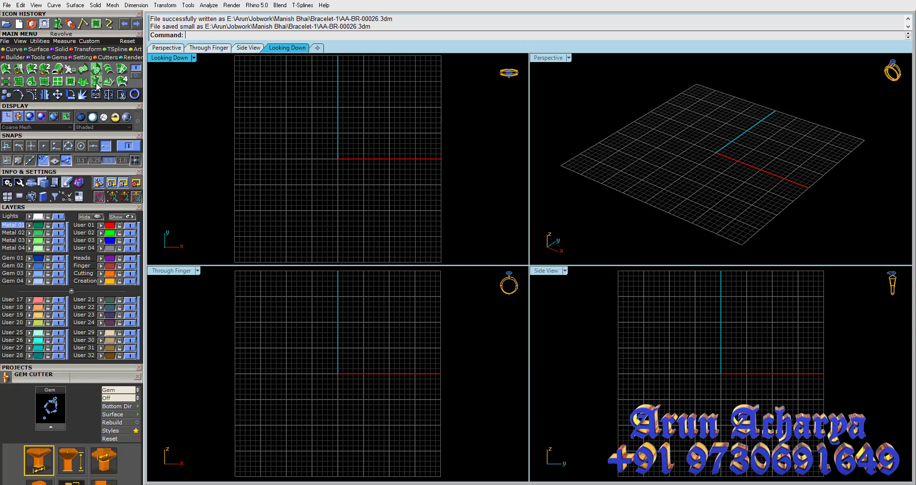
Step: Cancel the revolve and maximize the Looking Down view
{"action": "left_click", "coordinate": [96, 82]}
{"action": "key", "text": "Escape"}
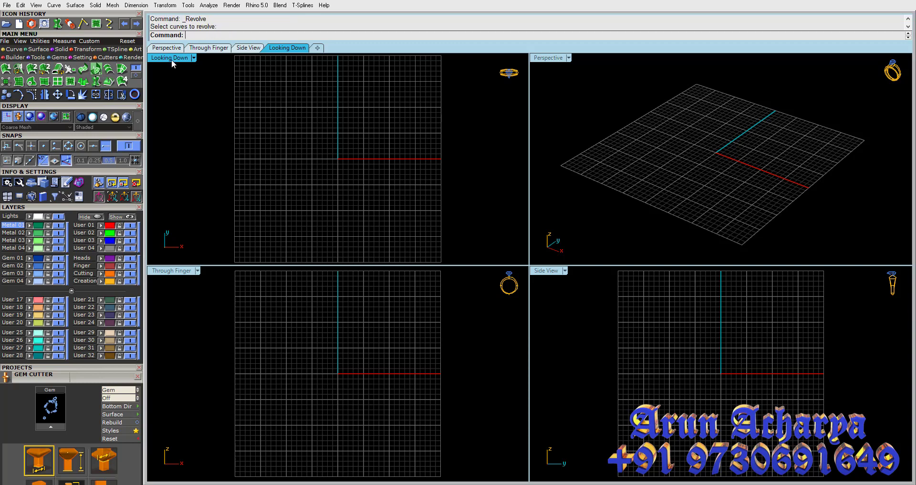
{"action": "double_click", "coordinate": [171, 58]}
Step: Draw an interpolated profile curve starting at 0,0,0 and rising upward through two points
{"action": "left_click", "coordinate": [15, 49]}
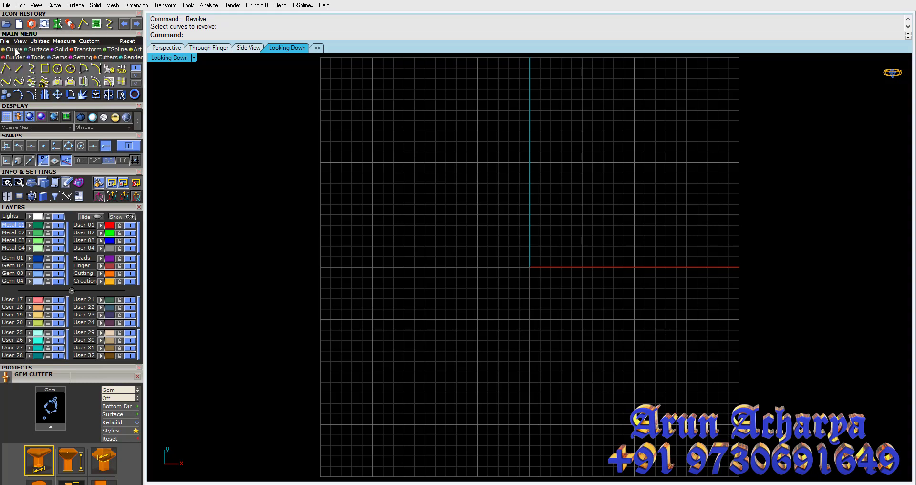
{"action": "left_click", "coordinate": [31, 70]}
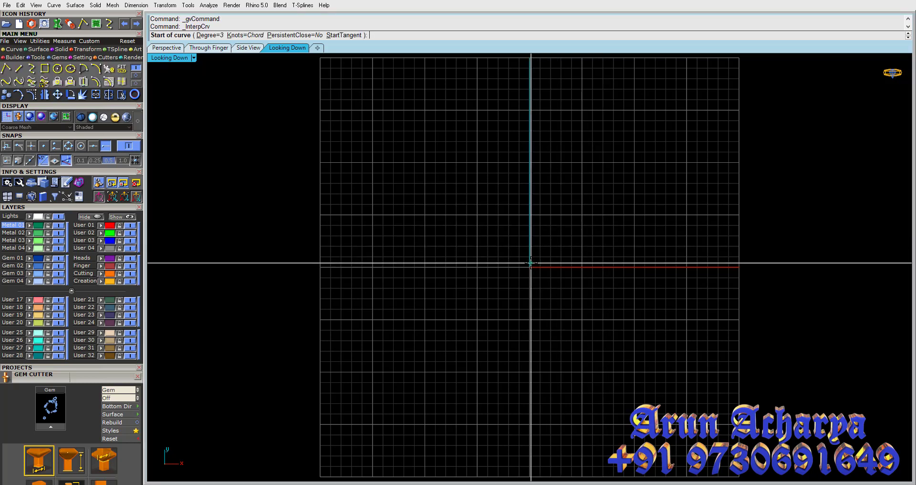
{"action": "type", "text": "0,0,0"}
{"action": "key", "text": "Return"}
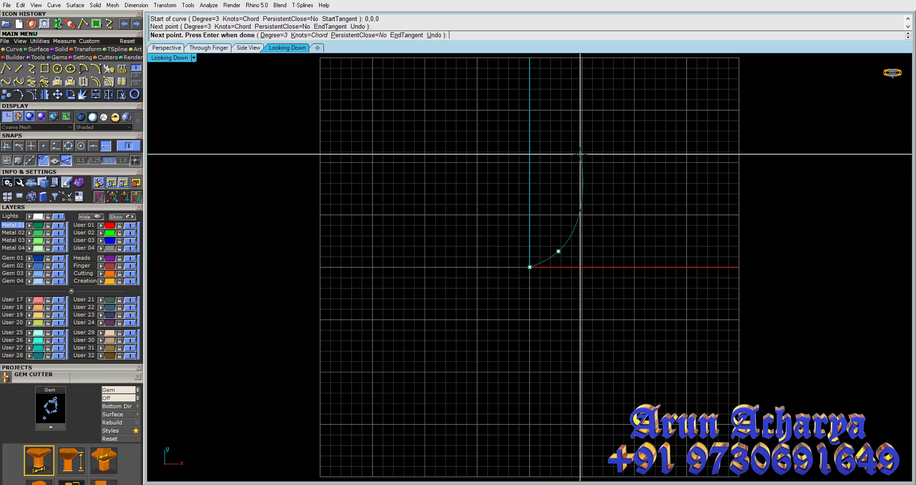
{"action": "left_click", "coordinate": [581, 154]}
{"action": "left_click", "coordinate": [576, 93]}
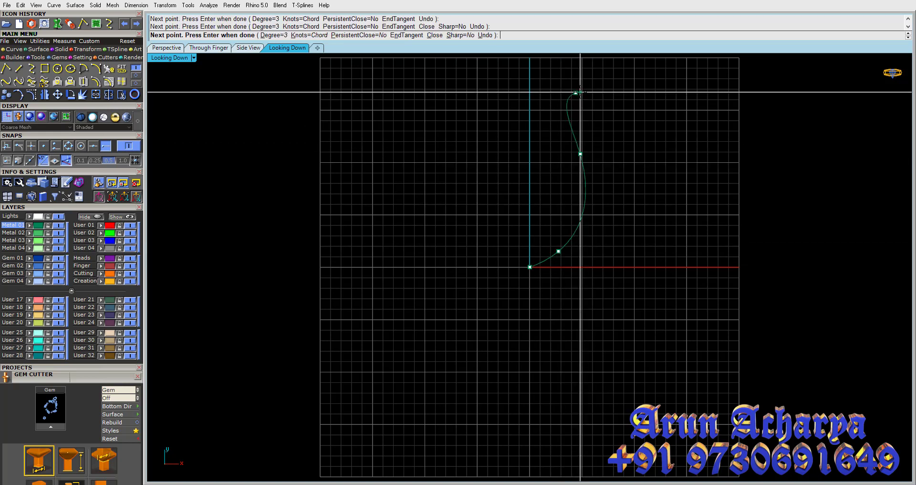
{"action": "key", "text": "Return"}
{"action": "left_click", "coordinate": [86, 71]}
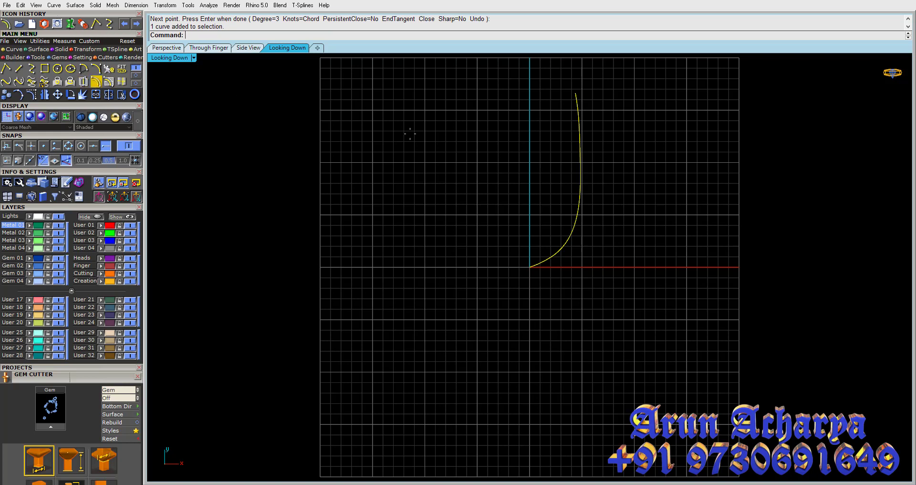
Step: Offset the profile curve by 0.3 to its right side
{"action": "type", "text": "2"}
{"action": "key", "text": "Return"}
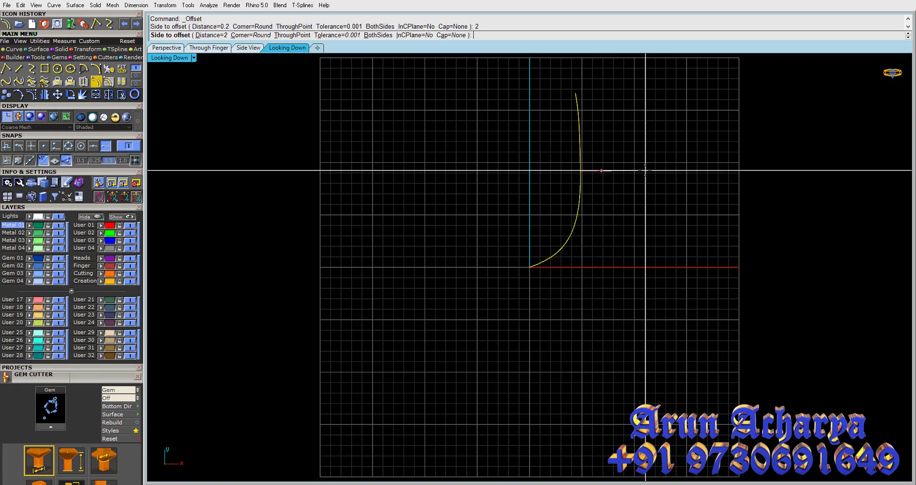
{"action": "key", "text": "Return"}
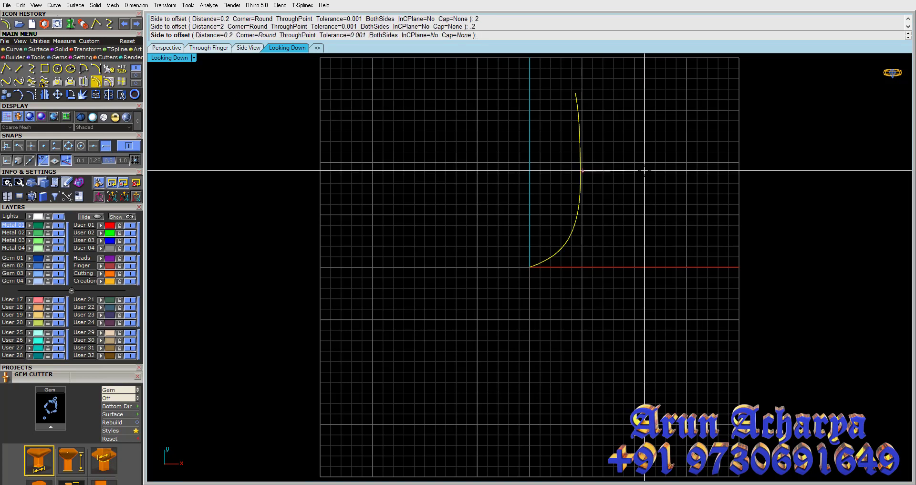
{"action": "type", "text": ".3"}
{"action": "key", "text": "Return"}
{"action": "scroll", "coordinate": [582, 158], "scroll_direction": "up", "scroll_amount": 4}
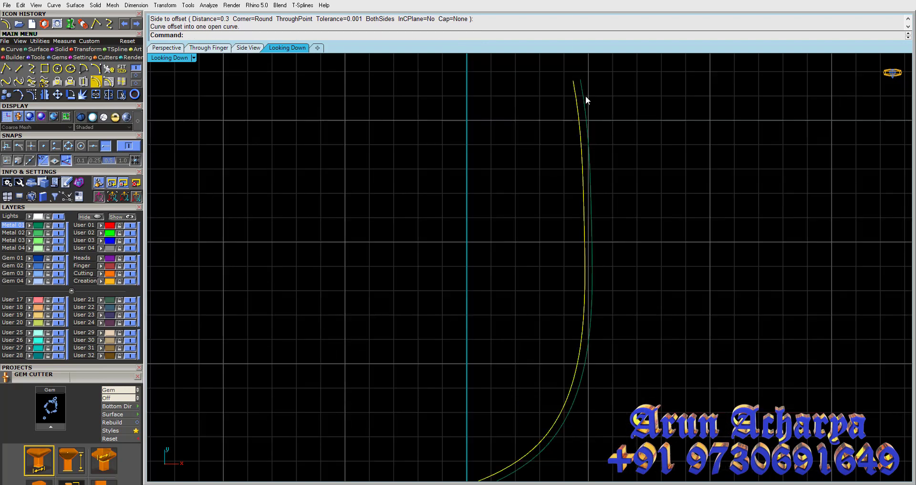
{"action": "left_click", "coordinate": [586, 93]}
Step: Show the offset curve's control points and select the whole offset curve
{"action": "scroll", "coordinate": [584, 238], "scroll_direction": "down", "scroll_amount": 4}
{"action": "right_click_drag", "start_coordinate": [583, 238], "coordinate": [563, 139]}
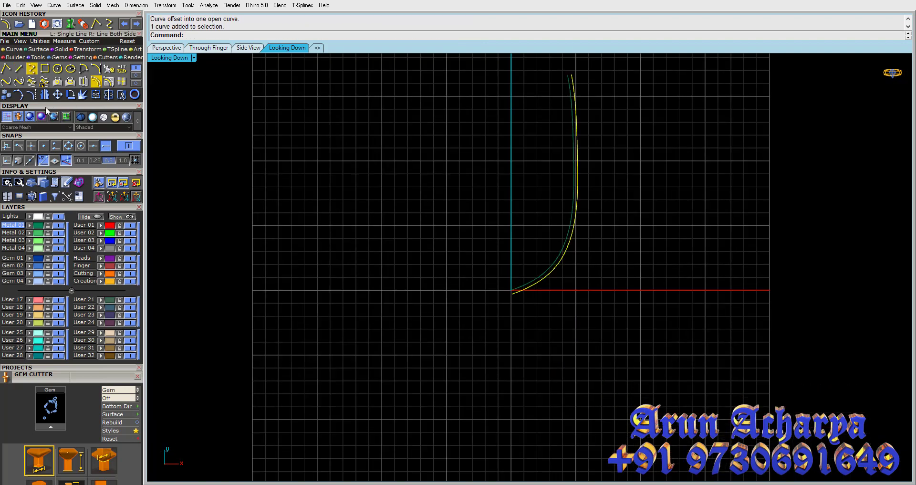
{"action": "left_click", "coordinate": [31, 95]}
{"action": "scroll", "coordinate": [449, 292], "scroll_direction": "up", "scroll_amount": 2}
{"action": "left_click_drag", "start_coordinate": [551, 319], "coordinate": [630, 273]}
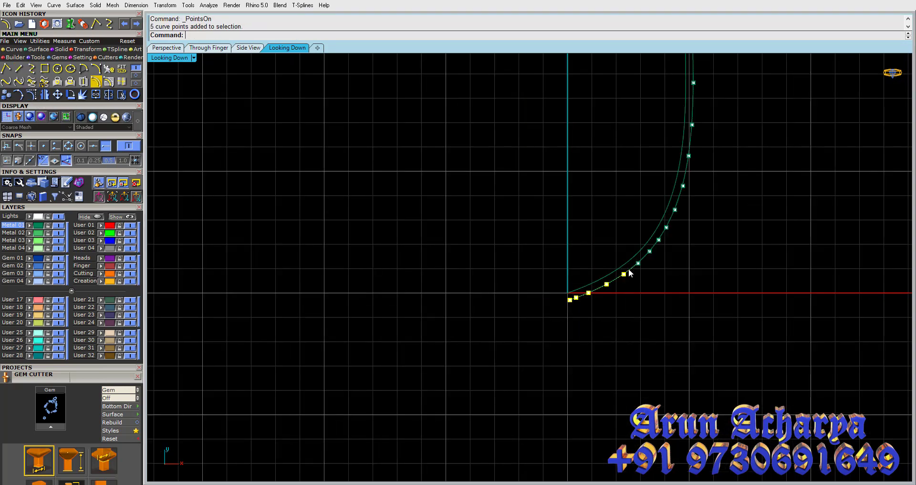
{"action": "left_click", "coordinate": [615, 280]}
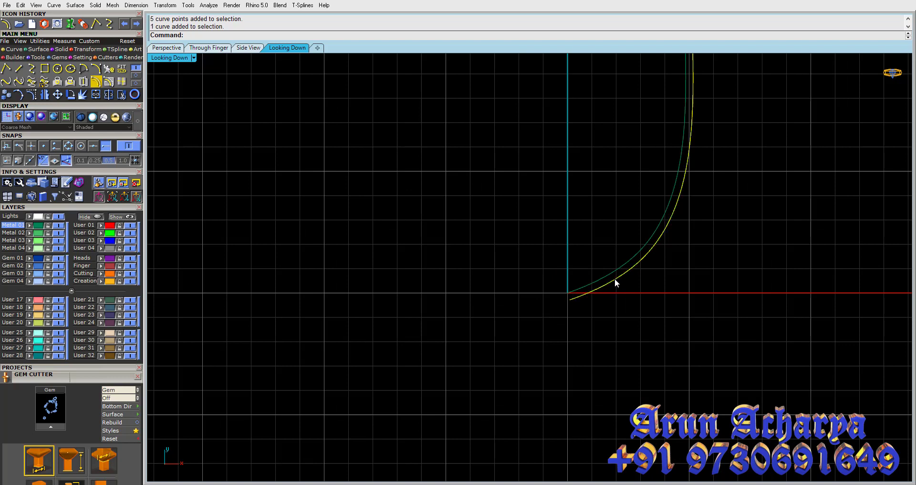
Step: Rebuild the offset curve to 8 points at degree 3, then select its three lower control points
{"action": "type", "text": "rebuild"}
{"action": "key", "text": "Return"}
{"action": "left_click", "coordinate": [820, 198]}
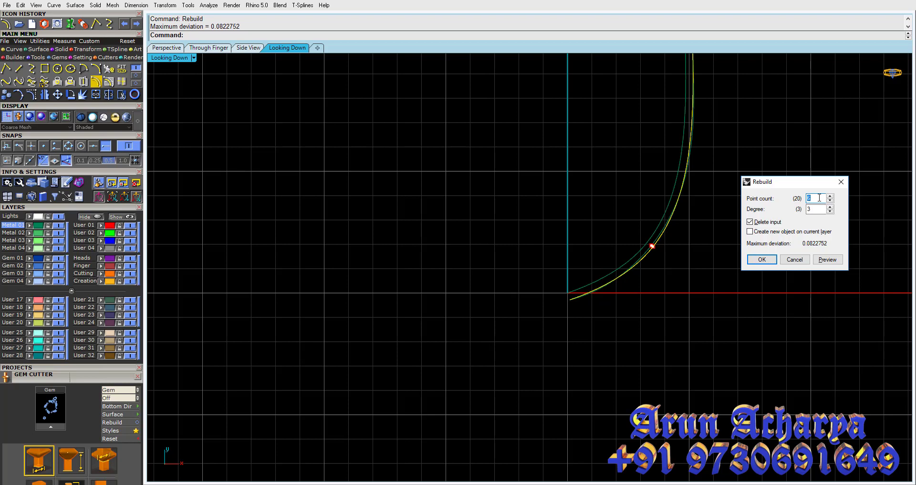
{"action": "left_click", "coordinate": [819, 260]}
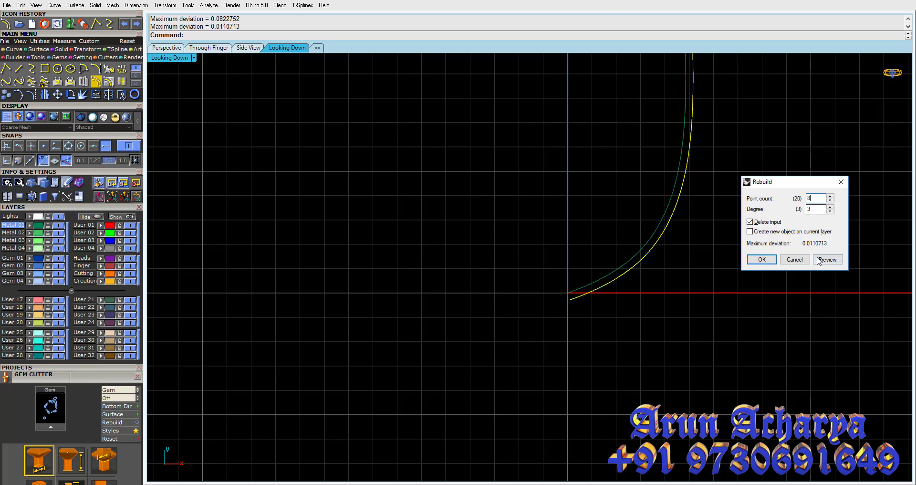
{"action": "left_click", "coordinate": [767, 262]}
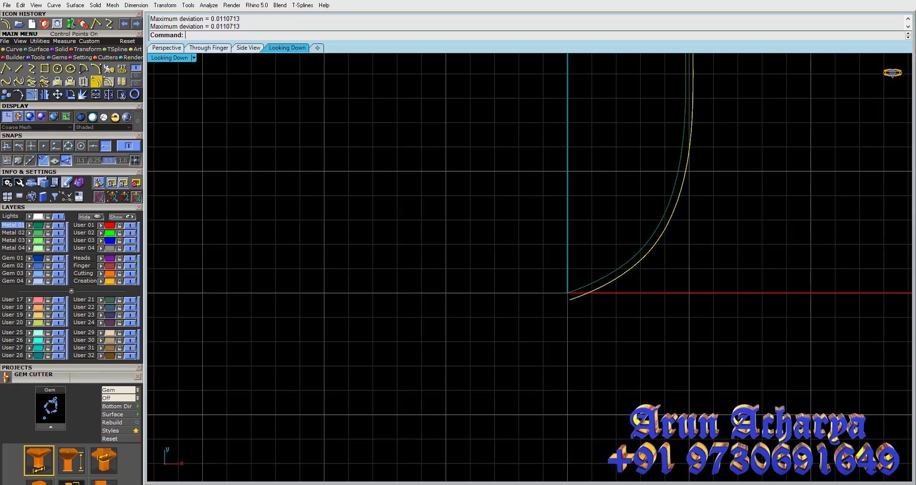
{"action": "left_click", "coordinate": [31, 94]}
{"action": "left_click_drag", "start_coordinate": [471, 337], "coordinate": [697, 255]}
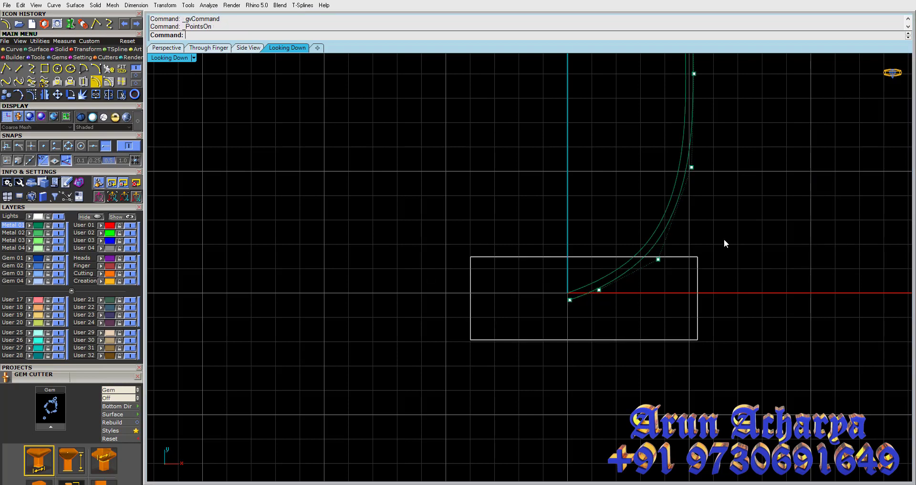
Step: Stretch the selected lower control points far below the origin with Scale1D
{"action": "left_click", "coordinate": [83, 24]}
{"action": "left_click", "coordinate": [665, 261]}
{"action": "left_click", "coordinate": [663, 281]}
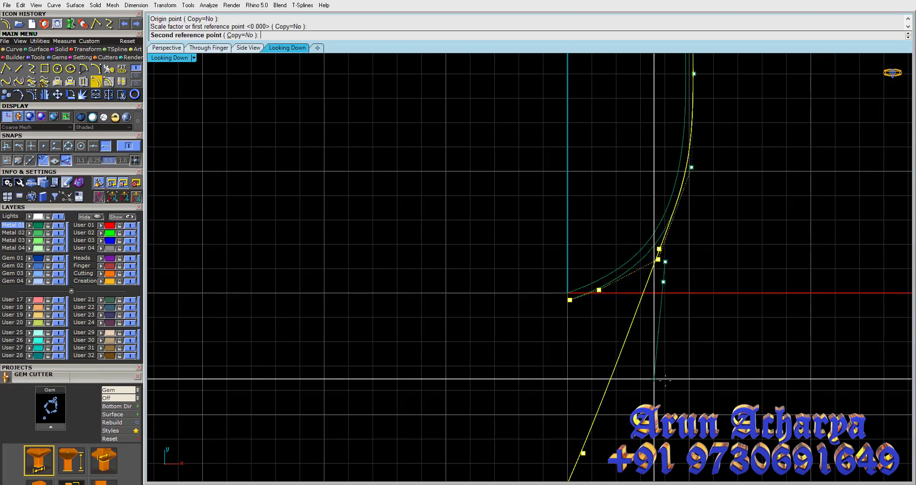
{"action": "left_click", "coordinate": [665, 381]}
{"action": "key", "text": "Return"}
{"action": "left_click", "coordinate": [680, 257]}
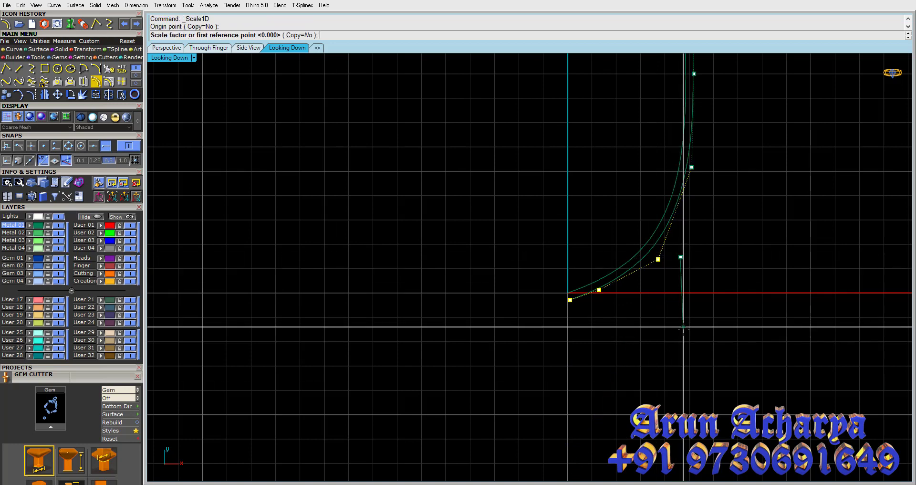
{"action": "left_click", "coordinate": [683, 327]}
{"action": "key", "text": "Escape"}
{"action": "key", "text": "Return"}
{"action": "left_click", "coordinate": [681, 260]}
{"action": "left_click", "coordinate": [681, 311]}
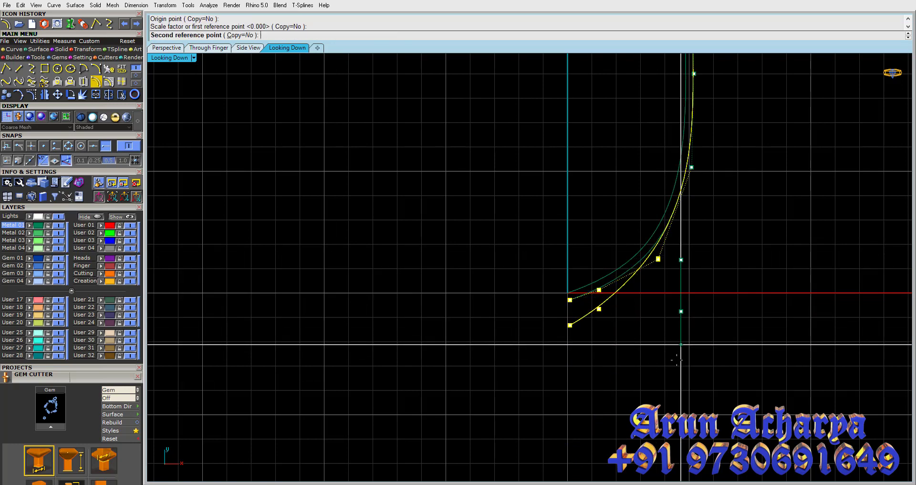
{"action": "scroll", "coordinate": [677, 359], "scroll_direction": "down", "scroll_amount": 2}
{"action": "scroll", "coordinate": [668, 367], "scroll_direction": "down", "scroll_amount": 2}
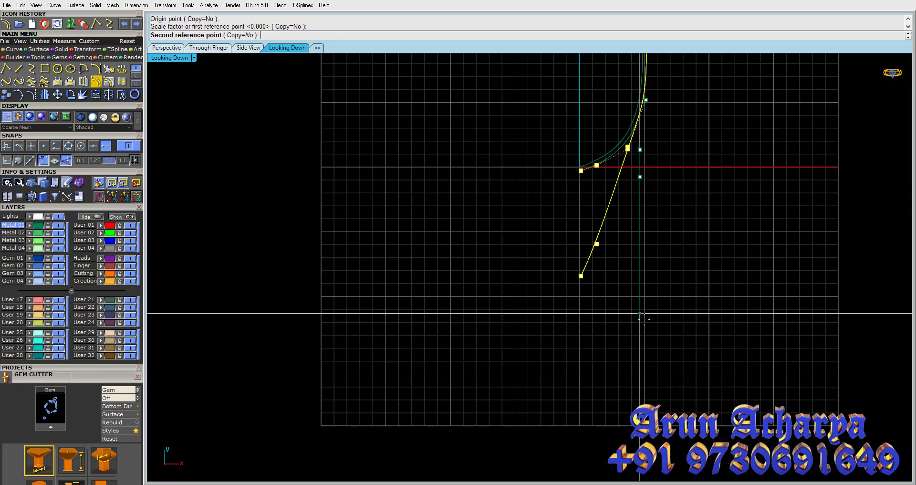
{"action": "left_click", "coordinate": [640, 394]}
Step: Move one stem control point higher and add the bottom point to the selection
{"action": "left_click_drag", "start_coordinate": [606, 195], "coordinate": [646, 139]}
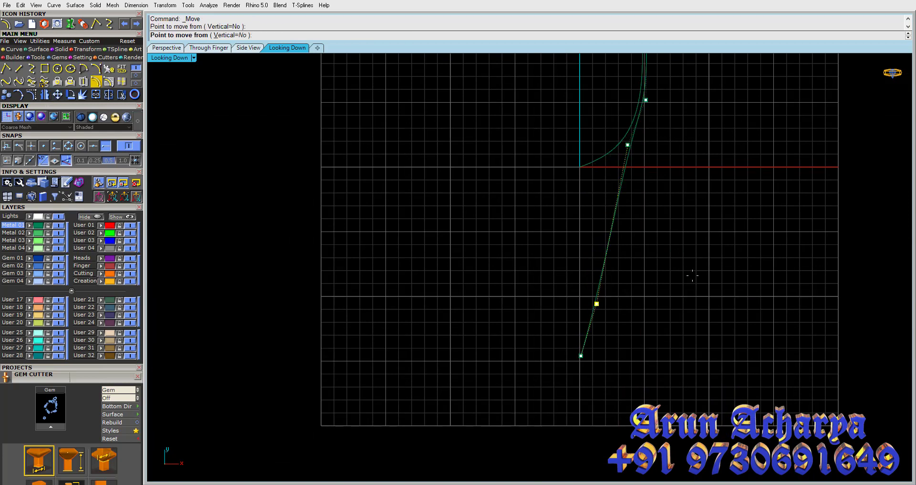
{"action": "left_click", "coordinate": [692, 297]}
{"action": "left_click", "coordinate": [690, 206]}
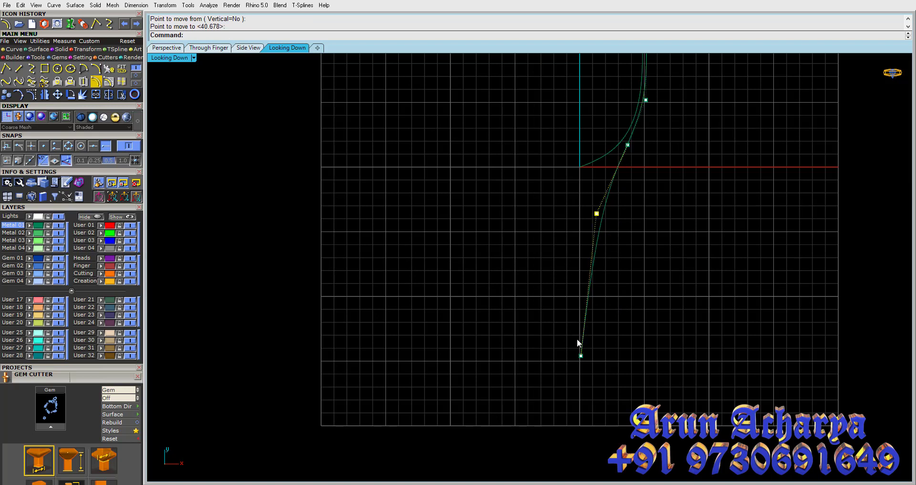
{"action": "left_click", "coordinate": [581, 355], "text": "shift"}
{"action": "left_click", "coordinate": [80, 48]}
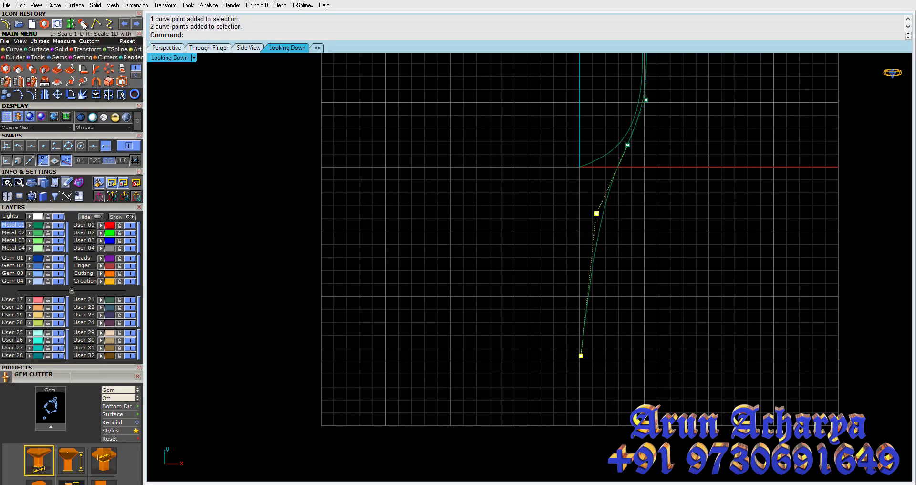
{"action": "left_click", "coordinate": [31, 81]}
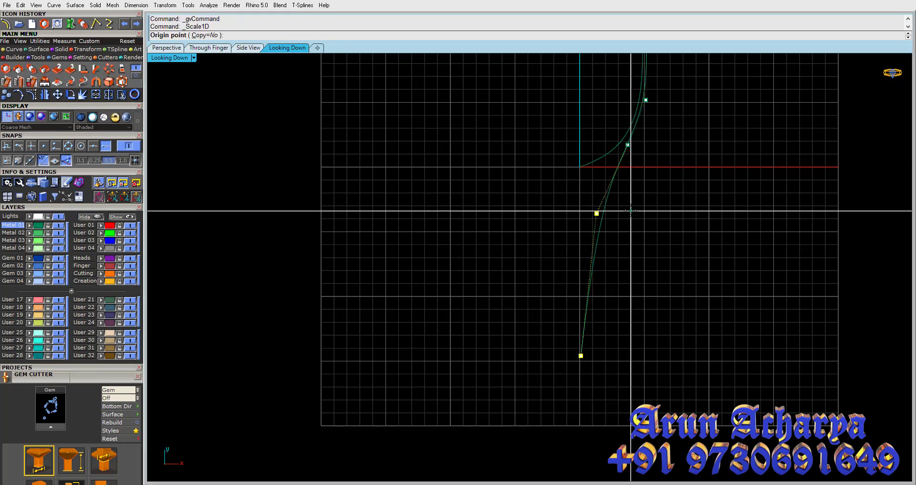
Step: Scale the selected lower points by 0.001 with point snapping so they line up vertically
{"action": "left_click", "coordinate": [47, 142]}
{"action": "left_click", "coordinate": [596, 213]}
{"action": "type", "text": ".001"}
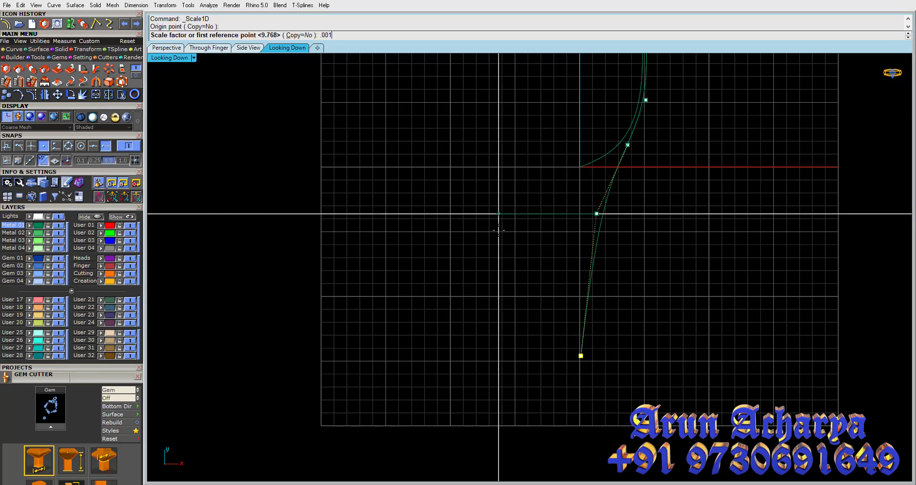
{"action": "key", "text": "Return"}
{"action": "left_click", "coordinate": [500, 232]}
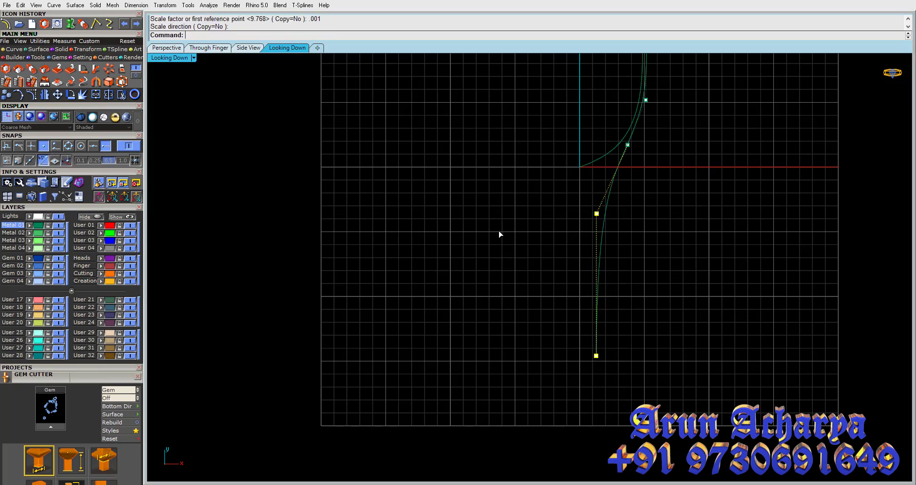
Step: Move the offset curve slightly left to its new position
{"action": "left_click", "coordinate": [44, 95]}
{"action": "scroll", "coordinate": [642, 242], "scroll_direction": "up", "scroll_amount": 4}
{"action": "left_click", "coordinate": [673, 274]}
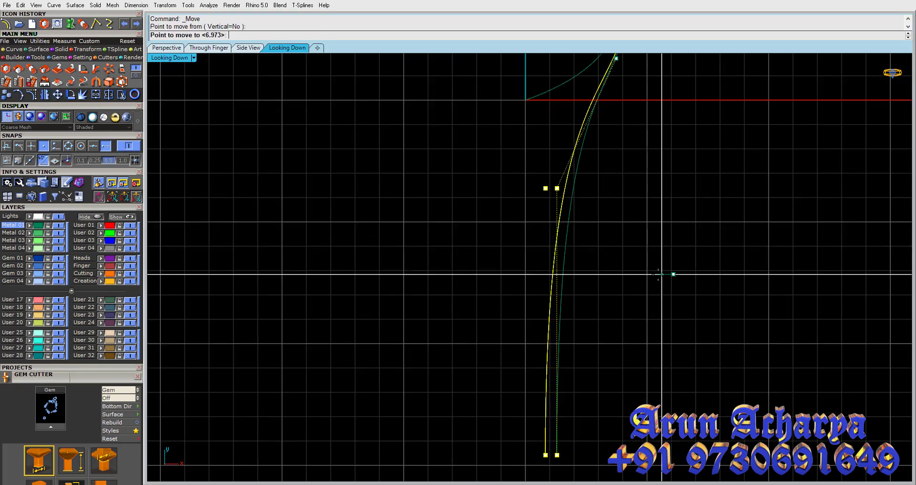
{"action": "left_click", "coordinate": [652, 275]}
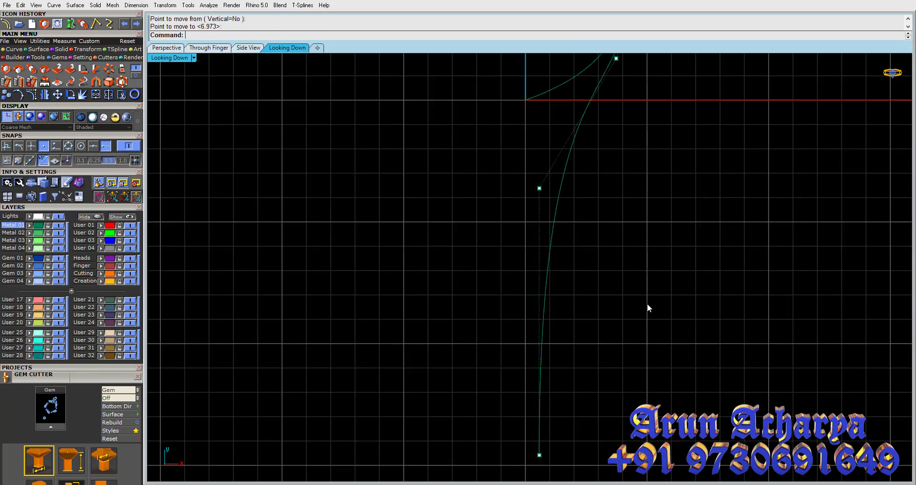
{"action": "scroll", "coordinate": [620, 286], "scroll_direction": "down", "scroll_amount": 3}
Step: Select both wall curves and zoom in on their top ends
{"action": "left_click", "coordinate": [528, 266]}
{"action": "left_click", "coordinate": [538, 272]}
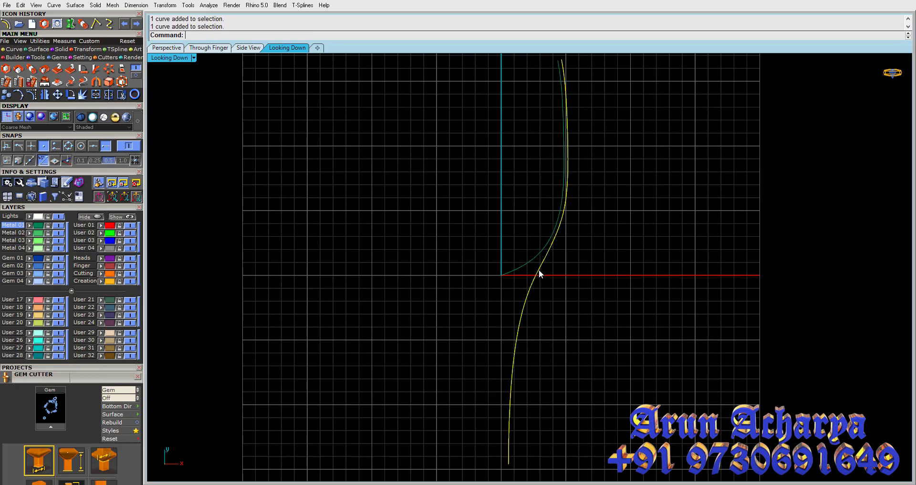
{"action": "scroll", "coordinate": [586, 334], "scroll_direction": "up", "scroll_amount": 2}
{"action": "scroll", "coordinate": [585, 239], "scroll_direction": "up", "scroll_amount": 4}
Step: Blend the top ends of the two wall curves to round off the goblet rim
{"action": "key", "text": "Escape"}
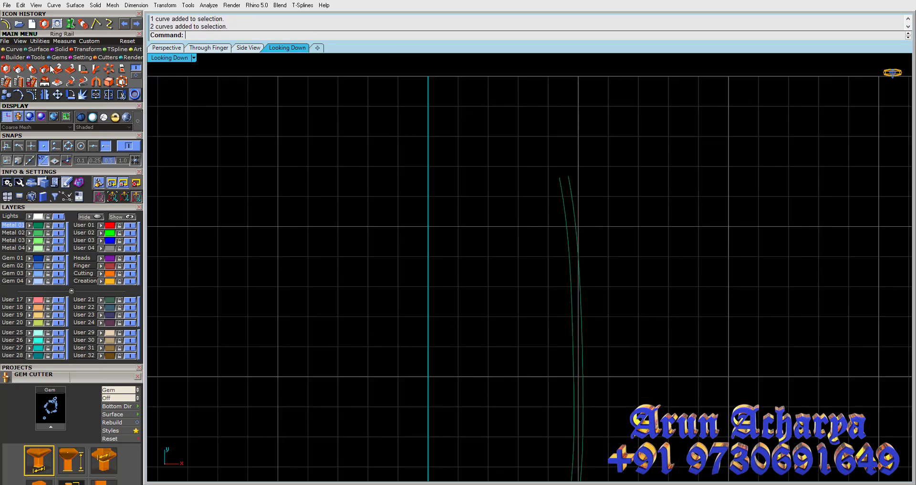
{"action": "left_click", "coordinate": [14, 50]}
{"action": "left_click", "coordinate": [132, 74]}
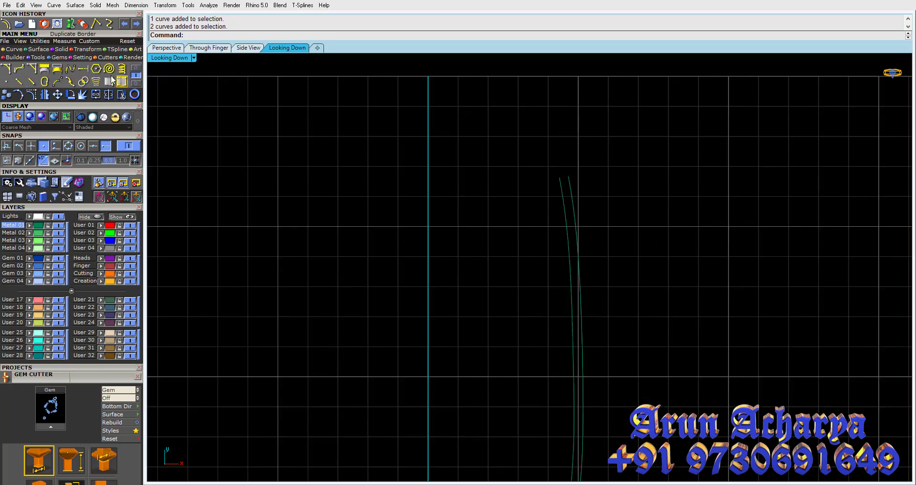
{"action": "left_click", "coordinate": [135, 69]}
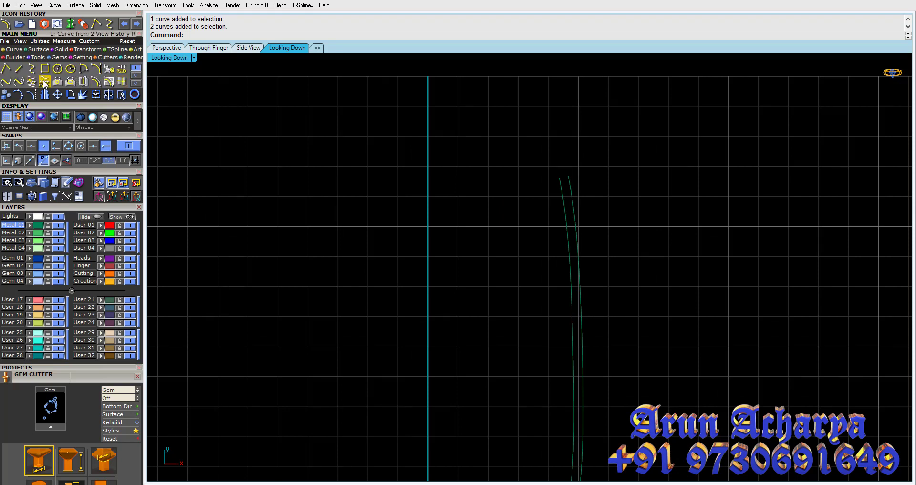
{"action": "left_click", "coordinate": [7, 82]}
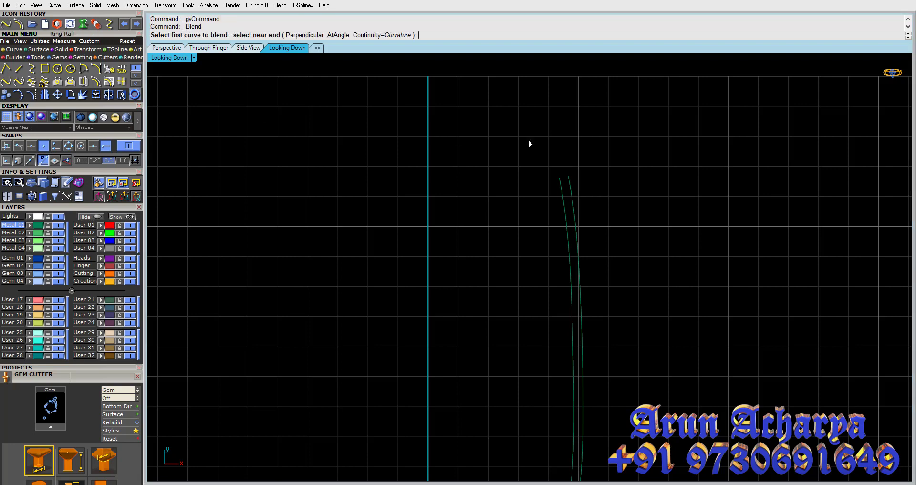
{"action": "scroll", "coordinate": [585, 178], "scroll_direction": "up", "scroll_amount": 4}
{"action": "left_click", "coordinate": [529, 188]}
{"action": "left_click", "coordinate": [547, 185]}
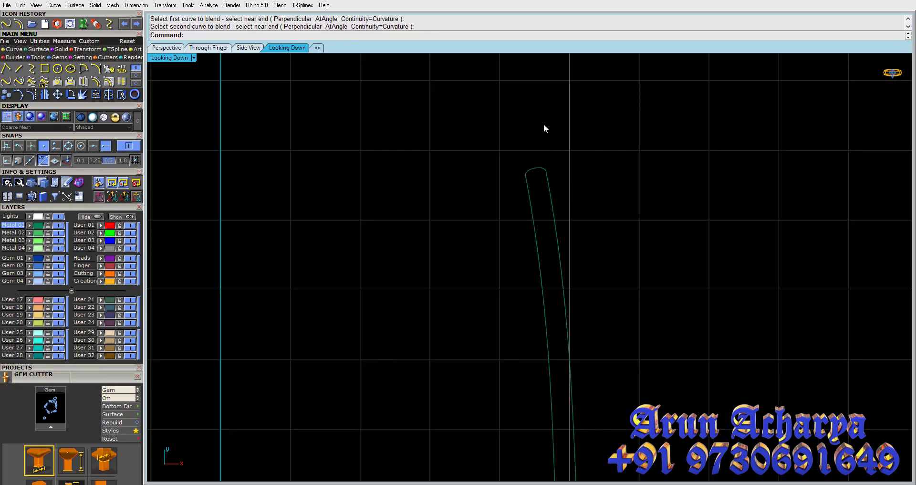
{"action": "scroll", "coordinate": [543, 127], "scroll_direction": "down", "scroll_amount": 4}
{"action": "scroll", "coordinate": [508, 361], "scroll_direction": "up", "scroll_amount": 4}
{"action": "scroll", "coordinate": [517, 142], "scroll_direction": "down", "scroll_amount": 2}
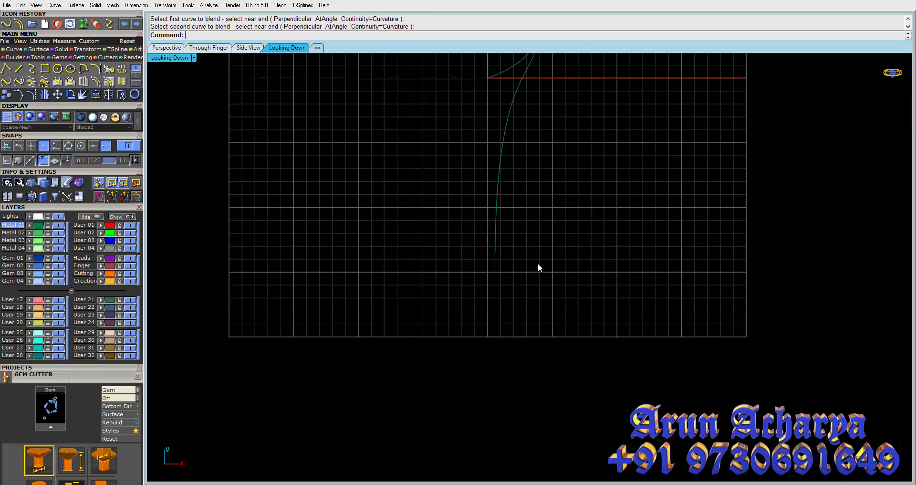
{"action": "left_click", "coordinate": [11, 70]}
Step: Draw the vertical axis line straight down from the origin
{"action": "left_click", "coordinate": [487, 77]}
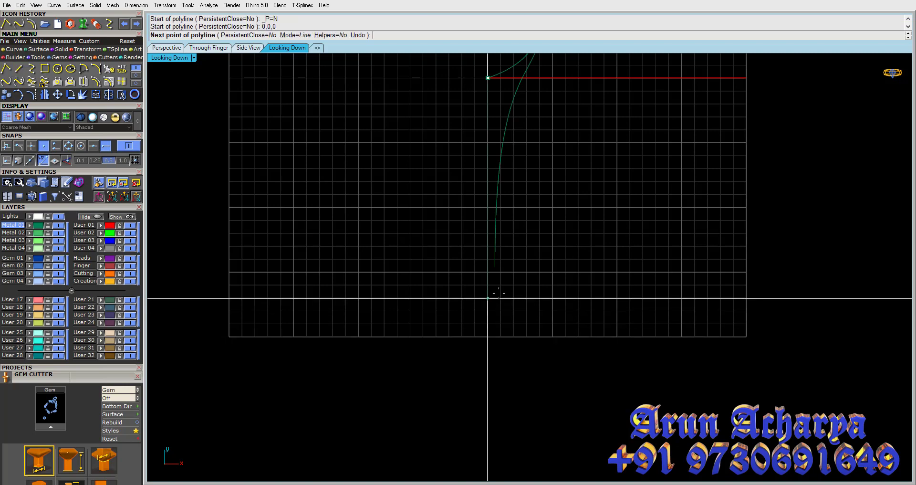
{"action": "left_click", "coordinate": [497, 294]}
{"action": "scroll", "coordinate": [502, 273], "scroll_direction": "up", "scroll_amount": 3}
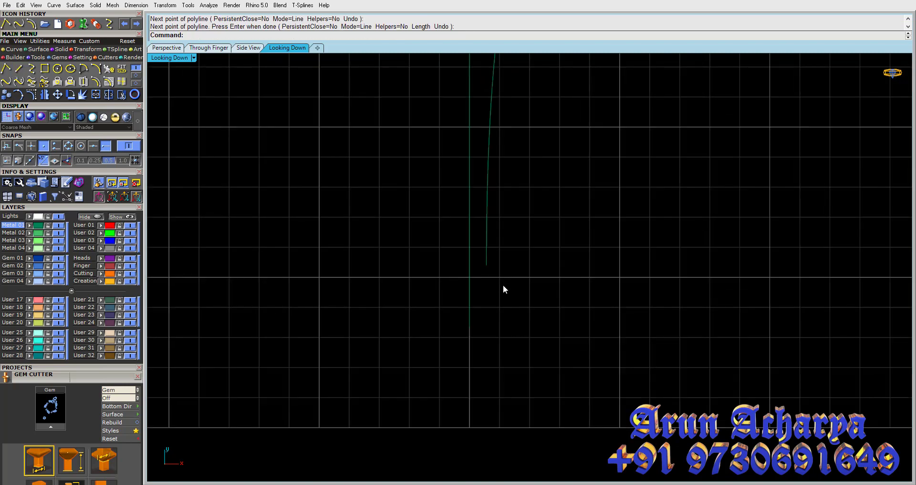
Step: Draw a 1.2-diameter circle centred on the stem's axis with snapping on
{"action": "left_click", "coordinate": [57, 68]}
{"action": "left_click", "coordinate": [471, 296]}
{"action": "key", "text": "Escape"}
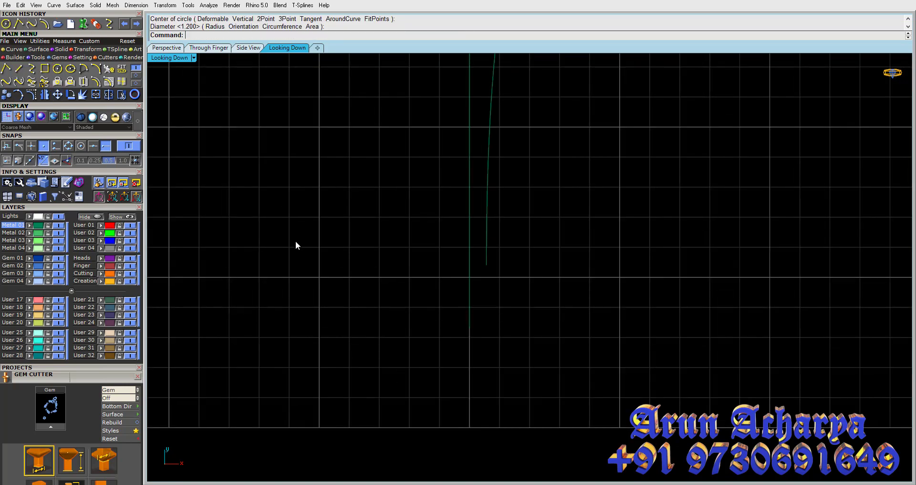
{"action": "left_click", "coordinate": [56, 145]}
{"action": "key", "text": "Return"}
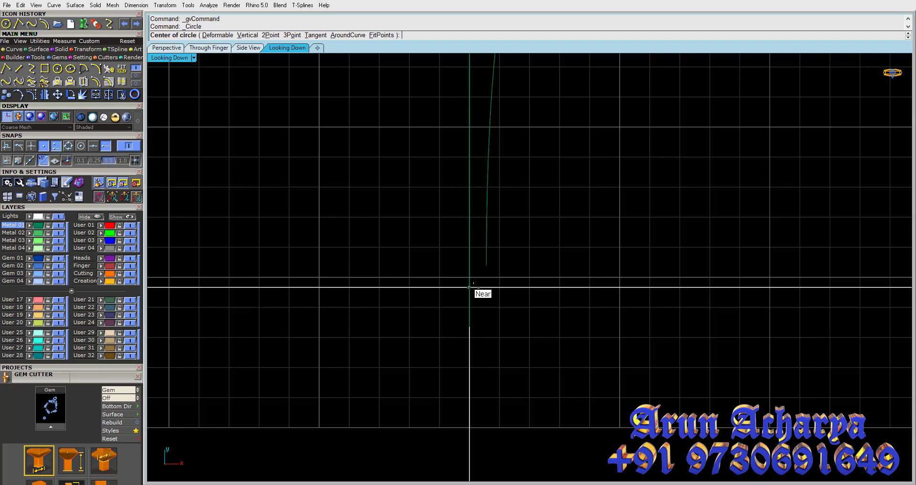
{"action": "left_click", "coordinate": [470, 287]}
{"action": "left_click", "coordinate": [506, 296]}
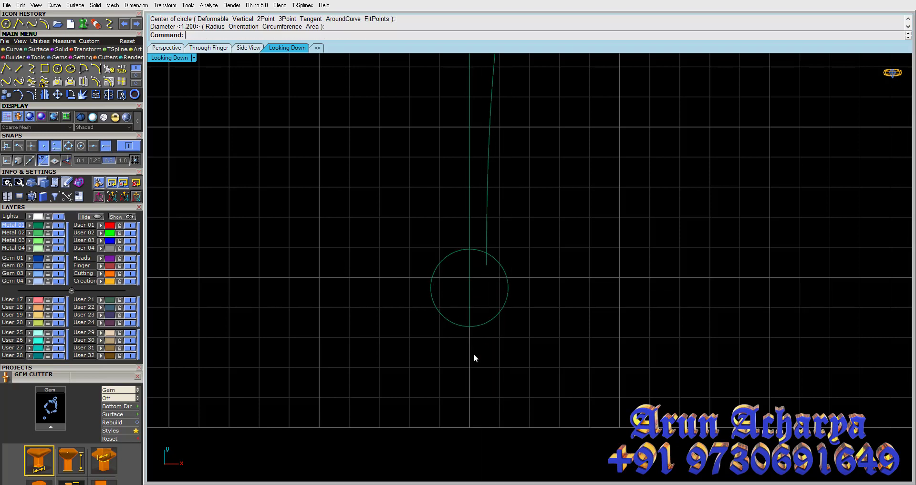
Step: Draw a larger 2.576-diameter circle on the axis and move it lower, overlapping the small one
{"action": "key", "text": "Return"}
{"action": "left_click", "coordinate": [469, 310]}
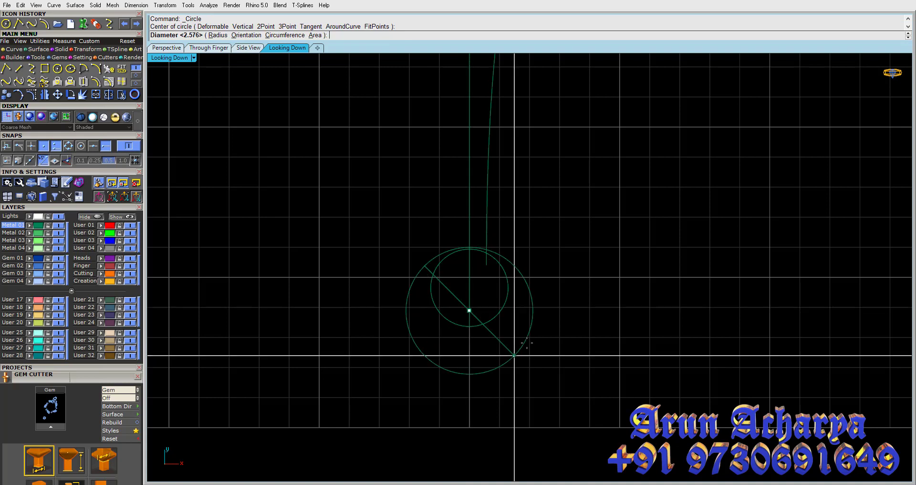
{"action": "left_click", "coordinate": [517, 342]}
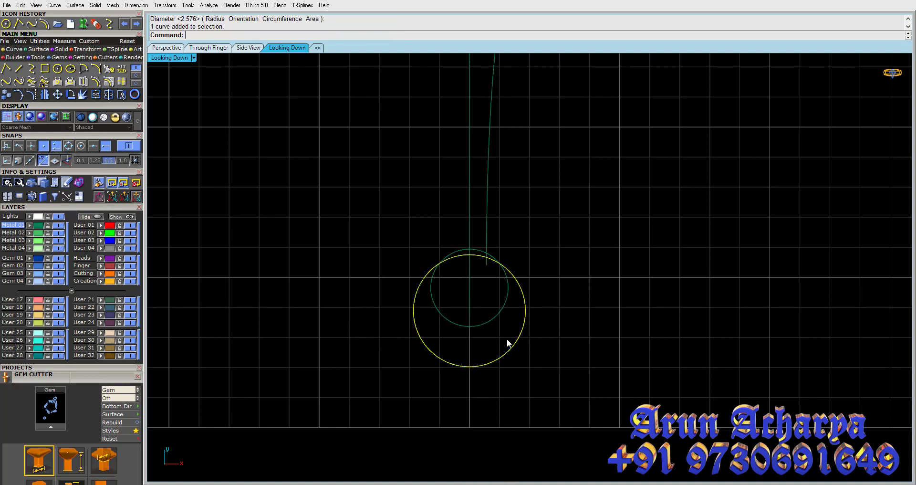
{"action": "left_click", "coordinate": [57, 94]}
{"action": "left_click", "coordinate": [303, 171]}
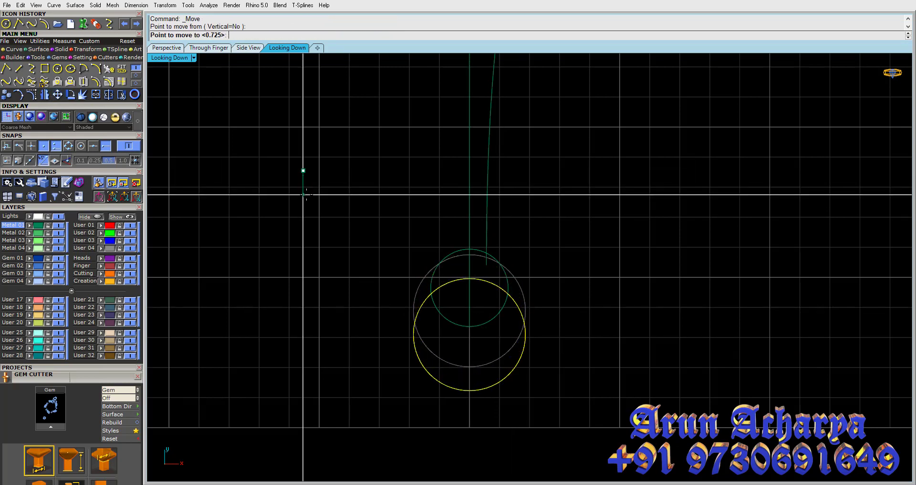
{"action": "left_click", "coordinate": [304, 194]}
{"action": "left_click", "coordinate": [414, 336]}
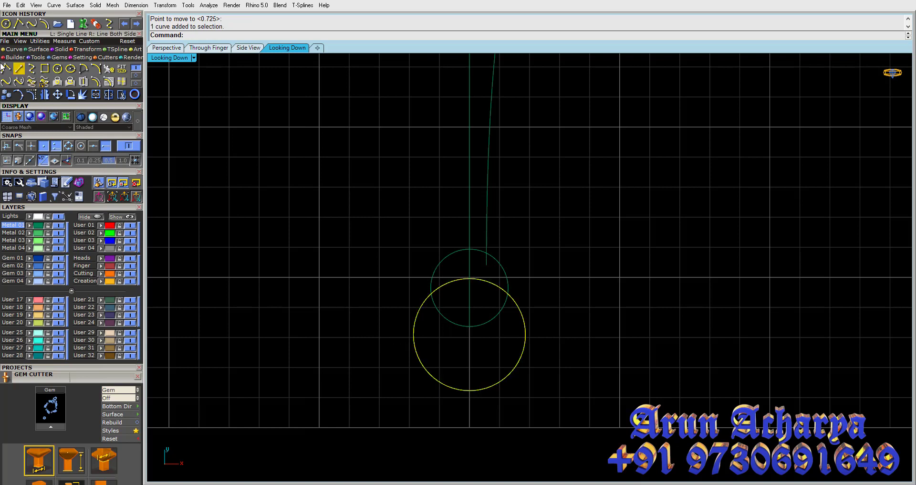
{"action": "left_click", "coordinate": [29, 81]}
Step: Draw a horizontal line through the large circle's centre, extending it left past the circle
{"action": "left_click", "coordinate": [470, 334]}
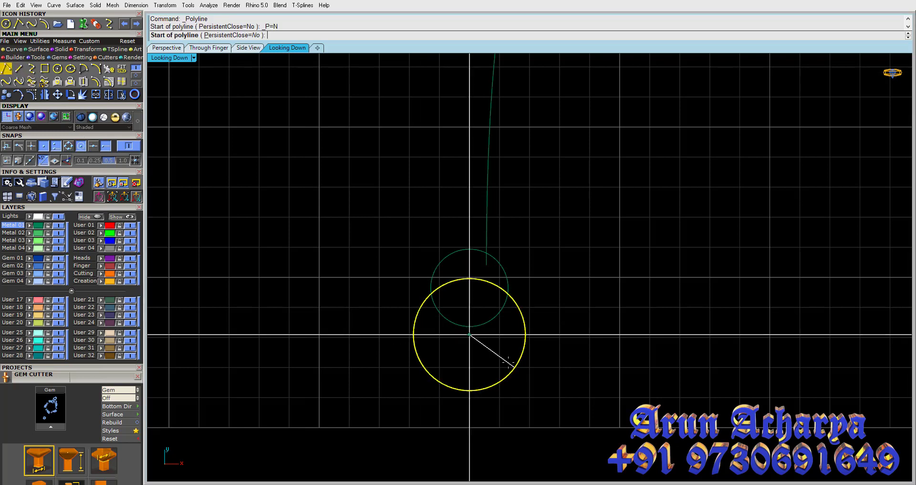
{"action": "left_click", "coordinate": [592, 334]}
{"action": "key", "text": "Return"}
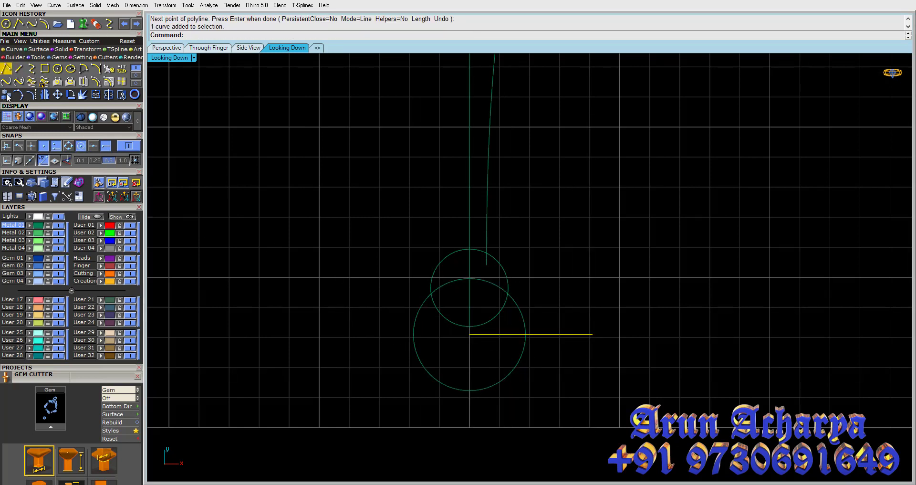
{"action": "left_click", "coordinate": [31, 95]}
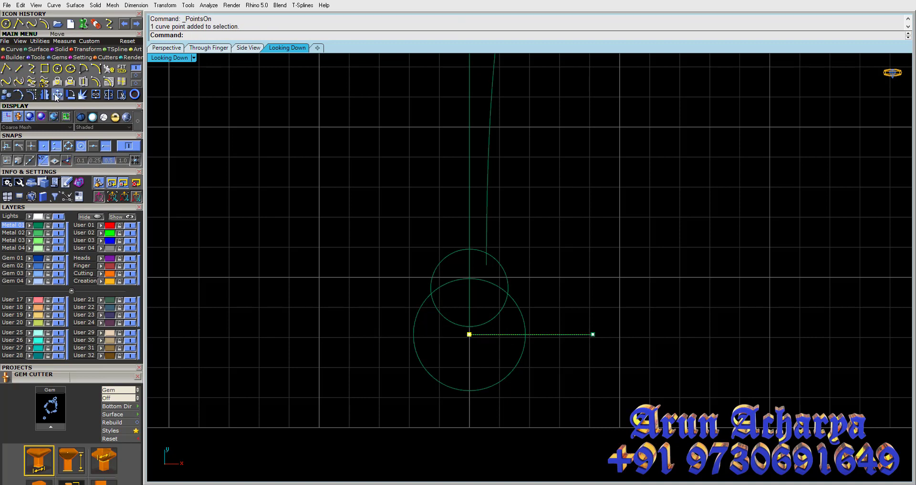
{"action": "left_click", "coordinate": [57, 95]}
{"action": "left_click", "coordinate": [470, 334]}
{"action": "left_click", "coordinate": [391, 334]}
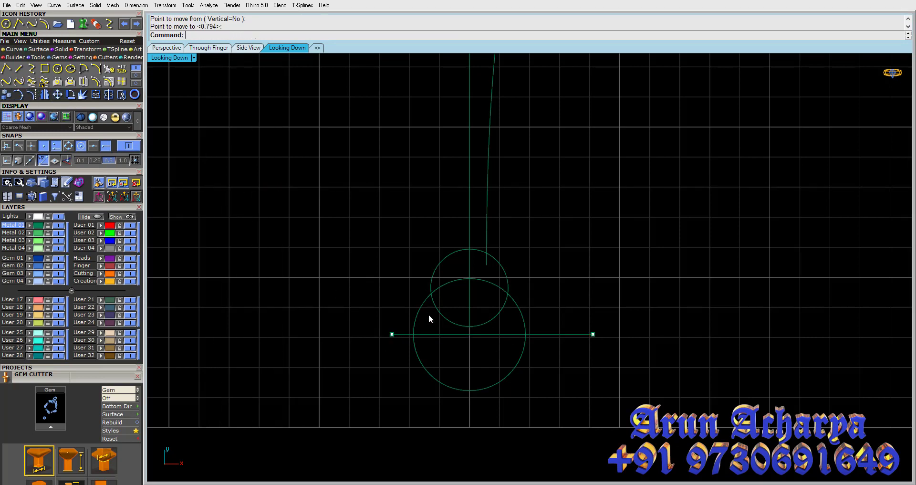
{"action": "left_click", "coordinate": [428, 334]}
Step: Trim the two circles against the line and each other into the curved foot arcs
{"action": "left_click", "coordinate": [122, 94]}
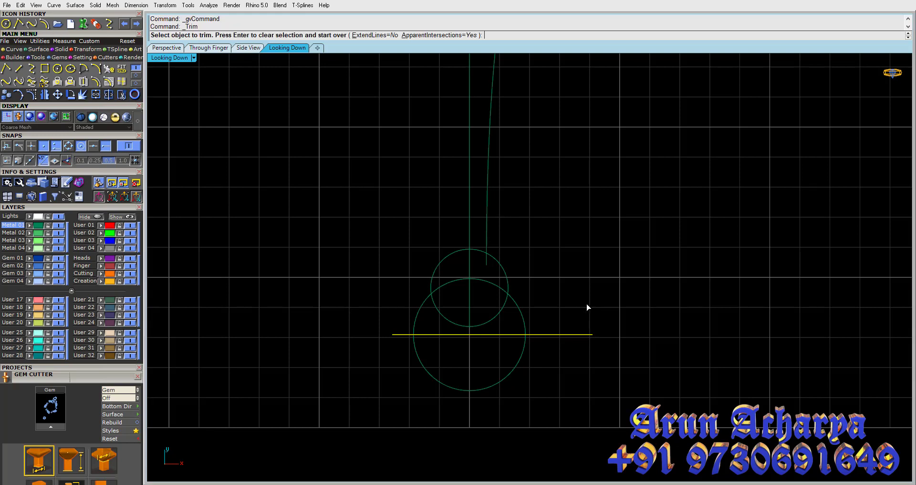
{"action": "left_click", "coordinate": [496, 384]}
{"action": "mouse_move", "coordinate": [528, 278]}
{"action": "left_mouse_down"}
{"action": "mouse_move", "coordinate": [503, 313]}
{"action": "mouse_move", "coordinate": [483, 283]}
{"action": "left_mouse_up"}
{"action": "key", "text": "Escape"}
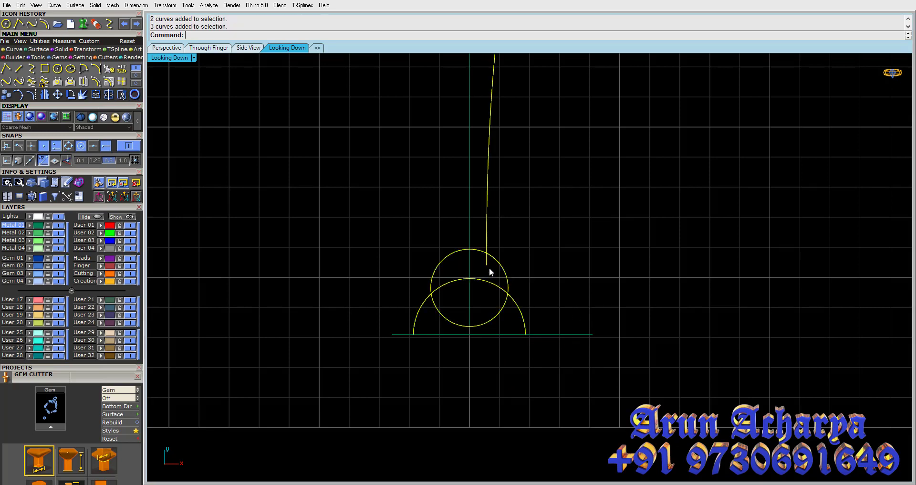
{"action": "right_click", "coordinate": [489, 268]}
{"action": "left_click", "coordinate": [483, 258]}
{"action": "left_click", "coordinate": [496, 289]}
{"action": "left_click", "coordinate": [504, 302]}
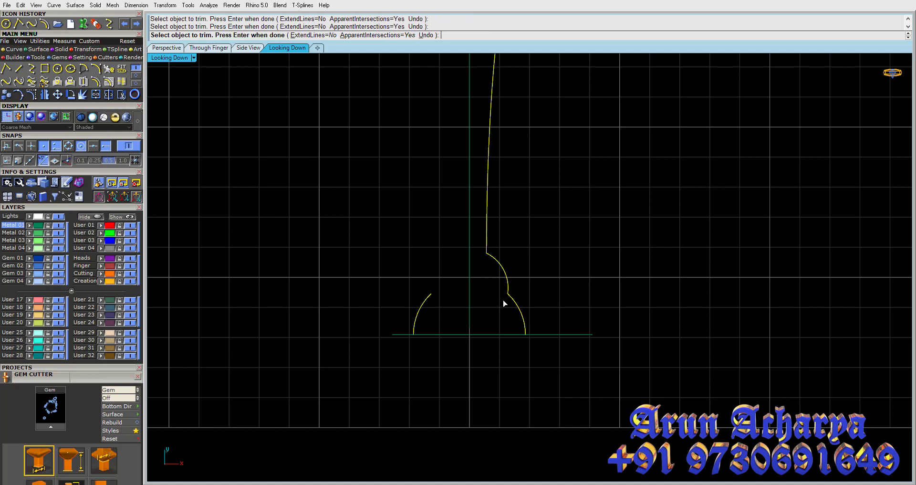
{"action": "key", "text": "Return"}
Step: Delete the leftover left arc and the horizontal base line
{"action": "left_click", "coordinate": [419, 308]}
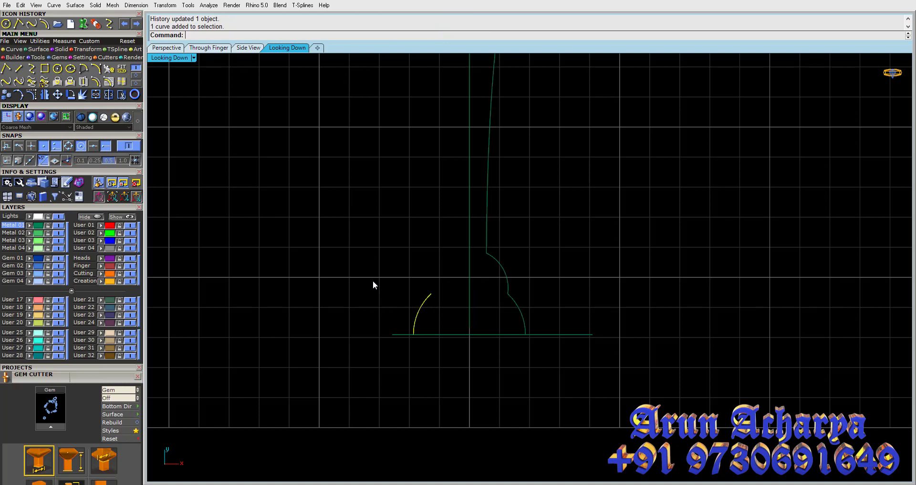
{"action": "key", "text": "Delete"}
{"action": "left_click_drag", "start_coordinate": [562, 323], "coordinate": [474, 318]}
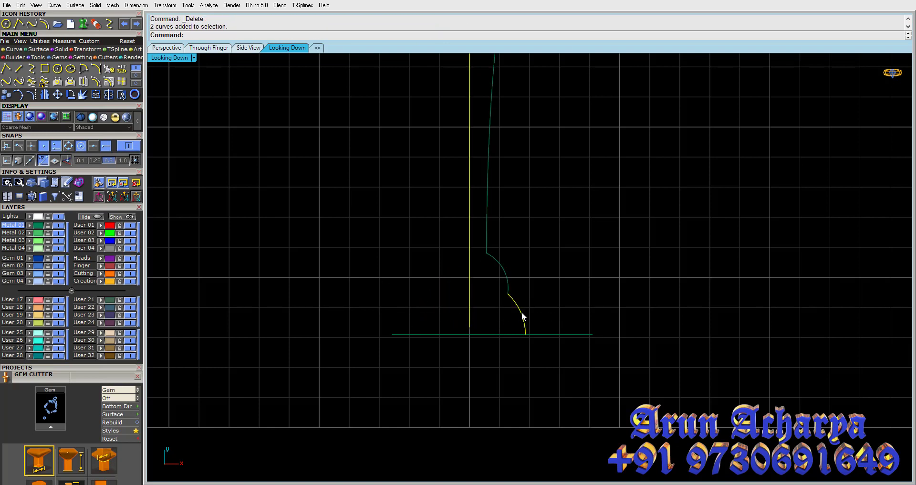
{"action": "key", "text": "Escape"}
{"action": "left_click", "coordinate": [532, 335]}
{"action": "key", "text": "Delete"}
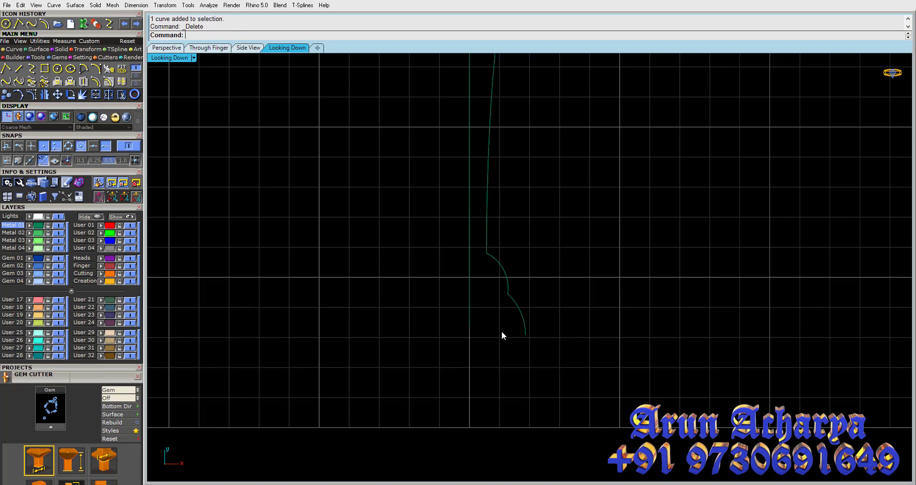
Step: Start a polyline at the foot curve's lower end, placing step corners, then undo the last two points
{"action": "left_click", "coordinate": [6, 69]}
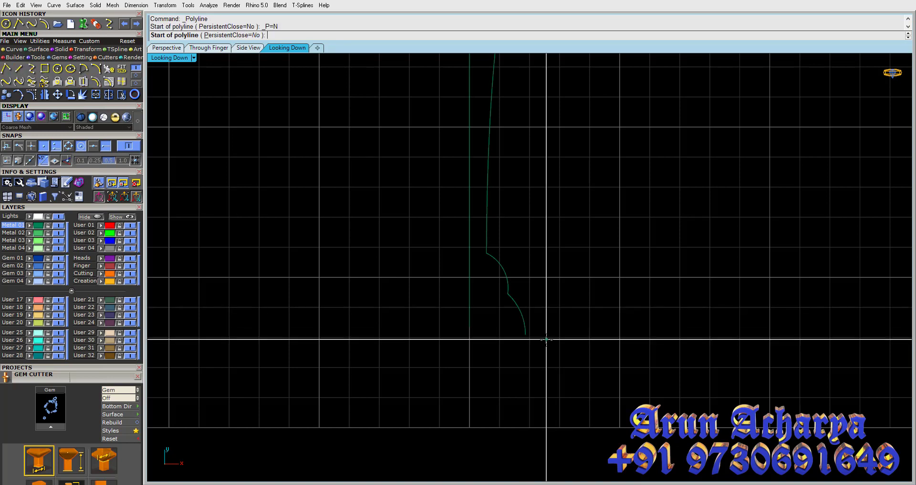
{"action": "left_click", "coordinate": [525, 334]}
{"action": "scroll", "coordinate": [536, 344], "scroll_direction": "up", "scroll_amount": 3}
{"action": "left_click", "coordinate": [536, 345]}
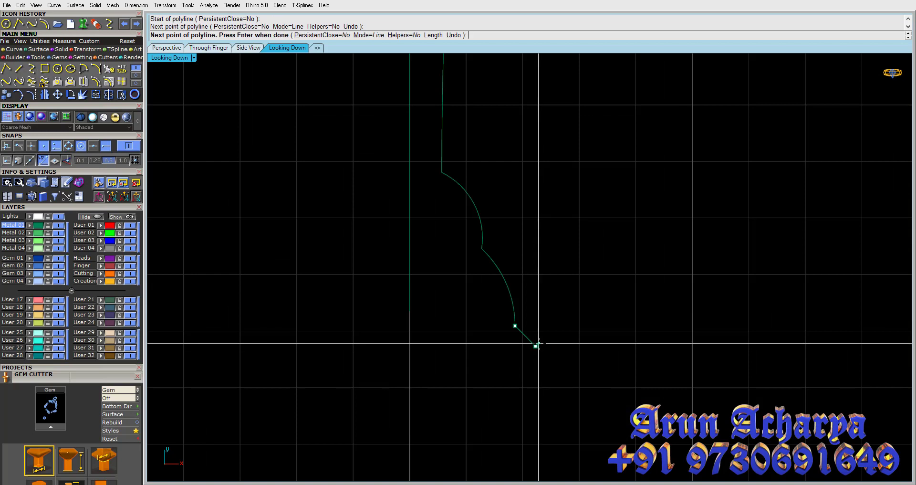
{"action": "left_click", "coordinate": [548, 346]}
{"action": "left_click", "coordinate": [548, 356]}
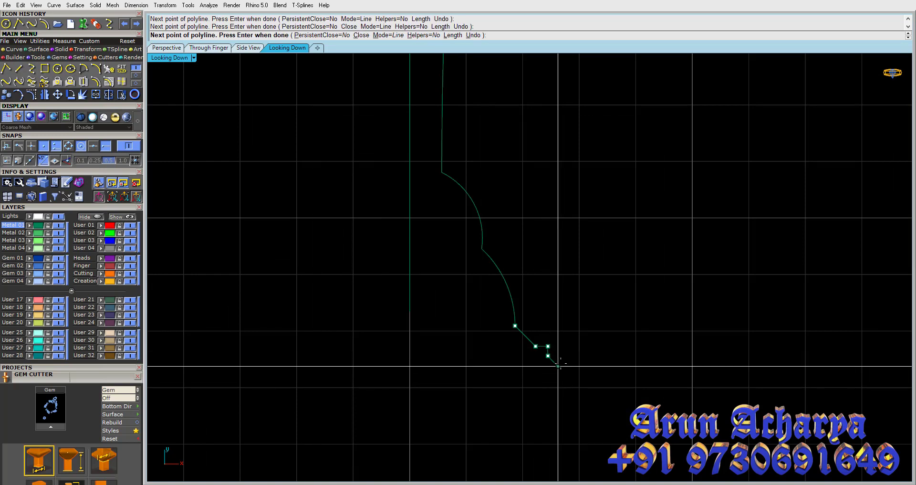
{"action": "type", "text": "u"}
{"action": "key", "text": "Return"}
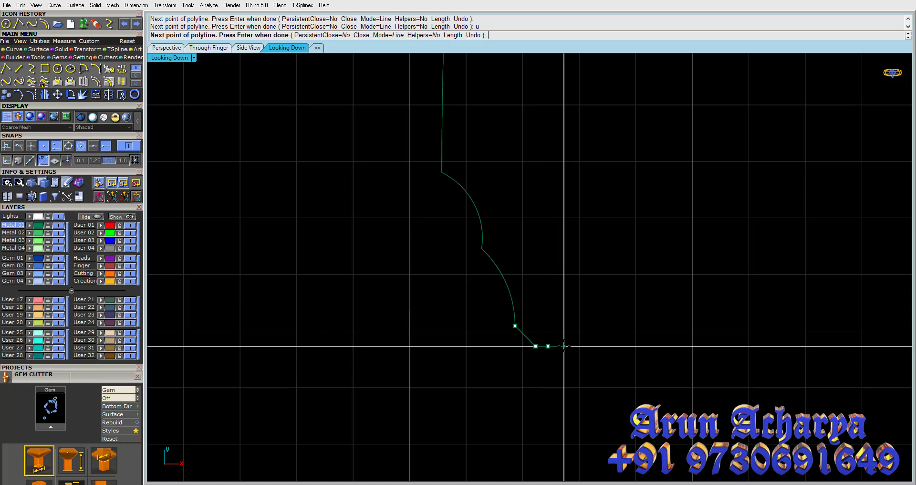
{"action": "type", "text": "u"}
{"action": "key", "text": "Return"}
Step: Finish the stepped foot: outer step vertex, drop to base level, base line past the centre axis
{"action": "left_click", "coordinate": [553, 346]}
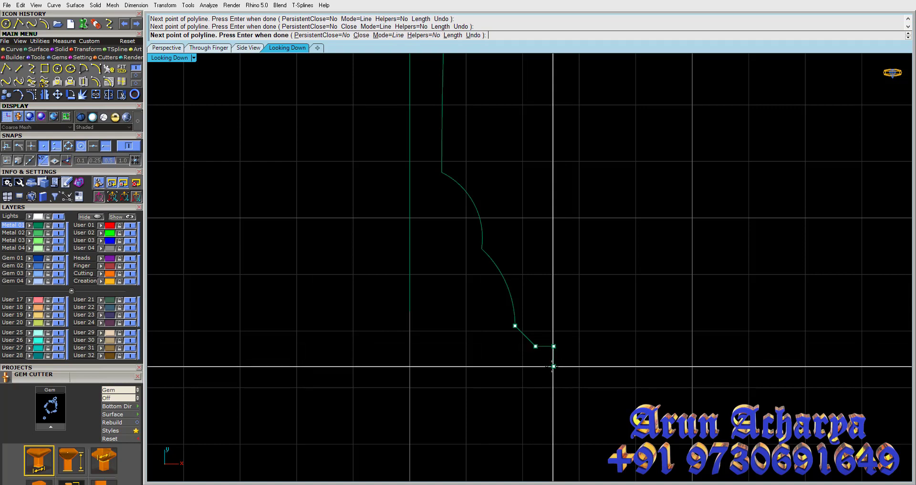
{"action": "left_click", "coordinate": [554, 366]}
{"action": "left_click", "coordinate": [377, 366]}
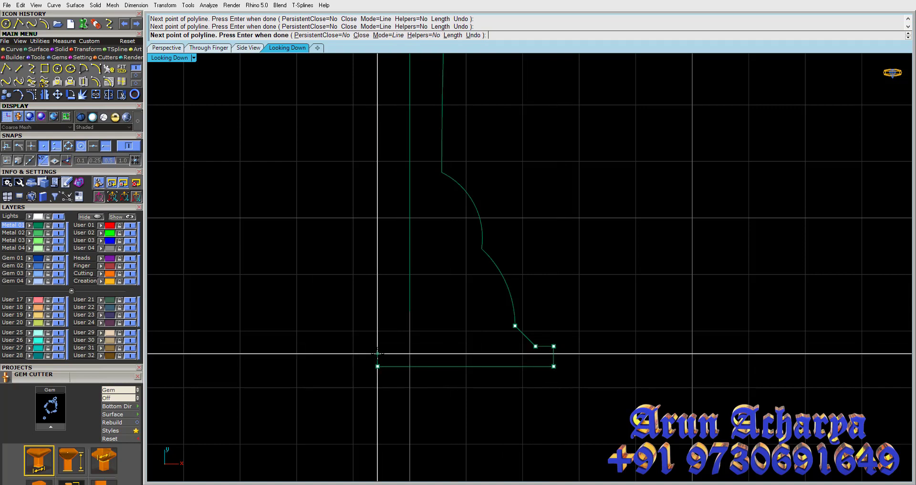
{"action": "key", "text": "Return"}
{"action": "scroll", "coordinate": [555, 348], "scroll_direction": "up", "scroll_amount": 3}
{"action": "left_click", "coordinate": [542, 353]}
{"action": "scroll", "coordinate": [542, 343], "scroll_direction": "down", "scroll_amount": 5}
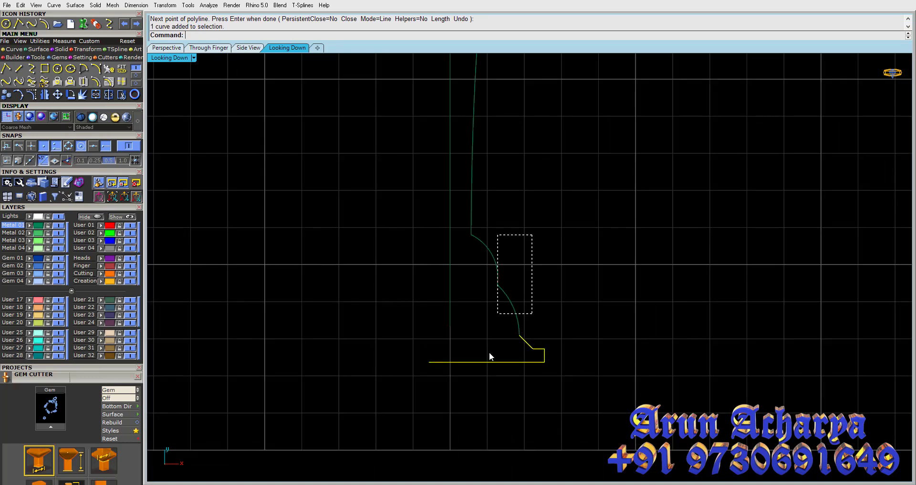
{"action": "left_click", "coordinate": [474, 336]}
Step: Move the vertical guide line down across the base, trim off the base's left stub, delete the guide
{"action": "left_click", "coordinate": [58, 94]}
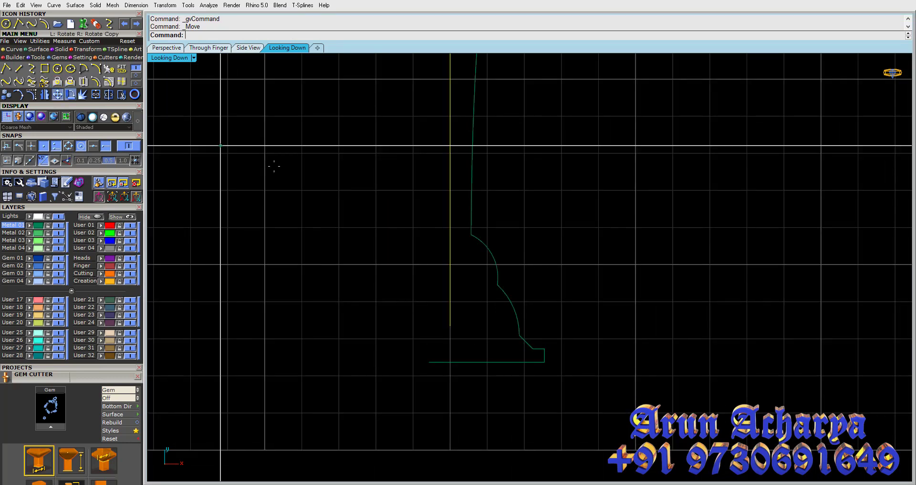
{"action": "left_click", "coordinate": [292, 176]}
{"action": "left_click", "coordinate": [292, 246]}
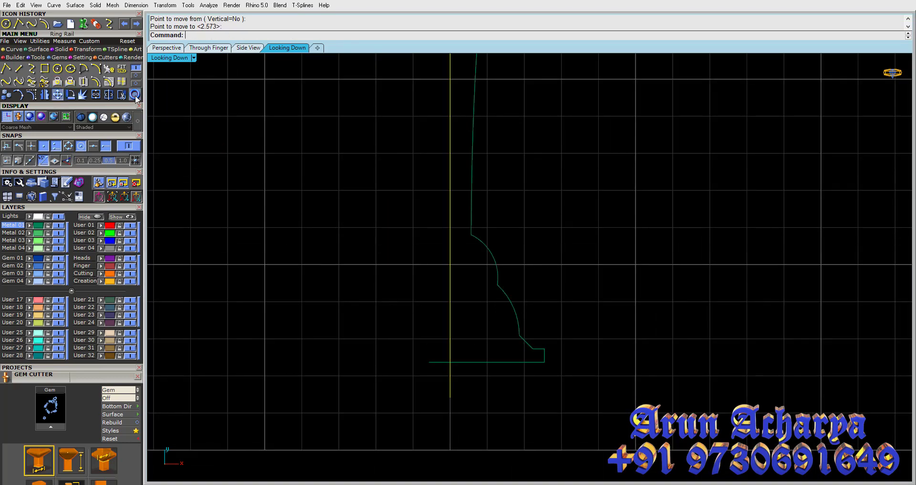
{"action": "left_click", "coordinate": [439, 361]}
{"action": "key", "text": "Return"}
{"action": "left_click", "coordinate": [450, 354]}
{"action": "key", "text": "Delete"}
Step: Zoom out and window-select all six goblet profile curves, including the base
{"action": "scroll", "coordinate": [434, 338], "scroll_direction": "down", "scroll_amount": 4}
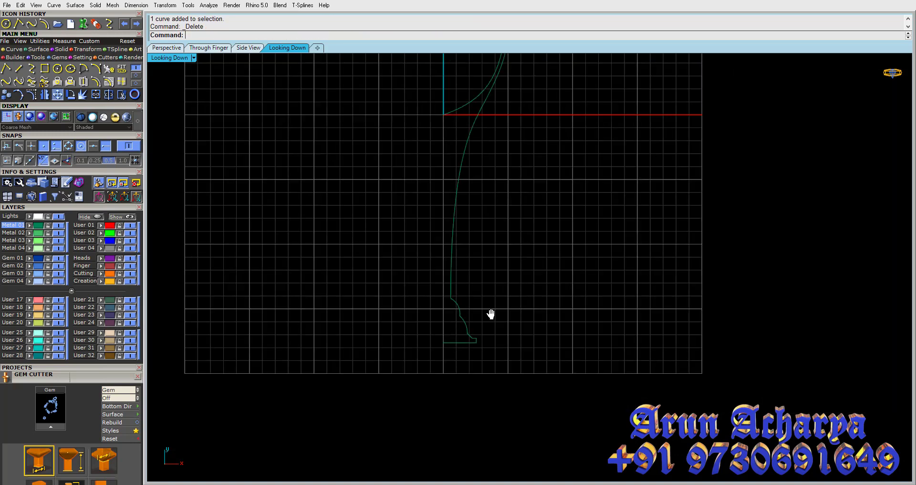
{"action": "scroll", "coordinate": [491, 314], "scroll_direction": "down", "scroll_amount": 3}
{"action": "scroll", "coordinate": [493, 358], "scroll_direction": "down", "scroll_amount": 4}
{"action": "scroll", "coordinate": [495, 365], "scroll_direction": "down", "scroll_amount": 3}
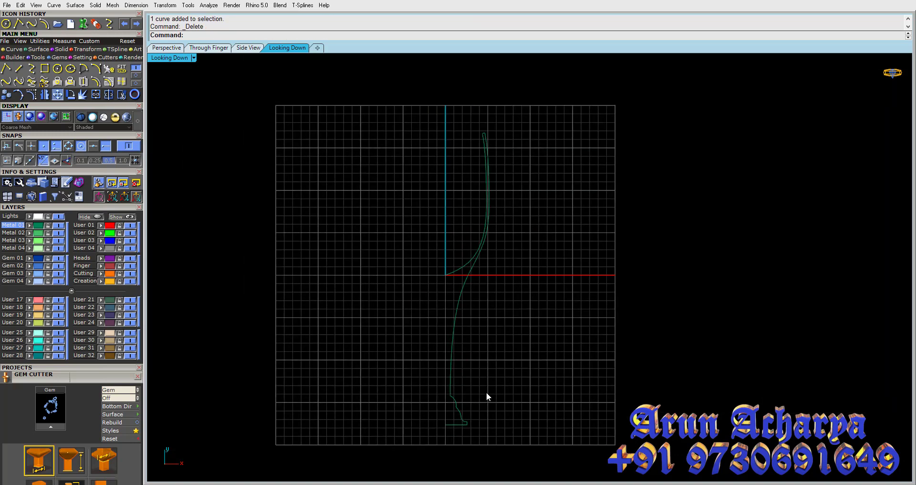
{"action": "right_click_drag", "start_coordinate": [486, 391], "coordinate": [487, 377]}
{"action": "left_click_drag", "start_coordinate": [509, 289], "coordinate": [465, 234]}
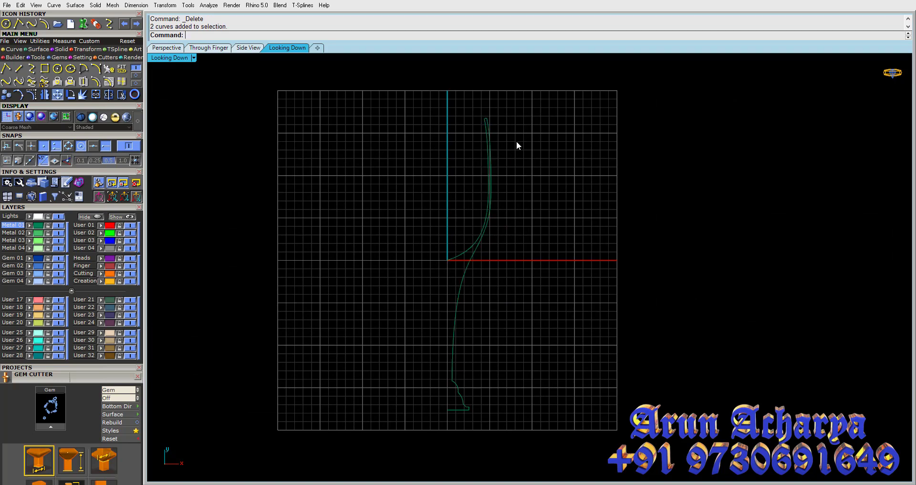
{"action": "left_click_drag", "start_coordinate": [517, 141], "coordinate": [328, 476]}
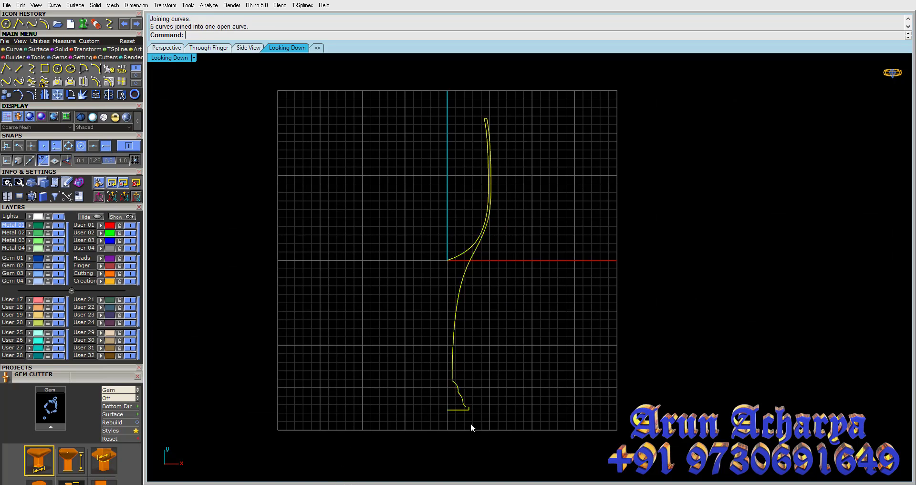
Step: Reselect the joined profile curve, centre it in view, and launch Revolve from the Surface tools
{"action": "scroll", "coordinate": [493, 397], "scroll_direction": "up", "scroll_amount": 2}
{"action": "scroll", "coordinate": [497, 362], "scroll_direction": "up", "scroll_amount": 1}
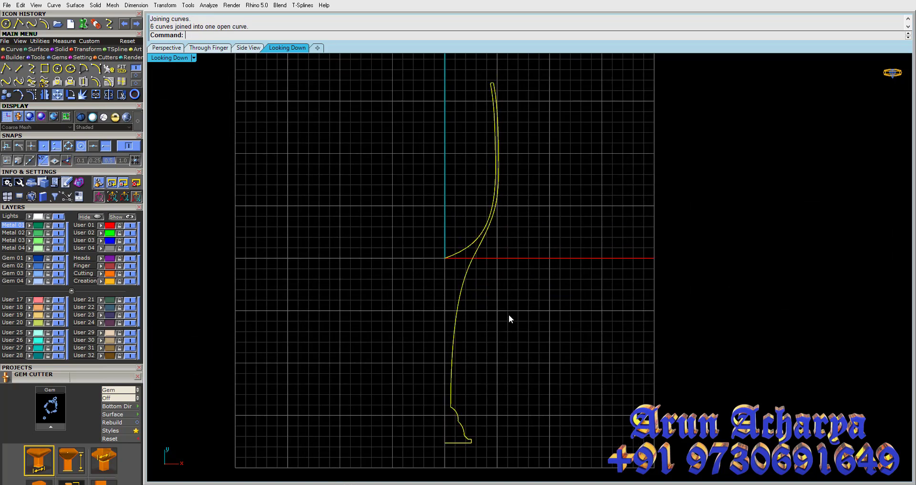
{"action": "left_click", "coordinate": [509, 314]}
{"action": "left_click_drag", "start_coordinate": [509, 313], "coordinate": [391, 253]}
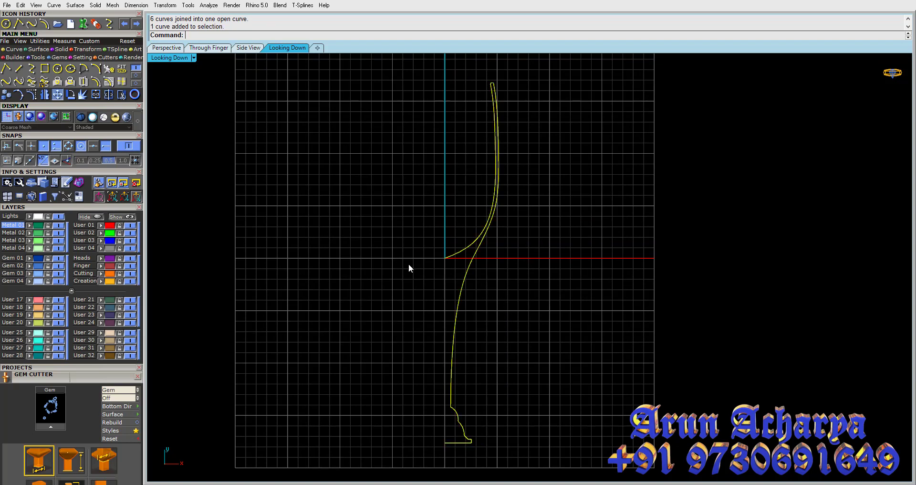
{"action": "right_click_drag", "start_coordinate": [406, 269], "coordinate": [367, 259]}
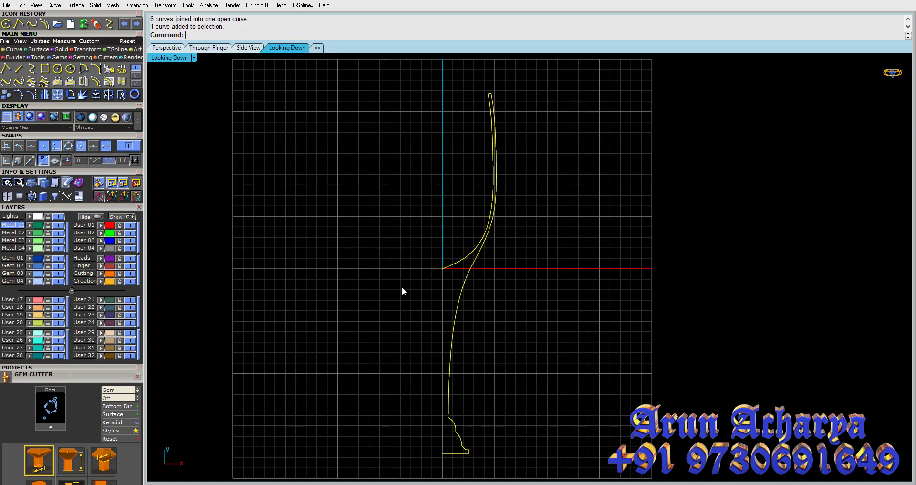
{"action": "left_click", "coordinate": [37, 50]}
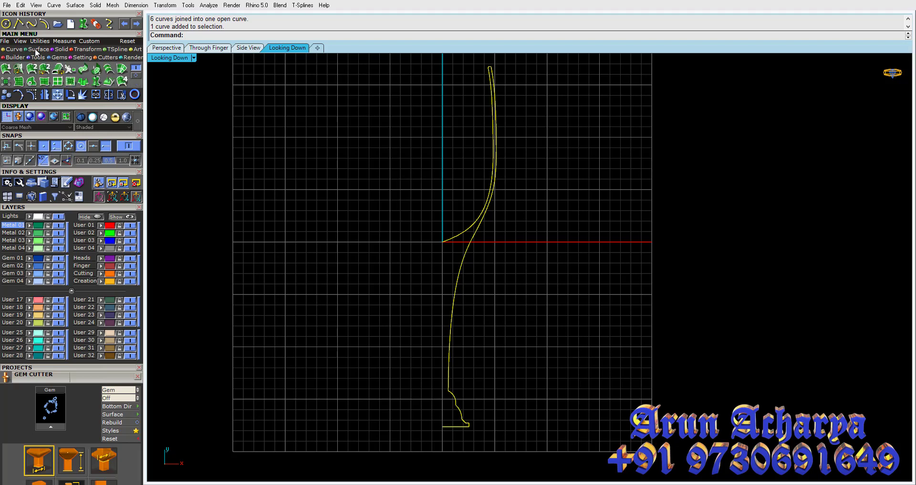
{"action": "left_click", "coordinate": [97, 81]}
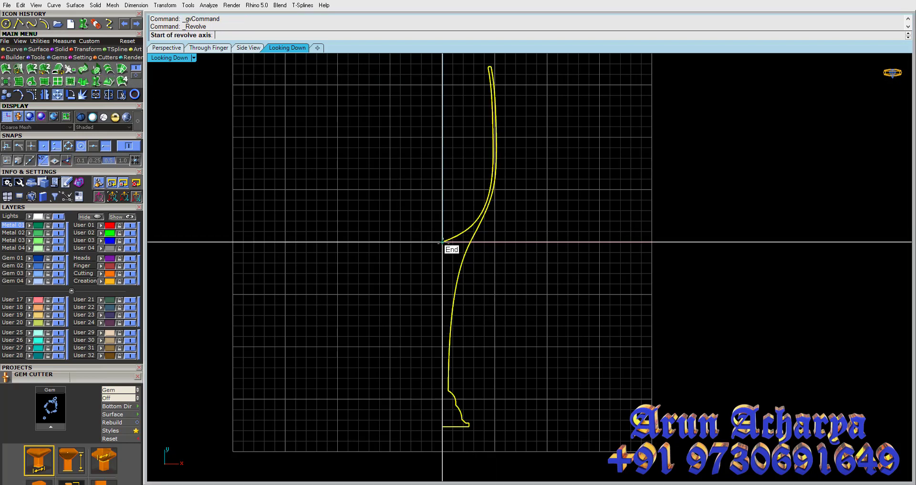
Step: Cancel and restart Revolve, selecting the joined profile curve as its input
{"action": "key", "text": "Escape"}
{"action": "left_click", "coordinate": [494, 180]}
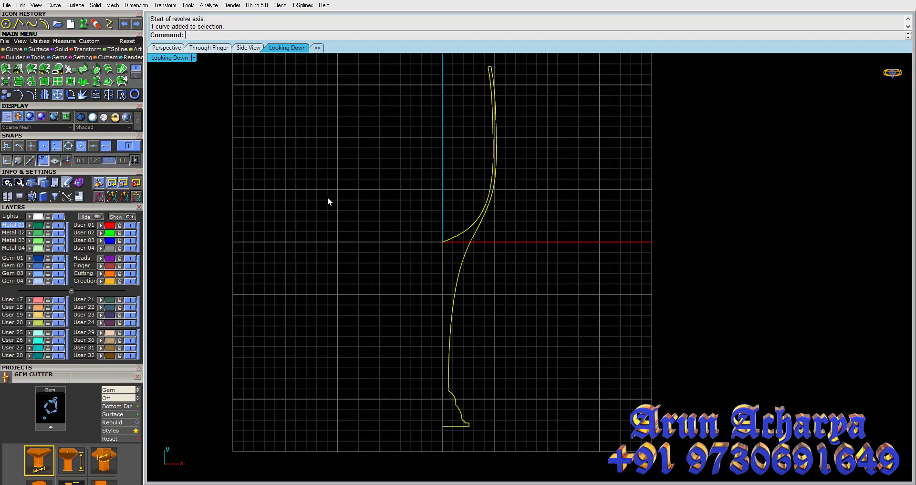
{"action": "left_click", "coordinate": [95, 82]}
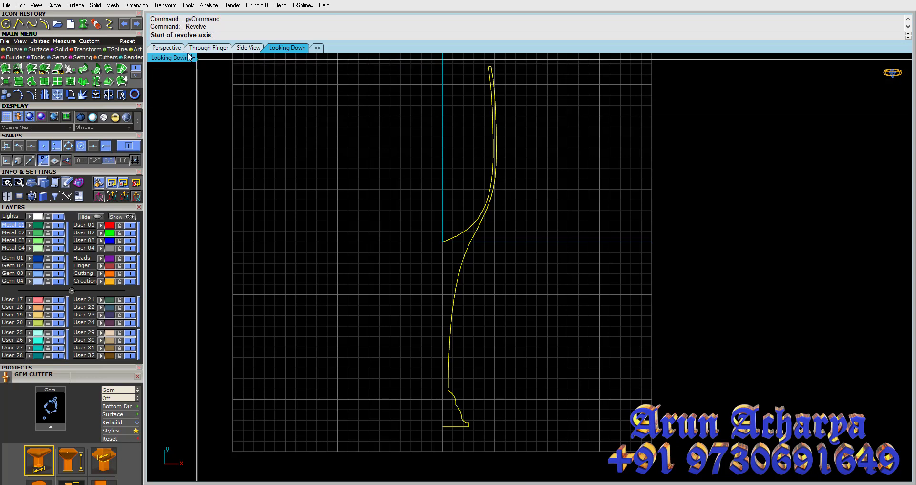
{"action": "left_click", "coordinate": [95, 81]}
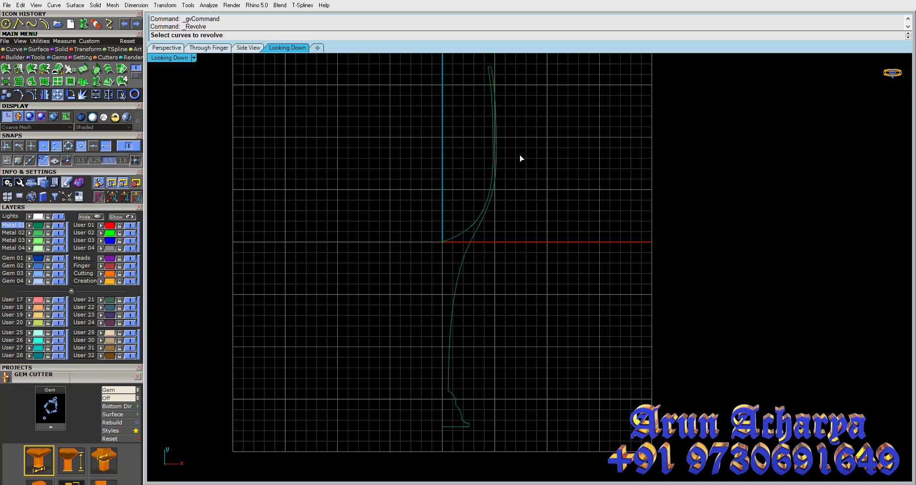
{"action": "left_click_drag", "start_coordinate": [488, 168], "coordinate": [487, 168]}
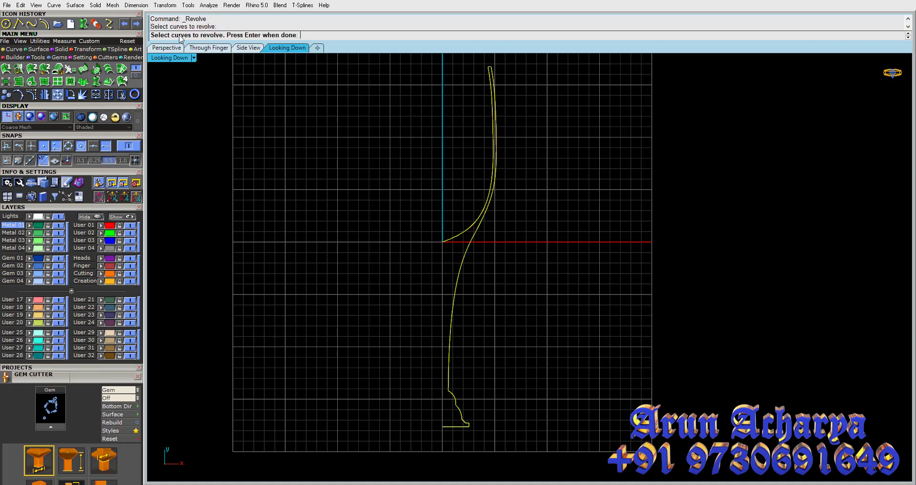
{"action": "key", "text": "Return"}
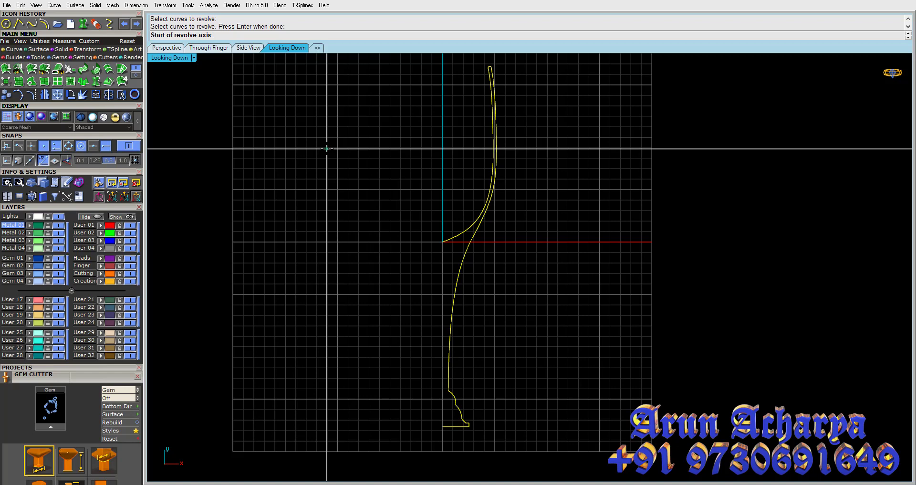
Step: Revolve the profile 360° around an axis from the origin down to the profile's base
{"action": "left_click", "coordinate": [443, 242]}
{"action": "right_click_drag", "start_coordinate": [438, 324], "coordinate": [438, 245]}
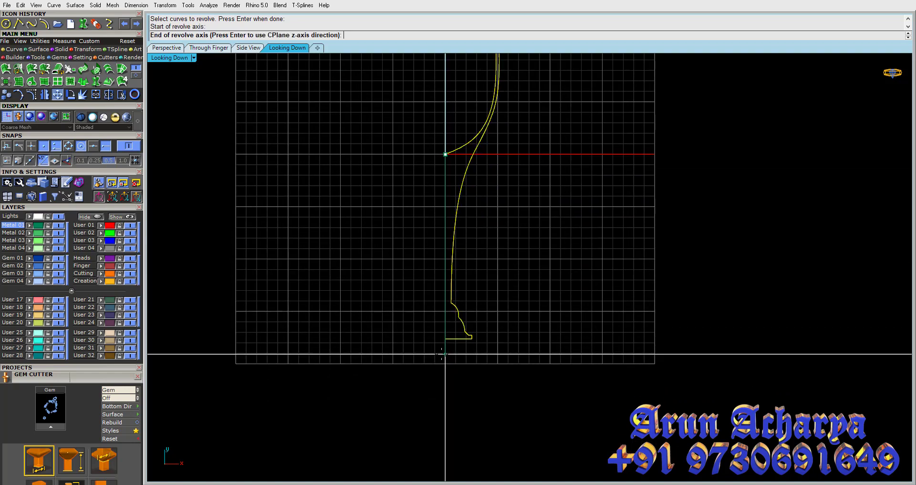
{"action": "left_click", "coordinate": [446, 339]}
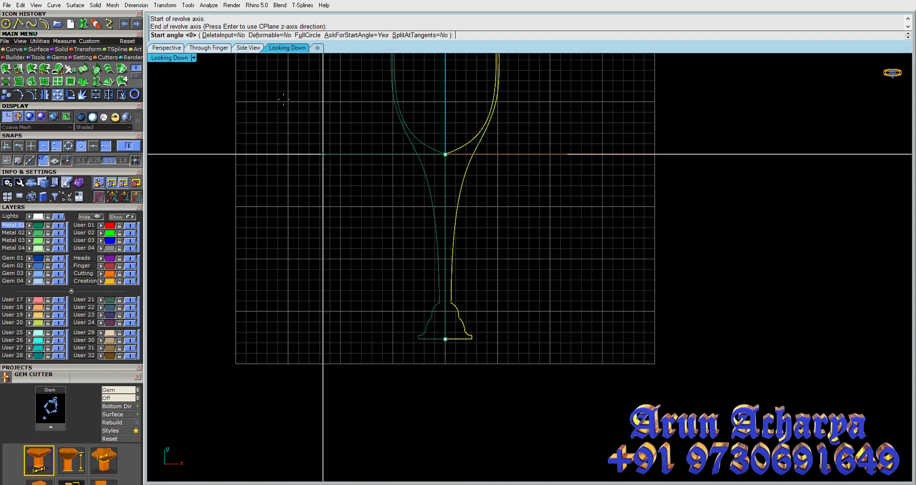
{"action": "right_click_drag", "start_coordinate": [347, 148], "coordinate": [339, 220]}
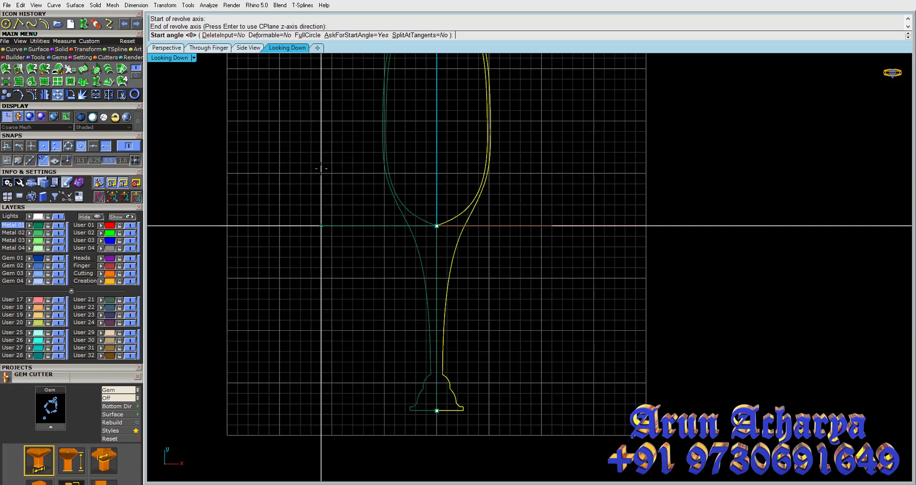
{"action": "key", "text": "Return"}
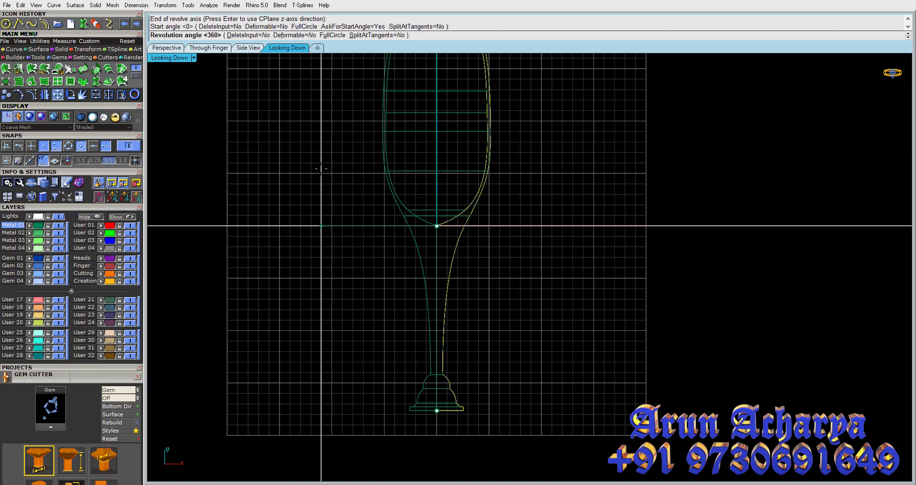
{"action": "key", "text": "Return"}
Step: Maximize Perspective, orbit beneath the goblet, select it, and return to four viewports
{"action": "double_click", "coordinate": [181, 61]}
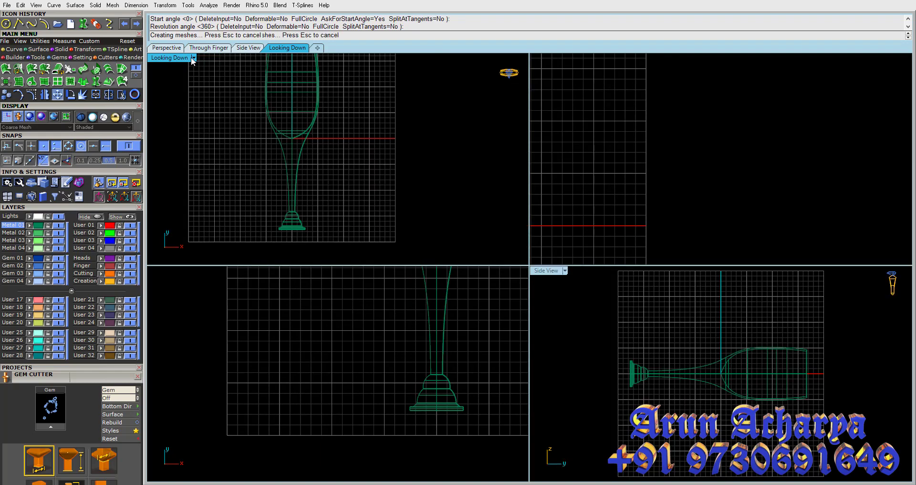
{"action": "double_click", "coordinate": [557, 64]}
{"action": "mouse_move", "coordinate": [586, 166]}
{"action": "right_mouse_down"}
{"action": "mouse_move", "coordinate": [595, 243]}
{"action": "mouse_move", "coordinate": [617, 307]}
{"action": "mouse_move", "coordinate": [611, 398]}
{"action": "mouse_move", "coordinate": [620, 238]}
{"action": "mouse_move", "coordinate": [552, 199]}
{"action": "right_mouse_up"}
{"action": "left_click", "coordinate": [552, 199]}
{"action": "double_click", "coordinate": [161, 58]}
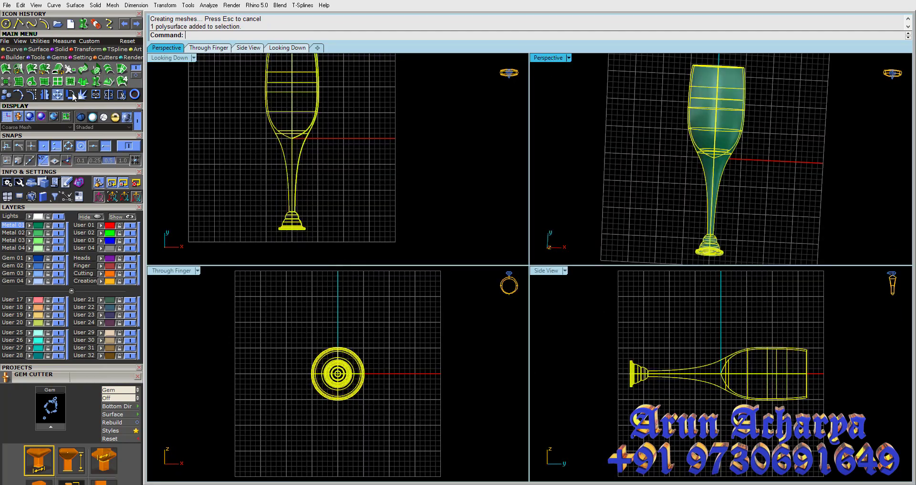
Step: Rotate the goblet 90° upright about the origin, then delete the revolved glass, keeping the profile
{"action": "left_click", "coordinate": [70, 95]}
{"action": "left_click", "coordinate": [698, 297]}
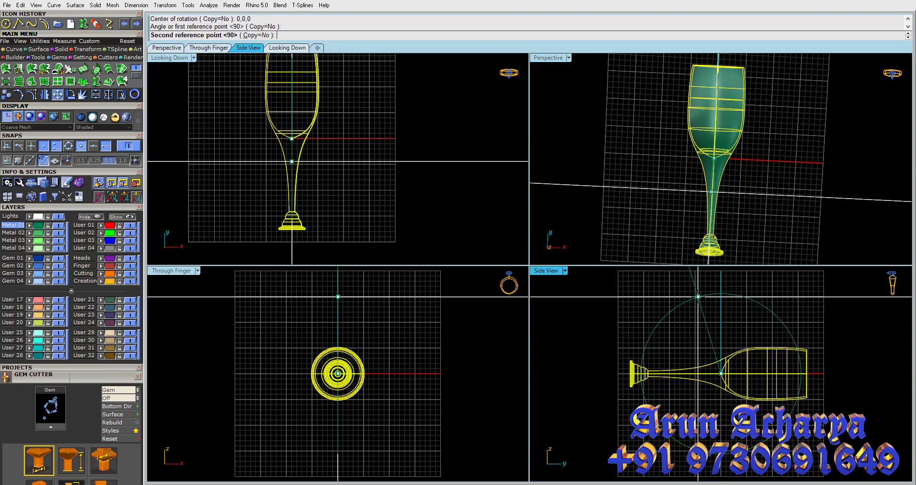
{"action": "left_click", "coordinate": [454, 321]}
{"action": "left_click", "coordinate": [736, 302]}
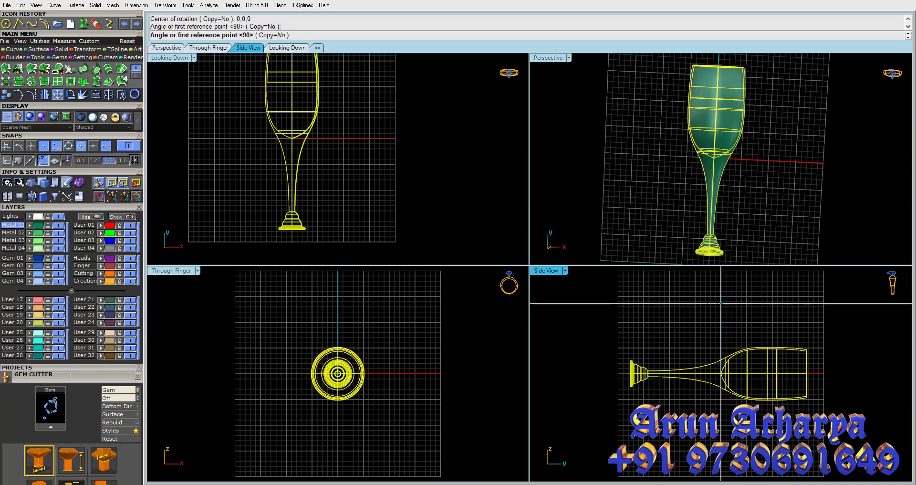
{"action": "key", "text": "Return"}
{"action": "left_click", "coordinate": [348, 325]}
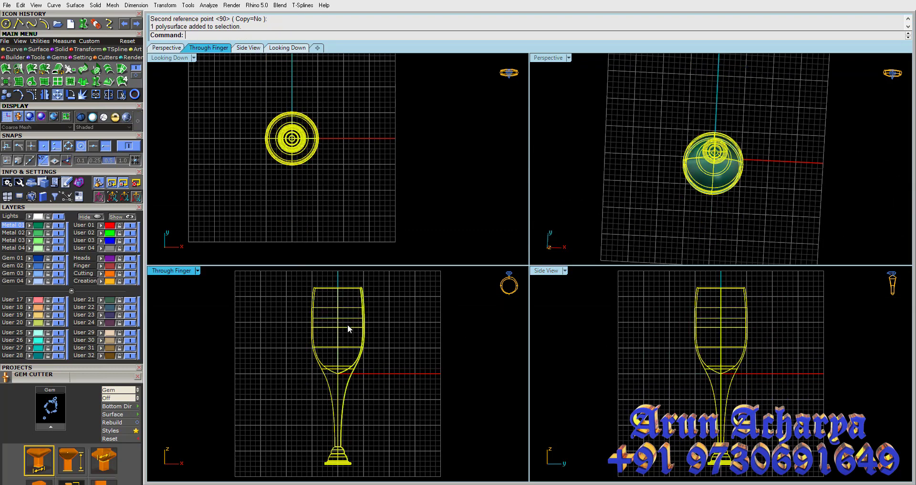
{"action": "key", "text": "Delete"}
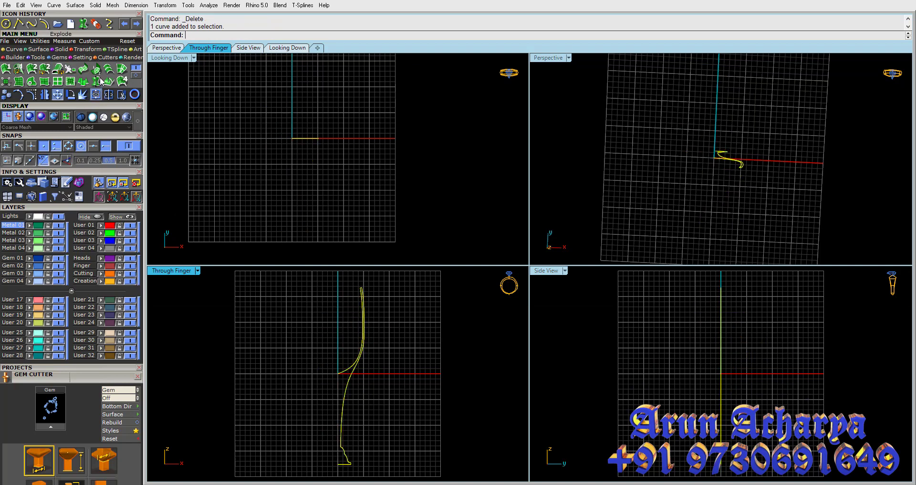
{"action": "left_click", "coordinate": [98, 82]}
{"action": "scroll", "coordinate": [334, 318], "scroll_direction": "up", "scroll_amount": 3}
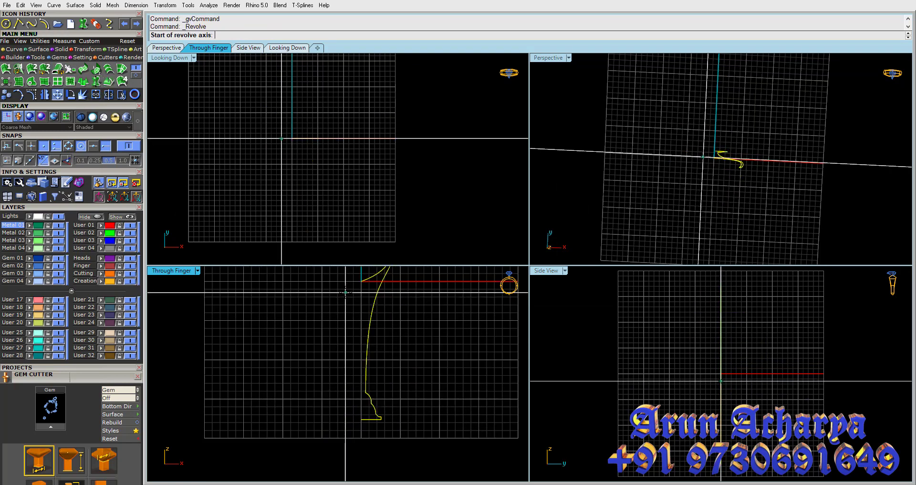
{"action": "right_click_drag", "start_coordinate": [345, 294], "coordinate": [343, 314]}
{"action": "key", "text": "Return"}
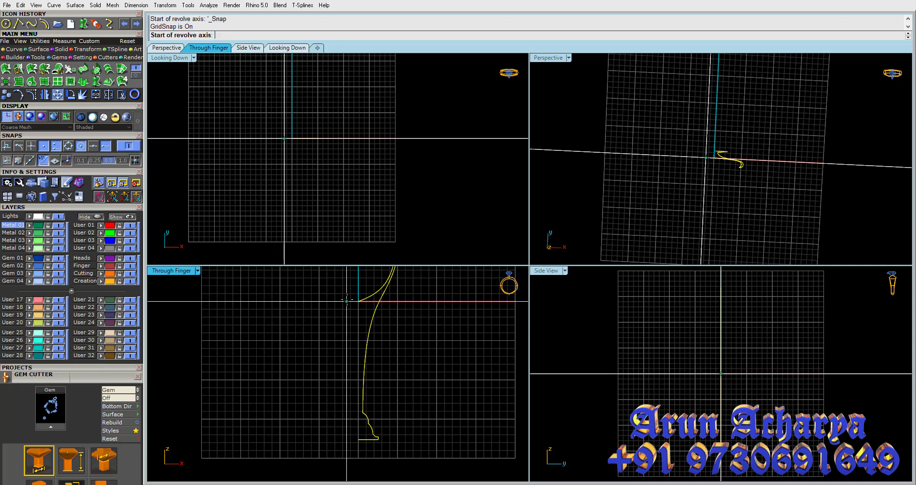
{"action": "left_click", "coordinate": [346, 301]}
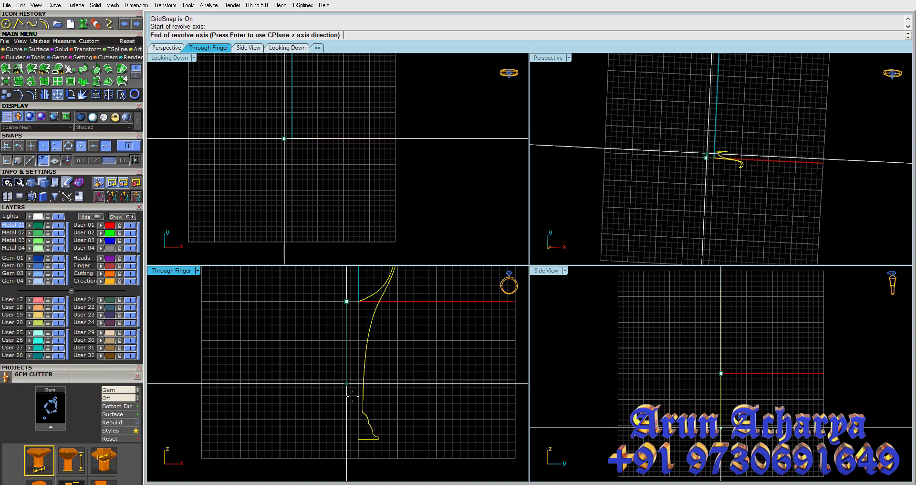
{"action": "left_click", "coordinate": [363, 413]}
{"action": "key", "text": "Return"}
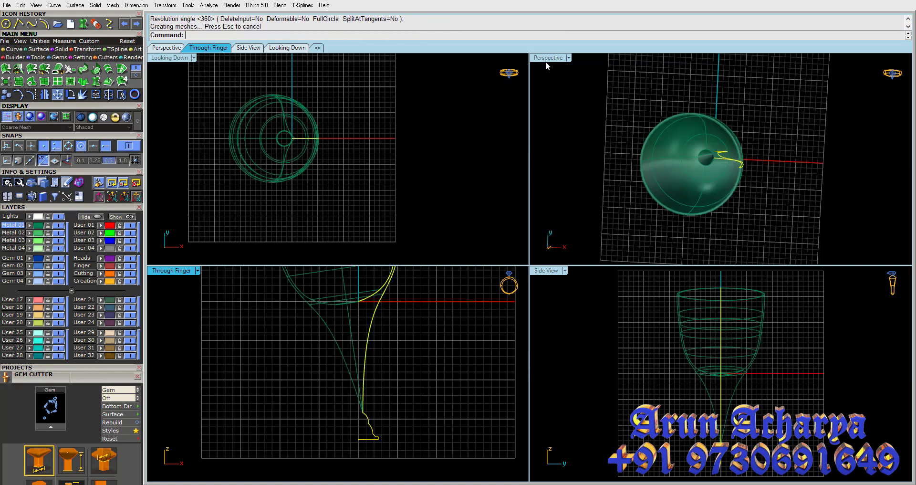
{"action": "double_click", "coordinate": [546, 61]}
{"action": "mouse_move", "coordinate": [548, 128]}
{"action": "right_mouse_down"}
{"action": "mouse_move", "coordinate": [594, 312]}
{"action": "mouse_move", "coordinate": [568, 350]}
{"action": "mouse_move", "coordinate": [568, 382]}
{"action": "mouse_move", "coordinate": [577, 364]}
{"action": "mouse_move", "coordinate": [620, 371]}
{"action": "mouse_move", "coordinate": [595, 388]}
{"action": "mouse_move", "coordinate": [565, 447]}
{"action": "mouse_move", "coordinate": [583, 348]}
{"action": "mouse_move", "coordinate": [560, 383]}
{"action": "mouse_move", "coordinate": [503, 264]}
{"action": "mouse_move", "coordinate": [510, 350]}
{"action": "mouse_move", "coordinate": [511, 265]}
{"action": "mouse_move", "coordinate": [466, 186]}
{"action": "mouse_move", "coordinate": [493, 229]}
{"action": "mouse_move", "coordinate": [500, 265]}
{"action": "right_mouse_up"}
{"action": "scroll", "coordinate": [503, 264], "scroll_direction": "up", "scroll_amount": 3}
{"action": "left_click", "coordinate": [507, 253]}
{"action": "key", "text": "ctrl+z"}
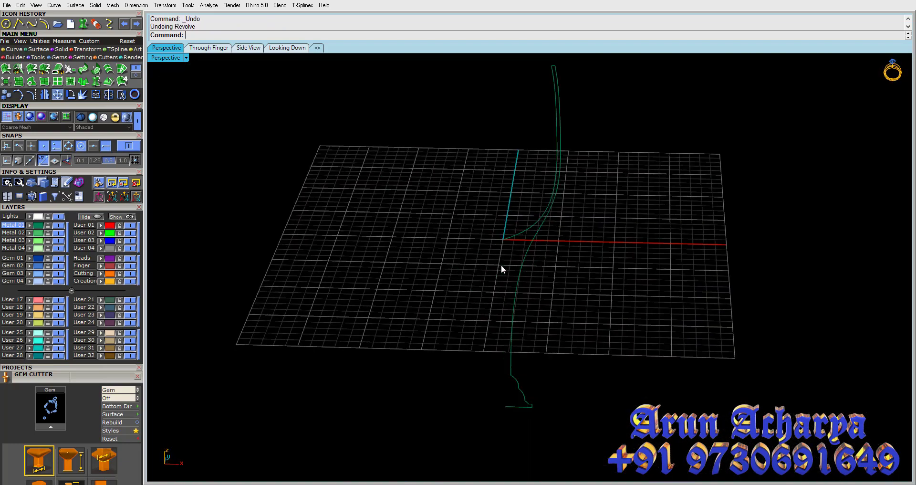
{"action": "left_click_drag", "start_coordinate": [543, 286], "coordinate": [474, 241]}
{"action": "double_click", "coordinate": [165, 58]}
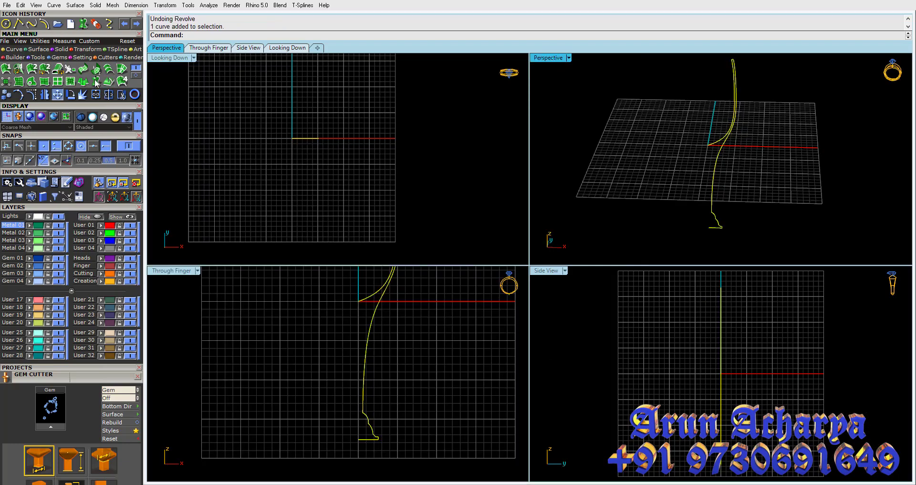
{"action": "left_click", "coordinate": [96, 81]}
{"action": "left_click", "coordinate": [358, 302]}
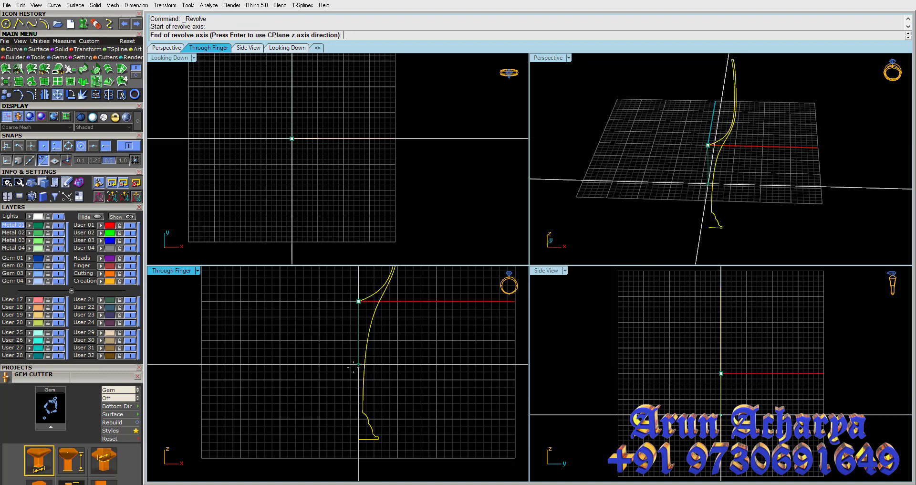
{"action": "left_click", "coordinate": [335, 388]}
{"action": "key", "text": "Return"}
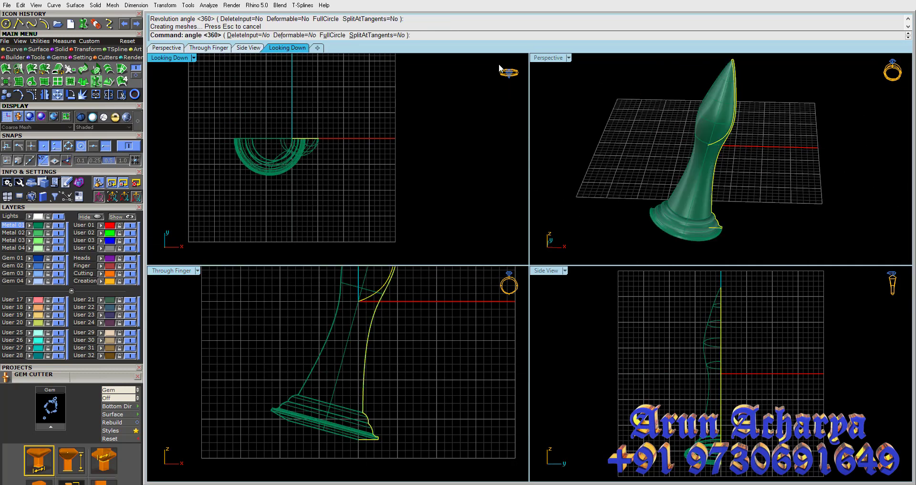
{"action": "key", "text": "Return"}
{"action": "double_click", "coordinate": [548, 58]}
{"action": "mouse_move", "coordinate": [616, 166]}
{"action": "right_mouse_down"}
{"action": "mouse_move", "coordinate": [319, 346]}
{"action": "mouse_move", "coordinate": [404, 343]}
{"action": "mouse_move", "coordinate": [342, 285]}
{"action": "mouse_move", "coordinate": [213, 270]}
{"action": "mouse_move", "coordinate": [168, 385]}
{"action": "mouse_move", "coordinate": [249, 377]}
{"action": "mouse_move", "coordinate": [354, 407]}
{"action": "mouse_move", "coordinate": [448, 90]}
{"action": "right_mouse_up"}
{"action": "key", "text": "ctrl+z"}
{"action": "double_click", "coordinate": [168, 57]}
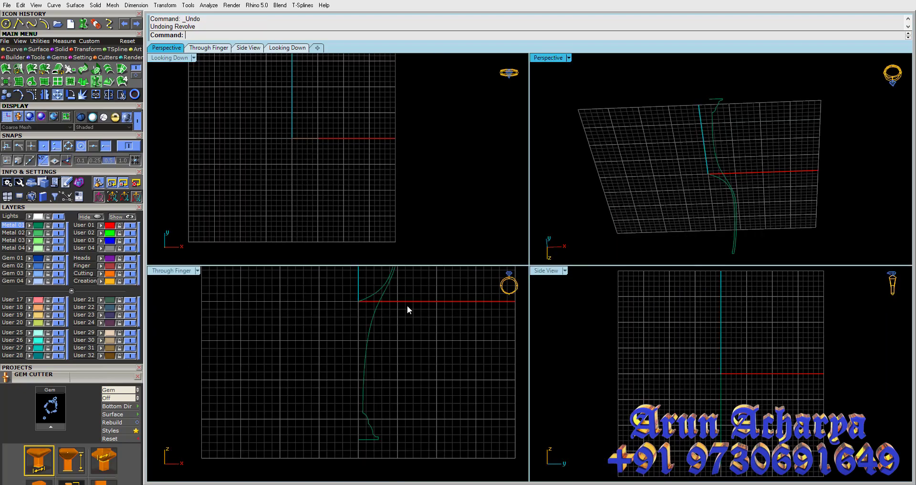
{"action": "left_click", "coordinate": [365, 344]}
{"action": "double_click", "coordinate": [179, 271]}
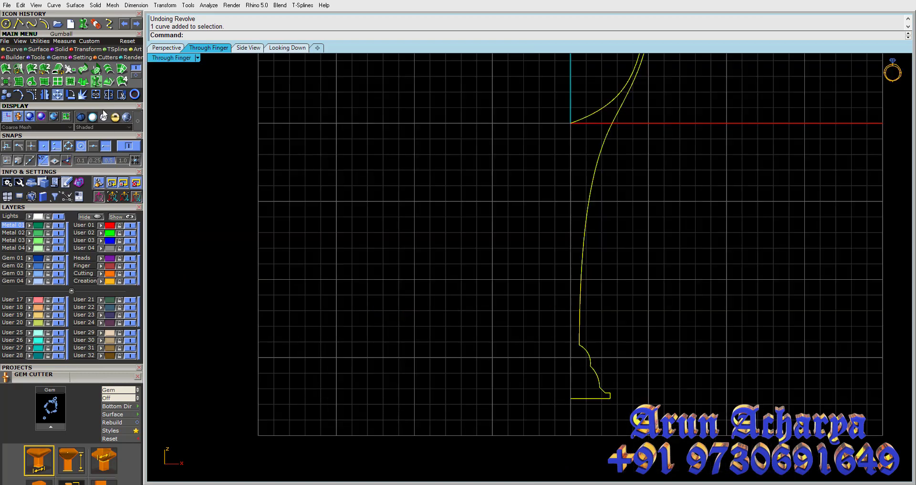
{"action": "left_click", "coordinate": [101, 84]}
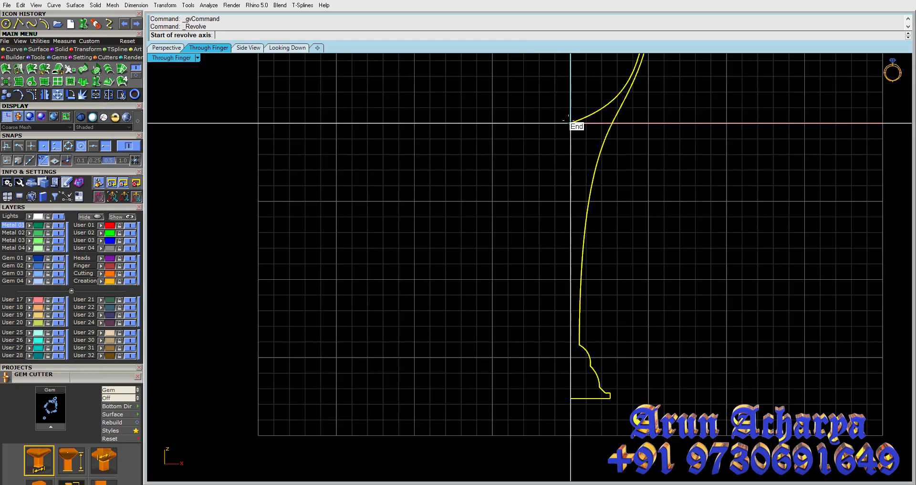
{"action": "left_click", "coordinate": [570, 123]}
{"action": "left_click", "coordinate": [565, 194]}
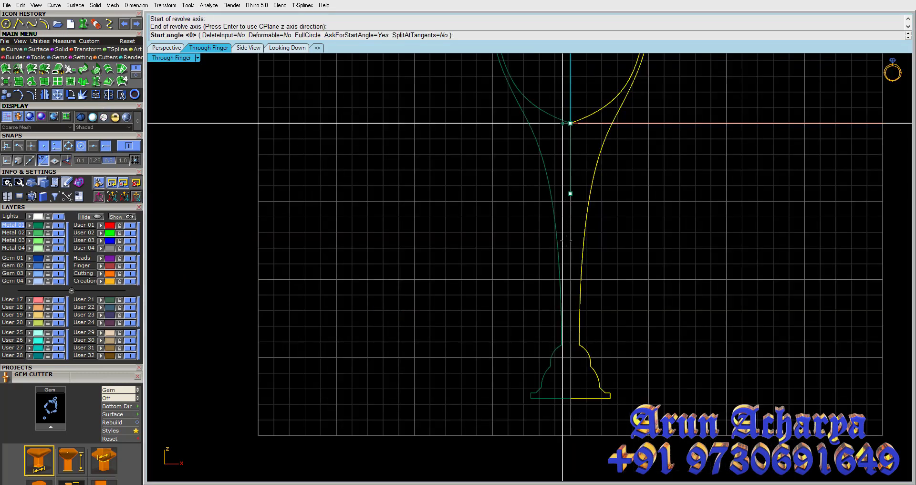
{"action": "key", "text": "Return"}
{"action": "type", "text": "360"}
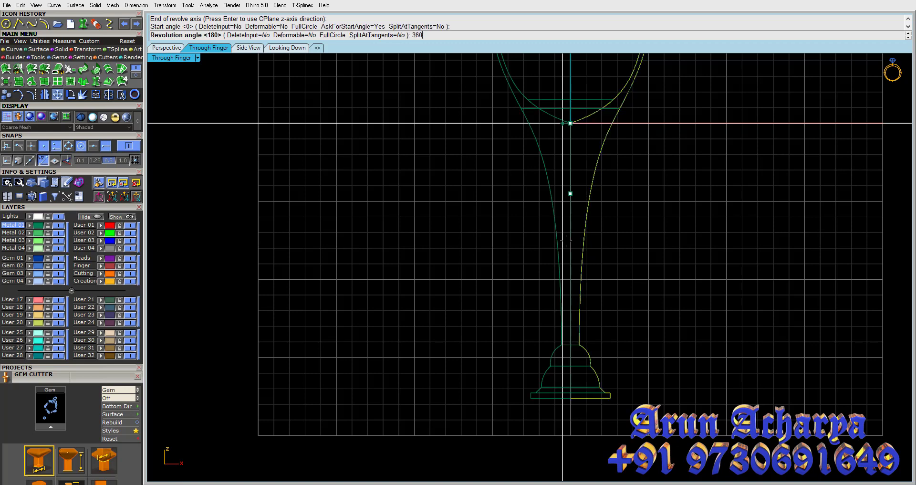
{"action": "key", "text": "Return"}
{"action": "scroll", "coordinate": [559, 129], "scroll_direction": "up", "scroll_amount": 2}
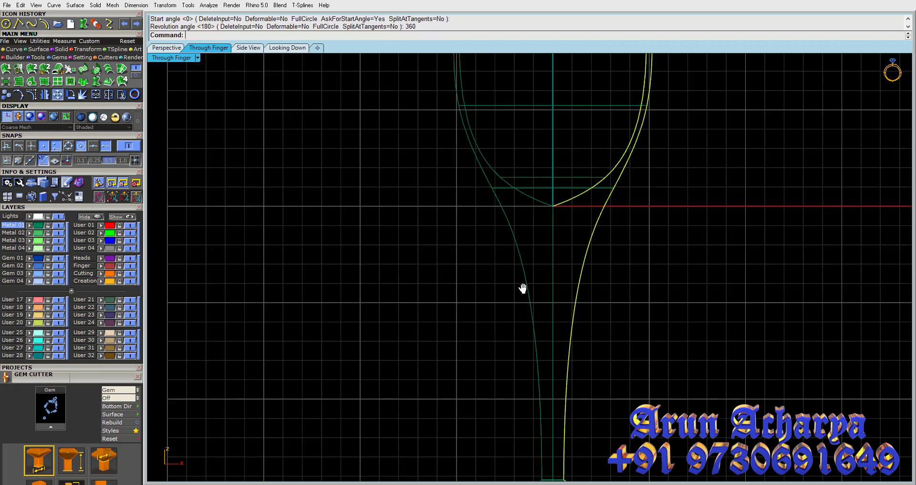
{"action": "scroll", "coordinate": [522, 287], "scroll_direction": "down", "scroll_amount": 5}
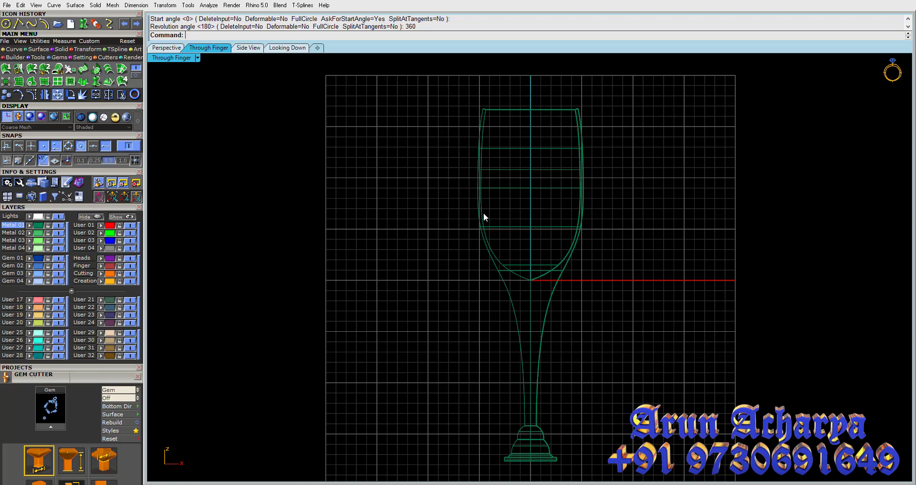
{"action": "double_click", "coordinate": [184, 57]}
{"action": "double_click", "coordinate": [541, 58]}
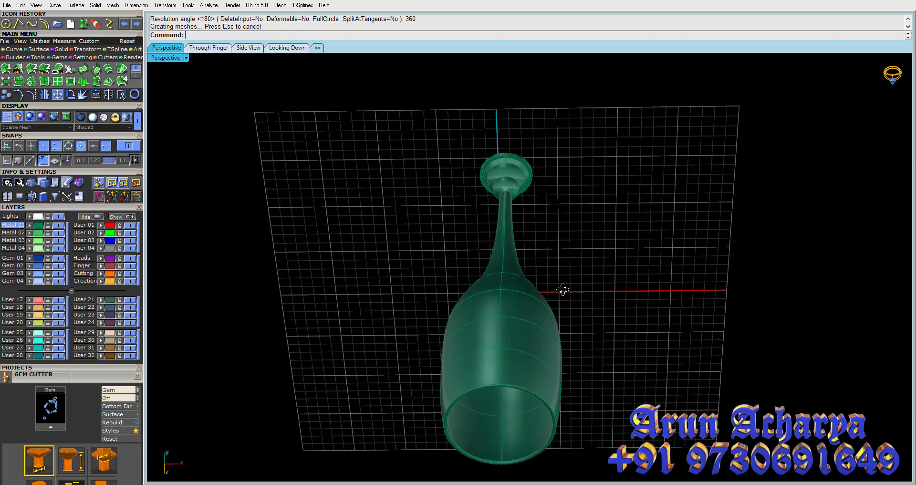
{"action": "mouse_move", "coordinate": [563, 288]}
{"action": "right_mouse_down"}
{"action": "mouse_move", "coordinate": [557, 209]}
{"action": "mouse_move", "coordinate": [456, 167]}
{"action": "mouse_move", "coordinate": [479, 157]}
{"action": "mouse_move", "coordinate": [483, 202]}
{"action": "mouse_move", "coordinate": [466, 266]}
{"action": "mouse_move", "coordinate": [485, 225]}
{"action": "mouse_move", "coordinate": [538, 159]}
{"action": "mouse_move", "coordinate": [463, 190]}
{"action": "mouse_move", "coordinate": [323, 190]}
{"action": "mouse_move", "coordinate": [523, 204]}
{"action": "mouse_move", "coordinate": [517, 231]}
{"action": "mouse_move", "coordinate": [513, 182]}
{"action": "right_mouse_up"}
{"action": "left_click", "coordinate": [517, 231]}
{"action": "scroll", "coordinate": [527, 359], "scroll_direction": "up", "scroll_amount": 3}
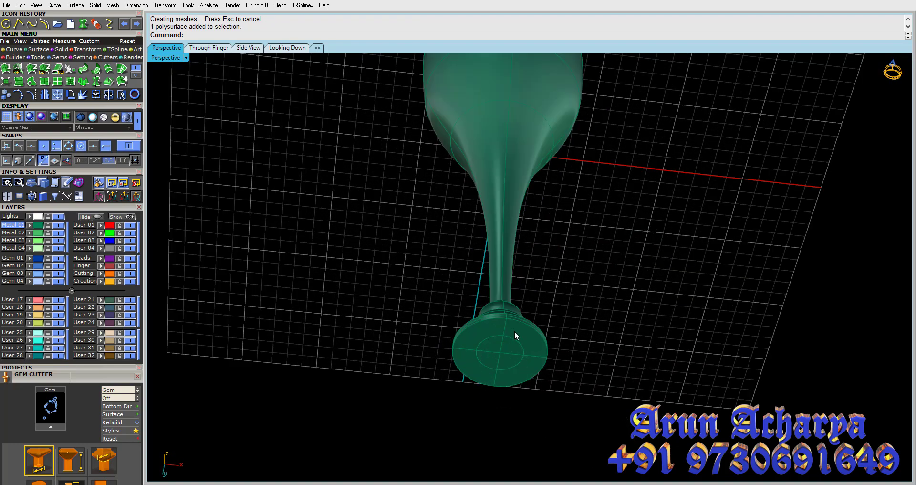
{"action": "scroll", "coordinate": [514, 331], "scroll_direction": "down", "scroll_amount": 4}
{"action": "right_click_drag", "start_coordinate": [515, 330], "coordinate": [520, 308]}
{"action": "key", "text": "ctrl+z"}
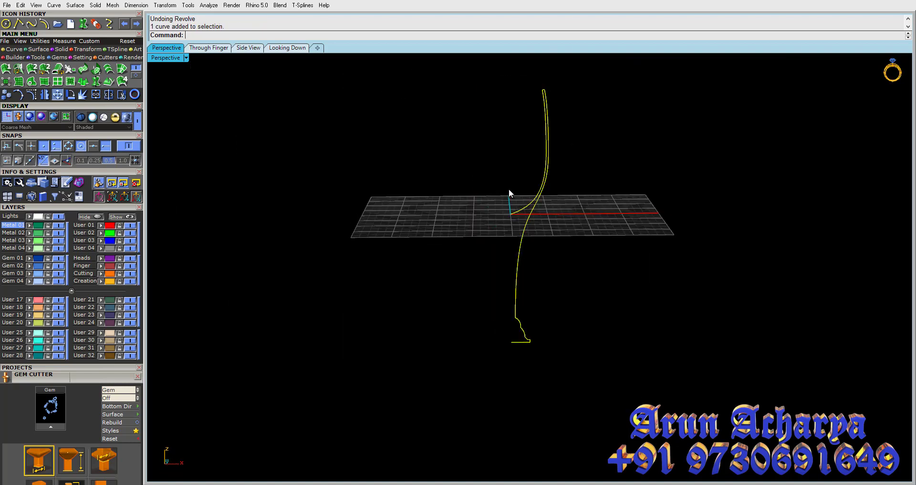
Step: Delete the goblet profile and maximize the front view for an Interpolated Curve
{"action": "key", "text": "Delete"}
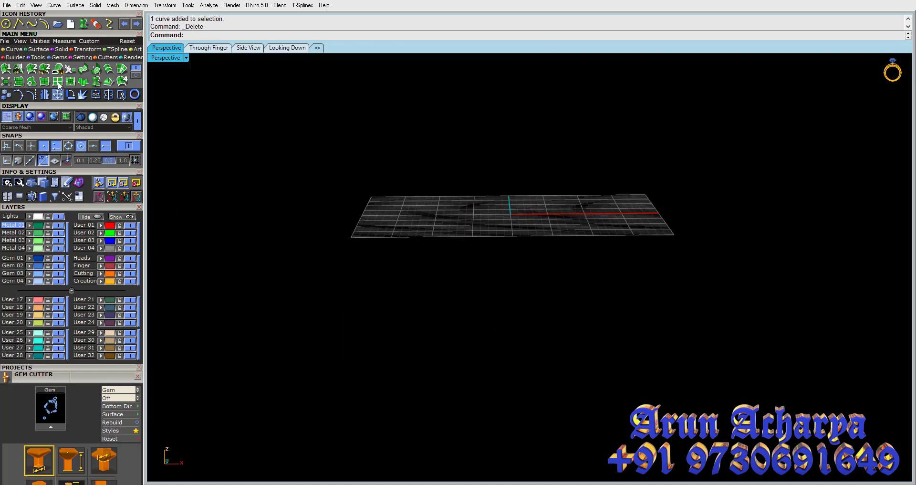
{"action": "double_click", "coordinate": [166, 58]}
{"action": "double_click", "coordinate": [169, 57]}
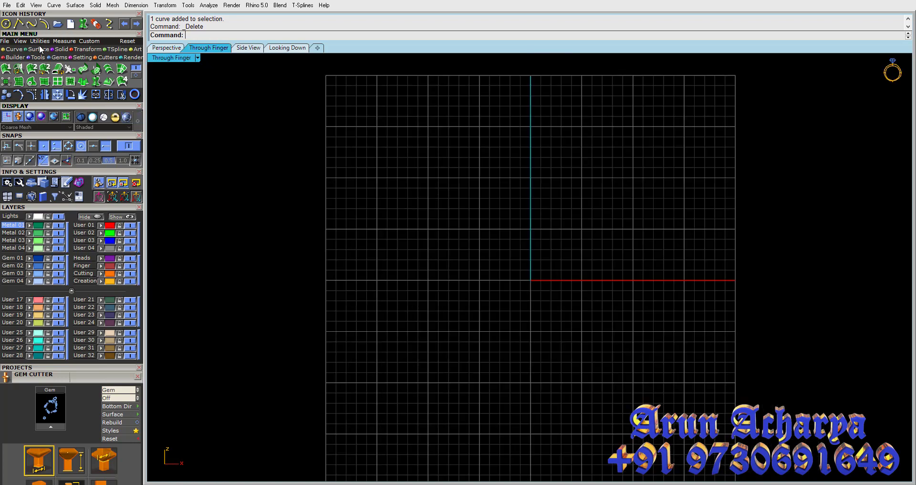
{"action": "left_click", "coordinate": [17, 51]}
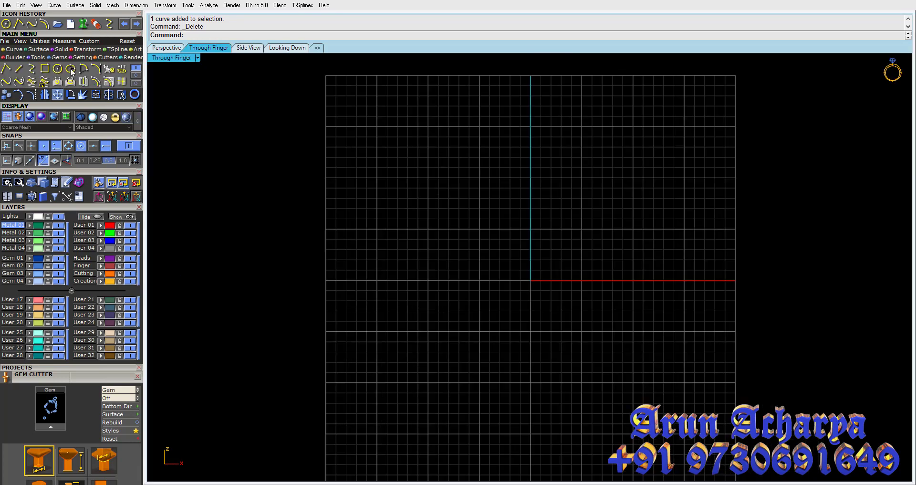
{"action": "left_click", "coordinate": [32, 68]}
Step: Draw a winding, looping interpolated curve through fifteen points, ending near its start
{"action": "left_click", "coordinate": [377, 142]}
{"action": "left_click", "coordinate": [479, 157]}
{"action": "left_click", "coordinate": [438, 218]}
{"action": "left_click", "coordinate": [403, 270]}
{"action": "left_click", "coordinate": [479, 305]}
{"action": "left_click", "coordinate": [530, 357]}
{"action": "left_click", "coordinate": [510, 424]}
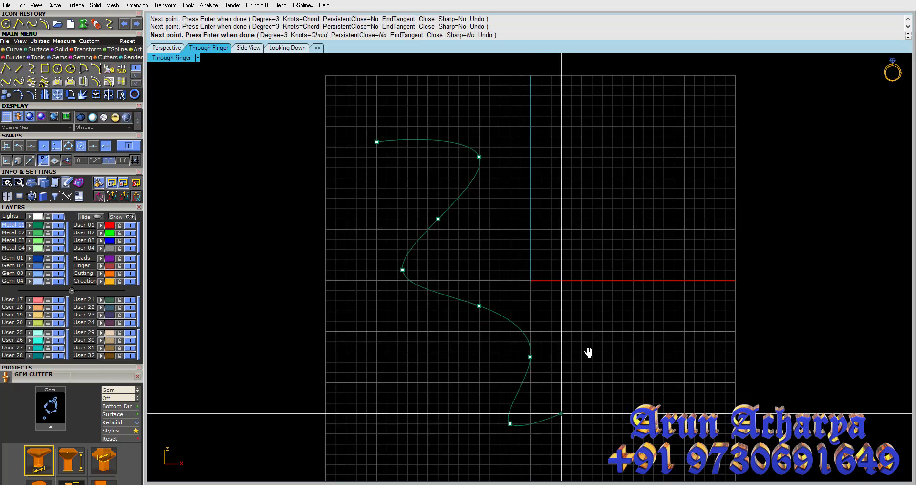
{"action": "right_click_drag", "start_coordinate": [589, 352], "coordinate": [628, 237]}
{"action": "left_click", "coordinate": [666, 298]}
{"action": "left_click", "coordinate": [671, 365]}
{"action": "left_click", "coordinate": [481, 231]}
{"action": "left_click", "coordinate": [430, 231]}
{"action": "left_click", "coordinate": [410, 190]}
{"action": "left_click", "coordinate": [431, 139]}
{"action": "left_click", "coordinate": [451, 109]}
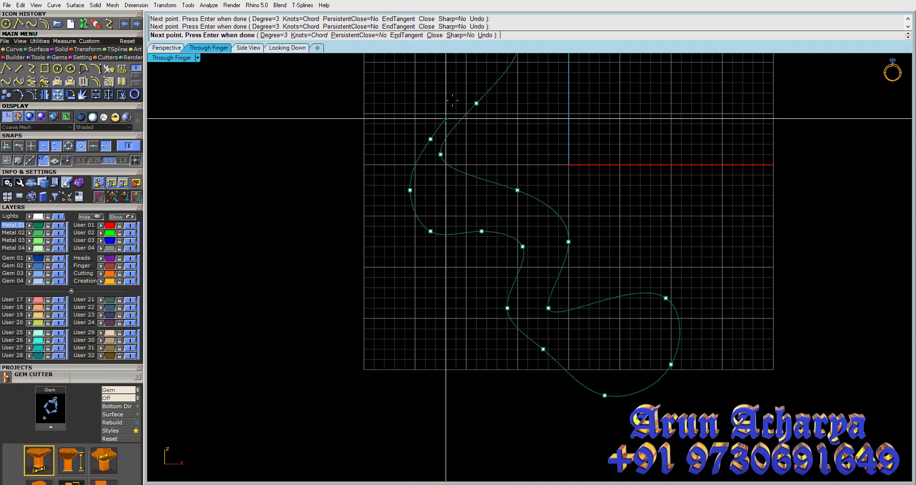
{"action": "right_click_drag", "start_coordinate": [451, 109], "coordinate": [411, 243]}
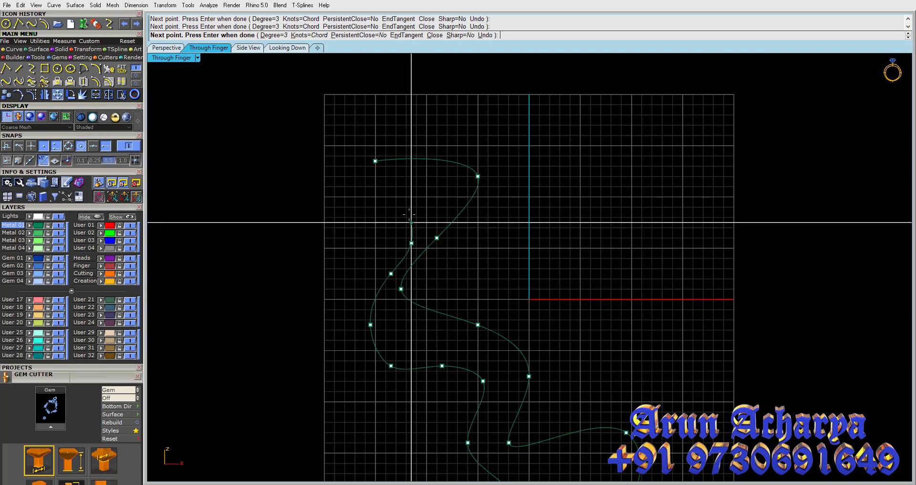
{"action": "left_click", "coordinate": [375, 163]}
{"action": "key", "text": "Return"}
{"action": "scroll", "coordinate": [375, 163], "scroll_direction": "down", "scroll_amount": 4}
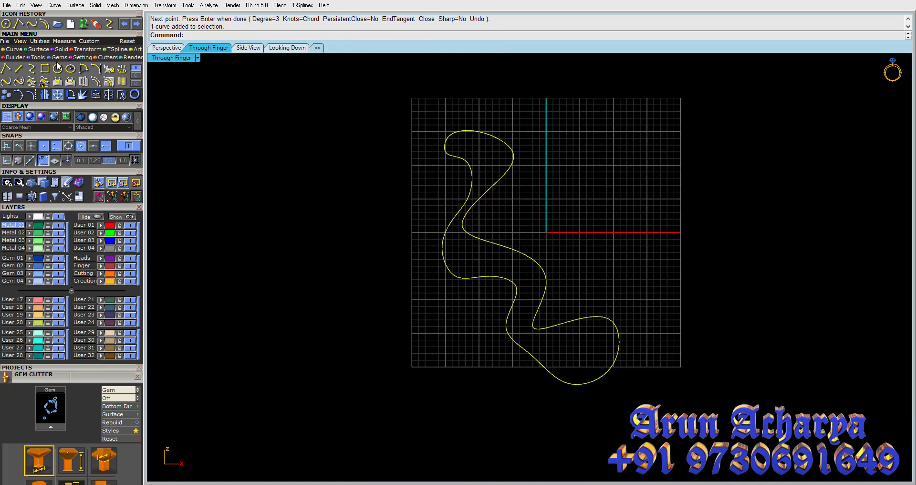
{"action": "left_click", "coordinate": [85, 24]}
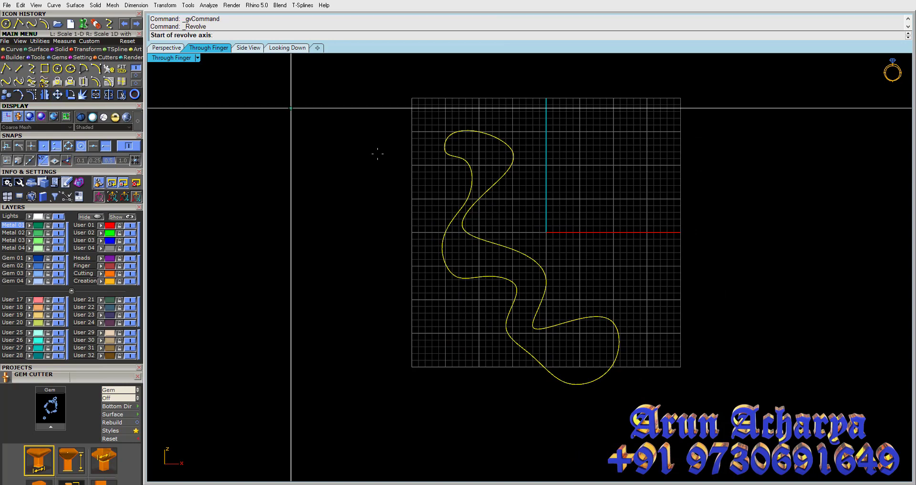
Step: Revolve the wavy curve fully around a short vertical axis, inspect it in Perspective, then undo
{"action": "left_click", "coordinate": [412, 186]}
{"action": "left_click", "coordinate": [412, 232]}
{"action": "key", "text": "Return"}
{"action": "key", "text": "Return"}
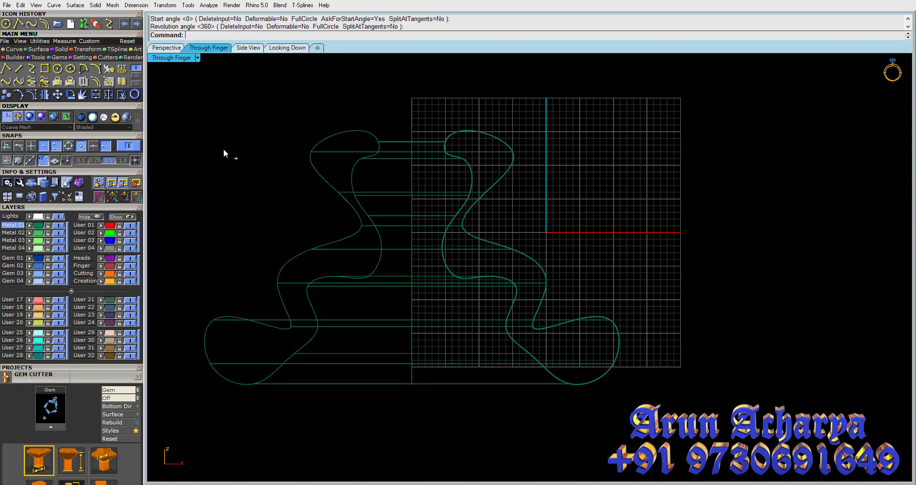
{"action": "double_click", "coordinate": [174, 58]}
{"action": "double_click", "coordinate": [545, 59]}
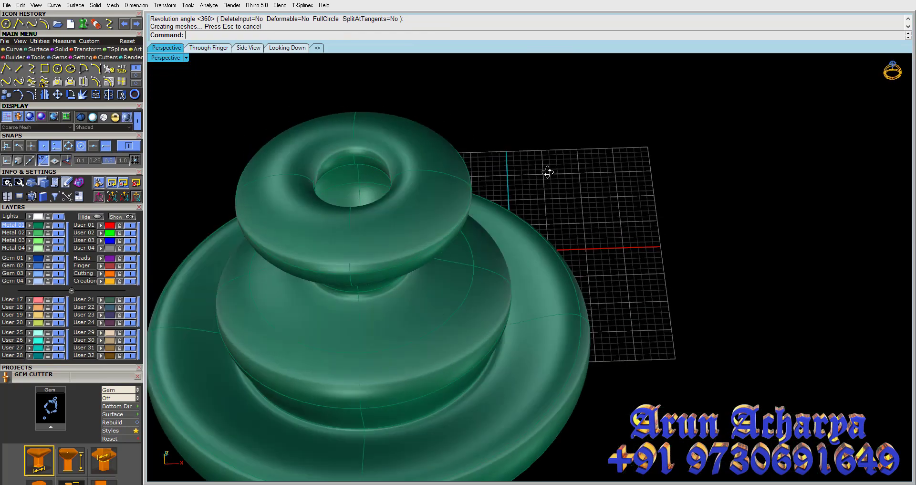
{"action": "mouse_move", "coordinate": [544, 171]}
{"action": "right_mouse_down"}
{"action": "mouse_move", "coordinate": [544, 293]}
{"action": "mouse_move", "coordinate": [538, 84]}
{"action": "mouse_move", "coordinate": [524, 447]}
{"action": "mouse_move", "coordinate": [519, 71]}
{"action": "mouse_move", "coordinate": [552, 157]}
{"action": "mouse_move", "coordinate": [542, 286]}
{"action": "mouse_move", "coordinate": [552, 168]}
{"action": "mouse_move", "coordinate": [585, 127]}
{"action": "mouse_move", "coordinate": [539, 155]}
{"action": "mouse_move", "coordinate": [517, 199]}
{"action": "right_mouse_up"}
{"action": "key", "text": "ctrl+z"}
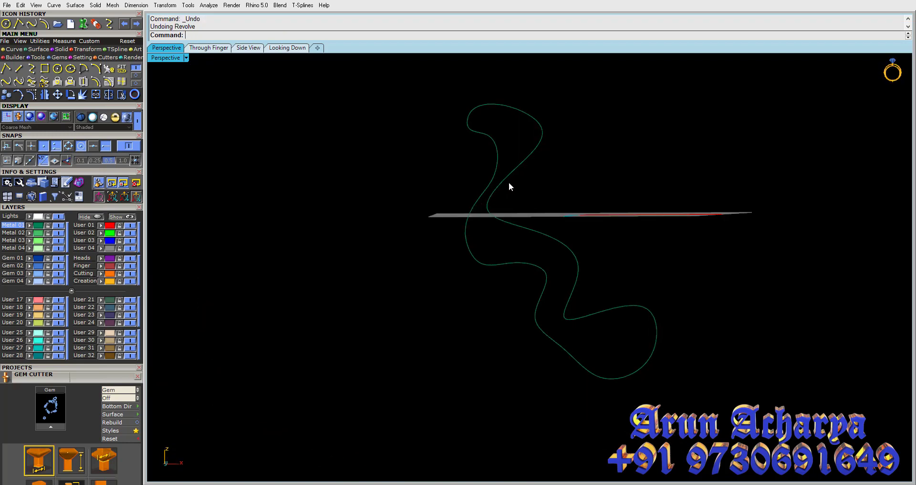
Step: Revolve the wavy curve 360° around a longer vertical axis, inspect the result, and undo it
{"action": "left_click", "coordinate": [505, 182]}
{"action": "left_click", "coordinate": [44, 24]}
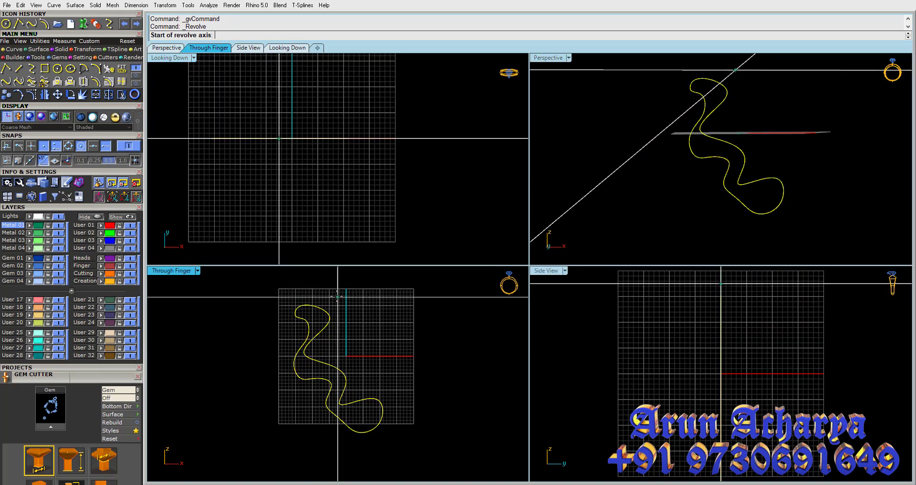
{"action": "left_click", "coordinate": [328, 296]}
{"action": "left_click", "coordinate": [310, 435]}
{"action": "key", "text": "Return"}
{"action": "key", "text": "Return"}
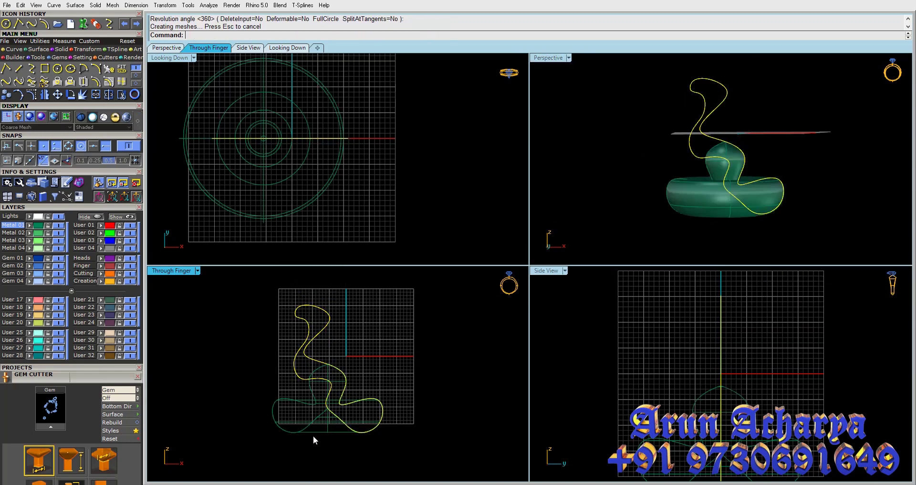
{"action": "right_click_drag", "start_coordinate": [721, 182], "coordinate": [715, 204]}
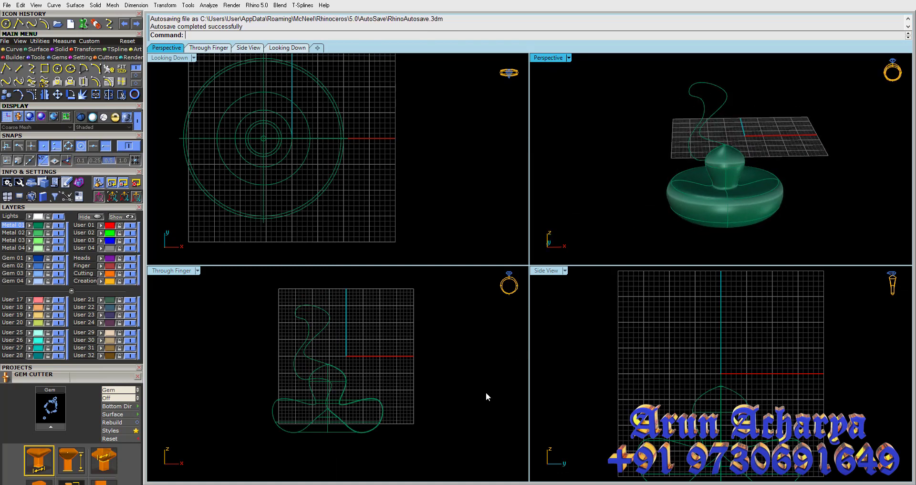
{"action": "left_click", "coordinate": [351, 370]}
{"action": "left_click", "coordinate": [320, 372]}
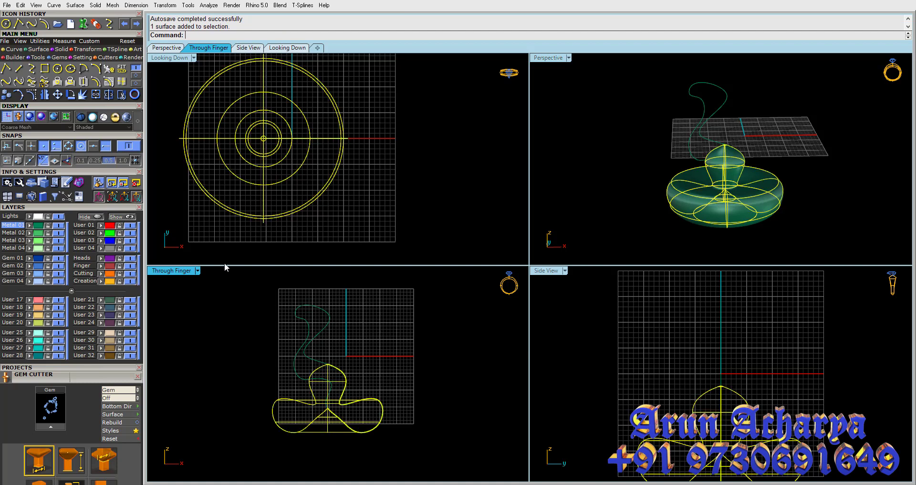
{"action": "double_click", "coordinate": [180, 271]}
{"action": "key", "text": "ctrl+z"}
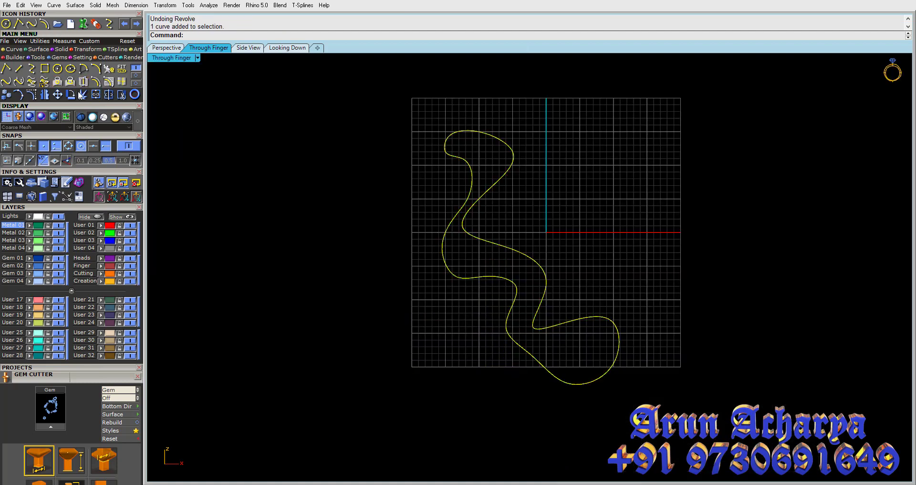
Step: Revolve the wavy curve 360° around a slanted axis from the grid centre to the lower left
{"action": "left_click", "coordinate": [96, 22]}
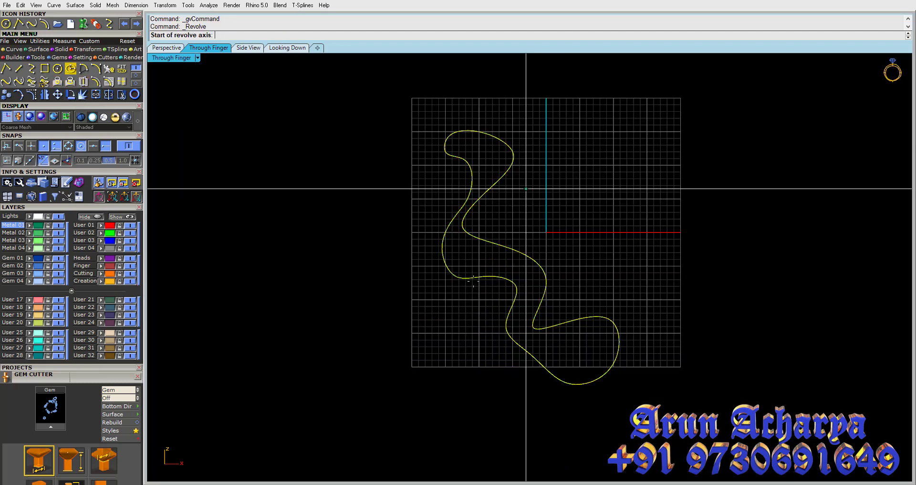
{"action": "left_click", "coordinate": [552, 202]}
{"action": "left_click", "coordinate": [424, 427]}
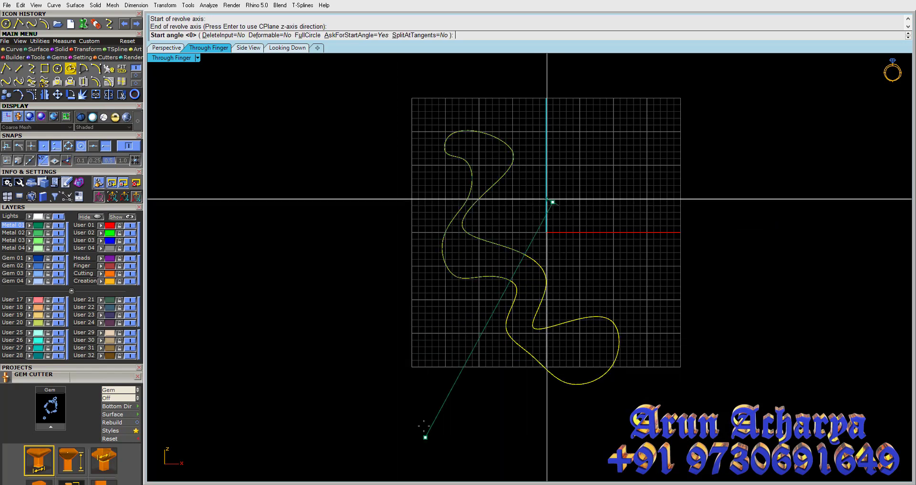
{"action": "key", "text": "Return"}
{"action": "key", "text": "Return"}
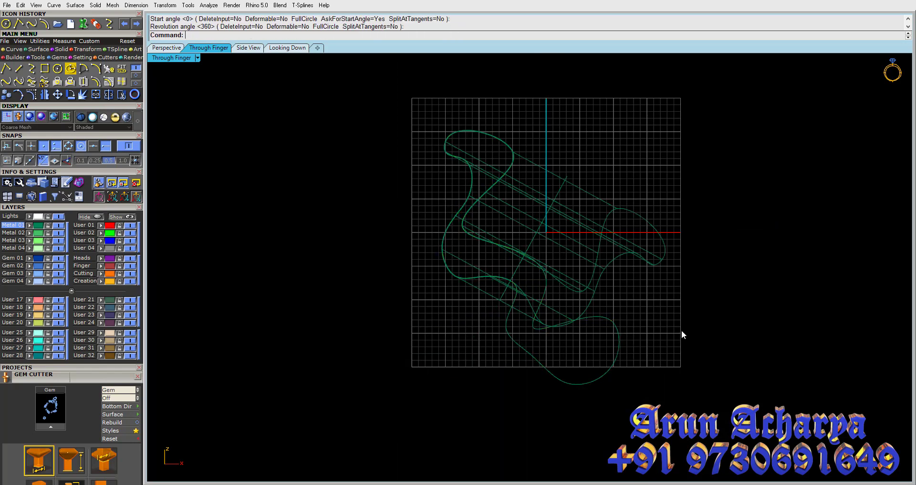
{"action": "left_click", "coordinate": [528, 317]}
Step: Maximize Perspective, orbit around the skewed revolved surface, then undo the slanted revolve
{"action": "double_click", "coordinate": [191, 56]}
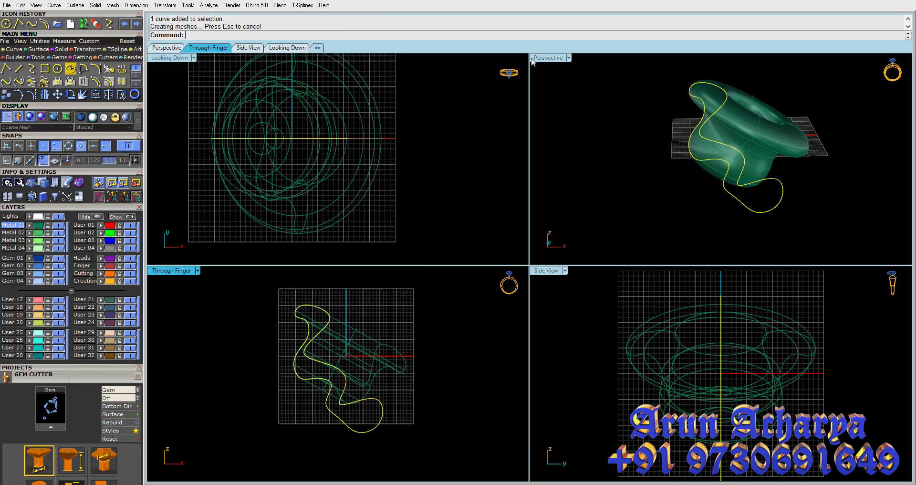
{"action": "double_click", "coordinate": [547, 58]}
{"action": "right_click_drag", "start_coordinate": [517, 223], "coordinate": [374, 213]}
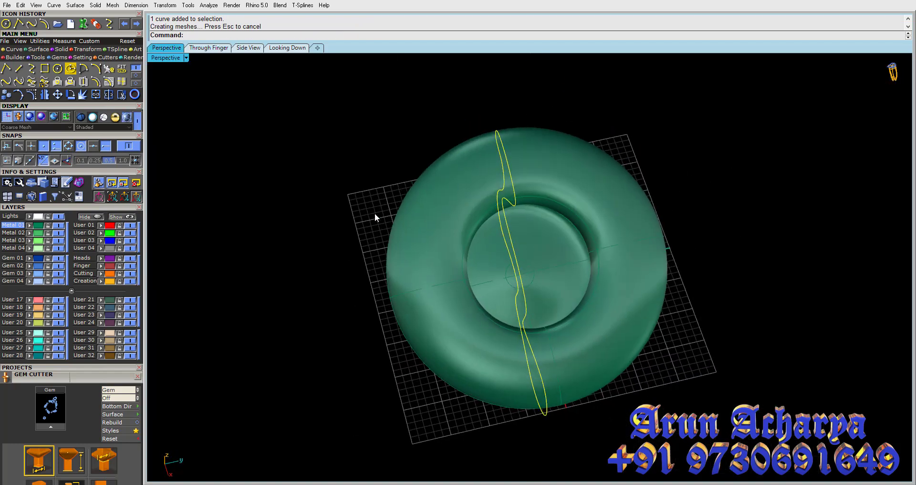
{"action": "left_click", "coordinate": [552, 259]}
{"action": "mouse_move", "coordinate": [552, 259]}
{"action": "right_mouse_down"}
{"action": "mouse_move", "coordinate": [630, 170]}
{"action": "mouse_move", "coordinate": [723, 263]}
{"action": "mouse_move", "coordinate": [671, 320]}
{"action": "mouse_move", "coordinate": [661, 221]}
{"action": "mouse_move", "coordinate": [626, 334]}
{"action": "mouse_move", "coordinate": [579, 373]}
{"action": "mouse_move", "coordinate": [464, 416]}
{"action": "mouse_move", "coordinate": [593, 315]}
{"action": "mouse_move", "coordinate": [665, 242]}
{"action": "mouse_move", "coordinate": [517, 311]}
{"action": "mouse_move", "coordinate": [543, 139]}
{"action": "mouse_move", "coordinate": [542, 242]}
{"action": "right_mouse_up"}
{"action": "left_click", "coordinate": [723, 263]}
{"action": "left_click", "coordinate": [656, 329]}
{"action": "key", "text": "ctrl+z"}
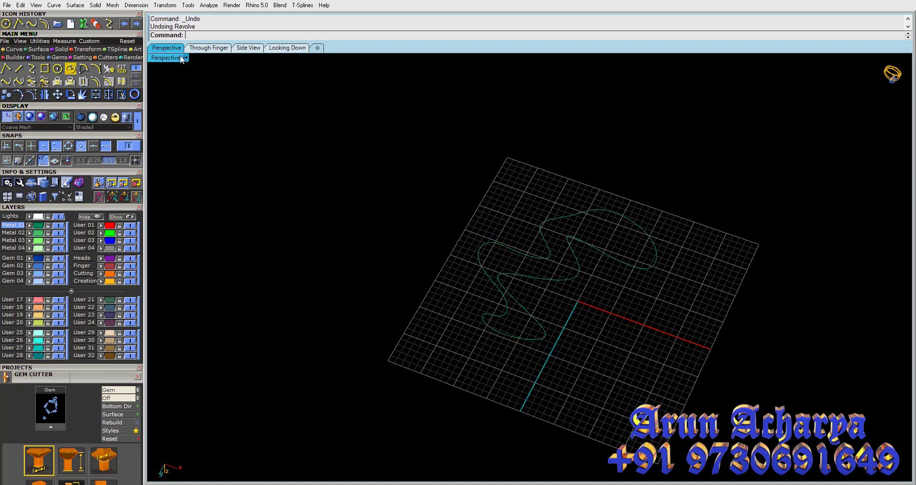
Step: Delete the wavy curve, start a Rail Revolve, and maximize the top view
{"action": "left_click", "coordinate": [486, 328]}
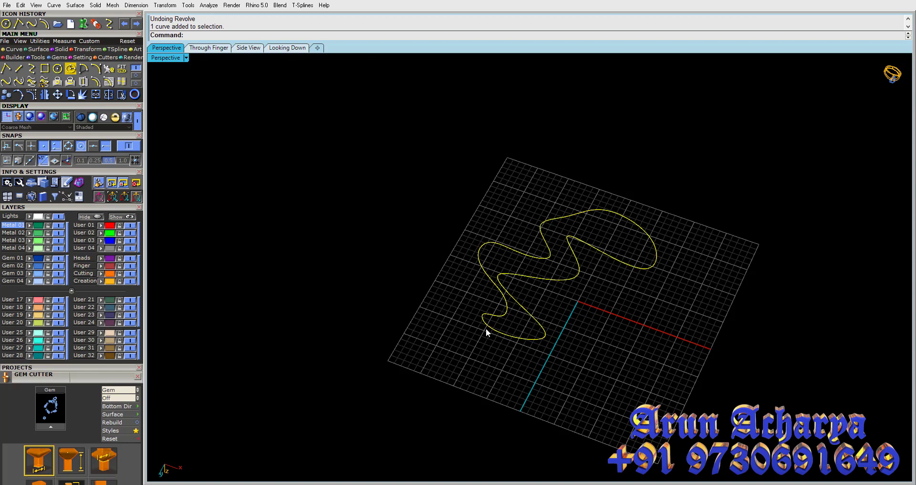
{"action": "key", "text": "Delete"}
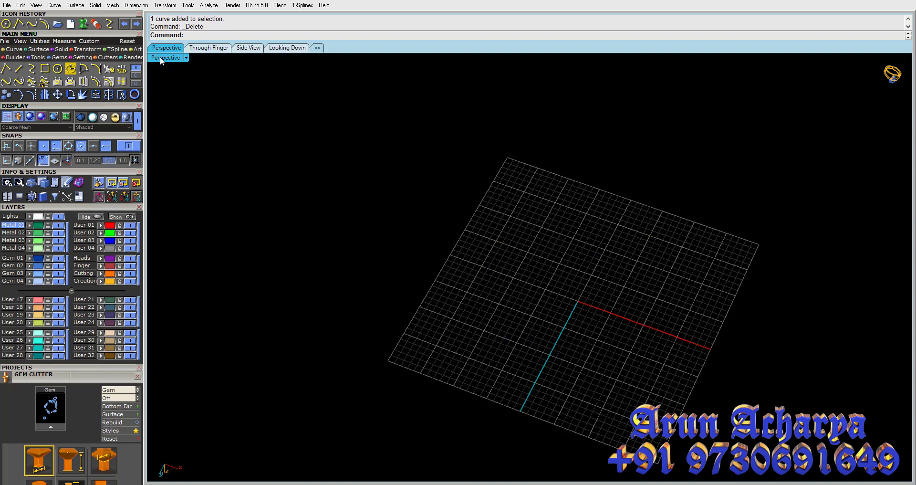
{"action": "double_click", "coordinate": [161, 58]}
{"action": "left_click", "coordinate": [210, 95]}
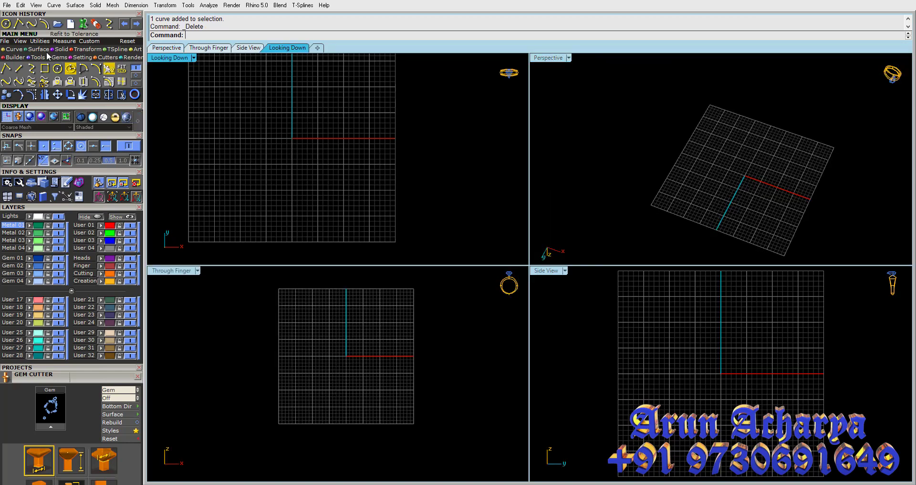
{"action": "left_click", "coordinate": [31, 50]}
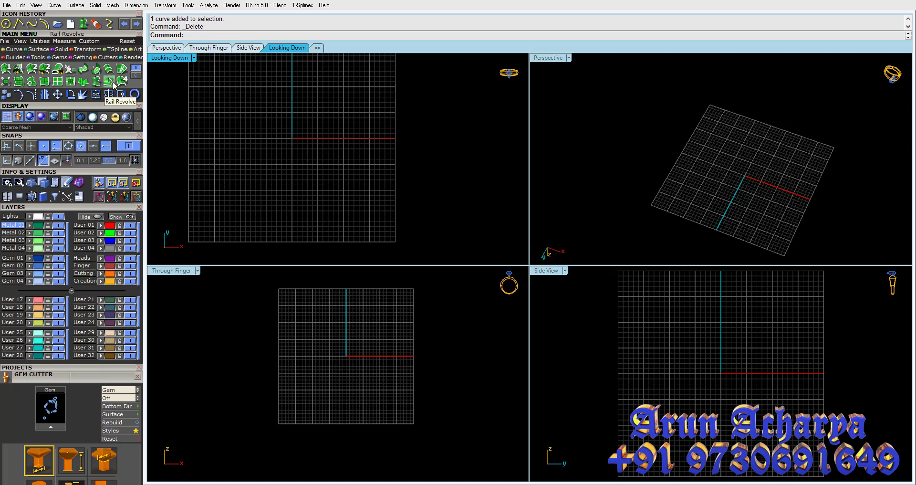
{"action": "left_click", "coordinate": [113, 85]}
{"action": "double_click", "coordinate": [170, 58]}
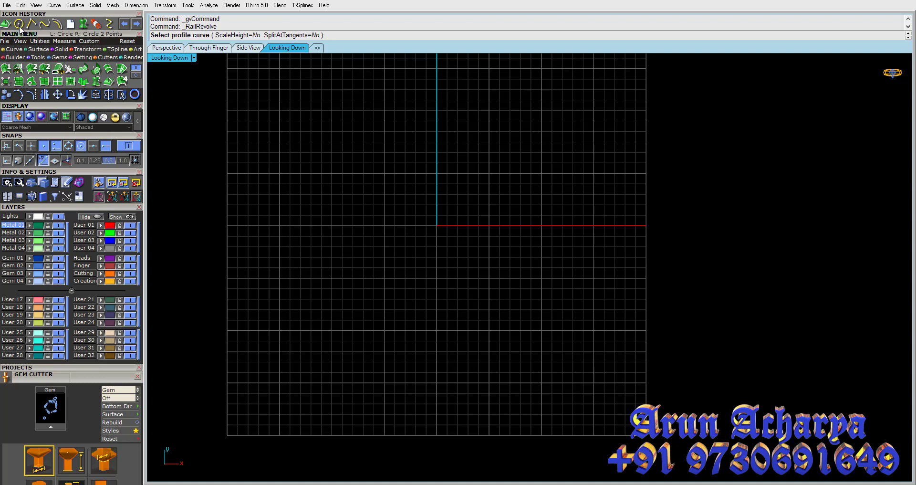
Step: Start a circle in the top view with its centre placed at the origin
{"action": "left_click", "coordinate": [16, 50]}
{"action": "left_click", "coordinate": [135, 78]}
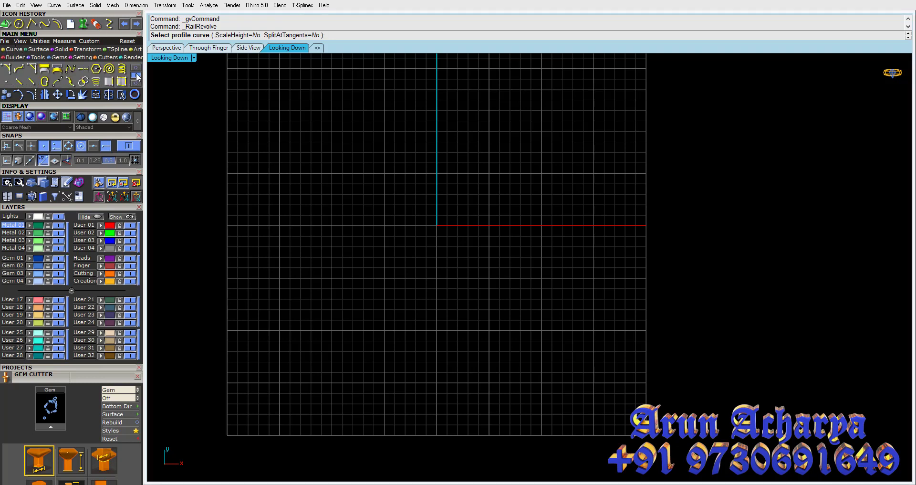
{"action": "left_click", "coordinate": [136, 83]}
{"action": "left_click", "coordinate": [137, 69]}
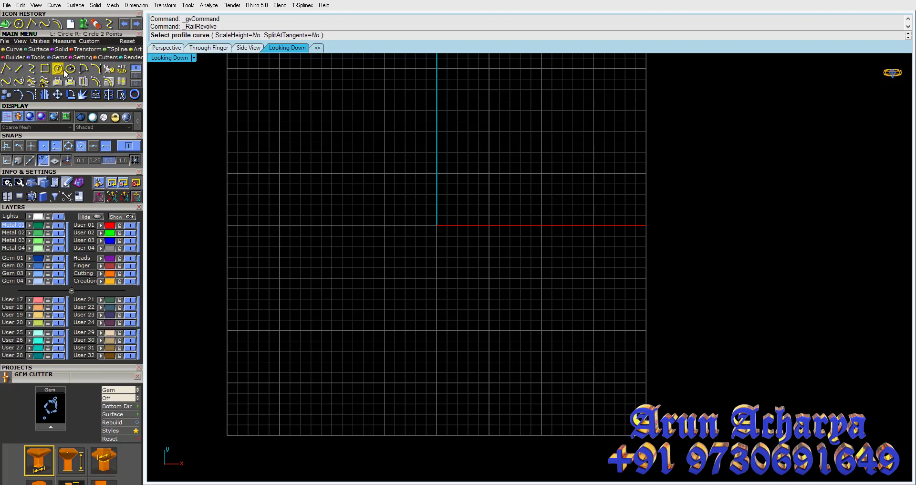
{"action": "left_click", "coordinate": [61, 69]}
{"action": "left_click", "coordinate": [436, 226]}
Step: Rebuild the new circle with 8 control points and degree 3
{"action": "left_click", "coordinate": [512, 201]}
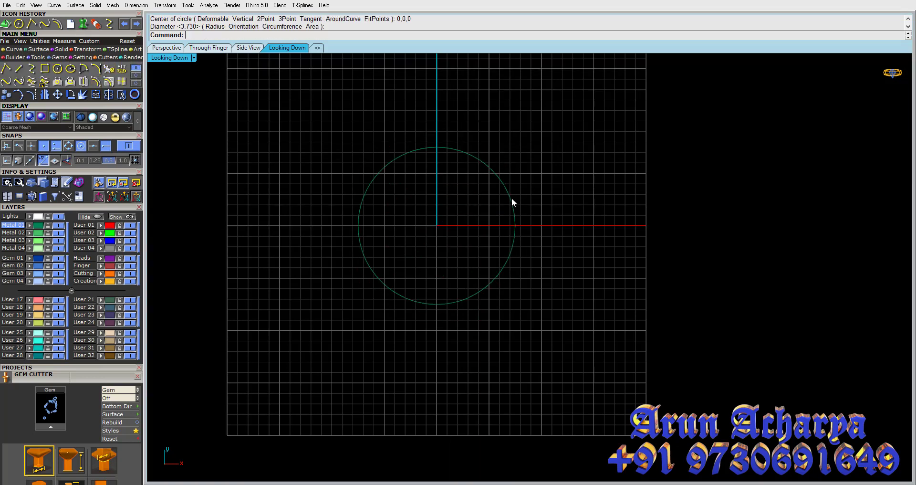
{"action": "left_click", "coordinate": [512, 202]}
{"action": "type", "text": "rebuild"}
{"action": "key", "text": "Return"}
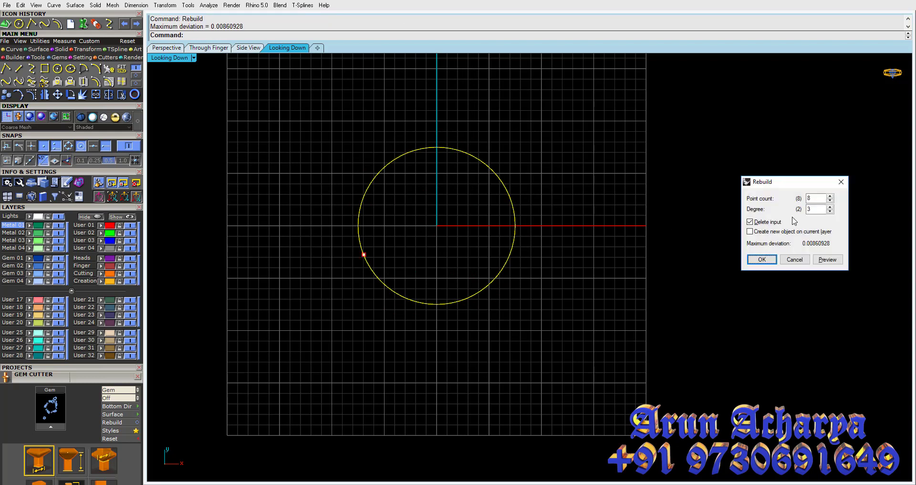
{"action": "left_click", "coordinate": [816, 260]}
{"action": "left_click", "coordinate": [762, 260]}
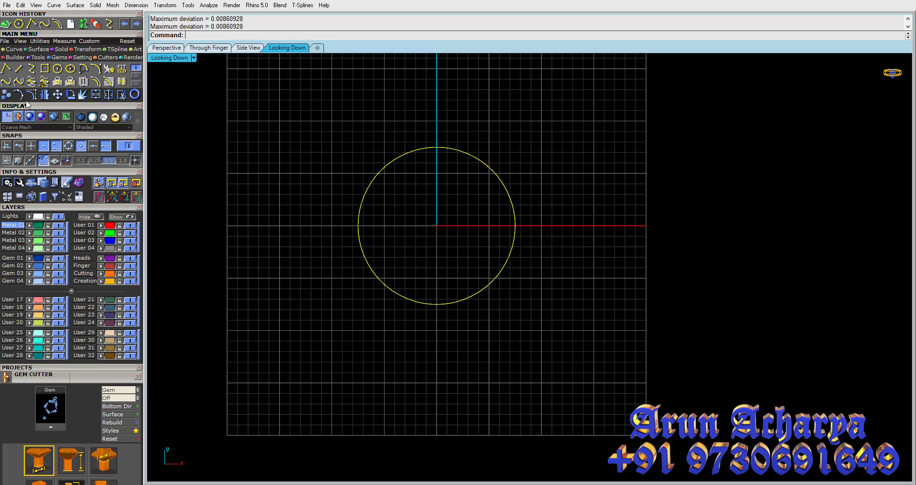
Step: Scale the circle's diagonal control points toward origin 0,0,0 to form a rounded diamond
{"action": "left_click", "coordinate": [32, 94]}
{"action": "left_click", "coordinate": [376, 164]}
{"action": "left_click", "coordinate": [376, 287], "text": "shift"}
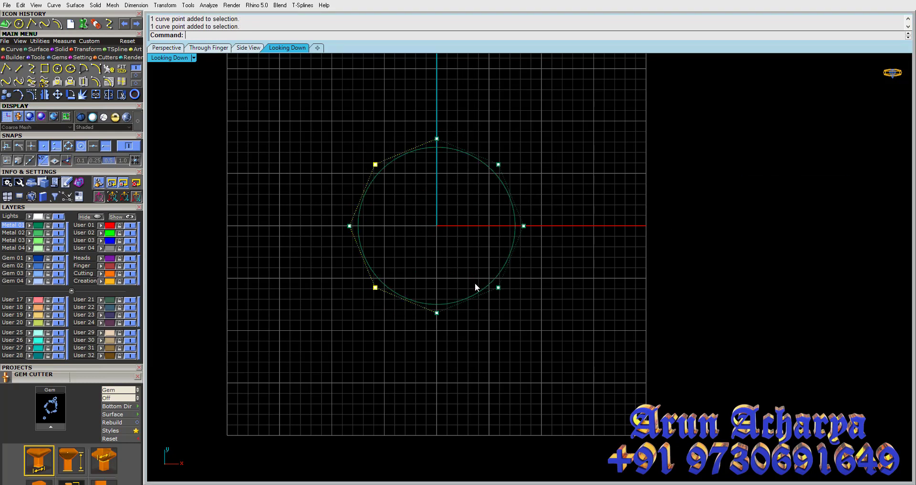
{"action": "left_click", "coordinate": [86, 52]}
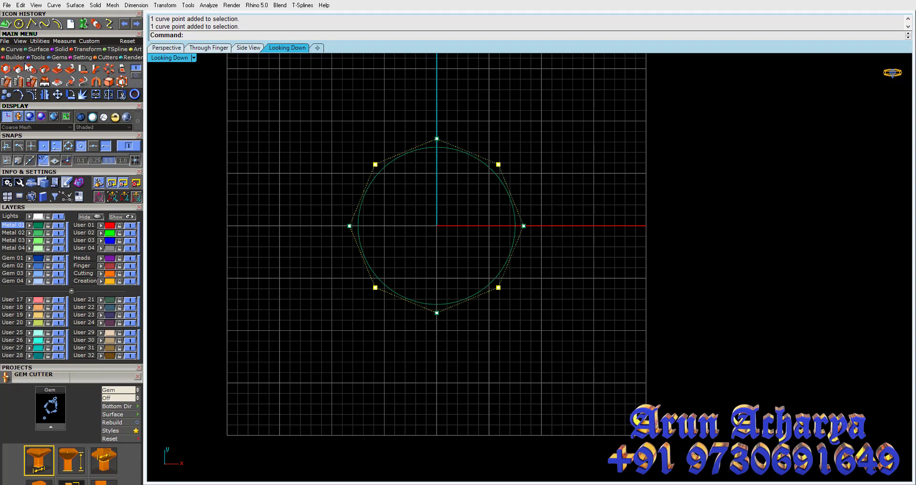
{"action": "left_click", "coordinate": [19, 68]}
{"action": "type", "text": "0,0,0"}
{"action": "key", "text": "Return"}
{"action": "left_click", "coordinate": [285, 73]}
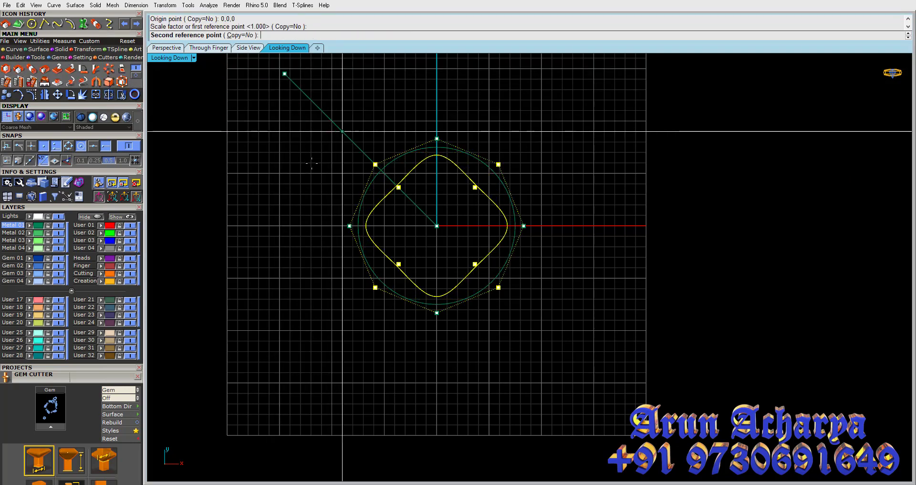
{"action": "left_click", "coordinate": [337, 126]}
Step: View the rounded diamond in an enlarged, flatter Perspective view and reselect it
{"action": "double_click", "coordinate": [179, 56]}
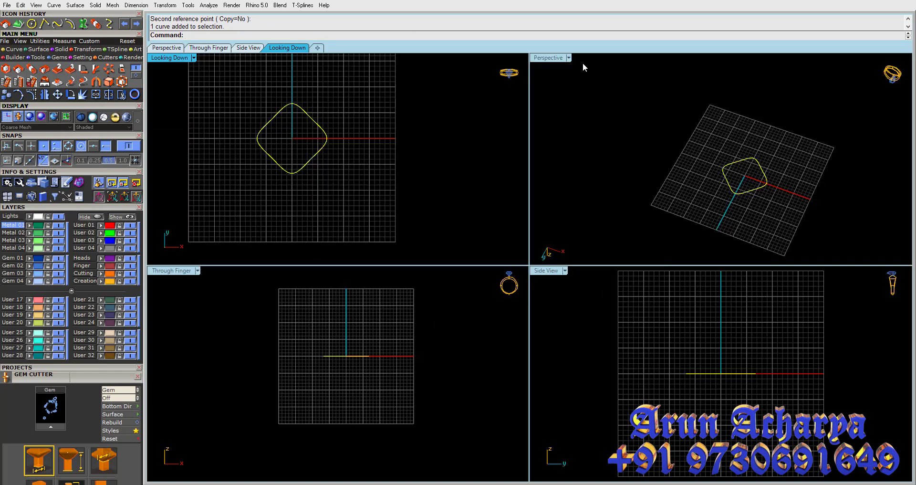
{"action": "double_click", "coordinate": [549, 58]}
{"action": "right_click_drag", "start_coordinate": [536, 308], "coordinate": [466, 259]}
{"action": "key", "text": "Escape"}
{"action": "left_click", "coordinate": [545, 253]}
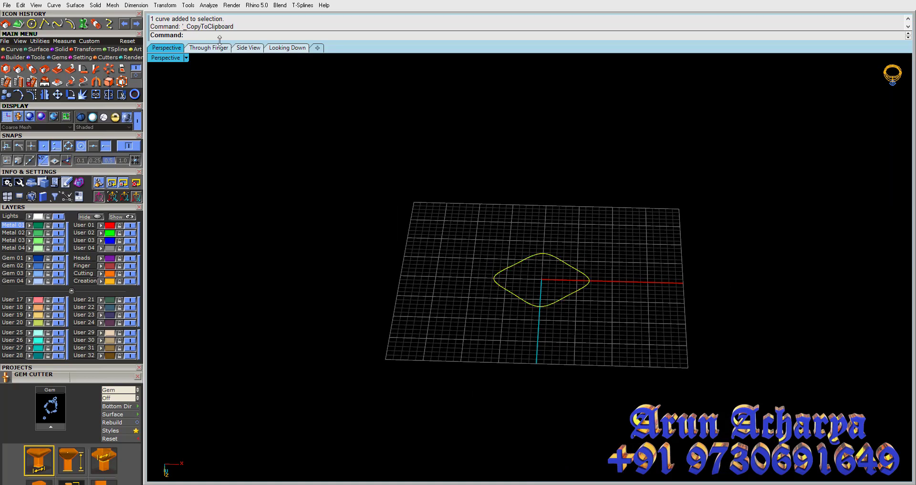
Step: Undo the revolve so the goblet's profile curve is back
{"action": "key", "text": "ctrl+z"}
{"action": "key", "text": "ctrl+z"}
{"action": "key", "text": "ctrl+z"}
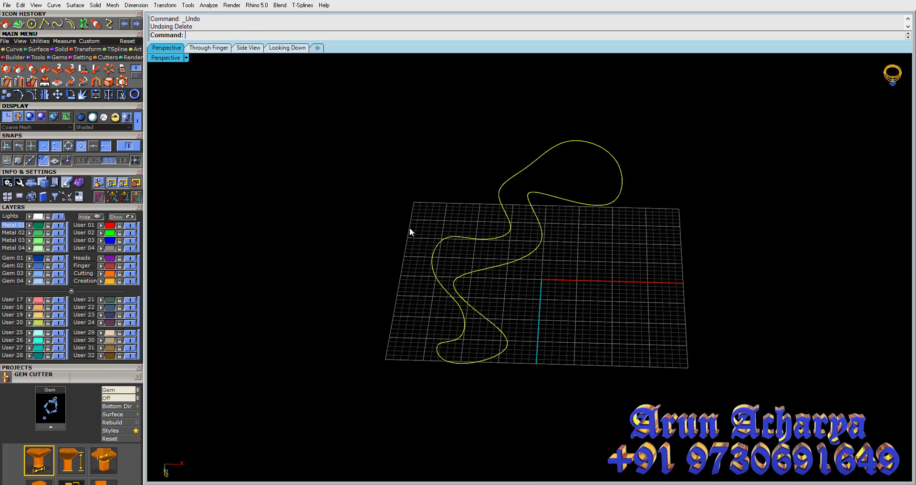
{"action": "key", "text": "ctrl+z"}
{"action": "key", "text": "ctrl+z"}
{"action": "left_click", "coordinate": [456, 209]}
{"action": "mouse_move", "coordinate": [456, 209]}
{"action": "right_mouse_down"}
{"action": "mouse_move", "coordinate": [469, 412]}
{"action": "mouse_move", "coordinate": [453, 455]}
{"action": "right_mouse_up"}
{"action": "key", "text": "ctrl+z"}
{"action": "key", "text": "ctrl+z"}
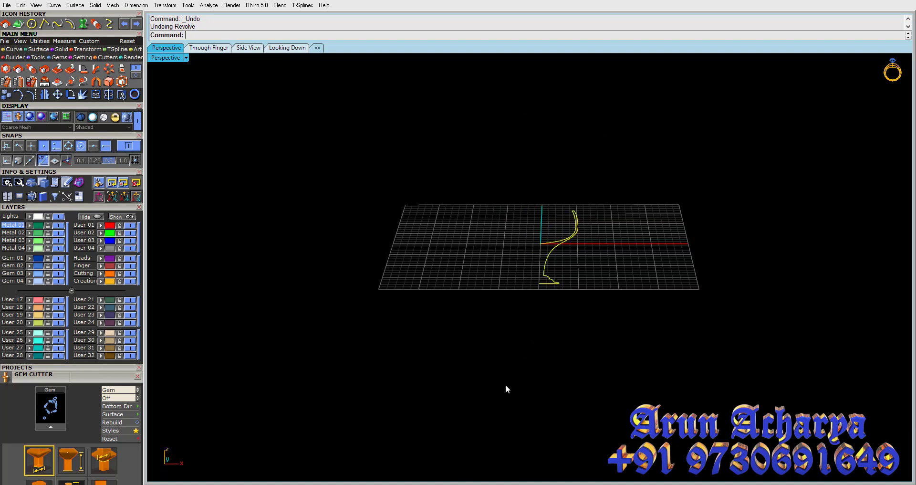
{"action": "key", "text": "ctrl+z"}
{"action": "key", "text": "ctrl+z"}
Step: Delete the round goblet, keeping the profile curve and rounded-diamond rail curve
{"action": "left_click", "coordinate": [556, 236]}
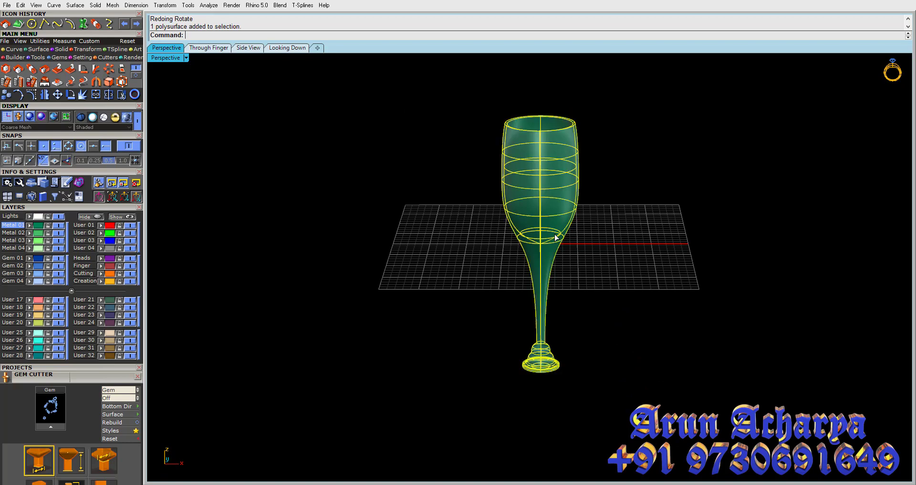
{"action": "key", "text": "Delete"}
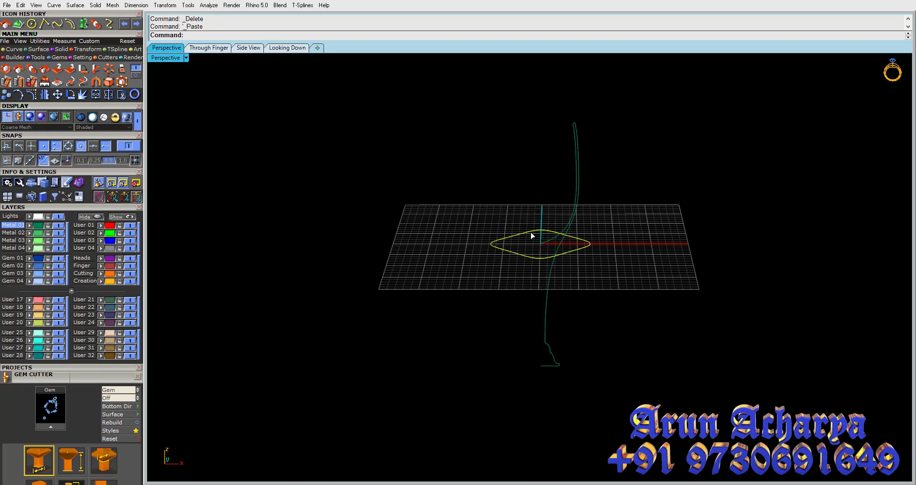
{"action": "mouse_move", "coordinate": [533, 235]}
{"action": "right_mouse_down"}
{"action": "mouse_move", "coordinate": [525, 275]}
{"action": "mouse_move", "coordinate": [553, 246]}
{"action": "mouse_move", "coordinate": [566, 283]}
{"action": "mouse_move", "coordinate": [566, 325]}
{"action": "mouse_move", "coordinate": [568, 258]}
{"action": "mouse_move", "coordinate": [566, 271]}
{"action": "right_mouse_up"}
{"action": "left_click", "coordinate": [568, 258]}
{"action": "left_click", "coordinate": [566, 271]}
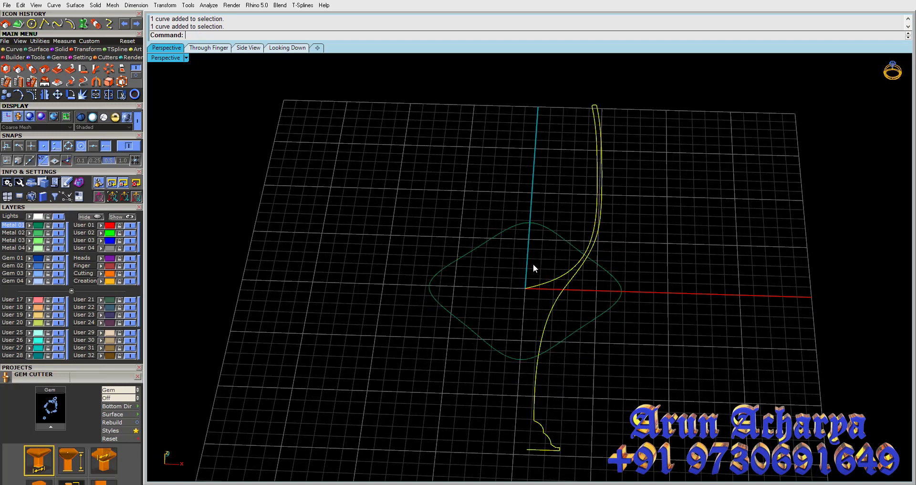
{"action": "key", "text": "Escape"}
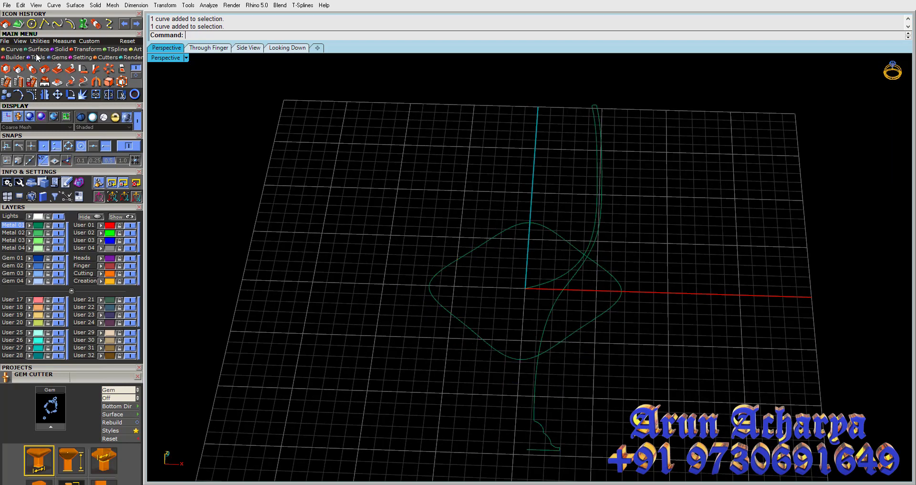
{"action": "left_click", "coordinate": [38, 49]}
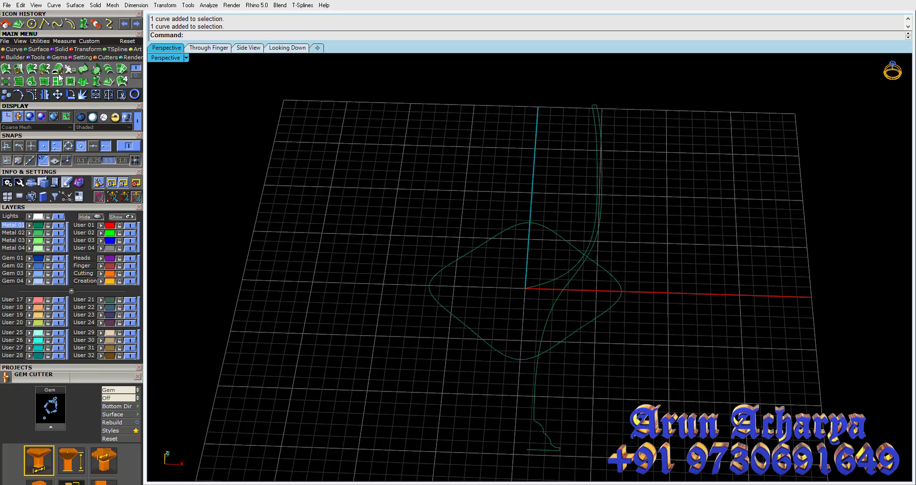
Step: Rail Revolve the goblet profile along the rounded-diamond rail, snapping a vertical axis in four-view layout
{"action": "left_click", "coordinate": [105, 83]}
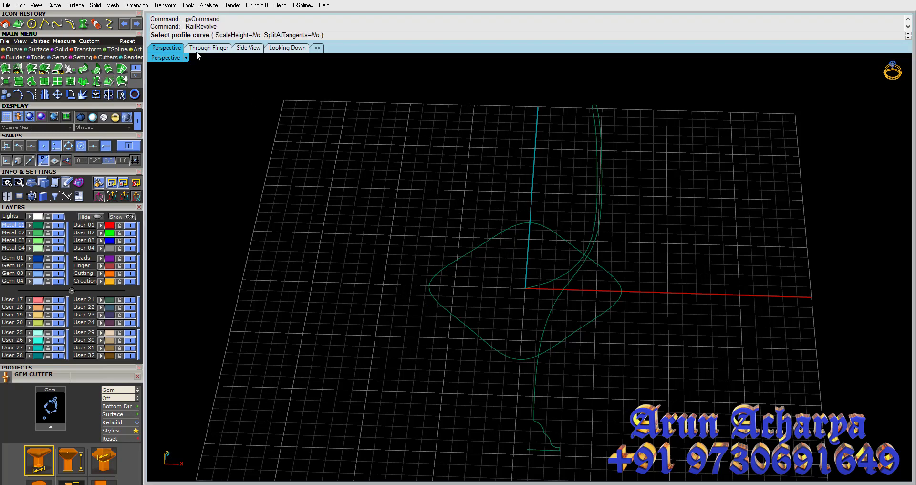
{"action": "left_click", "coordinate": [601, 181]}
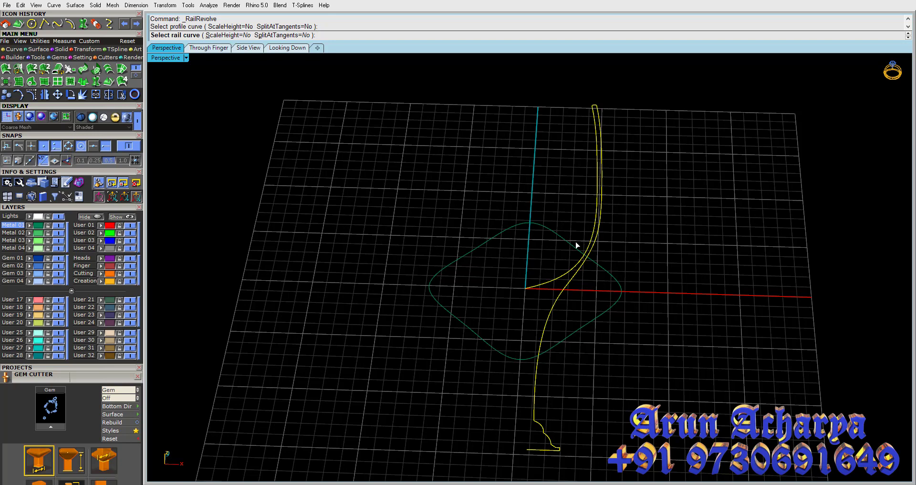
{"action": "left_click", "coordinate": [561, 242]}
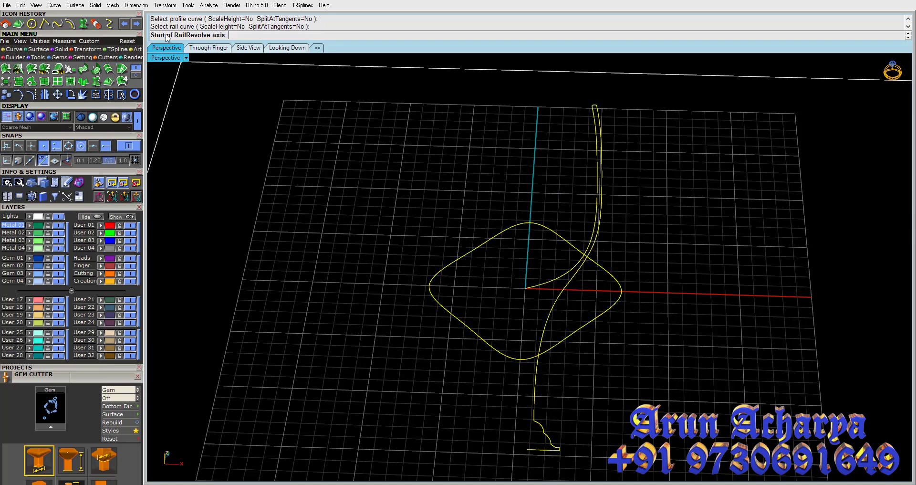
{"action": "double_click", "coordinate": [169, 60]}
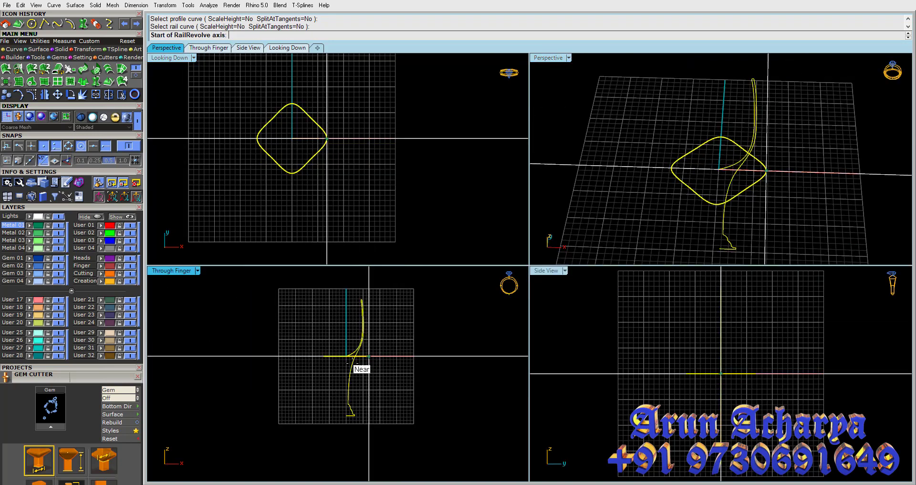
{"action": "left_click", "coordinate": [342, 370]}
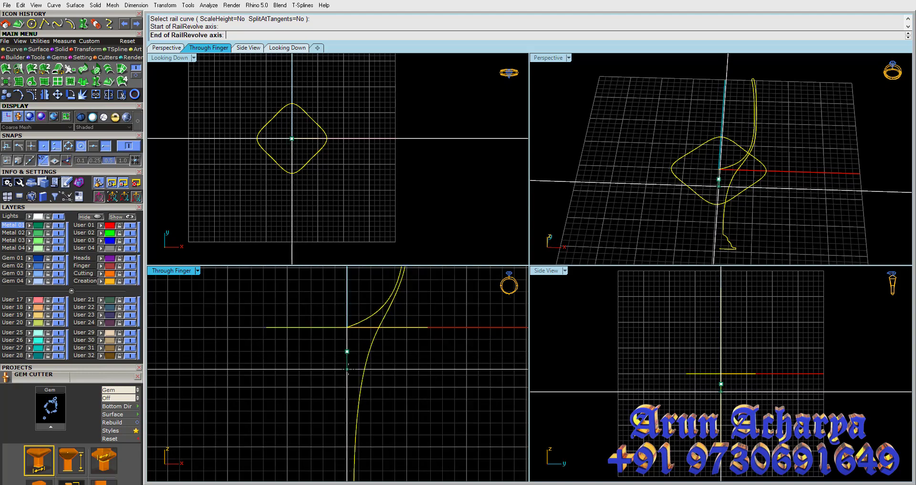
{"action": "left_click", "coordinate": [346, 348]}
{"action": "double_click", "coordinate": [554, 58]}
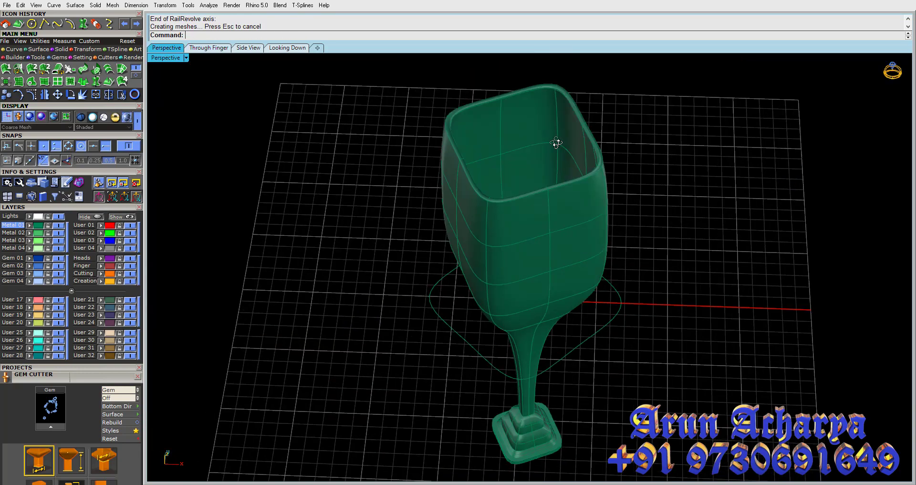
{"action": "mouse_move", "coordinate": [548, 143]}
{"action": "right_mouse_down"}
{"action": "mouse_move", "coordinate": [547, 204]}
{"action": "mouse_move", "coordinate": [557, 108]}
{"action": "mouse_move", "coordinate": [549, 135]}
{"action": "mouse_move", "coordinate": [557, 202]}
{"action": "right_mouse_up"}
Step: Select the rounded-diamond rail curve under the green goblet and turn on its control points
{"action": "left_click", "coordinate": [534, 248]}
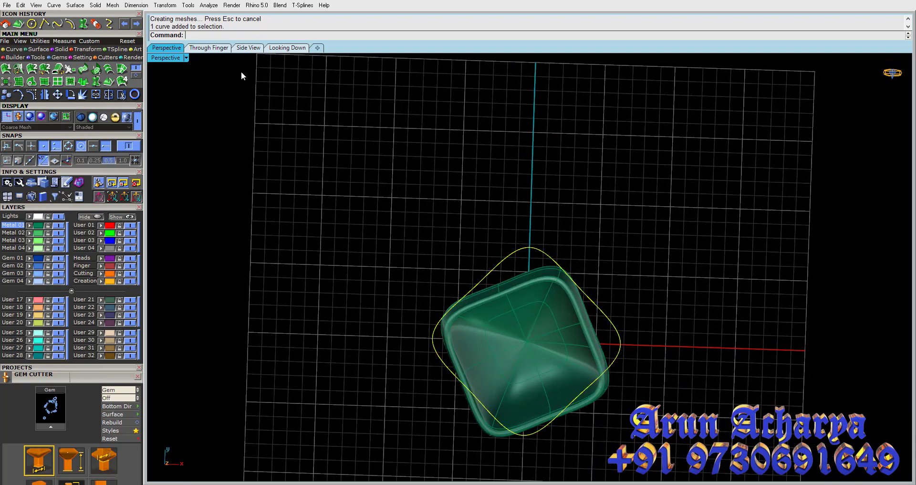
{"action": "double_click", "coordinate": [167, 57]}
{"action": "double_click", "coordinate": [545, 59]}
{"action": "mouse_move", "coordinate": [563, 111]}
{"action": "right_mouse_down"}
{"action": "mouse_move", "coordinate": [460, 210]}
{"action": "mouse_move", "coordinate": [607, 211]}
{"action": "mouse_move", "coordinate": [485, 173]}
{"action": "mouse_move", "coordinate": [491, 92]}
{"action": "mouse_move", "coordinate": [614, 282]}
{"action": "mouse_move", "coordinate": [614, 311]}
{"action": "mouse_move", "coordinate": [590, 306]}
{"action": "right_mouse_up"}
{"action": "left_click", "coordinate": [589, 302]}
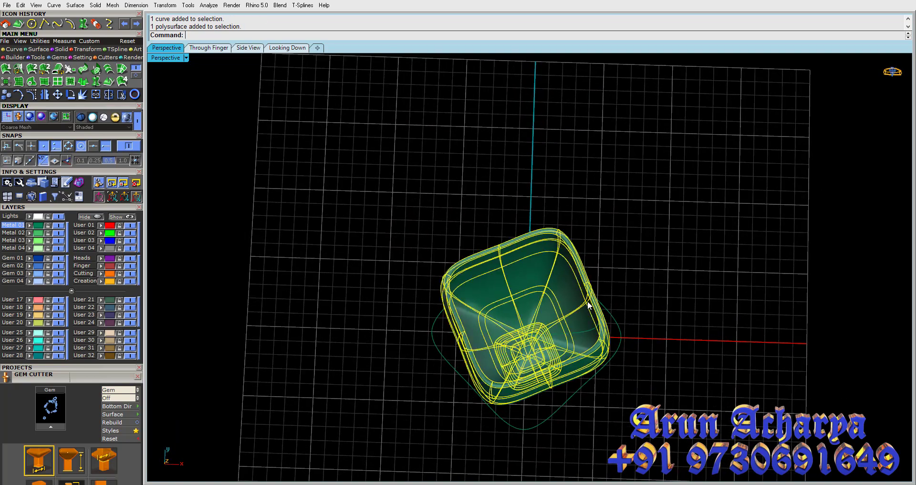
{"action": "left_click", "coordinate": [194, 130]}
{"action": "left_click", "coordinate": [497, 288]}
{"action": "mouse_move", "coordinate": [496, 289]}
{"action": "right_mouse_down"}
{"action": "mouse_move", "coordinate": [570, 234]}
{"action": "mouse_move", "coordinate": [552, 186]}
{"action": "mouse_move", "coordinate": [553, 256]}
{"action": "right_mouse_up"}
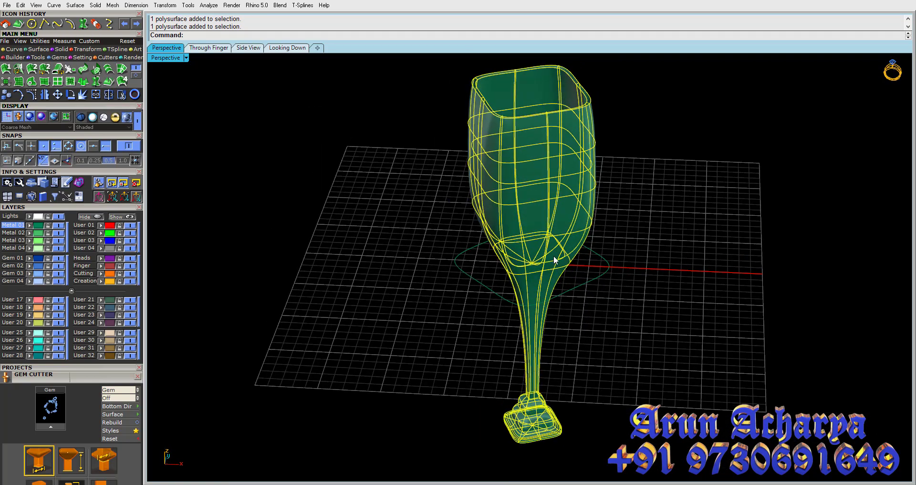
{"action": "left_click", "coordinate": [434, 241]}
{"action": "left_click", "coordinate": [468, 245]}
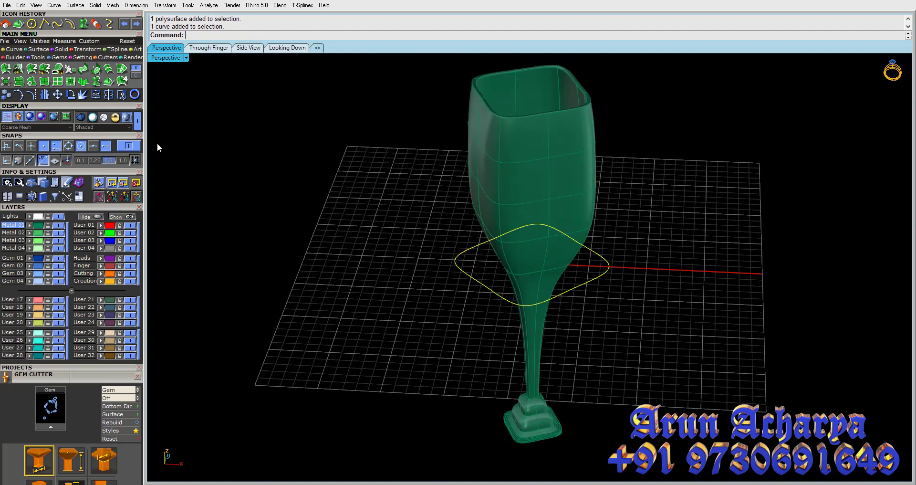
{"action": "left_click", "coordinate": [32, 95]}
Step: Scale 2D the rail curve's four selected control points outward from the model centre
{"action": "left_click_drag", "start_coordinate": [517, 291], "coordinate": [583, 301]}
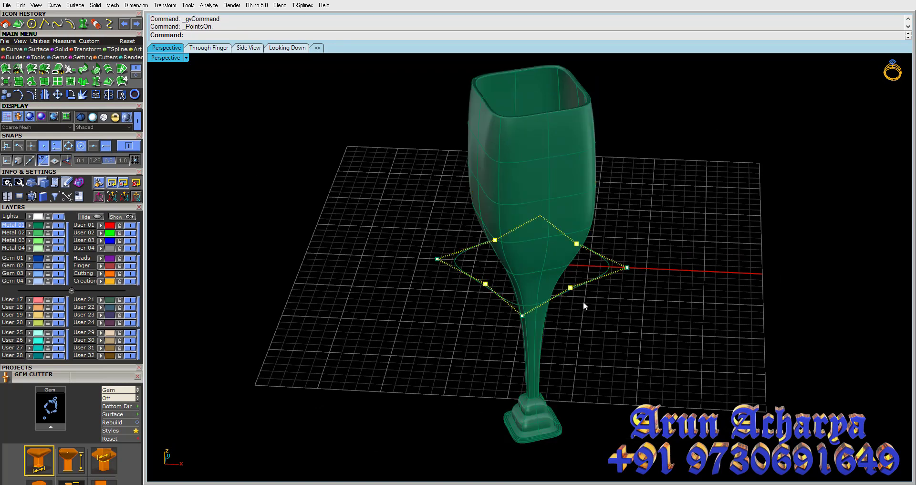
{"action": "left_click", "coordinate": [89, 50]}
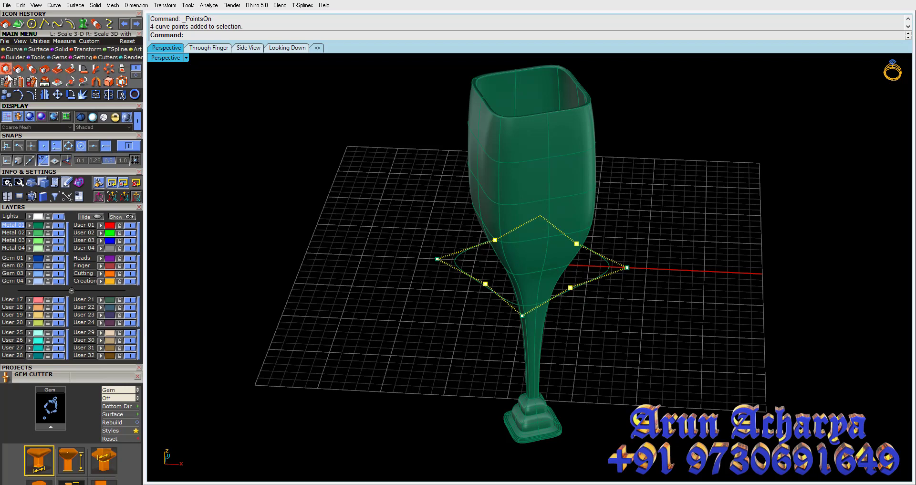
{"action": "left_click", "coordinate": [19, 71]}
{"action": "left_click", "coordinate": [530, 262]}
{"action": "left_click", "coordinate": [438, 259]}
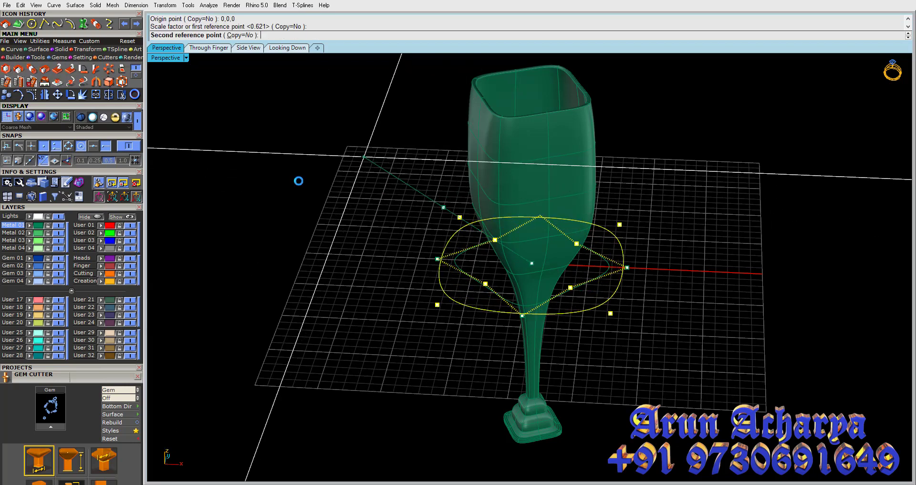
{"action": "left_click", "coordinate": [427, 247]}
{"action": "mouse_move", "coordinate": [427, 247]}
{"action": "right_mouse_down"}
{"action": "mouse_move", "coordinate": [439, 268]}
{"action": "mouse_move", "coordinate": [462, 243]}
{"action": "right_mouse_up"}
{"action": "key", "text": "Return"}
{"action": "left_click", "coordinate": [532, 302]}
{"action": "left_click", "coordinate": [460, 302]}
{"action": "left_click", "coordinate": [459, 275]}
Step: Scale 2D the rail curve down around origin 0,0,0 so history slims the goblet
{"action": "key", "text": "Return"}
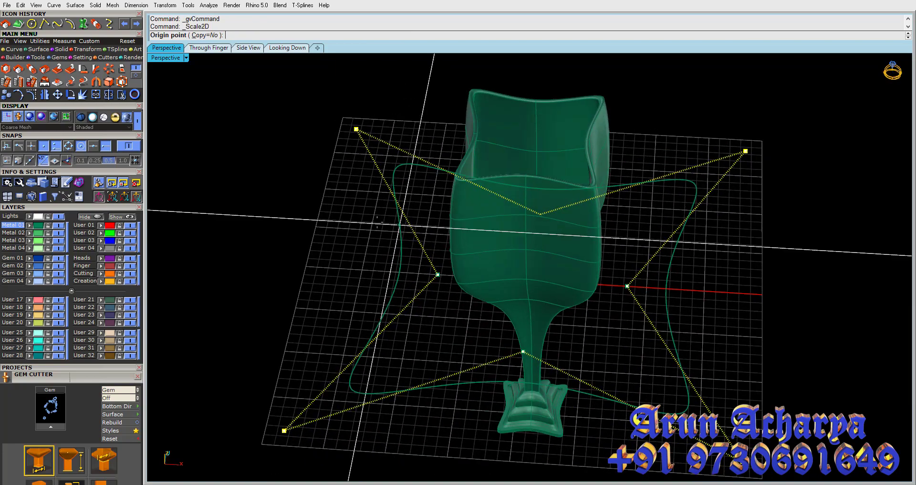
{"action": "left_click", "coordinate": [294, 265]}
{"action": "left_click", "coordinate": [365, 219]}
{"action": "right_click_drag", "start_coordinate": [364, 220], "coordinate": [381, 270]}
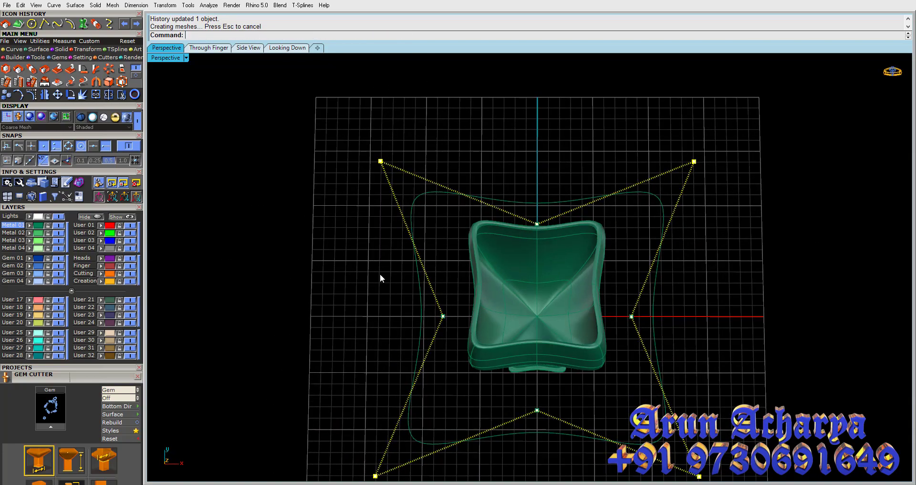
{"action": "key", "text": "Return"}
{"action": "left_click", "coordinate": [305, 260]}
{"action": "left_click", "coordinate": [306, 260]}
{"action": "left_click", "coordinate": [373, 266]}
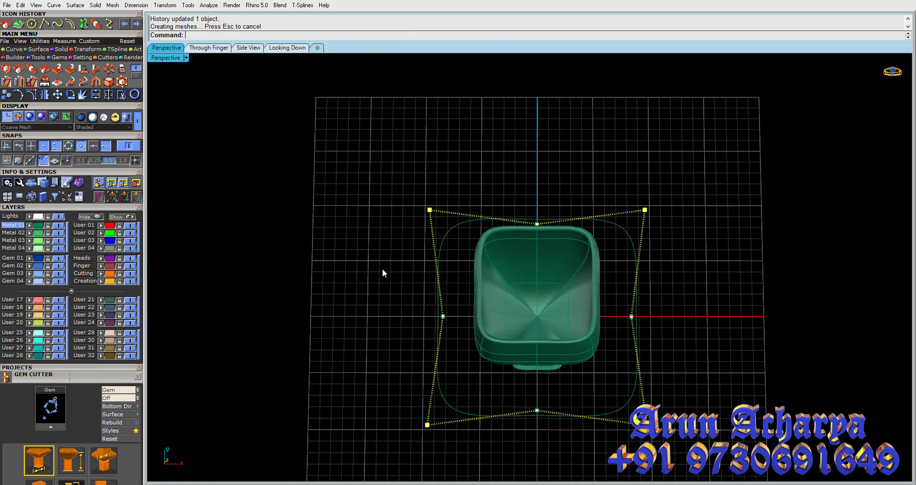
{"action": "key", "text": "Return"}
{"action": "type", "text": "0"}
{"action": "key", "text": "Return"}
{"action": "left_click", "coordinate": [352, 325]}
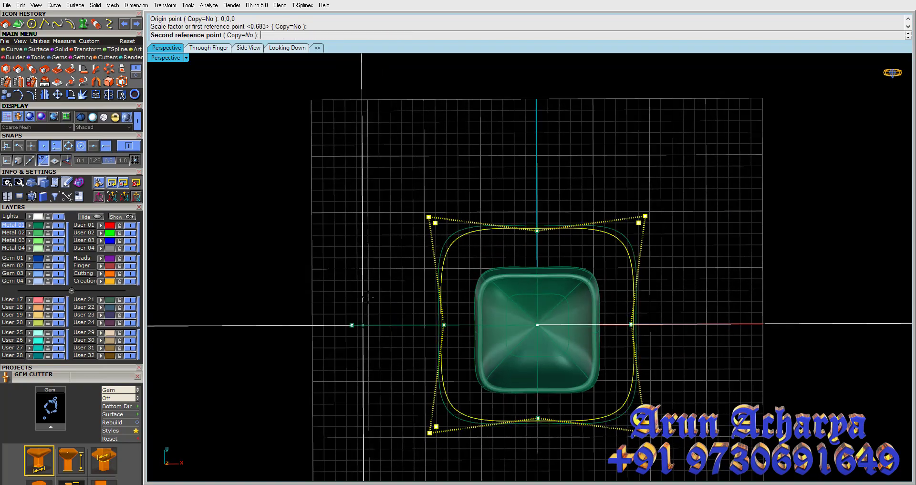
{"action": "left_click", "coordinate": [387, 298]}
{"action": "mouse_move", "coordinate": [391, 301]}
{"action": "right_mouse_down"}
{"action": "mouse_move", "coordinate": [244, 221]}
{"action": "mouse_move", "coordinate": [392, 184]}
{"action": "mouse_move", "coordinate": [448, 253]}
{"action": "right_mouse_up"}
Step: Delete and restore the goblet, then delete the base rail curve
{"action": "key", "text": "Escape"}
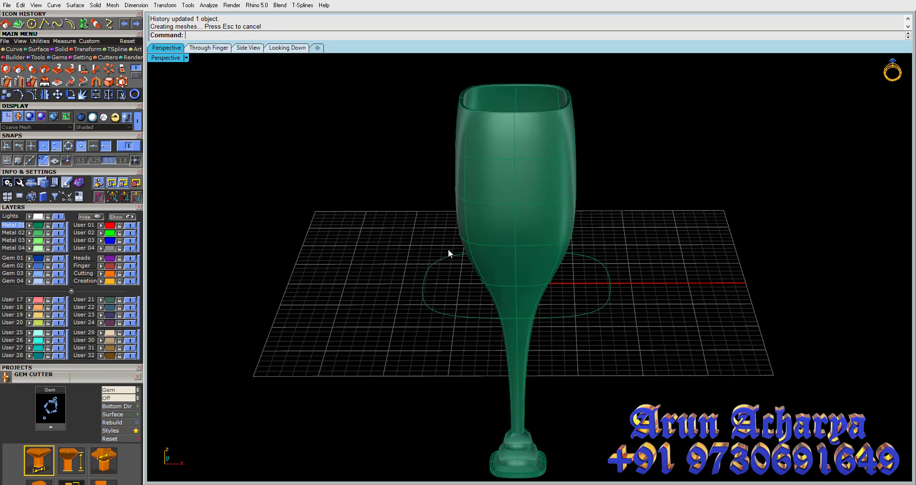
{"action": "left_click", "coordinate": [479, 229]}
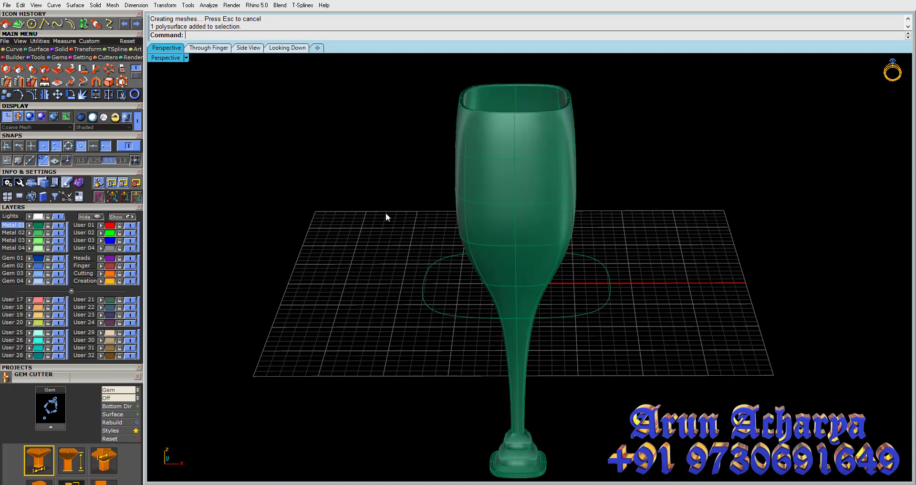
{"action": "left_click", "coordinate": [45, 49]}
{"action": "left_click", "coordinate": [122, 81]}
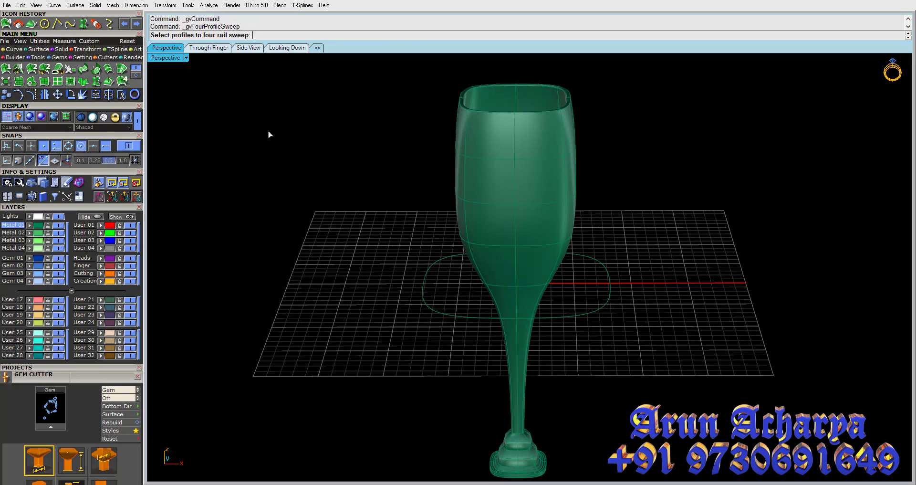
{"action": "left_click_drag", "start_coordinate": [598, 248], "coordinate": [571, 299]}
{"action": "key", "text": "Delete"}
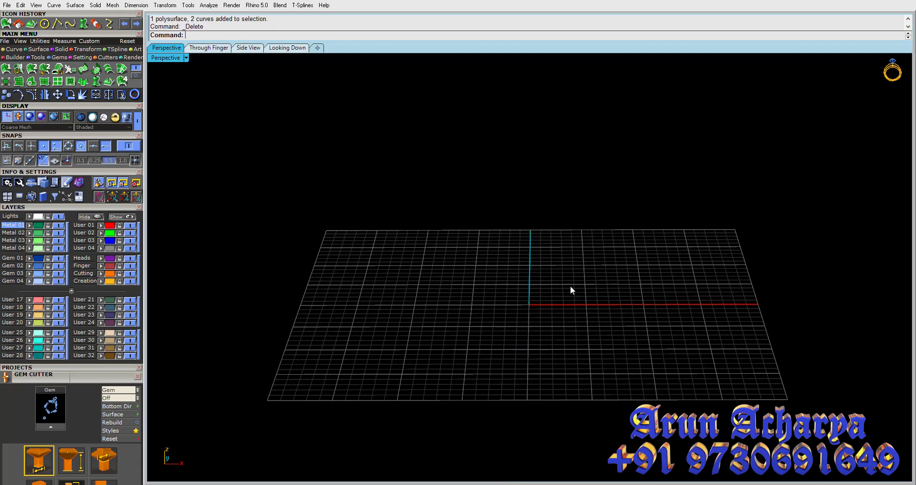
{"action": "key", "text": "ctrl+z"}
{"action": "key", "text": "Escape"}
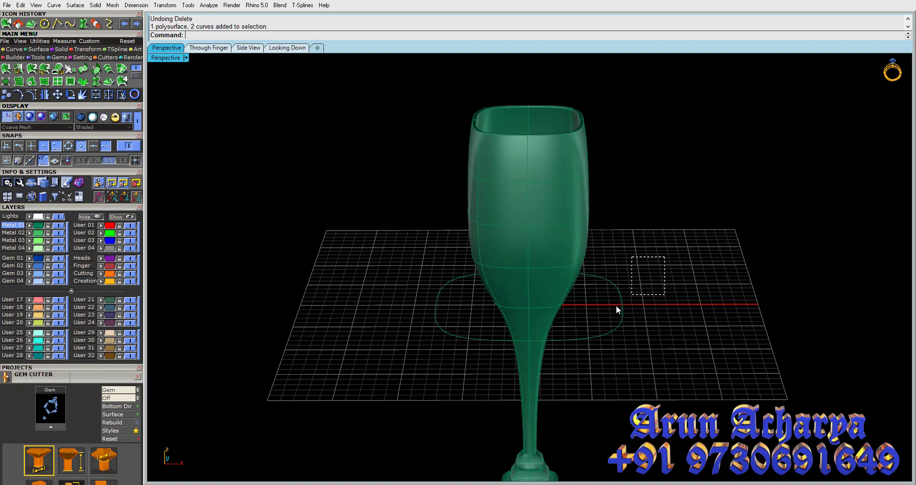
{"action": "left_click", "coordinate": [617, 305]}
{"action": "key", "text": "Delete"}
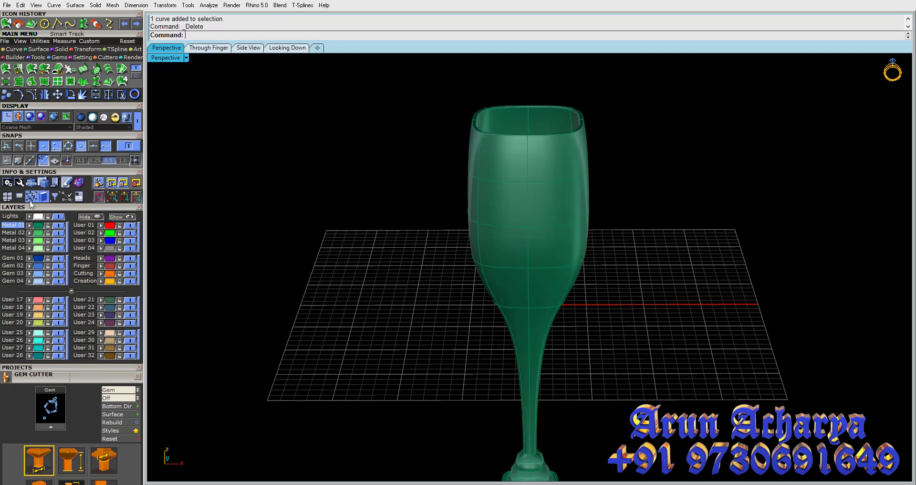
Step: Save the goblet and its profile curve into Projects slot 4 as Training_4.3dm
{"action": "left_click", "coordinate": [49, 368]}
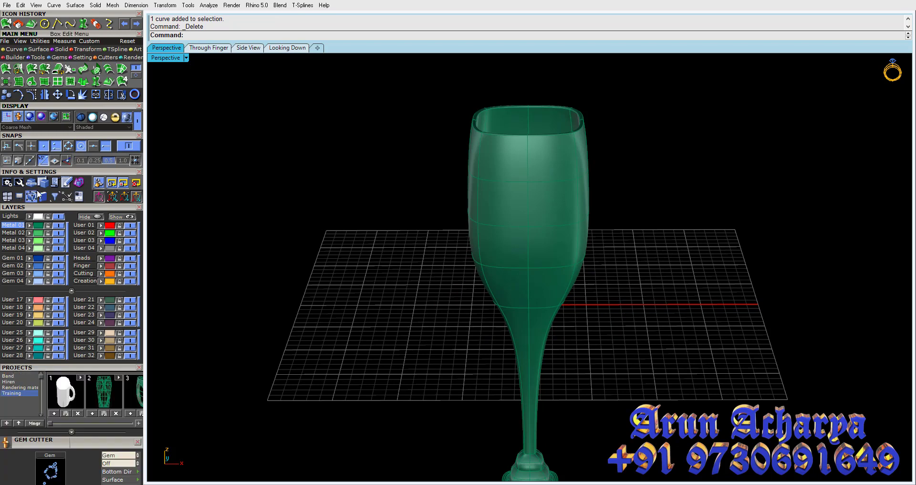
{"action": "left_click", "coordinate": [37, 208]}
{"action": "key", "text": "ctrl+a"}
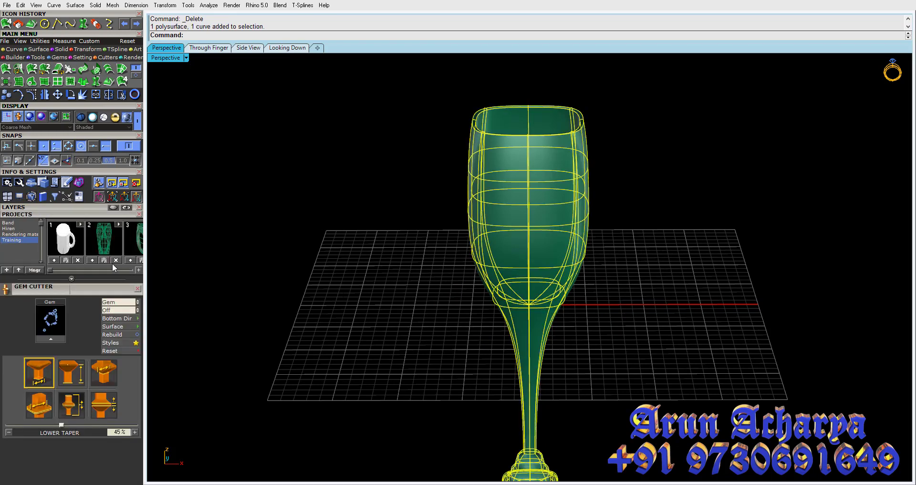
{"action": "left_click", "coordinate": [114, 271]}
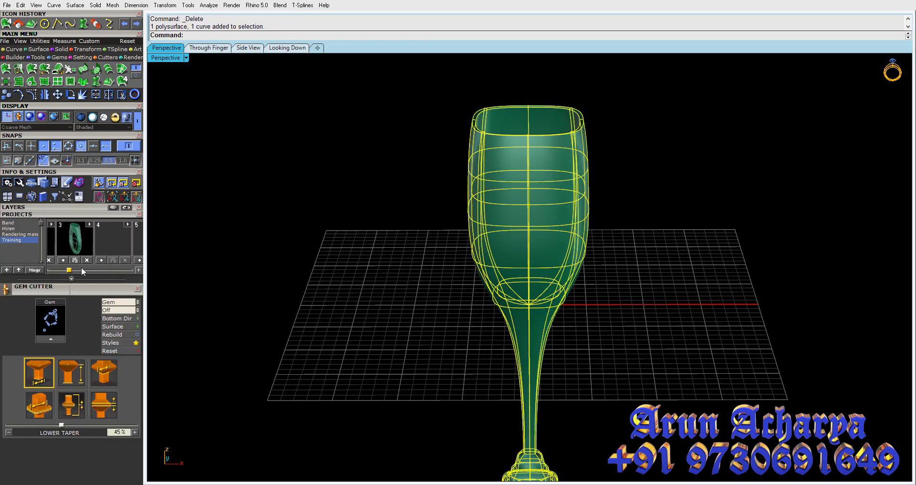
{"action": "key", "text": "Escape"}
{"action": "scroll", "coordinate": [548, 239], "scroll_direction": "down", "scroll_amount": 5}
{"action": "left_click_drag", "start_coordinate": [624, 217], "coordinate": [456, 356]}
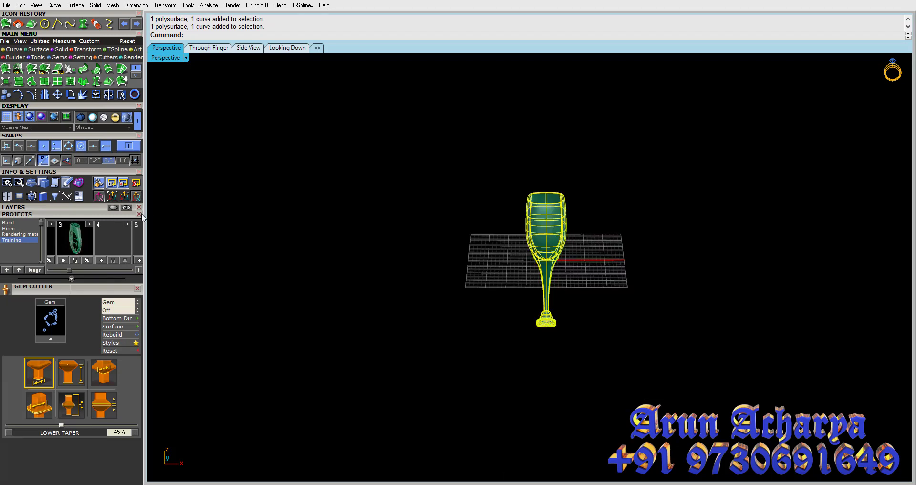
{"action": "left_click", "coordinate": [100, 261]}
Step: Delete the goblet to leave an empty grid, then start FilletSrf
{"action": "key", "text": "Escape"}
{"action": "scroll", "coordinate": [602, 259], "scroll_direction": "up", "scroll_amount": 3}
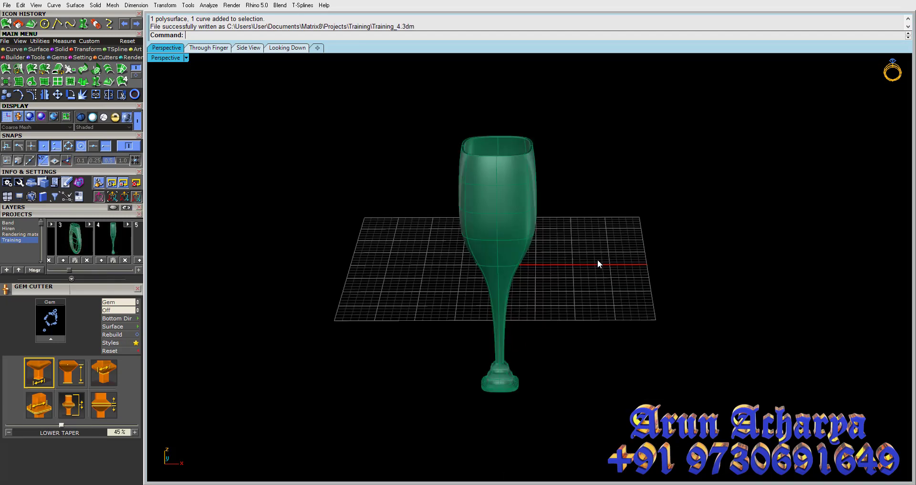
{"action": "left_click_drag", "start_coordinate": [578, 283], "coordinate": [413, 236]}
{"action": "key", "text": "Delete"}
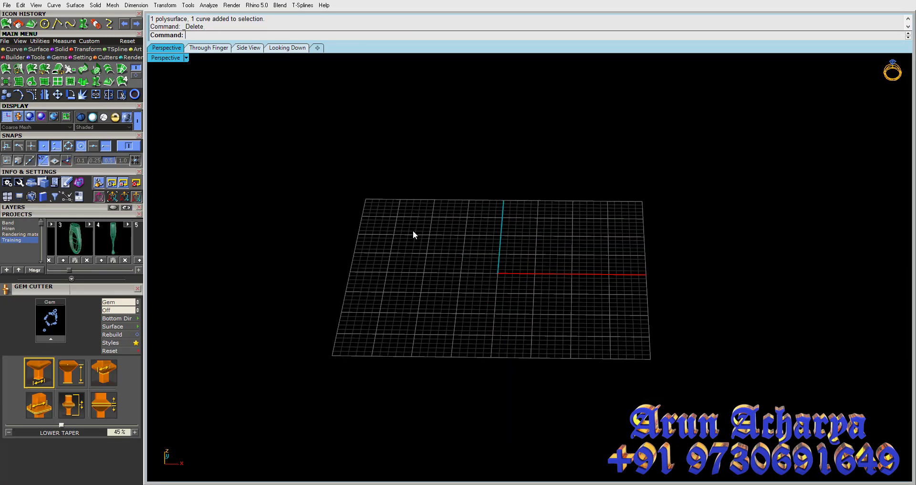
{"action": "left_click", "coordinate": [134, 74]}
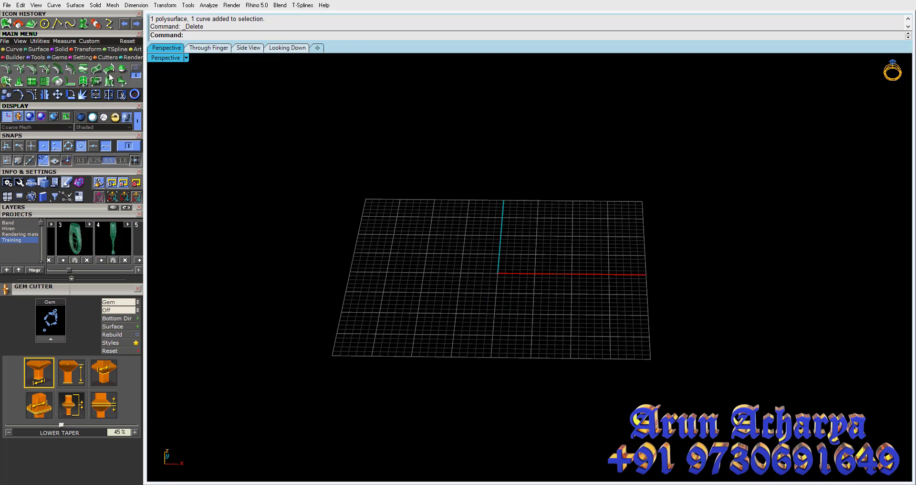
{"action": "left_click", "coordinate": [10, 72]}
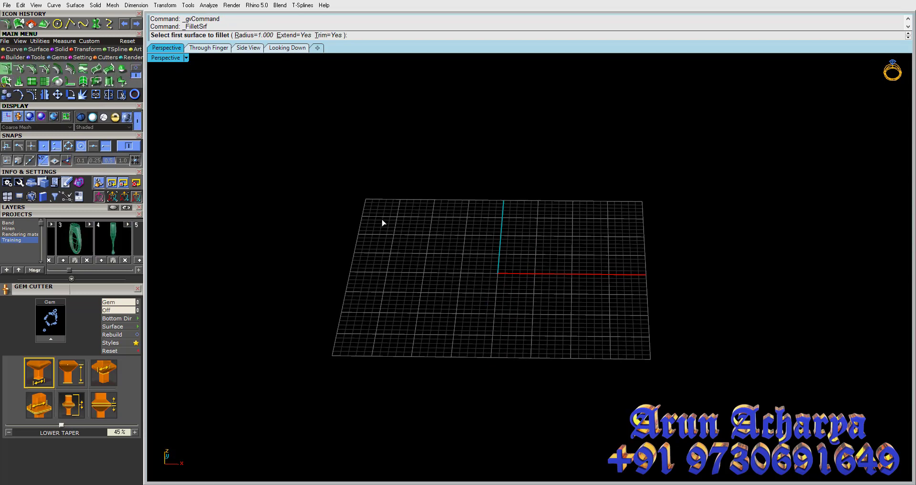
Step: Draw a solid green box on the grid by its base corners and height
{"action": "scroll", "coordinate": [363, 202], "scroll_direction": "up", "scroll_amount": 3}
{"action": "scroll", "coordinate": [334, 196], "scroll_direction": "up", "scroll_amount": 3}
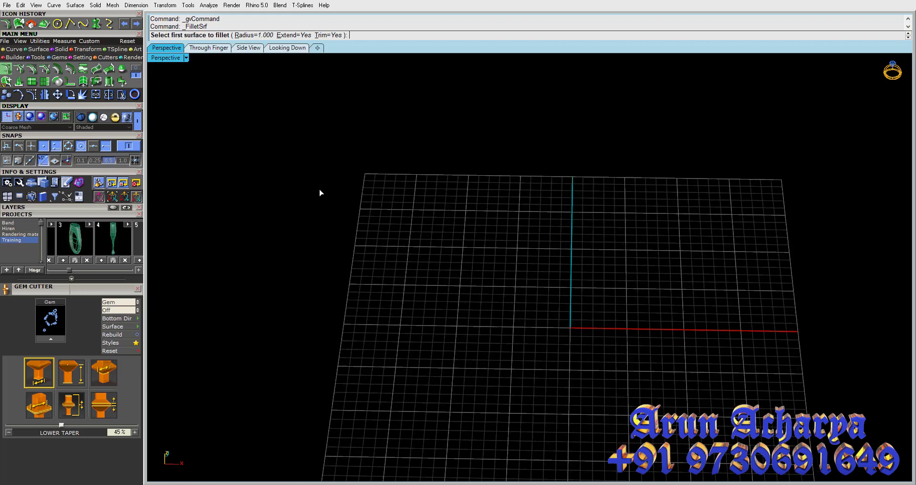
{"action": "left_click", "coordinate": [65, 58]}
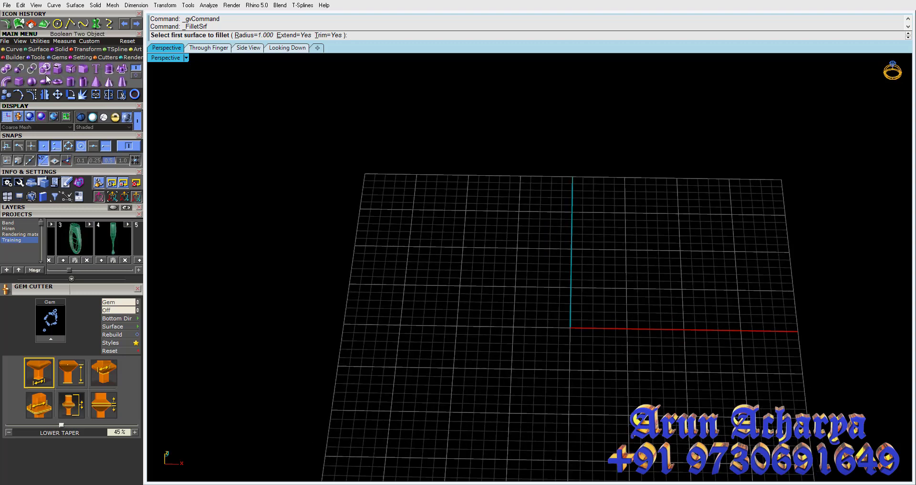
{"action": "left_click", "coordinate": [20, 81]}
{"action": "left_click", "coordinate": [577, 260]}
{"action": "left_click", "coordinate": [712, 342]}
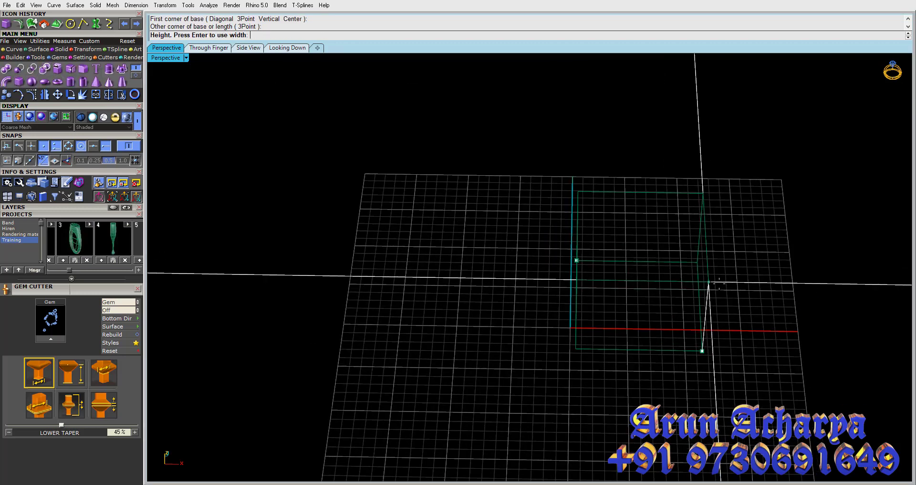
{"action": "left_click", "coordinate": [704, 201]}
{"action": "mouse_move", "coordinate": [597, 267]}
{"action": "right_mouse_down"}
{"action": "mouse_move", "coordinate": [575, 276]}
{"action": "mouse_move", "coordinate": [560, 220]}
{"action": "right_mouse_up"}
{"action": "scroll", "coordinate": [560, 220], "scroll_direction": "up", "scroll_amount": 1}
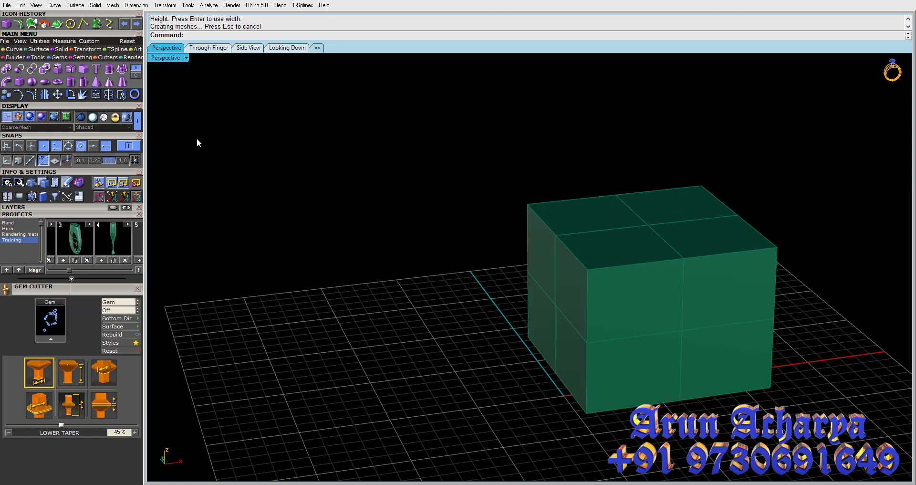
{"action": "scroll", "coordinate": [247, 148], "scroll_direction": "up", "scroll_amount": 2}
Step: Test a surface fillet between the box's left and top faces, then undo it
{"action": "left_click", "coordinate": [40, 51]}
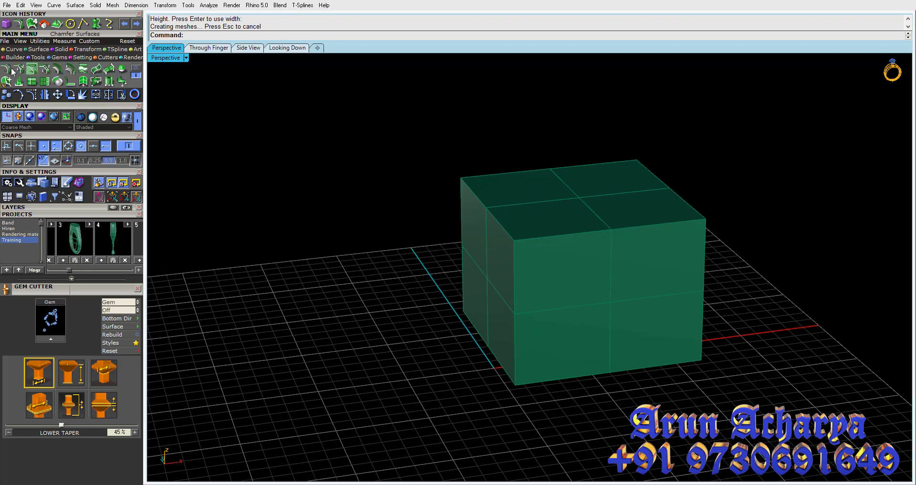
{"action": "left_click", "coordinate": [6, 70]}
{"action": "right_click_drag", "start_coordinate": [377, 157], "coordinate": [351, 167]}
{"action": "scroll", "coordinate": [427, 209], "scroll_direction": "up", "scroll_amount": 2}
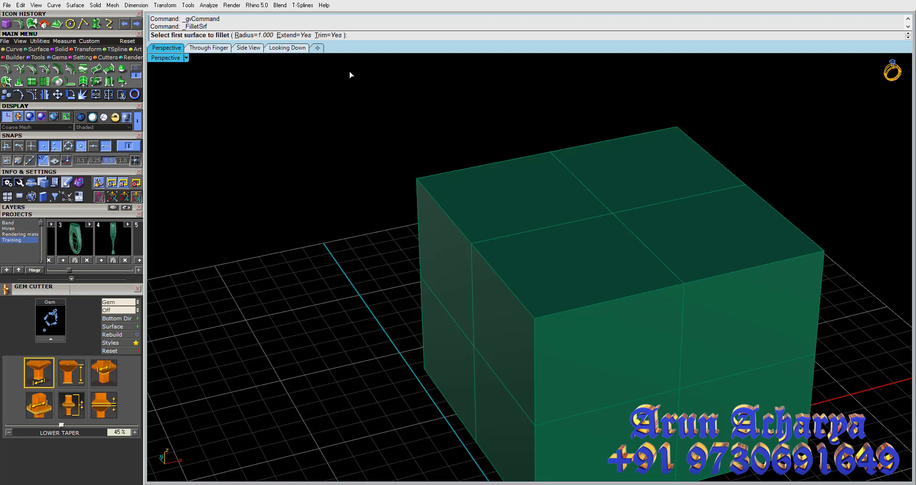
{"action": "left_click", "coordinate": [474, 276]}
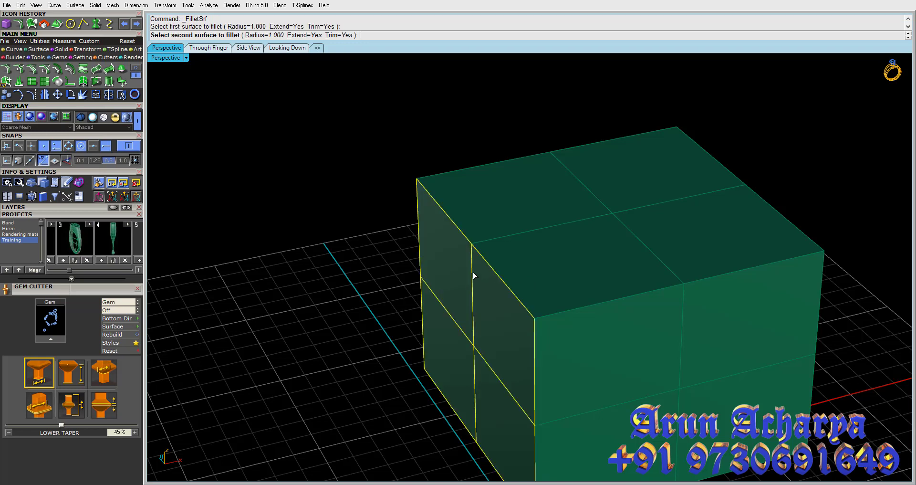
{"action": "left_click", "coordinate": [490, 245]}
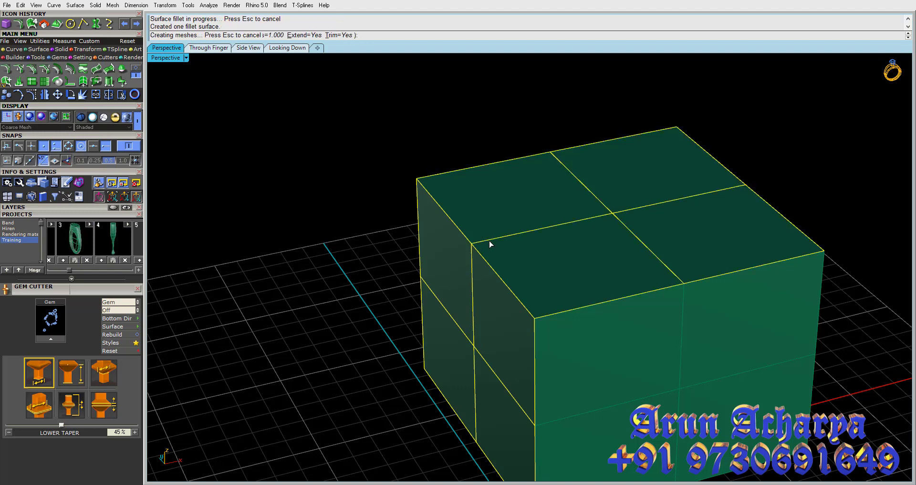
{"action": "right_click_drag", "start_coordinate": [489, 241], "coordinate": [469, 199]}
{"action": "left_click", "coordinate": [469, 198]}
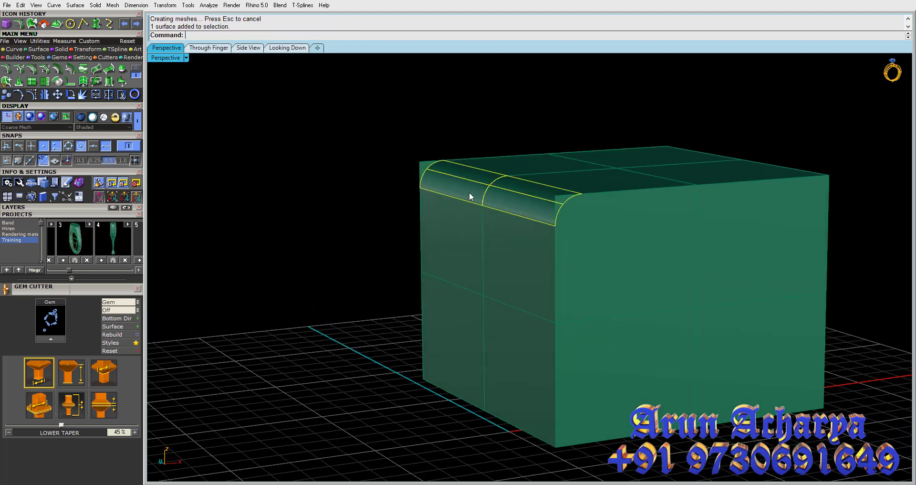
{"action": "scroll", "coordinate": [465, 196], "scroll_direction": "down", "scroll_amount": 3}
{"action": "right_click_drag", "start_coordinate": [462, 204], "coordinate": [410, 221]}
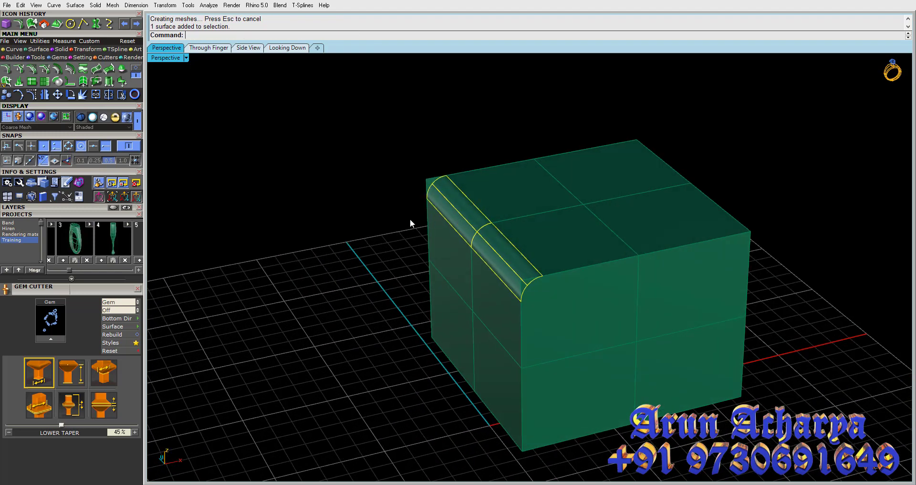
{"action": "key", "text": "ctrl+z"}
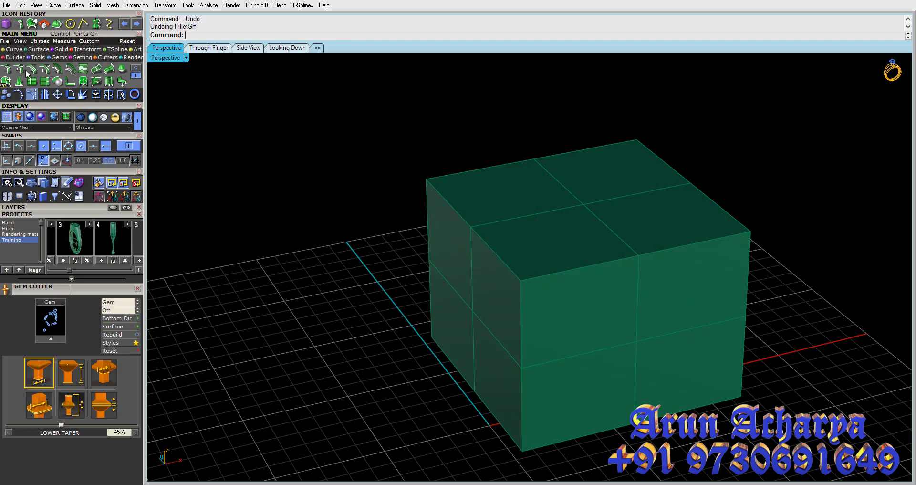
{"action": "left_click", "coordinate": [59, 49]}
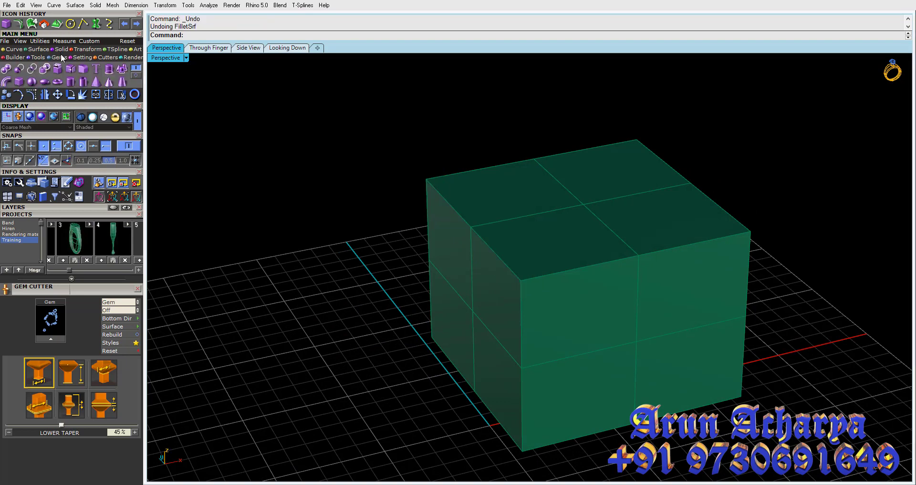
{"action": "left_click", "coordinate": [81, 72]}
{"action": "left_click", "coordinate": [442, 195]}
{"action": "key", "text": "Return"}
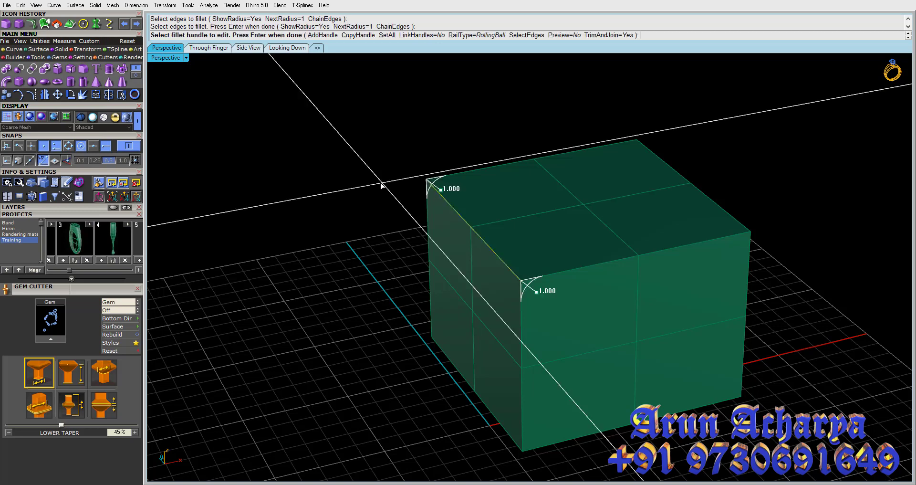
{"action": "scroll", "coordinate": [416, 181], "scroll_direction": "up", "scroll_amount": 5}
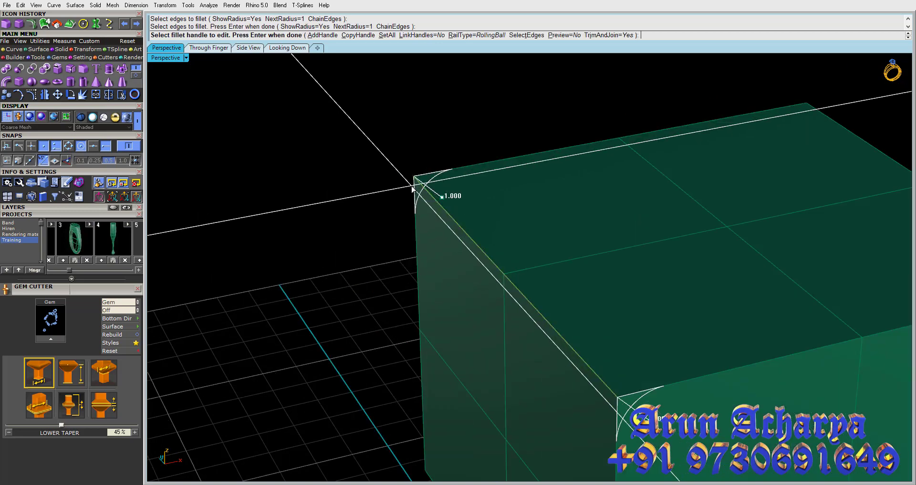
{"action": "left_click", "coordinate": [442, 197]}
{"action": "left_click", "coordinate": [491, 228]}
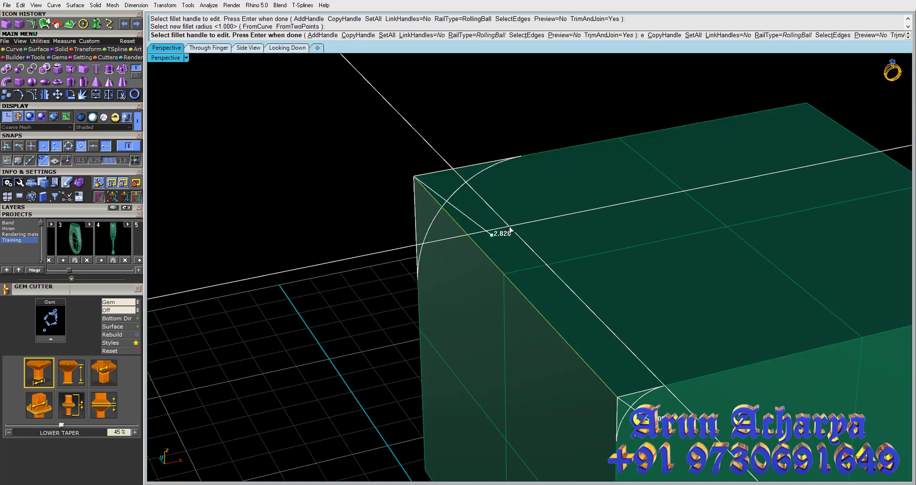
{"action": "key", "text": "Return"}
{"action": "scroll", "coordinate": [446, 219], "scroll_direction": "down", "scroll_amount": 3}
{"action": "scroll", "coordinate": [442, 188], "scroll_direction": "down", "scroll_amount": 2}
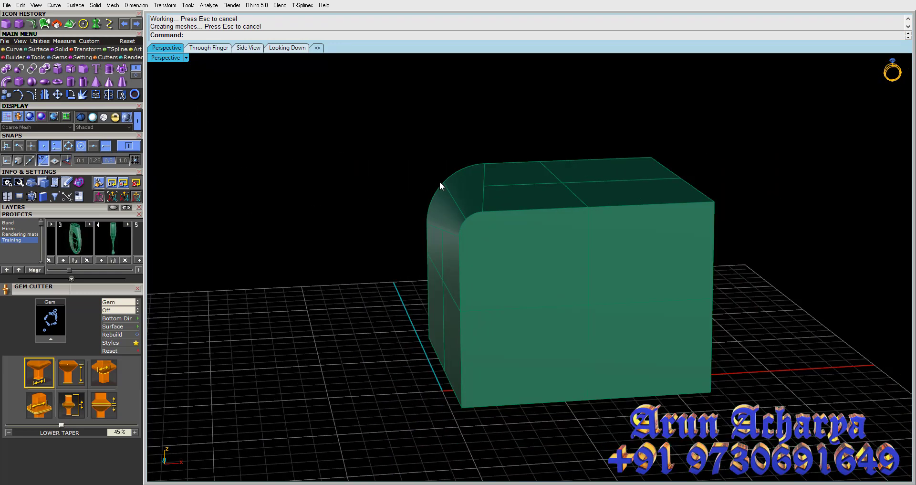
{"action": "key", "text": "ctrl+z"}
Step: Try a variable surface fillet on the box, restore it, and start Fillet Edge
{"action": "right_click_drag", "start_coordinate": [401, 161], "coordinate": [398, 185]}
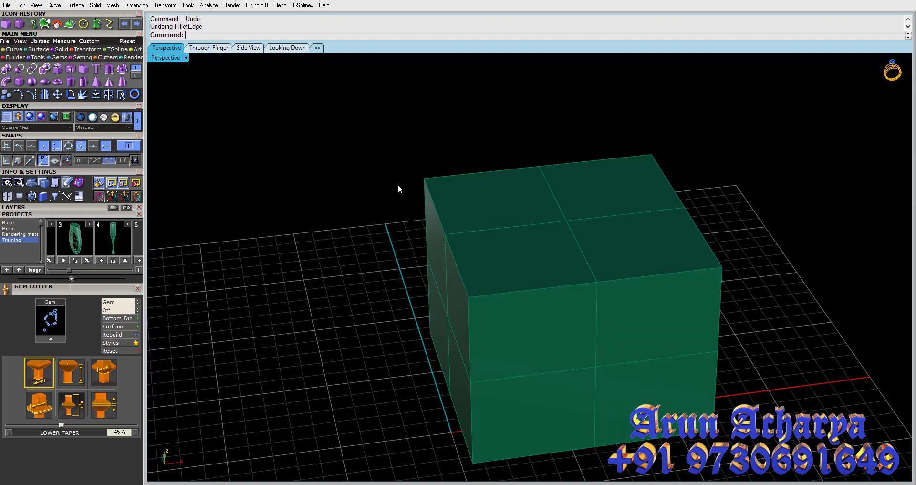
{"action": "left_click", "coordinate": [22, 71]}
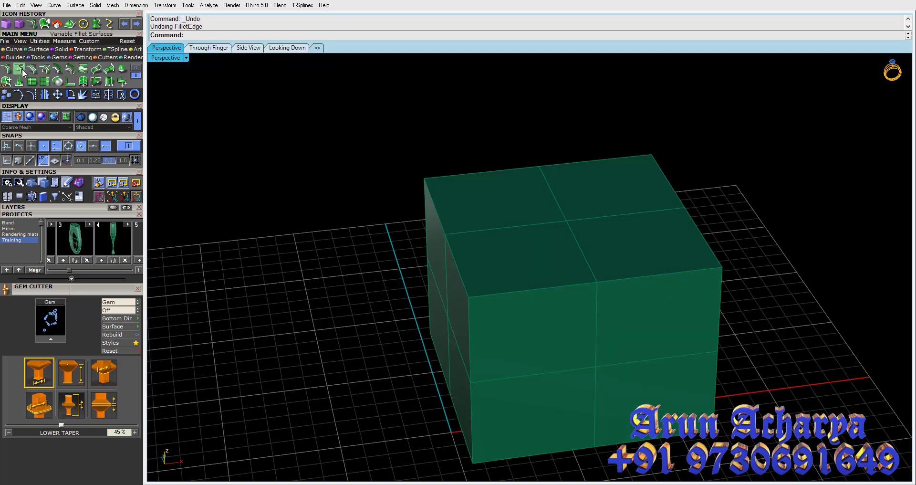
{"action": "left_click", "coordinate": [21, 70]}
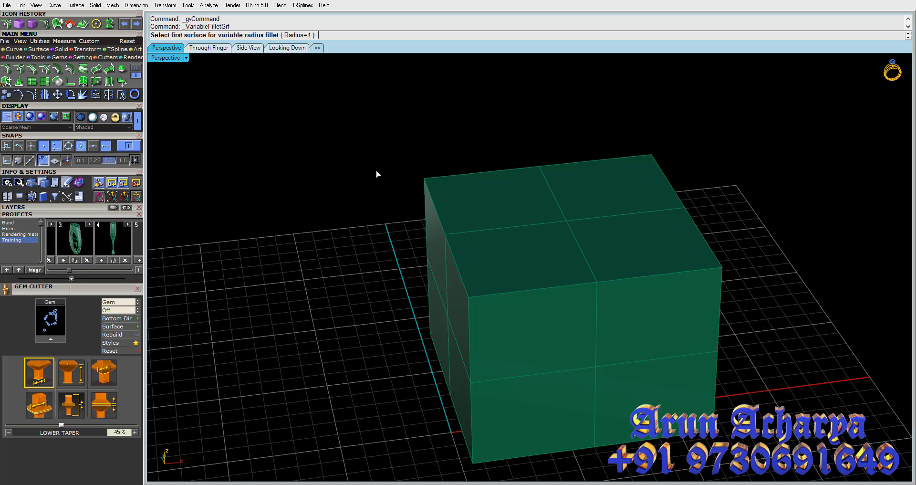
{"action": "left_click", "coordinate": [440, 215]}
{"action": "left_click", "coordinate": [461, 236]}
{"action": "left_click", "coordinate": [458, 215]}
{"action": "key", "text": "ctrl+z"}
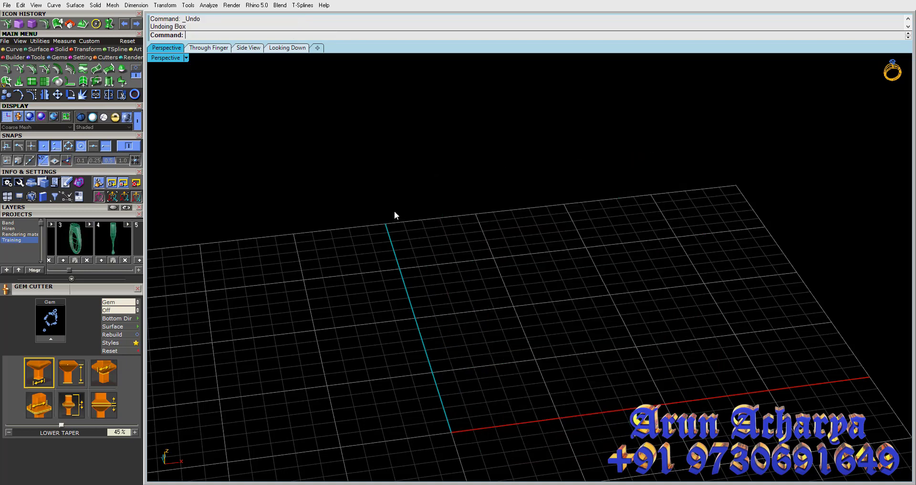
{"action": "left_click", "coordinate": [140, 25]}
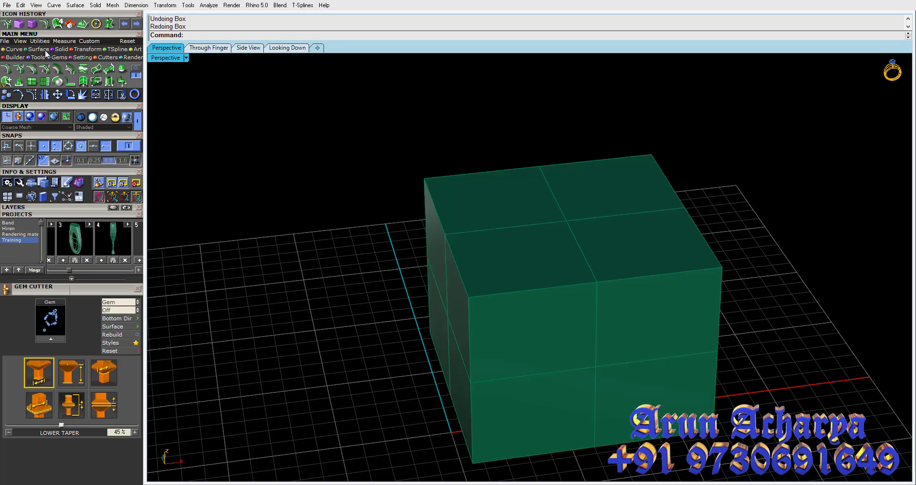
{"action": "left_click", "coordinate": [60, 50]}
{"action": "left_click", "coordinate": [86, 70]}
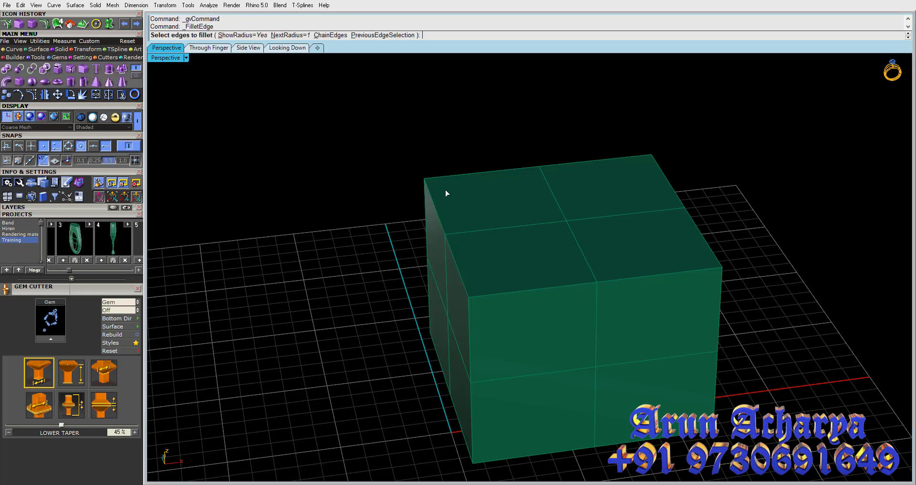
{"action": "left_click", "coordinate": [430, 198]}
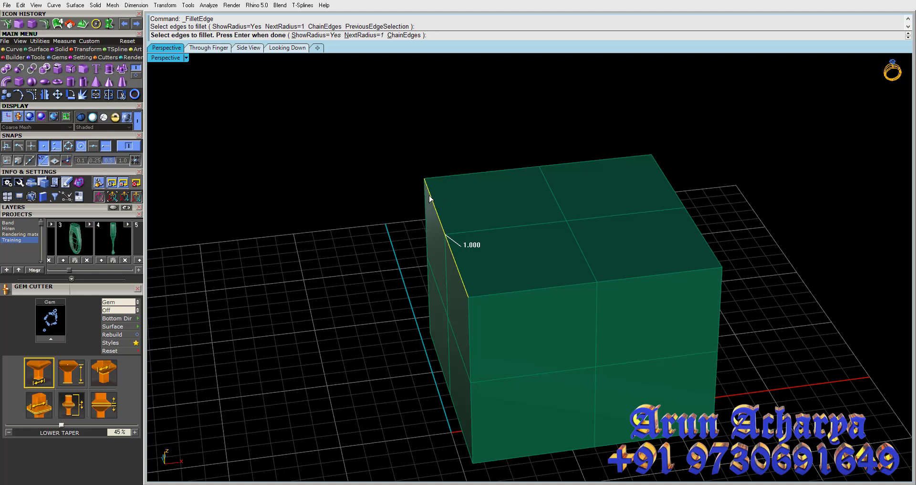
{"action": "key", "text": "Return"}
{"action": "left_click", "coordinate": [385, 35]}
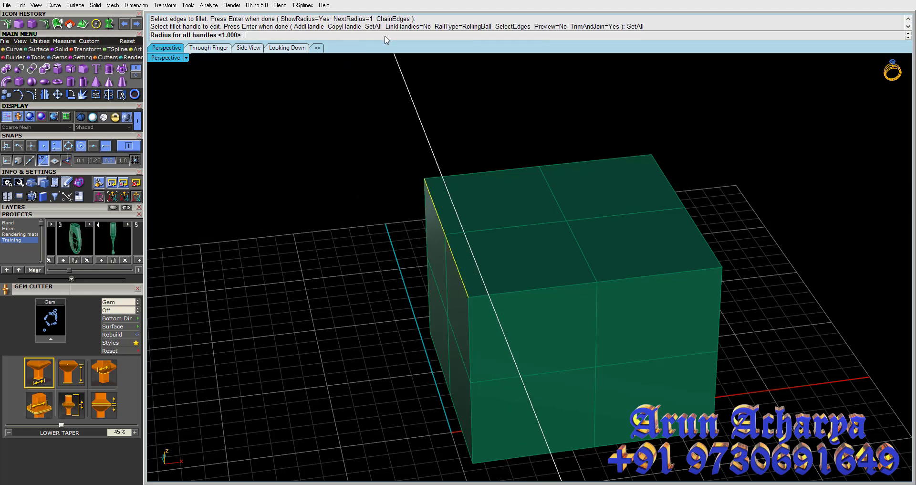
{"action": "left_click", "coordinate": [445, 237]}
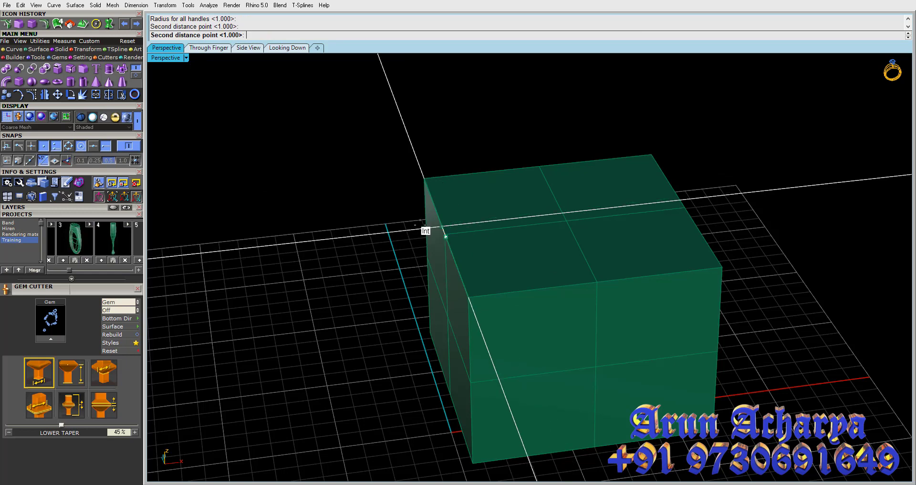
{"action": "key", "text": "Return"}
{"action": "key", "text": "Return"}
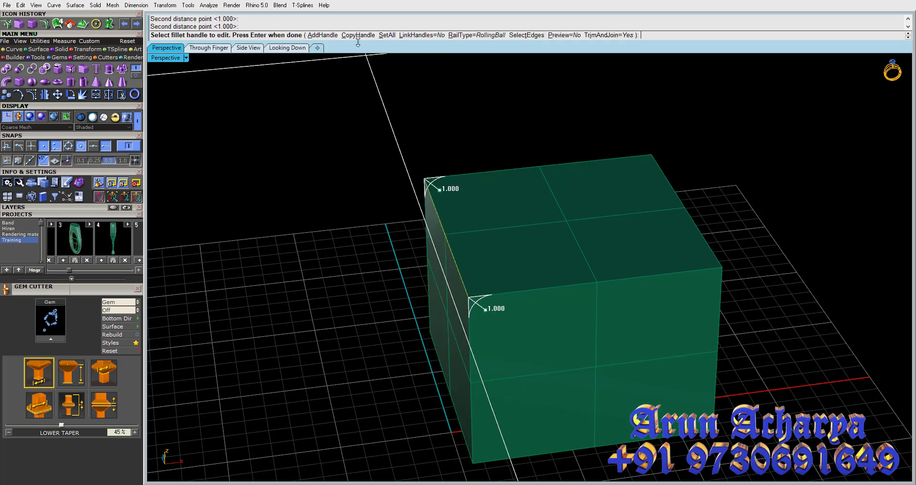
{"action": "left_click", "coordinate": [322, 35]}
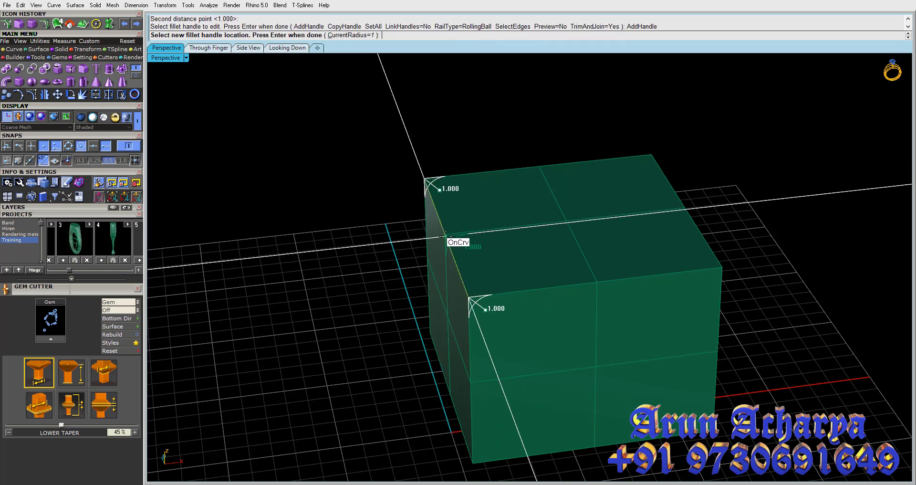
{"action": "left_click", "coordinate": [445, 235]}
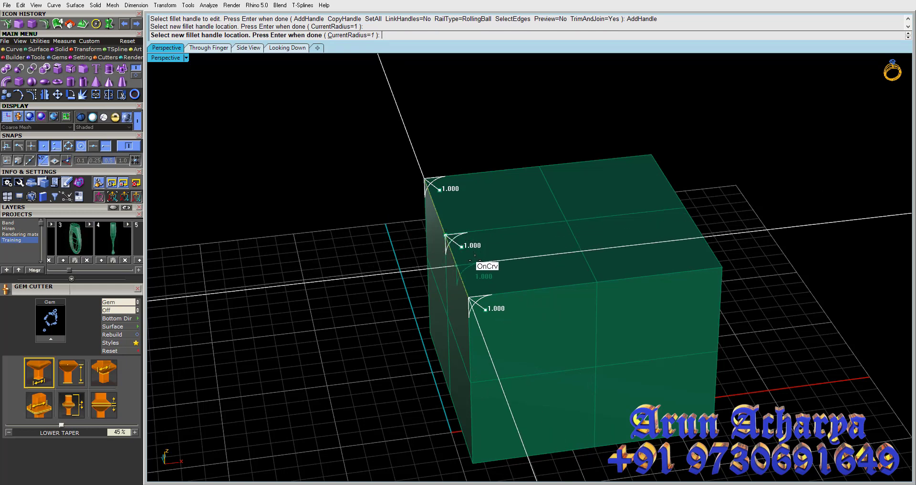
{"action": "key", "text": "Return"}
{"action": "left_click", "coordinate": [462, 246]}
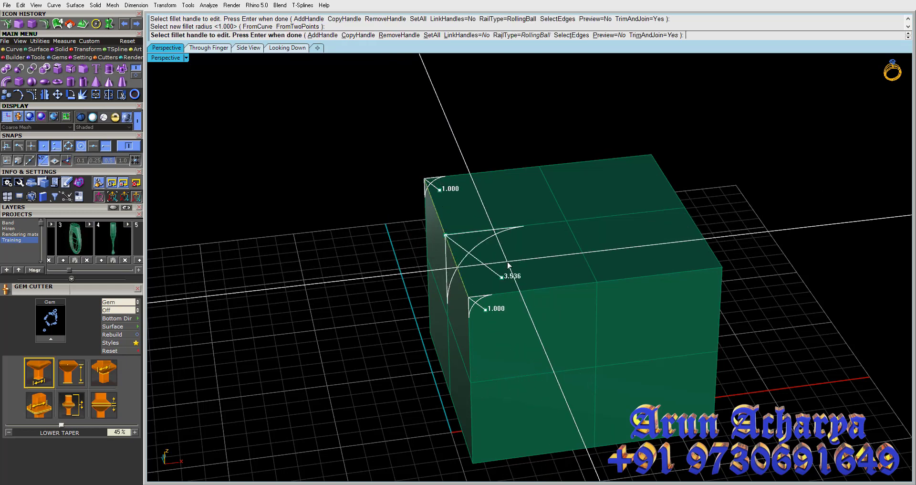
{"action": "key", "text": "Return"}
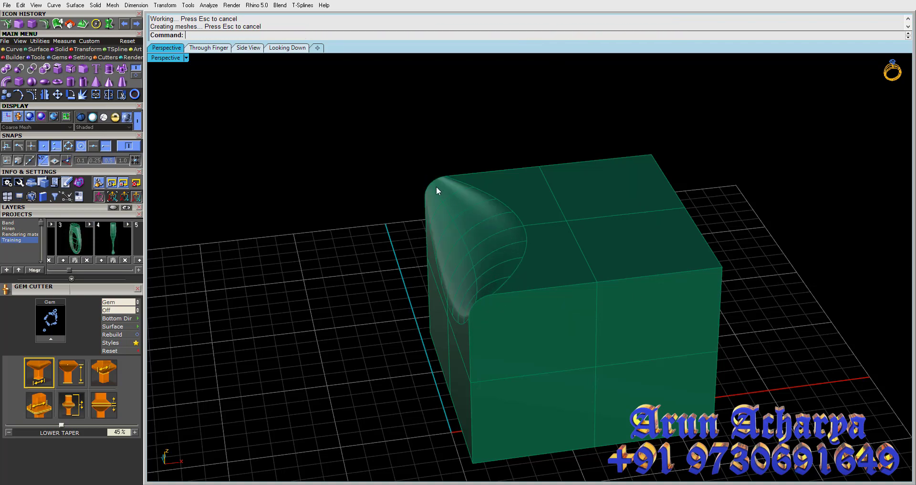
{"action": "mouse_move", "coordinate": [437, 191]}
{"action": "right_mouse_down"}
{"action": "mouse_move", "coordinate": [403, 227]}
{"action": "mouse_move", "coordinate": [360, 362]}
{"action": "mouse_move", "coordinate": [409, 193]}
{"action": "mouse_move", "coordinate": [435, 180]}
{"action": "mouse_move", "coordinate": [450, 200]}
{"action": "mouse_move", "coordinate": [354, 175]}
{"action": "right_mouse_up"}
{"action": "key", "text": "ctrl+z"}
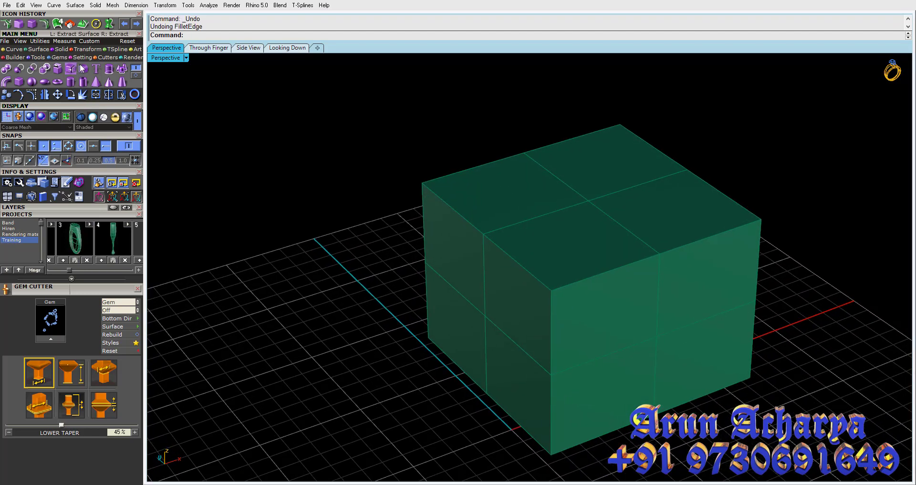
{"action": "left_click", "coordinate": [37, 57]}
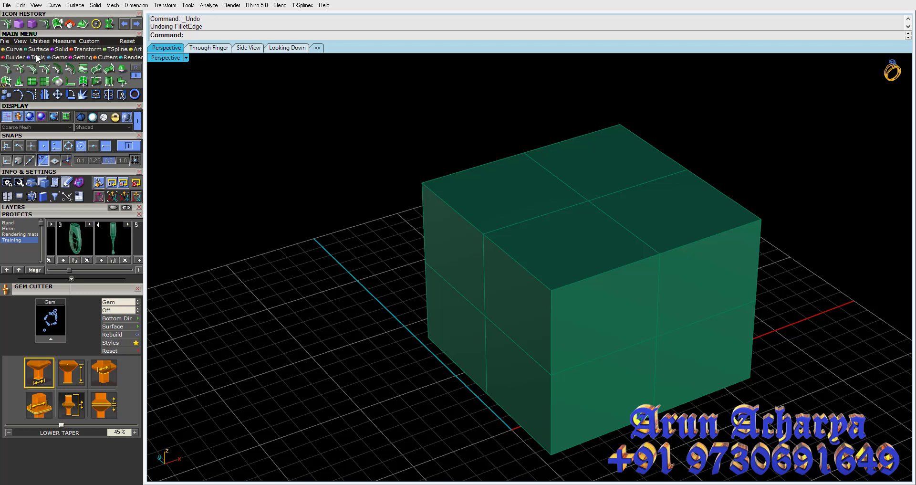
{"action": "left_click", "coordinate": [22, 74]}
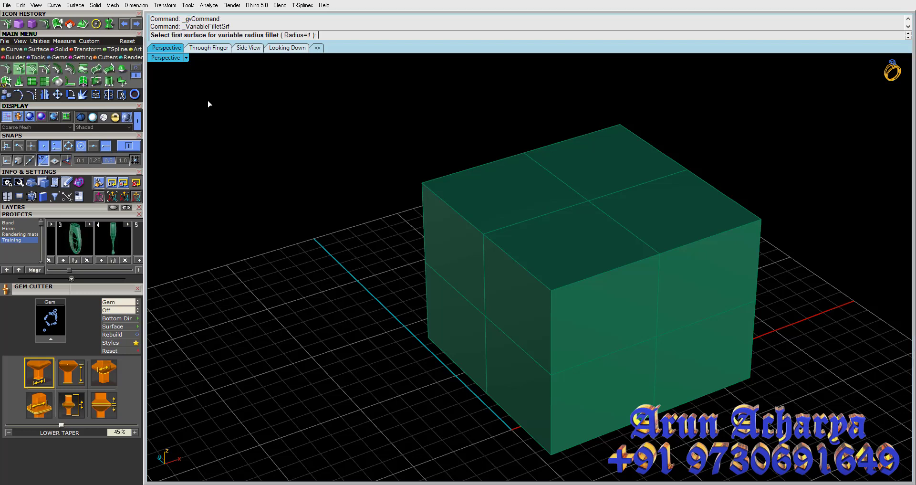
{"action": "left_click", "coordinate": [435, 205]}
{"action": "left_click", "coordinate": [482, 220]}
{"action": "key", "text": "Return"}
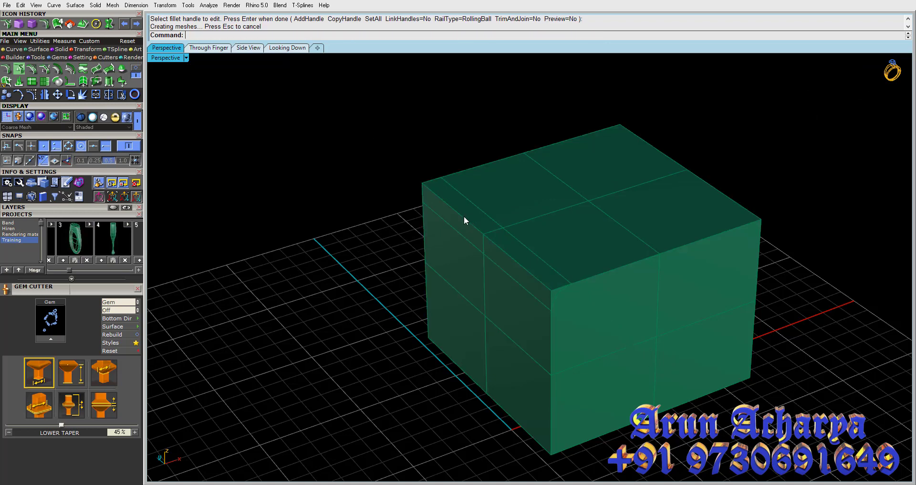
{"action": "key", "text": "Escape"}
{"action": "key", "text": "Return"}
{"action": "left_click", "coordinate": [465, 232]}
{"action": "left_click", "coordinate": [497, 208]}
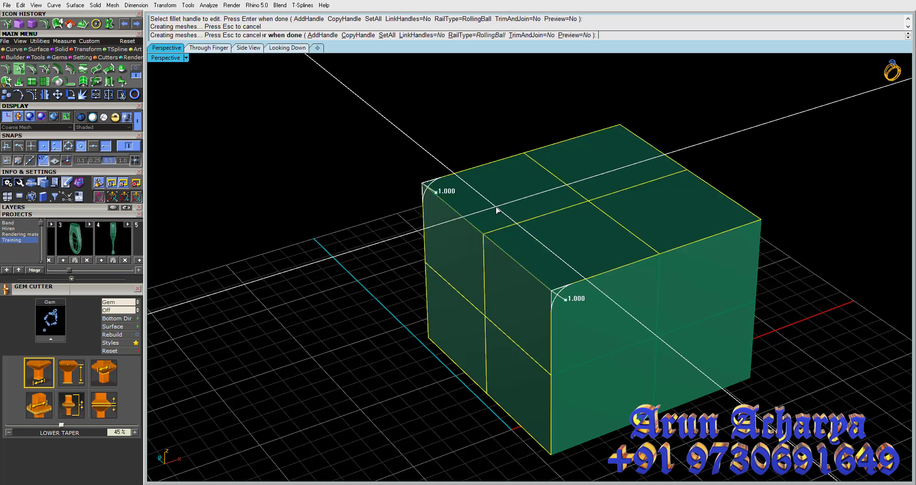
{"action": "key", "text": "Return"}
{"action": "left_click", "coordinate": [478, 223]}
{"action": "left_click", "coordinate": [467, 276]}
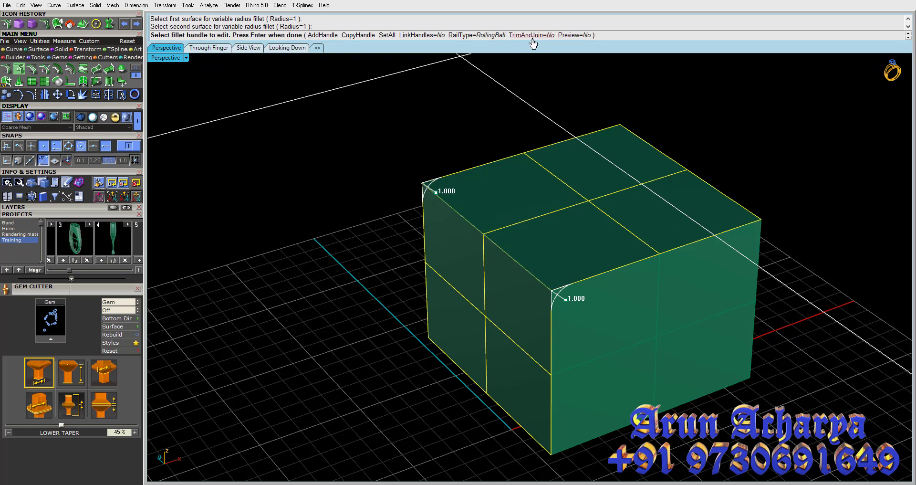
{"action": "left_click", "coordinate": [533, 38]}
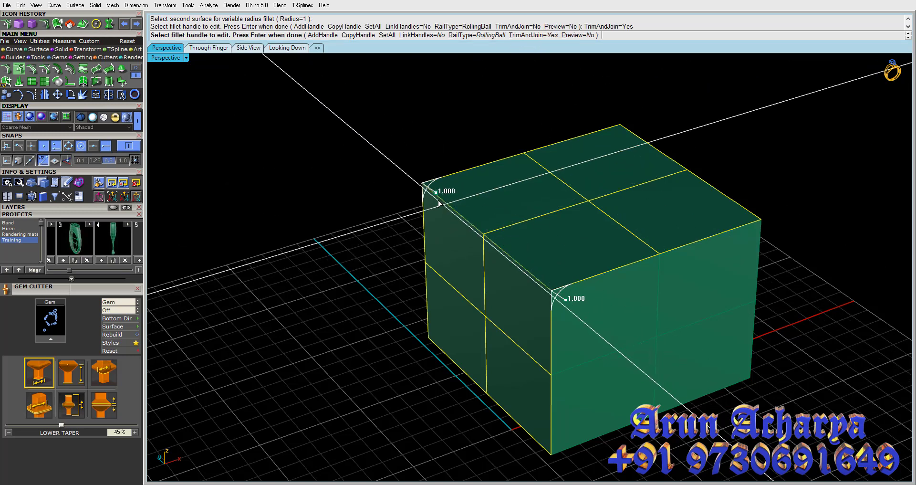
{"action": "left_click", "coordinate": [323, 36]}
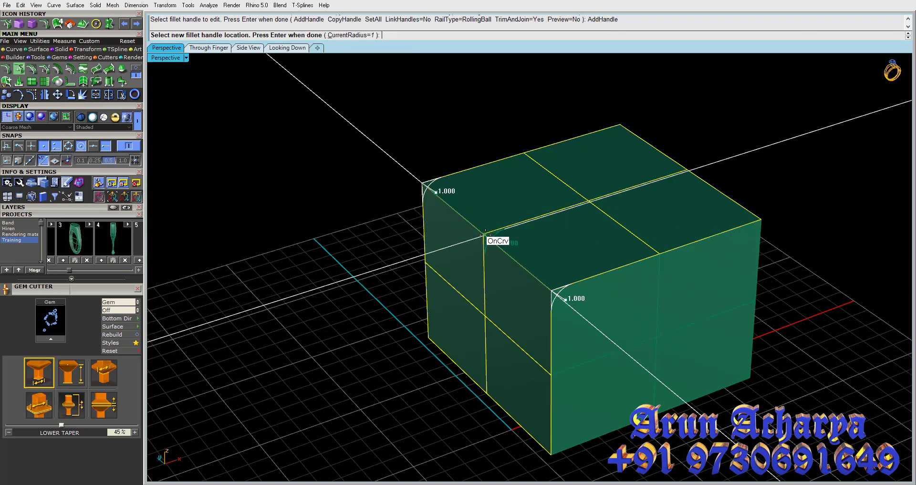
{"action": "left_click", "coordinate": [485, 235]}
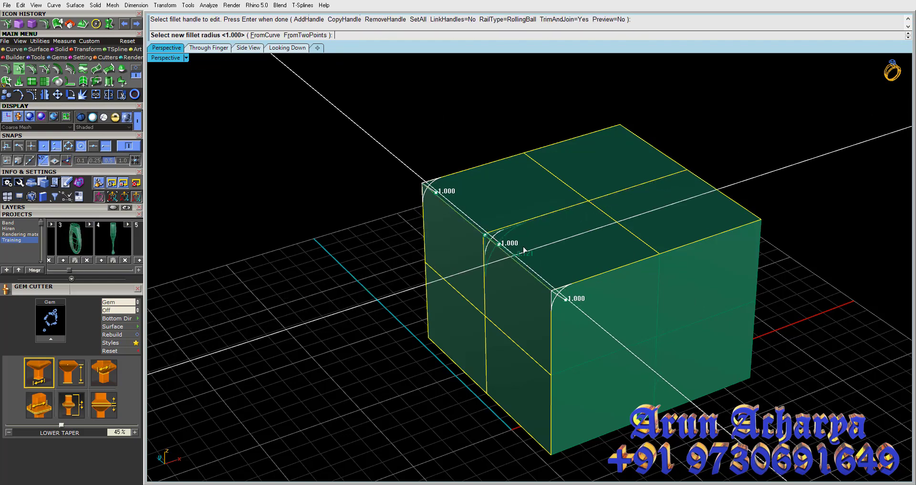
{"action": "left_click", "coordinate": [524, 250]}
{"action": "key", "text": "Return"}
{"action": "mouse_move", "coordinate": [540, 250]}
{"action": "right_mouse_down"}
{"action": "mouse_move", "coordinate": [510, 222]}
{"action": "mouse_move", "coordinate": [441, 208]}
{"action": "right_mouse_up"}
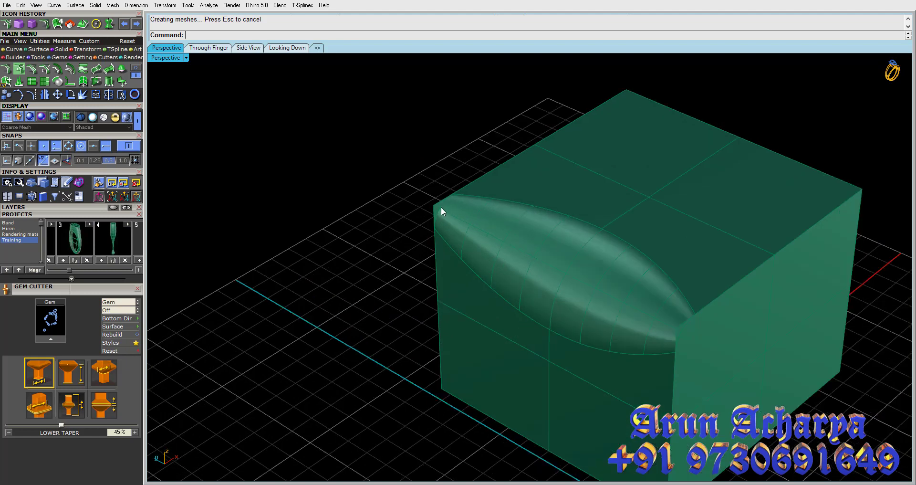
{"action": "scroll", "coordinate": [441, 207], "scroll_direction": "up", "scroll_amount": 3}
{"action": "left_click", "coordinate": [430, 206]}
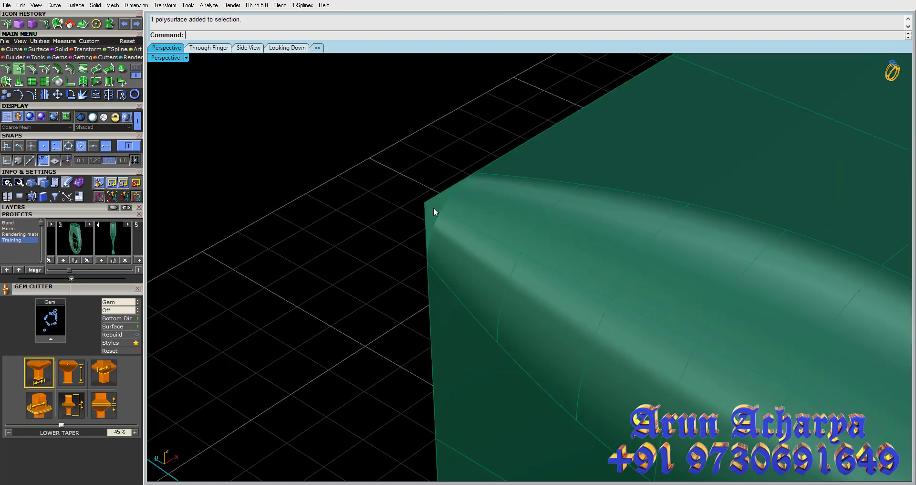
{"action": "scroll", "coordinate": [420, 181], "scroll_direction": "down", "scroll_amount": 2}
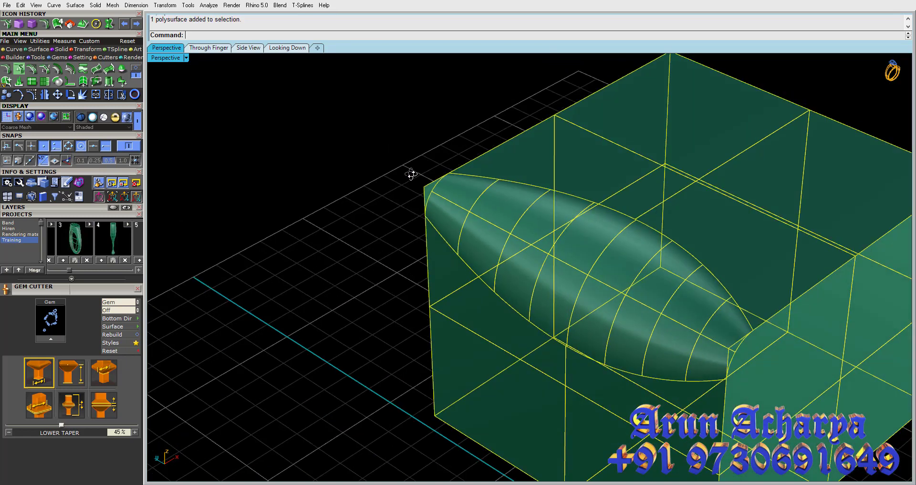
{"action": "scroll", "coordinate": [406, 170], "scroll_direction": "down", "scroll_amount": 2}
Step: Undo the variable fillet and start ChamferSrf with 1.000, 1.000 distances
{"action": "key", "text": "ctrl+z"}
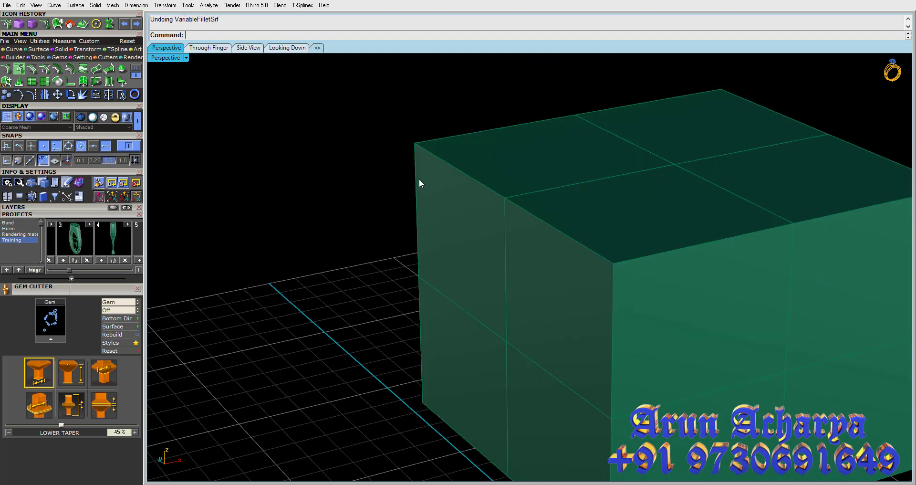
{"action": "left_click", "coordinate": [33, 67]}
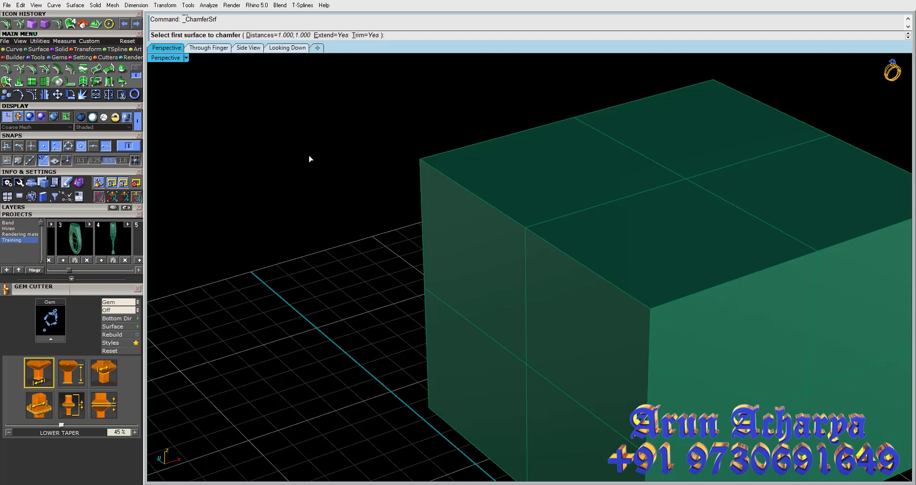
Step: Start ChamferEdge with the Chamfer alias and pick the box's four top edges
{"action": "left_click", "coordinate": [61, 49]}
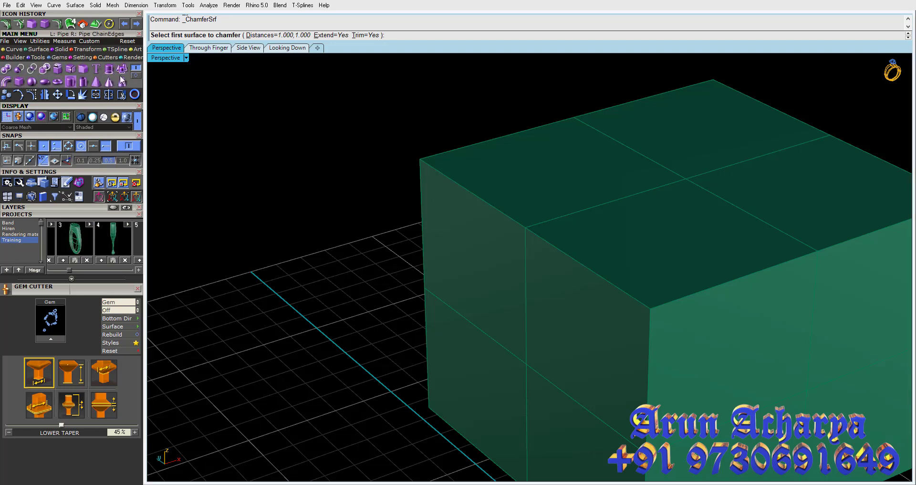
{"action": "left_click", "coordinate": [136, 75]}
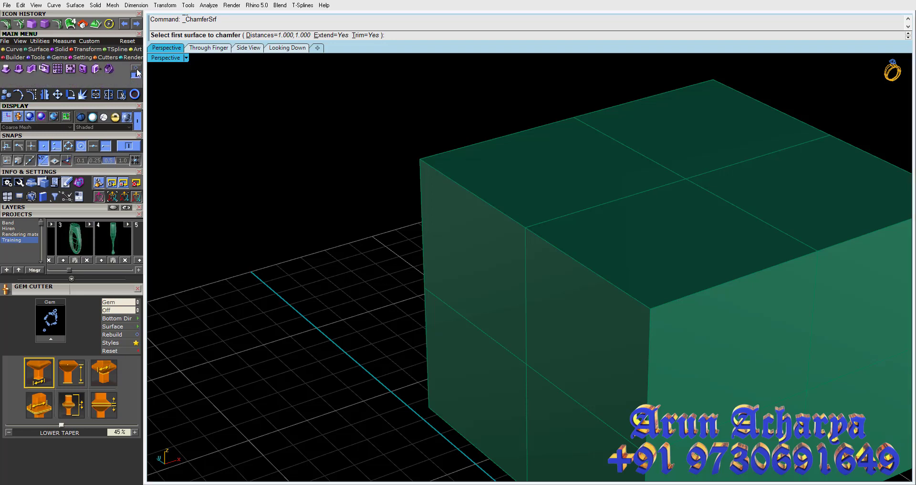
{"action": "left_click", "coordinate": [137, 70]}
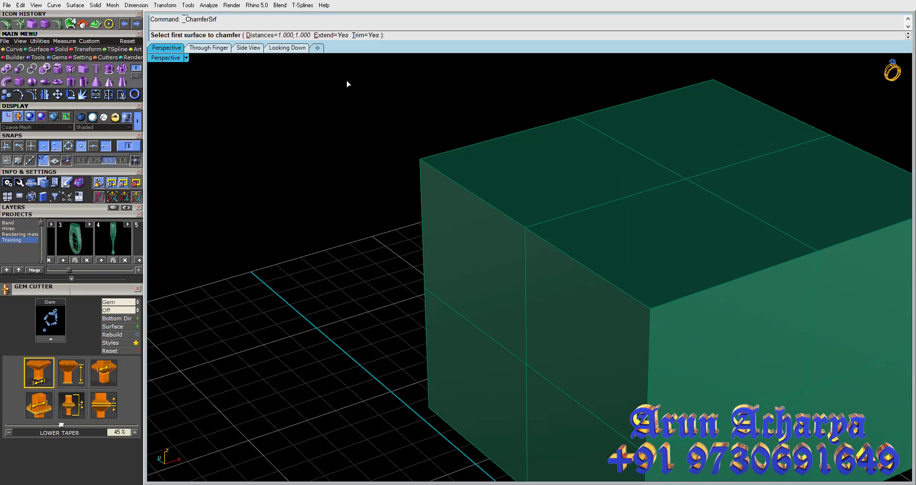
{"action": "type", "text": "Chamfer"}
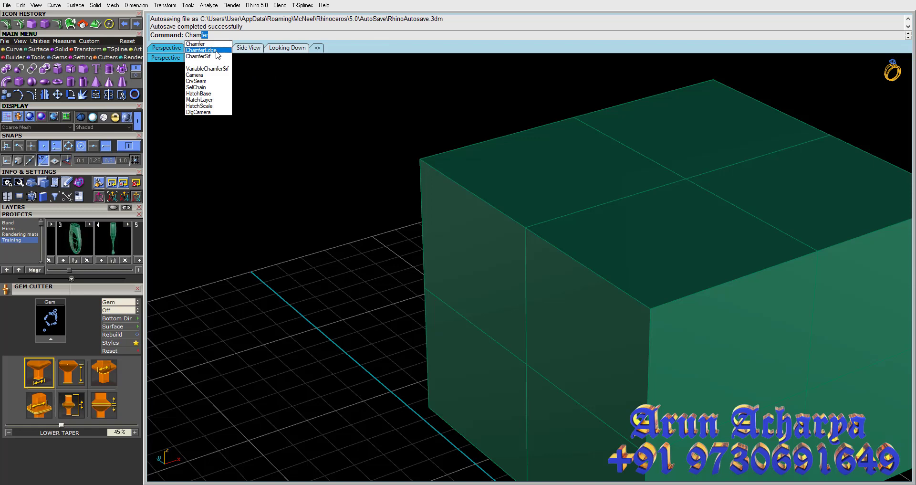
{"action": "left_click", "coordinate": [217, 51]}
{"action": "left_click", "coordinate": [426, 160]}
{"action": "left_click", "coordinate": [431, 166]}
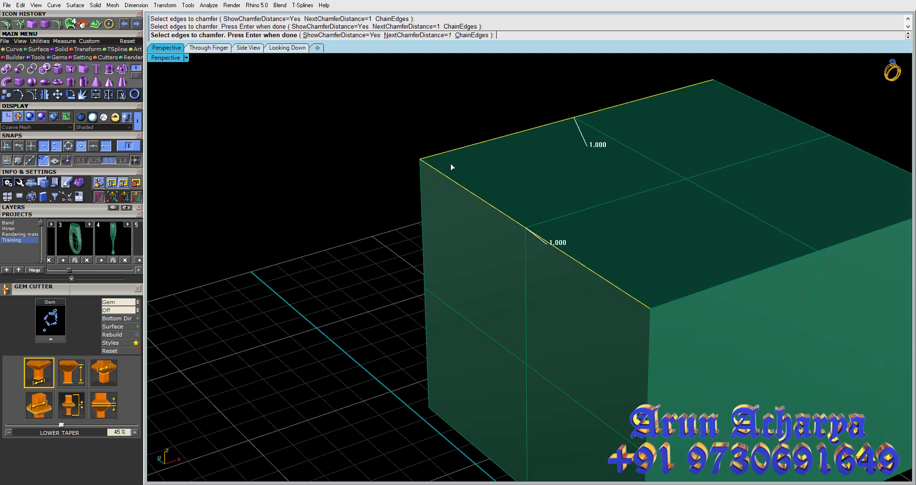
{"action": "left_click", "coordinate": [790, 122]}
{"action": "left_click", "coordinate": [849, 244]}
Step: Apply the 1.000 chamfer to the edges and view the bevelled box from above
{"action": "key", "text": "Return"}
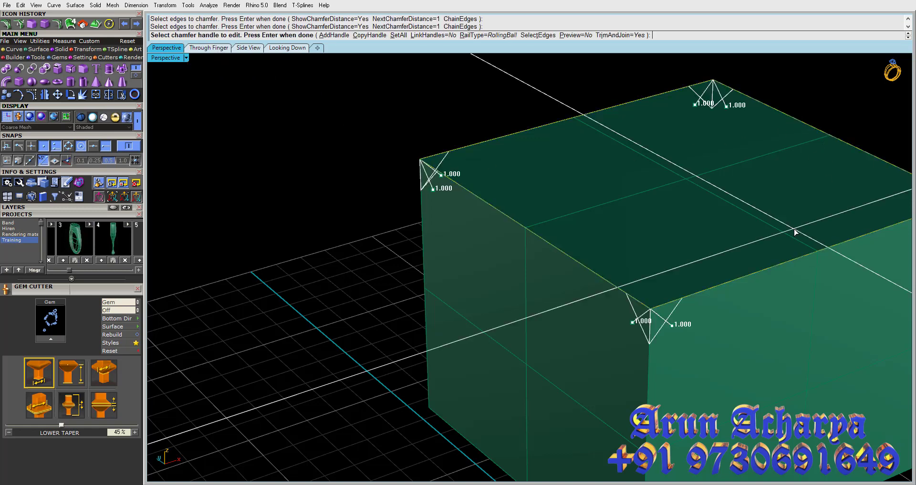
{"action": "right_click_drag", "start_coordinate": [736, 219], "coordinate": [579, 205]}
{"action": "key", "text": "Return"}
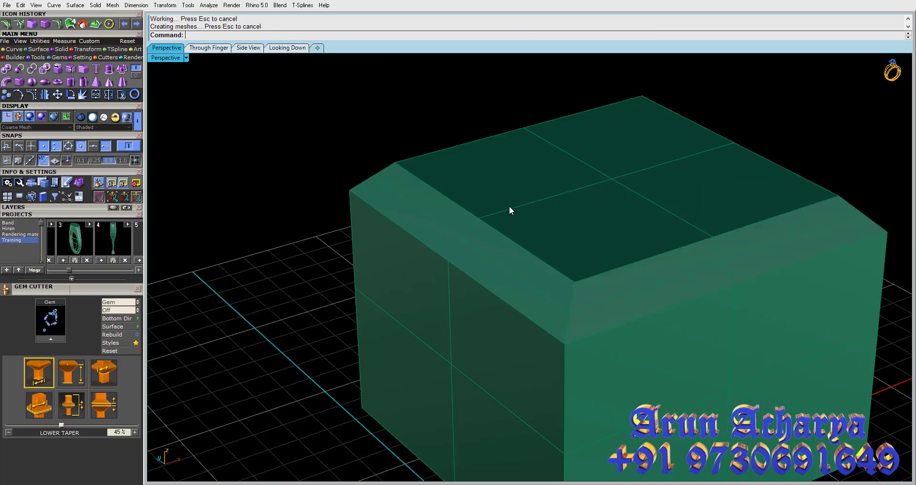
{"action": "mouse_move", "coordinate": [508, 205]}
{"action": "right_mouse_down"}
{"action": "mouse_move", "coordinate": [461, 184]}
{"action": "mouse_move", "coordinate": [483, 186]}
{"action": "right_mouse_up"}
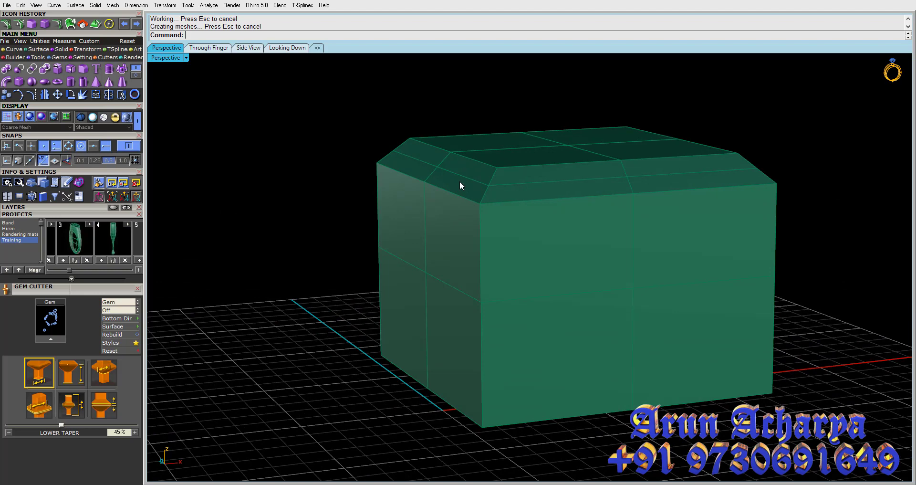
{"action": "mouse_move", "coordinate": [460, 181]}
{"action": "right_mouse_down"}
{"action": "mouse_move", "coordinate": [460, 196]}
{"action": "mouse_move", "coordinate": [427, 215]}
{"action": "mouse_move", "coordinate": [323, 150]}
{"action": "right_mouse_up"}
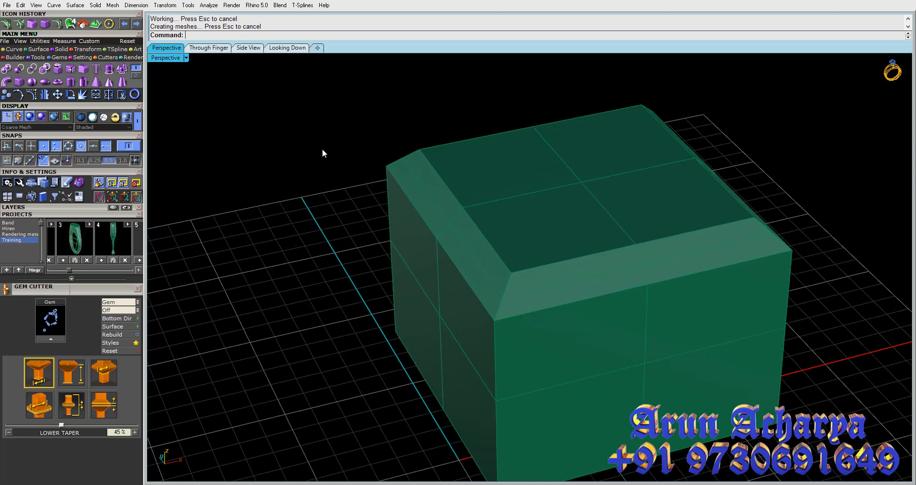
{"action": "left_click", "coordinate": [39, 49]}
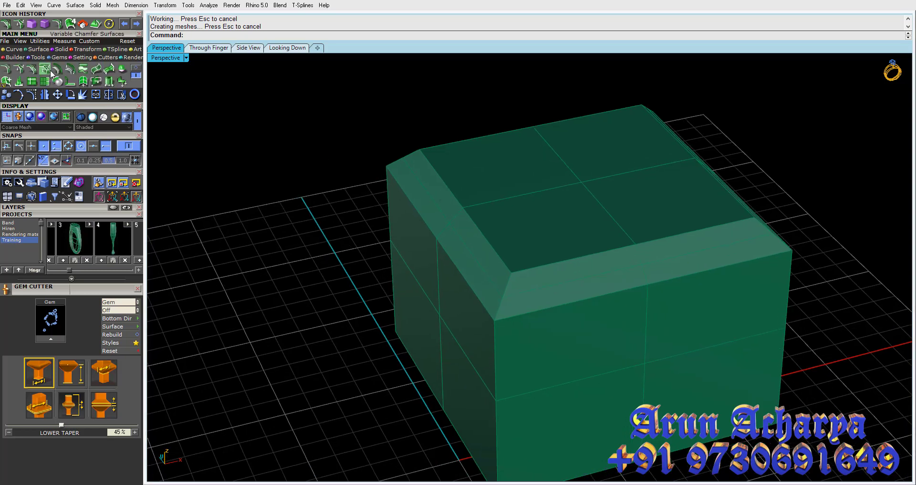
{"action": "left_click", "coordinate": [44, 71]}
{"action": "left_click", "coordinate": [472, 185]}
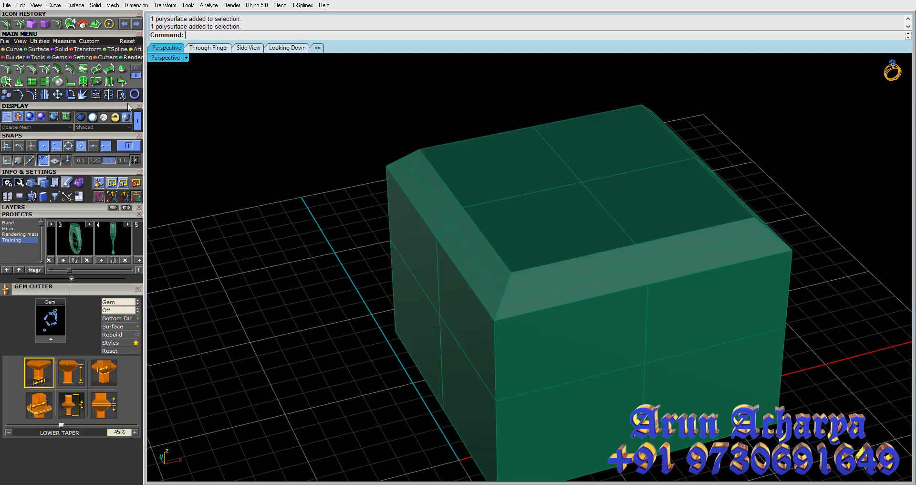
{"action": "left_click", "coordinate": [55, 70]}
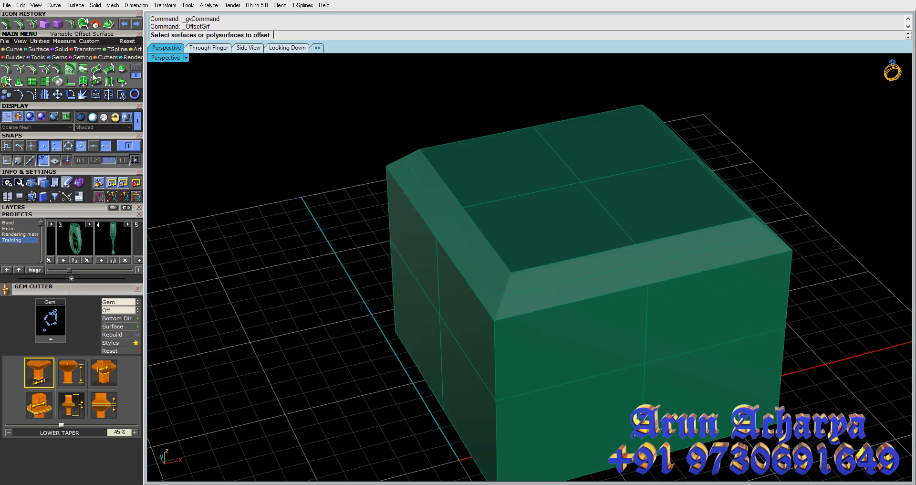
{"action": "scroll", "coordinate": [311, 165], "scroll_direction": "down", "scroll_amount": 3}
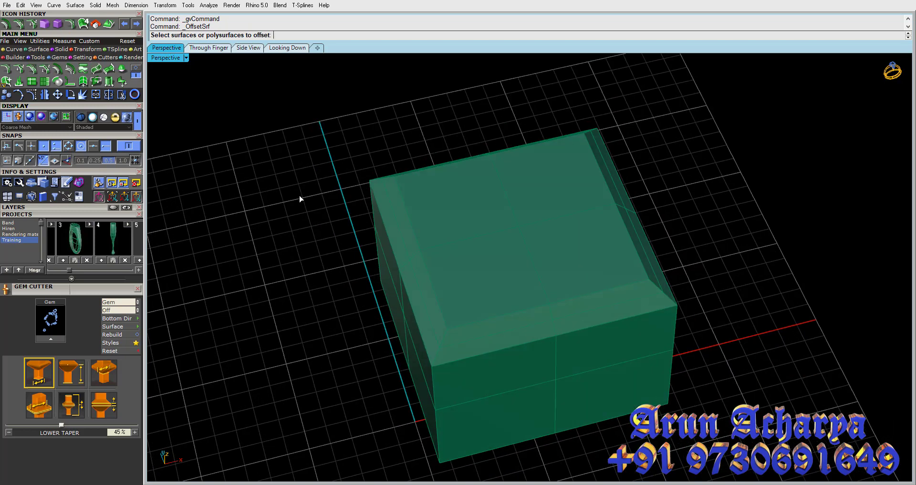
{"action": "right_click_drag", "start_coordinate": [303, 199], "coordinate": [307, 171]}
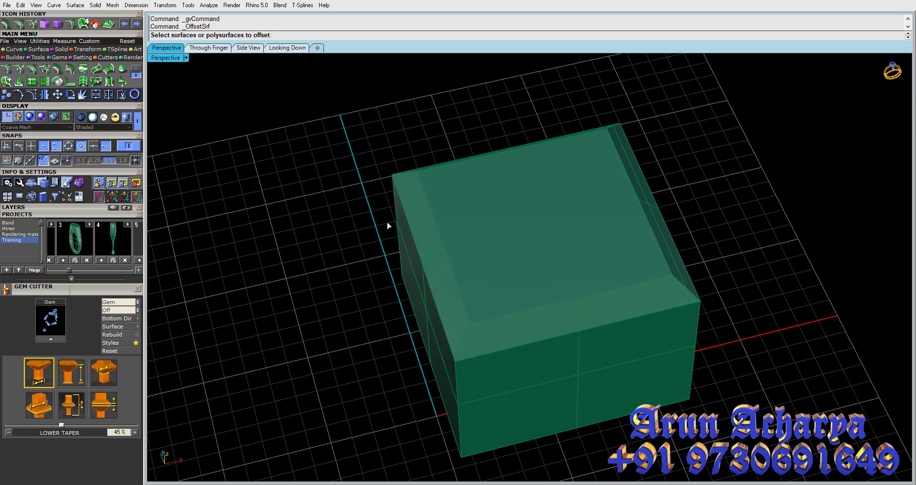
{"action": "mouse_move", "coordinate": [389, 226]}
{"action": "right_mouse_down"}
{"action": "mouse_move", "coordinate": [471, 158]}
{"action": "mouse_move", "coordinate": [448, 196]}
{"action": "right_mouse_up"}
{"action": "left_click", "coordinate": [471, 158]}
{"action": "scroll", "coordinate": [448, 199], "scroll_direction": "up", "scroll_amount": 3}
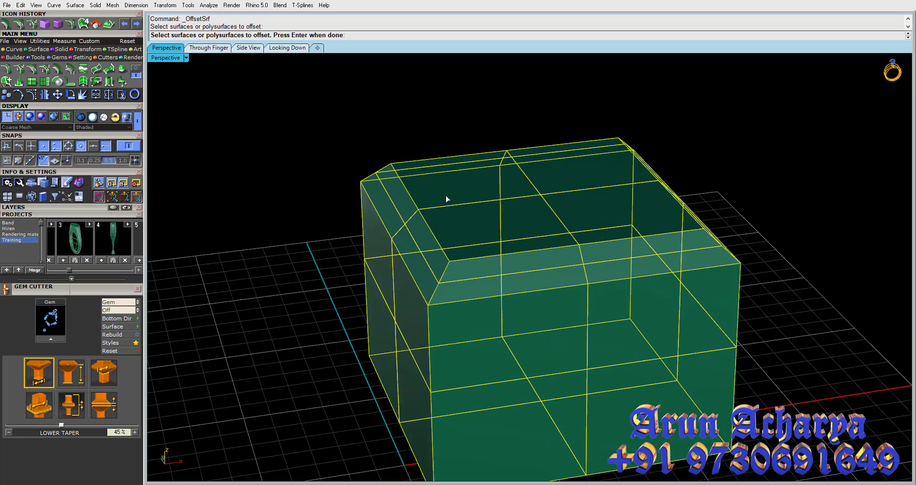
{"action": "key", "text": "Escape"}
{"action": "scroll", "coordinate": [447, 199], "scroll_direction": "down", "scroll_amount": 1}
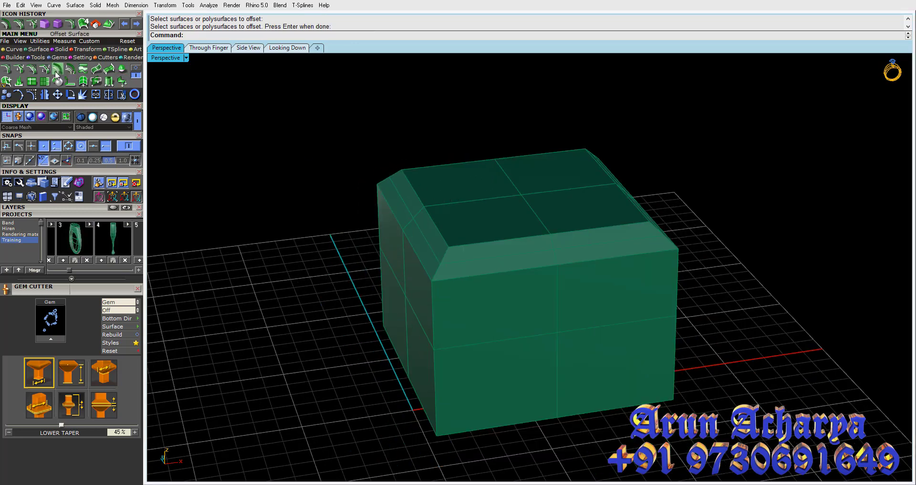
{"action": "left_click", "coordinate": [35, 50]}
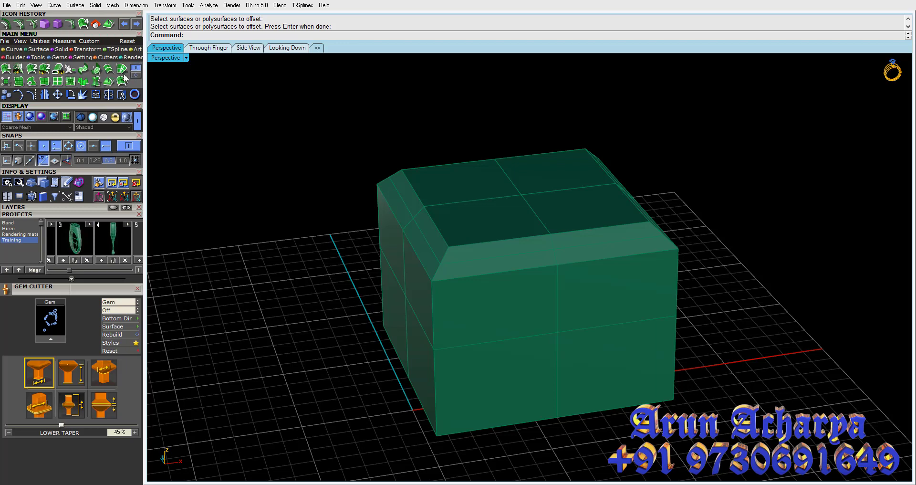
Step: Draw a rectangular plane on the grid beside the chamfered box by two opposite corners
{"action": "left_click", "coordinate": [59, 81]}
{"action": "scroll", "coordinate": [328, 232], "scroll_direction": "up", "scroll_amount": 3}
{"action": "left_click", "coordinate": [233, 206]}
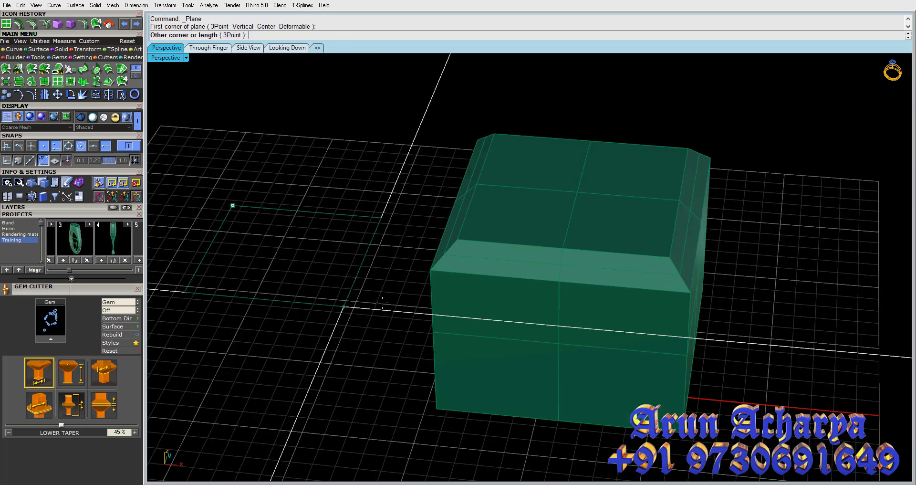
{"action": "left_click", "coordinate": [387, 334]}
{"action": "scroll", "coordinate": [444, 317], "scroll_direction": "down", "scroll_amount": 2}
{"action": "scroll", "coordinate": [443, 317], "scroll_direction": "down", "scroll_amount": 1}
{"action": "left_click", "coordinate": [383, 268]}
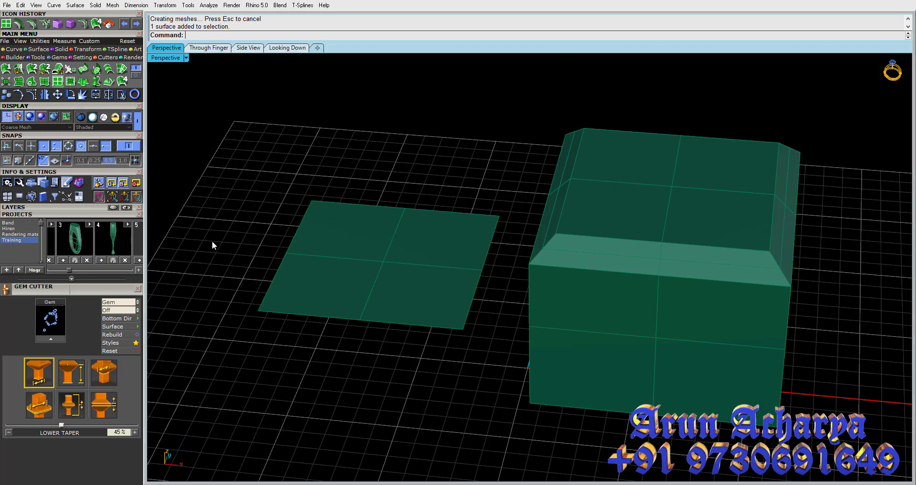
{"action": "right_click_drag", "start_coordinate": [212, 241], "coordinate": [291, 231]}
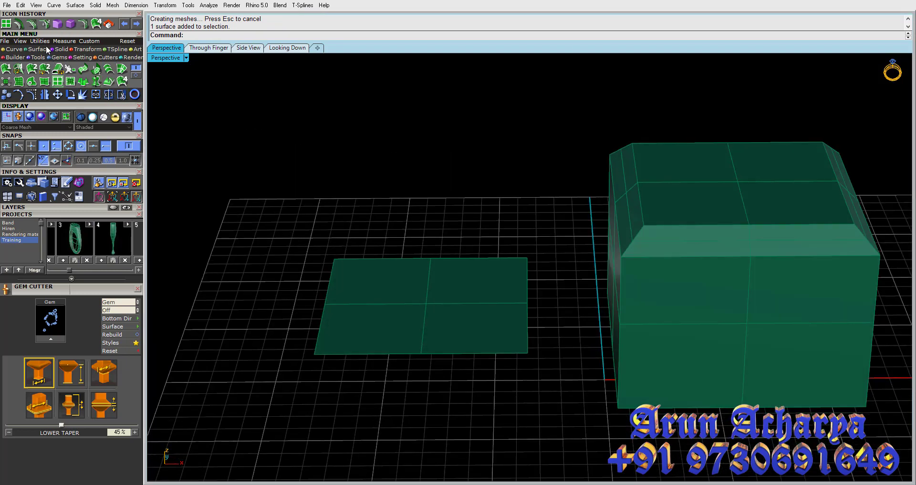
{"action": "left_click", "coordinate": [61, 49]}
Step: Create a sphere below the grid by placing its centre and size
{"action": "left_click", "coordinate": [31, 81]}
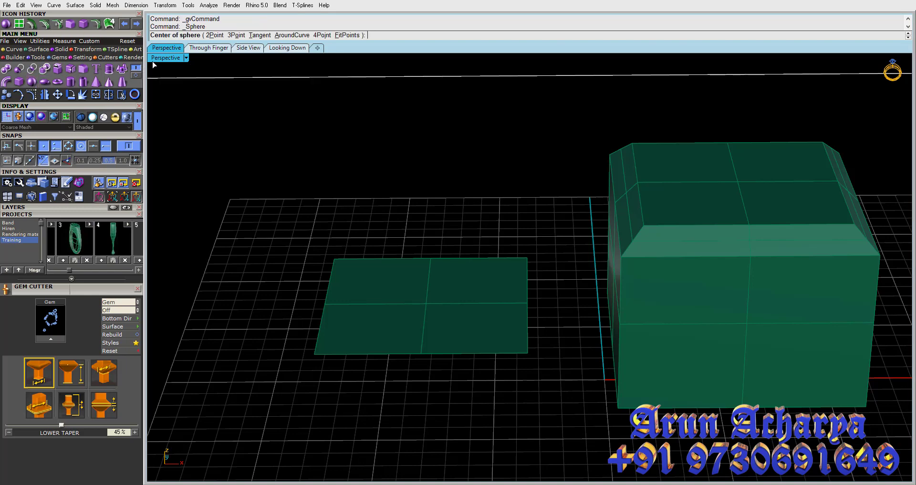
{"action": "left_click", "coordinate": [353, 404]}
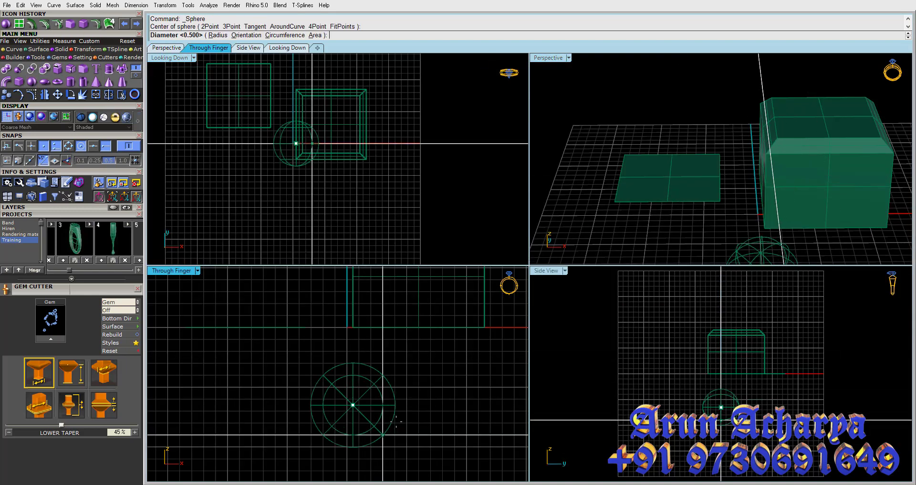
{"action": "left_click", "coordinate": [395, 405]}
Step: Draw a four-point interpolated curve running down through the sphere
{"action": "left_click", "coordinate": [13, 49]}
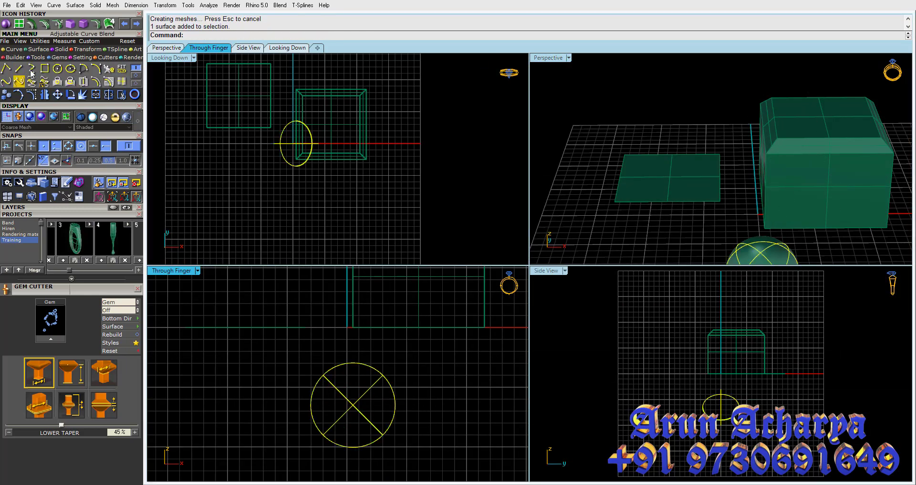
{"action": "left_click", "coordinate": [45, 68]}
{"action": "left_click", "coordinate": [31, 68]}
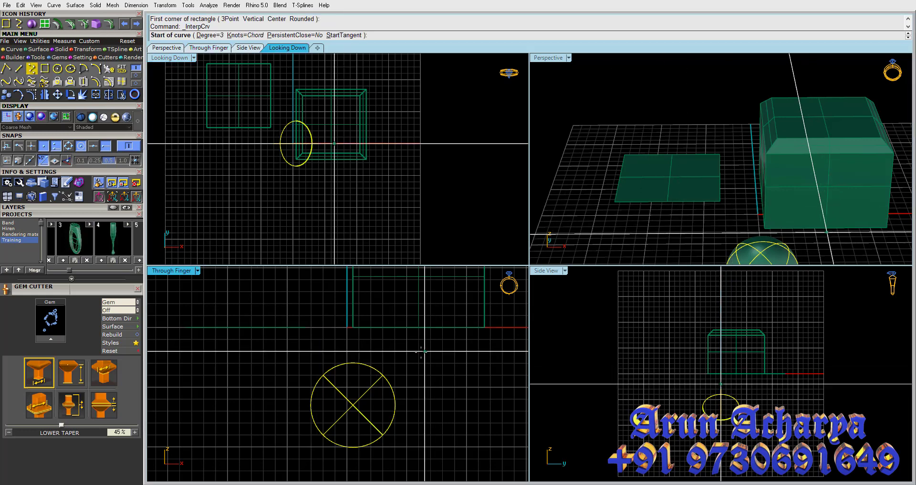
{"action": "left_click", "coordinate": [407, 357]}
{"action": "left_click", "coordinate": [371, 399]}
{"action": "left_click", "coordinate": [383, 431]}
{"action": "left_click", "coordinate": [353, 464]}
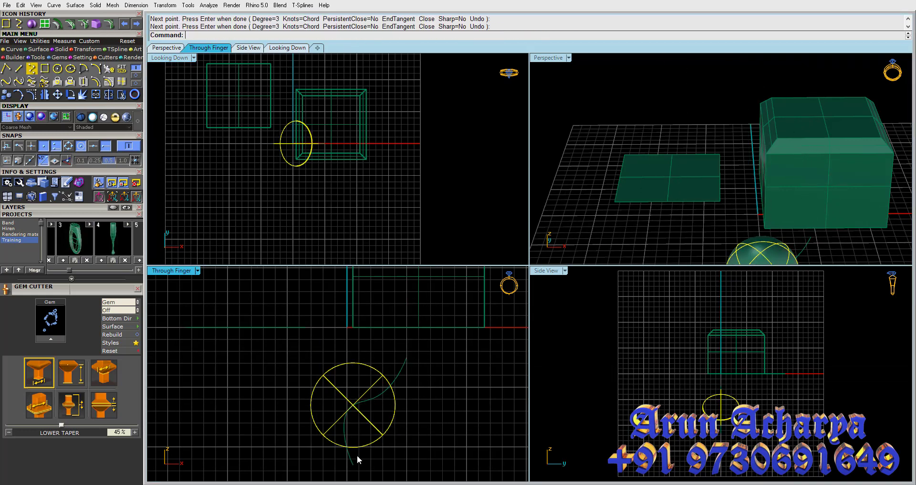
{"action": "key", "text": "Return"}
Step: Trim the sphere with the curve and maximise the Perspective view to inspect it
{"action": "left_click", "coordinate": [122, 94]}
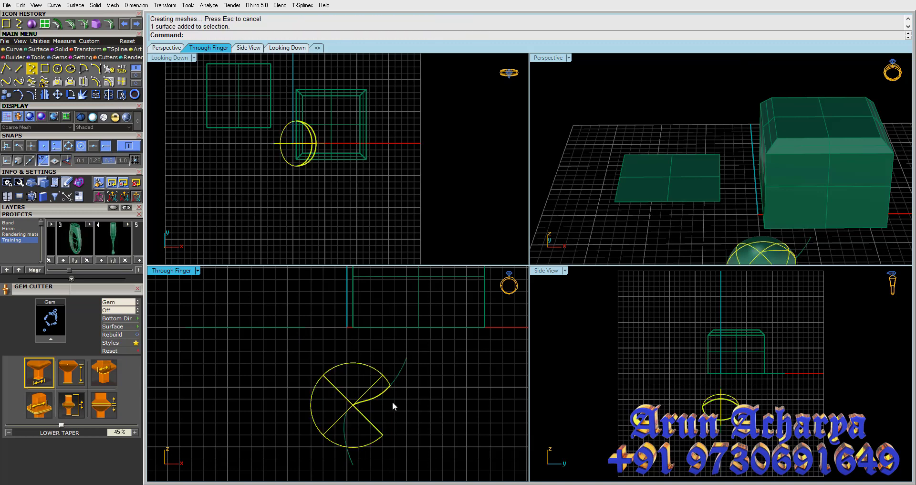
{"action": "key", "text": "Return"}
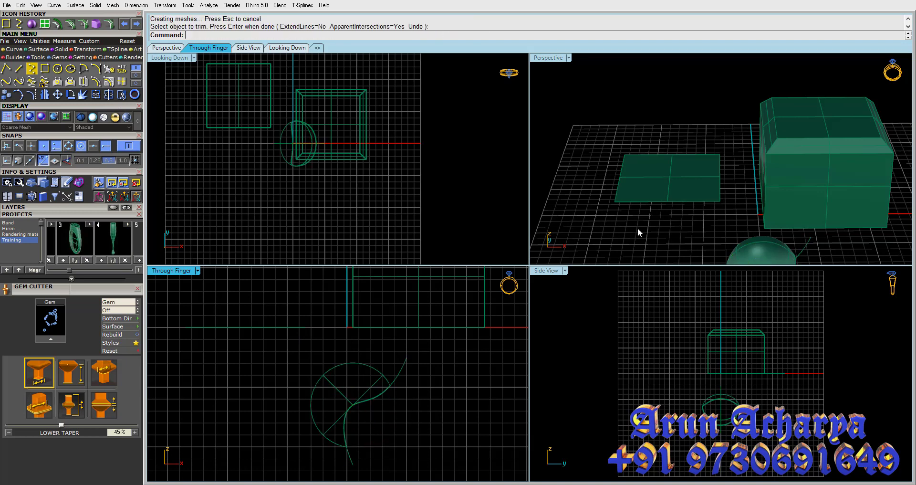
{"action": "double_click", "coordinate": [549, 58]}
{"action": "right_click_drag", "start_coordinate": [549, 76], "coordinate": [583, 301]}
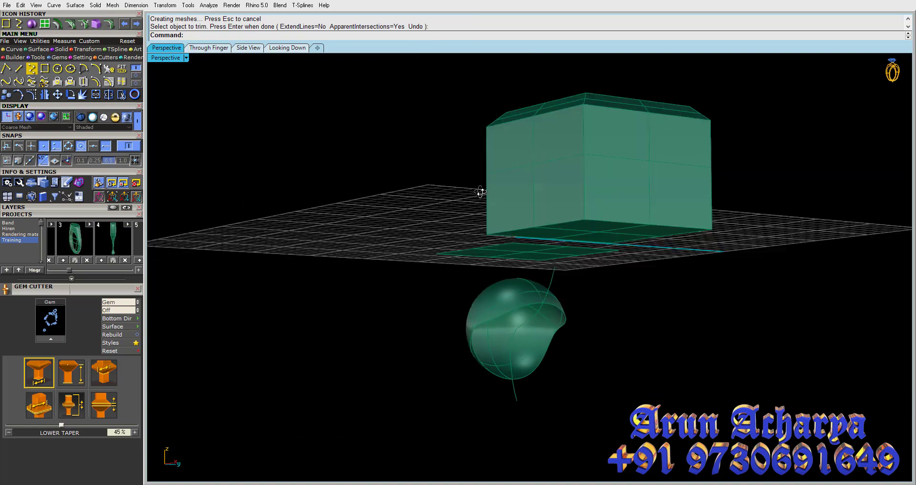
{"action": "left_click", "coordinate": [583, 300]}
{"action": "scroll", "coordinate": [445, 179], "scroll_direction": "up", "scroll_amount": 2}
Step: Select the chamfered box on its own, leaving the flat plane unselected
{"action": "left_click", "coordinate": [445, 179]}
{"action": "scroll", "coordinate": [459, 186], "scroll_direction": "down", "scroll_amount": 2}
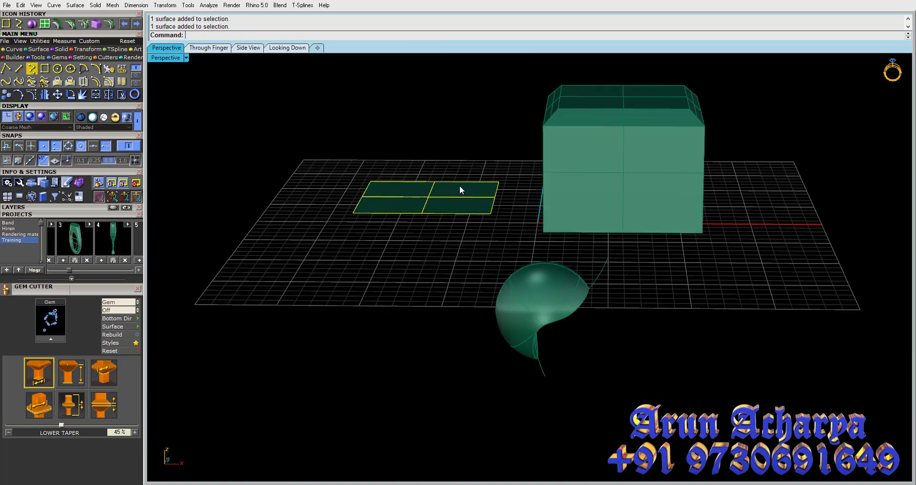
{"action": "left_click", "coordinate": [576, 196]}
{"action": "right_click_drag", "start_coordinate": [543, 198], "coordinate": [550, 214]}
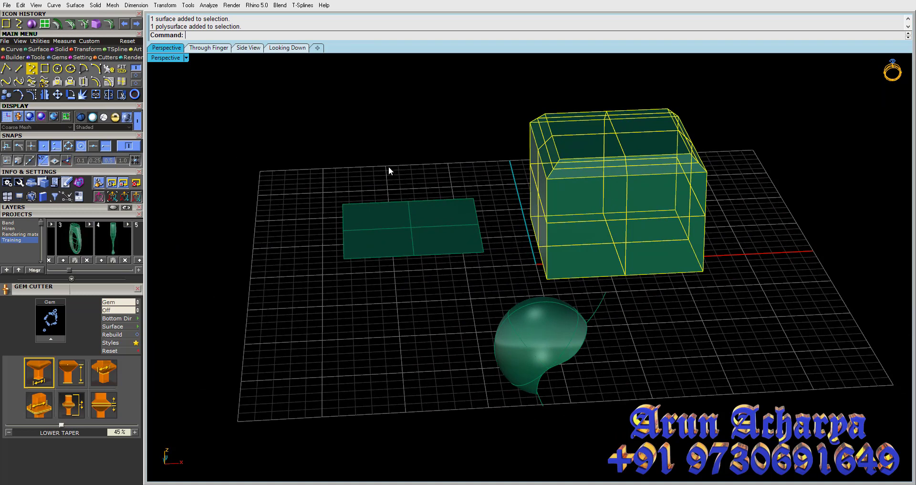
{"action": "left_click", "coordinate": [406, 161]}
{"action": "left_click", "coordinate": [404, 231]}
{"action": "left_click", "coordinate": [396, 181]}
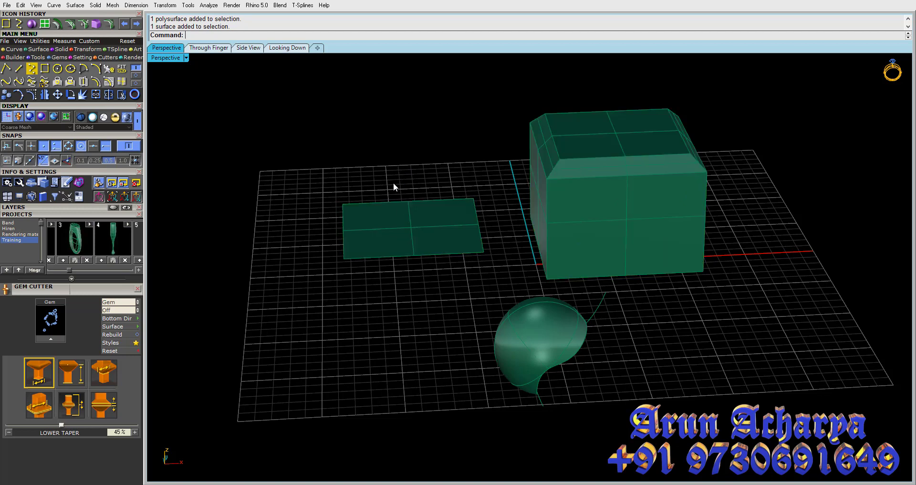
{"action": "left_click_drag", "start_coordinate": [380, 212], "coordinate": [381, 213]}
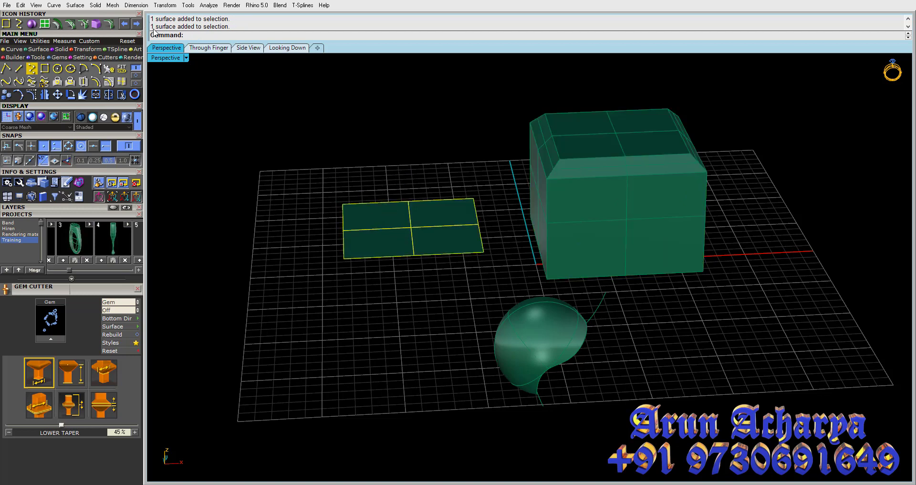
{"action": "left_click", "coordinate": [365, 124]}
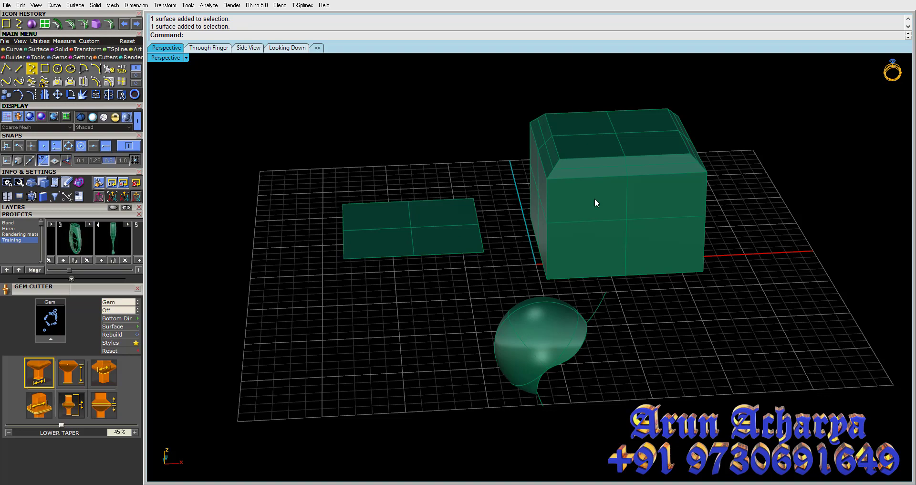
{"action": "mouse_move", "coordinate": [595, 199]}
{"action": "right_mouse_down"}
{"action": "mouse_move", "coordinate": [464, 199]}
{"action": "mouse_move", "coordinate": [459, 182]}
{"action": "mouse_move", "coordinate": [451, 202]}
{"action": "mouse_move", "coordinate": [497, 204]}
{"action": "mouse_move", "coordinate": [496, 164]}
{"action": "right_mouse_up"}
{"action": "left_click", "coordinate": [496, 164]}
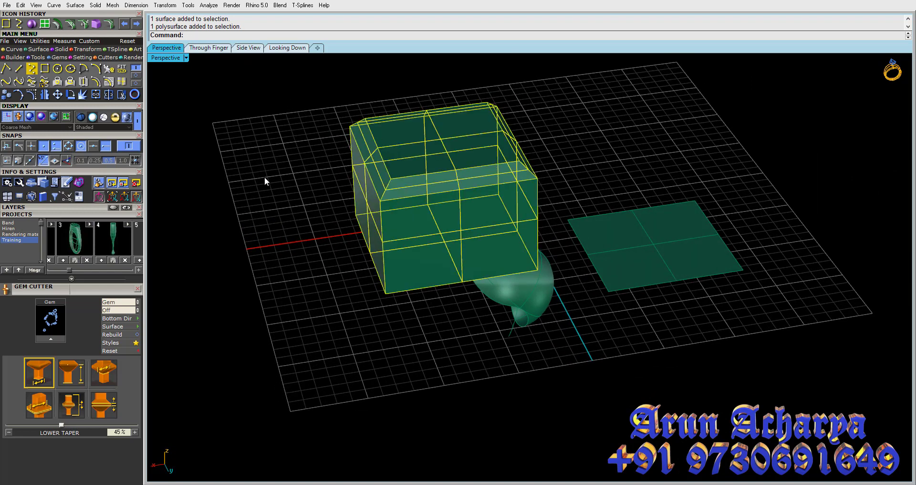
{"action": "mouse_move", "coordinate": [380, 194]}
{"action": "right_mouse_down"}
{"action": "mouse_move", "coordinate": [491, 221]}
{"action": "mouse_move", "coordinate": [463, 270]}
{"action": "mouse_move", "coordinate": [467, 231]}
{"action": "mouse_move", "coordinate": [453, 215]}
{"action": "right_mouse_up"}
Step: Explode the box into faces and select its top, chamfer strips and side faces
{"action": "left_click", "coordinate": [82, 95]}
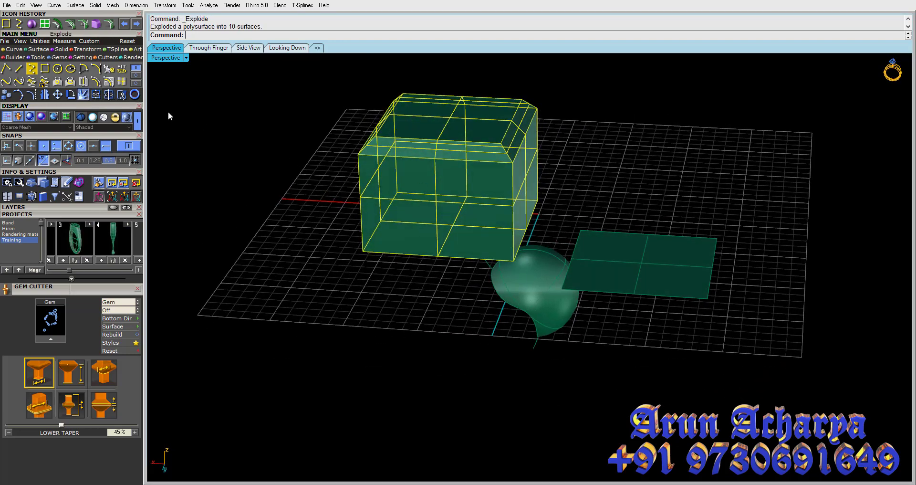
{"action": "right_click_drag", "start_coordinate": [342, 154], "coordinate": [410, 154]}
{"action": "left_click", "coordinate": [411, 154]}
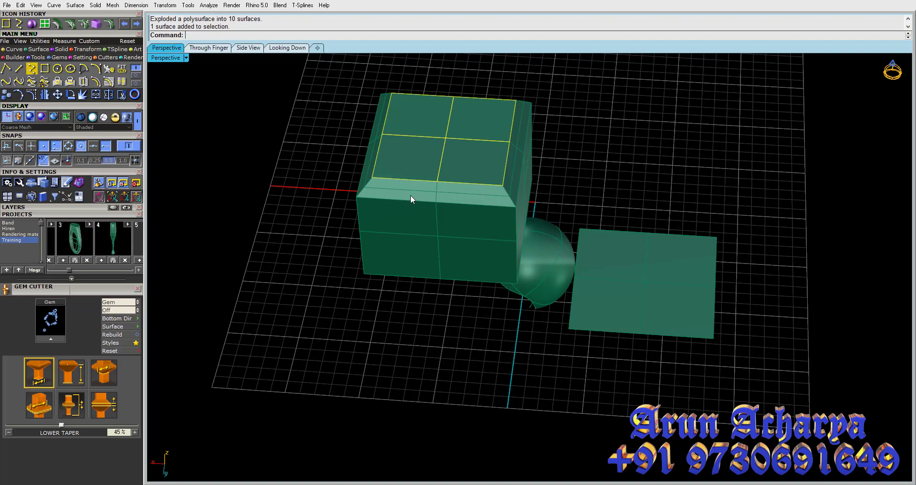
{"action": "left_click", "coordinate": [410, 195]}
{"action": "mouse_move", "coordinate": [370, 183]}
{"action": "right_mouse_down"}
{"action": "mouse_move", "coordinate": [396, 211]}
{"action": "mouse_move", "coordinate": [543, 273]}
{"action": "mouse_move", "coordinate": [606, 229]}
{"action": "mouse_move", "coordinate": [529, 274]}
{"action": "mouse_move", "coordinate": [491, 240]}
{"action": "mouse_move", "coordinate": [428, 213]}
{"action": "mouse_move", "coordinate": [466, 117]}
{"action": "right_mouse_up"}
{"action": "left_click", "coordinate": [382, 210]}
{"action": "left_click", "coordinate": [557, 219]}
{"action": "left_click", "coordinate": [618, 249]}
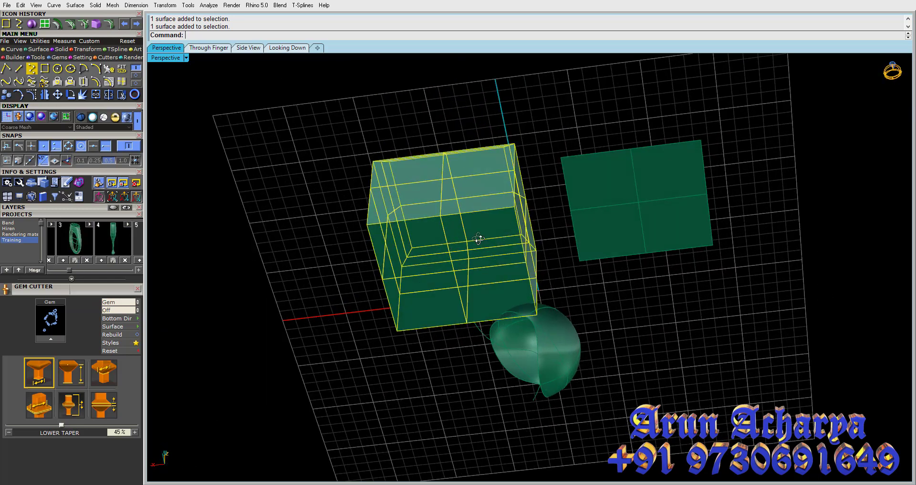
{"action": "mouse_move", "coordinate": [477, 237]}
{"action": "right_mouse_down"}
{"action": "mouse_move", "coordinate": [477, 322]}
{"action": "mouse_move", "coordinate": [442, 258]}
{"action": "mouse_move", "coordinate": [475, 134]}
{"action": "right_mouse_up"}
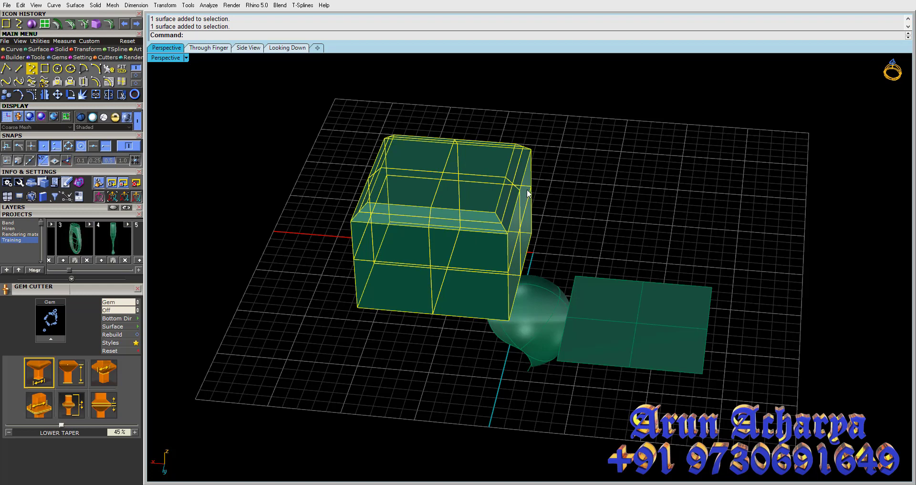
Step: Undo the explode to restore the solid box, then pick the bent surface
{"action": "key", "text": "ctrl+z"}
{"action": "mouse_move", "coordinate": [508, 238]}
{"action": "right_mouse_down", "text": "shift"}
{"action": "mouse_move", "coordinate": [524, 222]}
{"action": "mouse_move", "coordinate": [504, 210]}
{"action": "right_mouse_up", "text": "shift"}
{"action": "left_click", "coordinate": [486, 209]}
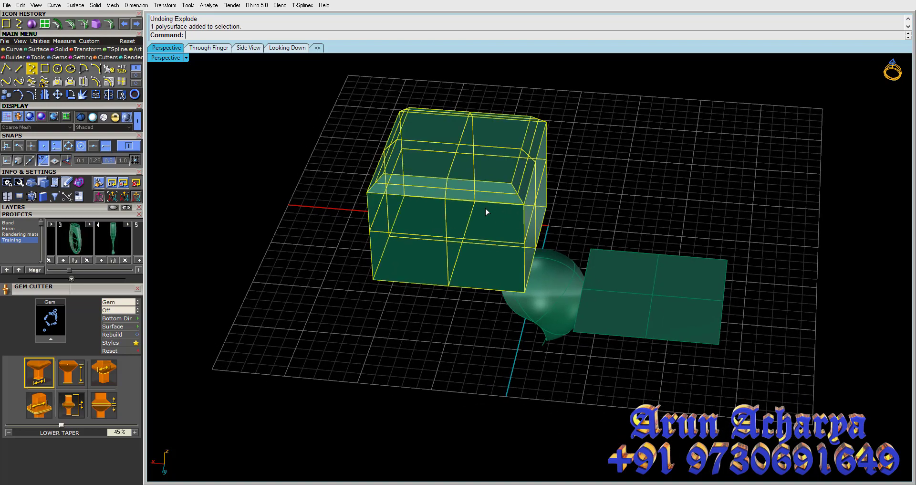
{"action": "mouse_move", "coordinate": [603, 236]}
{"action": "right_mouse_down"}
{"action": "mouse_move", "coordinate": [570, 327]}
{"action": "mouse_move", "coordinate": [536, 262]}
{"action": "mouse_move", "coordinate": [455, 234]}
{"action": "mouse_move", "coordinate": [454, 254]}
{"action": "mouse_move", "coordinate": [447, 218]}
{"action": "mouse_move", "coordinate": [401, 241]}
{"action": "mouse_move", "coordinate": [487, 219]}
{"action": "right_mouse_up"}
{"action": "left_click", "coordinate": [536, 262]}
{"action": "key", "text": "Escape"}
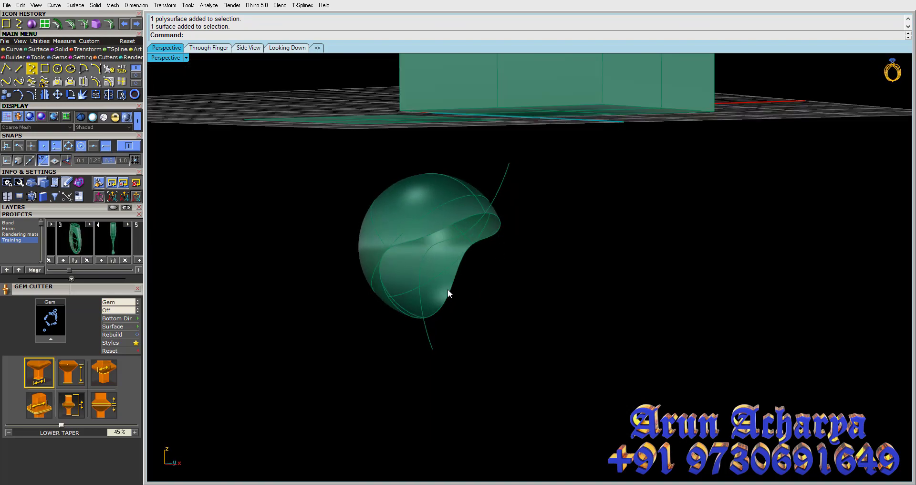
Step: Select the bent surface and start OffsetSrf with a distance of 1
{"action": "right_click_drag", "start_coordinate": [460, 274], "coordinate": [509, 194]}
{"action": "left_click", "coordinate": [454, 197]}
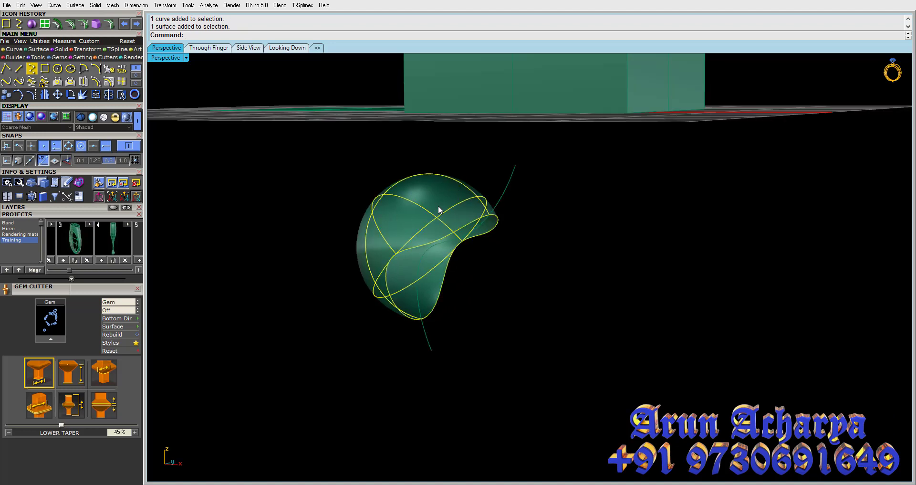
{"action": "right_click_drag", "start_coordinate": [439, 210], "coordinate": [458, 288]}
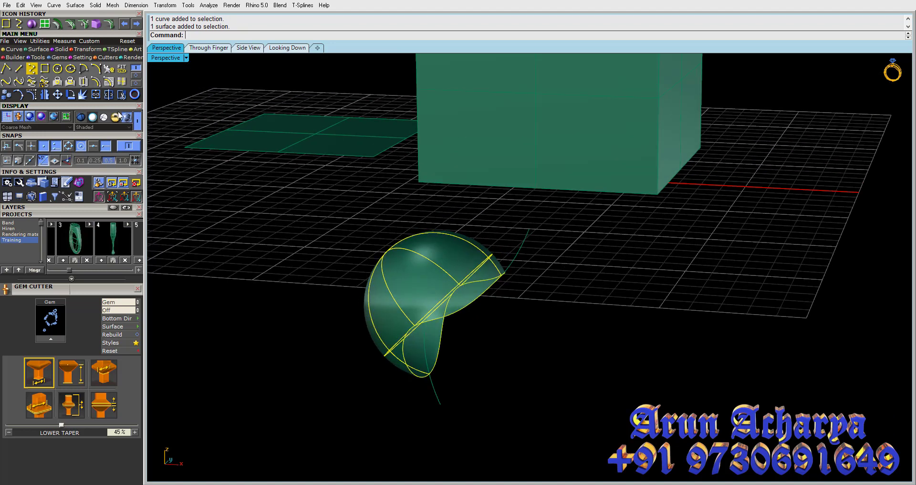
{"action": "left_click", "coordinate": [40, 49]}
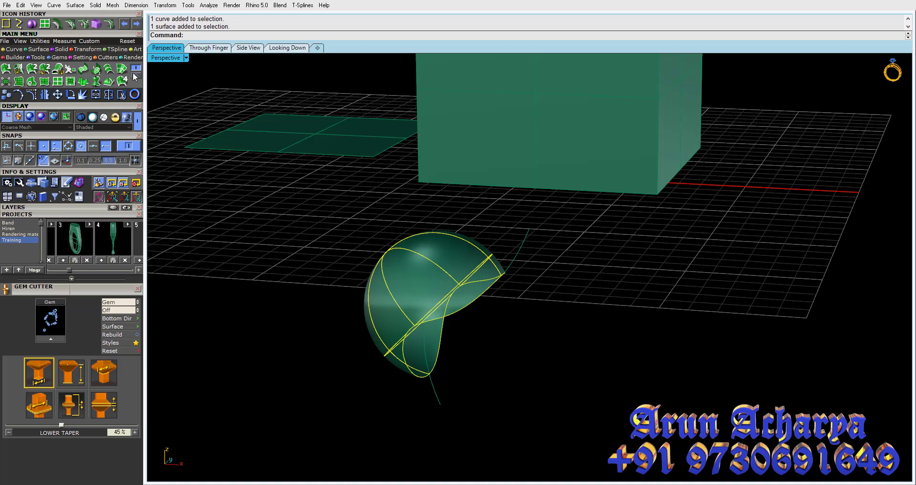
{"action": "left_click", "coordinate": [58, 70]}
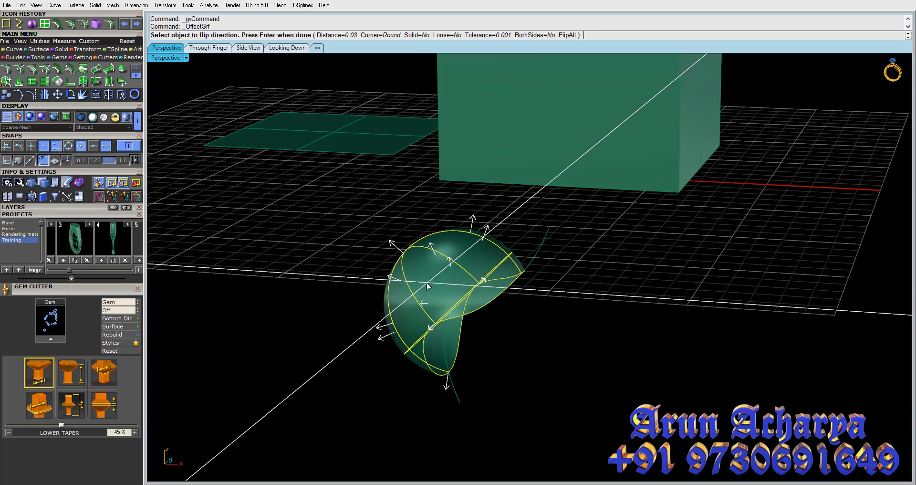
{"action": "mouse_move", "coordinate": [427, 286]}
{"action": "right_mouse_down"}
{"action": "mouse_move", "coordinate": [401, 231]}
{"action": "mouse_move", "coordinate": [406, 257]}
{"action": "right_mouse_up"}
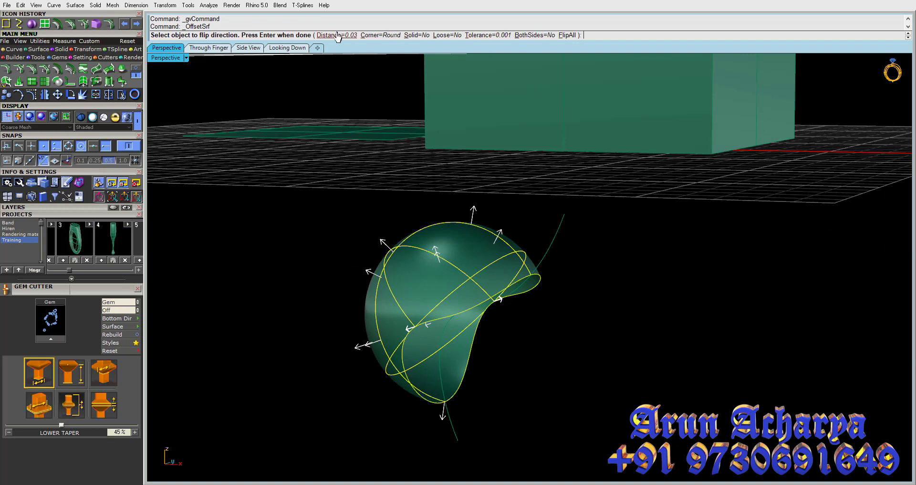
{"action": "right_click_drag", "start_coordinate": [492, 248], "coordinate": [492, 239]}
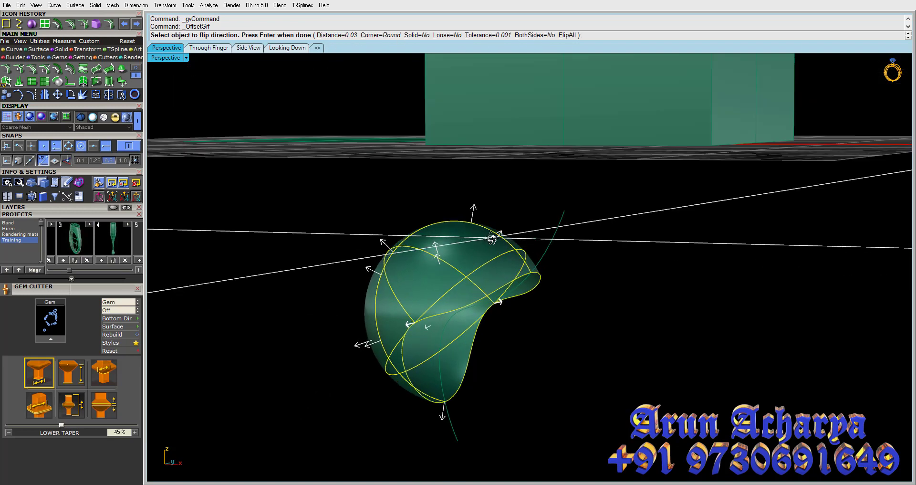
{"action": "type", "text": "1"}
{"action": "key", "text": "Return"}
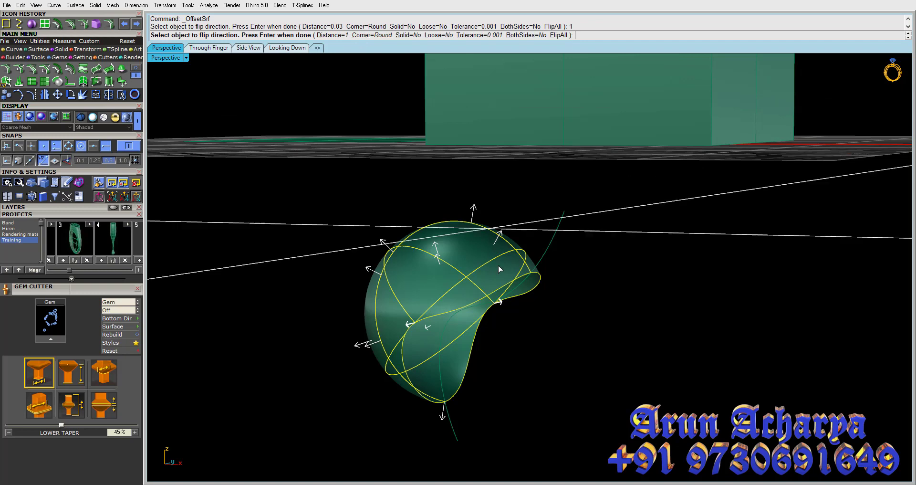
{"action": "key", "text": "Down"}
{"action": "key", "text": "Down"}
{"action": "key", "text": "Down"}
Step: Set Solid=Yes and BothSides=Yes, create the thick offset shell and inspect it
{"action": "left_click", "coordinate": [367, 36]}
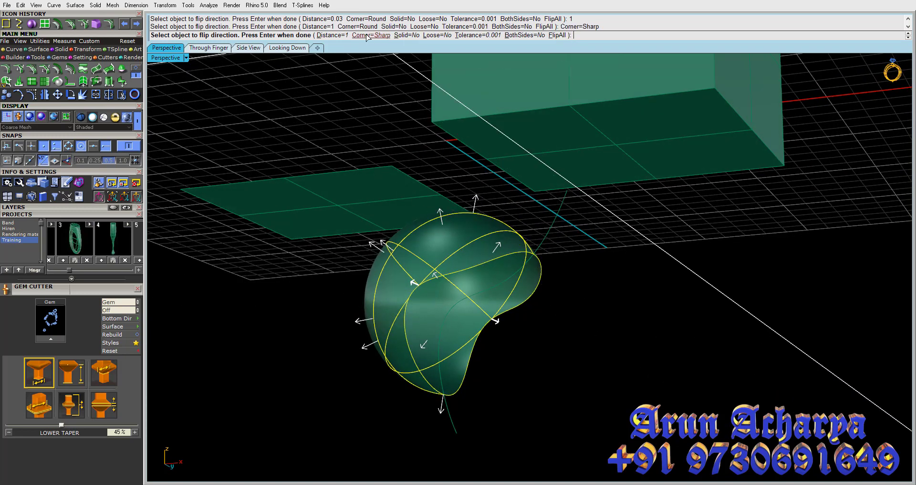
{"action": "left_click", "coordinate": [367, 36]}
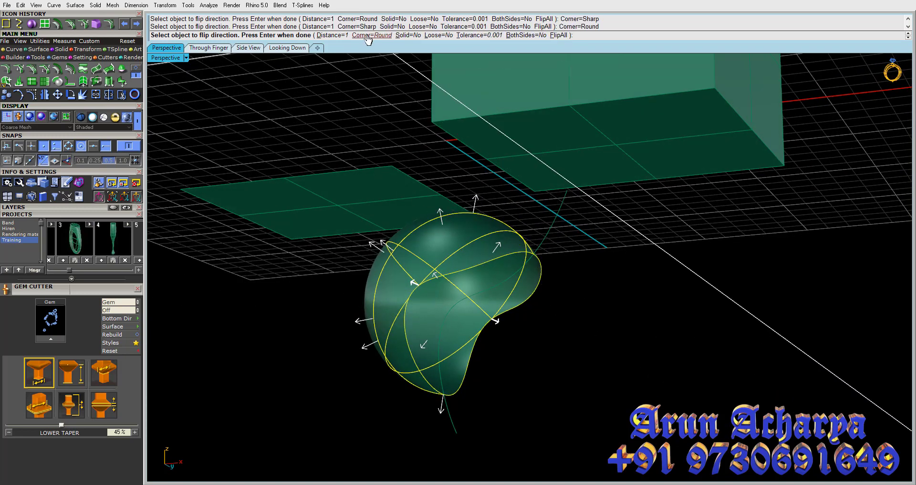
{"action": "left_click", "coordinate": [410, 36]}
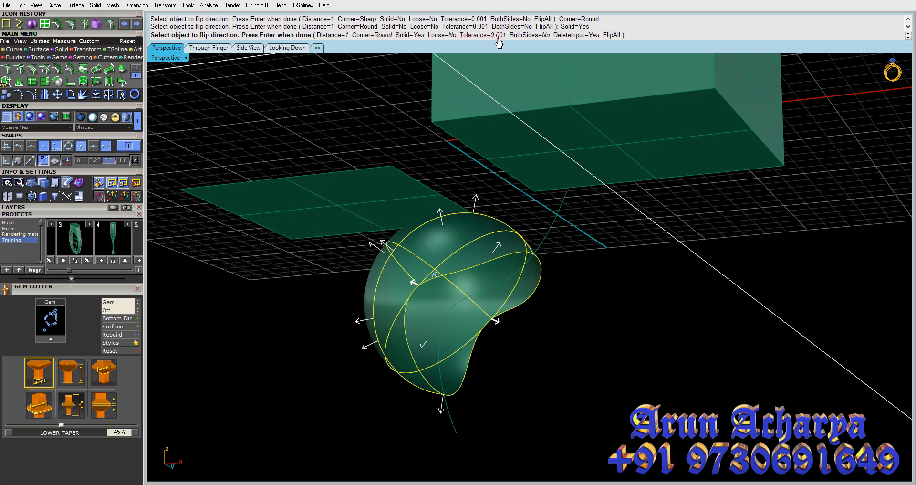
{"action": "left_click", "coordinate": [524, 36]}
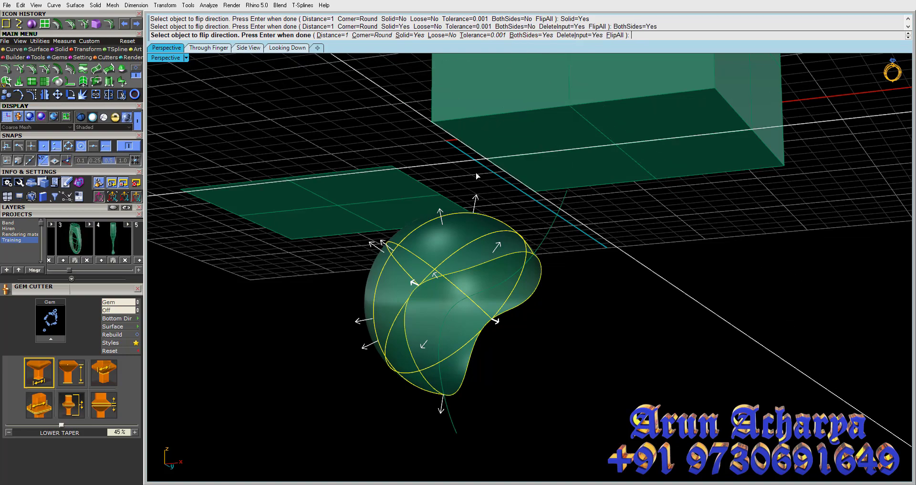
{"action": "mouse_move", "coordinate": [430, 153]}
{"action": "right_mouse_down"}
{"action": "mouse_move", "coordinate": [411, 167]}
{"action": "mouse_move", "coordinate": [463, 135]}
{"action": "right_mouse_up"}
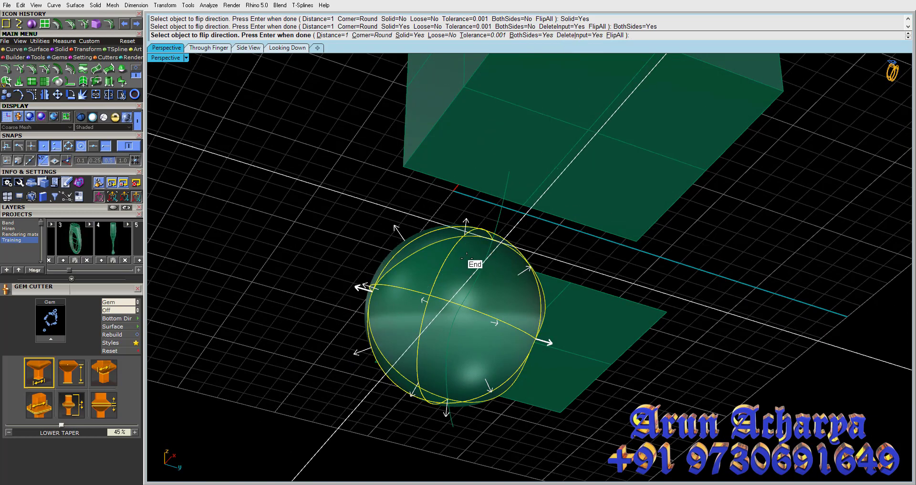
{"action": "scroll", "coordinate": [528, 245], "scroll_direction": "up", "scroll_amount": 4}
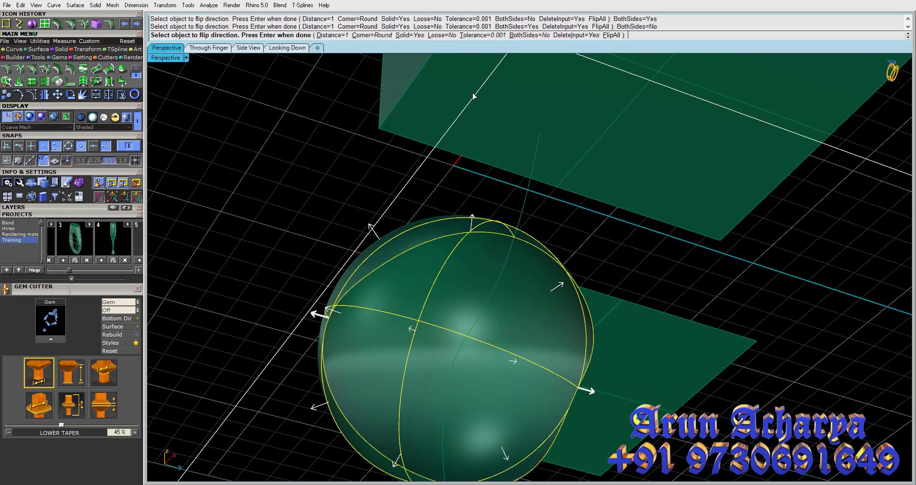
{"action": "key", "text": "Return"}
{"action": "right_click_drag", "start_coordinate": [313, 208], "coordinate": [361, 238]}
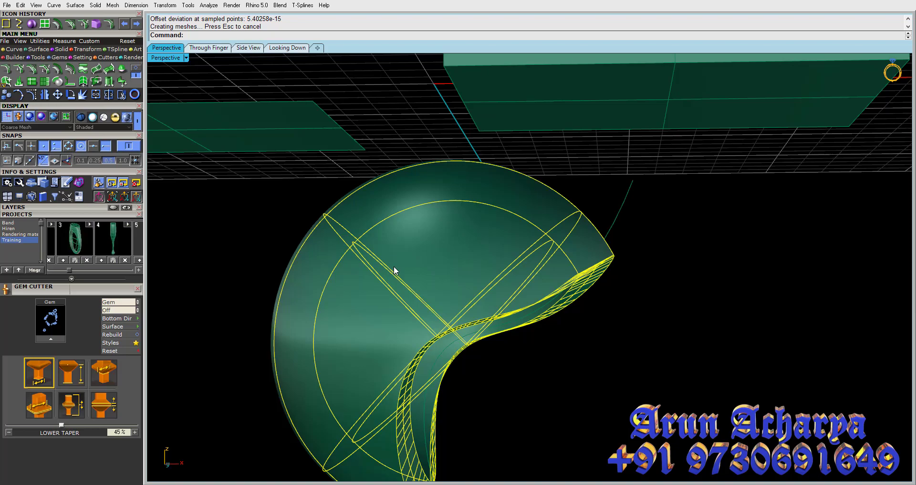
{"action": "right_click_drag", "start_coordinate": [393, 270], "coordinate": [354, 270]}
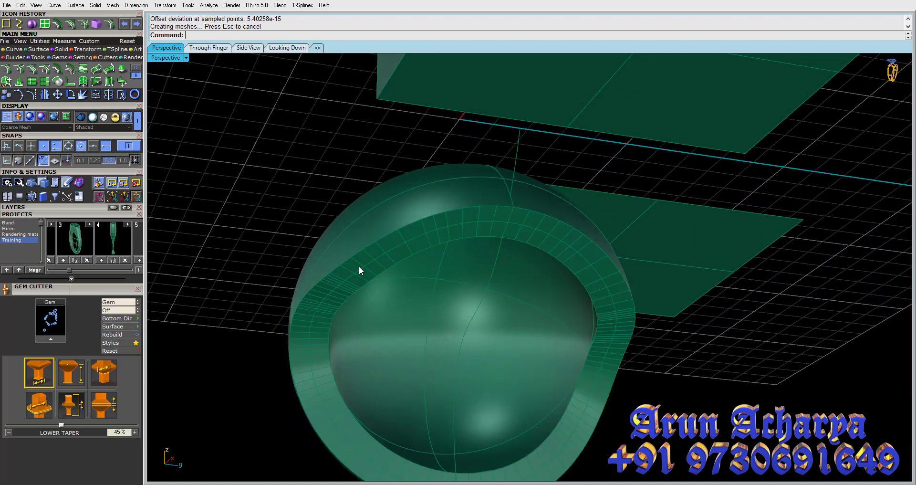
{"action": "mouse_move", "coordinate": [359, 267]}
{"action": "right_mouse_down"}
{"action": "mouse_move", "coordinate": [537, 278]}
{"action": "mouse_move", "coordinate": [398, 252]}
{"action": "mouse_move", "coordinate": [491, 293]}
{"action": "mouse_move", "coordinate": [467, 273]}
{"action": "mouse_move", "coordinate": [426, 261]}
{"action": "right_mouse_up"}
{"action": "left_click", "coordinate": [404, 266]}
{"action": "key", "text": "ctrl+h"}
{"action": "left_click", "coordinate": [425, 262]}
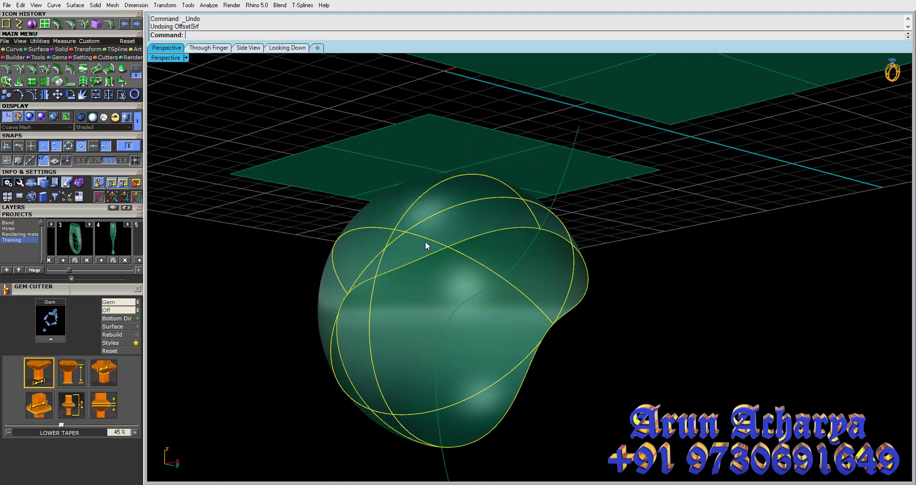
{"action": "left_click", "coordinate": [416, 35]}
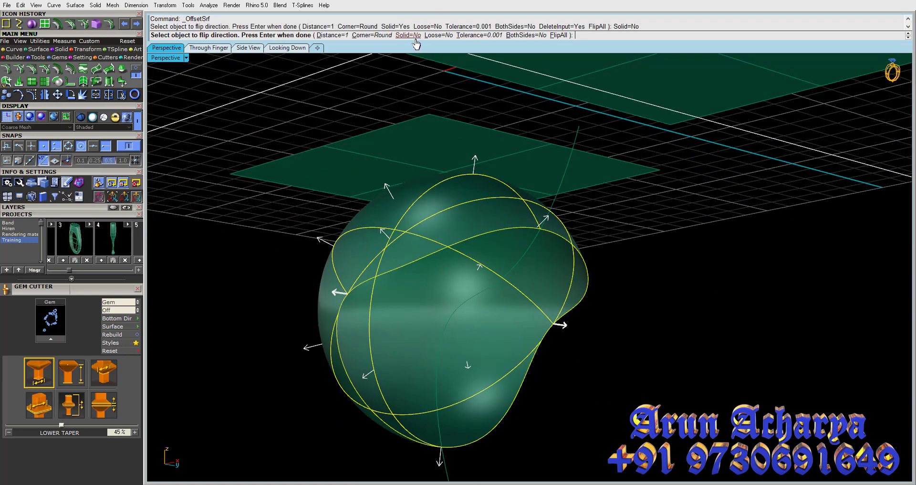
{"action": "key", "text": "Return"}
{"action": "scroll", "coordinate": [622, 253], "scroll_direction": "up", "scroll_amount": 2}
{"action": "mouse_move", "coordinate": [621, 208]}
{"action": "right_mouse_down"}
{"action": "mouse_move", "coordinate": [605, 228]}
{"action": "mouse_move", "coordinate": [612, 270]}
{"action": "right_mouse_up"}
{"action": "left_click", "coordinate": [574, 252]}
{"action": "left_click", "coordinate": [680, 295]}
{"action": "right_click_drag", "start_coordinate": [680, 295], "coordinate": [645, 303]}
{"action": "key", "text": "ctrl+z"}
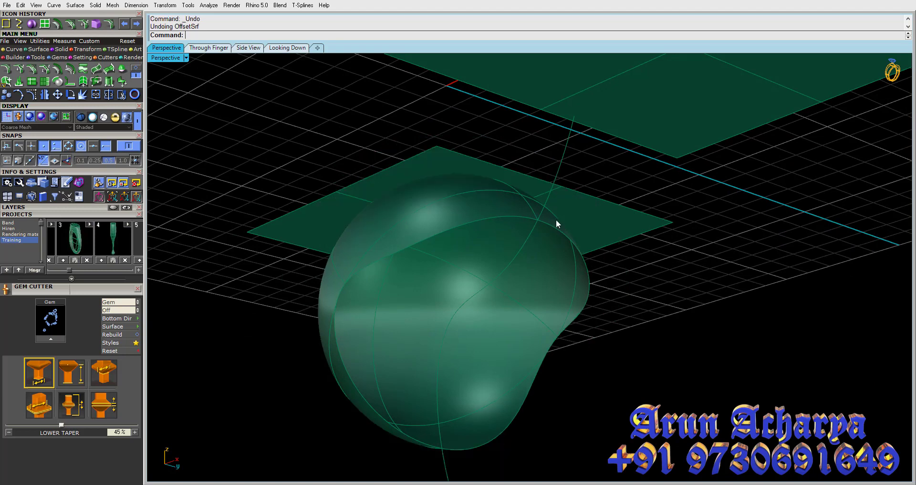
{"action": "left_click", "coordinate": [539, 216]}
{"action": "left_click", "coordinate": [57, 69]}
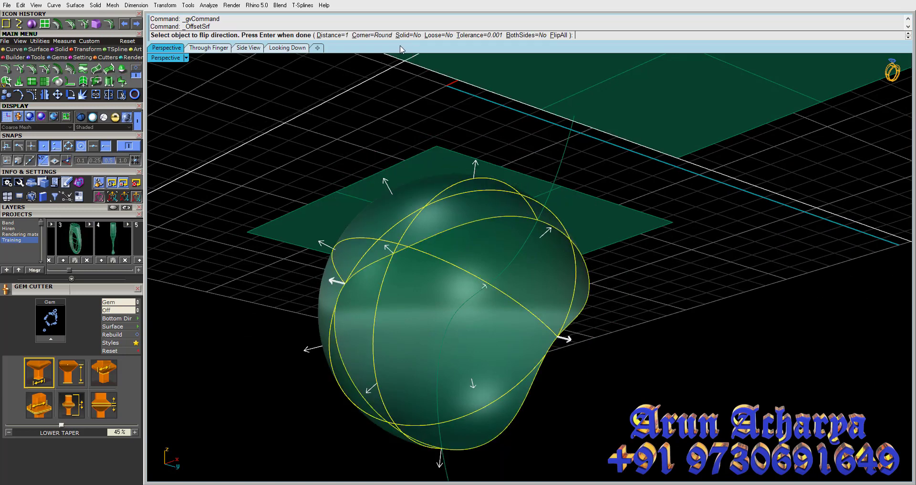
{"action": "left_click", "coordinate": [408, 34]}
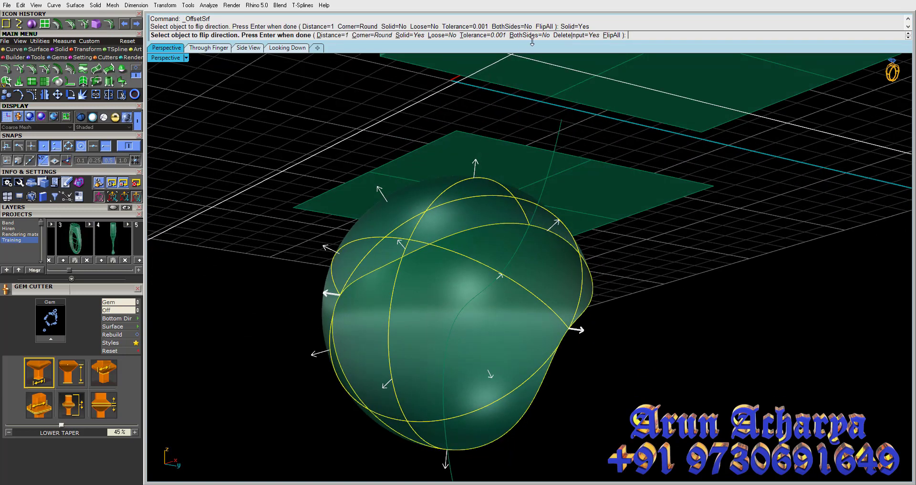
{"action": "left_click", "coordinate": [532, 34]}
{"action": "key", "text": "Return"}
{"action": "mouse_move", "coordinate": [674, 268]}
{"action": "right_mouse_down"}
{"action": "mouse_move", "coordinate": [682, 223]}
{"action": "mouse_move", "coordinate": [718, 270]}
{"action": "mouse_move", "coordinate": [578, 274]}
{"action": "right_mouse_up"}
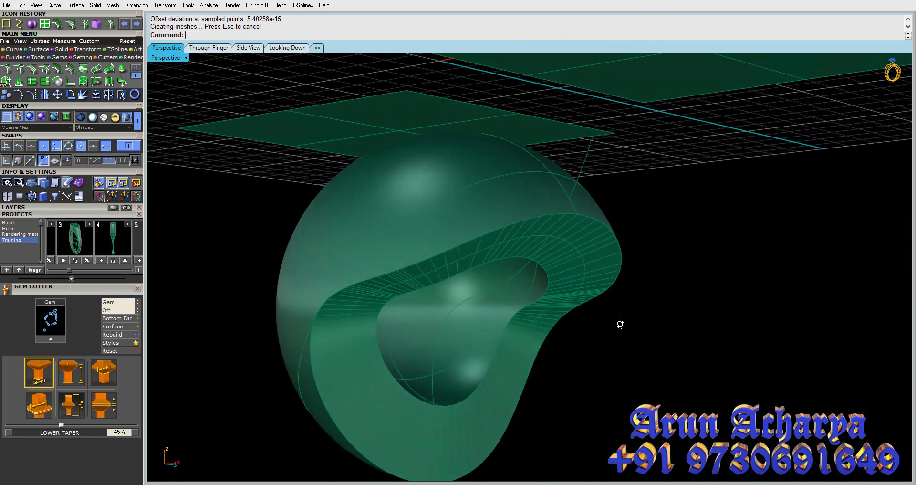
{"action": "left_click", "coordinate": [578, 274]}
{"action": "left_click", "coordinate": [663, 299]}
{"action": "mouse_move", "coordinate": [663, 300]}
{"action": "right_mouse_down"}
{"action": "mouse_move", "coordinate": [611, 239]}
{"action": "mouse_move", "coordinate": [618, 276]}
{"action": "mouse_move", "coordinate": [692, 324]}
{"action": "mouse_move", "coordinate": [469, 250]}
{"action": "mouse_move", "coordinate": [485, 296]}
{"action": "right_mouse_up"}
{"action": "key", "text": "ctrl+z"}
{"action": "mouse_move", "coordinate": [448, 249]}
{"action": "right_mouse_down"}
{"action": "mouse_move", "coordinate": [493, 321]}
{"action": "mouse_move", "coordinate": [495, 303]}
{"action": "right_mouse_up"}
{"action": "left_click_drag", "start_coordinate": [495, 303], "coordinate": [432, 219]}
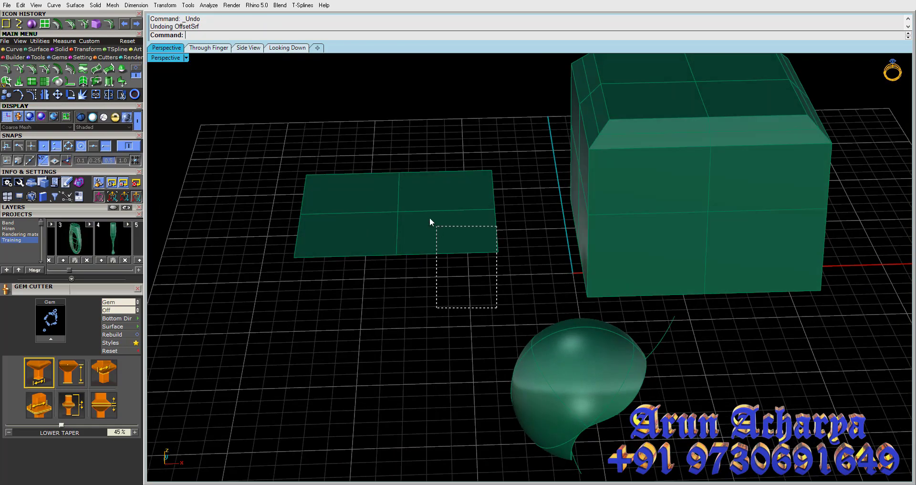
{"action": "left_click", "coordinate": [57, 69]}
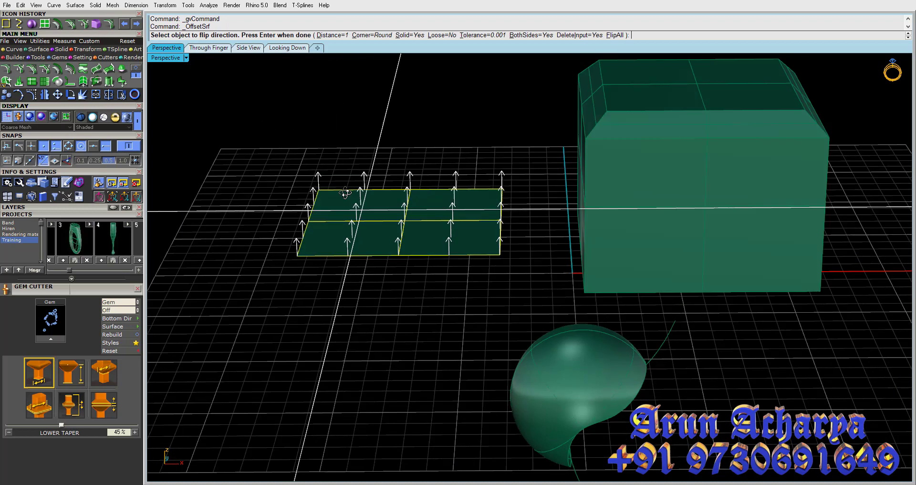
{"action": "right_click_drag", "start_coordinate": [317, 191], "coordinate": [359, 42]}
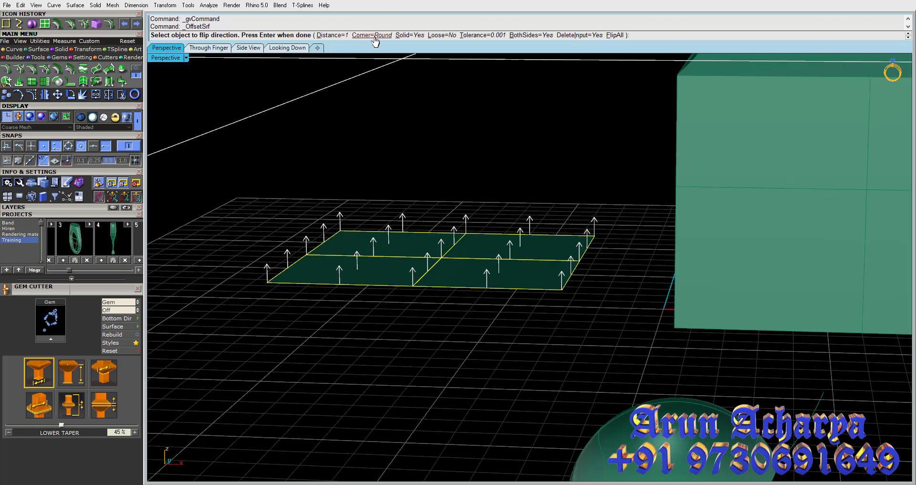
{"action": "right_click_drag", "start_coordinate": [410, 205], "coordinate": [424, 186]}
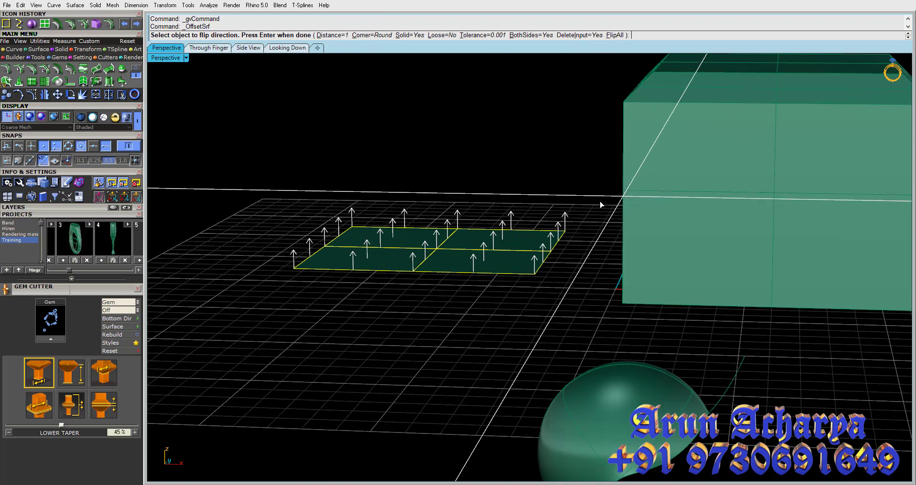
{"action": "right_click_drag", "start_coordinate": [600, 204], "coordinate": [576, 182]}
{"action": "key", "text": "Return"}
{"action": "left_click", "coordinate": [582, 143]}
{"action": "left_click", "coordinate": [500, 170]}
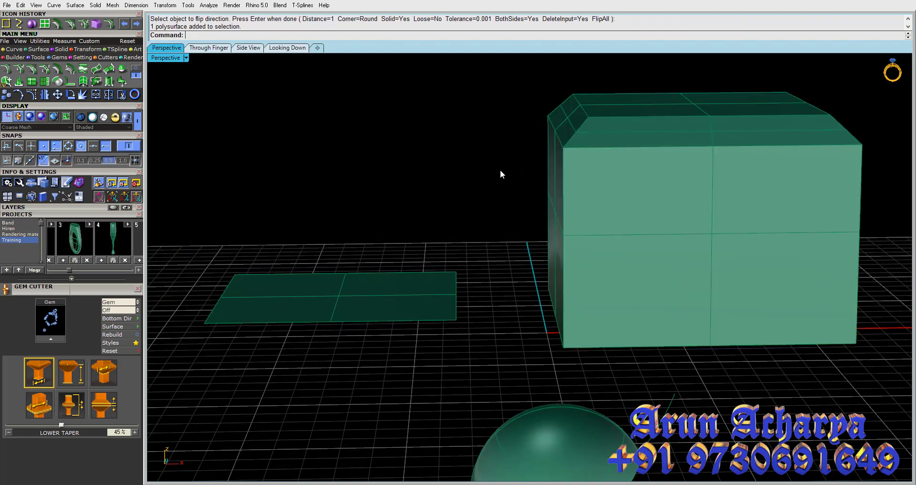
{"action": "left_click", "coordinate": [618, 165]}
Step: Delete the box's flat bottom face, leaving an open-bottomed shell, then reselect the box
{"action": "right_click_drag", "start_coordinate": [574, 176], "coordinate": [495, 184]}
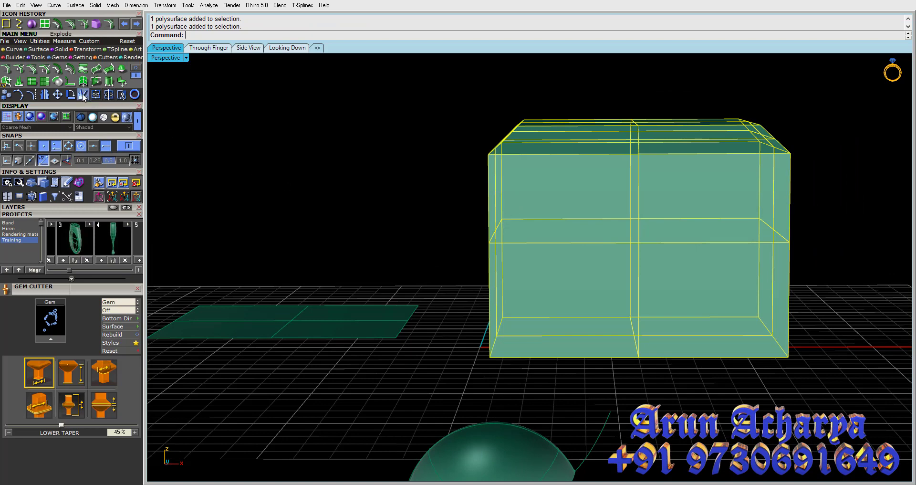
{"action": "mouse_move", "coordinate": [376, 191]}
{"action": "right_mouse_down"}
{"action": "mouse_move", "coordinate": [528, 231]}
{"action": "mouse_move", "coordinate": [591, 273]}
{"action": "right_mouse_up"}
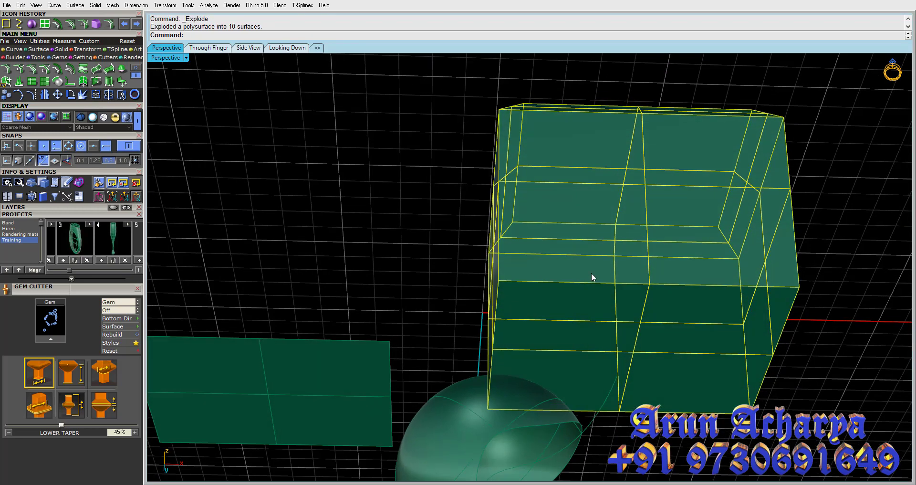
{"action": "left_click", "coordinate": [643, 353], "text": "ctrl"}
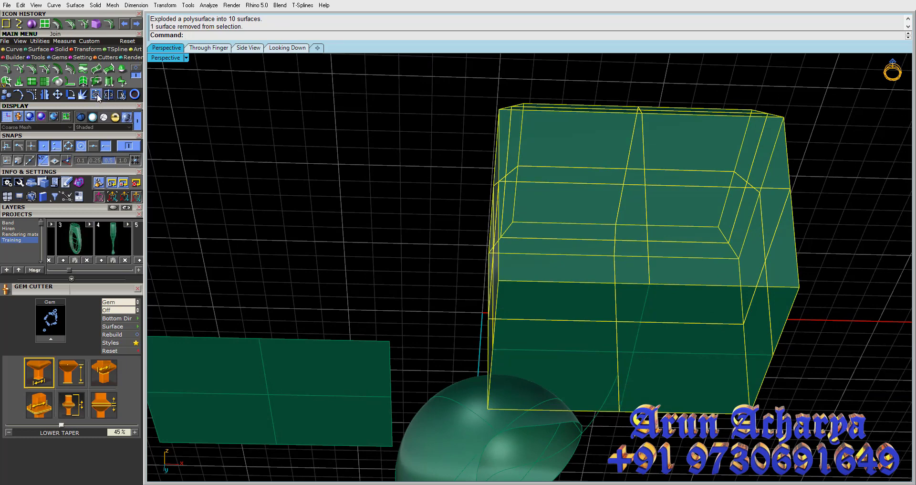
{"action": "left_click", "coordinate": [700, 387], "text": "ctrl+shift"}
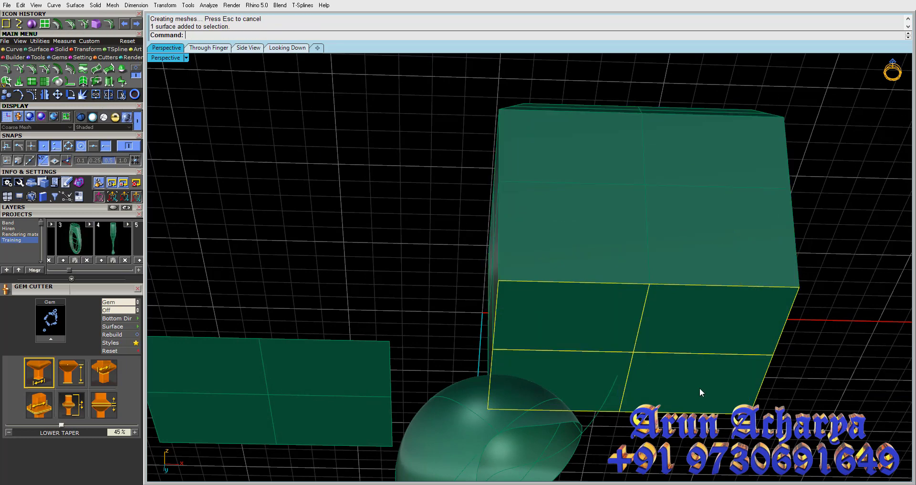
{"action": "key", "text": "Delete"}
{"action": "mouse_move", "coordinate": [640, 328]}
{"action": "right_mouse_down"}
{"action": "mouse_move", "coordinate": [603, 279]}
{"action": "mouse_move", "coordinate": [596, 342]}
{"action": "mouse_move", "coordinate": [595, 231]}
{"action": "mouse_move", "coordinate": [563, 259]}
{"action": "mouse_move", "coordinate": [651, 246]}
{"action": "mouse_move", "coordinate": [654, 258]}
{"action": "mouse_move", "coordinate": [630, 270]}
{"action": "mouse_move", "coordinate": [622, 254]}
{"action": "mouse_move", "coordinate": [600, 259]}
{"action": "mouse_move", "coordinate": [595, 216]}
{"action": "right_mouse_up"}
{"action": "left_click", "coordinate": [602, 279]}
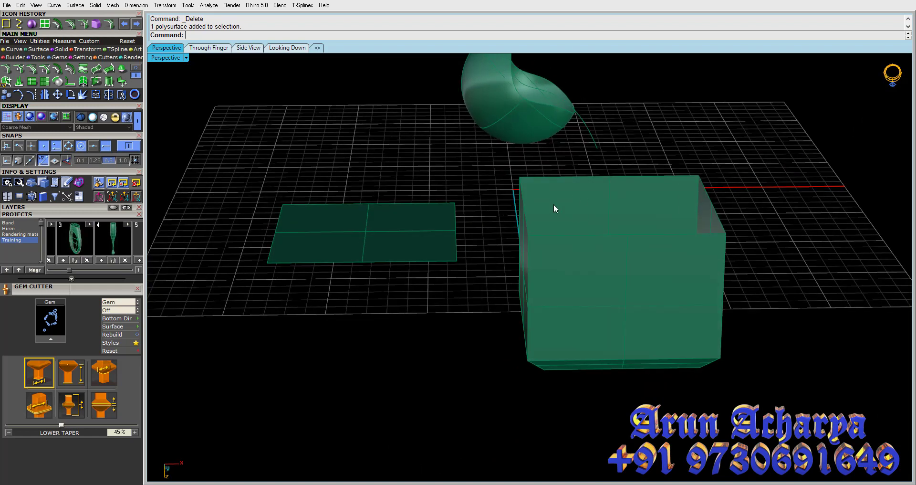
{"action": "right_click_drag", "start_coordinate": [629, 273], "coordinate": [629, 286], "text": "shift"}
{"action": "left_click", "coordinate": [629, 292]}
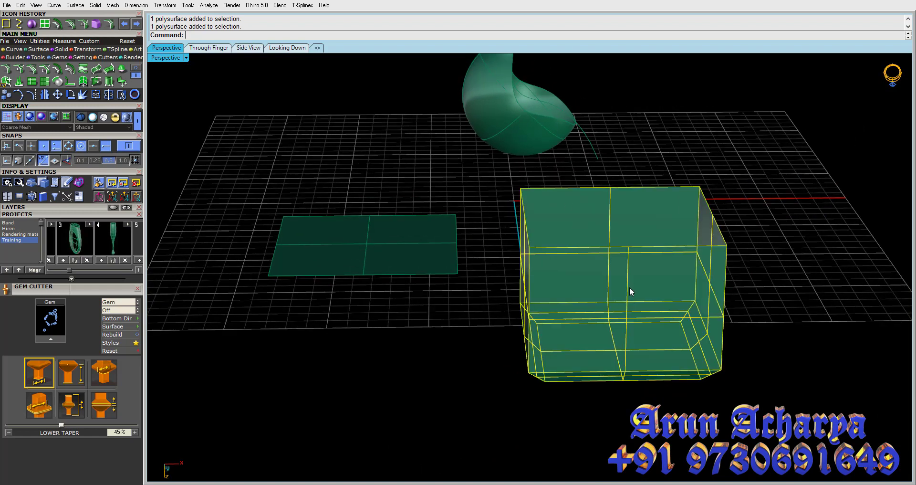
{"action": "left_click", "coordinate": [57, 70]}
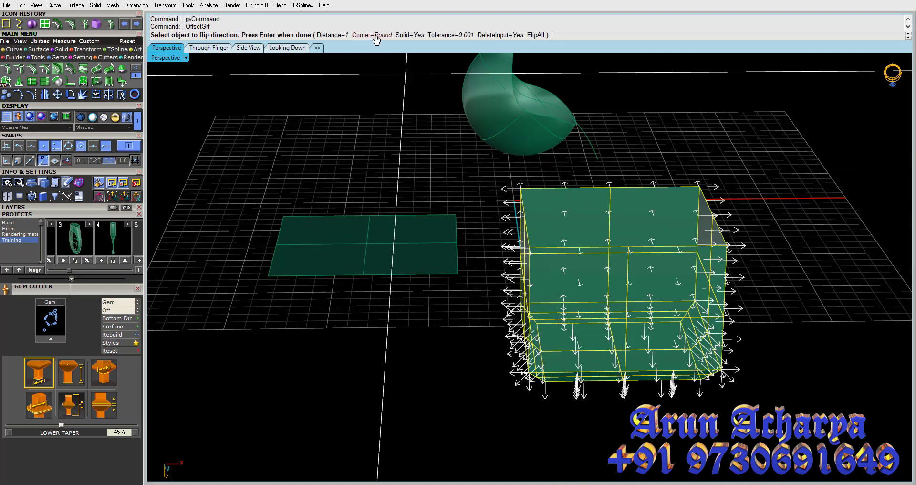
{"action": "right_click_drag", "start_coordinate": [444, 83], "coordinate": [441, 61], "text": "shift"}
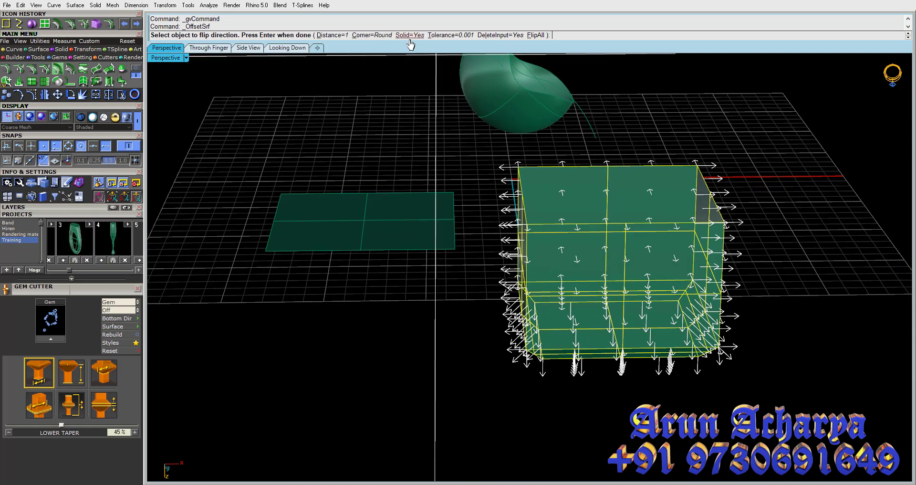
{"action": "scroll", "coordinate": [492, 228], "scroll_direction": "up", "scroll_amount": 2}
{"action": "scroll", "coordinate": [492, 228], "scroll_direction": "up", "scroll_amount": 1}
{"action": "key", "text": "Return"}
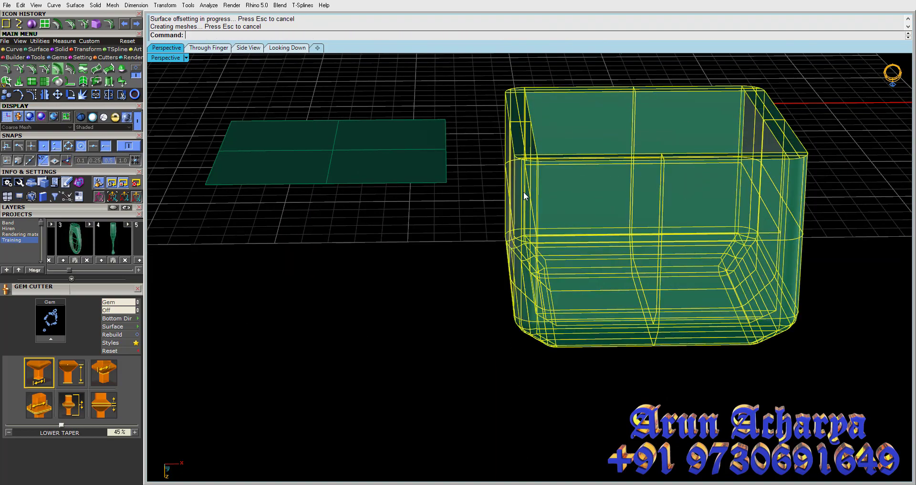
{"action": "mouse_move", "coordinate": [470, 293]}
{"action": "right_mouse_down"}
{"action": "mouse_move", "coordinate": [484, 219]}
{"action": "mouse_move", "coordinate": [575, 204]}
{"action": "mouse_move", "coordinate": [523, 210]}
{"action": "right_mouse_up"}
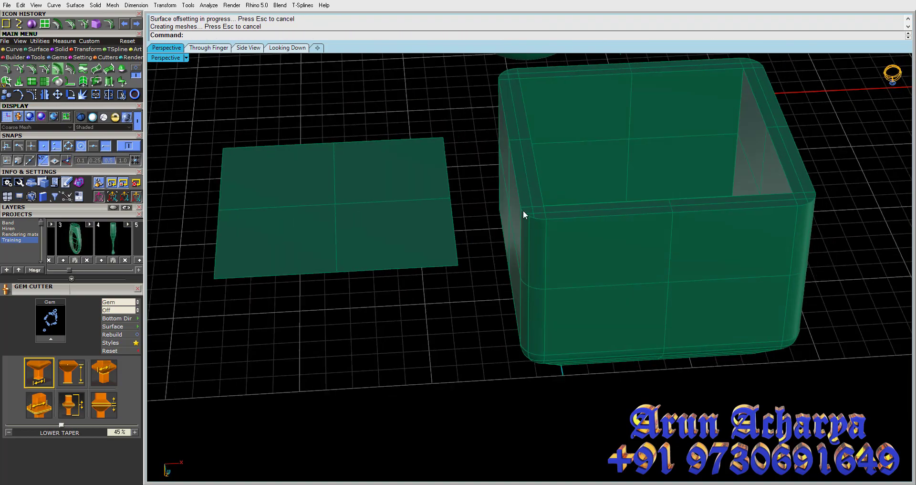
{"action": "mouse_move", "coordinate": [542, 311]}
{"action": "right_mouse_down"}
{"action": "mouse_move", "coordinate": [542, 158]}
{"action": "mouse_move", "coordinate": [554, 193]}
{"action": "mouse_move", "coordinate": [600, 108]}
{"action": "mouse_move", "coordinate": [529, 300]}
{"action": "right_mouse_up"}
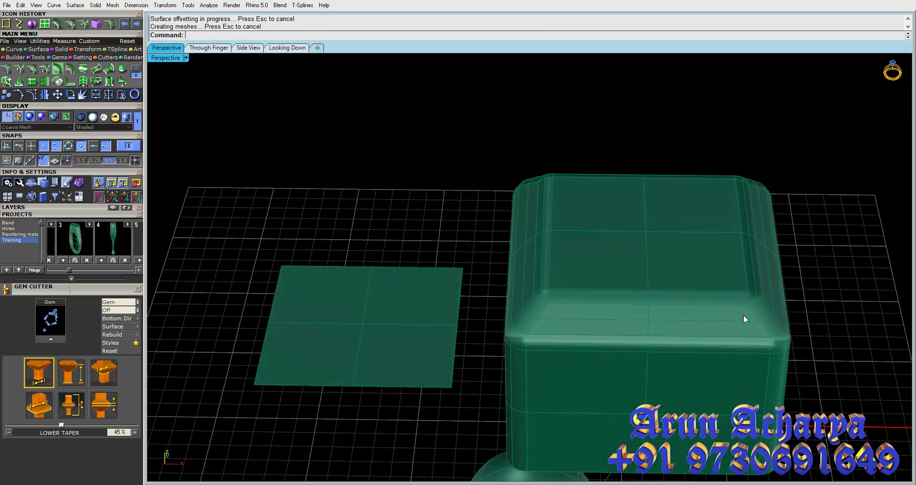
{"action": "mouse_move", "coordinate": [743, 316]}
{"action": "right_mouse_down"}
{"action": "mouse_move", "coordinate": [771, 376]}
{"action": "mouse_move", "coordinate": [758, 453]}
{"action": "mouse_move", "coordinate": [744, 384]}
{"action": "mouse_move", "coordinate": [748, 301]}
{"action": "mouse_move", "coordinate": [726, 368]}
{"action": "mouse_move", "coordinate": [650, 232]}
{"action": "mouse_move", "coordinate": [577, 228]}
{"action": "mouse_move", "coordinate": [538, 333]}
{"action": "mouse_move", "coordinate": [660, 360]}
{"action": "right_mouse_up"}
{"action": "left_click", "coordinate": [726, 368]}
{"action": "key", "text": "Escape"}
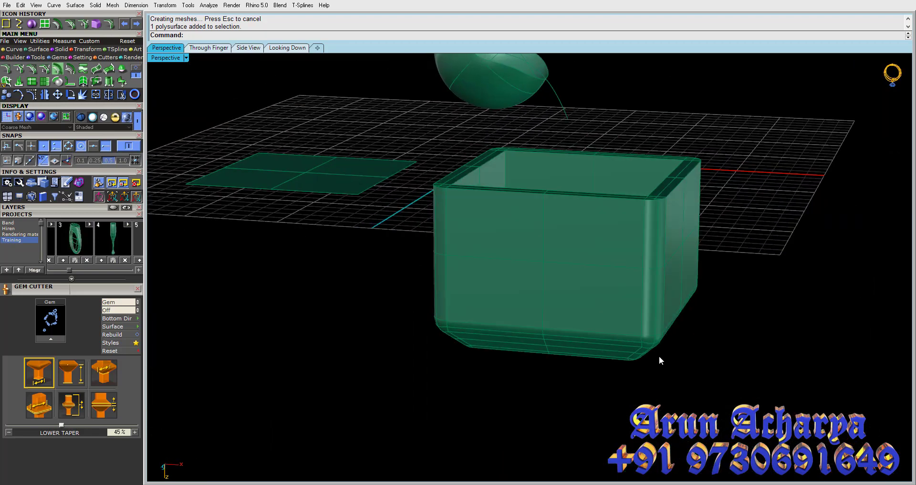
{"action": "key", "text": "ctrl+z"}
{"action": "right_click_drag", "start_coordinate": [368, 176], "coordinate": [121, 82]}
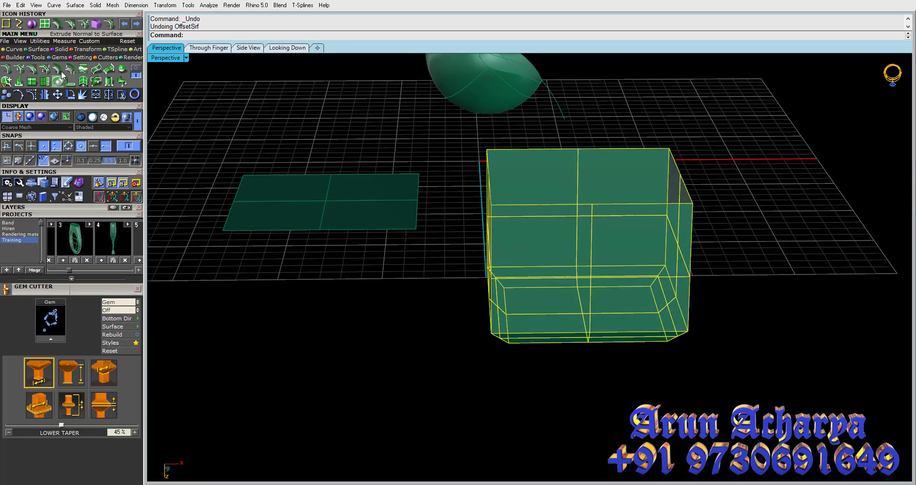
Step: Repeat OffsetSrf on the open box with Corner=Sharp and inspect the result
{"action": "right_click", "coordinate": [260, 67]}
{"action": "left_click", "coordinate": [361, 35]}
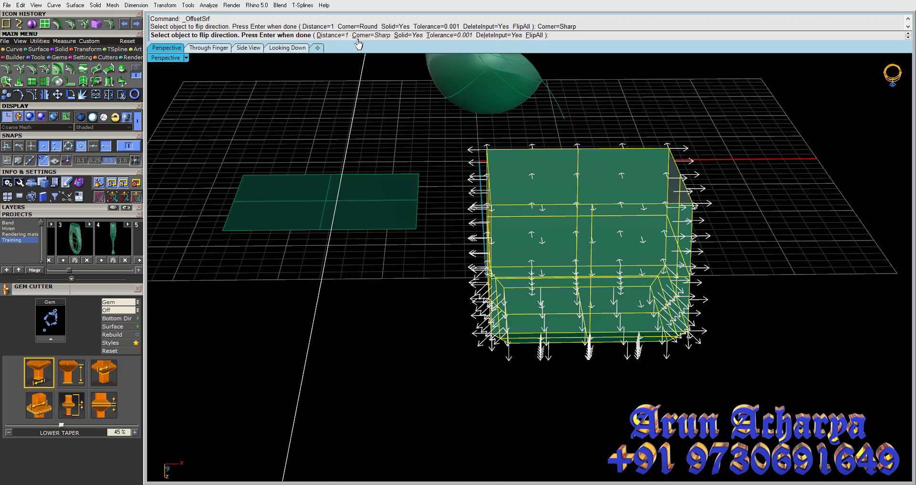
{"action": "key", "text": "Return"}
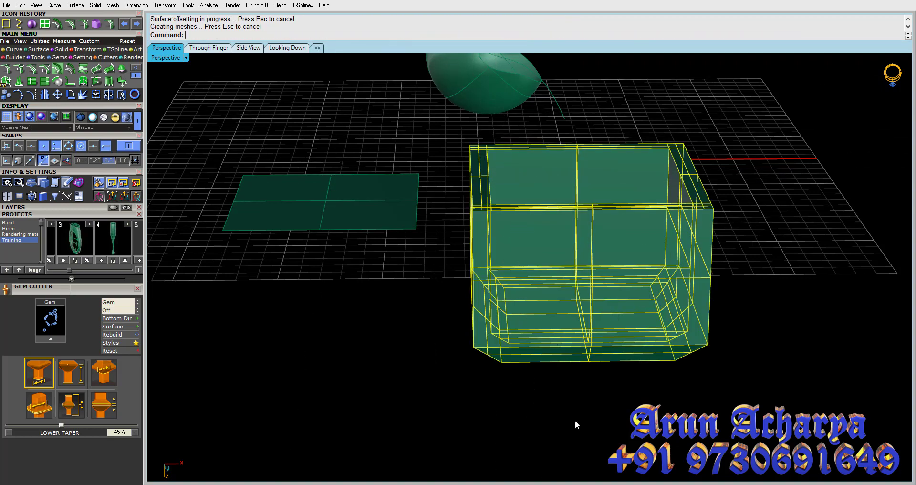
{"action": "mouse_move", "coordinate": [574, 423]}
{"action": "right_mouse_down"}
{"action": "mouse_move", "coordinate": [580, 239]}
{"action": "mouse_move", "coordinate": [610, 148]}
{"action": "mouse_move", "coordinate": [528, 250]}
{"action": "mouse_move", "coordinate": [551, 108]}
{"action": "mouse_move", "coordinate": [528, 116]}
{"action": "right_mouse_up"}
{"action": "left_click", "coordinate": [526, 305]}
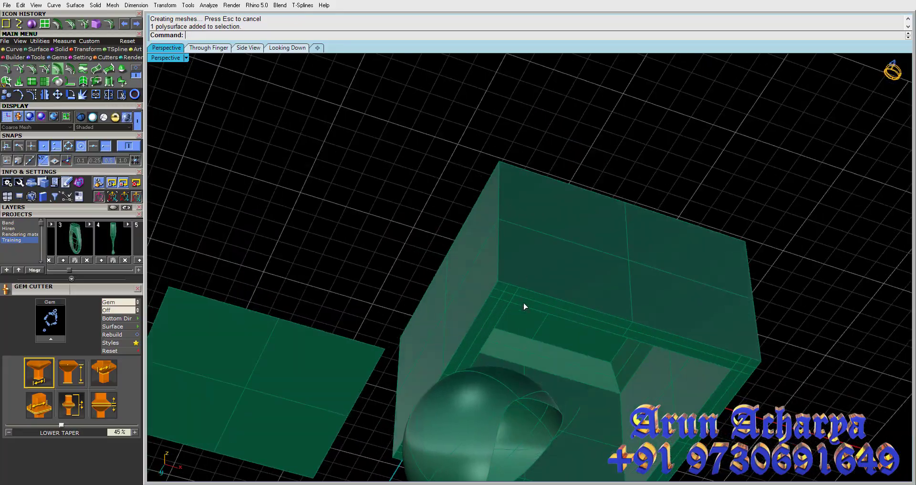
{"action": "mouse_move", "coordinate": [541, 270]}
{"action": "right_mouse_down"}
{"action": "mouse_move", "coordinate": [532, 139]}
{"action": "mouse_move", "coordinate": [493, 117]}
{"action": "mouse_move", "coordinate": [575, 373]}
{"action": "mouse_move", "coordinate": [477, 384]}
{"action": "right_mouse_up"}
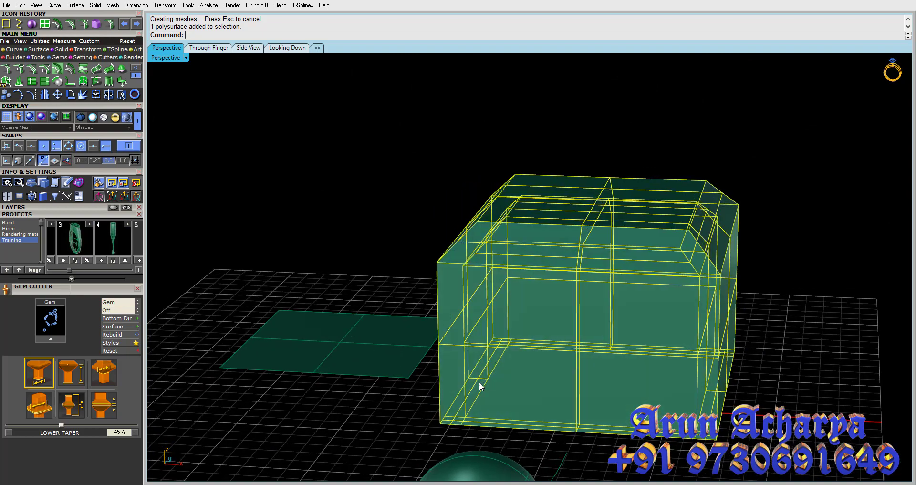
{"action": "left_click", "coordinate": [482, 380]}
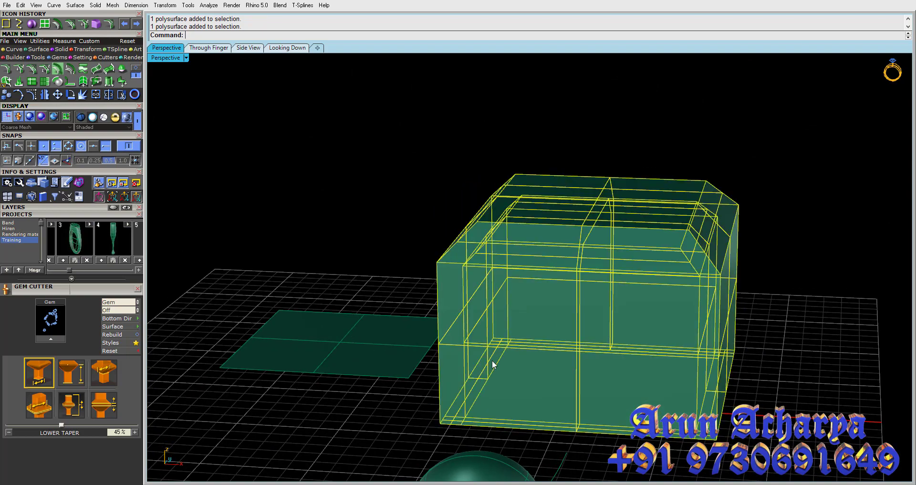
Step: Undo and rerun the sharp-corner offset, then select all objects and join them
{"action": "key", "text": "ctrl+z"}
{"action": "mouse_move", "coordinate": [494, 346]}
{"action": "right_mouse_down"}
{"action": "mouse_move", "coordinate": [522, 161]}
{"action": "mouse_move", "coordinate": [528, 200]}
{"action": "right_mouse_up"}
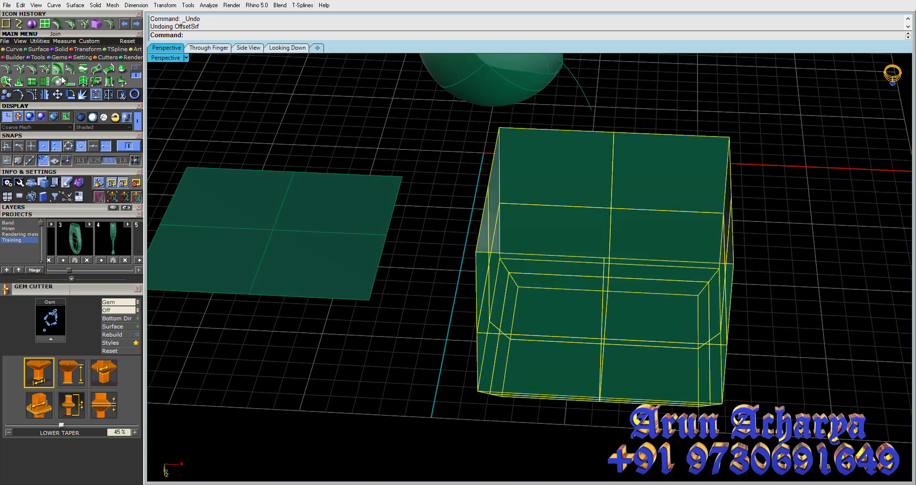
{"action": "left_click", "coordinate": [102, 80]}
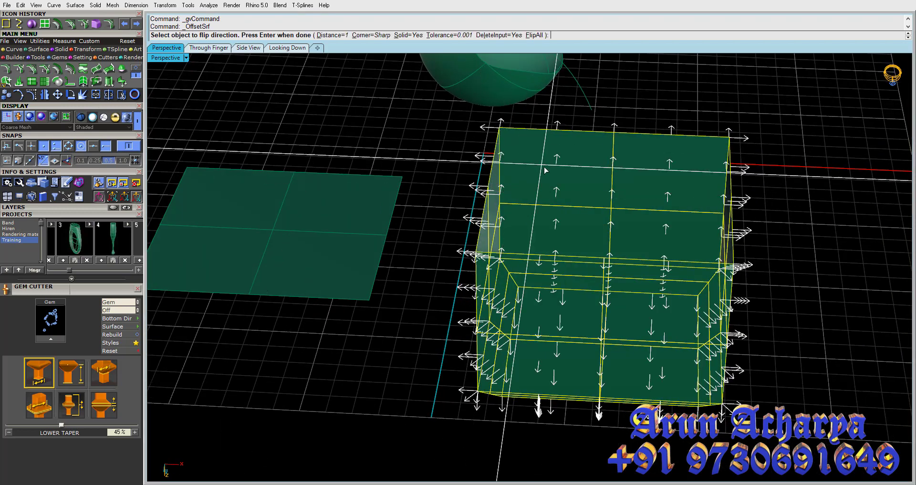
{"action": "key", "text": "Return"}
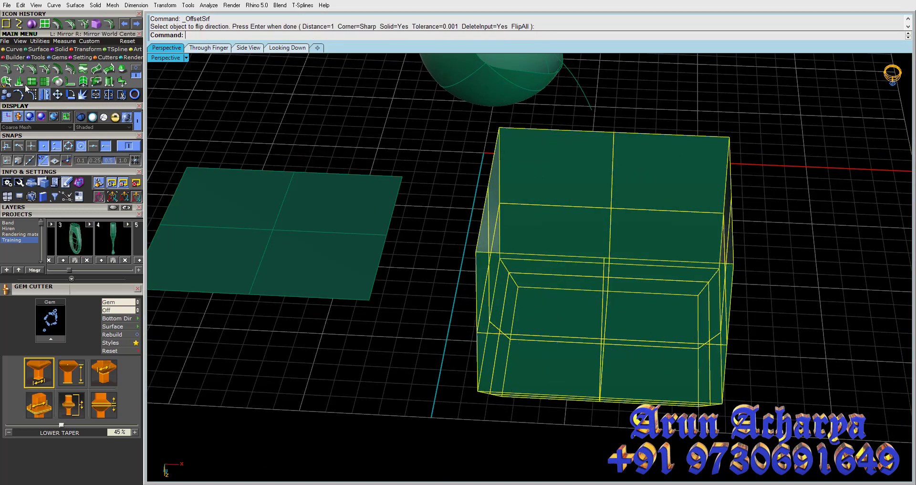
{"action": "mouse_move", "coordinate": [535, 234]}
{"action": "right_mouse_down"}
{"action": "mouse_move", "coordinate": [549, 450]}
{"action": "mouse_move", "coordinate": [536, 381]}
{"action": "mouse_move", "coordinate": [512, 341]}
{"action": "mouse_move", "coordinate": [549, 342]}
{"action": "mouse_move", "coordinate": [475, 348]}
{"action": "mouse_move", "coordinate": [505, 320]}
{"action": "right_mouse_up"}
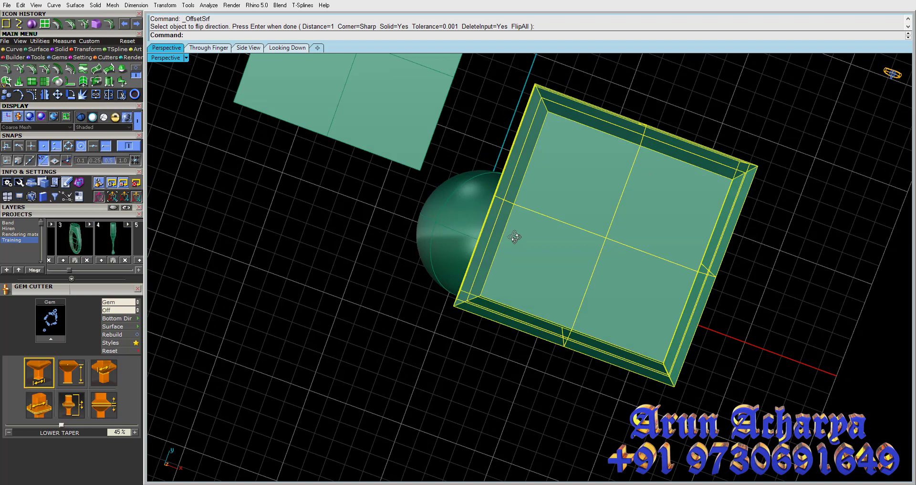
{"action": "mouse_move", "coordinate": [515, 238]}
{"action": "right_mouse_down"}
{"action": "mouse_move", "coordinate": [505, 351]}
{"action": "mouse_move", "coordinate": [578, 356]}
{"action": "right_mouse_up"}
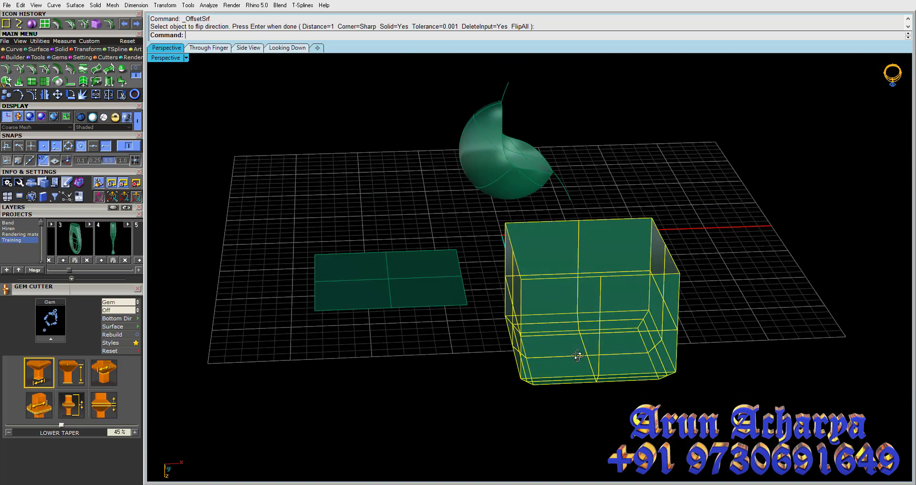
{"action": "key", "text": "ctrl+a"}
{"action": "key", "text": "ctrl+j"}
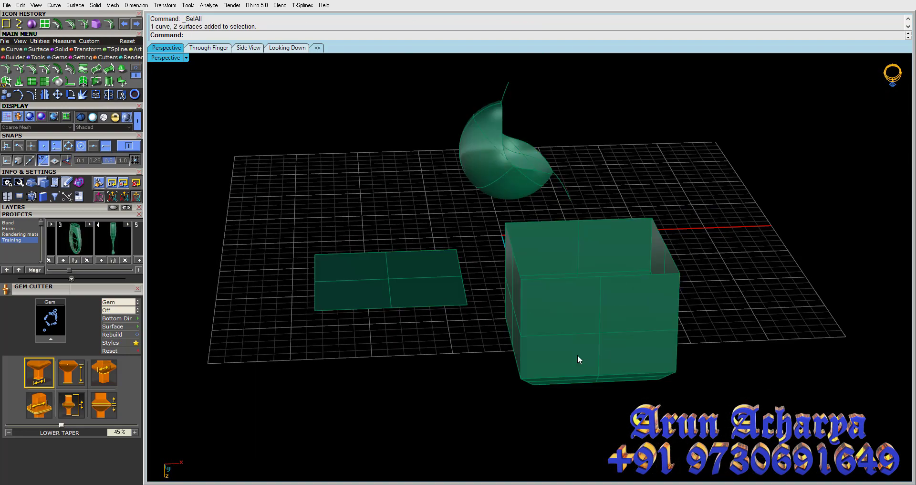
Step: Restore the joined box, select the box and leaf, and save the leaf to project slot 6
{"action": "key", "text": "ctrl+z"}
{"action": "left_click", "coordinate": [578, 356]}
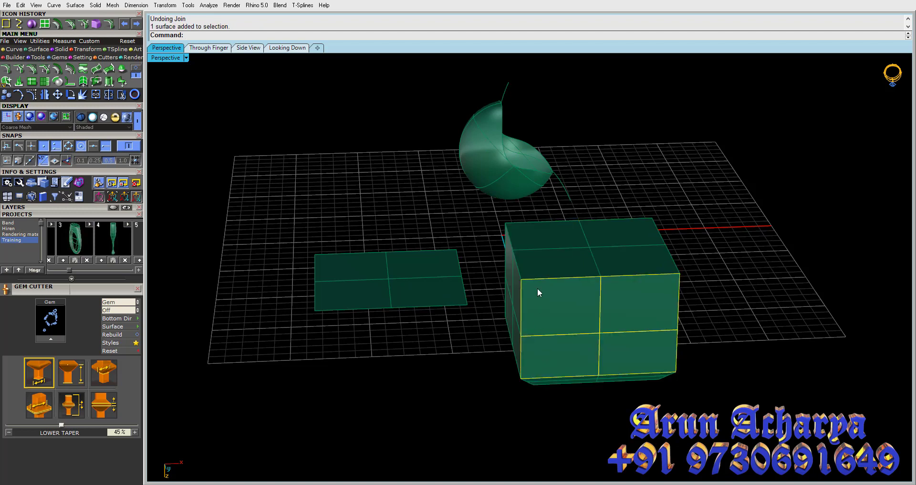
{"action": "left_click", "coordinate": [136, 24]}
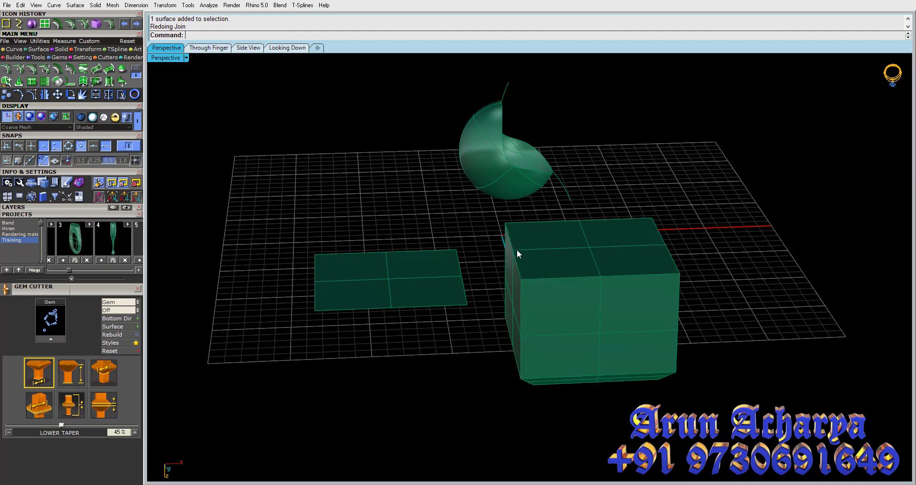
{"action": "left_click_drag", "start_coordinate": [737, 434], "coordinate": [729, 441]}
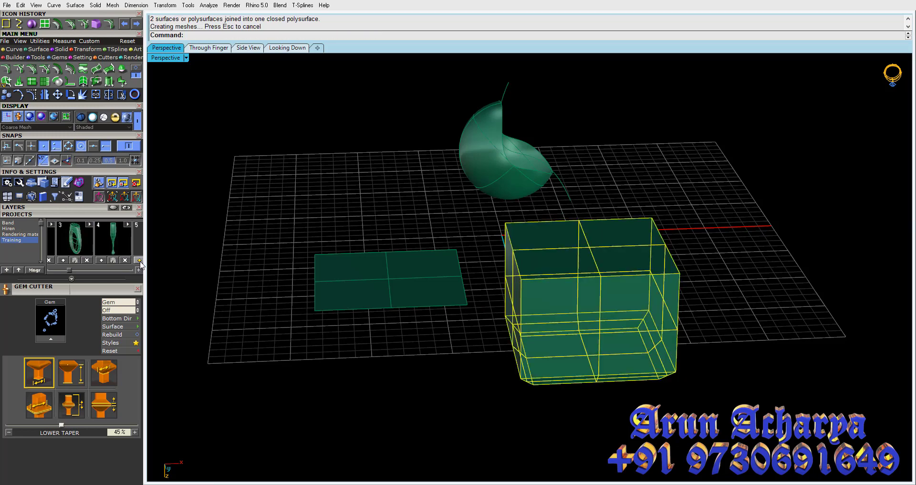
{"action": "left_click_drag", "start_coordinate": [496, 169], "coordinate": [477, 178]}
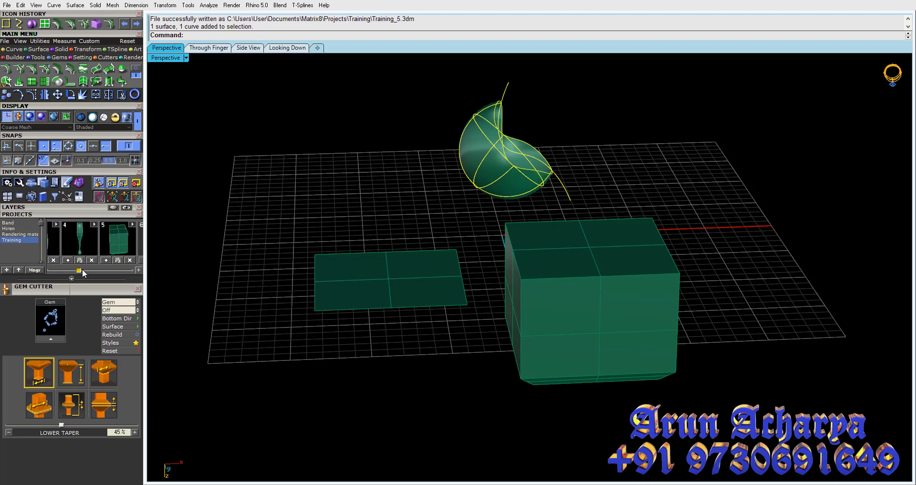
{"action": "left_click_drag", "start_coordinate": [82, 270], "coordinate": [89, 270]}
{"action": "left_click", "coordinate": [105, 261]}
Step: Delete the box, flat plane and remaining surface from the scene
{"action": "key", "text": "Delete"}
{"action": "left_click", "coordinate": [321, 302]}
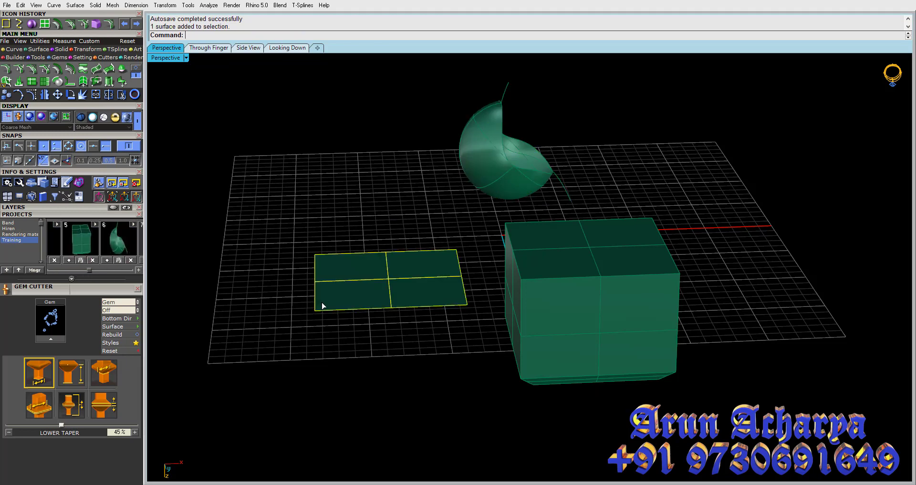
{"action": "key", "text": "Delete"}
{"action": "left_click", "coordinate": [592, 305]}
{"action": "key", "text": "Delete"}
{"action": "left_click", "coordinate": [541, 165]}
{"action": "key", "text": "Delete"}
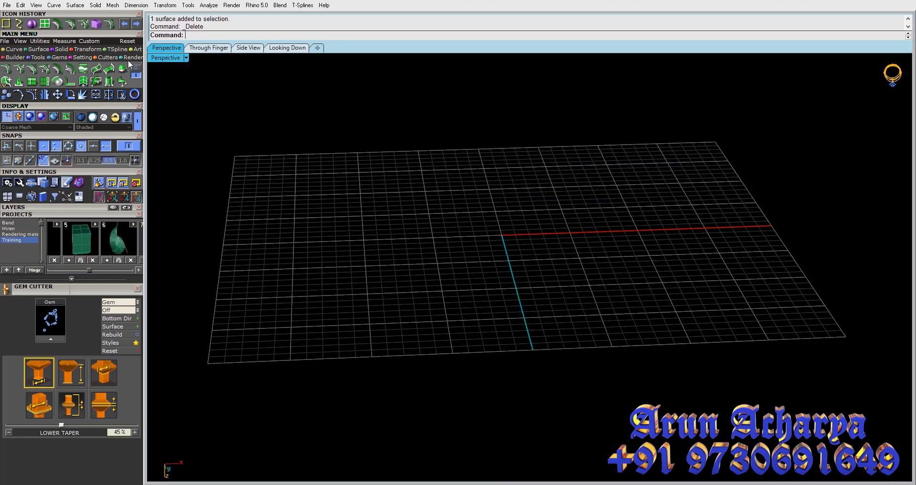
Step: Import Training_6.3dm from the Projects panel, bringing back the trimmed sphere shell
{"action": "left_click", "coordinate": [69, 72]}
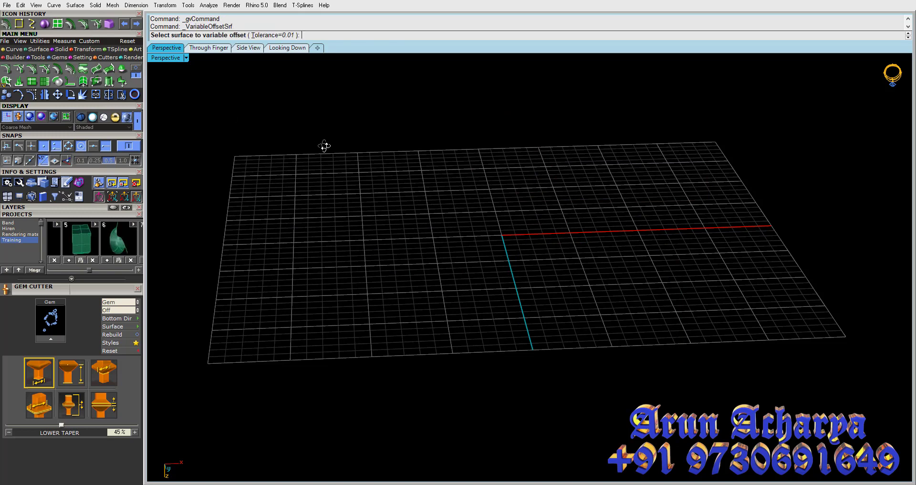
{"action": "right_click_drag", "start_coordinate": [324, 146], "coordinate": [324, 162]}
{"action": "left_click", "coordinate": [84, 118]}
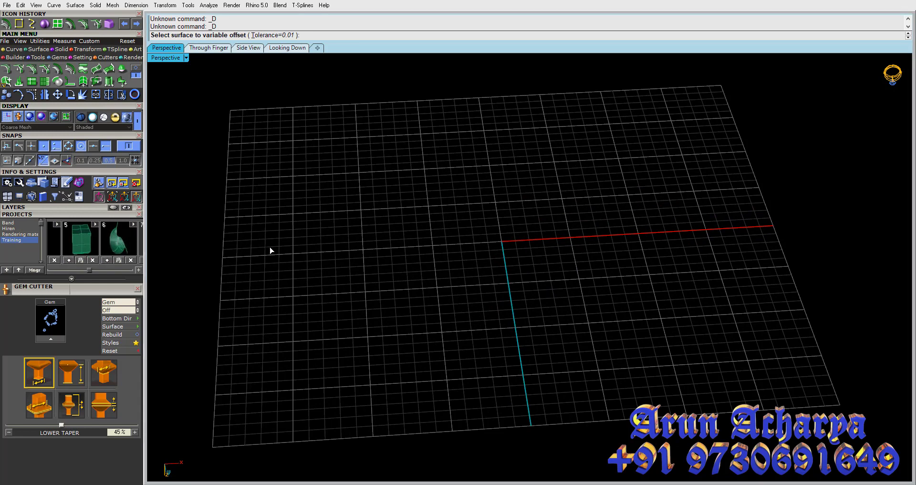
{"action": "right_click_drag", "start_coordinate": [361, 285], "coordinate": [351, 276]}
{"action": "left_click", "coordinate": [118, 238]}
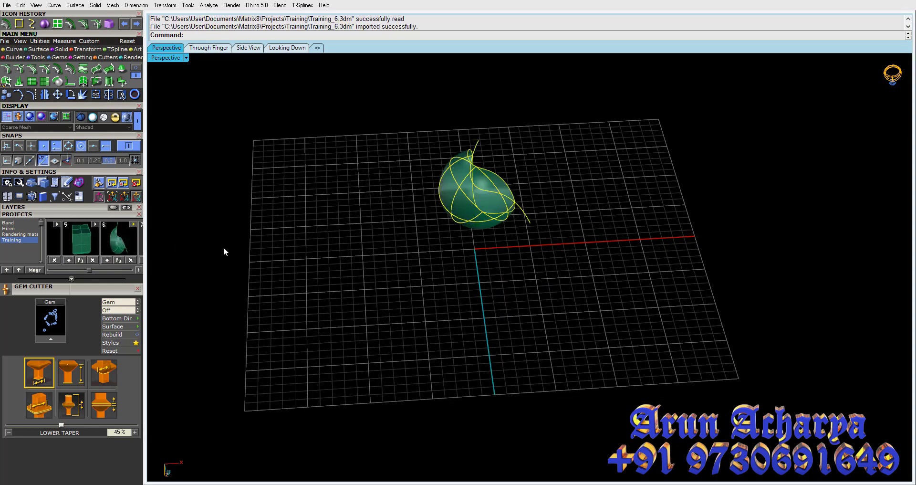
{"action": "scroll", "coordinate": [462, 196], "scroll_direction": "up", "scroll_amount": 2}
{"action": "left_click", "coordinate": [462, 196]}
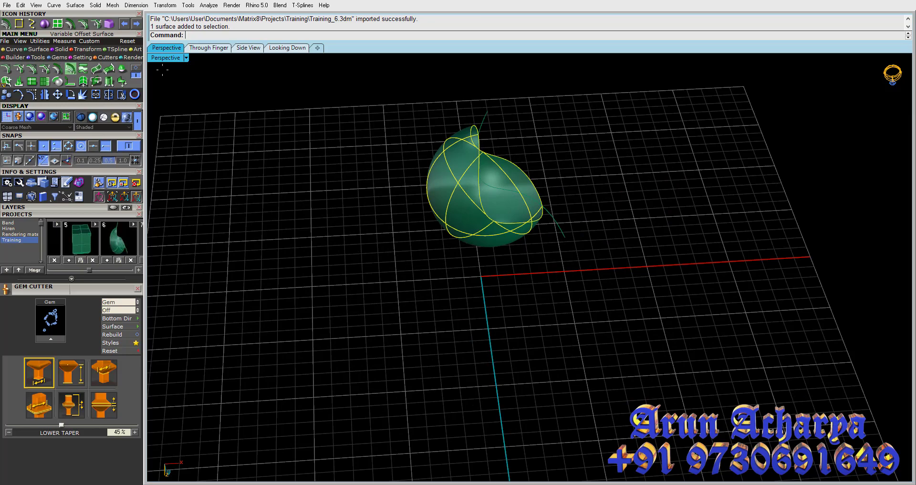
{"action": "key", "text": "Return"}
{"action": "right_click_drag", "start_coordinate": [334, 167], "coordinate": [376, 200]}
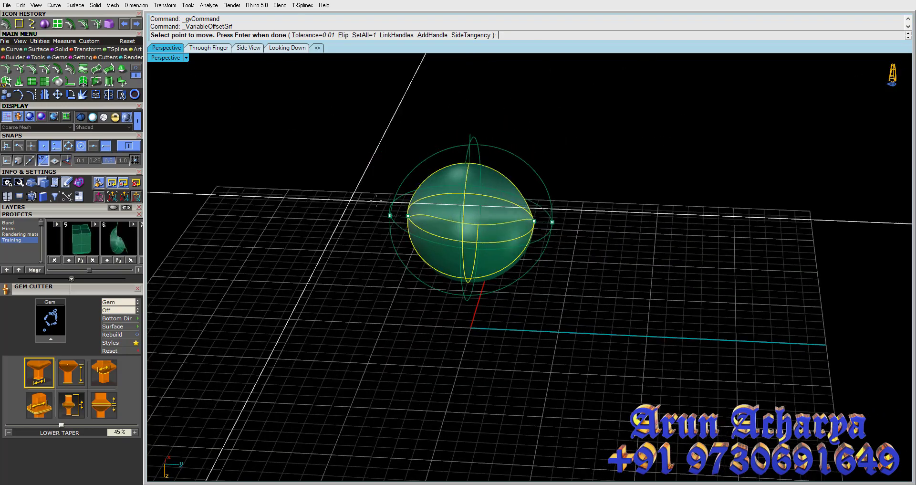
{"action": "scroll", "coordinate": [376, 200], "scroll_direction": "up", "scroll_amount": 3}
{"action": "left_click", "coordinate": [734, 230]}
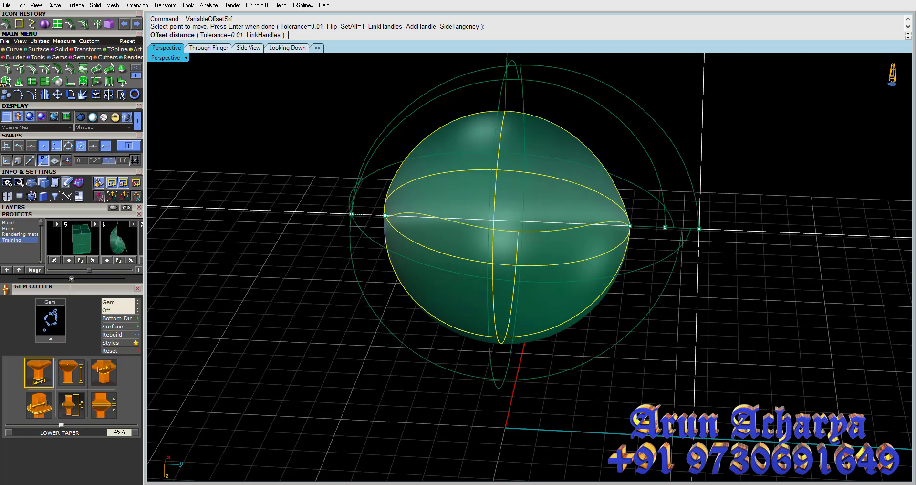
{"action": "left_click", "coordinate": [712, 262]}
{"action": "key", "text": "Return"}
{"action": "mouse_move", "coordinate": [535, 257]}
{"action": "right_mouse_down"}
{"action": "mouse_move", "coordinate": [530, 364]}
{"action": "mouse_move", "coordinate": [495, 394]}
{"action": "mouse_move", "coordinate": [655, 177]}
{"action": "mouse_move", "coordinate": [527, 117]}
{"action": "mouse_move", "coordinate": [501, 262]}
{"action": "mouse_move", "coordinate": [528, 349]}
{"action": "mouse_move", "coordinate": [531, 403]}
{"action": "mouse_move", "coordinate": [557, 245]}
{"action": "right_mouse_up"}
{"action": "key", "text": "ctrl+z"}
{"action": "left_click", "coordinate": [385, 226]}
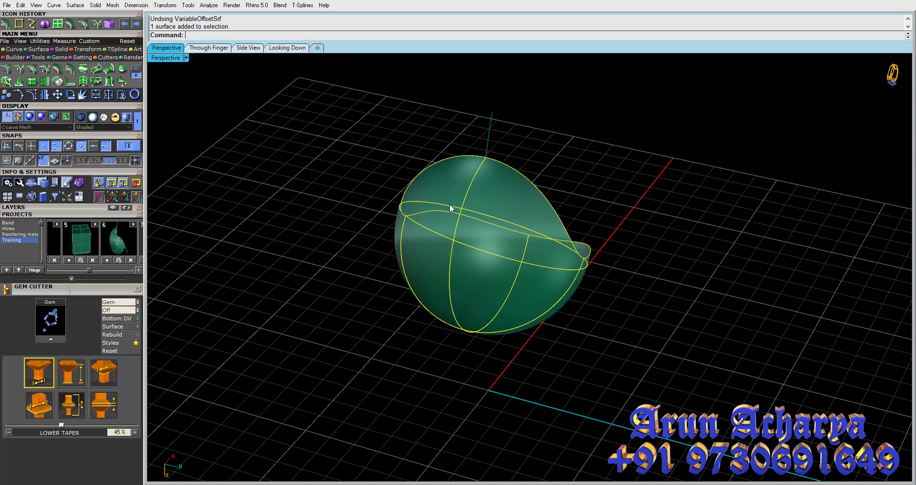
{"action": "mouse_move", "coordinate": [450, 204]}
{"action": "right_mouse_down"}
{"action": "mouse_move", "coordinate": [379, 168]}
{"action": "mouse_move", "coordinate": [319, 170]}
{"action": "mouse_move", "coordinate": [473, 178]}
{"action": "mouse_move", "coordinate": [186, 123]}
{"action": "right_mouse_up"}
Step: Switch to four viewports and delete the leftover curve next to the leaf
{"action": "left_click", "coordinate": [187, 123]}
{"action": "double_click", "coordinate": [174, 58]}
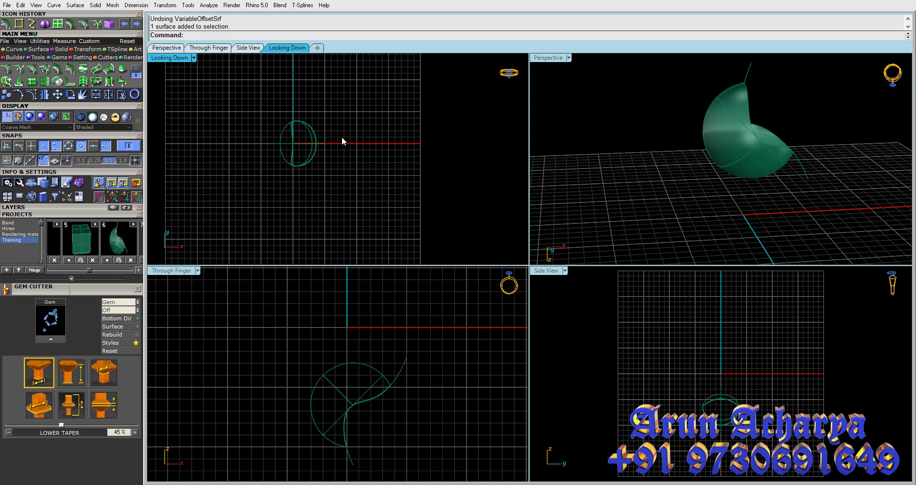
{"action": "left_click_drag", "start_coordinate": [448, 397], "coordinate": [399, 344]}
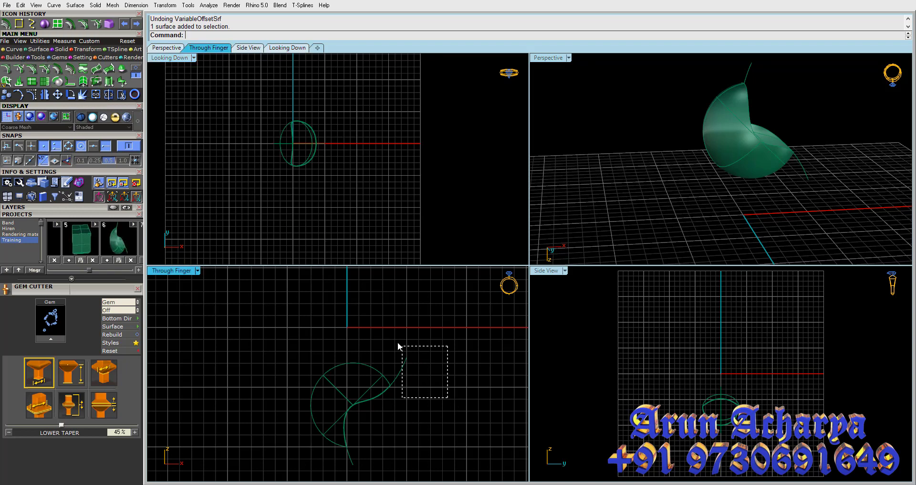
{"action": "key", "text": "Delete"}
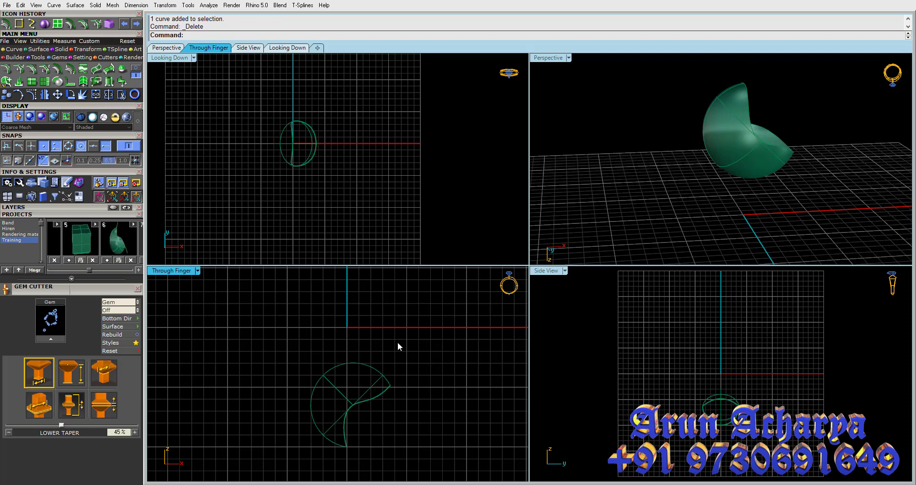
Step: Draw an upright square plane in the Side view and move it 13.2 units left of the leaf
{"action": "left_click", "coordinate": [58, 23]}
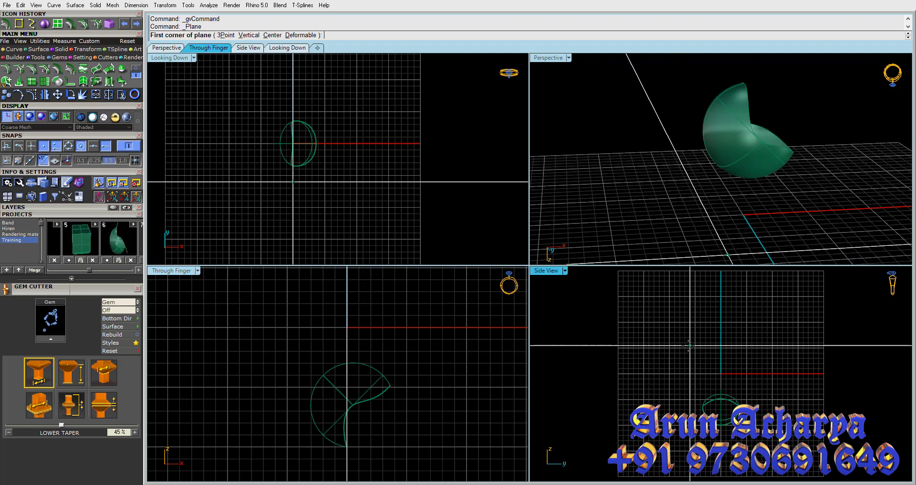
{"action": "left_click", "coordinate": [644, 366]}
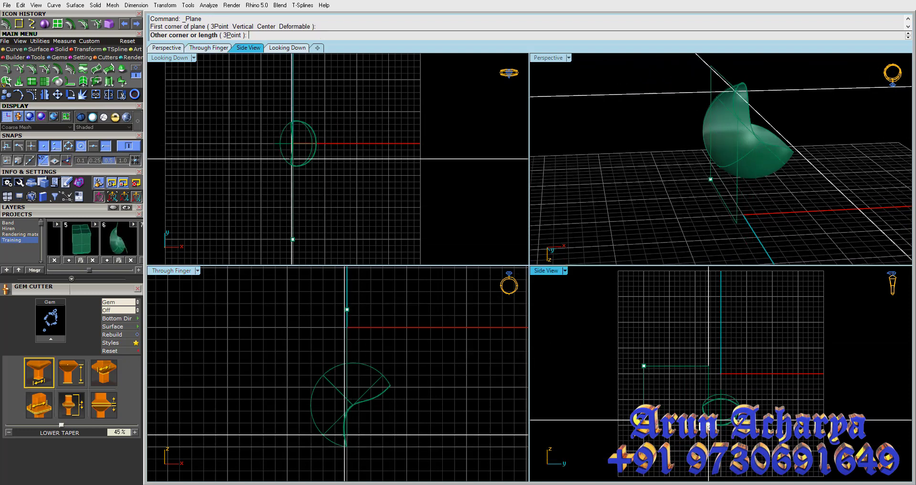
{"action": "left_click", "coordinate": [683, 405]}
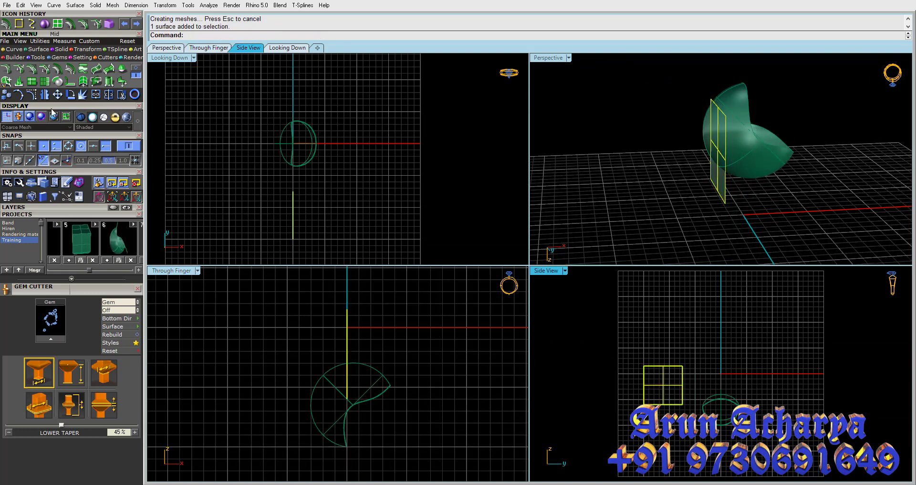
{"action": "left_click", "coordinate": [57, 94]}
{"action": "left_click", "coordinate": [569, 324]}
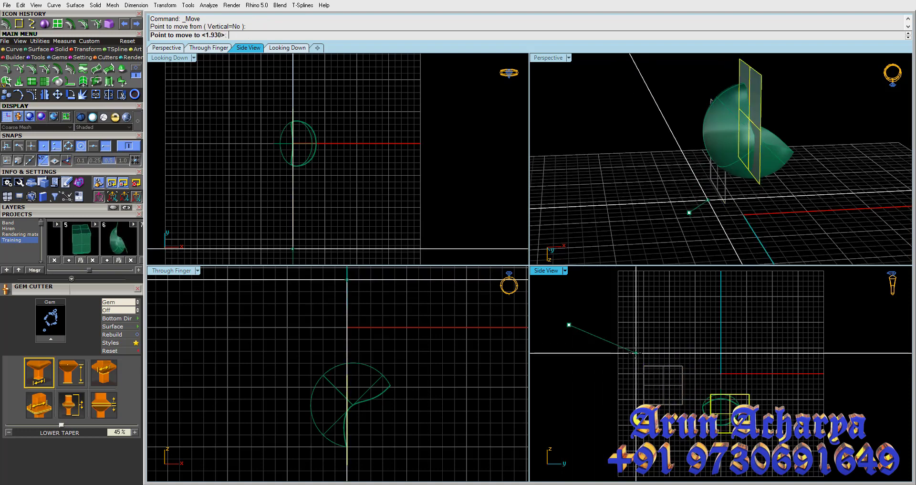
{"action": "scroll", "coordinate": [454, 351], "scroll_direction": "down", "scroll_amount": 4}
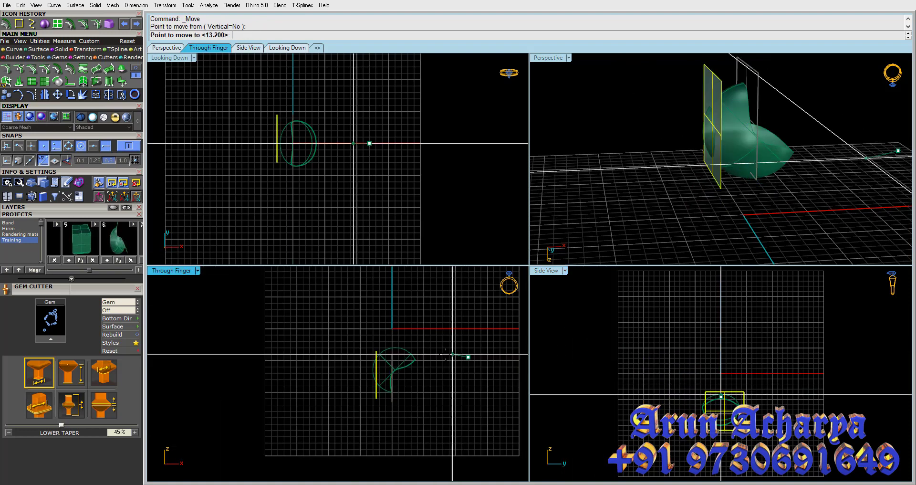
{"action": "left_click", "coordinate": [344, 347]}
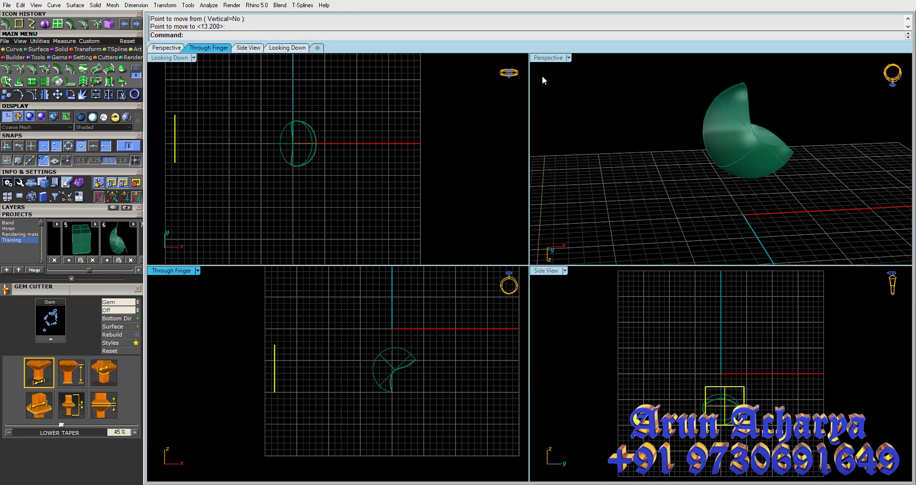
{"action": "double_click", "coordinate": [545, 59]}
{"action": "mouse_move", "coordinate": [530, 105]}
{"action": "right_mouse_down"}
{"action": "mouse_move", "coordinate": [475, 153]}
{"action": "mouse_move", "coordinate": [606, 190]}
{"action": "mouse_move", "coordinate": [543, 207]}
{"action": "mouse_move", "coordinate": [607, 198]}
{"action": "mouse_move", "coordinate": [398, 118]}
{"action": "right_mouse_up"}
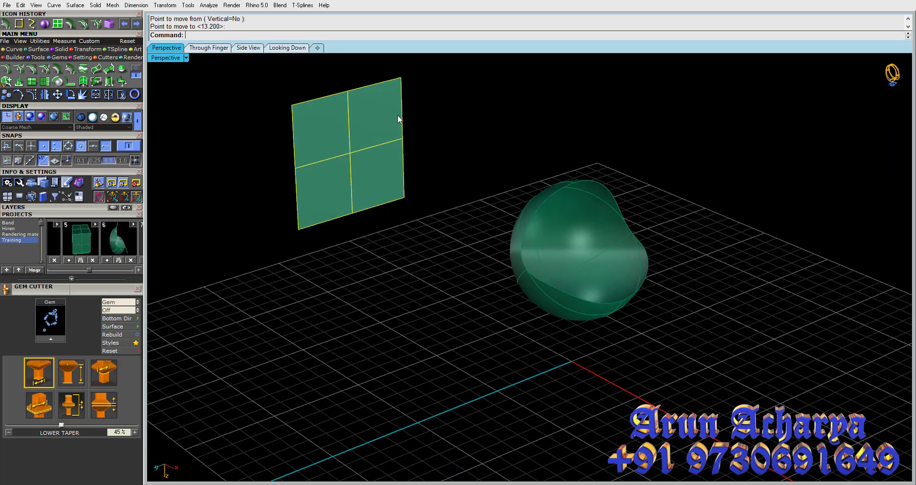
Step: Start TweenSurfaces with the leaf as the end surface and inspect the preview
{"action": "right_click_drag", "start_coordinate": [482, 149], "coordinate": [523, 190]}
{"action": "left_click", "coordinate": [523, 191]}
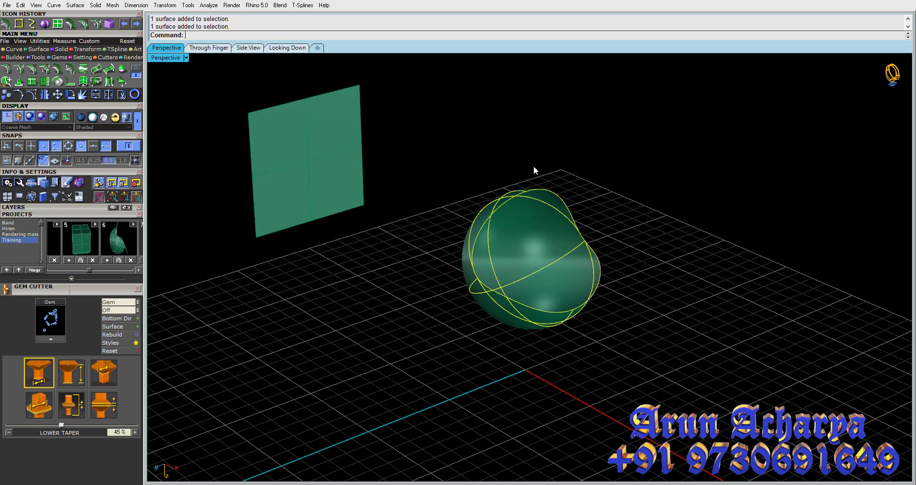
{"action": "left_click", "coordinate": [460, 183]}
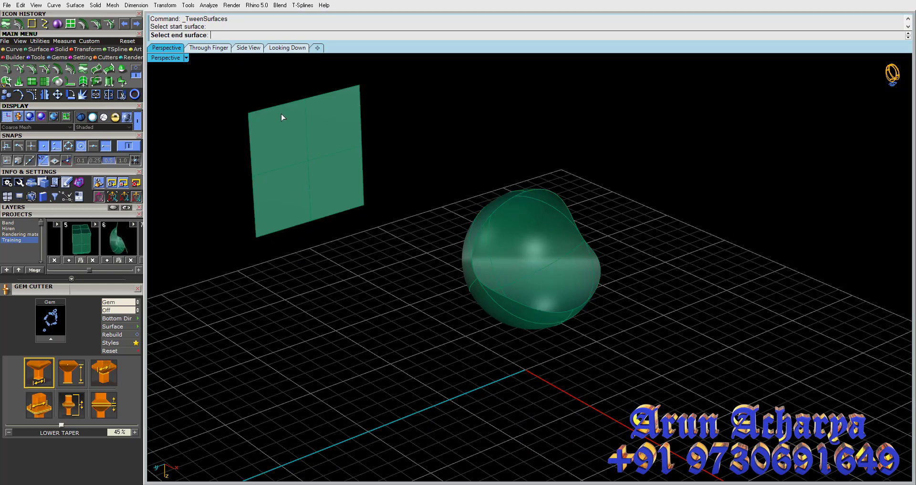
{"action": "left_click", "coordinate": [492, 214]}
{"action": "right_click_drag", "start_coordinate": [492, 214], "coordinate": [435, 249]}
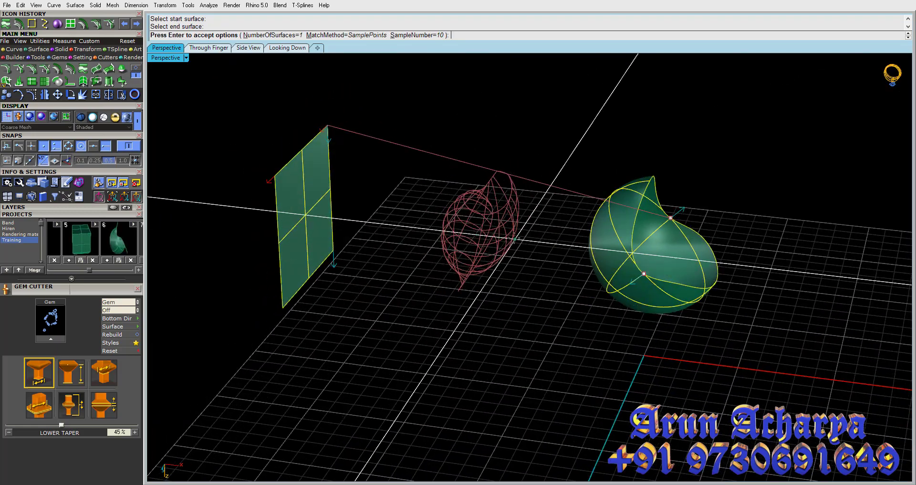
{"action": "right_click_drag", "start_coordinate": [510, 234], "coordinate": [510, 267]}
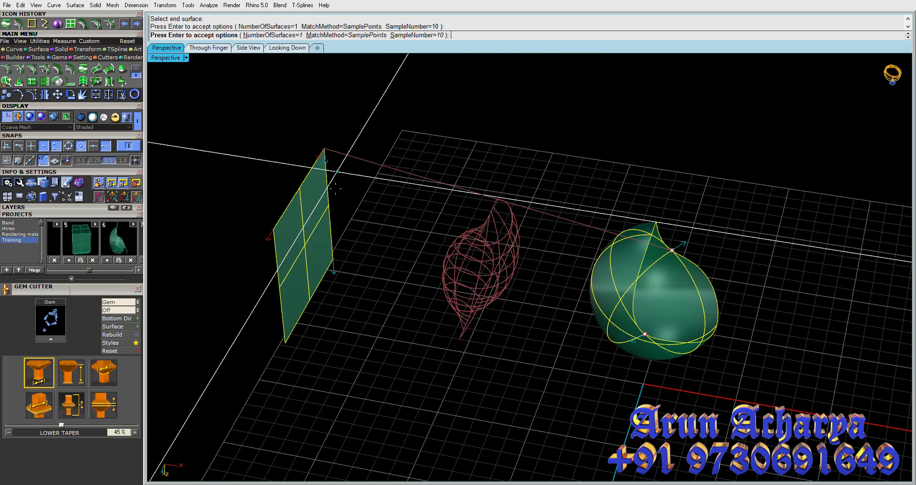
{"action": "left_click", "coordinate": [333, 260]}
{"action": "right_click_drag", "start_coordinate": [333, 259], "coordinate": [399, 215]}
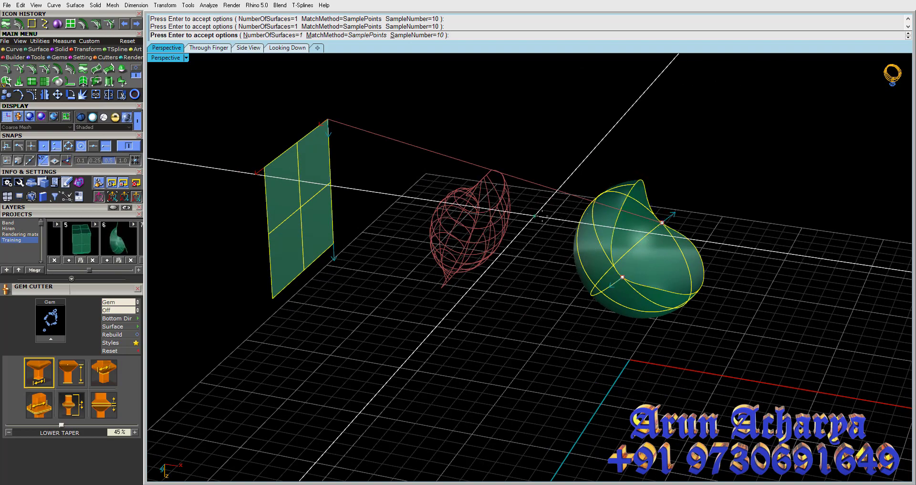
{"action": "right_click_drag", "start_coordinate": [667, 229], "coordinate": [529, 253]}
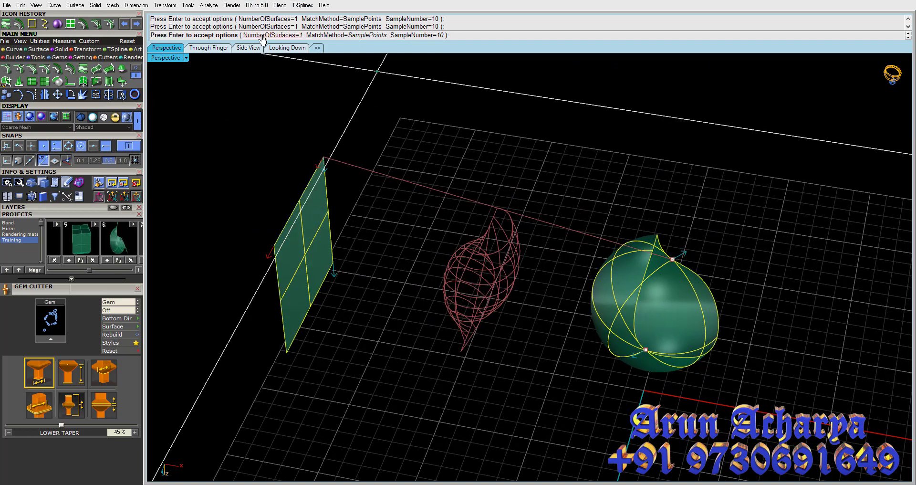
Step: Set five in-between surfaces and create the tween surfaces
{"action": "left_click", "coordinate": [262, 35]}
{"action": "type", "text": "5"}
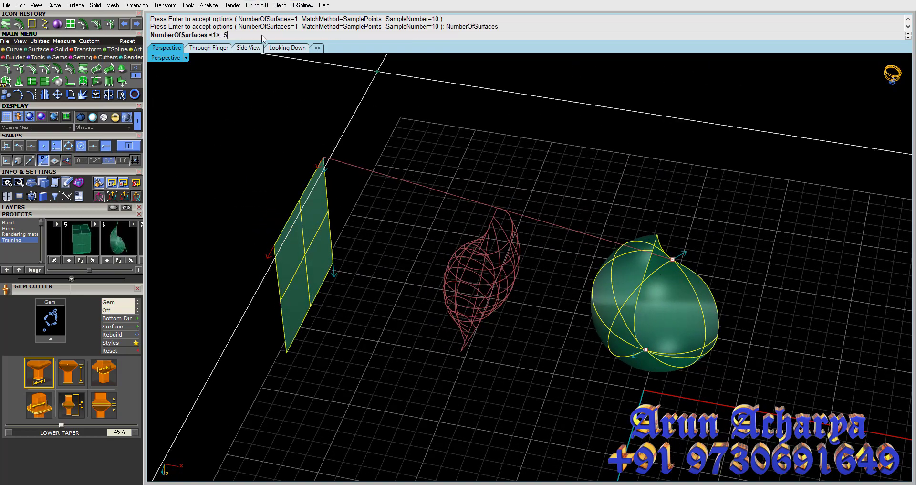
{"action": "key", "text": "Return"}
{"action": "mouse_move", "coordinate": [430, 293]}
{"action": "right_mouse_down"}
{"action": "mouse_move", "coordinate": [430, 215]}
{"action": "mouse_move", "coordinate": [330, 173]}
{"action": "right_mouse_up"}
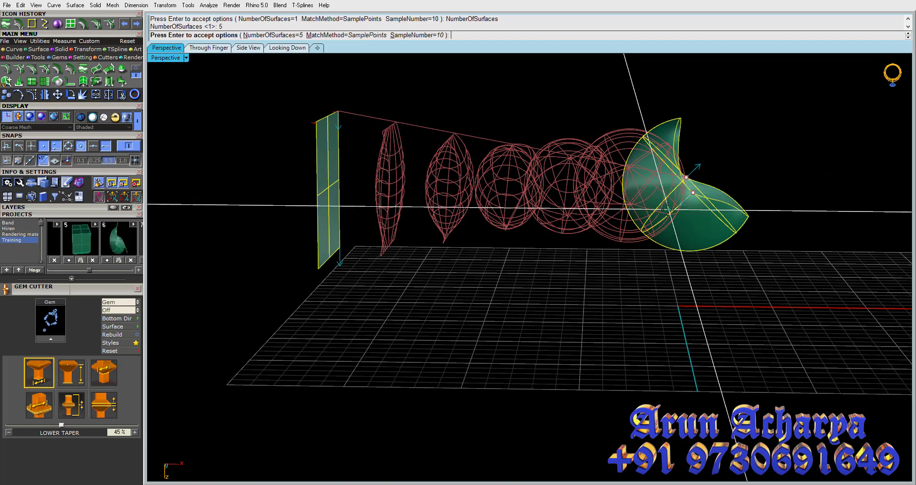
{"action": "right_click_drag", "start_coordinate": [667, 208], "coordinate": [622, 187]}
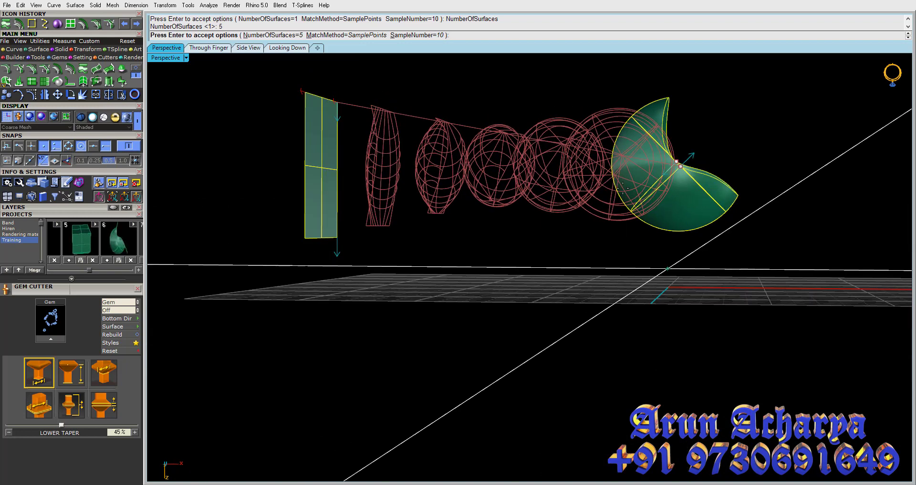
{"action": "key", "text": "Return"}
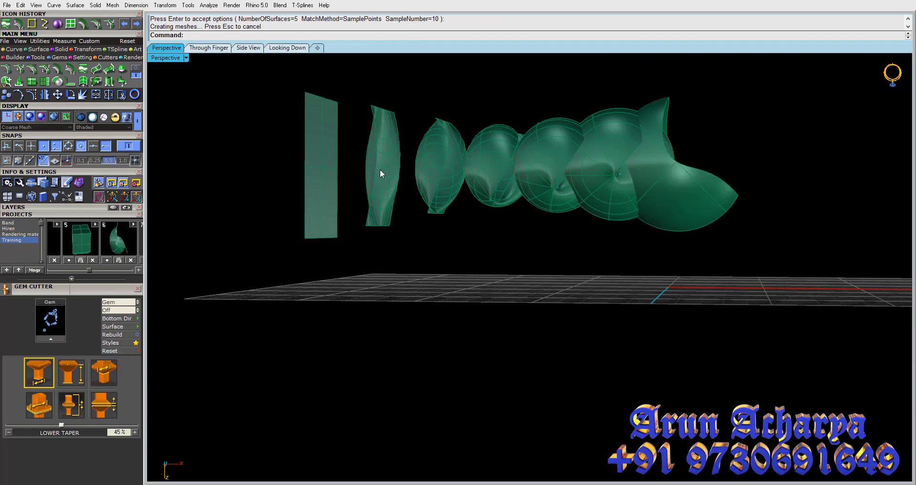
Step: Undo the tween surfaces and delete the rounded sphere-like surface
{"action": "left_click", "coordinate": [381, 171]}
{"action": "mouse_move", "coordinate": [381, 172]}
{"action": "right_mouse_down"}
{"action": "mouse_move", "coordinate": [380, 244]}
{"action": "mouse_move", "coordinate": [362, 239]}
{"action": "mouse_move", "coordinate": [579, 256]}
{"action": "mouse_move", "coordinate": [643, 213]}
{"action": "mouse_move", "coordinate": [581, 232]}
{"action": "right_mouse_up"}
{"action": "key", "text": "ctrl+z"}
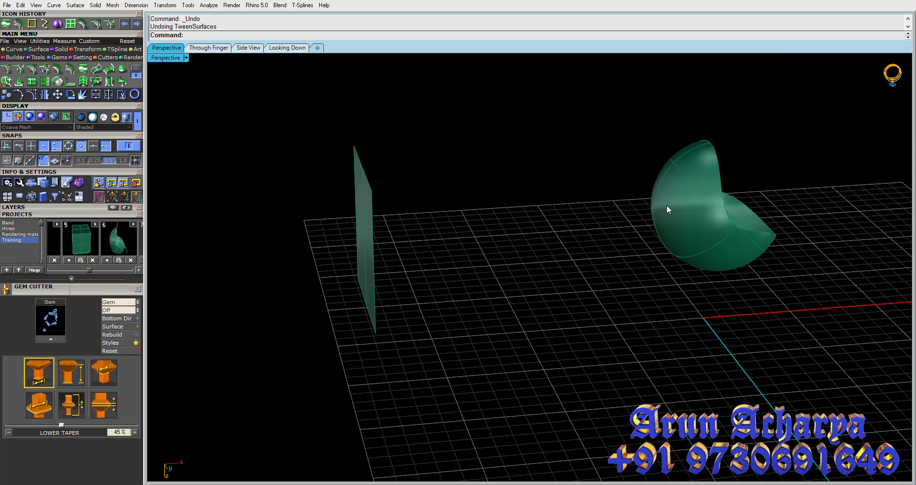
{"action": "left_click", "coordinate": [729, 208]}
{"action": "key", "text": "Delete"}
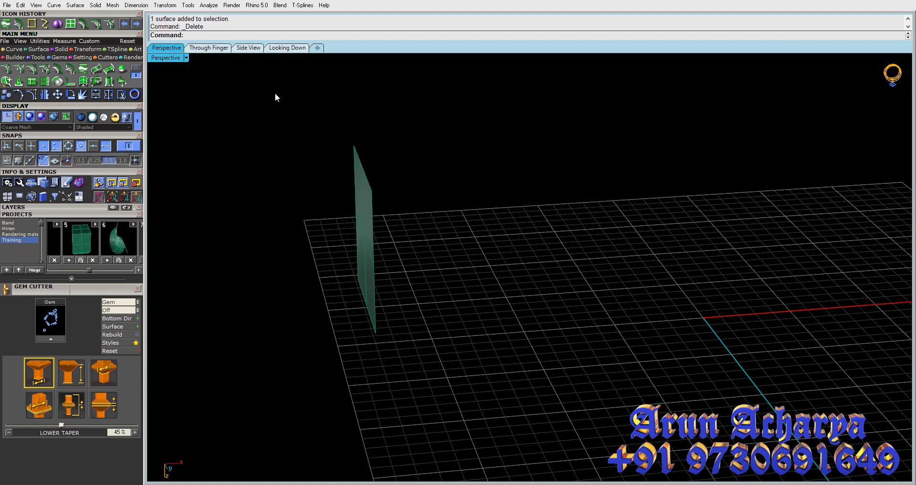
Step: In four views, bend the upright plane with Symmetric=Yes, then undo and redo the bend
{"action": "double_click", "coordinate": [162, 58]}
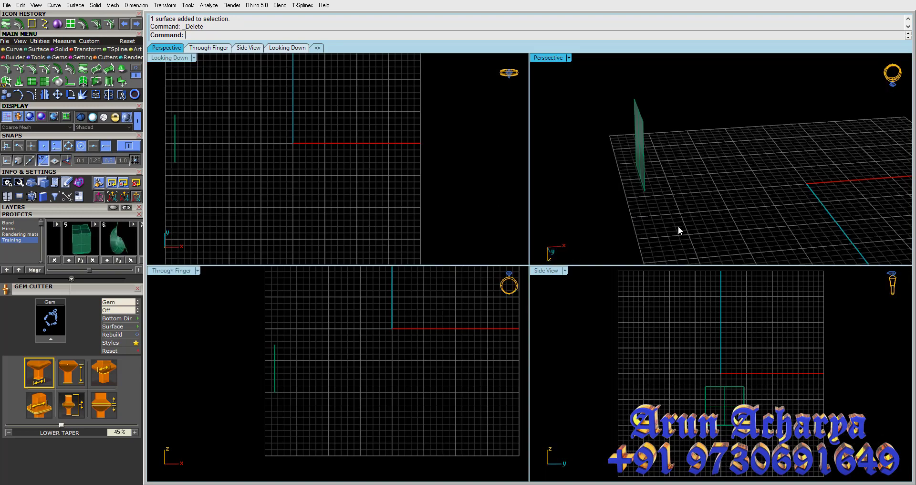
{"action": "left_click", "coordinate": [176, 142]}
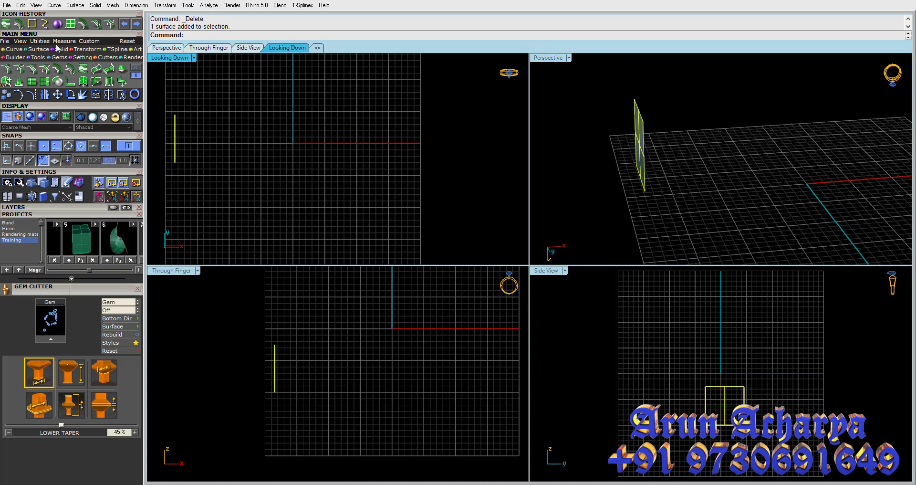
{"action": "left_click", "coordinate": [85, 50]}
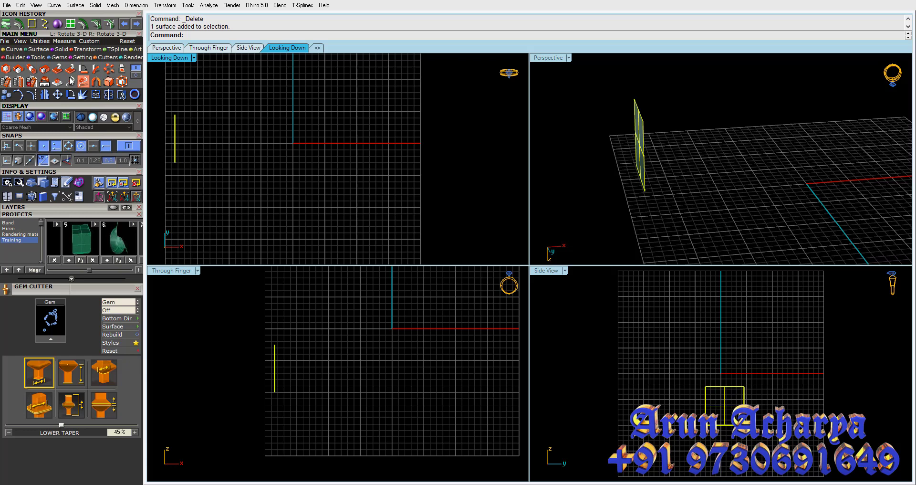
{"action": "left_click", "coordinate": [96, 68]}
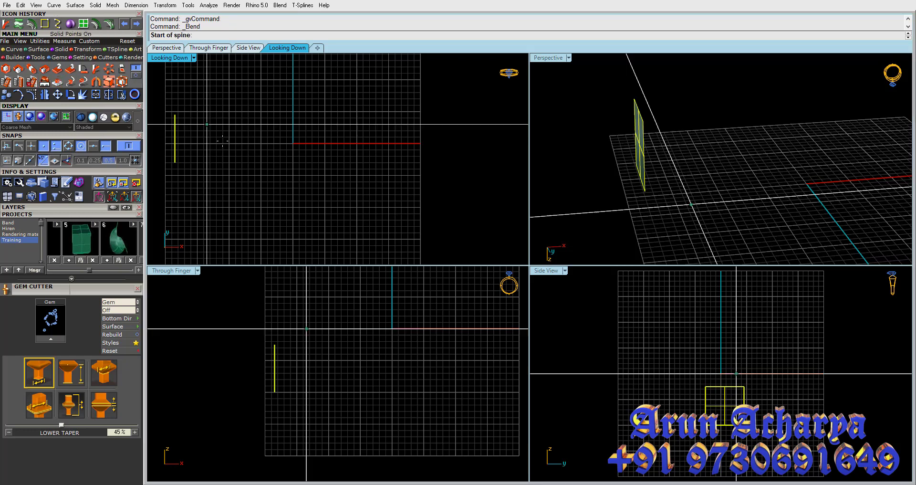
{"action": "left_click", "coordinate": [175, 139]}
{"action": "left_click", "coordinate": [175, 172]}
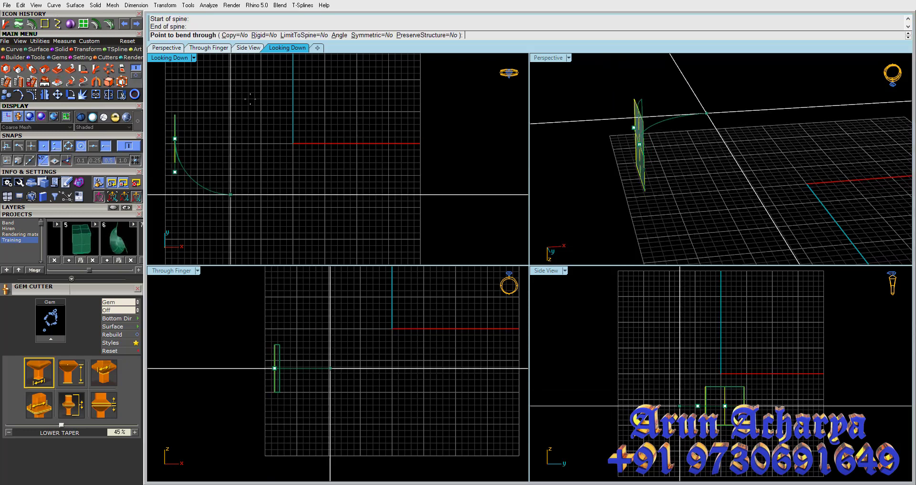
{"action": "left_click", "coordinate": [372, 35]}
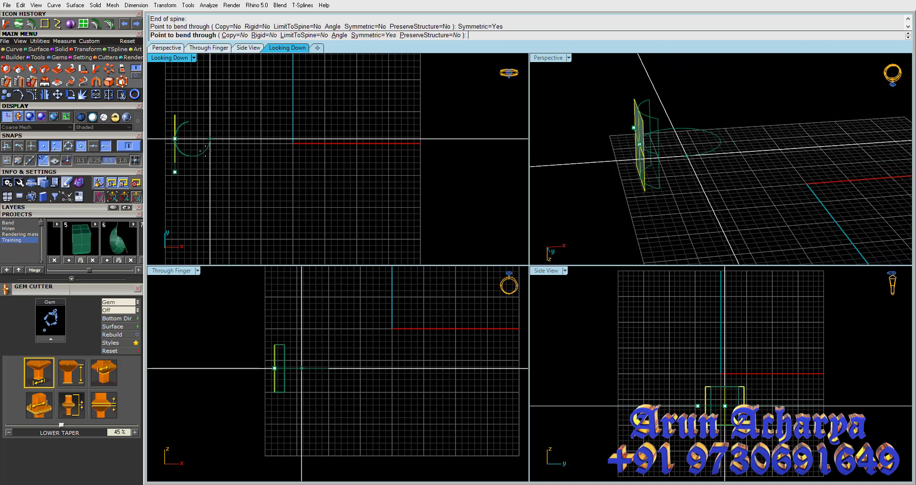
{"action": "left_click", "coordinate": [198, 163]}
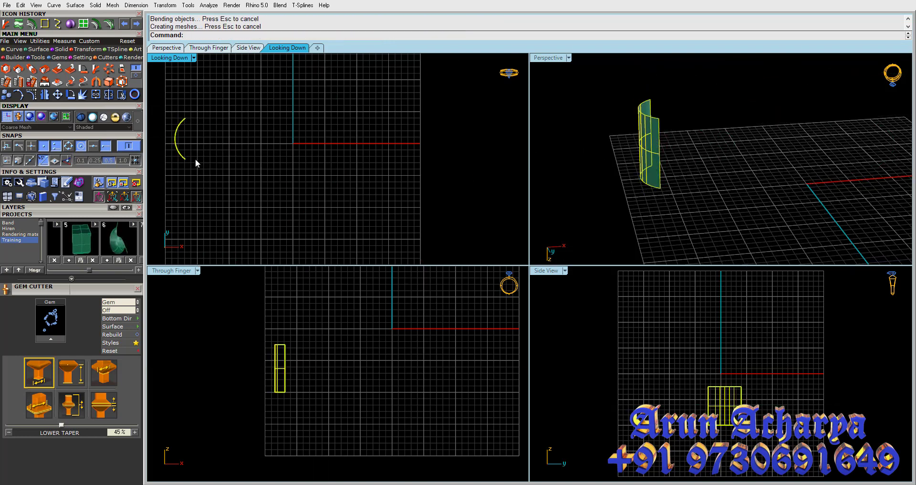
{"action": "key", "text": "ctrl+z"}
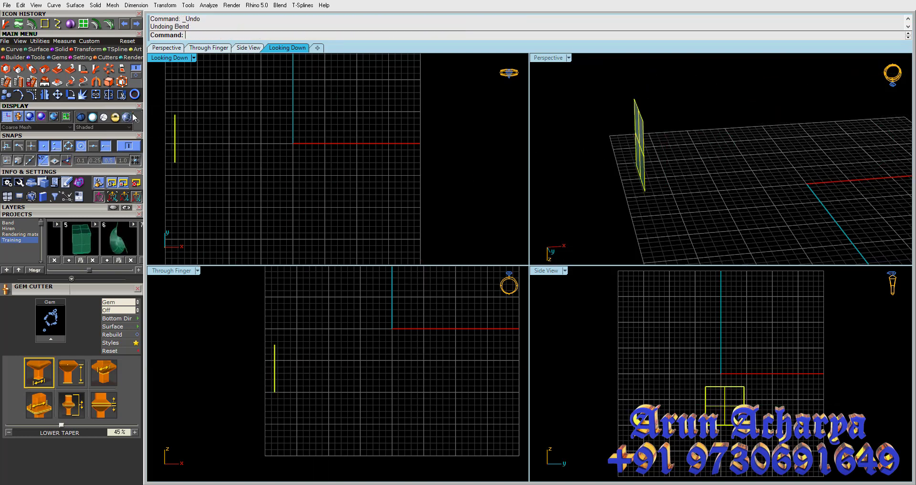
{"action": "key", "text": "ctrl+y"}
Step: Move the bent surface near the grid centre and bend it again into a curled shell
{"action": "left_click", "coordinate": [57, 94]}
{"action": "left_click", "coordinate": [264, 115]}
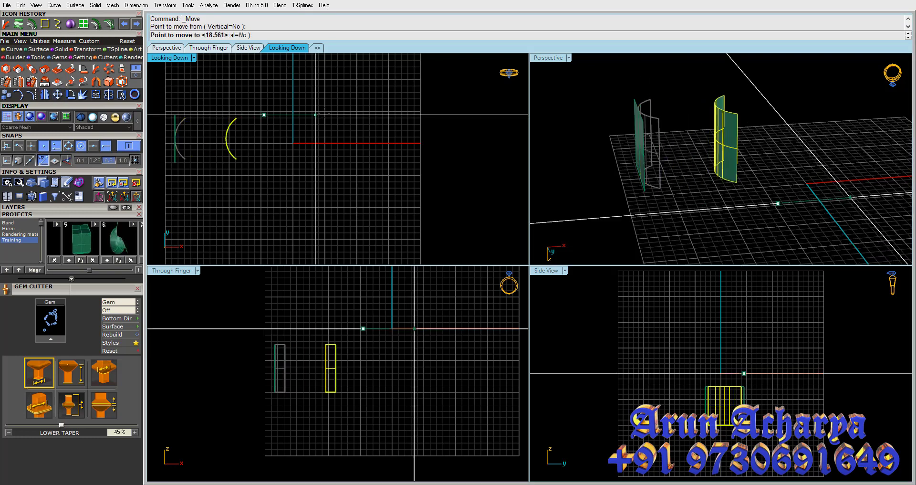
{"action": "left_click", "coordinate": [352, 115]}
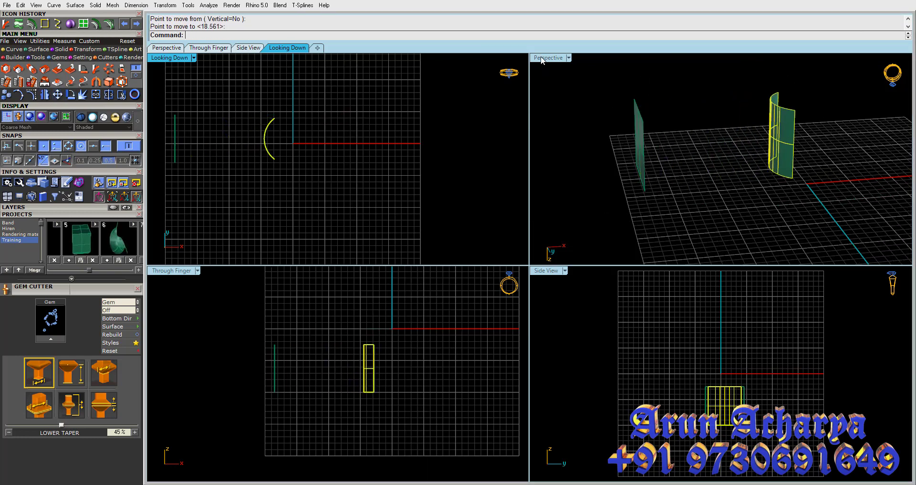
{"action": "left_click", "coordinate": [82, 69]}
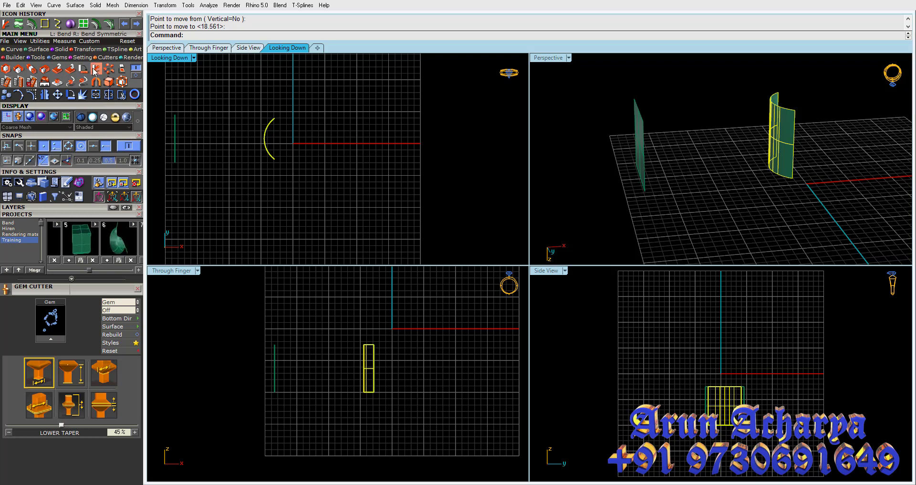
{"action": "left_click", "coordinate": [364, 367]}
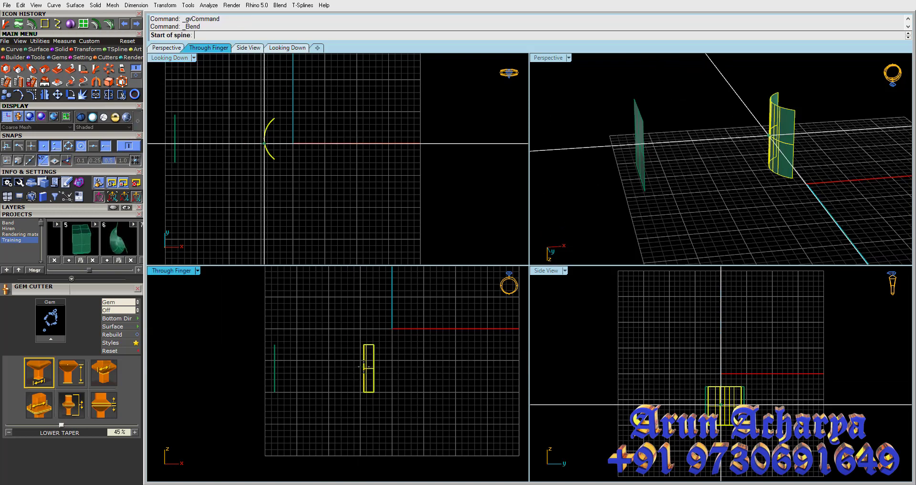
{"action": "left_click", "coordinate": [364, 326]}
{"action": "left_click", "coordinate": [421, 350]}
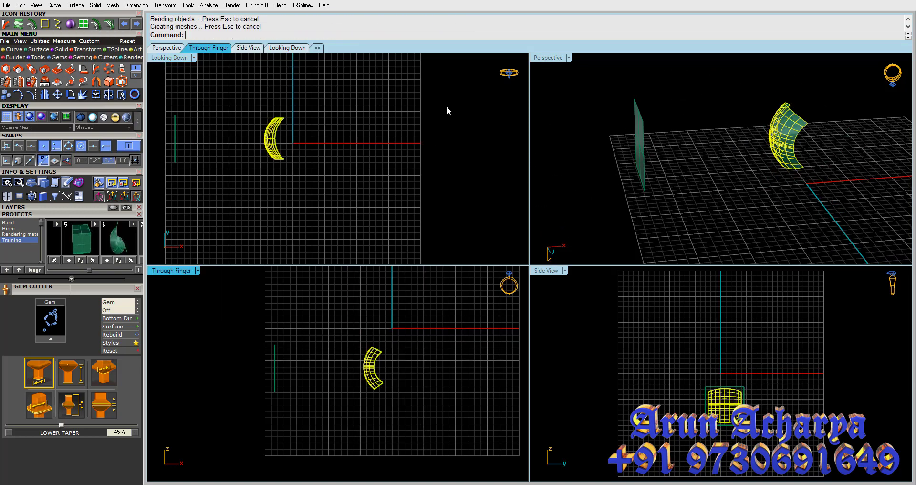
Step: Maximize Perspective and start TweenSurfaces with the flat plane as start surface
{"action": "key", "text": "ctrl+m"}
{"action": "mouse_move", "coordinate": [524, 95]}
{"action": "right_mouse_down"}
{"action": "mouse_move", "coordinate": [597, 113]}
{"action": "mouse_move", "coordinate": [571, 166]}
{"action": "right_mouse_up"}
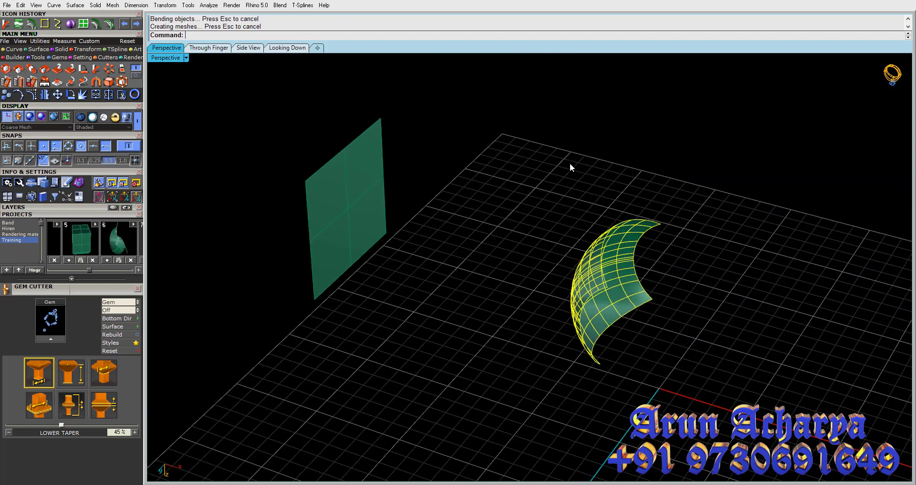
{"action": "left_click", "coordinate": [493, 153]}
{"action": "right_click_drag", "start_coordinate": [494, 149], "coordinate": [332, 125]}
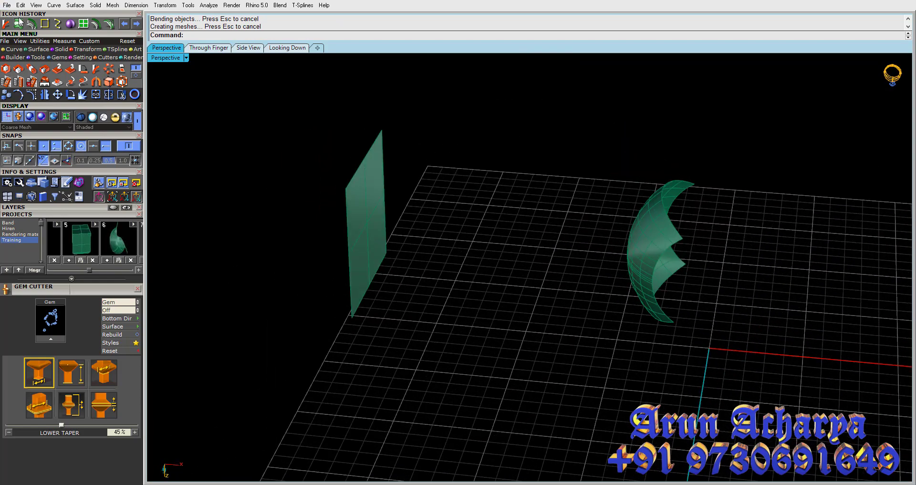
{"action": "left_click", "coordinate": [136, 67]}
{"action": "left_click", "coordinate": [370, 188]}
Step: Pick the curled shell as end surface, set NumberOfSurfaces to 2 and create the tweens
{"action": "left_click", "coordinate": [623, 231]}
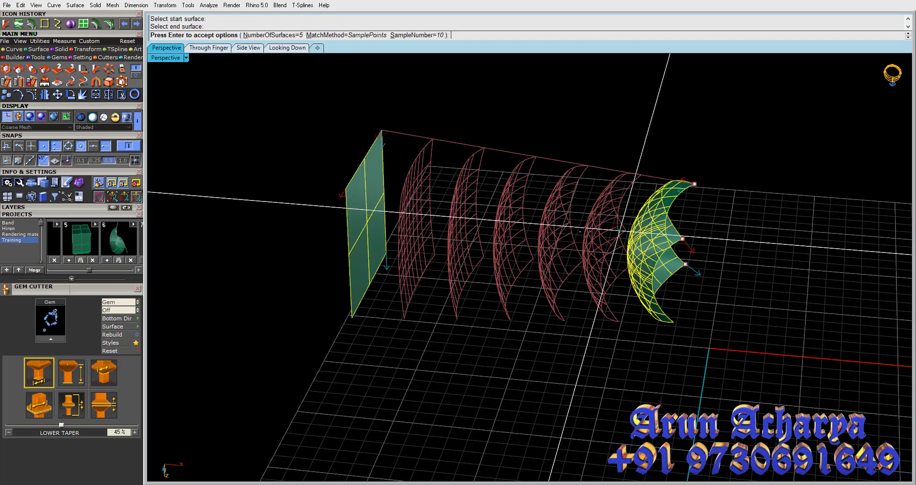
{"action": "mouse_move", "coordinate": [624, 231]}
{"action": "right_mouse_down"}
{"action": "mouse_move", "coordinate": [487, 270]}
{"action": "mouse_move", "coordinate": [539, 256]}
{"action": "mouse_move", "coordinate": [524, 205]}
{"action": "mouse_move", "coordinate": [518, 198]}
{"action": "mouse_move", "coordinate": [494, 221]}
{"action": "mouse_move", "coordinate": [501, 229]}
{"action": "mouse_move", "coordinate": [483, 229]}
{"action": "mouse_move", "coordinate": [391, 188]}
{"action": "mouse_move", "coordinate": [423, 181]}
{"action": "right_mouse_up"}
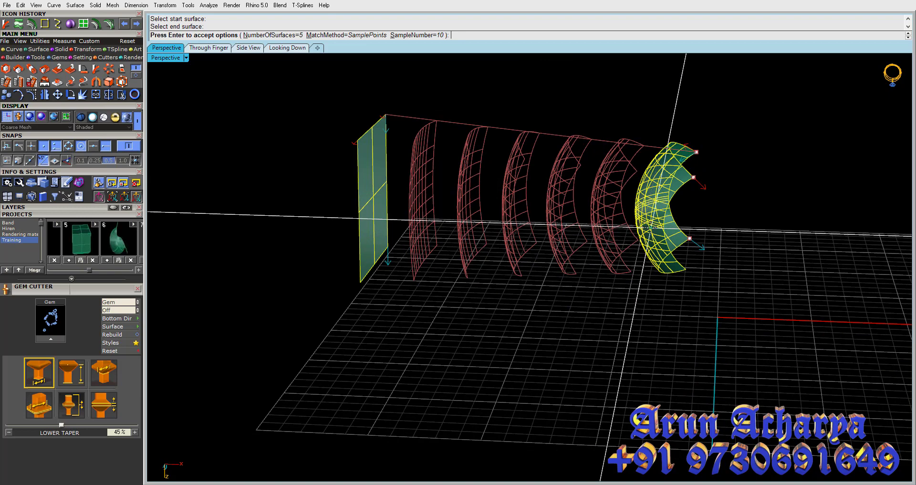
{"action": "left_click", "coordinate": [292, 36]}
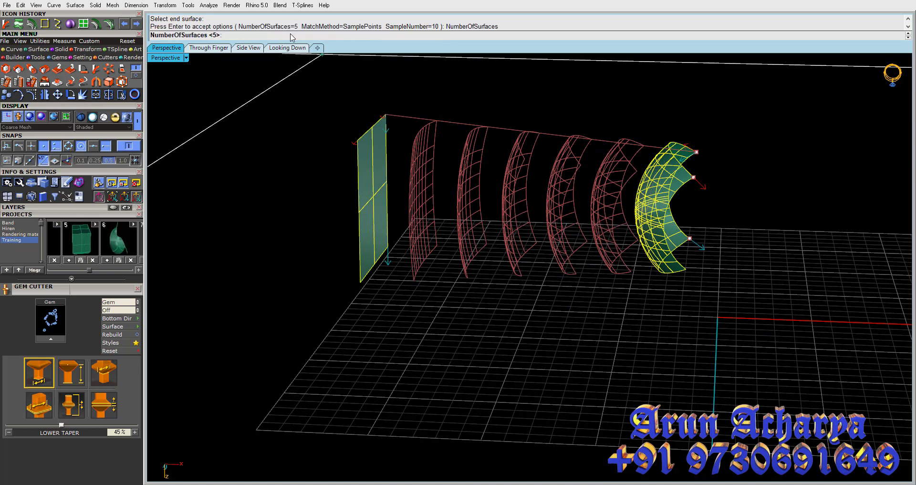
{"action": "type", "text": "2"}
{"action": "key", "text": "Return"}
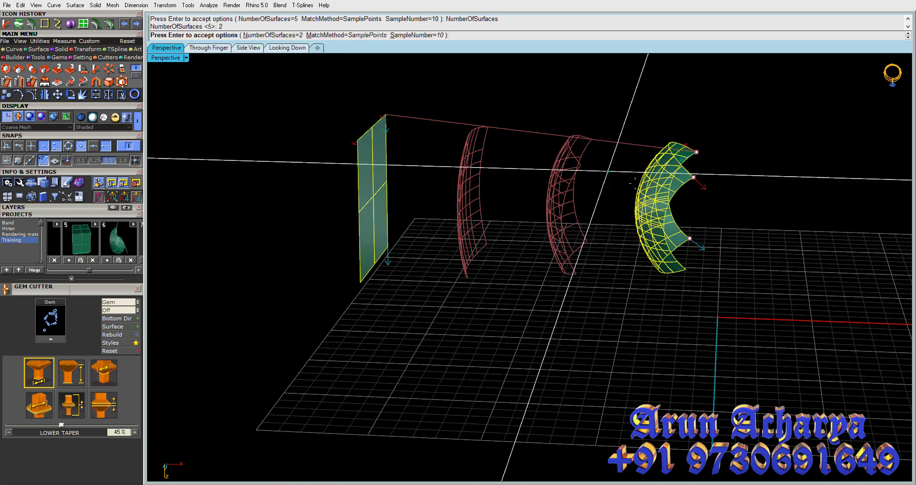
{"action": "left_click", "coordinate": [268, 35]}
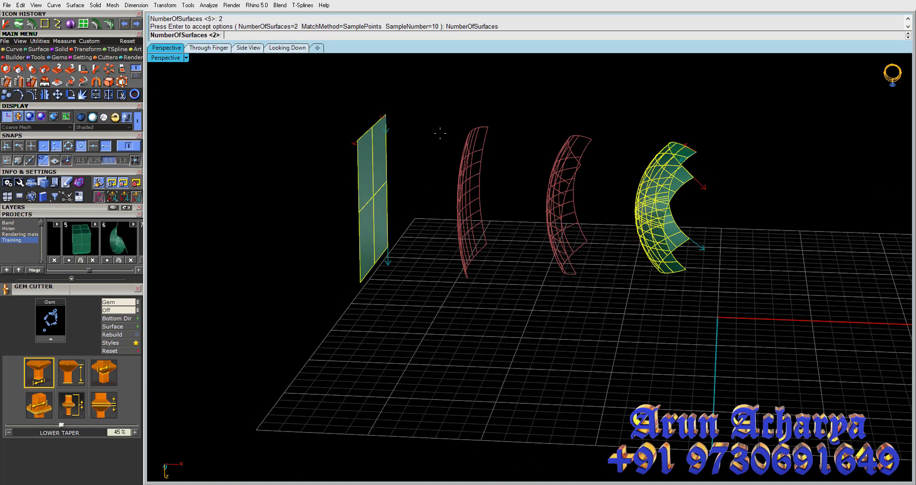
{"action": "right_click_drag", "start_coordinate": [440, 134], "coordinate": [439, 154]}
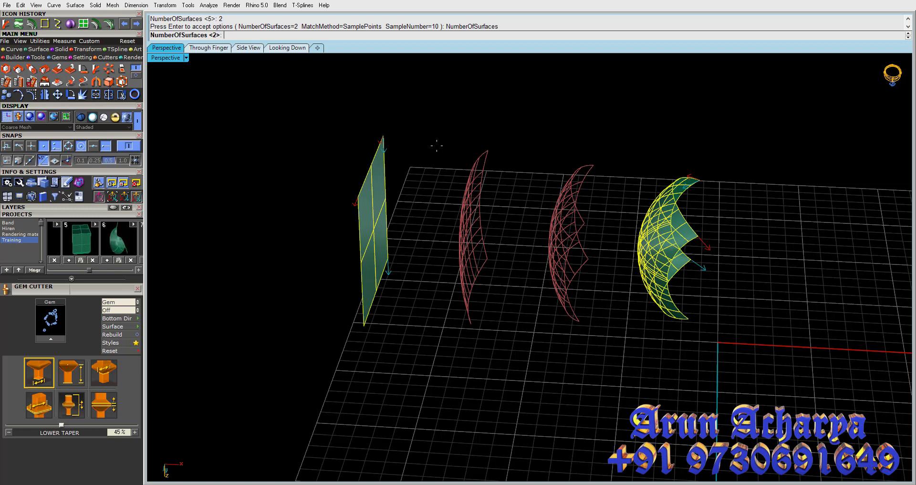
{"action": "key", "text": "Return"}
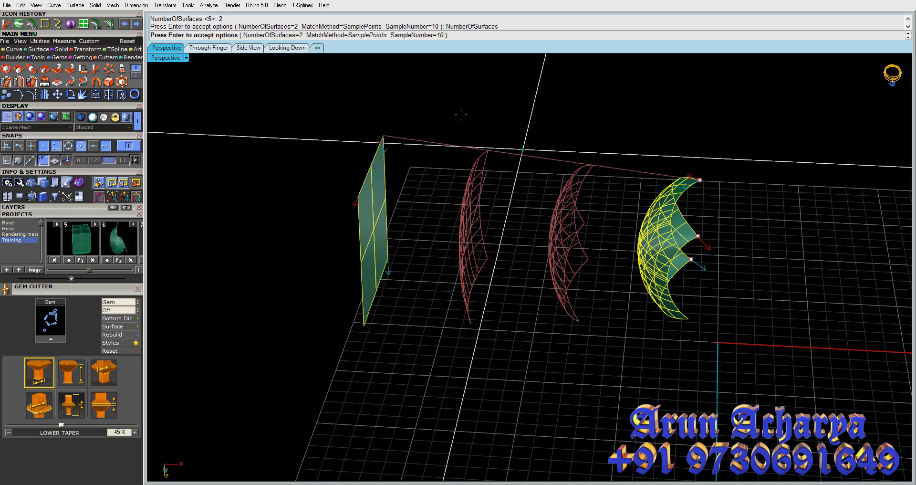
{"action": "key", "text": "Return"}
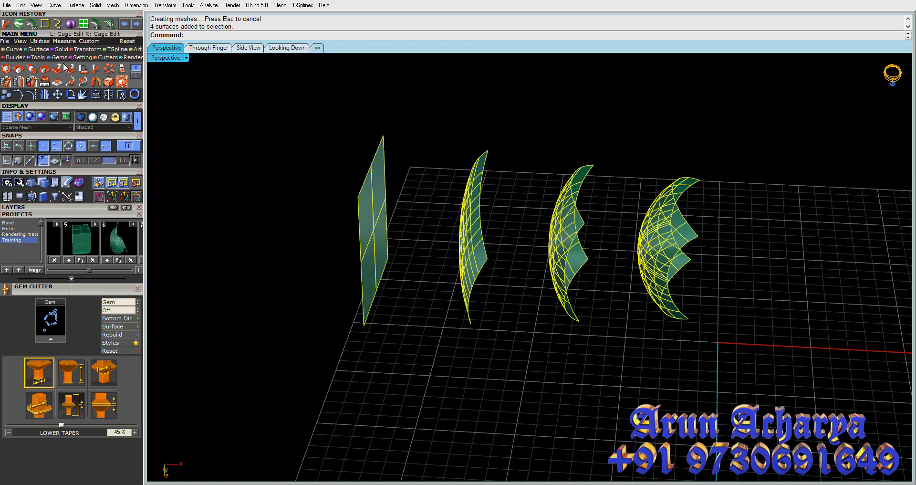
Step: Offset the four surfaces into solids, inspect them, then undo back past the tween surfaces
{"action": "left_click", "coordinate": [109, 24]}
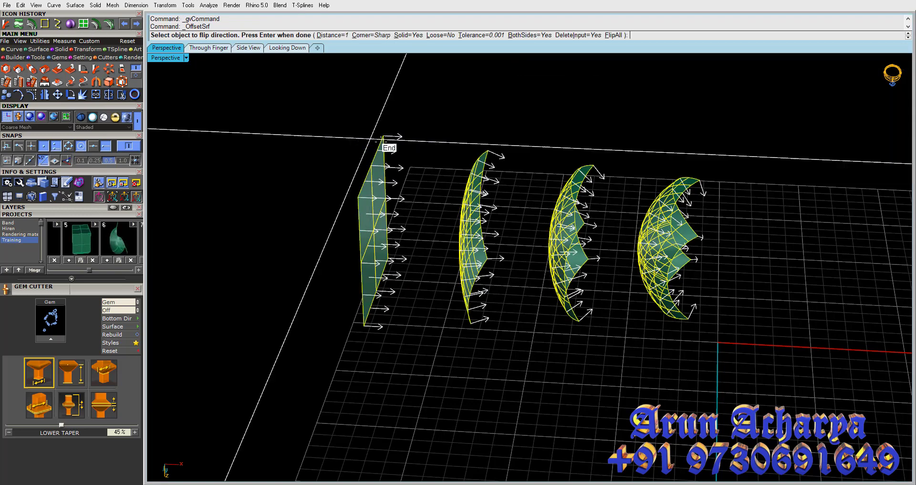
{"action": "key", "text": "Return"}
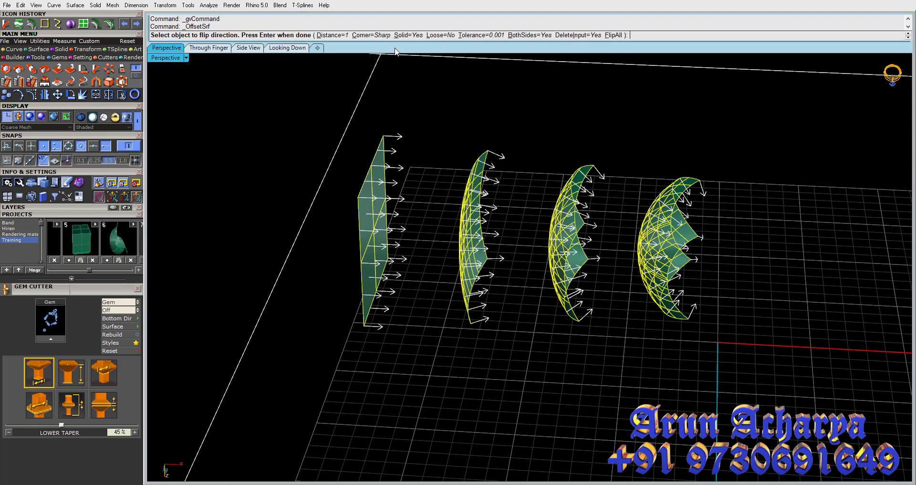
{"action": "mouse_move", "coordinate": [448, 136]}
{"action": "right_mouse_down"}
{"action": "mouse_move", "coordinate": [396, 83]}
{"action": "mouse_move", "coordinate": [460, 117]}
{"action": "mouse_move", "coordinate": [433, 110]}
{"action": "right_mouse_up"}
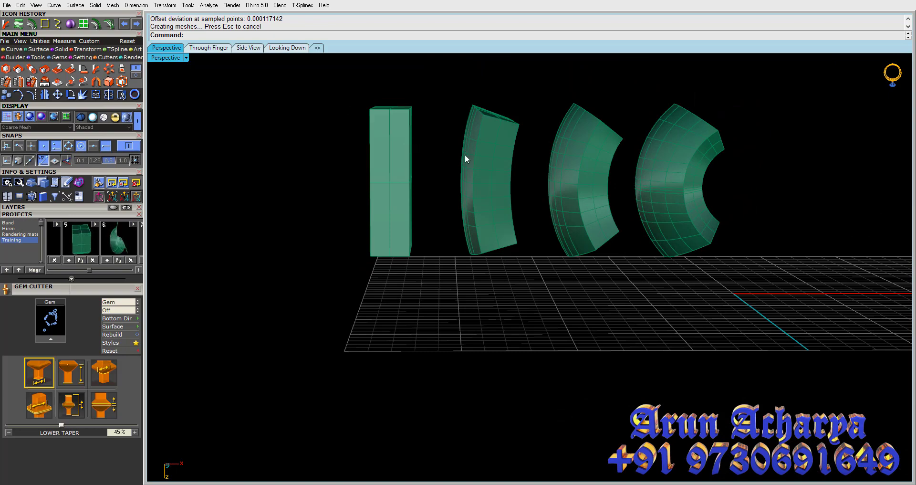
{"action": "mouse_move", "coordinate": [661, 171]}
{"action": "right_mouse_down"}
{"action": "mouse_move", "coordinate": [685, 176]}
{"action": "mouse_move", "coordinate": [626, 191]}
{"action": "right_mouse_up"}
{"action": "key", "text": "ctrl+z"}
{"action": "key", "text": "ctrl+z"}
Step: Open the surface tools, select the upright flat plane and show all four views
{"action": "key", "text": "Escape"}
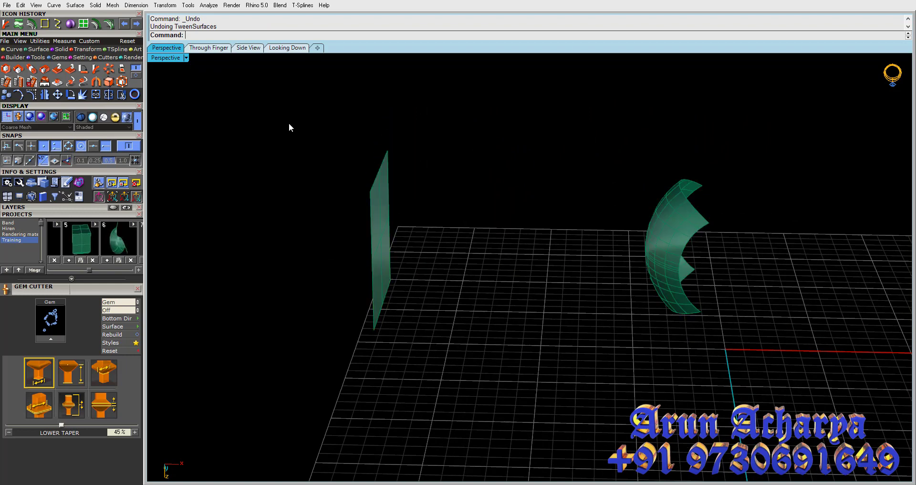
{"action": "left_click", "coordinate": [41, 50]}
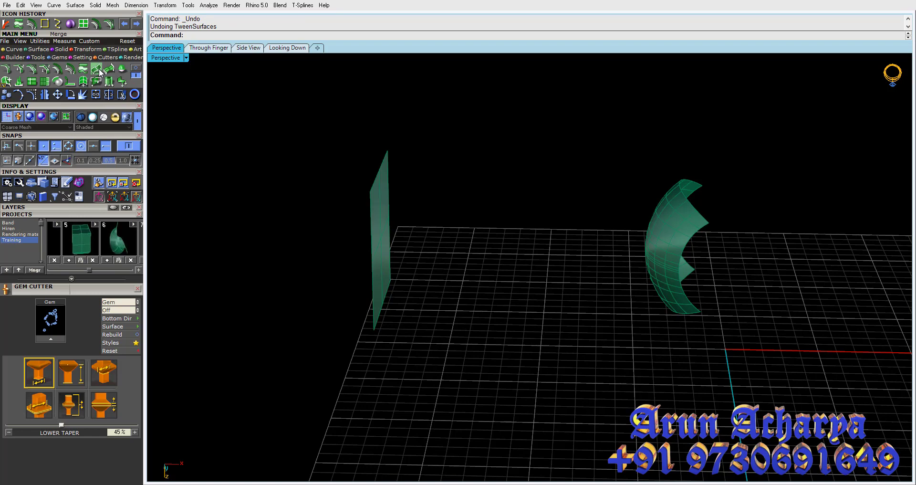
{"action": "left_click", "coordinate": [385, 178]}
{"action": "right_click_drag", "start_coordinate": [327, 165], "coordinate": [337, 167]}
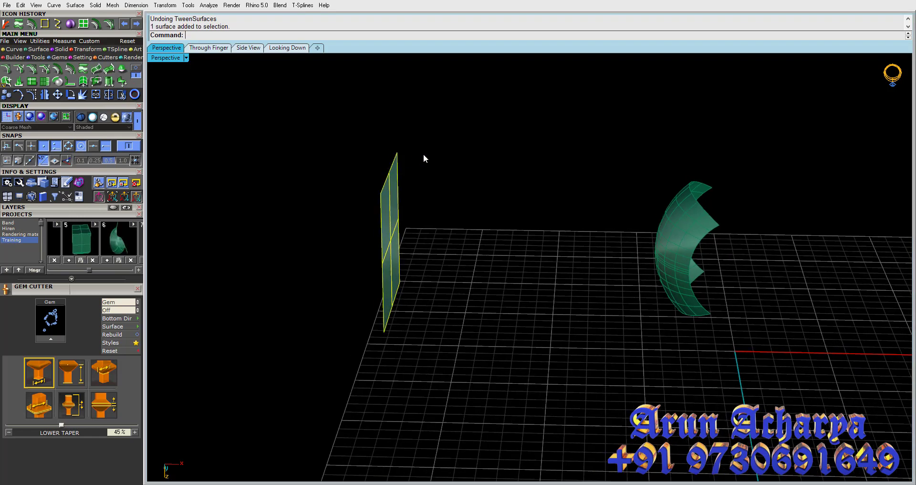
{"action": "left_click", "coordinate": [693, 229]}
{"action": "left_click", "coordinate": [395, 207]}
{"action": "double_click", "coordinate": [168, 57]}
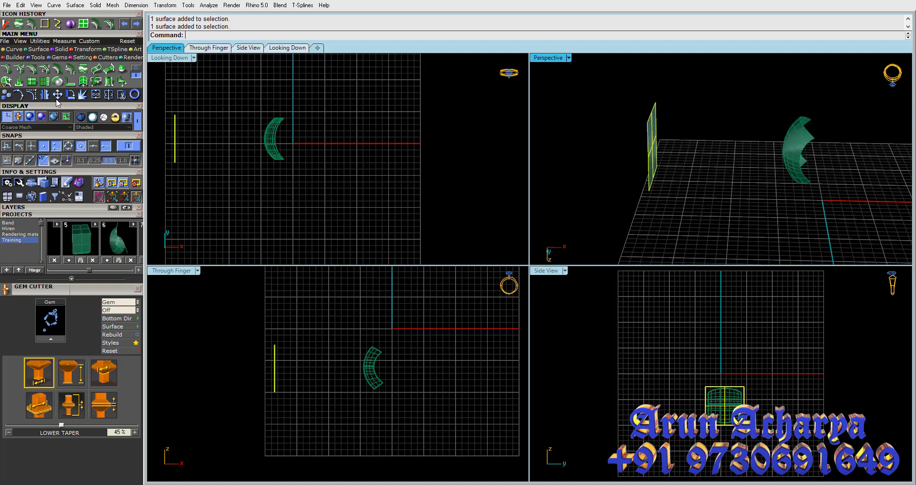
Step: Mirror the plane from its lower corner to create an angled copy below it
{"action": "left_click", "coordinate": [45, 94]}
{"action": "left_click", "coordinate": [275, 344]}
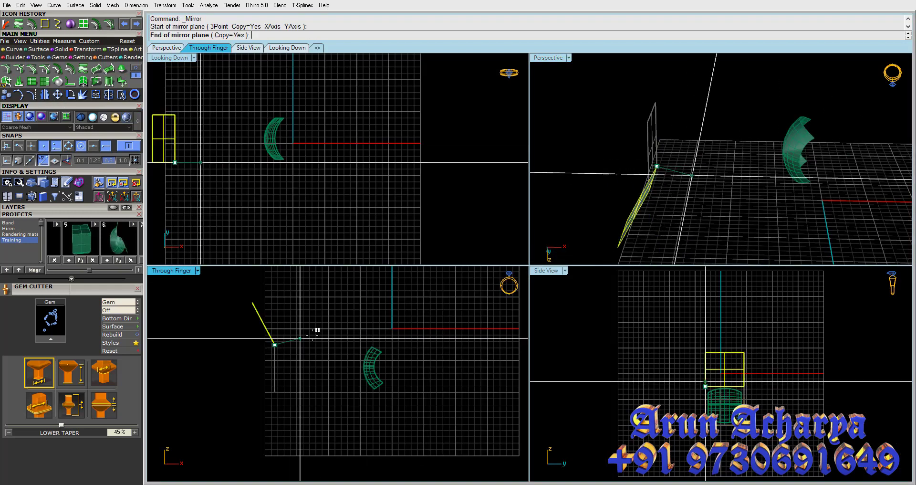
{"action": "left_click", "coordinate": [316, 334]}
{"action": "double_click", "coordinate": [539, 56]}
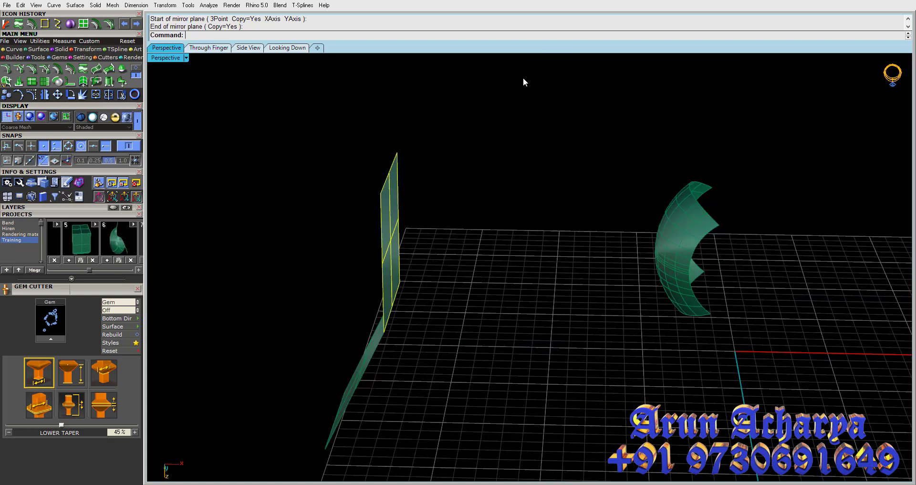
{"action": "mouse_move", "coordinate": [523, 78]}
{"action": "right_mouse_down"}
{"action": "mouse_move", "coordinate": [491, 119]}
{"action": "mouse_move", "coordinate": [536, 186]}
{"action": "mouse_move", "coordinate": [465, 233]}
{"action": "mouse_move", "coordinate": [460, 260]}
{"action": "mouse_move", "coordinate": [463, 229]}
{"action": "mouse_move", "coordinate": [444, 272]}
{"action": "right_mouse_up"}
Step: Merge the upright plane with the angled copy, inspect the bent result, then undo the merge
{"action": "left_click", "coordinate": [483, 256]}
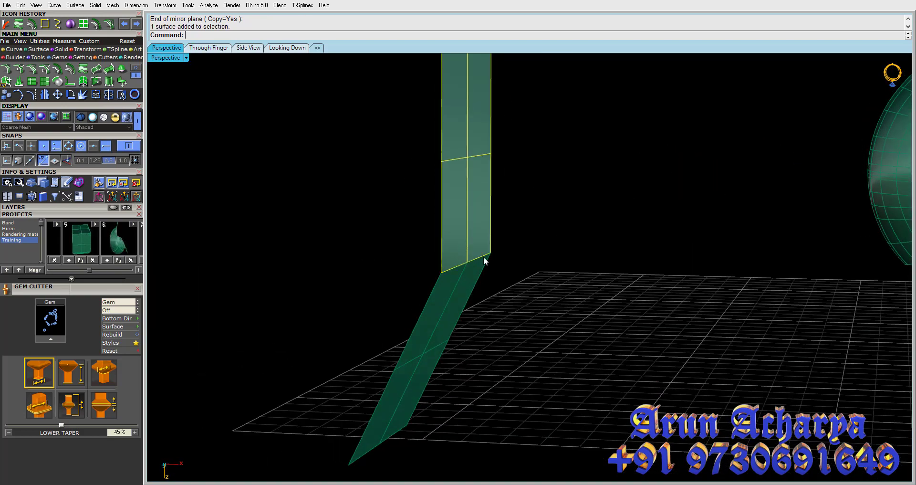
{"action": "left_click", "coordinate": [98, 71]}
{"action": "left_click", "coordinate": [450, 265]}
{"action": "left_click", "coordinate": [457, 286]}
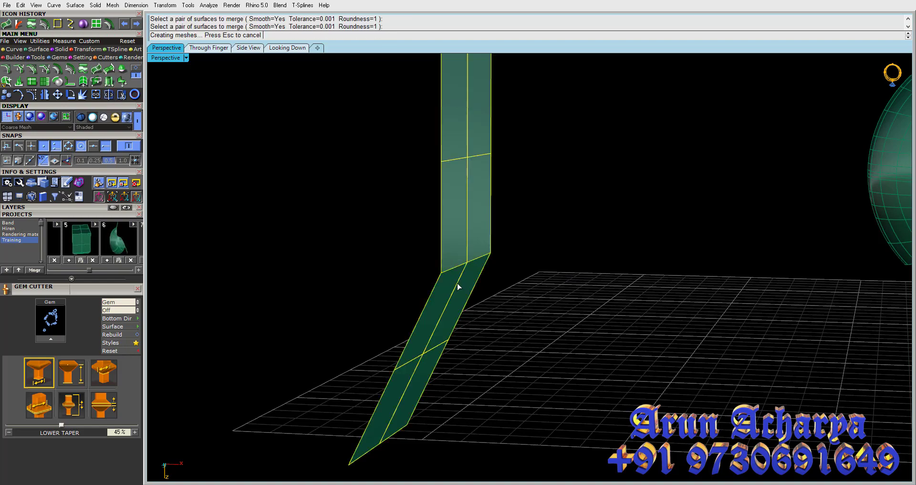
{"action": "left_click", "coordinate": [459, 262]}
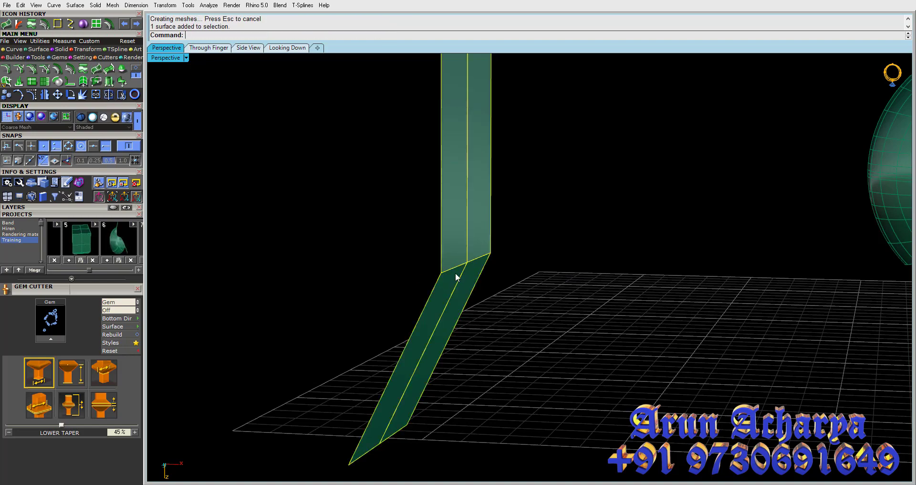
{"action": "mouse_move", "coordinate": [458, 262]}
{"action": "right_mouse_down"}
{"action": "mouse_move", "coordinate": [402, 272]}
{"action": "mouse_move", "coordinate": [472, 274]}
{"action": "mouse_move", "coordinate": [511, 247]}
{"action": "mouse_move", "coordinate": [502, 277]}
{"action": "right_mouse_up"}
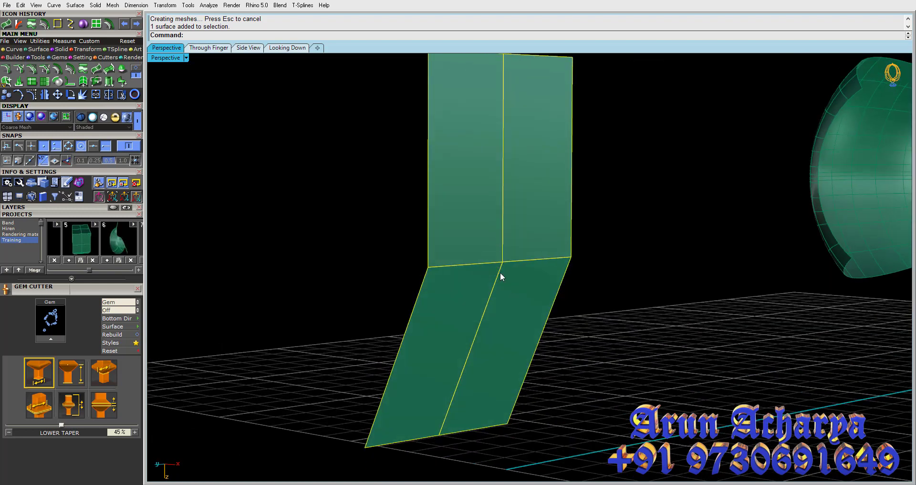
{"action": "left_click", "coordinate": [378, 189]}
{"action": "right_click_drag", "start_coordinate": [445, 230], "coordinate": [451, 230]}
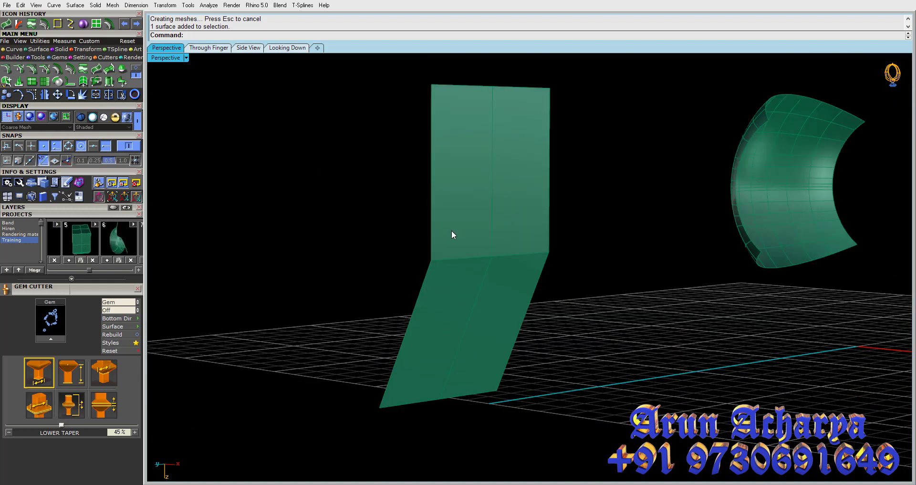
{"action": "key", "text": "ctrl+z"}
Step: Show both planes' control points, undo and restore the mirrored copy, then select all three surfaces
{"action": "left_click", "coordinate": [458, 227]}
{"action": "mouse_move", "coordinate": [458, 227]}
{"action": "right_mouse_down"}
{"action": "mouse_move", "coordinate": [449, 238]}
{"action": "mouse_move", "coordinate": [462, 265]}
{"action": "right_mouse_up"}
{"action": "left_click", "coordinate": [463, 270], "text": "shift"}
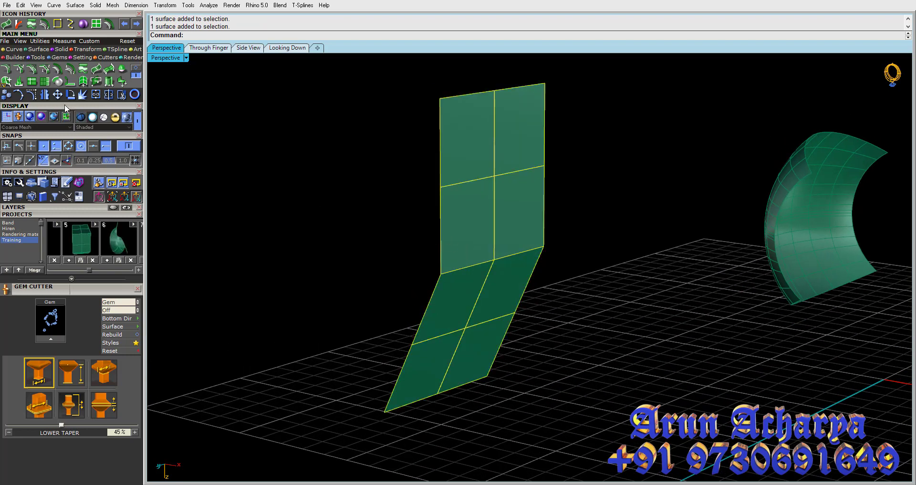
{"action": "left_click", "coordinate": [33, 95]}
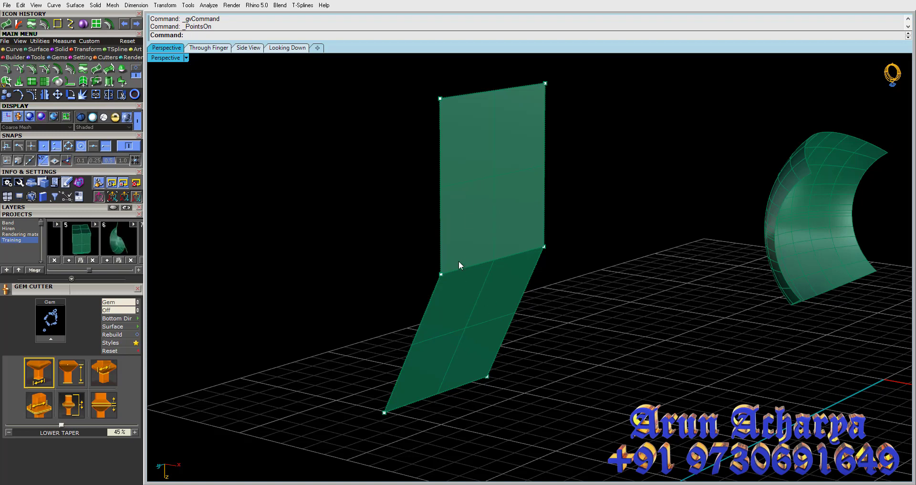
{"action": "key", "text": "ctrl+z"}
{"action": "left_click", "coordinate": [136, 24]}
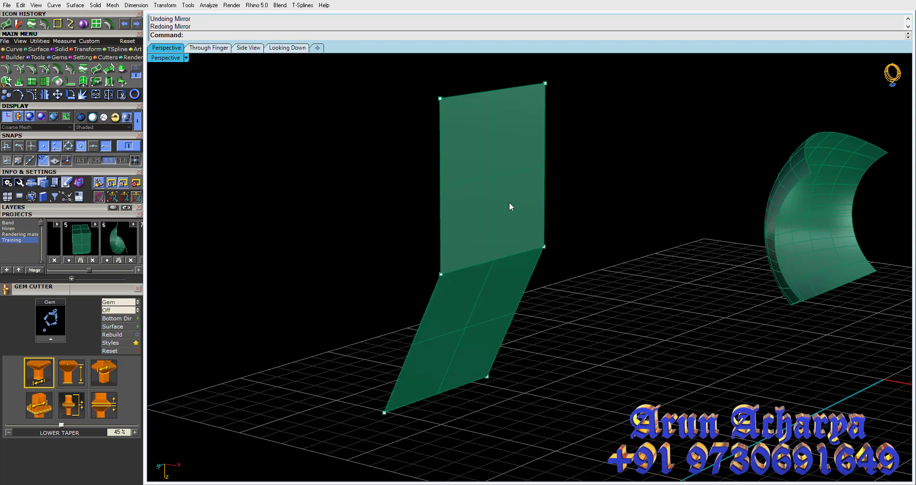
{"action": "left_click", "coordinate": [518, 206]}
{"action": "left_click", "coordinate": [501, 273], "text": "shift"}
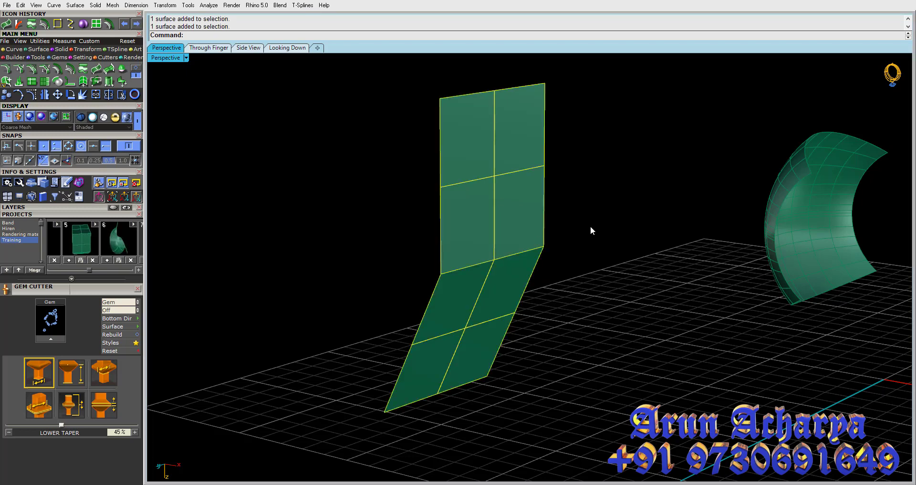
{"action": "left_click", "coordinate": [825, 239]}
{"action": "right_click_drag", "start_coordinate": [778, 232], "coordinate": [738, 231]}
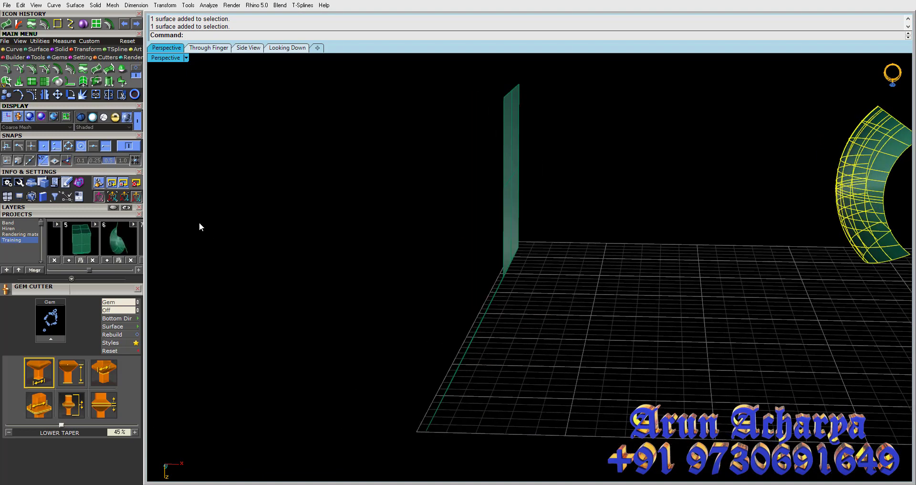
Step: Import Training_6.3dm, then undo the import of the leaf surface
{"action": "left_click", "coordinate": [120, 239]}
{"action": "mouse_move", "coordinate": [746, 314]}
{"action": "right_mouse_down"}
{"action": "mouse_move", "coordinate": [687, 271]}
{"action": "mouse_move", "coordinate": [706, 259]}
{"action": "right_mouse_up"}
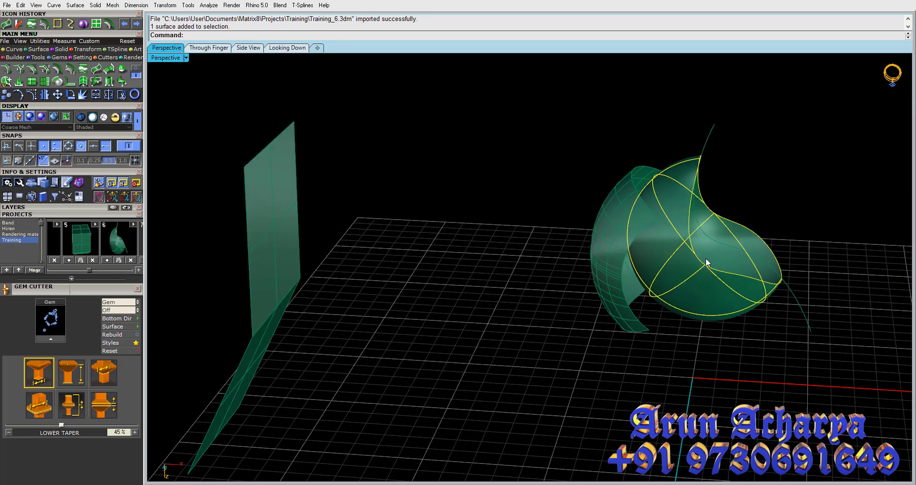
{"action": "key", "text": "ctrl+z"}
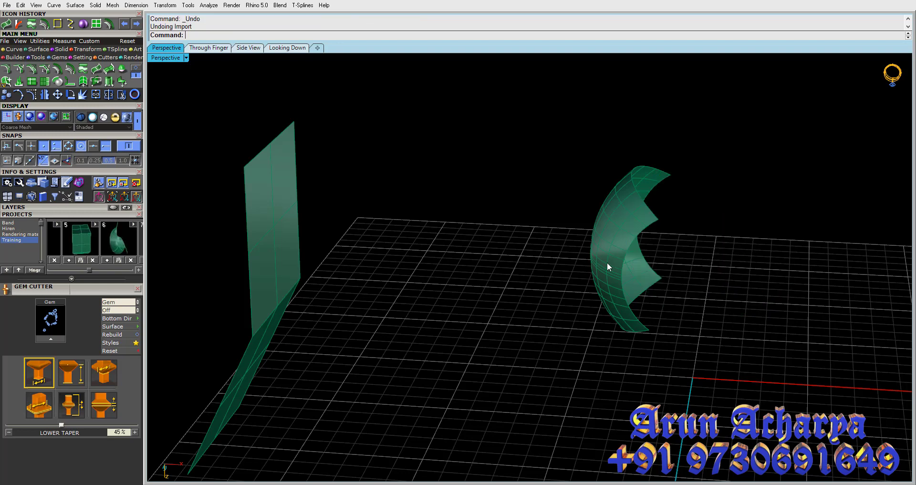
{"action": "right_click_drag", "start_coordinate": [607, 262], "coordinate": [641, 238]}
Step: Rebuild the curved arc surface with 8 by 8 points and restore four viewports
{"action": "left_click", "coordinate": [642, 242]}
{"action": "type", "text": "Reb"}
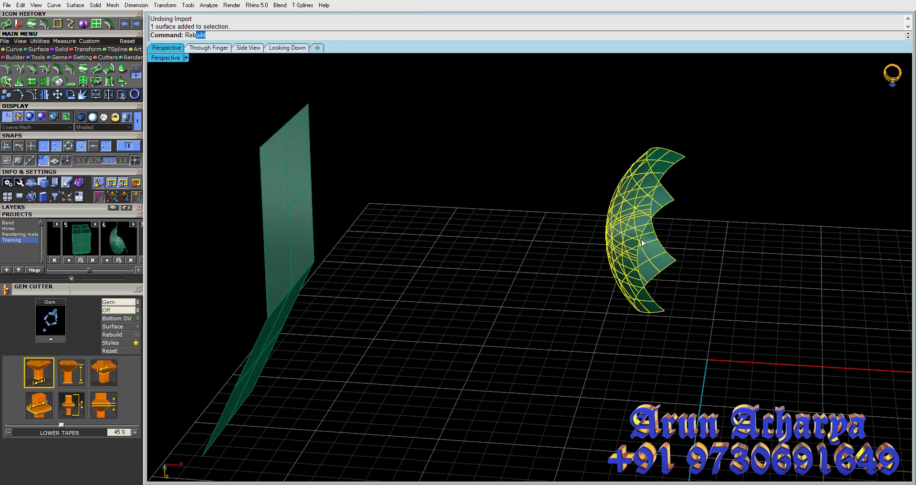
{"action": "key", "text": "Return"}
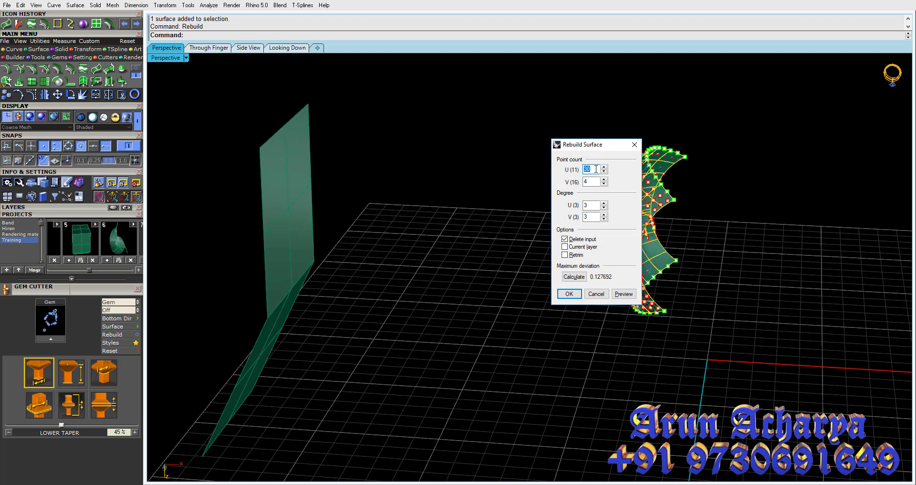
{"action": "type", "text": "8"}
{"action": "left_click", "coordinate": [624, 294]}
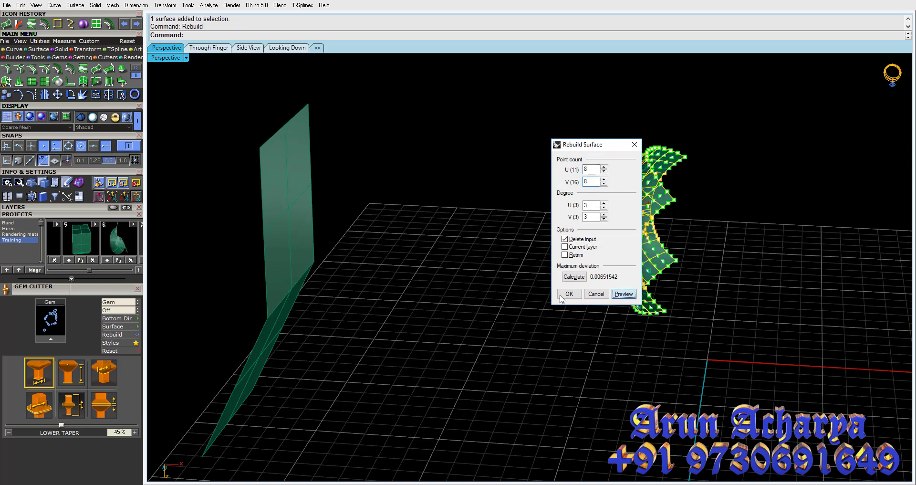
{"action": "left_click", "coordinate": [568, 294]}
{"action": "mouse_move", "coordinate": [567, 296]}
{"action": "right_mouse_down"}
{"action": "mouse_move", "coordinate": [684, 270]}
{"action": "mouse_move", "coordinate": [552, 250]}
{"action": "mouse_move", "coordinate": [629, 219]}
{"action": "mouse_move", "coordinate": [552, 244]}
{"action": "right_mouse_up"}
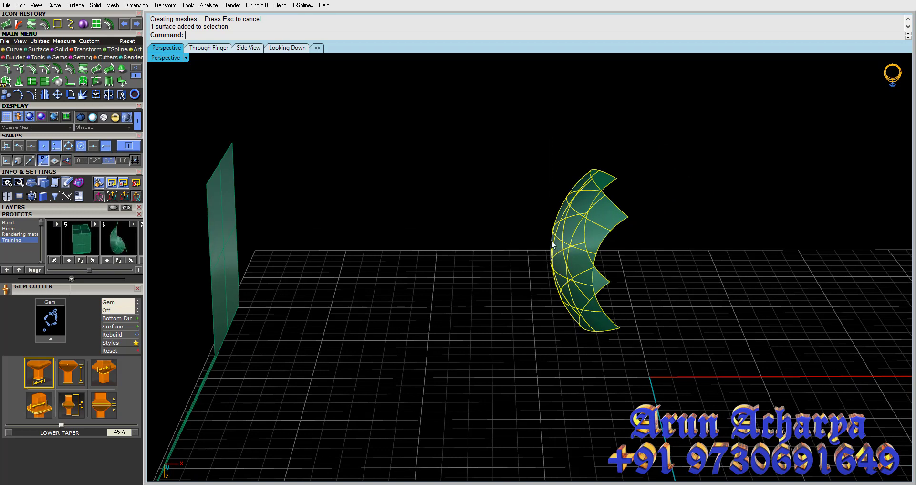
{"action": "double_click", "coordinate": [165, 59]}
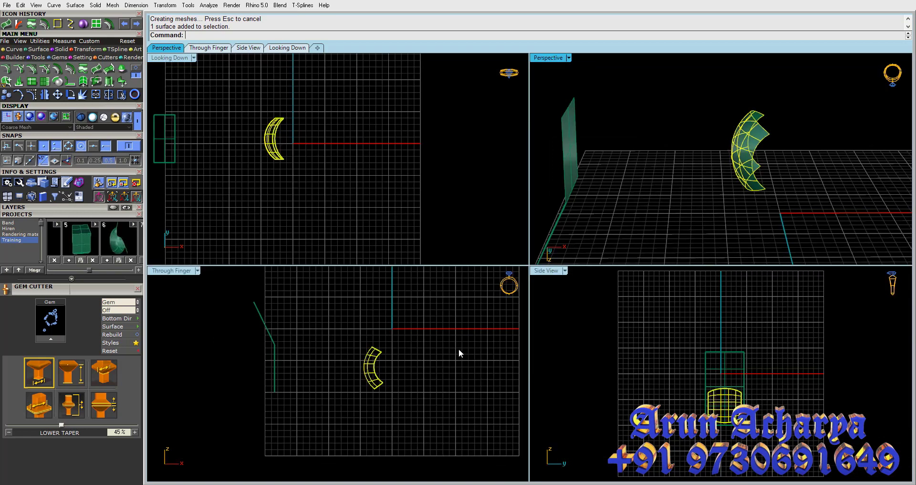
Step: Mirror the curled shell from its end to extend it into a longer crescent
{"action": "left_click", "coordinate": [45, 95]}
{"action": "left_click", "coordinate": [433, 366]}
{"action": "left_click", "coordinate": [410, 353]}
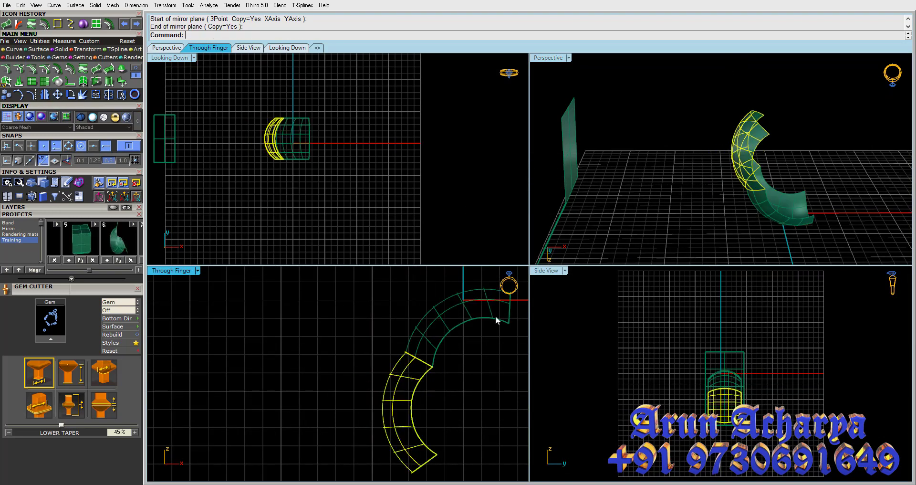
{"action": "double_click", "coordinate": [547, 58]}
{"action": "mouse_move", "coordinate": [589, 133]}
{"action": "right_mouse_down"}
{"action": "mouse_move", "coordinate": [542, 149]}
{"action": "mouse_move", "coordinate": [597, 147]}
{"action": "mouse_move", "coordinate": [527, 220]}
{"action": "mouse_move", "coordinate": [548, 280]}
{"action": "right_mouse_up"}
Step: Run MergeSrf on the two shell halves, choosing each from the selection menu
{"action": "left_click", "coordinate": [547, 277]}
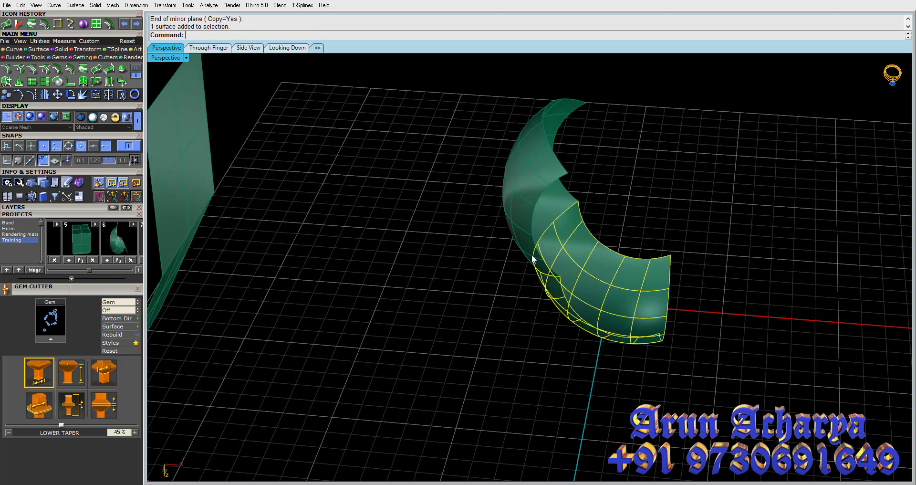
{"action": "left_click", "coordinate": [532, 254], "text": "shift"}
{"action": "left_click", "coordinate": [338, 189]}
{"action": "left_click", "coordinate": [109, 93]}
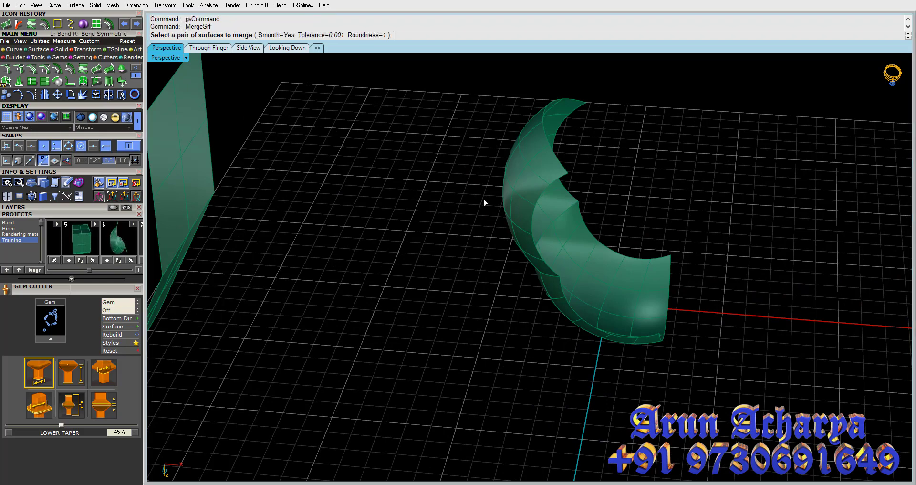
{"action": "left_click", "coordinate": [547, 214]}
{"action": "left_click", "coordinate": [567, 231]}
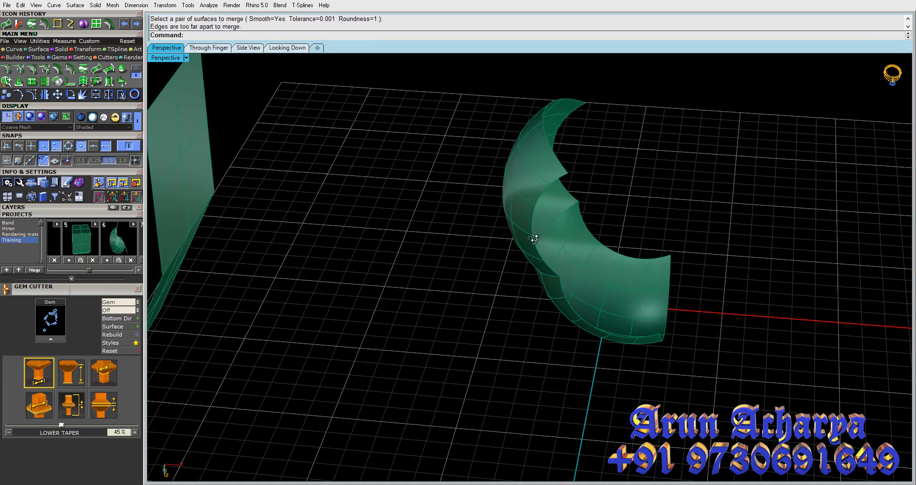
{"action": "right_click_drag", "start_coordinate": [534, 238], "coordinate": [496, 225]}
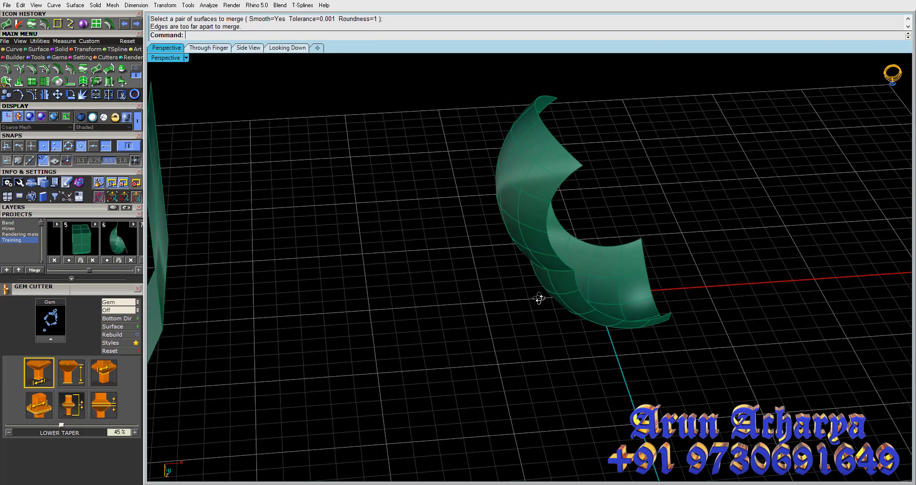
{"action": "right_click_drag", "start_coordinate": [540, 298], "coordinate": [539, 247]}
{"action": "left_click", "coordinate": [554, 264]}
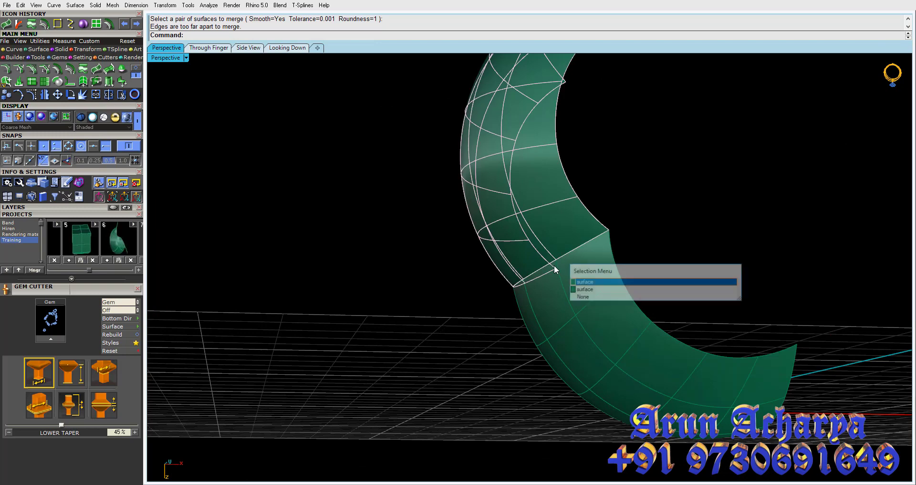
{"action": "left_click", "coordinate": [580, 285]}
Step: Check the 'too far apart' message and return to the four-view layout
{"action": "scroll", "coordinate": [535, 270], "scroll_direction": "up", "scroll_amount": 3}
{"action": "scroll", "coordinate": [537, 265], "scroll_direction": "up", "scroll_amount": 3}
{"action": "scroll", "coordinate": [426, 314], "scroll_direction": "up", "scroll_amount": 2}
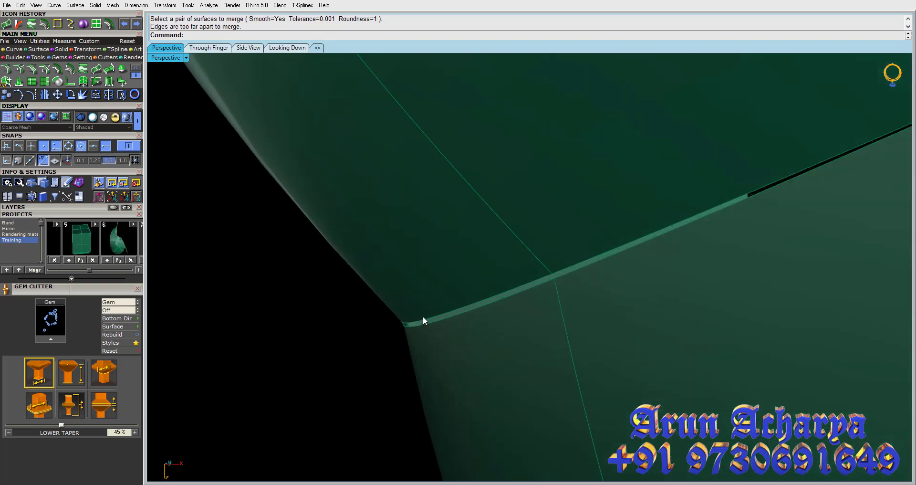
{"action": "double_click", "coordinate": [158, 57]}
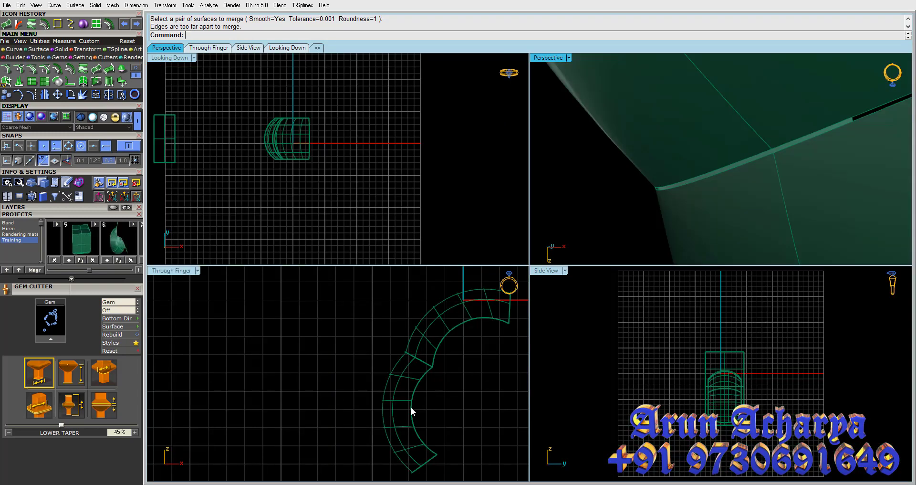
Step: Undo the mirror, then re-mirror the ring surface across the edge's endpoint-to-midpoint line
{"action": "scroll", "coordinate": [411, 407], "scroll_direction": "up", "scroll_amount": 3}
{"action": "scroll", "coordinate": [418, 358], "scroll_direction": "up", "scroll_amount": 3}
{"action": "key", "text": "ctrl+z"}
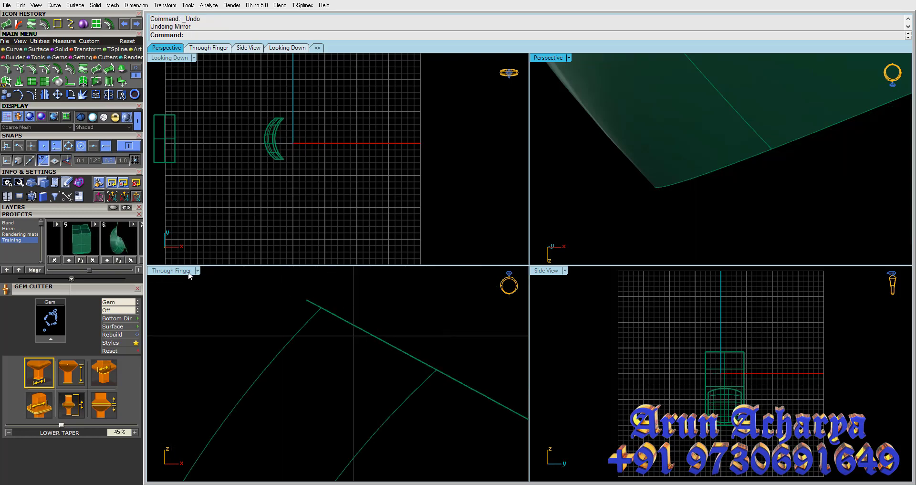
{"action": "double_click", "coordinate": [189, 276]}
{"action": "left_click", "coordinate": [369, 296]}
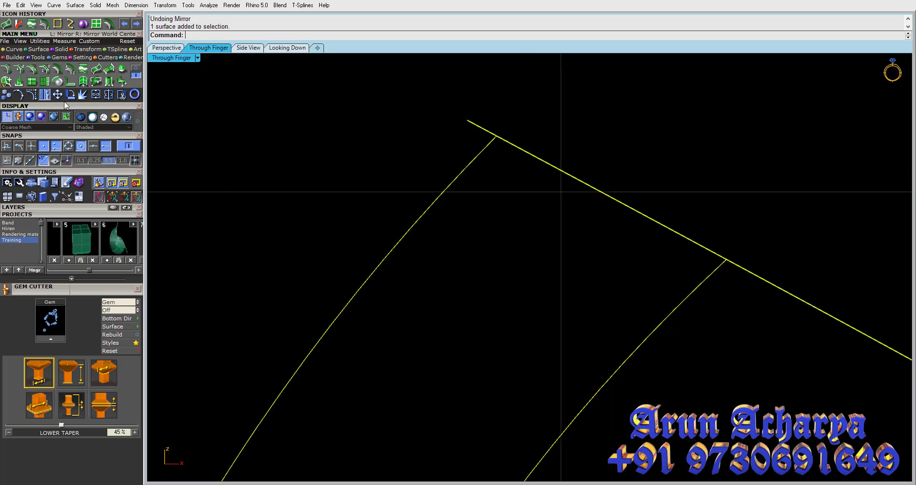
{"action": "left_click", "coordinate": [44, 94]}
{"action": "scroll", "coordinate": [402, 224], "scroll_direction": "down", "scroll_amount": 8}
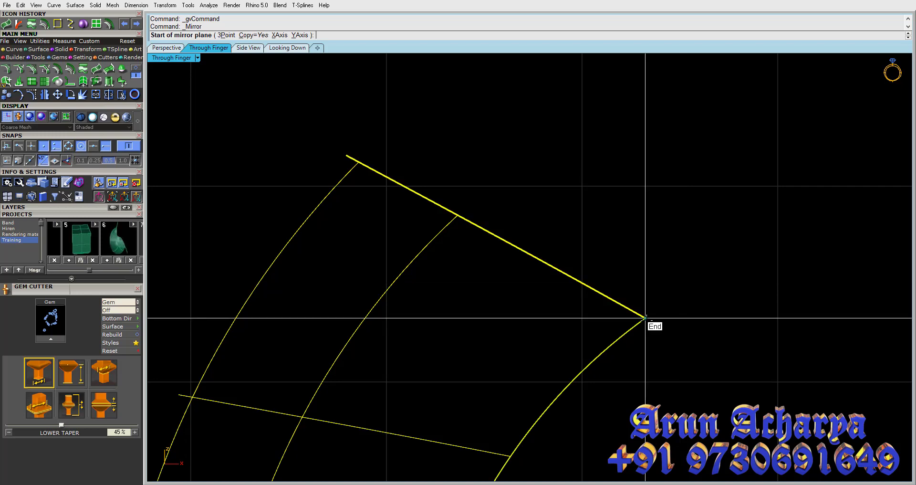
{"action": "left_click", "coordinate": [646, 319]}
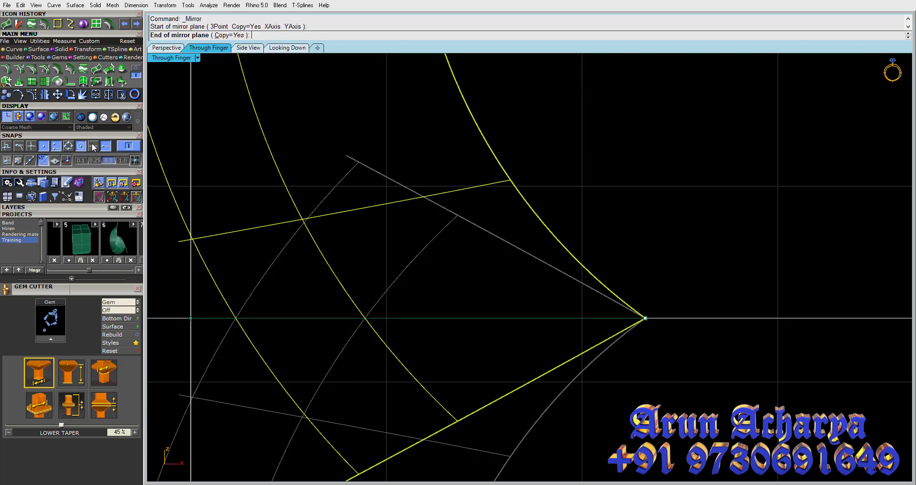
{"action": "left_click", "coordinate": [349, 156]}
{"action": "scroll", "coordinate": [470, 223], "scroll_direction": "up", "scroll_amount": 5}
{"action": "key", "text": "Escape"}
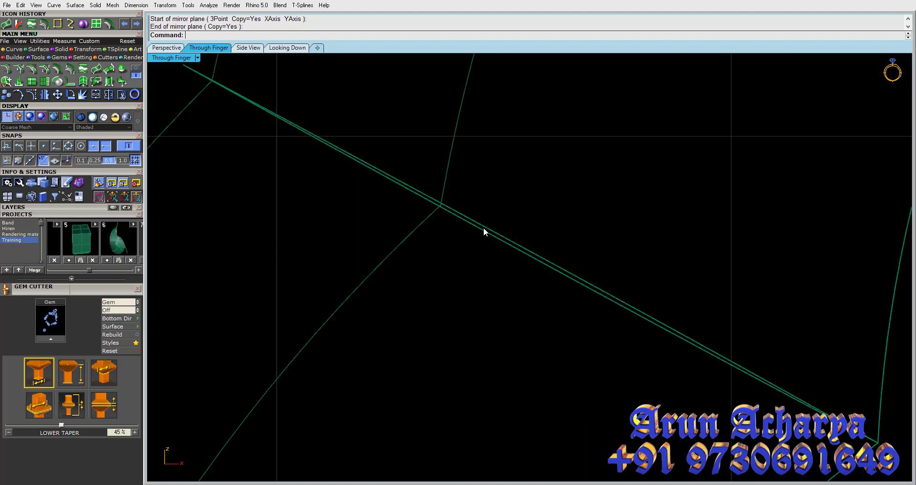
Step: Undo the mirror again so the mirrored half of the ring is removed
{"action": "scroll", "coordinate": [475, 235], "scroll_direction": "down", "scroll_amount": 2}
{"action": "scroll", "coordinate": [475, 235], "scroll_direction": "down", "scroll_amount": 2}
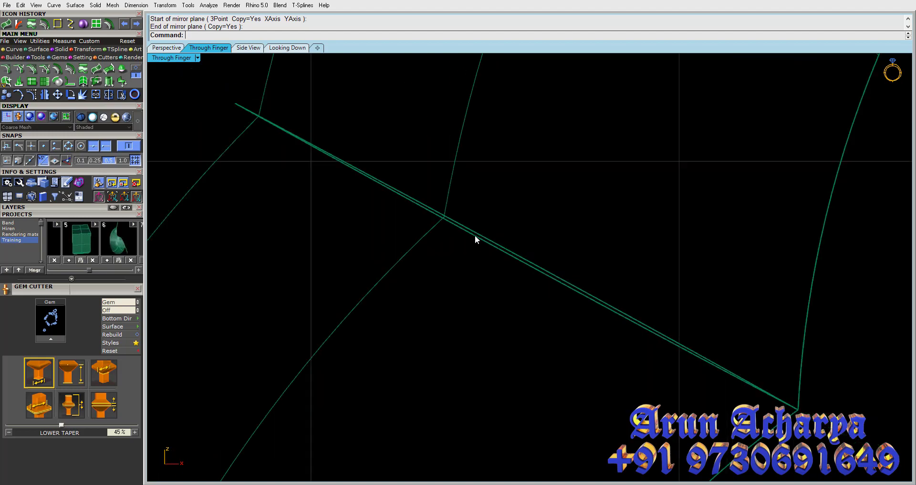
{"action": "scroll", "coordinate": [474, 235], "scroll_direction": "down", "scroll_amount": 1}
{"action": "scroll", "coordinate": [474, 235], "scroll_direction": "down", "scroll_amount": 1}
{"action": "scroll", "coordinate": [474, 234], "scroll_direction": "down", "scroll_amount": 2}
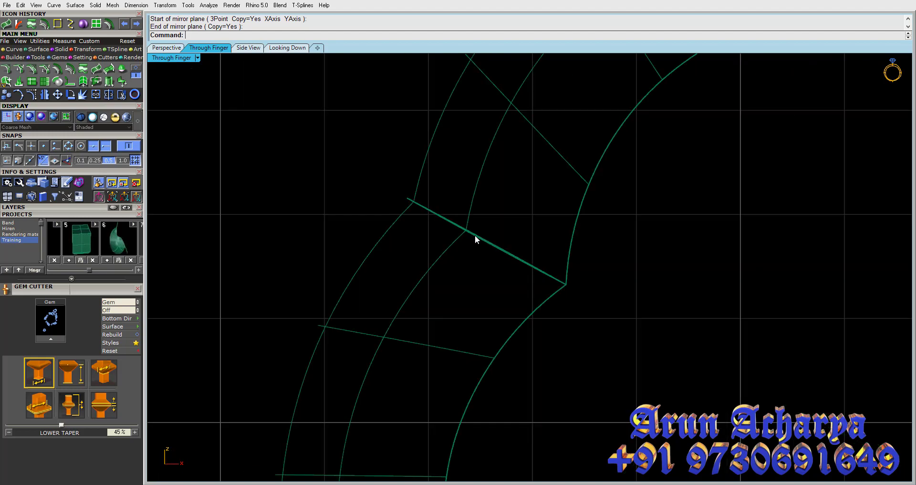
{"action": "key", "text": "ctrl+z"}
{"action": "scroll", "coordinate": [474, 235], "scroll_direction": "down", "scroll_amount": 1}
Step: Extrude the band's end edge straight as a solid along a custom up-and-right direction
{"action": "left_click", "coordinate": [460, 244]}
{"action": "left_click", "coordinate": [242, 134]}
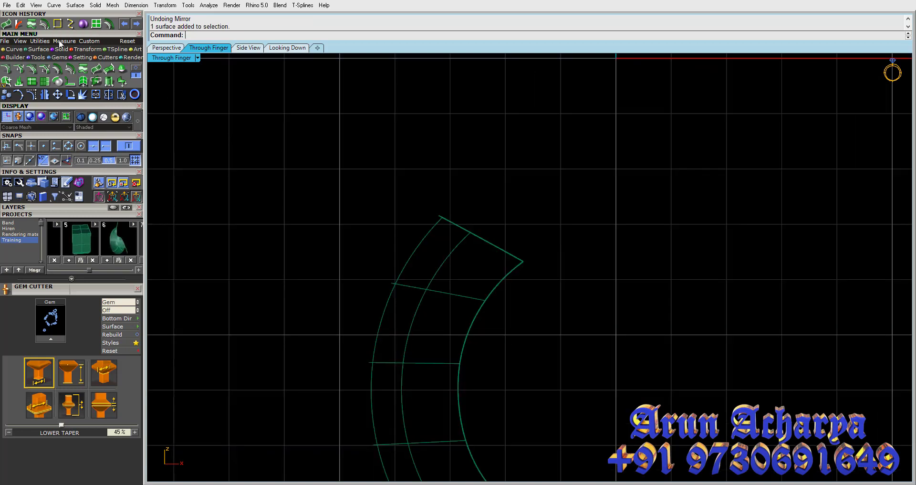
{"action": "left_click", "coordinate": [61, 50]}
{"action": "left_click", "coordinate": [109, 69]}
{"action": "left_click", "coordinate": [493, 245]}
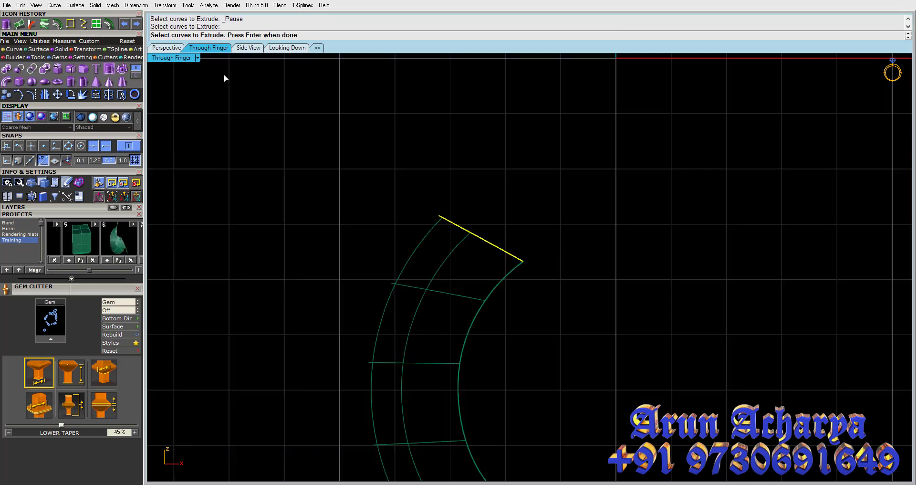
{"action": "key", "text": "Return"}
{"action": "left_click", "coordinate": [241, 35]}
{"action": "left_click", "coordinate": [480, 238]}
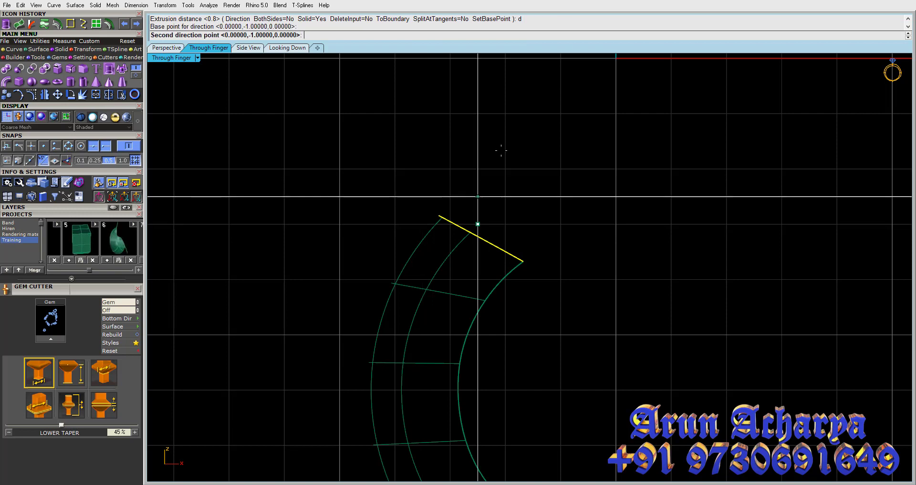
{"action": "left_click", "coordinate": [542, 146]}
{"action": "key", "text": "Return"}
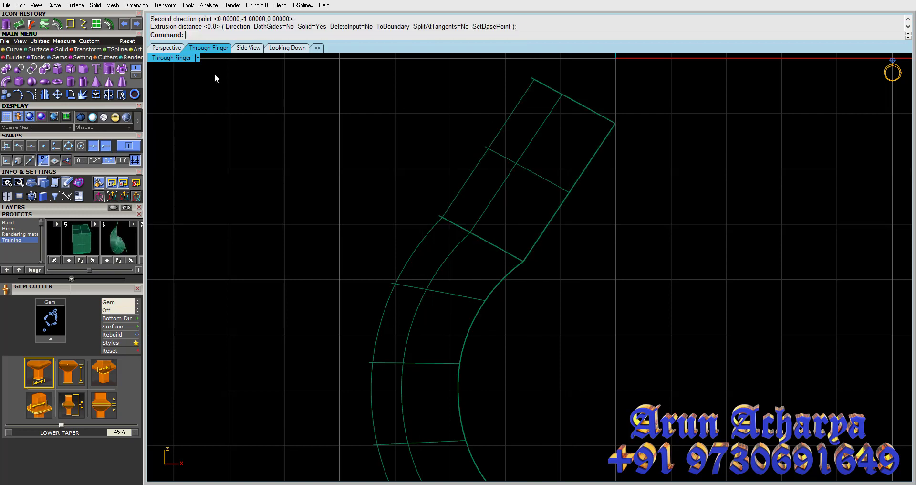
{"action": "double_click", "coordinate": [547, 65]}
{"action": "mouse_move", "coordinate": [585, 211]}
{"action": "right_mouse_down"}
{"action": "mouse_move", "coordinate": [515, 284]}
{"action": "mouse_move", "coordinate": [499, 260]}
{"action": "mouse_move", "coordinate": [543, 206]}
{"action": "mouse_move", "coordinate": [612, 226]}
{"action": "mouse_move", "coordinate": [516, 305]}
{"action": "mouse_move", "coordinate": [439, 281]}
{"action": "mouse_move", "coordinate": [465, 230]}
{"action": "mouse_move", "coordinate": [436, 214]}
{"action": "mouse_move", "coordinate": [507, 228]}
{"action": "right_mouse_up"}
Step: MergeSrf the straight extension with the bent band, then undo and redo the merge to compare
{"action": "left_click", "coordinate": [507, 227]}
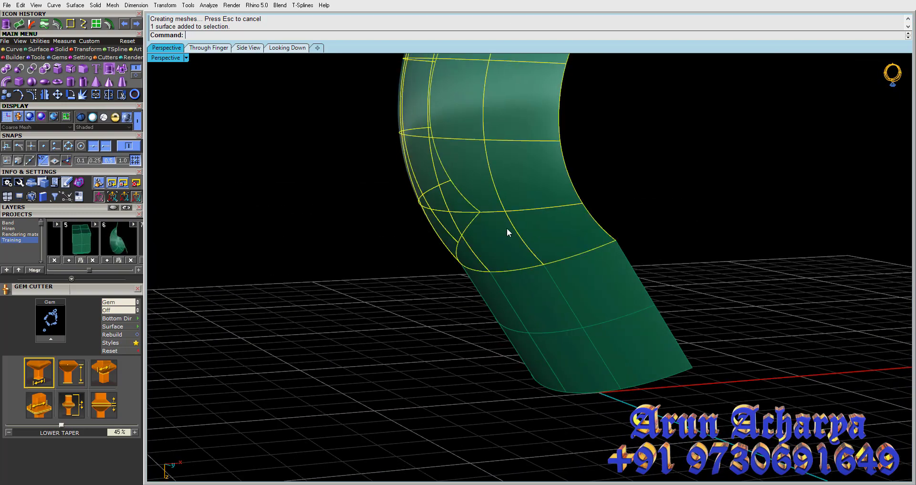
{"action": "left_click", "coordinate": [20, 68]}
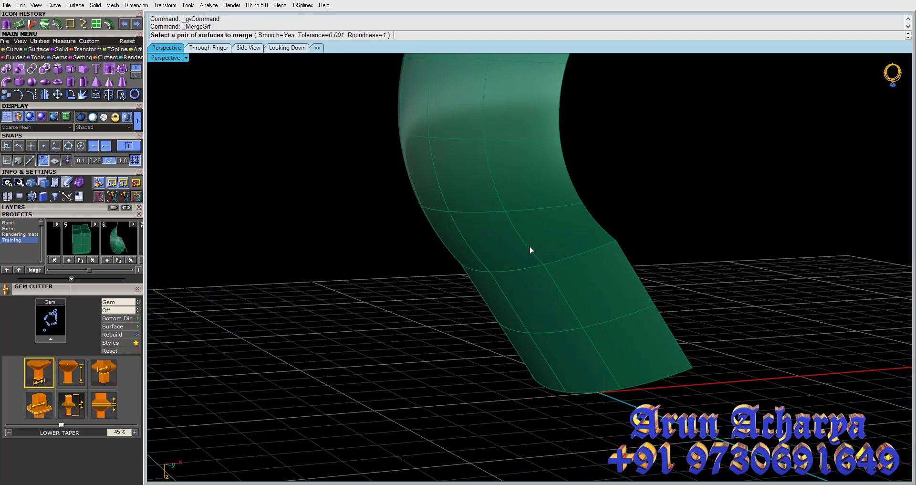
{"action": "mouse_move", "coordinate": [542, 275]}
{"action": "right_mouse_down"}
{"action": "mouse_move", "coordinate": [338, 242]}
{"action": "mouse_move", "coordinate": [368, 234]}
{"action": "right_mouse_up"}
{"action": "scroll", "coordinate": [410, 217], "scroll_direction": "up", "scroll_amount": 3}
{"action": "scroll", "coordinate": [466, 189], "scroll_direction": "up", "scroll_amount": 3}
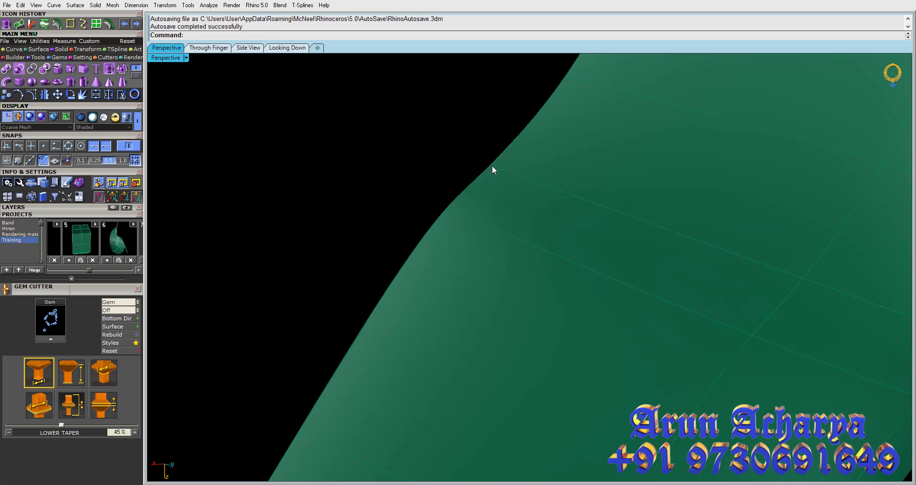
{"action": "key", "text": "ctrl+z"}
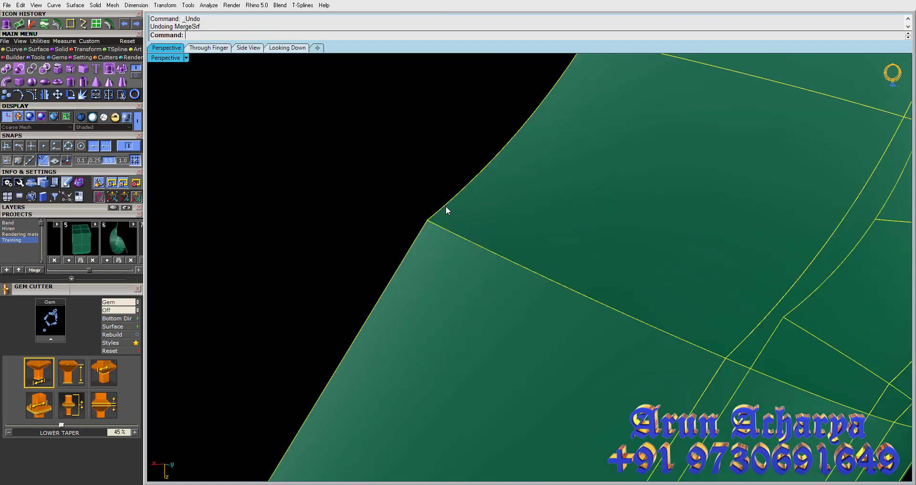
{"action": "left_click", "coordinate": [405, 233]}
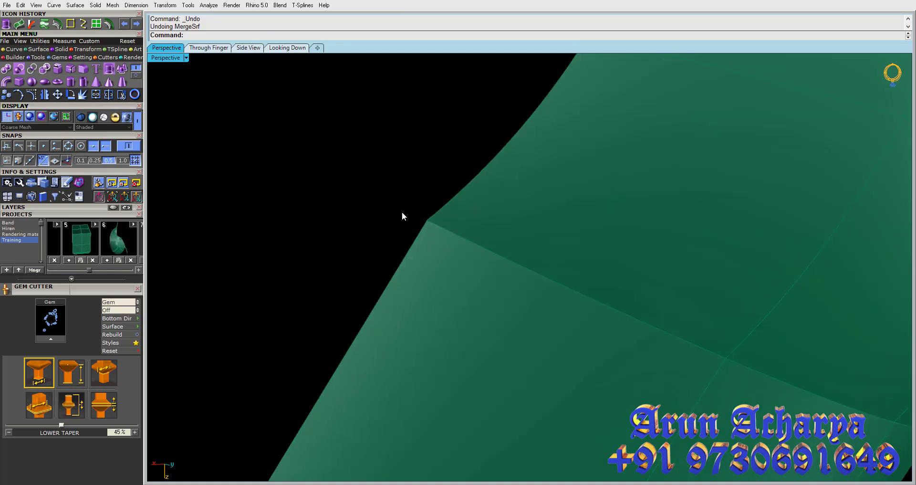
{"action": "left_click", "coordinate": [136, 25]}
{"action": "mouse_move", "coordinate": [463, 242]}
{"action": "right_mouse_down"}
{"action": "mouse_move", "coordinate": [458, 229]}
{"action": "mouse_move", "coordinate": [438, 352]}
{"action": "mouse_move", "coordinate": [487, 291]}
{"action": "mouse_move", "coordinate": [635, 241]}
{"action": "mouse_move", "coordinate": [536, 242]}
{"action": "mouse_move", "coordinate": [544, 242]}
{"action": "mouse_move", "coordinate": [568, 333]}
{"action": "mouse_move", "coordinate": [548, 272]}
{"action": "mouse_move", "coordinate": [510, 231]}
{"action": "mouse_move", "coordinate": [482, 296]}
{"action": "right_mouse_up"}
Step: Extrude the ribbon's top edge straight upward into a new surface
{"action": "left_click", "coordinate": [118, 71]}
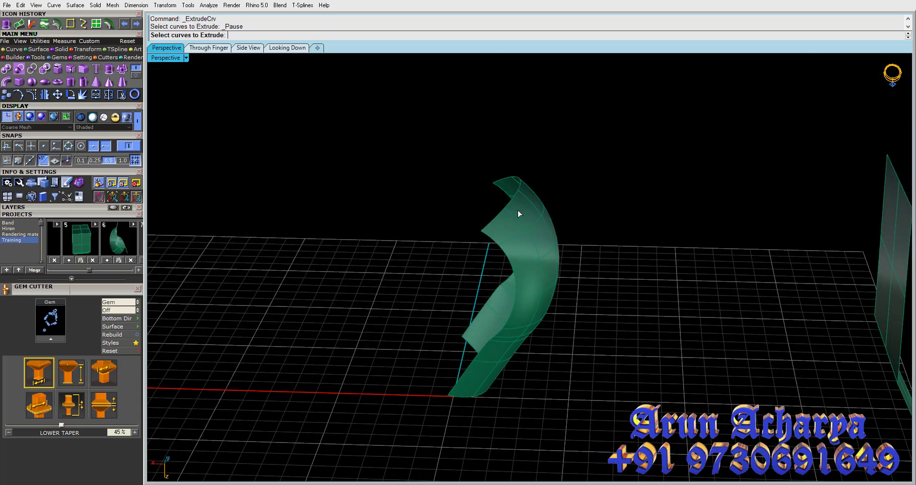
{"action": "left_click", "coordinate": [505, 207]}
{"action": "key", "text": "Return"}
{"action": "left_click", "coordinate": [432, 112]}
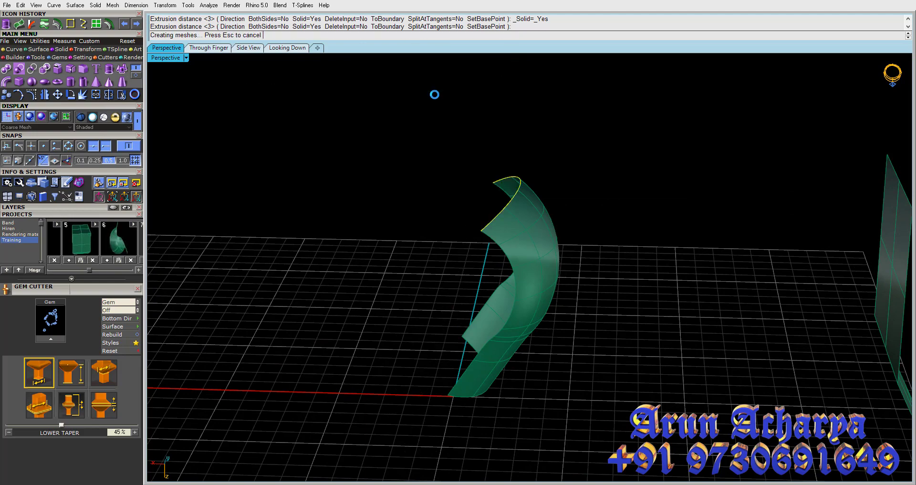
Step: Merge the new upper surface into the ribbon and inspect the twisted result
{"action": "left_click", "coordinate": [17, 24]}
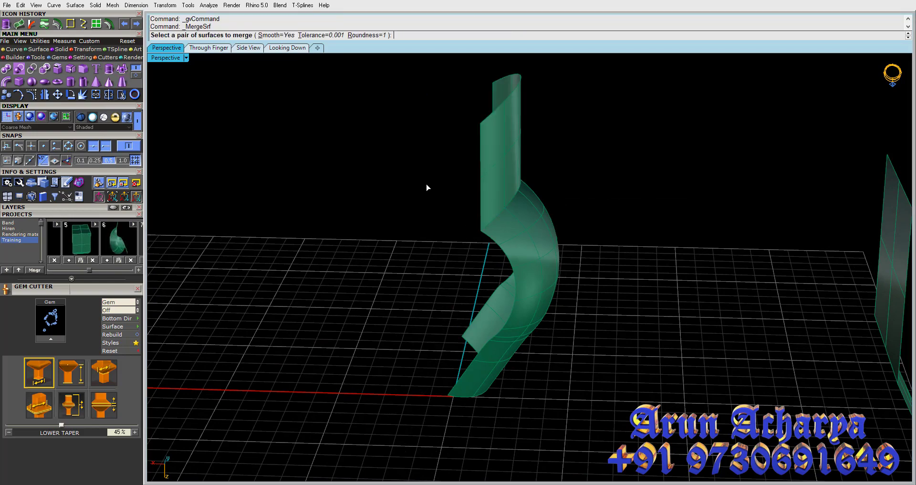
{"action": "left_click", "coordinate": [487, 195]}
{"action": "left_click", "coordinate": [530, 242]}
{"action": "mouse_move", "coordinate": [531, 242]}
{"action": "right_mouse_down"}
{"action": "mouse_move", "coordinate": [431, 263]}
{"action": "mouse_move", "coordinate": [298, 218]}
{"action": "mouse_move", "coordinate": [203, 225]}
{"action": "mouse_move", "coordinate": [466, 288]}
{"action": "mouse_move", "coordinate": [593, 268]}
{"action": "mouse_move", "coordinate": [596, 206]}
{"action": "mouse_move", "coordinate": [543, 227]}
{"action": "right_mouse_up"}
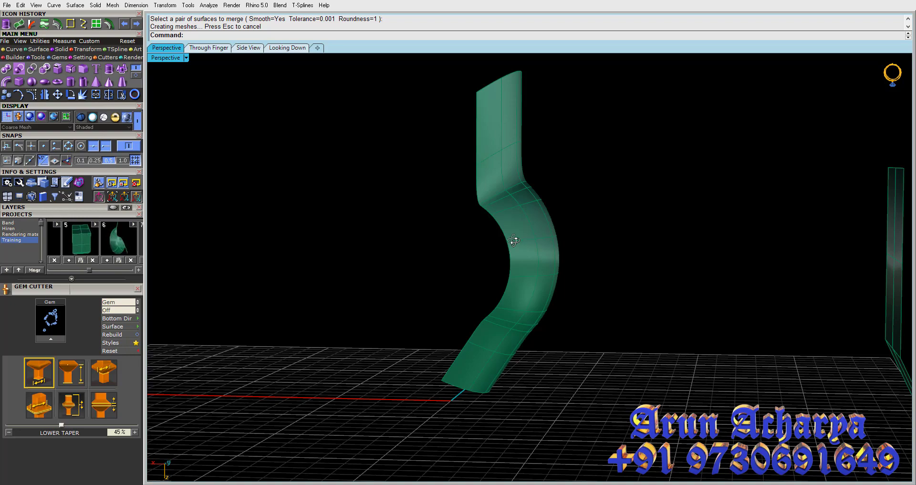
{"action": "right_click_drag", "start_coordinate": [514, 241], "coordinate": [496, 262]}
{"action": "left_click", "coordinate": [496, 262]}
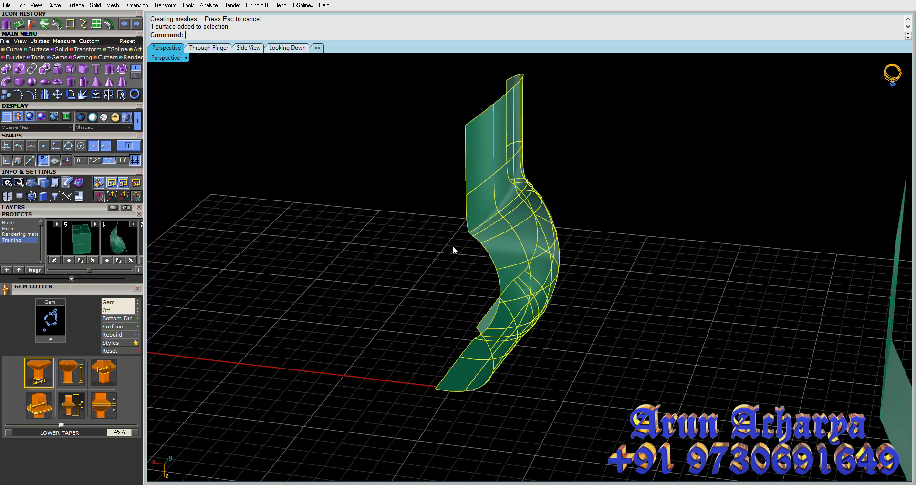
{"action": "left_click", "coordinate": [453, 246]}
{"action": "left_click", "coordinate": [474, 181]}
{"action": "left_click", "coordinate": [425, 184]}
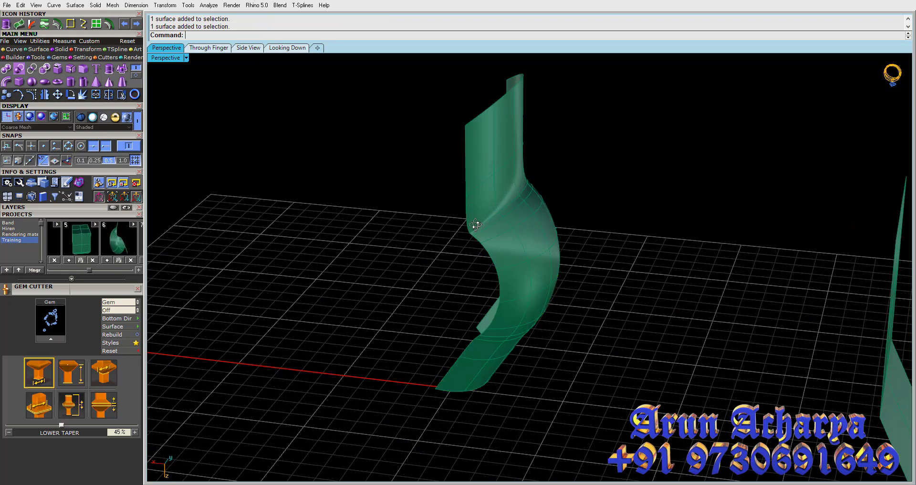
{"action": "right_click_drag", "start_coordinate": [472, 219], "coordinate": [293, 233]}
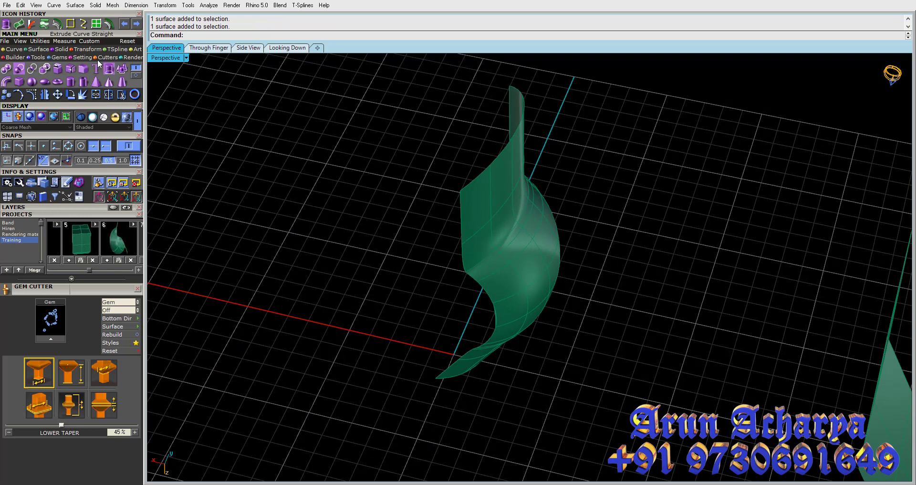
Step: Start Revolve and pick the surface's left edge as the profile curve
{"action": "left_click", "coordinate": [45, 49]}
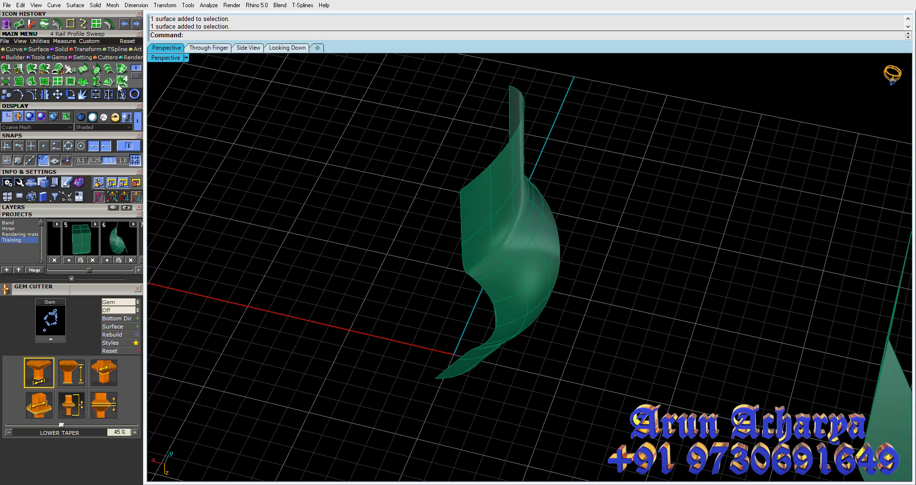
{"action": "left_click", "coordinate": [97, 82]}
{"action": "left_click", "coordinate": [462, 239]}
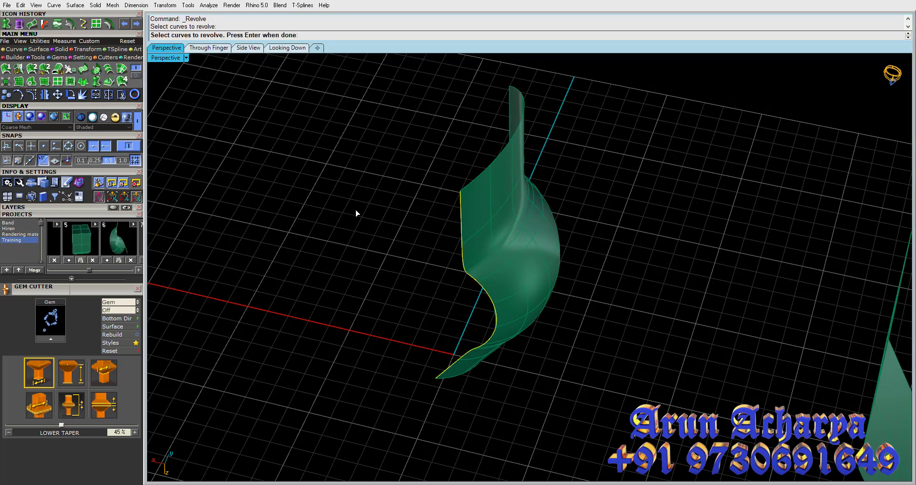
Step: Revolve the edge a full 360 degrees around a vertical axis with the default start angle
{"action": "key", "text": "Return"}
{"action": "left_click", "coordinate": [208, 48]}
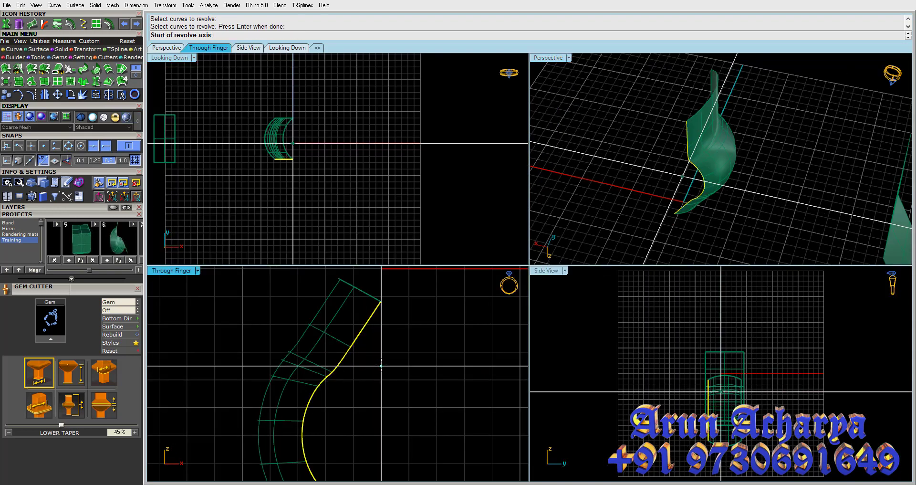
{"action": "left_click", "coordinate": [451, 351]}
{"action": "left_click", "coordinate": [451, 407]}
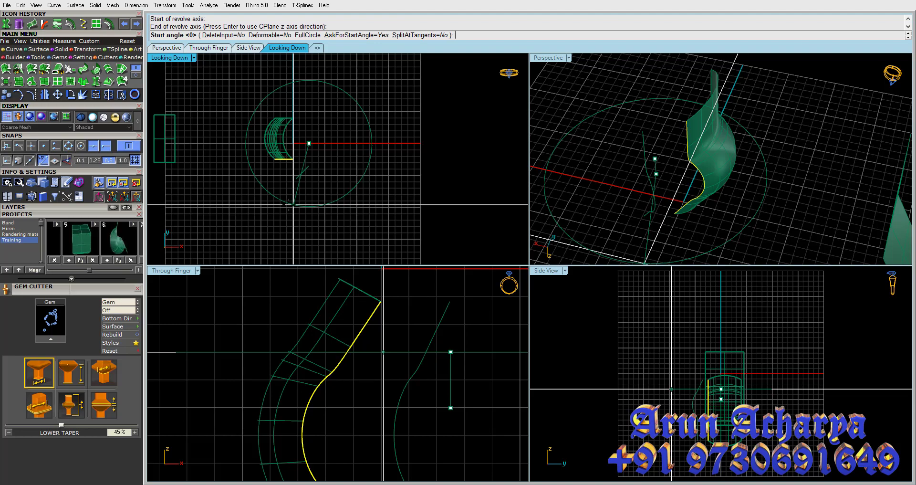
{"action": "key", "text": "Return"}
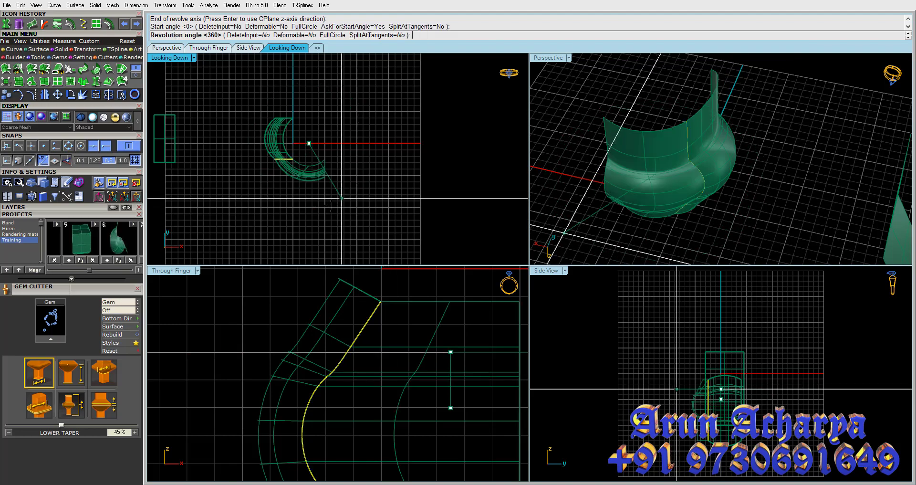
{"action": "key", "text": "Return"}
Step: Merge the two resulting surfaces into one with MergeSrf
{"action": "double_click", "coordinate": [548, 57]}
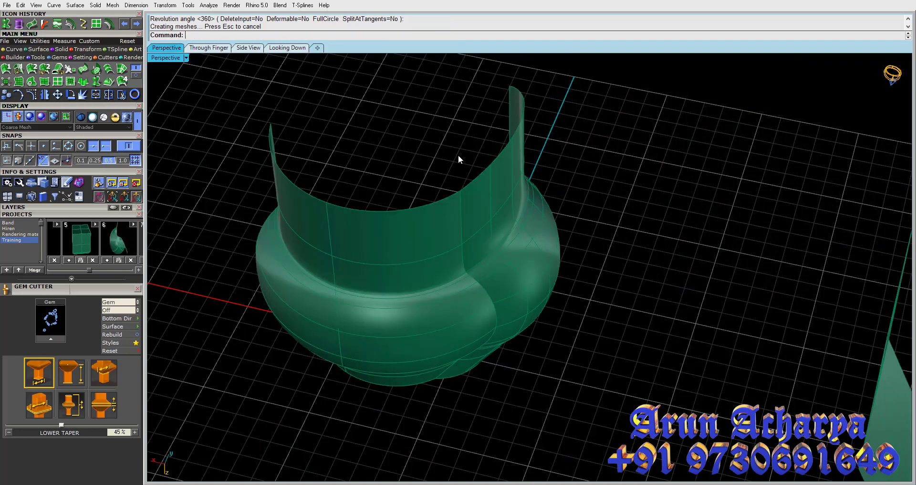
{"action": "mouse_move", "coordinate": [458, 154]}
{"action": "right_mouse_down"}
{"action": "mouse_move", "coordinate": [392, 478]}
{"action": "mouse_move", "coordinate": [518, 71]}
{"action": "mouse_move", "coordinate": [497, 179]}
{"action": "mouse_move", "coordinate": [460, 178]}
{"action": "mouse_move", "coordinate": [444, 207]}
{"action": "right_mouse_up"}
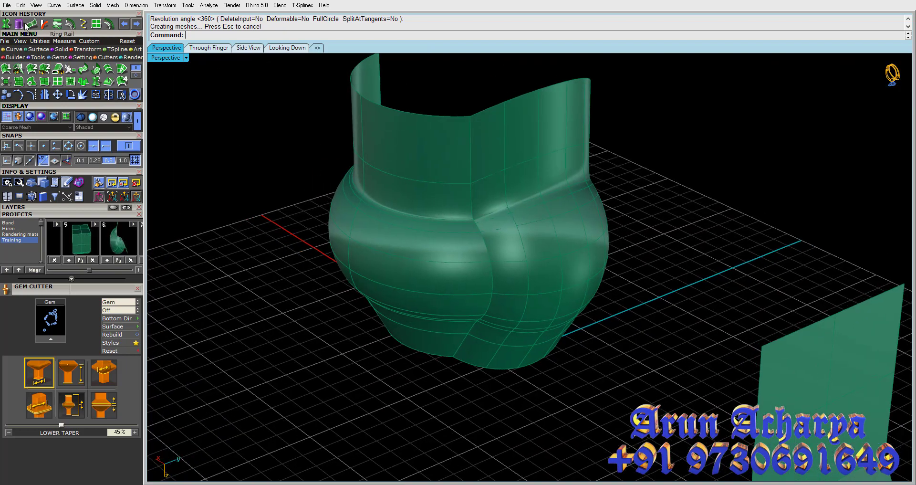
{"action": "left_click", "coordinate": [31, 23]}
{"action": "left_click", "coordinate": [460, 194]}
{"action": "left_click", "coordinate": [484, 193]}
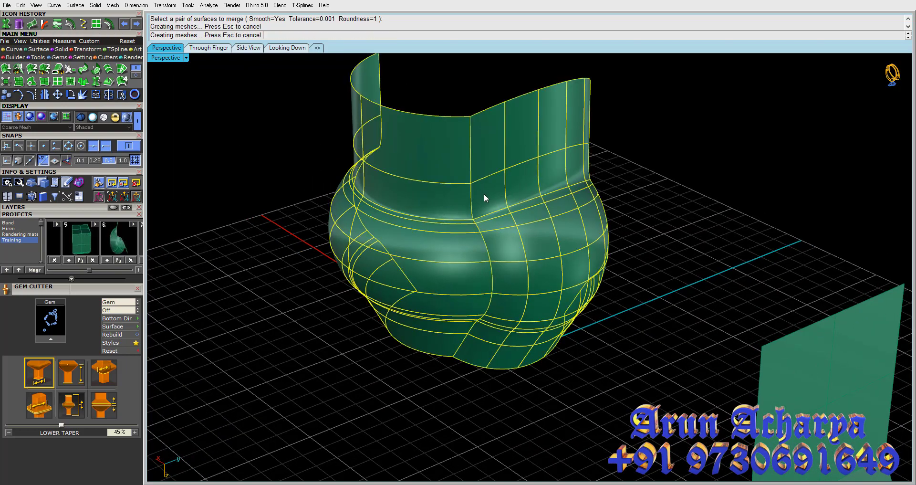
{"action": "mouse_move", "coordinate": [484, 193]}
{"action": "right_mouse_down"}
{"action": "mouse_move", "coordinate": [476, 82]}
{"action": "mouse_move", "coordinate": [448, 268]}
{"action": "mouse_move", "coordinate": [420, 341]}
{"action": "mouse_move", "coordinate": [438, 317]}
{"action": "mouse_move", "coordinate": [491, 123]}
{"action": "mouse_move", "coordinate": [511, 96]}
{"action": "mouse_move", "coordinate": [522, 96]}
{"action": "right_mouse_up"}
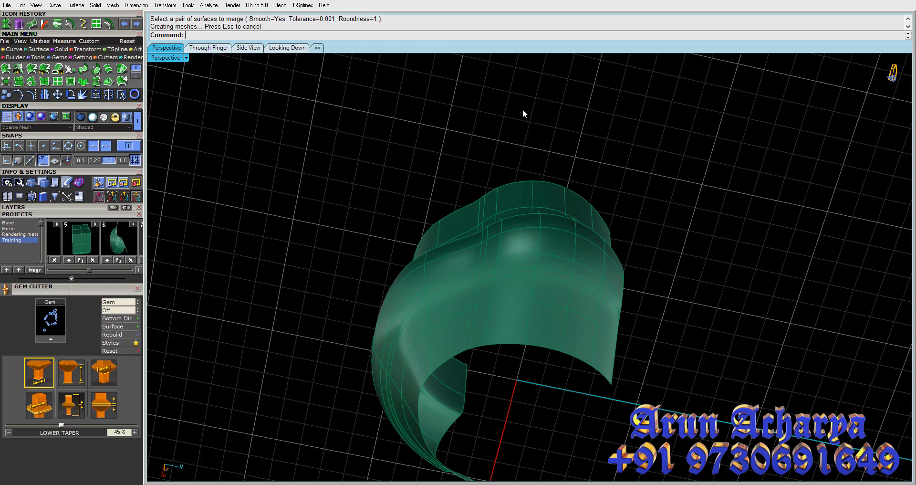
Step: Undo the revolve and mirror, then redo the mirror and rebuild to restore the rebuilt curved surface
{"action": "right_click_drag", "start_coordinate": [523, 111], "coordinate": [437, 305]}
{"action": "key", "text": "ctrl+z"}
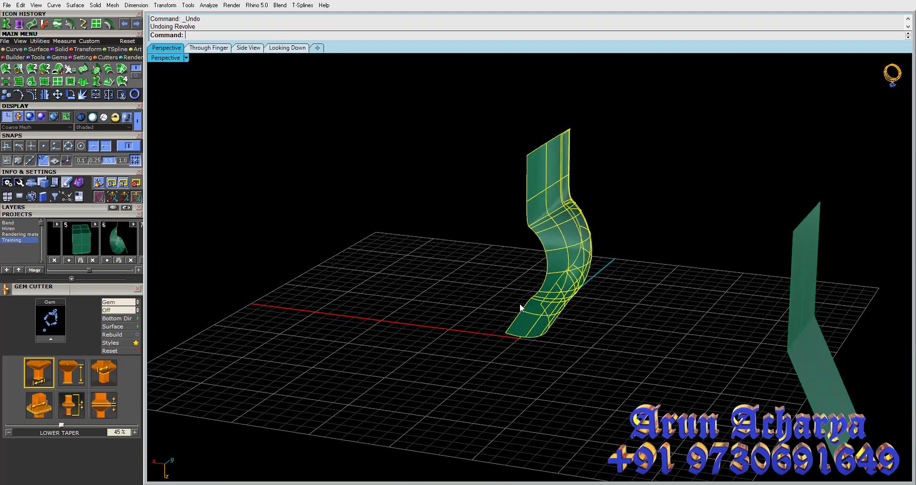
{"action": "mouse_move", "coordinate": [520, 303]}
{"action": "right_mouse_down"}
{"action": "mouse_move", "coordinate": [593, 300]}
{"action": "mouse_move", "coordinate": [596, 276]}
{"action": "right_mouse_up"}
{"action": "key", "text": "ctrl+z"}
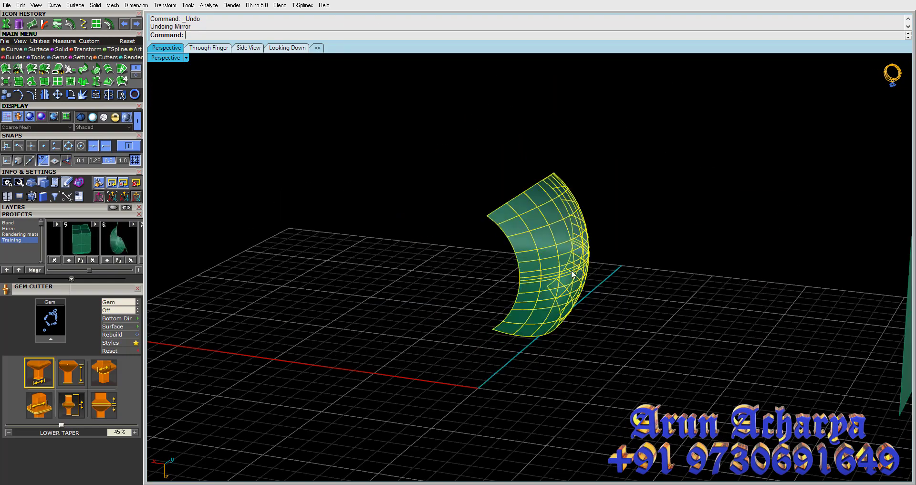
{"action": "left_click", "coordinate": [600, 247]}
{"action": "key", "text": "ctrl+y"}
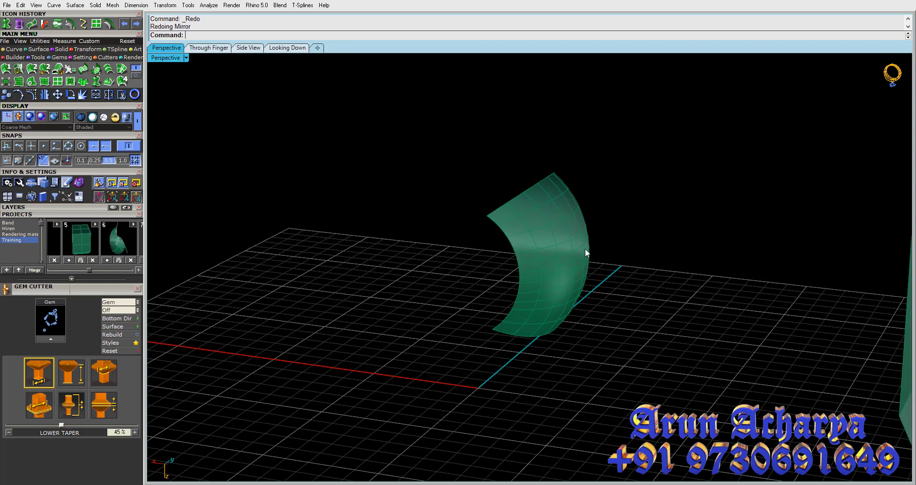
{"action": "key", "text": "ctrl+y"}
{"action": "left_click", "coordinate": [588, 247]}
{"action": "mouse_move", "coordinate": [588, 247]}
{"action": "right_mouse_down"}
{"action": "mouse_move", "coordinate": [502, 239]}
{"action": "mouse_move", "coordinate": [640, 266]}
{"action": "mouse_move", "coordinate": [450, 288]}
{"action": "right_mouse_up"}
{"action": "right_click_drag", "start_coordinate": [376, 224], "coordinate": [410, 222], "text": "shift"}
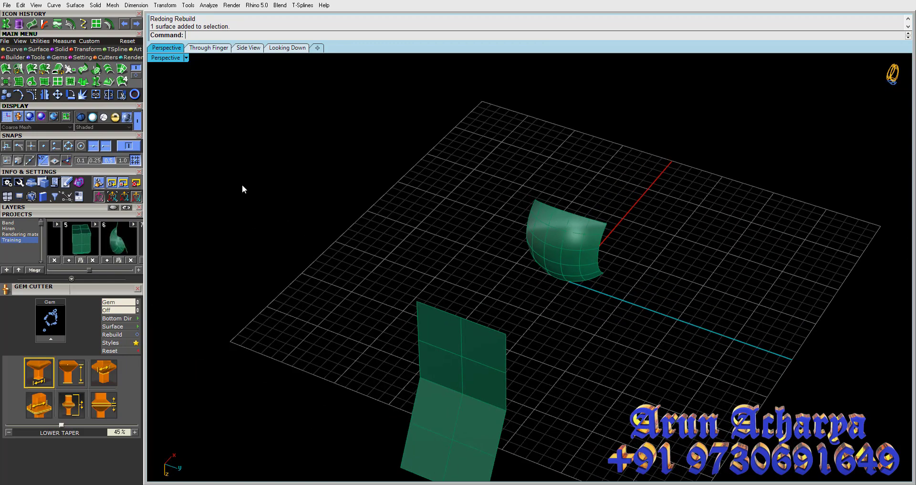
{"action": "left_click", "coordinate": [136, 71]}
Step: Move the lower flat plane up to a new height near the upright plane
{"action": "left_click", "coordinate": [106, 72]}
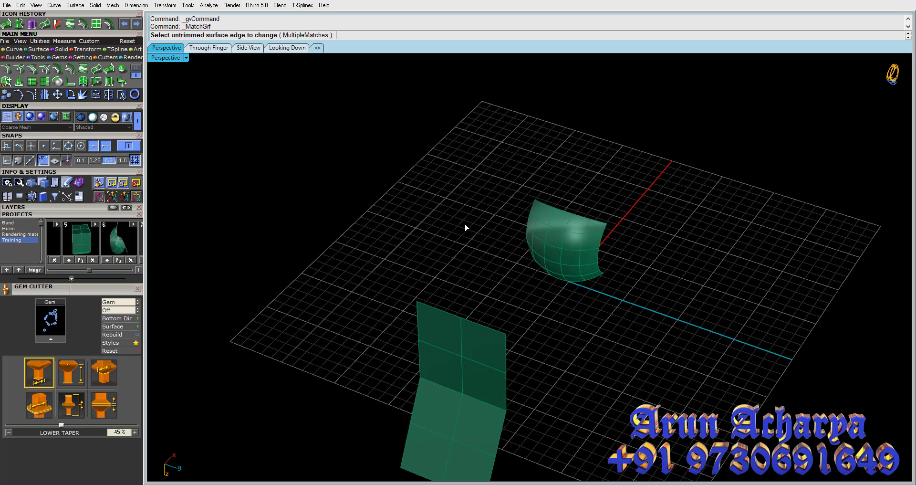
{"action": "mouse_move", "coordinate": [467, 225]}
{"action": "right_mouse_down"}
{"action": "mouse_move", "coordinate": [442, 220]}
{"action": "mouse_move", "coordinate": [488, 223]}
{"action": "right_mouse_up"}
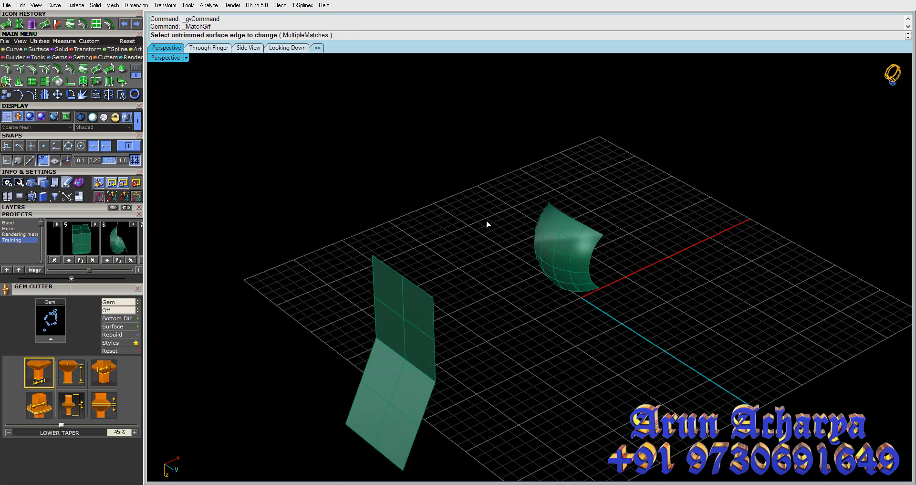
{"action": "key", "text": "Escape"}
{"action": "left_click", "coordinate": [401, 390]}
{"action": "left_click", "coordinate": [57, 94]}
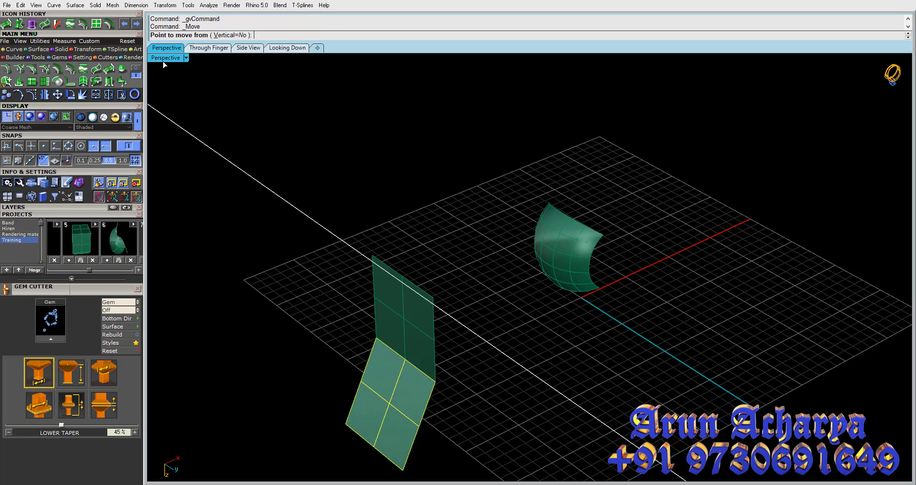
{"action": "double_click", "coordinate": [165, 58]}
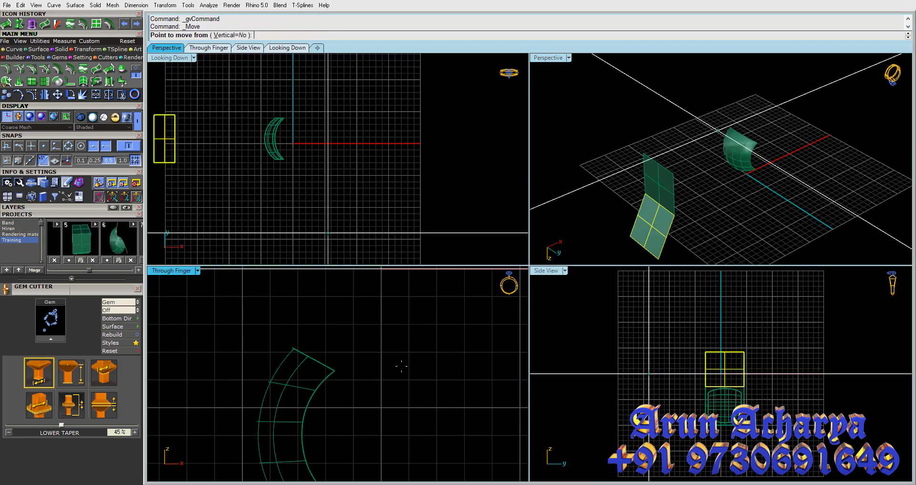
{"action": "left_click", "coordinate": [688, 380]}
{"action": "left_click", "coordinate": [674, 353]}
{"action": "double_click", "coordinate": [549, 59]}
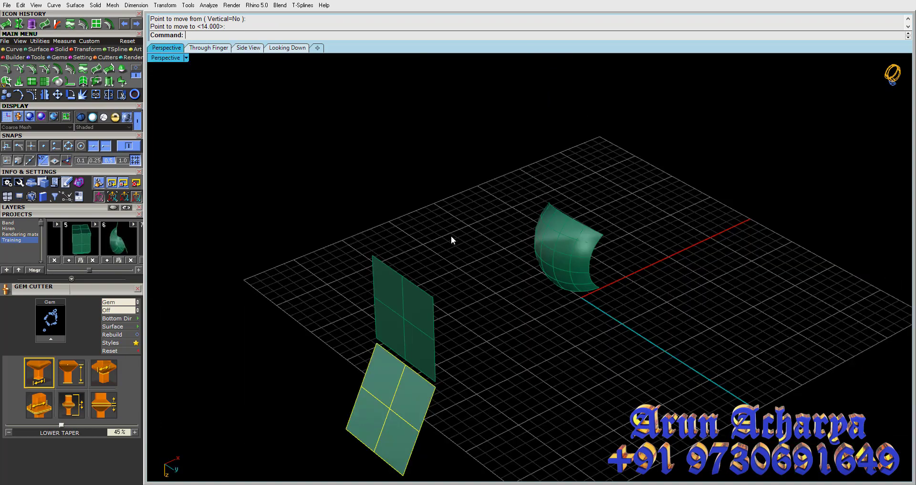
{"action": "mouse_move", "coordinate": [452, 240]}
{"action": "right_mouse_down"}
{"action": "mouse_move", "coordinate": [448, 209]}
{"action": "mouse_move", "coordinate": [423, 195]}
{"action": "right_mouse_up"}
{"action": "scroll", "coordinate": [426, 257], "scroll_direction": "up", "scroll_amount": 5}
{"action": "left_click", "coordinate": [426, 257]}
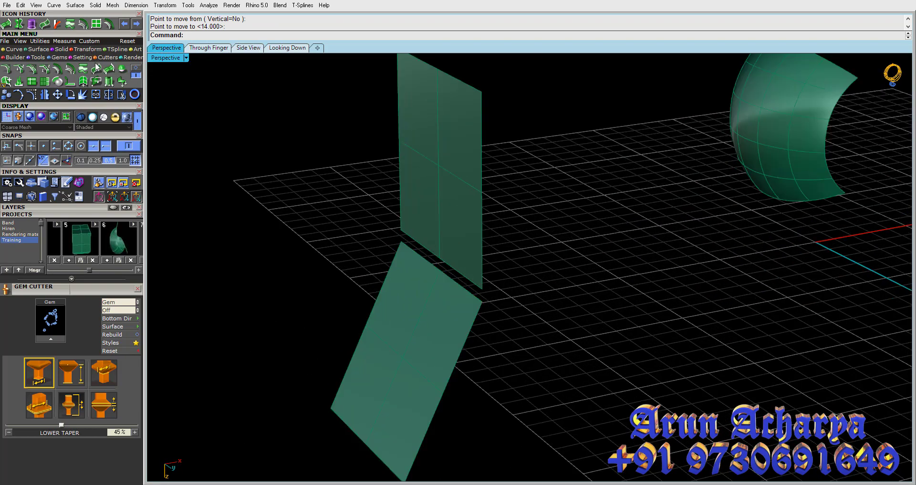
Step: Match the upright plane's edge to the lower plane's edge with Position continuity
{"action": "left_click", "coordinate": [109, 70]}
{"action": "left_click", "coordinate": [432, 253]}
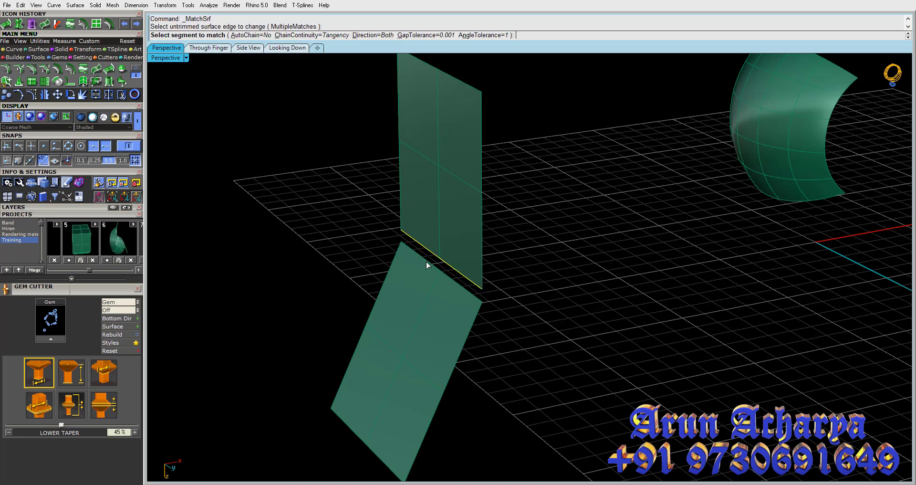
{"action": "left_click", "coordinate": [429, 267]}
{"action": "key", "text": "Return"}
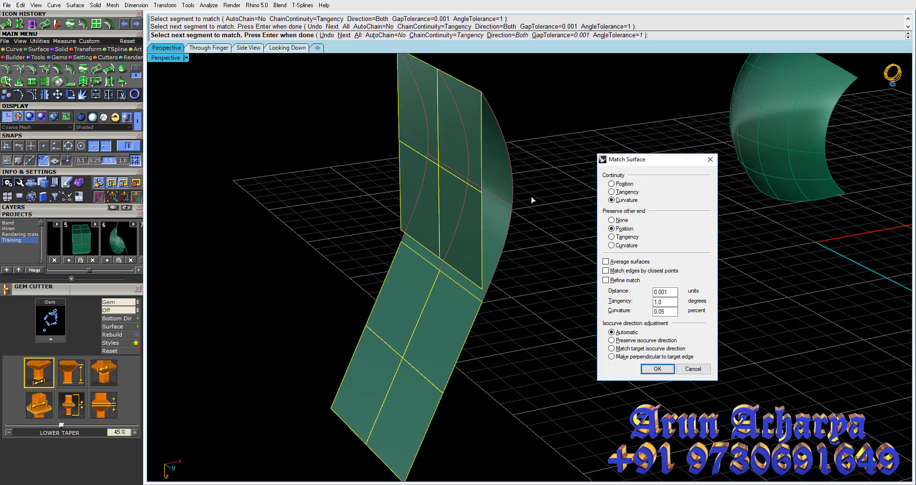
{"action": "mouse_move", "coordinate": [534, 199]}
{"action": "right_mouse_down"}
{"action": "mouse_move", "coordinate": [497, 198]}
{"action": "mouse_move", "coordinate": [496, 189]}
{"action": "right_mouse_up"}
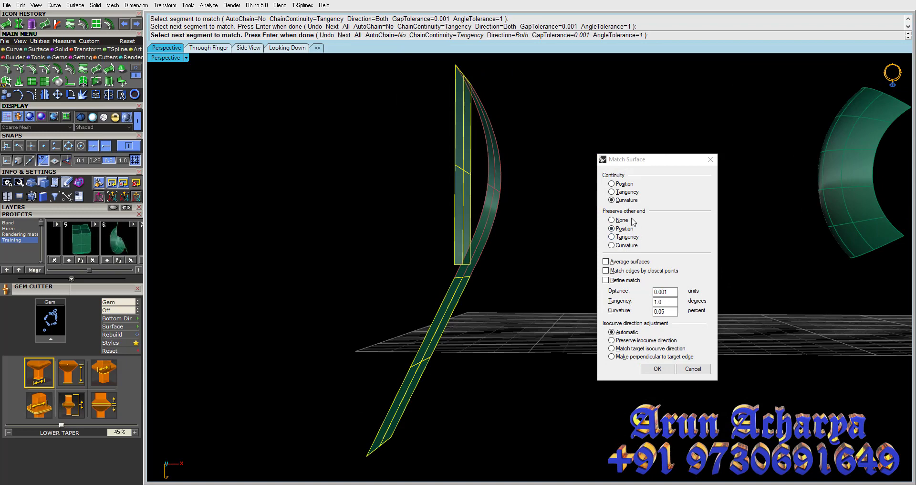
{"action": "left_click", "coordinate": [624, 185]}
{"action": "left_click", "coordinate": [623, 185]}
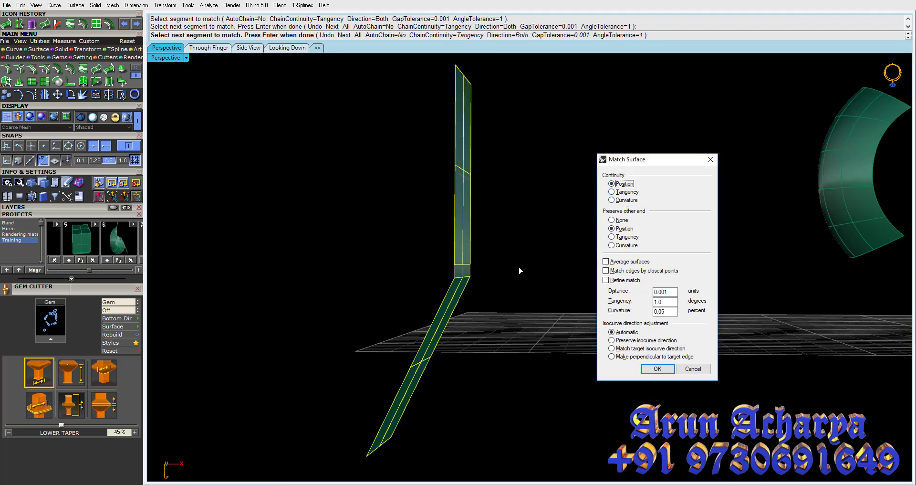
{"action": "left_click", "coordinate": [620, 199]}
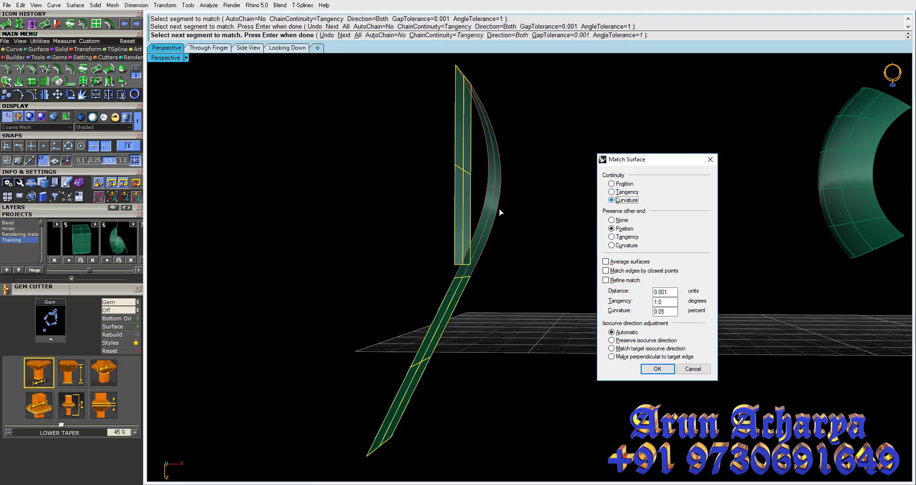
{"action": "mouse_move", "coordinate": [517, 228]}
{"action": "right_mouse_down"}
{"action": "mouse_move", "coordinate": [536, 231]}
{"action": "mouse_move", "coordinate": [498, 223]}
{"action": "right_mouse_up"}
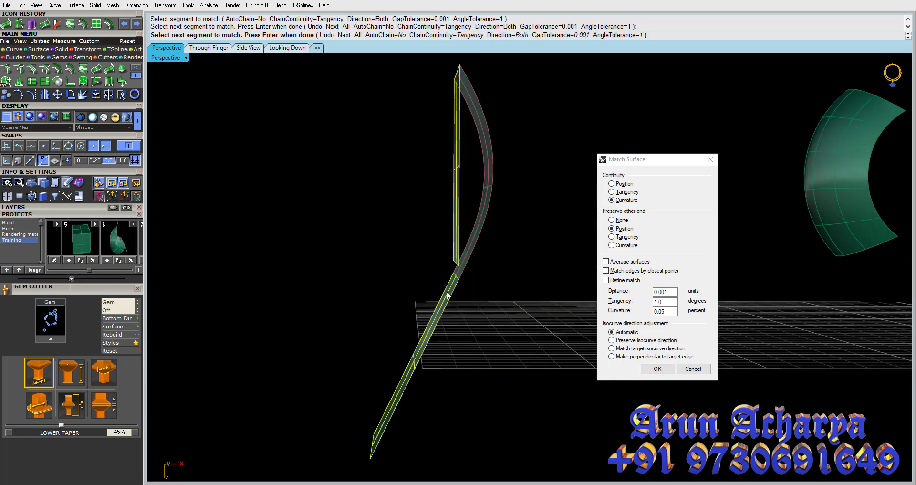
{"action": "left_click", "coordinate": [622, 184]}
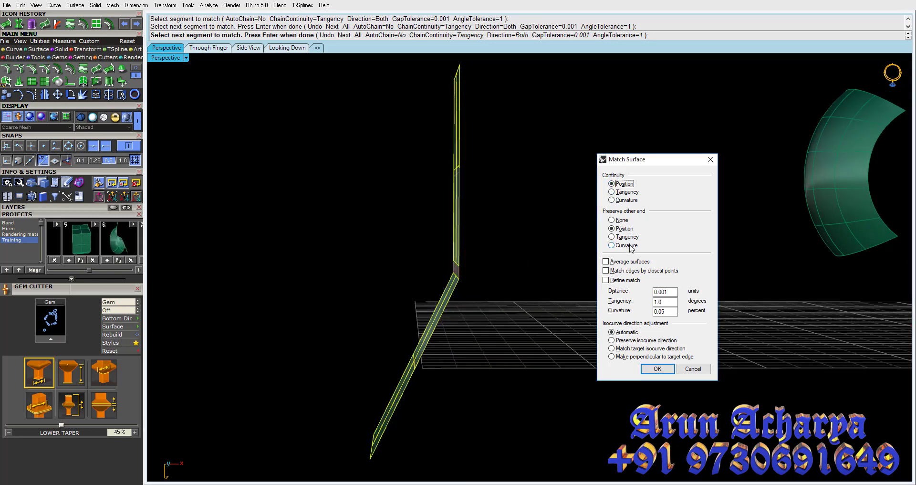
{"action": "right_click_drag", "start_coordinate": [476, 257], "coordinate": [472, 224]}
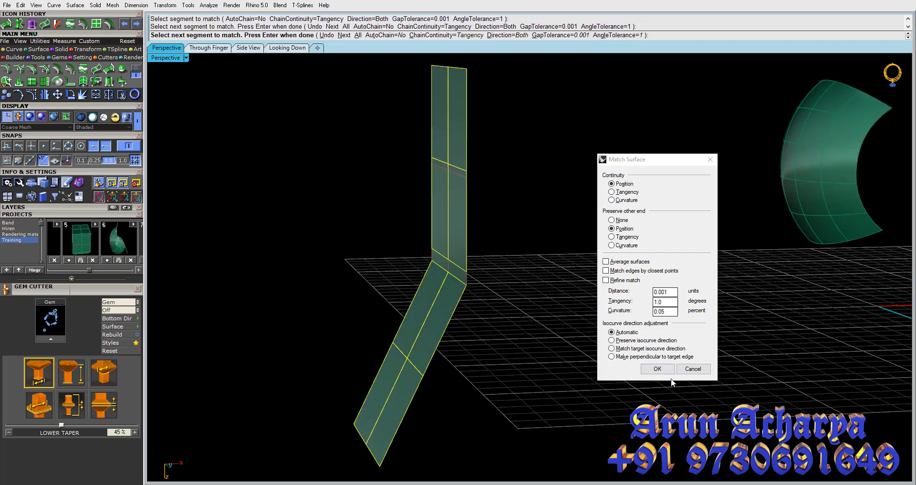
{"action": "left_click", "coordinate": [657, 369]}
Step: Check the joint by undoing and redoing the match and selecting each strip
{"action": "left_click", "coordinate": [452, 291]}
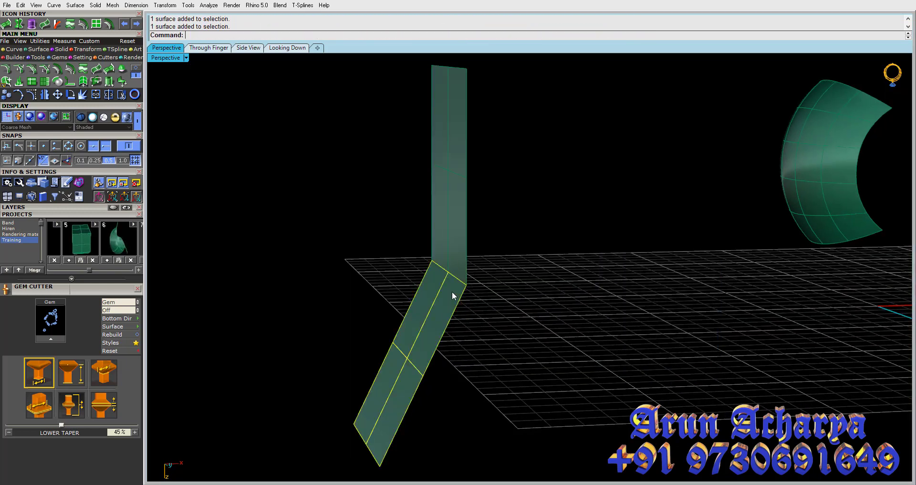
{"action": "left_click", "coordinate": [448, 267]}
{"action": "left_click", "coordinate": [543, 292]}
{"action": "key", "text": "ctrl+z"}
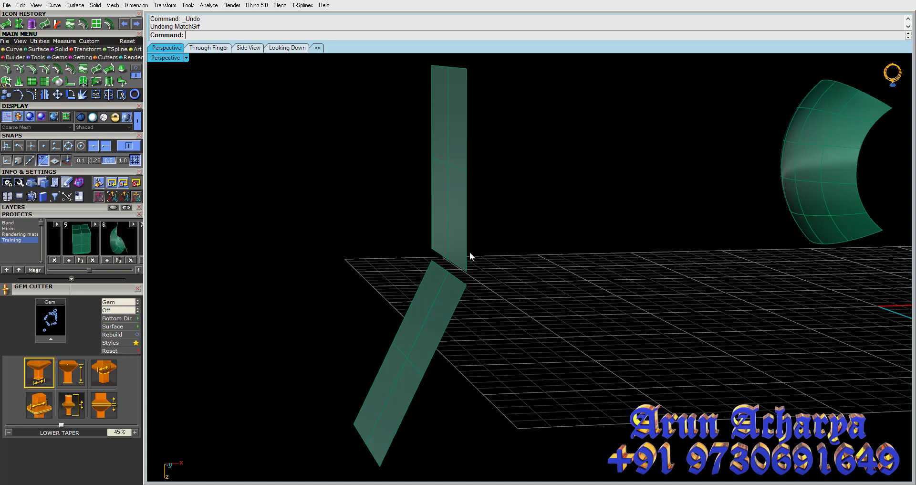
{"action": "key", "text": "ctrl+y"}
{"action": "left_click", "coordinate": [467, 253]}
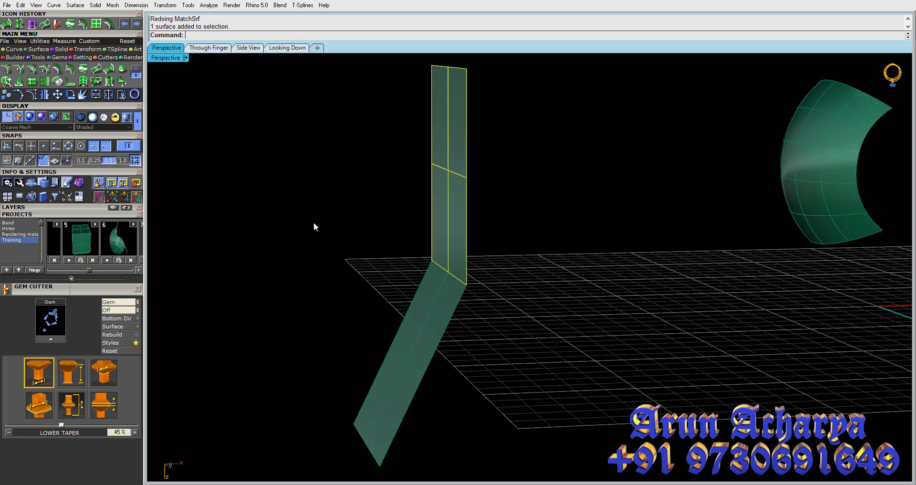
{"action": "key", "text": "Escape"}
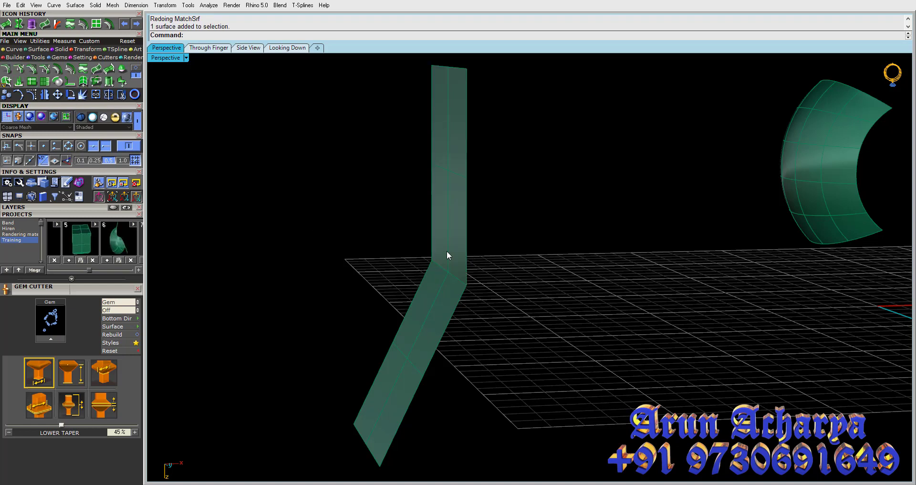
{"action": "left_click", "coordinate": [447, 250]}
{"action": "left_click", "coordinate": [469, 251]}
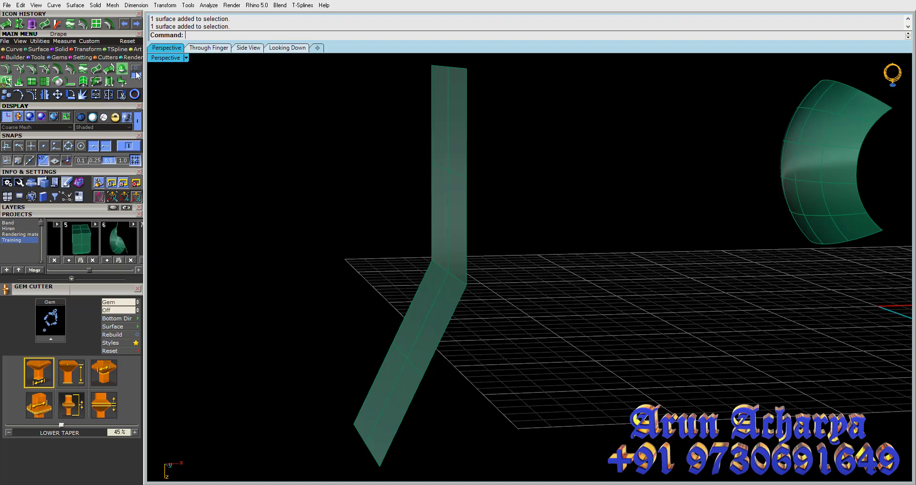
Step: Select the crescent surface and rotate it 90° about the origin in the Top view
{"action": "left_click", "coordinate": [818, 218]}
{"action": "left_click", "coordinate": [623, 236]}
{"action": "left_click_drag", "start_coordinate": [626, 240], "coordinate": [287, 143]}
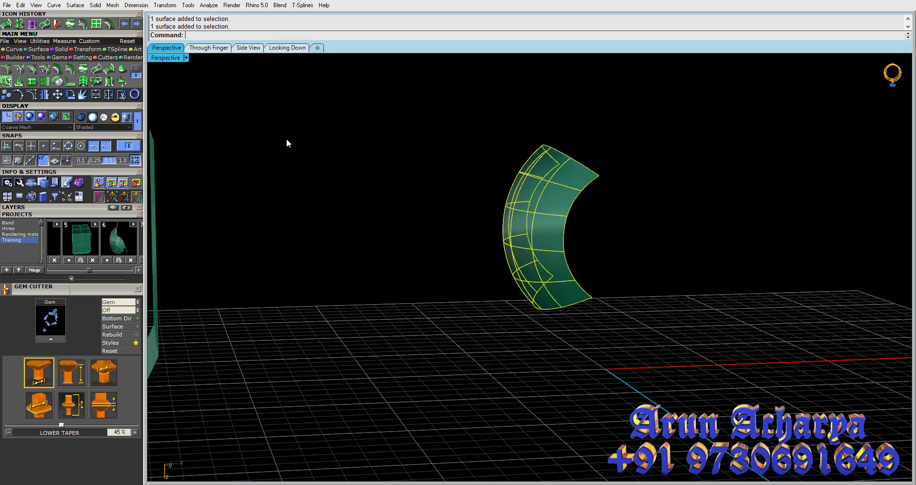
{"action": "double_click", "coordinate": [161, 58]}
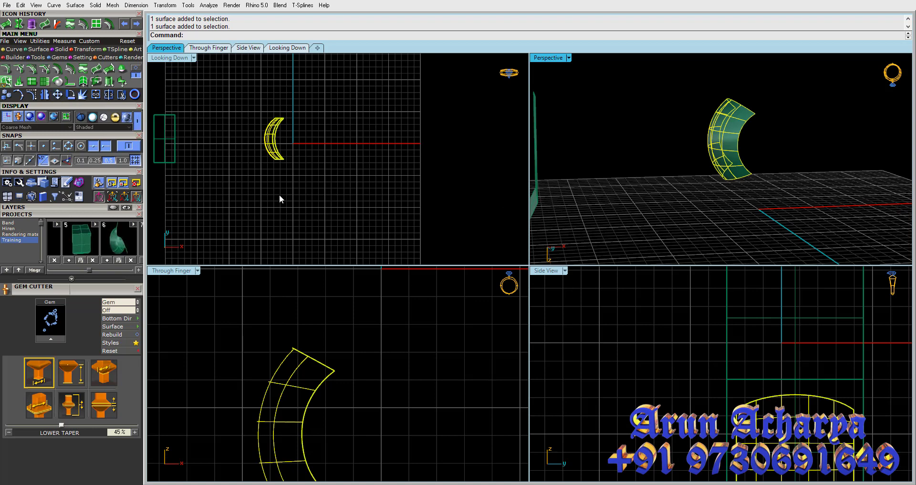
{"action": "left_click", "coordinate": [260, 144]}
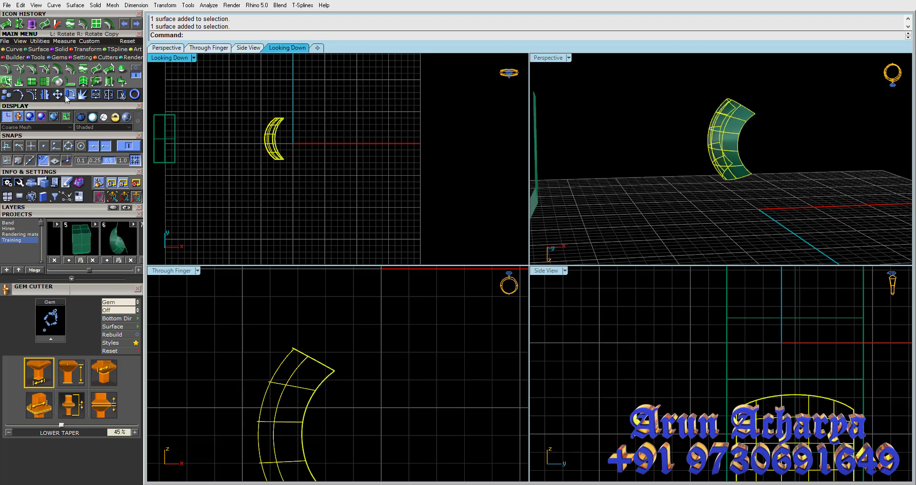
{"action": "left_click", "coordinate": [70, 95]}
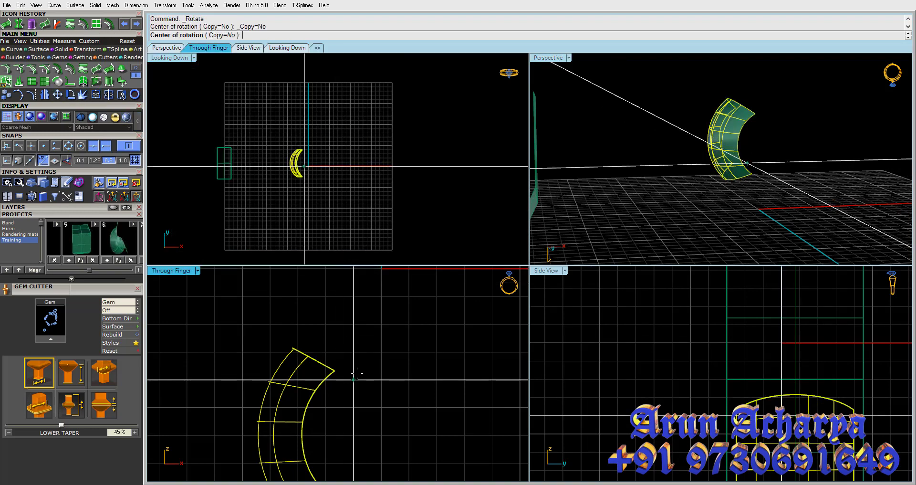
{"action": "left_click", "coordinate": [363, 362]}
{"action": "left_click", "coordinate": [229, 348]}
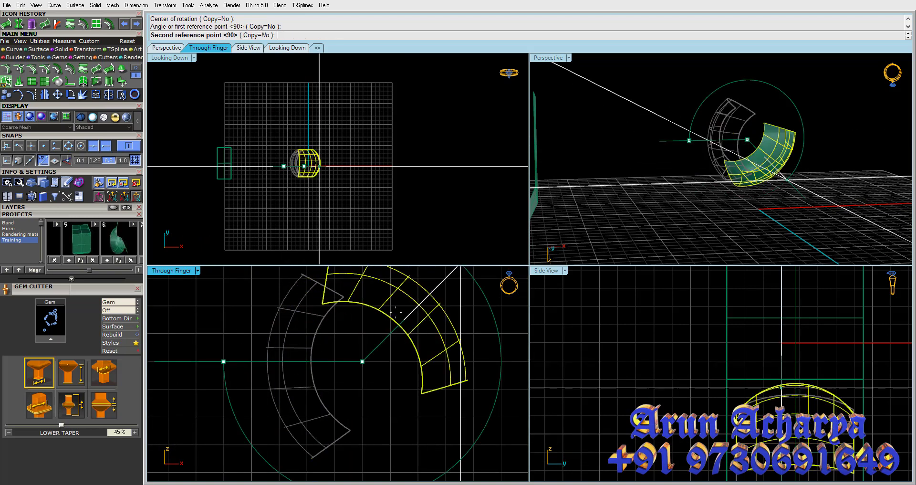
{"action": "left_click", "coordinate": [347, 308]}
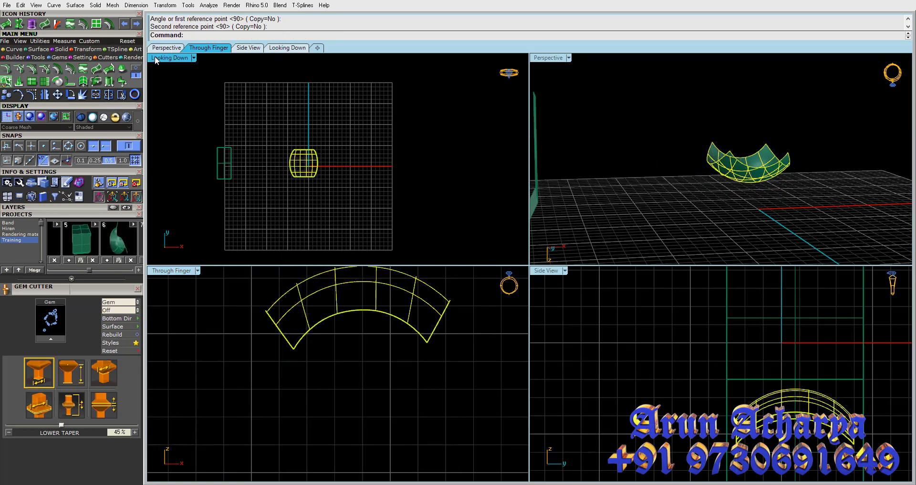
{"action": "double_click", "coordinate": [171, 56]}
Step: Polar-array the petal into 10 copies over 360° around the origin
{"action": "left_click", "coordinate": [109, 69]}
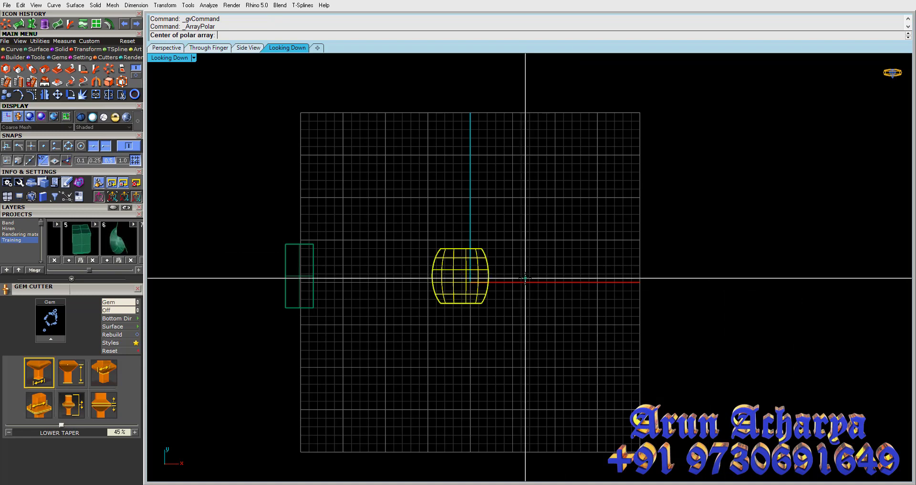
{"action": "left_click", "coordinate": [525, 281]}
{"action": "type", "text": "10"}
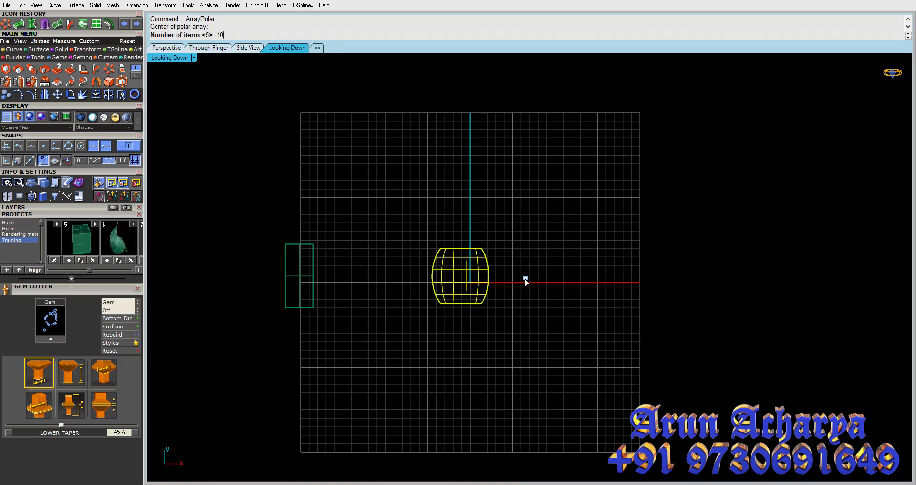
{"action": "key", "text": "Return"}
{"action": "key", "text": "Return"}
{"action": "key", "text": "Return"}
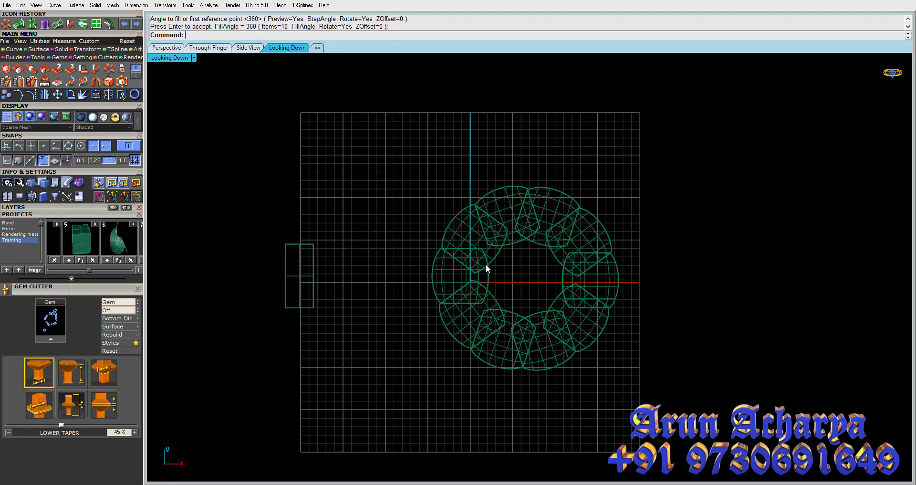
Step: Shade and centre the ring of petals to inspect it, then return to four viewports
{"action": "left_click", "coordinate": [127, 116]}
{"action": "right_click_drag", "start_coordinate": [512, 265], "coordinate": [444, 259]}
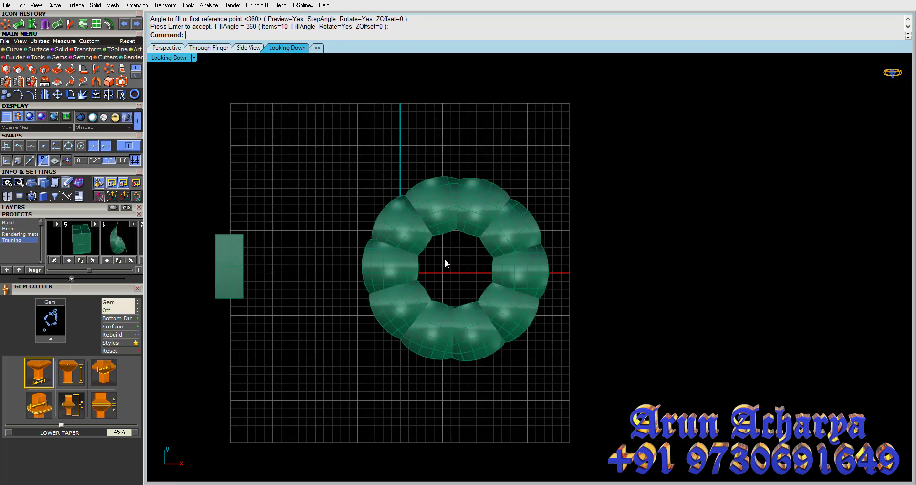
{"action": "scroll", "coordinate": [445, 259], "scroll_direction": "up", "scroll_amount": 4}
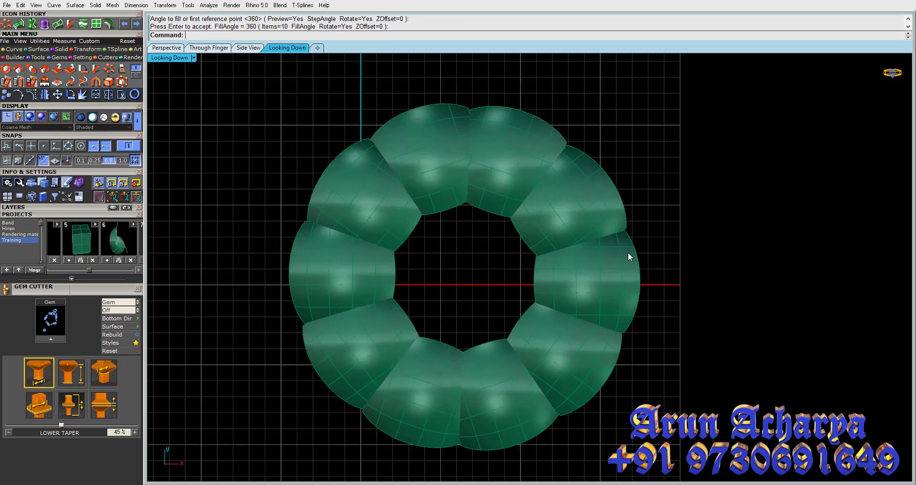
{"action": "left_click", "coordinate": [367, 275]}
{"action": "left_click", "coordinate": [382, 227]}
{"action": "left_click", "coordinate": [486, 285]}
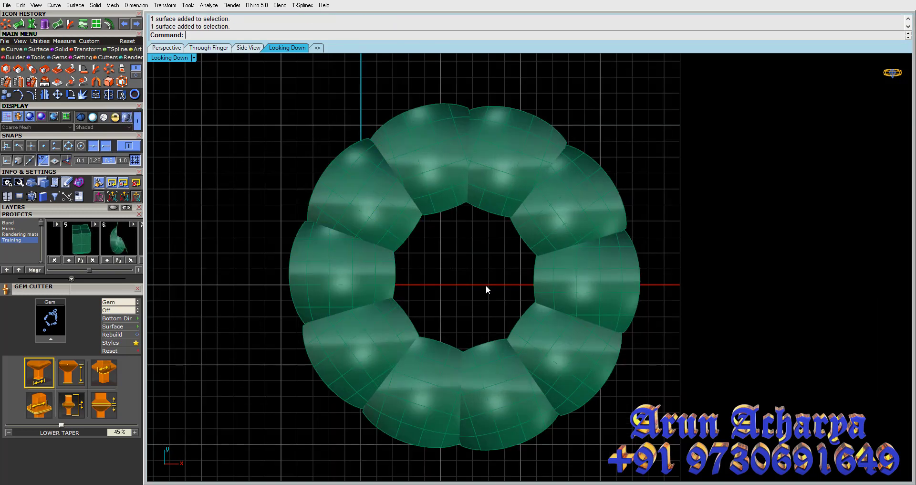
{"action": "double_click", "coordinate": [160, 60]}
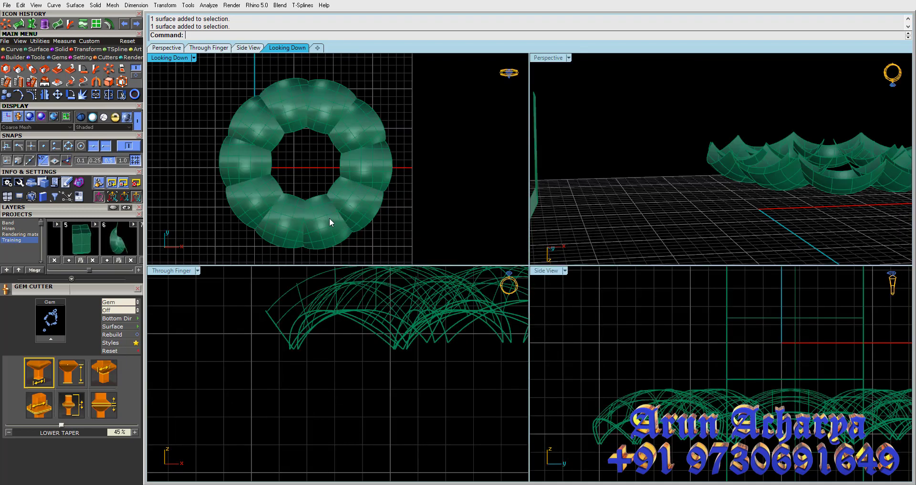
{"action": "left_click", "coordinate": [52, 50]}
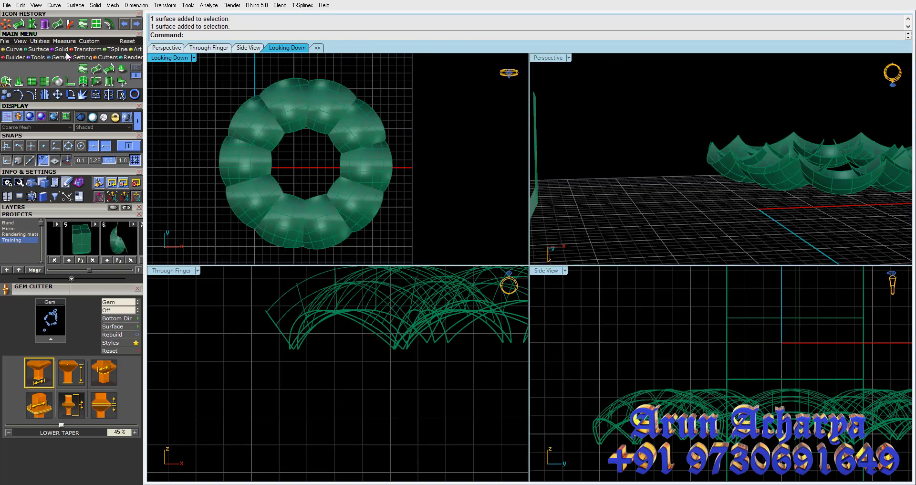
Step: Create a sphere centred at the origin with the default diameter
{"action": "left_click", "coordinate": [31, 83]}
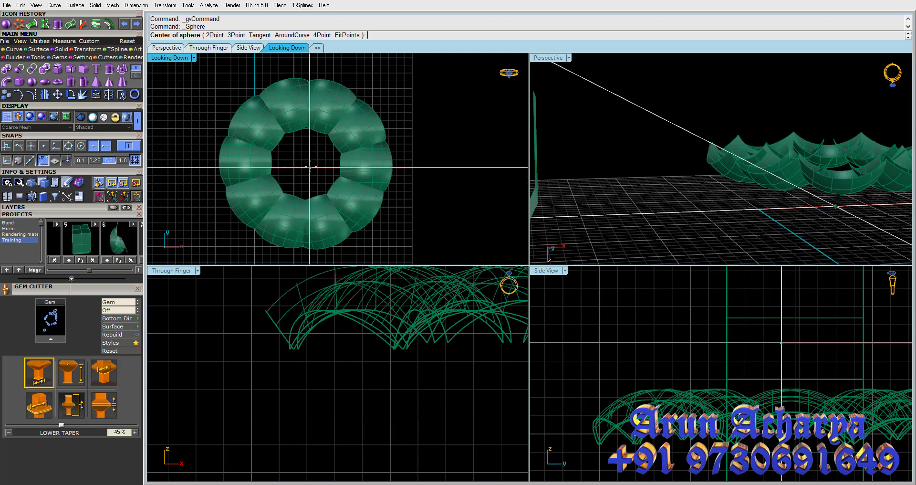
{"action": "left_click", "coordinate": [305, 163]}
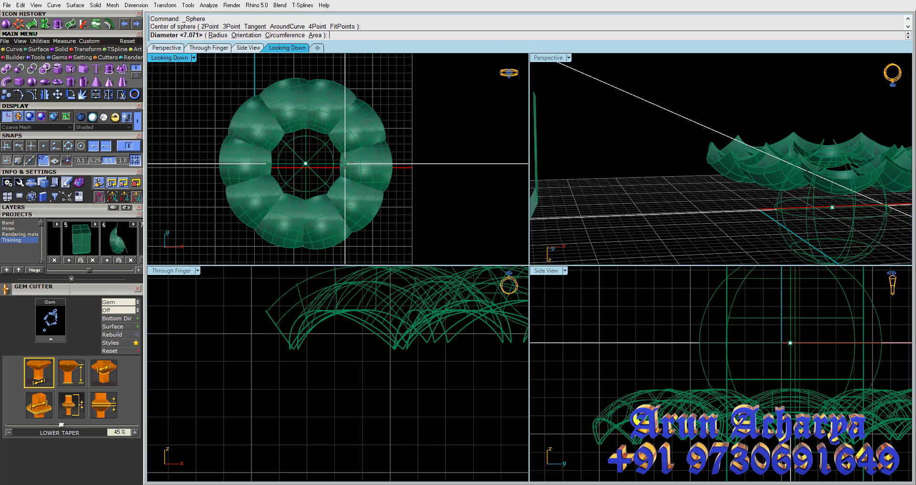
{"action": "key", "text": "Return"}
{"action": "left_click", "coordinate": [314, 163]}
{"action": "key", "text": "Escape"}
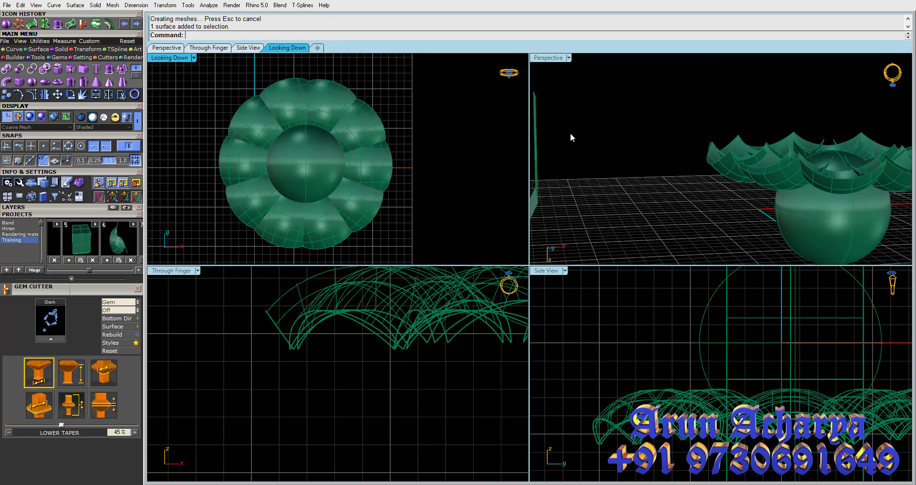
Step: Orbit the Perspective view to look down on the flower, then maximize the Top view
{"action": "double_click", "coordinate": [559, 58]}
{"action": "mouse_move", "coordinate": [589, 126]}
{"action": "right_mouse_down"}
{"action": "mouse_move", "coordinate": [608, 77]}
{"action": "mouse_move", "coordinate": [510, 426]}
{"action": "mouse_move", "coordinate": [387, 231]}
{"action": "right_mouse_up"}
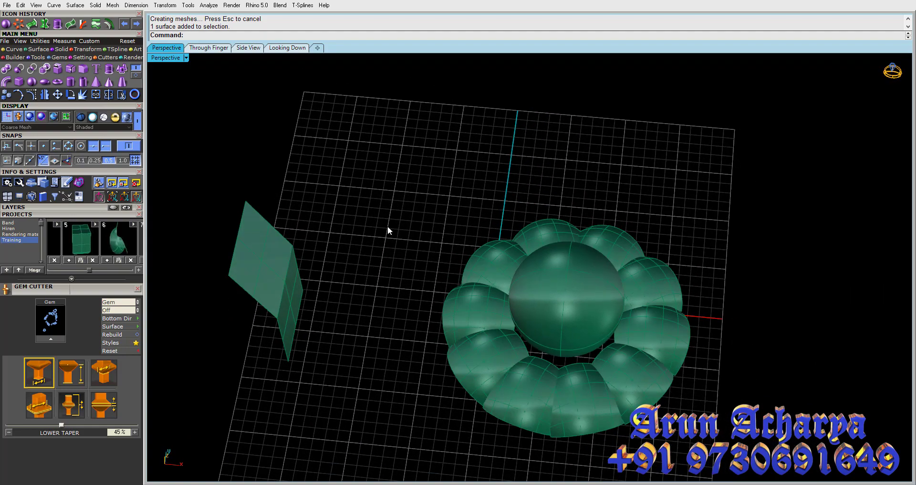
{"action": "key", "text": "ctrl+F1"}
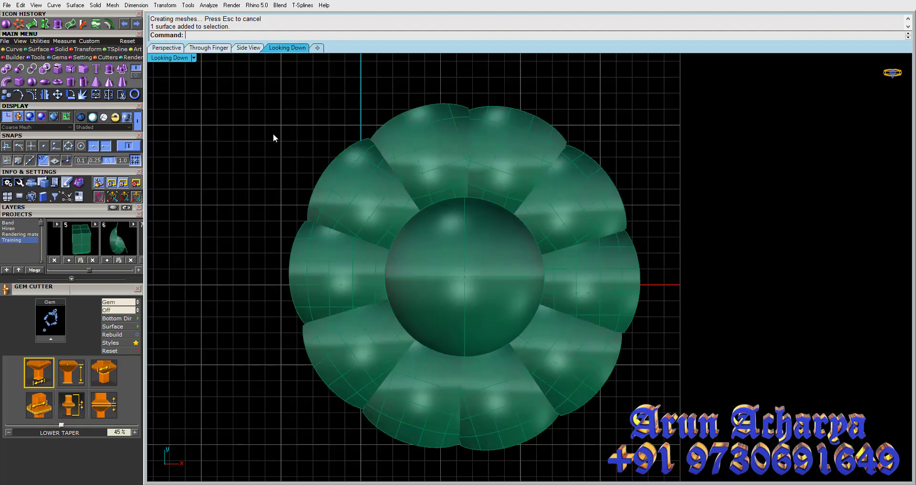
{"action": "left_click", "coordinate": [39, 50]}
{"action": "left_click", "coordinate": [122, 68]}
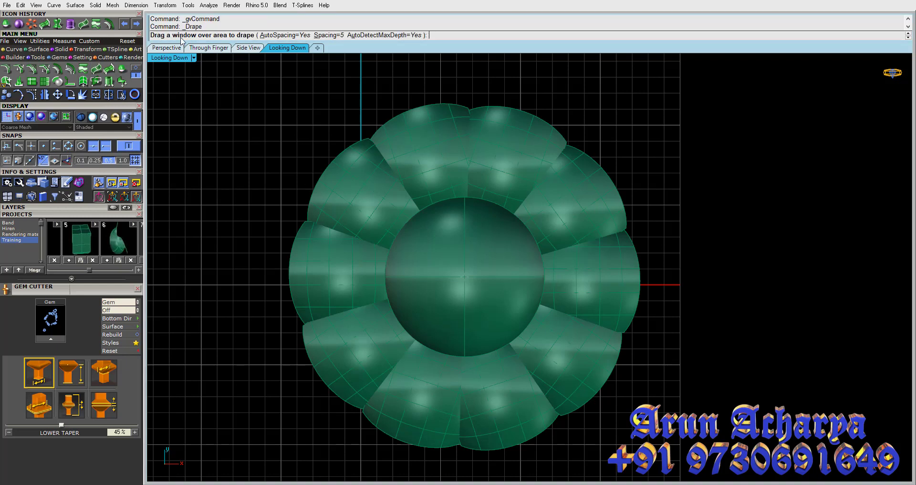
{"action": "scroll", "coordinate": [321, 179], "scroll_direction": "down", "scroll_amount": 1}
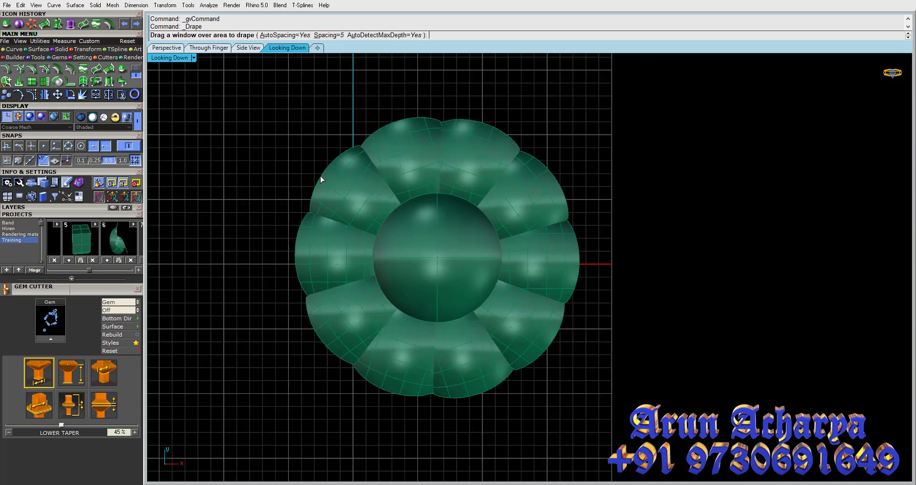
{"action": "mouse_move", "coordinate": [239, 90]}
{"action": "left_mouse_down"}
{"action": "mouse_move", "coordinate": [625, 425]}
{"action": "mouse_move", "coordinate": [514, 441]}
{"action": "left_mouse_up"}
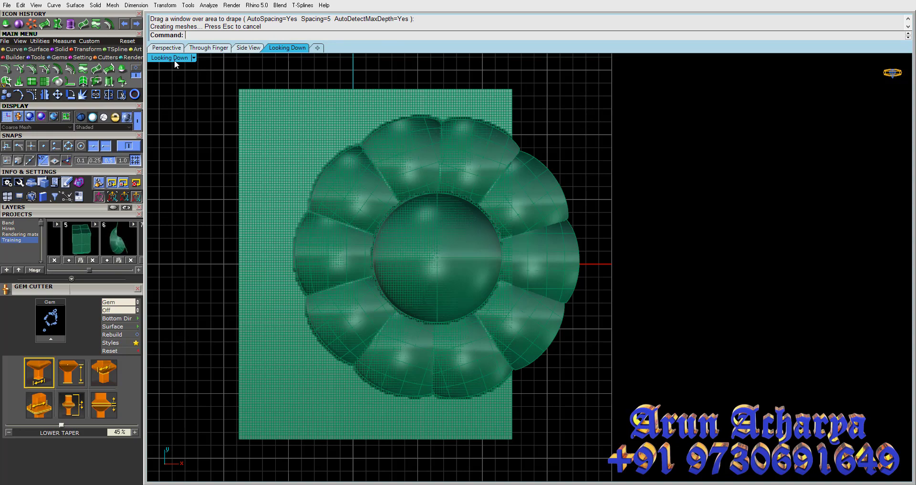
{"action": "double_click", "coordinate": [175, 60]}
{"action": "double_click", "coordinate": [544, 58]}
{"action": "mouse_move", "coordinate": [514, 206]}
{"action": "right_mouse_down"}
{"action": "mouse_move", "coordinate": [464, 196]}
{"action": "mouse_move", "coordinate": [437, 227]}
{"action": "mouse_move", "coordinate": [389, 246]}
{"action": "right_mouse_up"}
{"action": "left_click", "coordinate": [357, 306]}
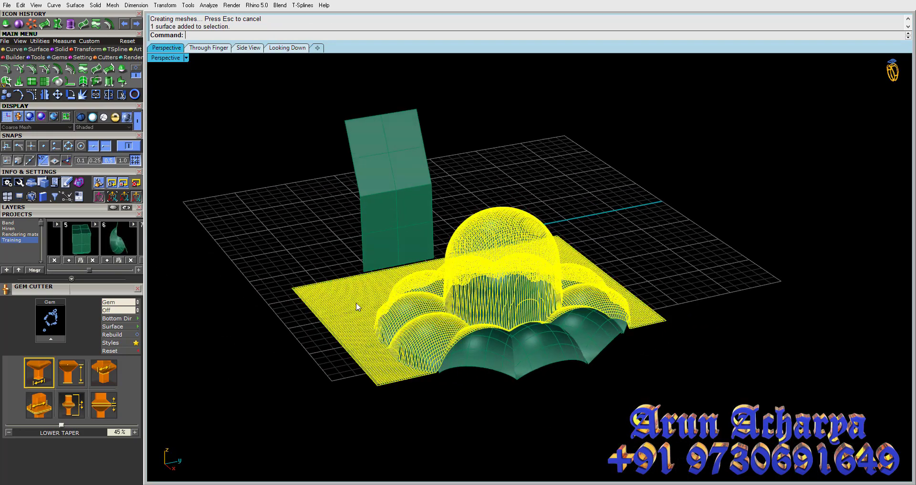
{"action": "left_click", "coordinate": [572, 363]}
{"action": "left_click", "coordinate": [354, 305]}
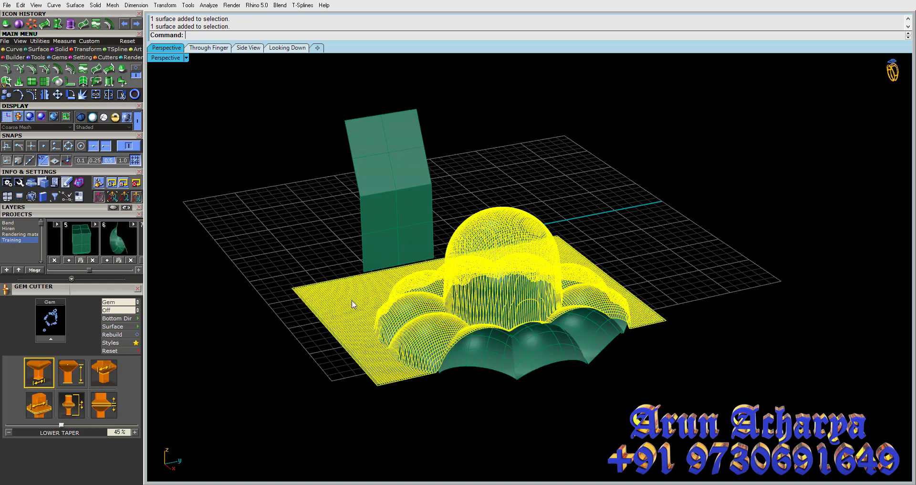
{"action": "left_click", "coordinate": [55, 95]}
{"action": "left_click", "coordinate": [421, 147]}
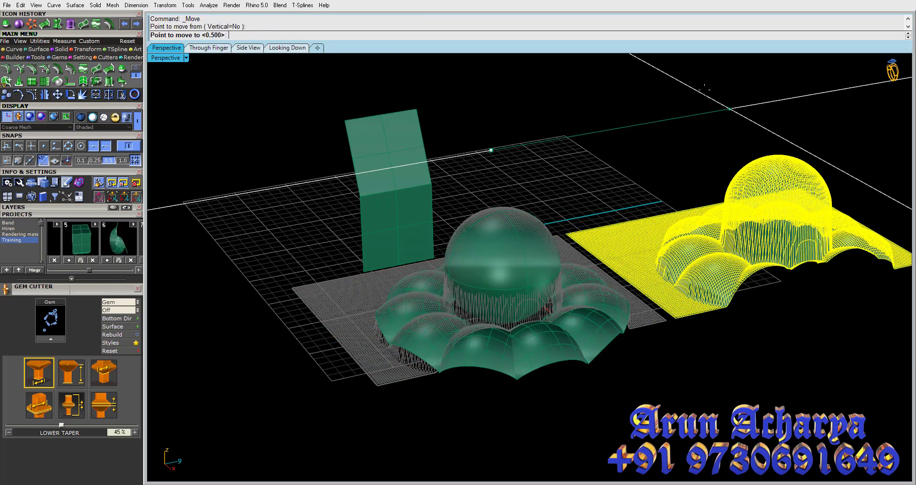
{"action": "left_click", "coordinate": [705, 93]}
{"action": "mouse_move", "coordinate": [670, 116]}
{"action": "right_mouse_down"}
{"action": "mouse_move", "coordinate": [660, 214]}
{"action": "mouse_move", "coordinate": [757, 307]}
{"action": "mouse_move", "coordinate": [409, 206]}
{"action": "mouse_move", "coordinate": [496, 283]}
{"action": "mouse_move", "coordinate": [542, 288]}
{"action": "mouse_move", "coordinate": [543, 156]}
{"action": "mouse_move", "coordinate": [538, 472]}
{"action": "mouse_move", "coordinate": [522, 457]}
{"action": "mouse_move", "coordinate": [526, 106]}
{"action": "mouse_move", "coordinate": [523, 245]}
{"action": "mouse_move", "coordinate": [500, 331]}
{"action": "mouse_move", "coordinate": [458, 303]}
{"action": "mouse_move", "coordinate": [455, 284]}
{"action": "mouse_move", "coordinate": [420, 268]}
{"action": "right_mouse_up"}
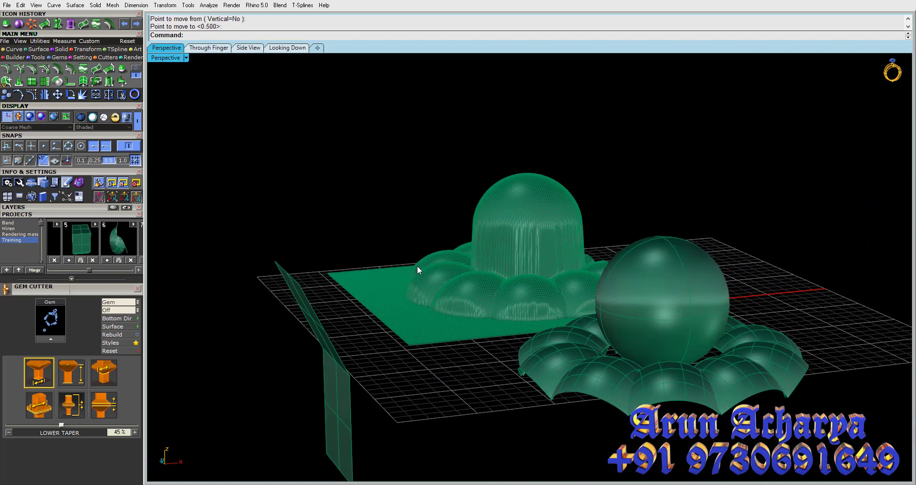
{"action": "mouse_move", "coordinate": [484, 253]}
{"action": "right_mouse_down"}
{"action": "mouse_move", "coordinate": [485, 213]}
{"action": "mouse_move", "coordinate": [514, 302]}
{"action": "mouse_move", "coordinate": [483, 191]}
{"action": "right_mouse_up"}
{"action": "scroll", "coordinate": [507, 242], "scroll_direction": "up", "scroll_amount": 3}
{"action": "mouse_move", "coordinate": [507, 243]}
{"action": "right_mouse_down"}
{"action": "mouse_move", "coordinate": [468, 240]}
{"action": "mouse_move", "coordinate": [448, 277]}
{"action": "mouse_move", "coordinate": [282, 190]}
{"action": "mouse_move", "coordinate": [319, 85]}
{"action": "mouse_move", "coordinate": [617, 331]}
{"action": "mouse_move", "coordinate": [597, 196]}
{"action": "right_mouse_up"}
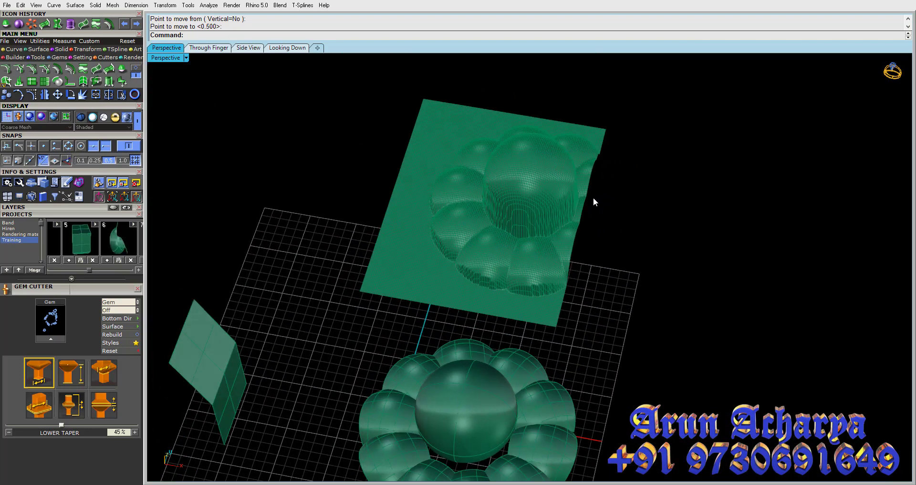
{"action": "key", "text": "ctrl+z"}
{"action": "key", "text": "ctrl+z"}
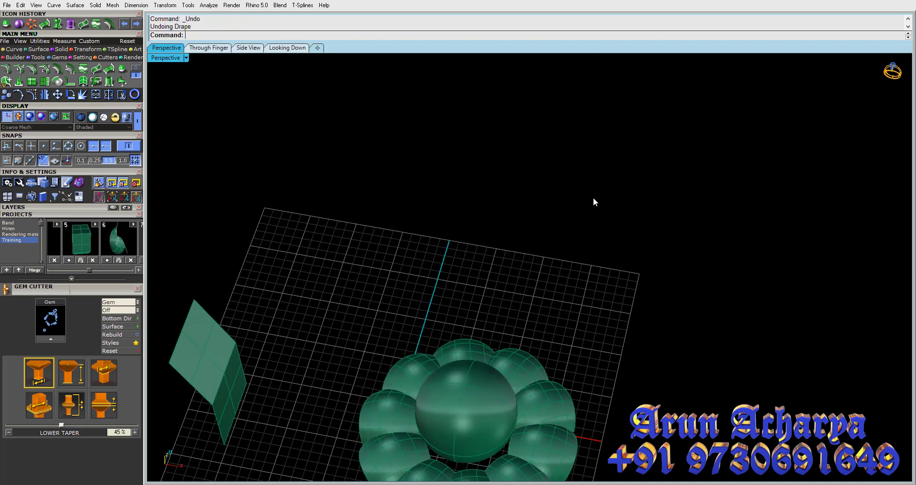
Step: Select the petals and sphere, drape a mesh over the ring from above, then undo it
{"action": "right_click_drag", "start_coordinate": [510, 285], "coordinate": [543, 189], "text": "shift"}
{"action": "left_click", "coordinate": [493, 319]}
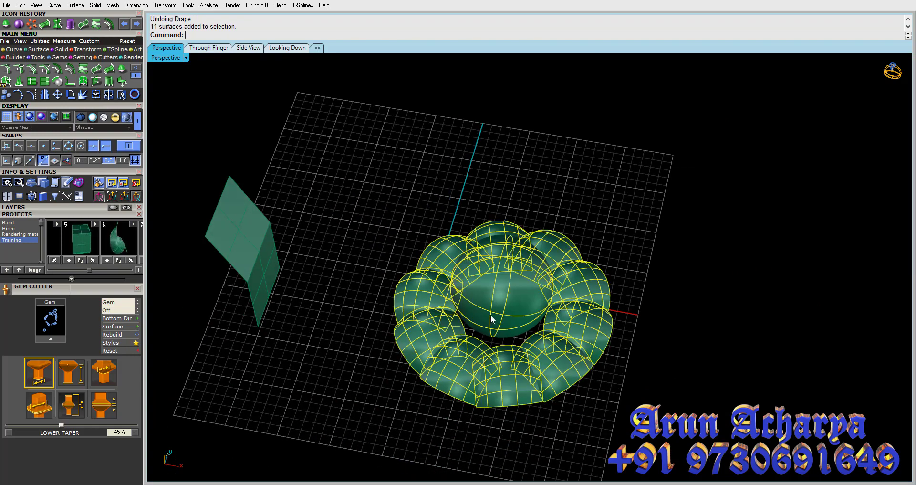
{"action": "double_click", "coordinate": [159, 58]}
{"action": "right_click", "coordinate": [208, 87]}
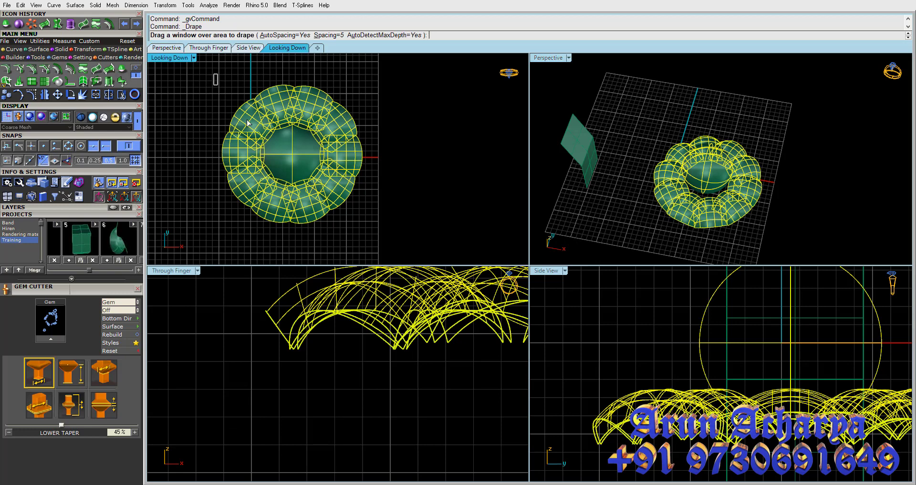
{"action": "left_click_drag", "start_coordinate": [213, 73], "coordinate": [391, 234]}
{"action": "double_click", "coordinate": [546, 61]}
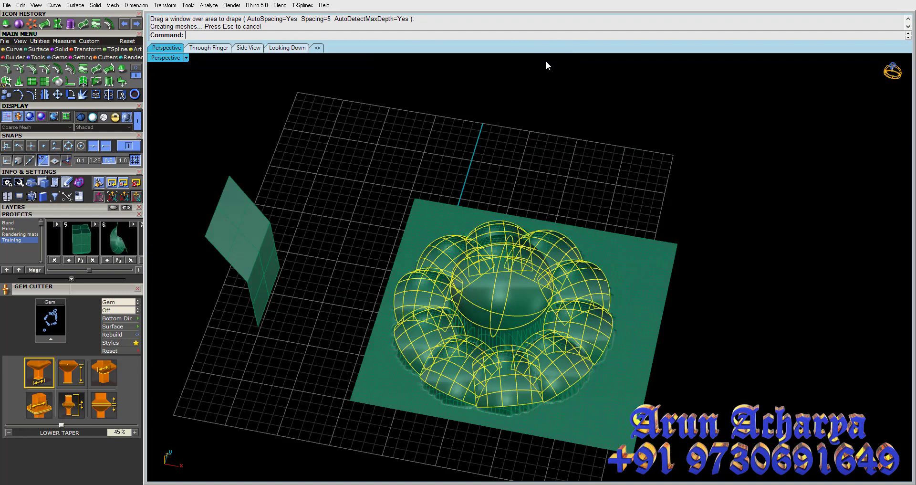
{"action": "right_click_drag", "start_coordinate": [545, 156], "coordinate": [553, 165]}
{"action": "key", "text": "ctrl+z"}
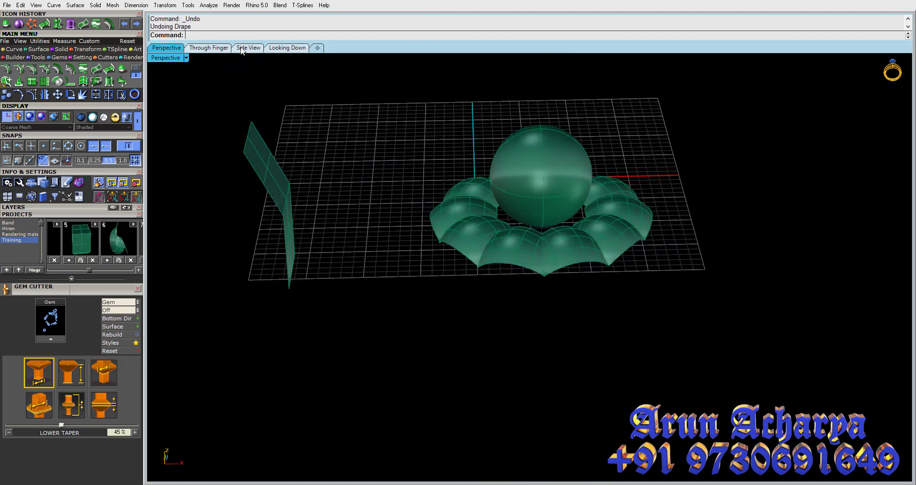
{"action": "double_click", "coordinate": [170, 59]}
{"action": "scroll", "coordinate": [337, 339], "scroll_direction": "down", "scroll_amount": 3}
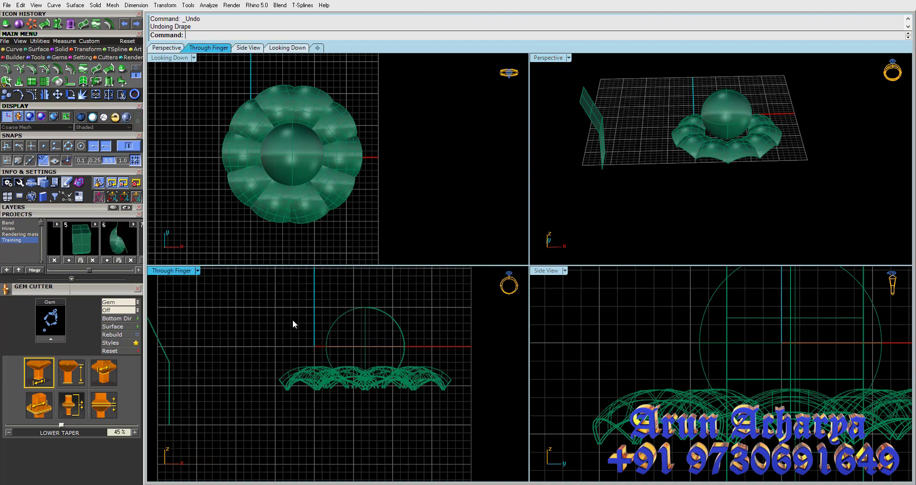
Step: Drape a mesh over the ring again, this time windowing it from the side view
{"action": "left_click", "coordinate": [122, 70]}
{"action": "left_click_drag", "start_coordinate": [244, 300], "coordinate": [469, 442]}
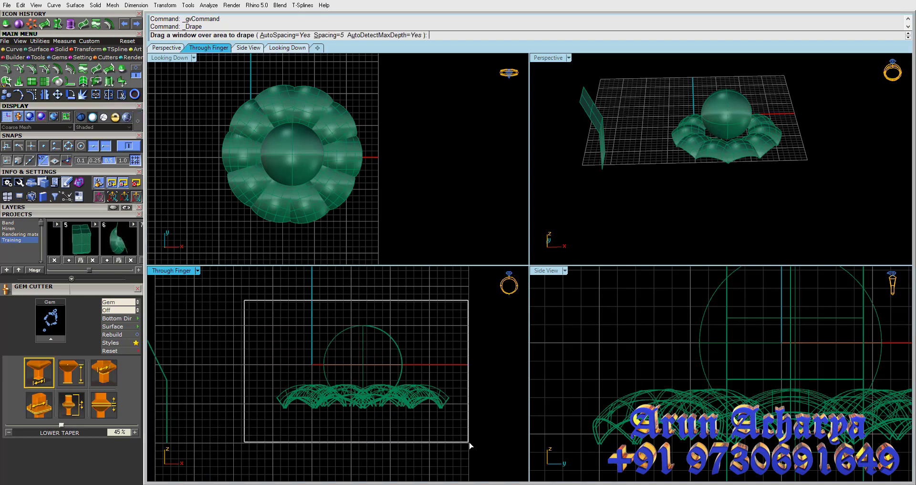
{"action": "double_click", "coordinate": [559, 58]}
{"action": "mouse_move", "coordinate": [559, 157]}
{"action": "right_mouse_down"}
{"action": "mouse_move", "coordinate": [440, 211]}
{"action": "mouse_move", "coordinate": [370, 177]}
{"action": "mouse_move", "coordinate": [429, 156]}
{"action": "mouse_move", "coordinate": [470, 115]}
{"action": "mouse_move", "coordinate": [290, 192]}
{"action": "right_mouse_up"}
Step: Move the draped mesh away from the ring to inspect it, then undo the move and drape
{"action": "left_click", "coordinate": [470, 114]}
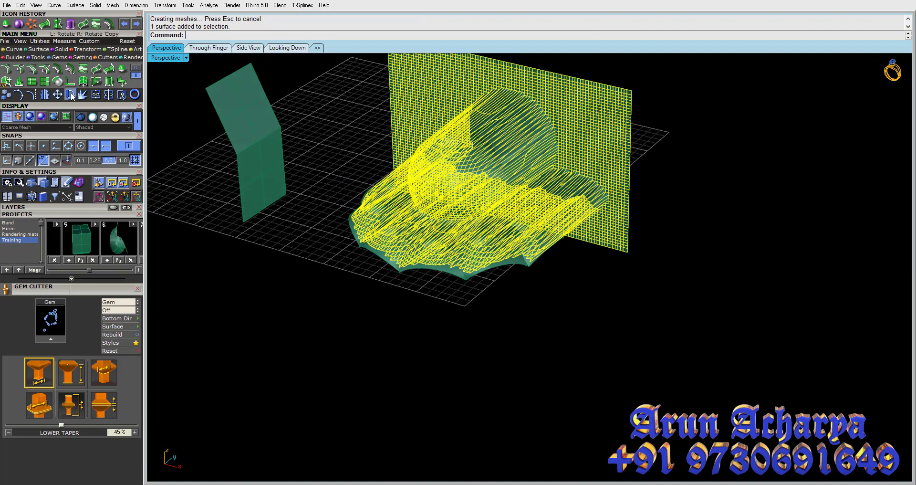
{"action": "left_click_drag", "start_coordinate": [363, 210], "coordinate": [544, 339]}
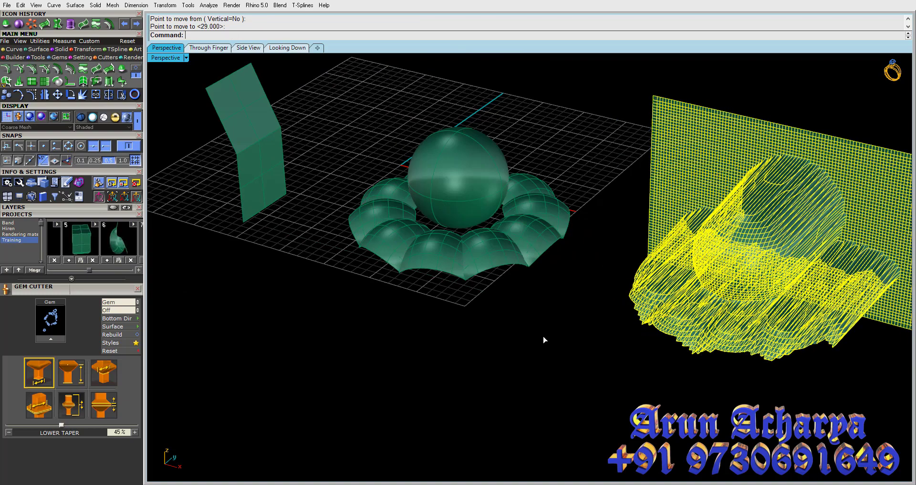
{"action": "left_click", "coordinate": [546, 339]}
{"action": "mouse_move", "coordinate": [624, 294]}
{"action": "right_mouse_down"}
{"action": "mouse_move", "coordinate": [638, 225]}
{"action": "mouse_move", "coordinate": [605, 84]}
{"action": "mouse_move", "coordinate": [702, 129]}
{"action": "mouse_move", "coordinate": [616, 208]}
{"action": "right_mouse_up"}
{"action": "scroll", "coordinate": [626, 147], "scroll_direction": "up", "scroll_amount": 2}
{"action": "scroll", "coordinate": [594, 180], "scroll_direction": "up", "scroll_amount": 2}
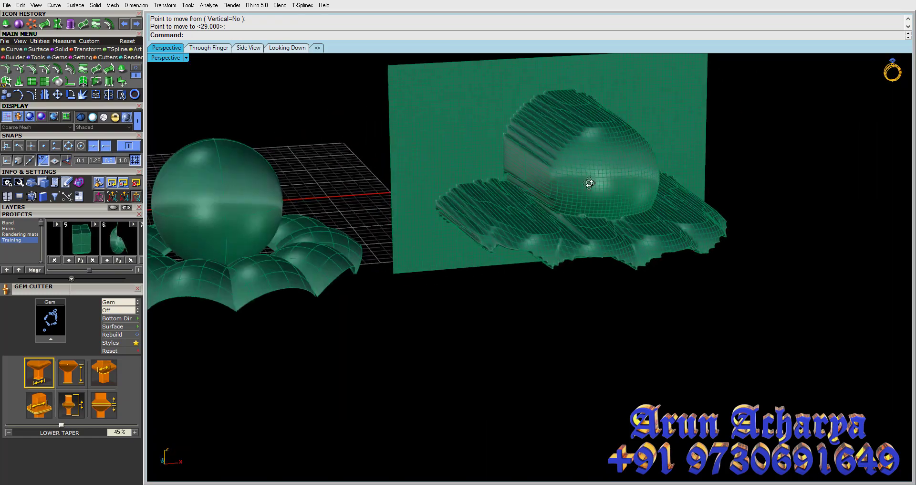
{"action": "scroll", "coordinate": [558, 228], "scroll_direction": "up", "scroll_amount": 3}
{"action": "key", "text": "Home"}
{"action": "key", "text": "Home"}
{"action": "key", "text": "Home"}
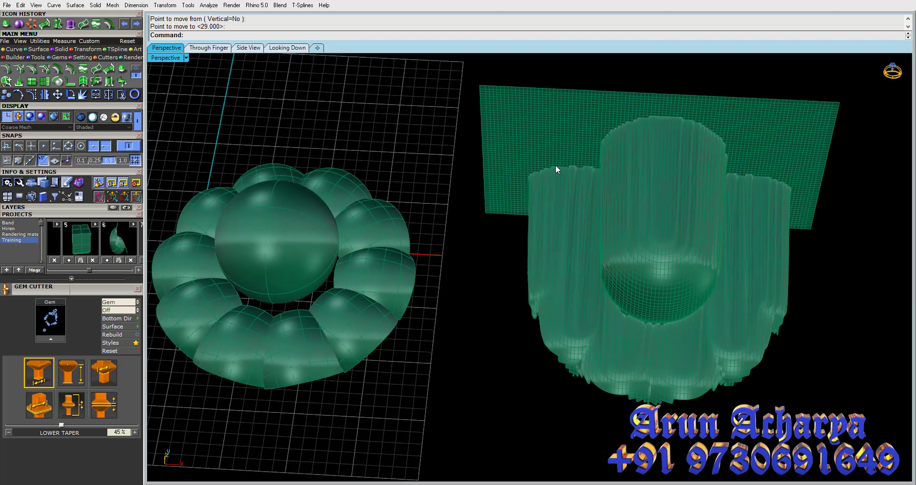
{"action": "key", "text": "ctrl+z"}
{"action": "key", "text": "ctrl+z"}
{"action": "key", "text": "Home"}
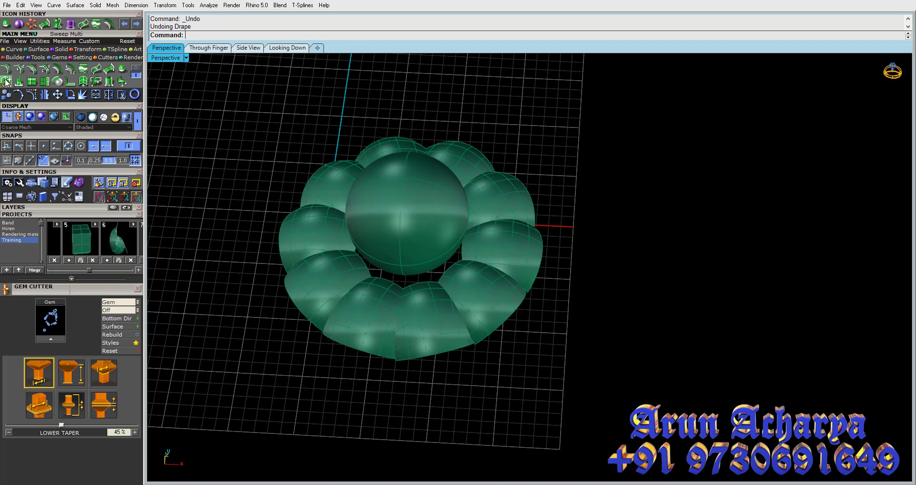
Step: Start a multi-rail sweep on the central sphere, then cancel it
{"action": "left_click", "coordinate": [10, 80]}
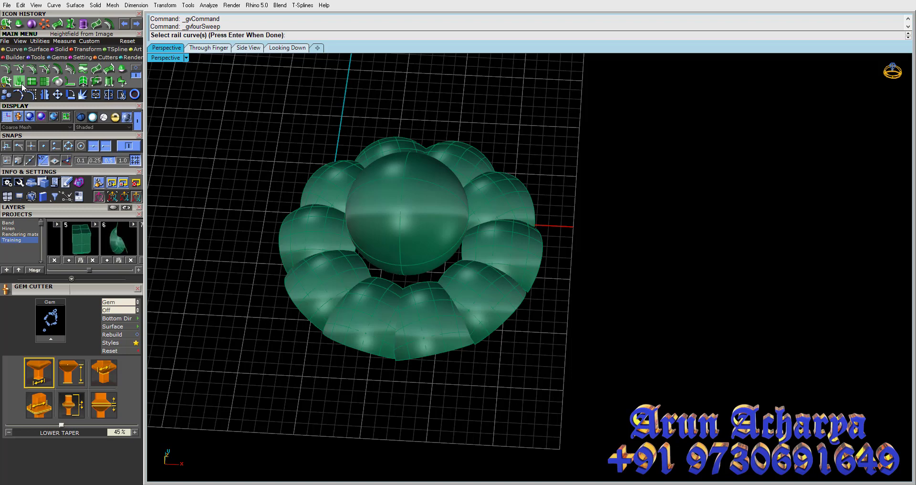
{"action": "left_click", "coordinate": [436, 188]}
{"action": "key", "text": "Return"}
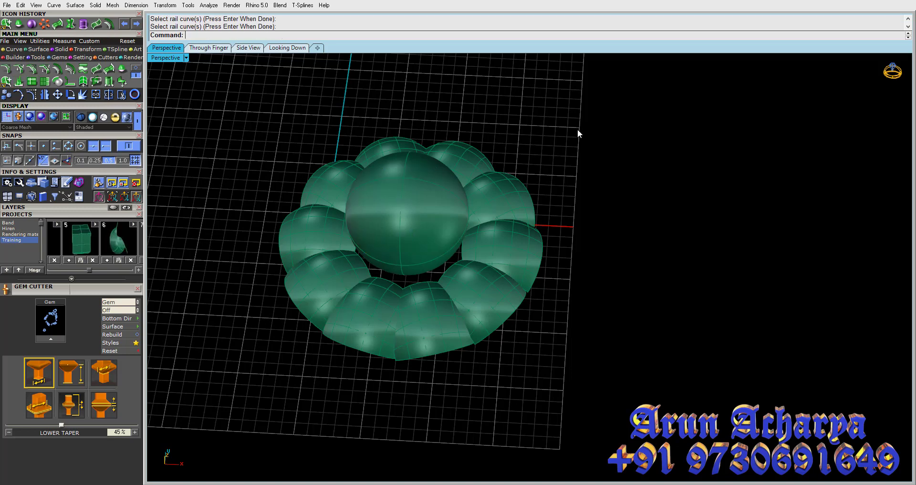
Step: Delete all the ring surfaces, then undo to bring the petals and sphere back
{"action": "left_click_drag", "start_coordinate": [308, 363], "coordinate": [306, 362]}
{"action": "key", "text": "Delete"}
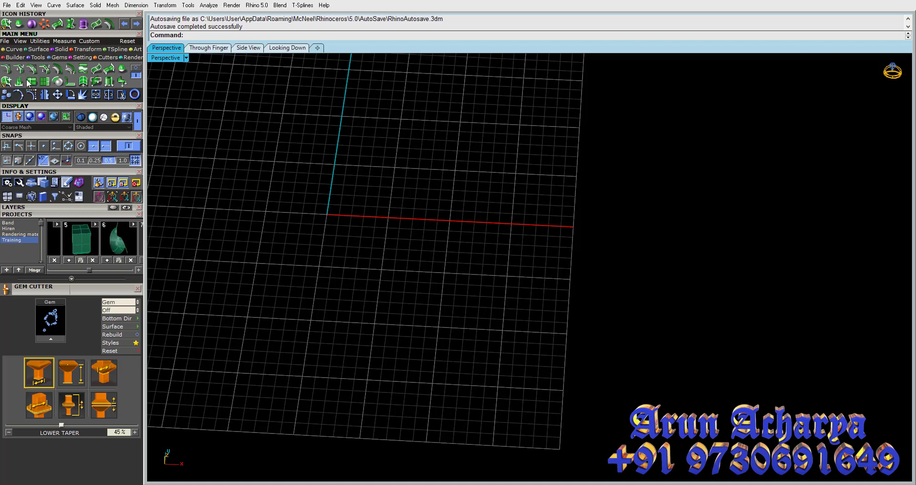
{"action": "right_click_drag", "start_coordinate": [235, 113], "coordinate": [259, 119], "text": "shift"}
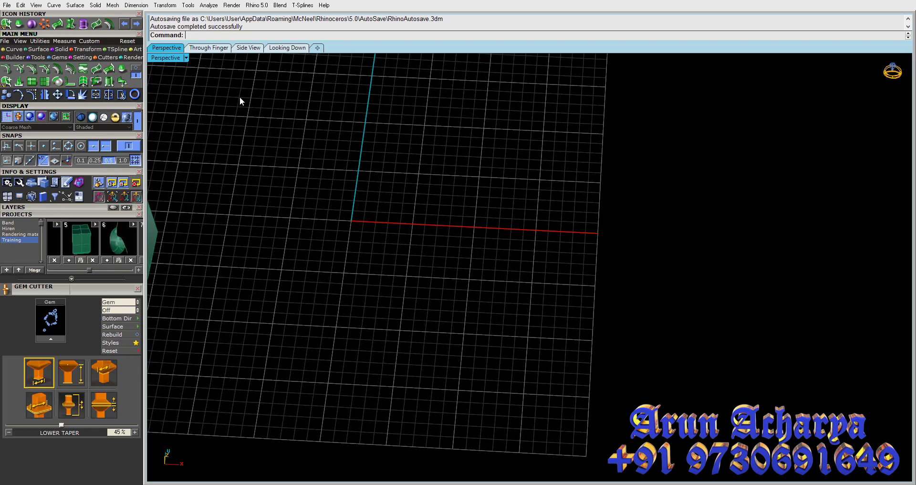
{"action": "key", "text": "ctrl+z"}
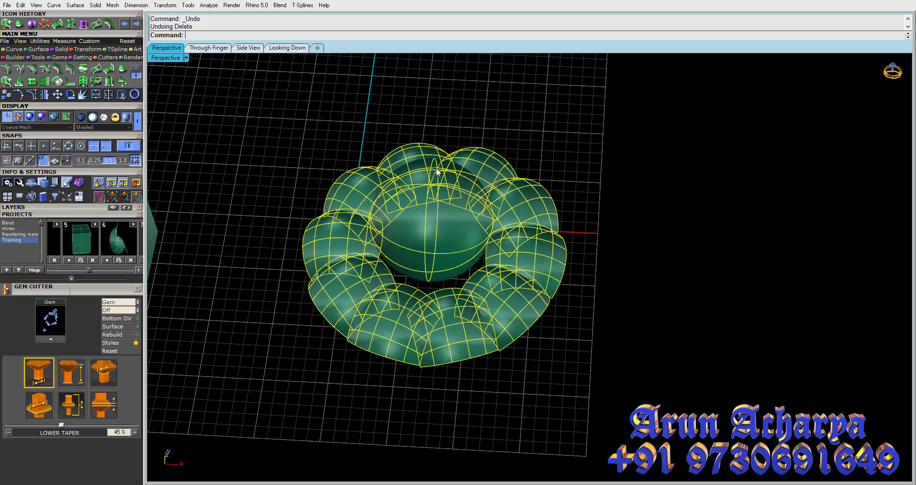
Step: Zoom in on the restored ring, select the central sphere and tilt the view
{"action": "scroll", "coordinate": [479, 203], "scroll_direction": "up", "scroll_amount": 3}
{"action": "left_click", "coordinate": [480, 203]}
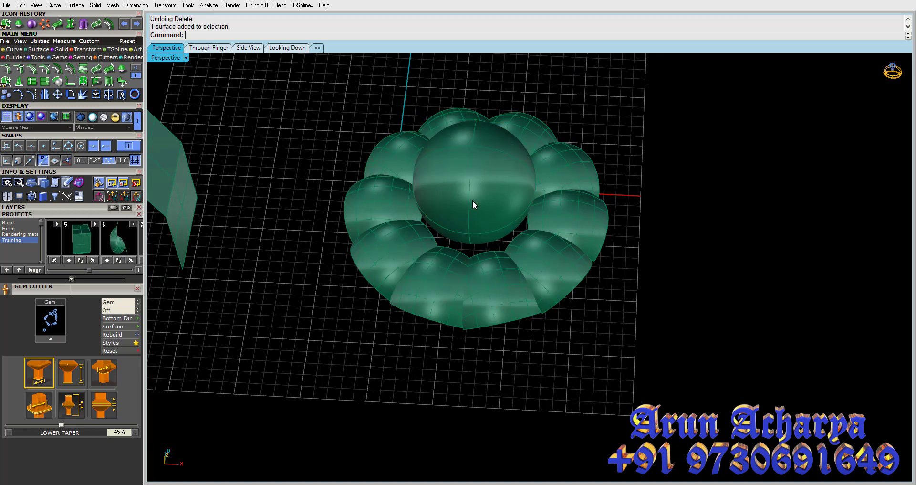
{"action": "scroll", "coordinate": [417, 251], "scroll_direction": "up", "scroll_amount": 2}
{"action": "scroll", "coordinate": [405, 272], "scroll_direction": "up", "scroll_amount": 2}
{"action": "scroll", "coordinate": [377, 219], "scroll_direction": "up", "scroll_amount": 2}
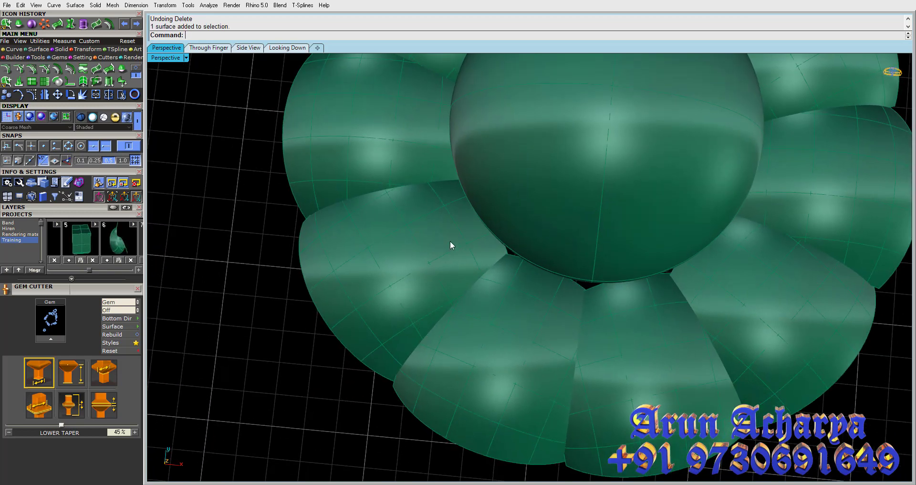
{"action": "right_click_drag", "start_coordinate": [409, 259], "coordinate": [423, 225]}
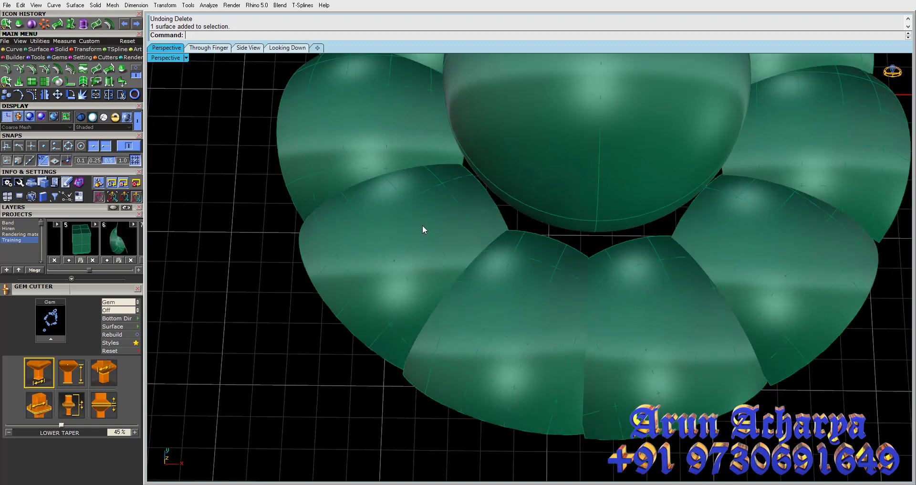
{"action": "left_click", "coordinate": [136, 71]}
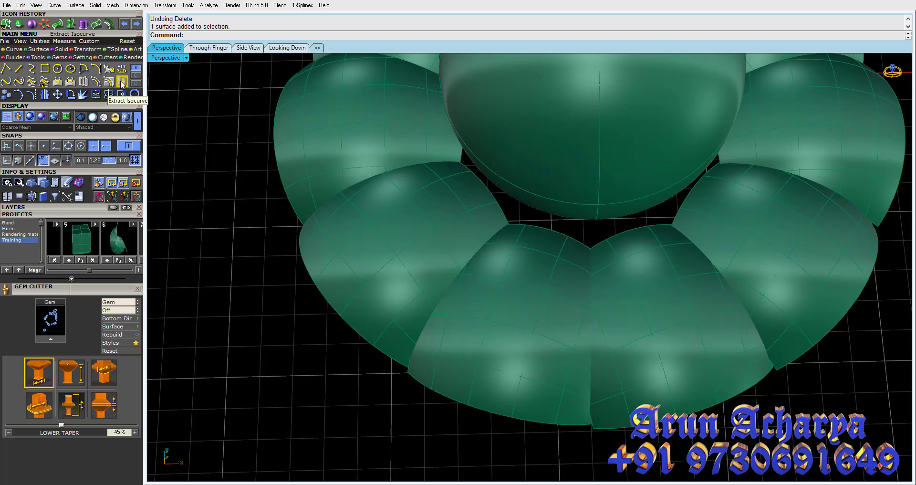
Step: Extract four isocurves across the left petal surface
{"action": "left_click", "coordinate": [122, 84]}
{"action": "left_click", "coordinate": [442, 226]}
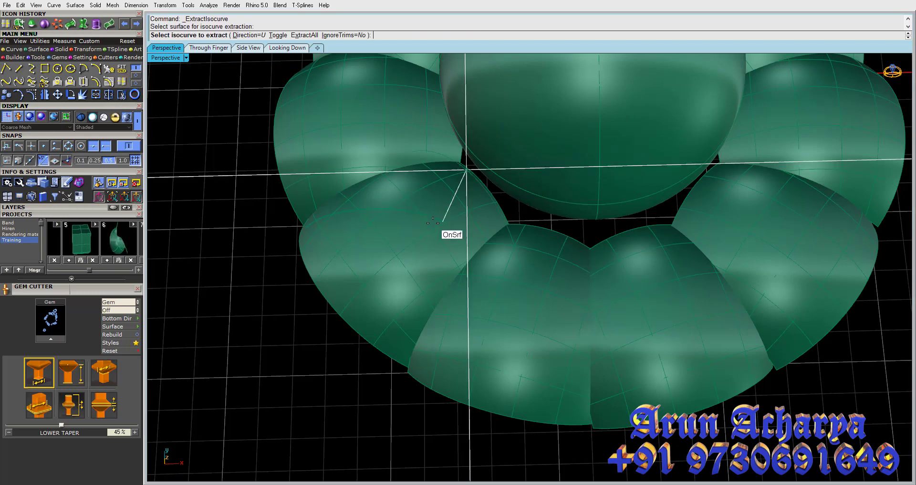
{"action": "left_click", "coordinate": [393, 264]}
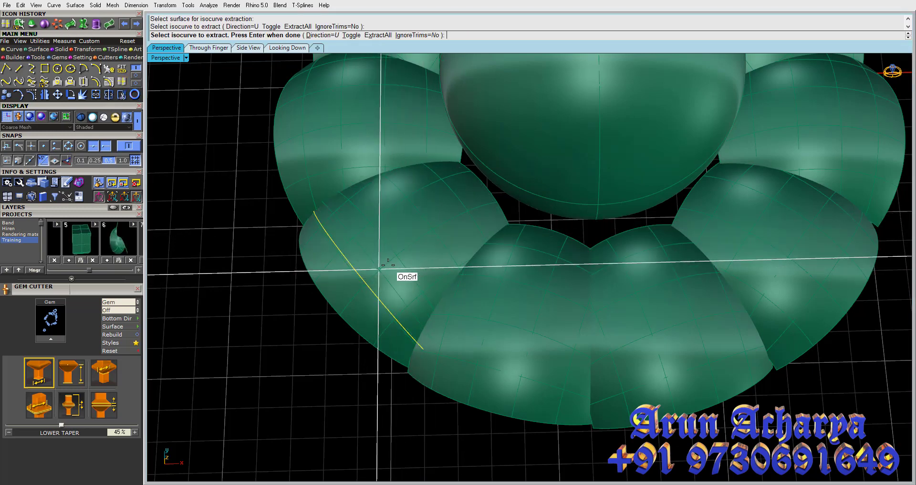
{"action": "left_click", "coordinate": [412, 250]}
{"action": "left_click", "coordinate": [441, 232]}
{"action": "left_click", "coordinate": [444, 221]}
{"action": "key", "text": "Return"}
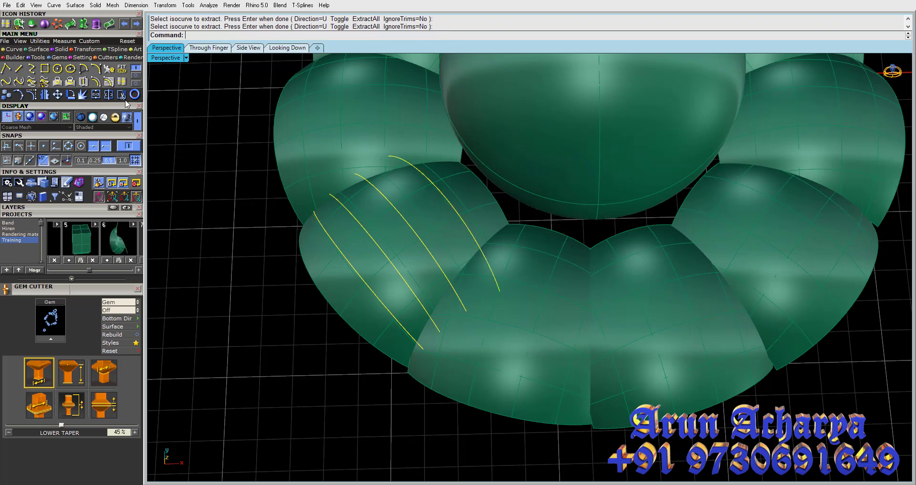
Step: Trim two petal strips with the new curves, inspect the result, then undo the trims
{"action": "left_click", "coordinate": [113, 95]}
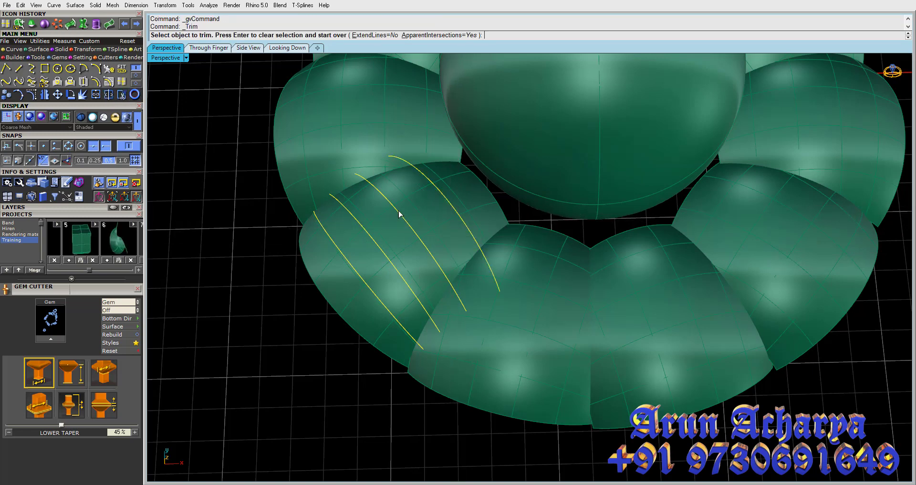
{"action": "left_click", "coordinate": [419, 214]}
{"action": "left_click", "coordinate": [373, 267]}
{"action": "key", "text": "Return"}
{"action": "right_click_drag", "start_coordinate": [368, 269], "coordinate": [458, 244]}
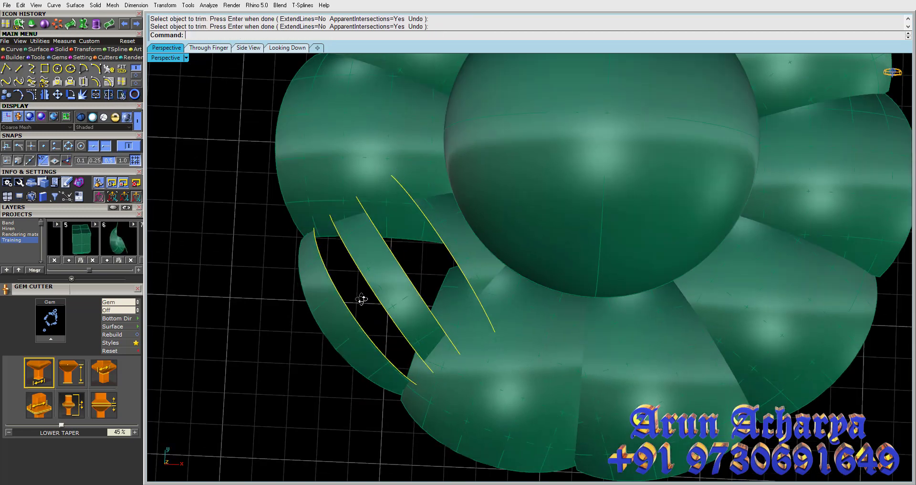
{"action": "key", "text": "ctrl+z"}
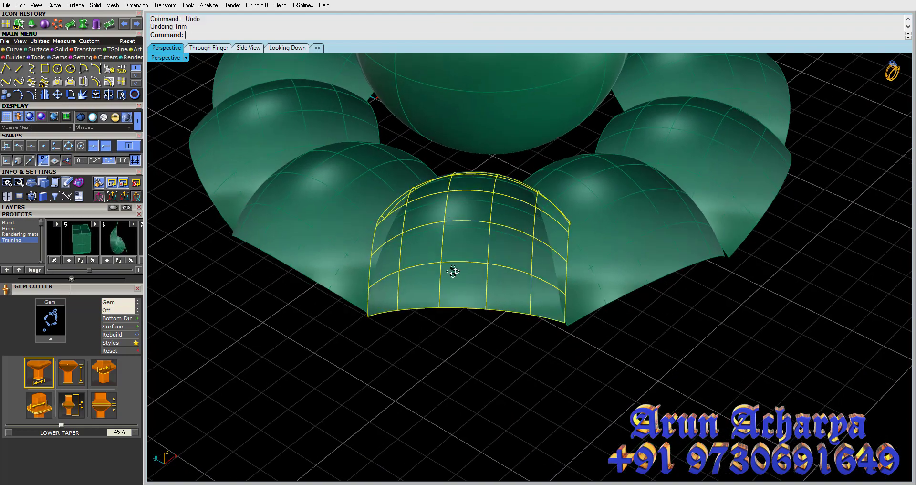
Step: Extract several U- and V-direction isocurves on the front central petal
{"action": "scroll", "coordinate": [452, 277], "scroll_direction": "up", "scroll_amount": 2}
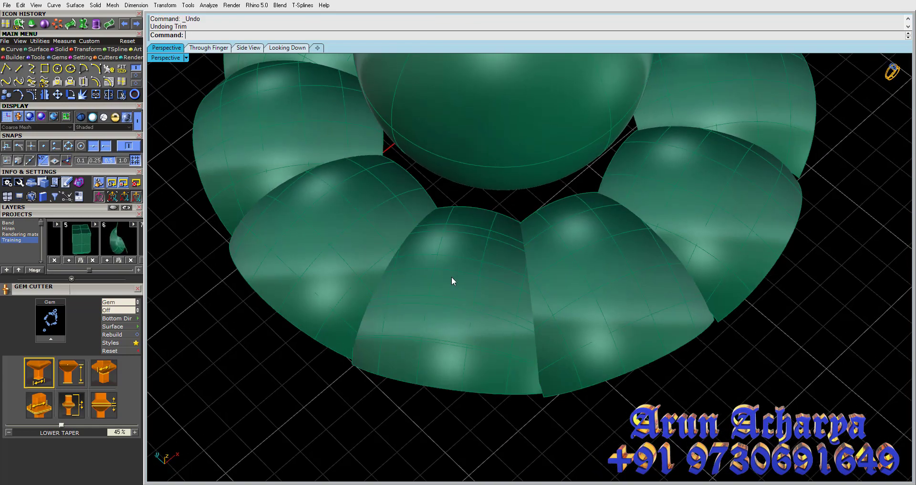
{"action": "left_click", "coordinate": [483, 265]}
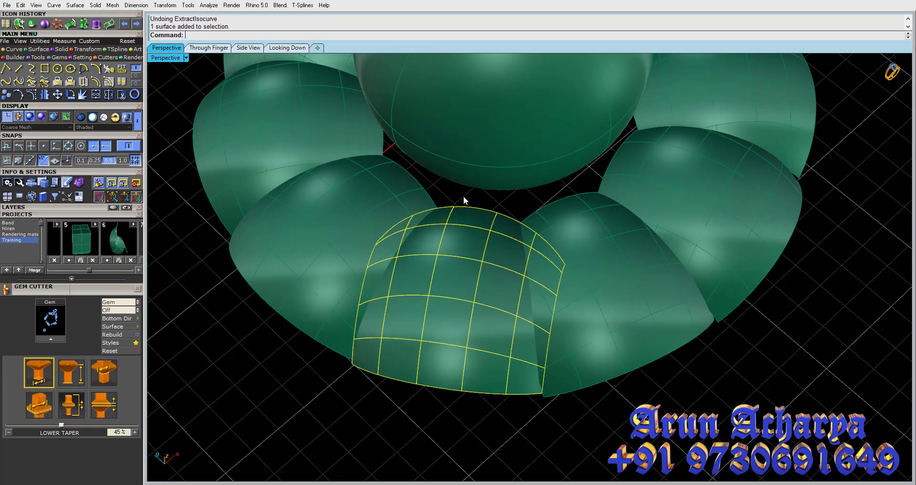
{"action": "left_click", "coordinate": [122, 81]}
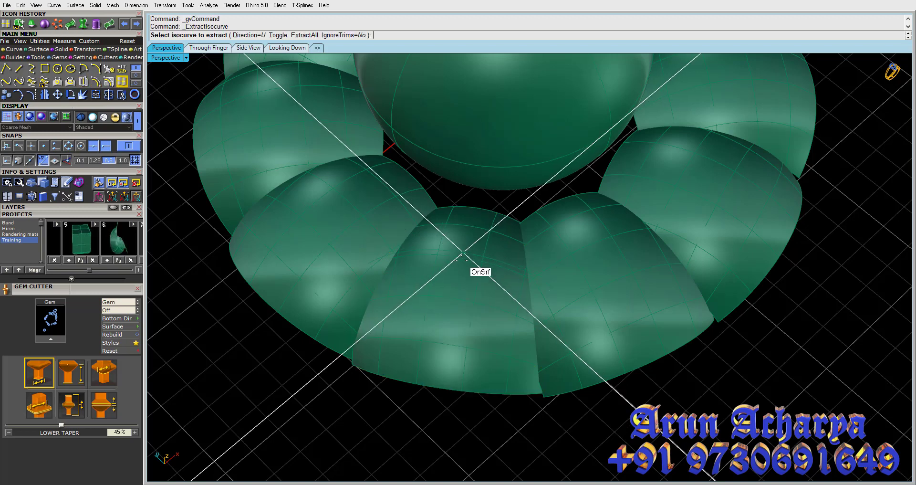
{"action": "left_click", "coordinate": [461, 286]}
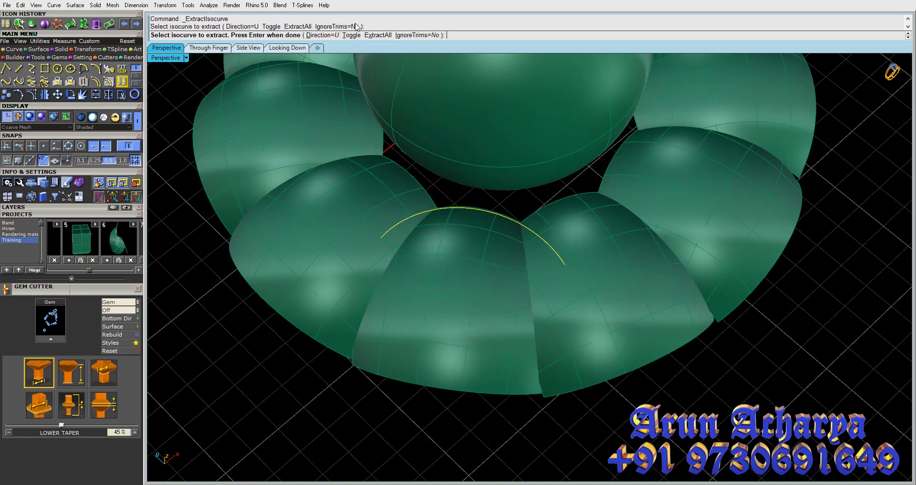
{"action": "left_click", "coordinate": [352, 36]}
{"action": "left_click", "coordinate": [459, 267]}
{"action": "left_click", "coordinate": [491, 309]}
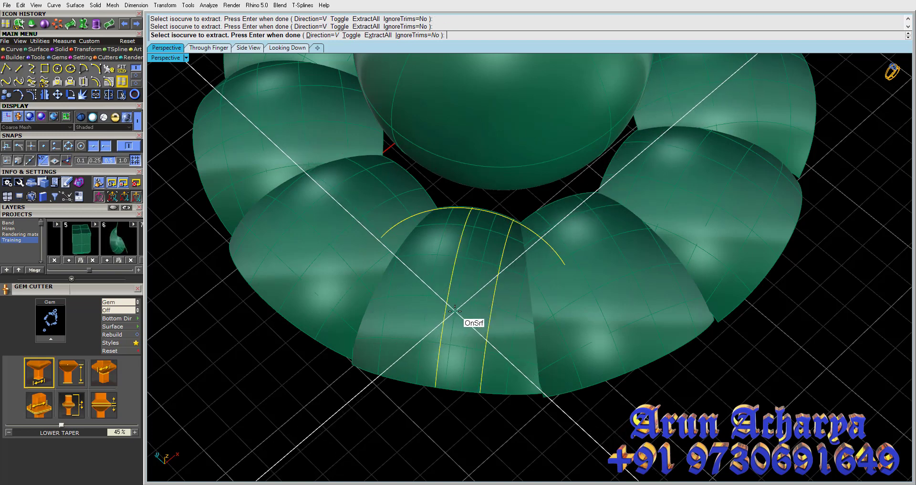
{"action": "left_click", "coordinate": [448, 321]}
{"action": "left_click", "coordinate": [407, 314]}
{"action": "left_click", "coordinate": [429, 320]}
{"action": "right_click", "coordinate": [472, 330]}
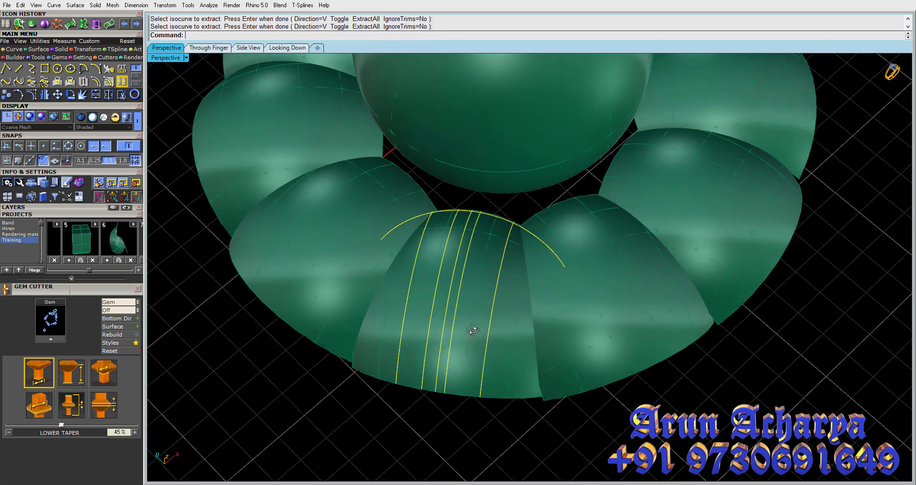
Step: Undo the extracted isocurves and reselect the central petal surface
{"action": "right_click_drag", "start_coordinate": [473, 330], "coordinate": [486, 222]}
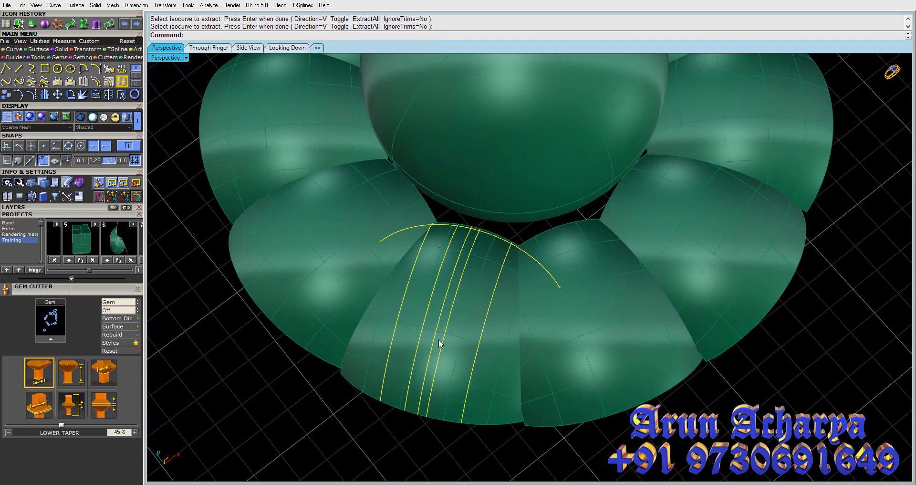
{"action": "key", "text": "ctrl+z"}
{"action": "right_click_drag", "start_coordinate": [486, 321], "coordinate": [488, 303]}
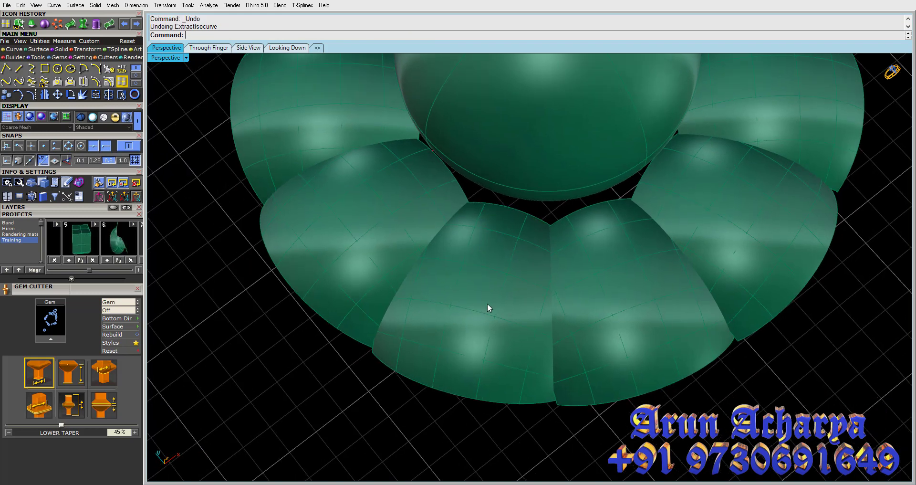
{"action": "left_click", "coordinate": [480, 305]}
{"action": "left_click", "coordinate": [41, 50]}
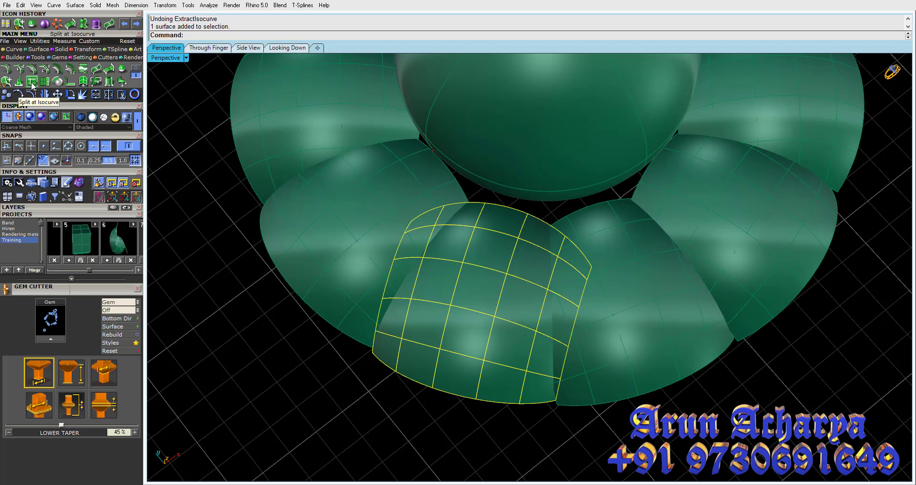
{"action": "left_click", "coordinate": [32, 83]}
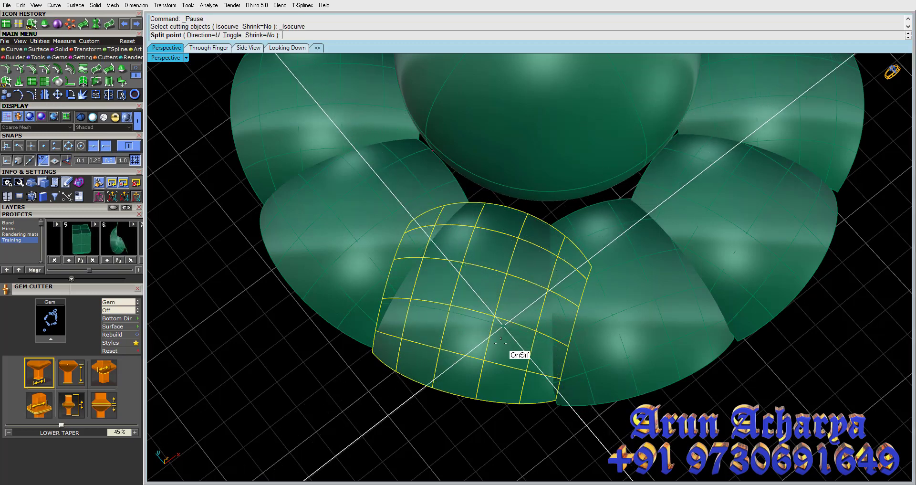
{"action": "left_click", "coordinate": [504, 365]}
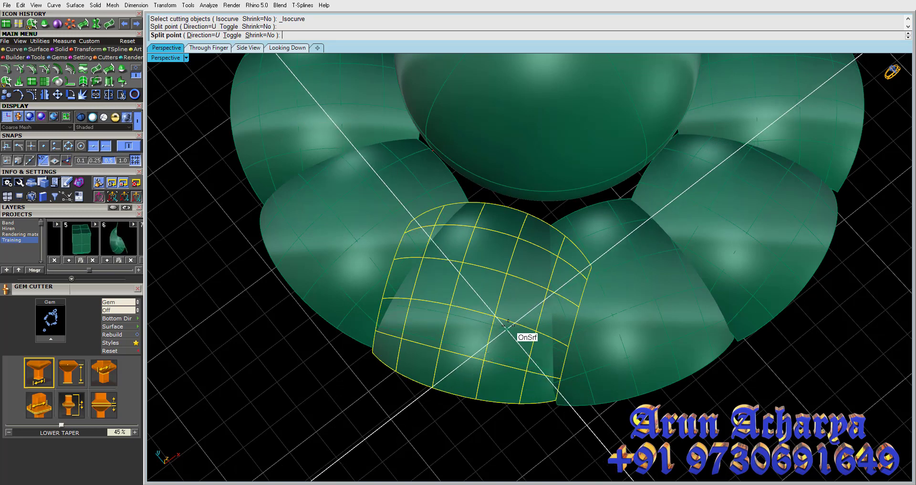
{"action": "left_click", "coordinate": [522, 271]}
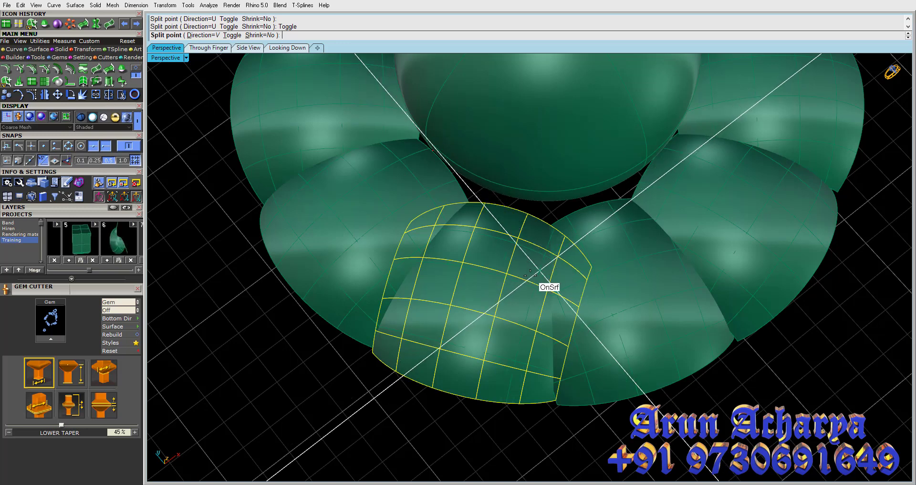
{"action": "left_click", "coordinate": [452, 309]}
{"action": "key", "text": "Return"}
{"action": "left_click", "coordinate": [508, 299]}
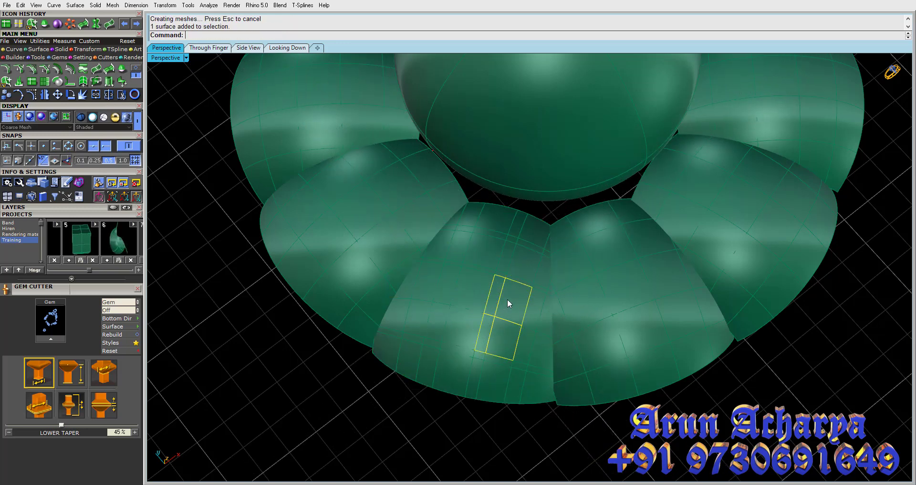
{"action": "left_click", "coordinate": [477, 302], "text": "shift"}
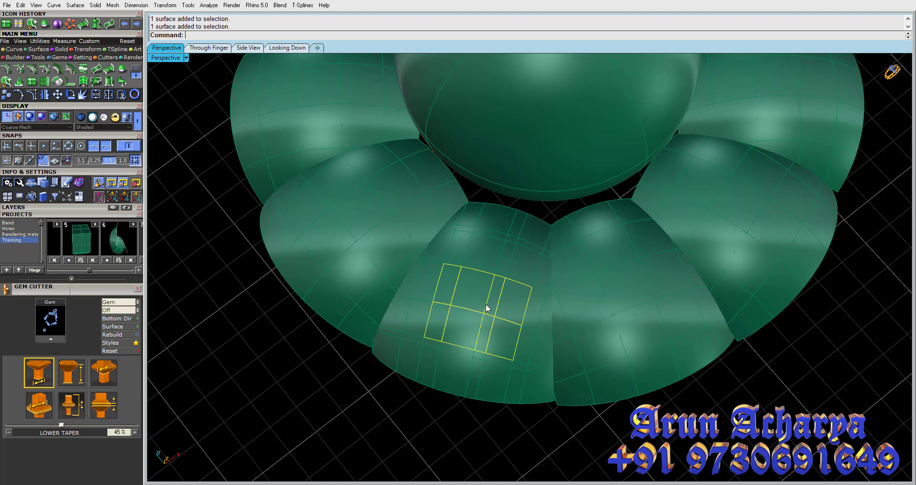
{"action": "left_click", "coordinate": [519, 265]}
{"action": "left_click", "coordinate": [477, 256], "text": "shift"}
{"action": "key", "text": "Escape"}
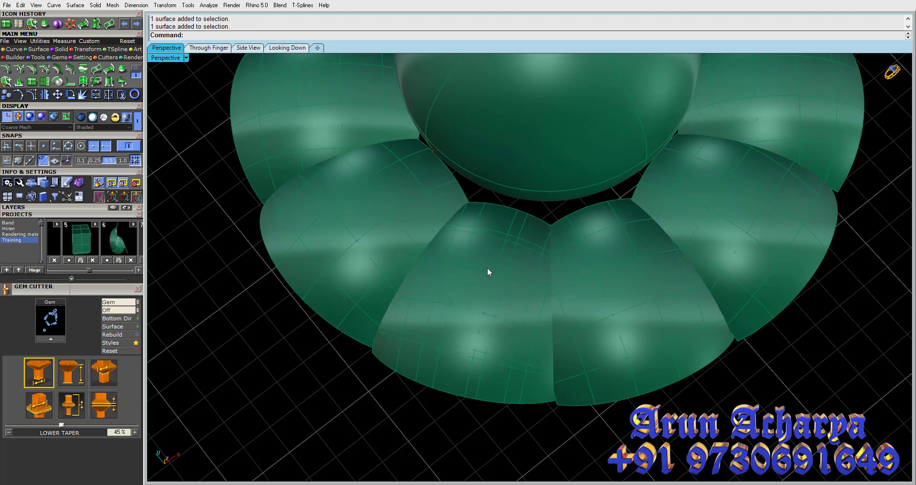
{"action": "left_click", "coordinate": [16, 49]}
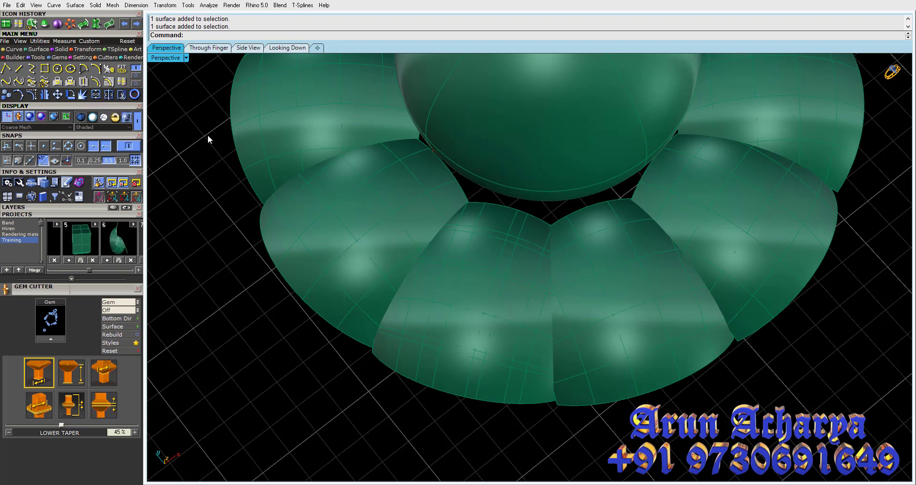
{"action": "key", "text": "ctrl+z"}
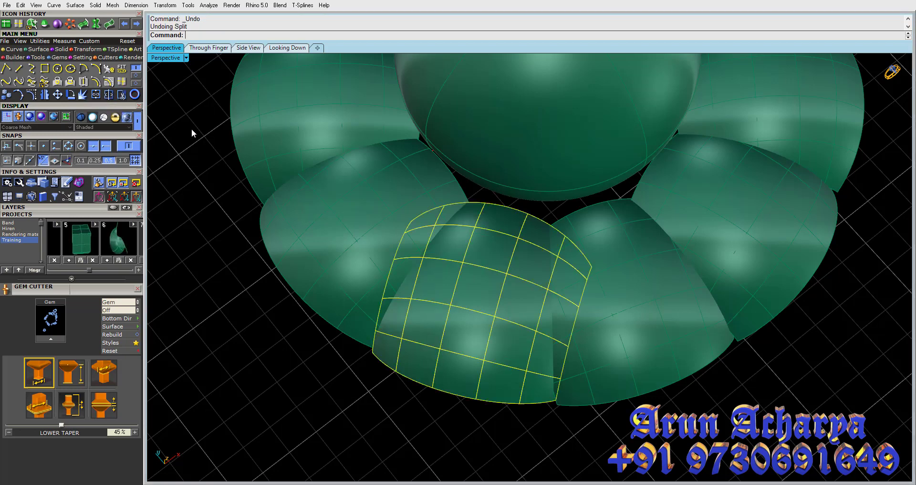
{"action": "left_click", "coordinate": [38, 50]}
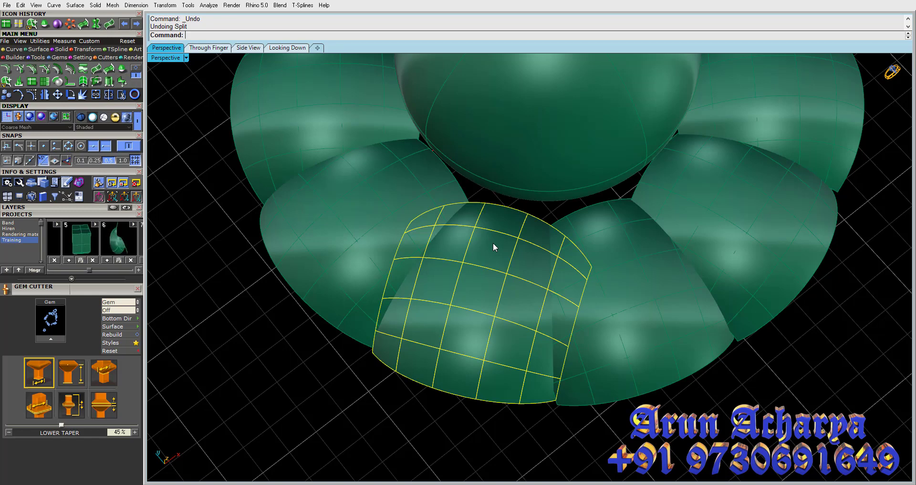
{"action": "key", "text": "Escape"}
{"action": "left_click", "coordinate": [500, 299]}
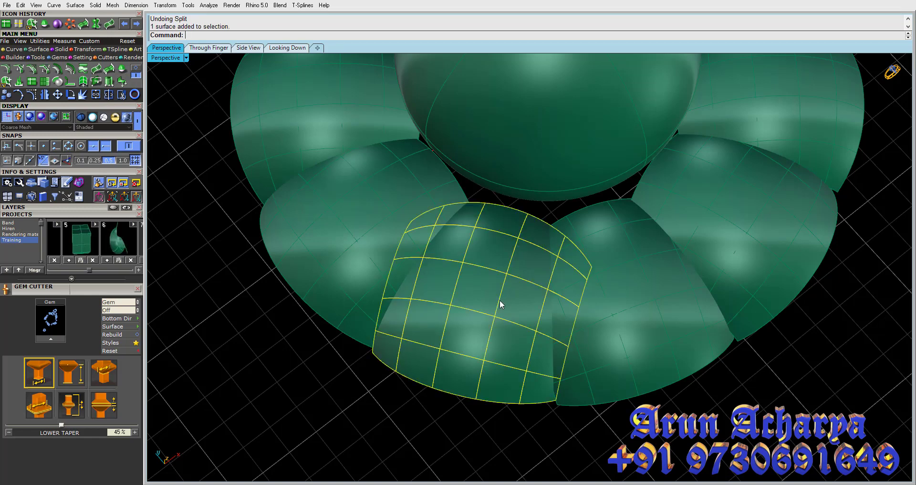
{"action": "left_click", "coordinate": [135, 75]}
{"action": "left_click", "coordinate": [136, 84]}
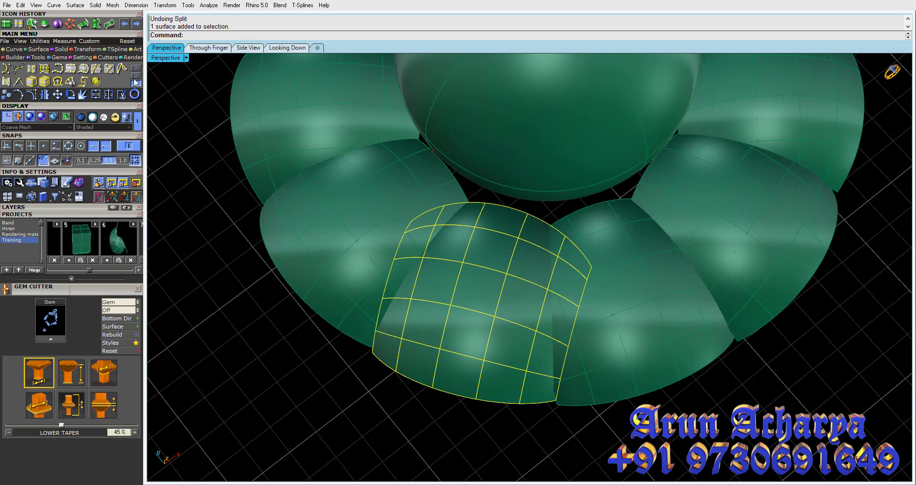
{"action": "left_click", "coordinate": [111, 71]}
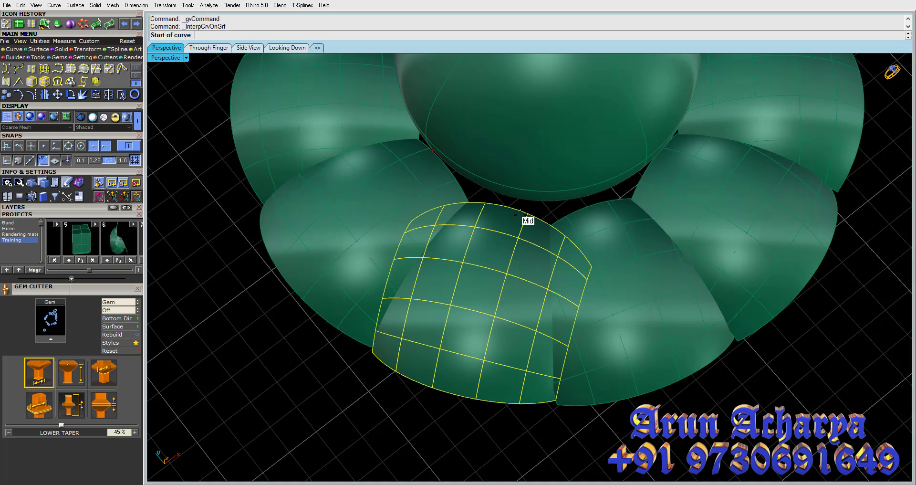
{"action": "scroll", "coordinate": [478, 248], "scroll_direction": "up", "scroll_amount": 2}
{"action": "left_click", "coordinate": [476, 241]}
{"action": "left_click", "coordinate": [392, 287]}
{"action": "left_click", "coordinate": [427, 385]}
{"action": "left_click", "coordinate": [504, 394]}
{"action": "left_click", "coordinate": [524, 340]}
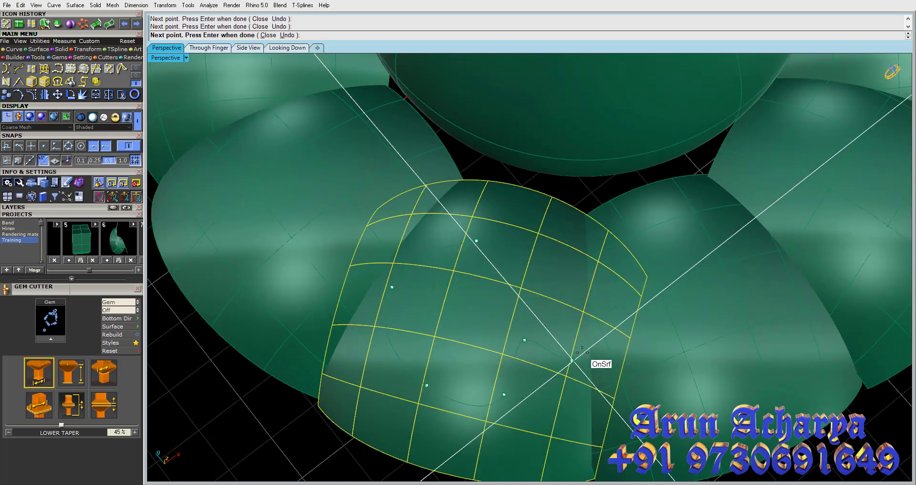
{"action": "left_click", "coordinate": [572, 361]}
{"action": "left_click", "coordinate": [580, 305]}
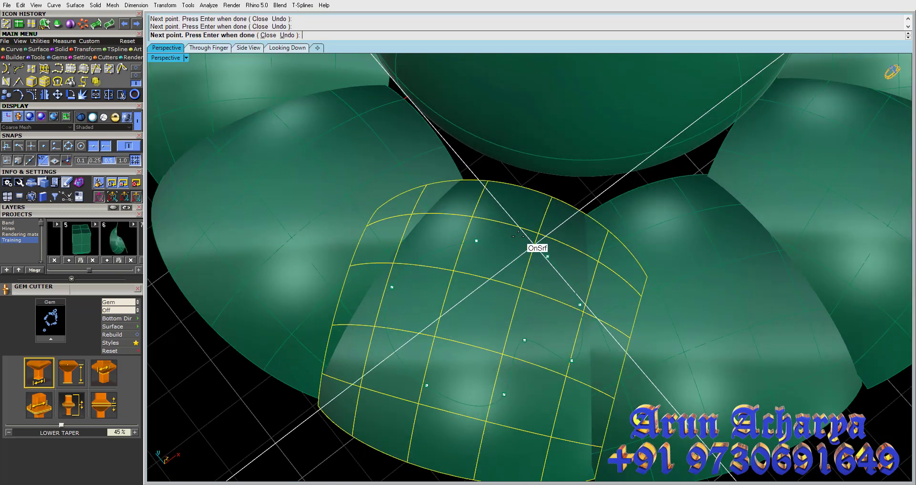
{"action": "left_click", "coordinate": [470, 245]}
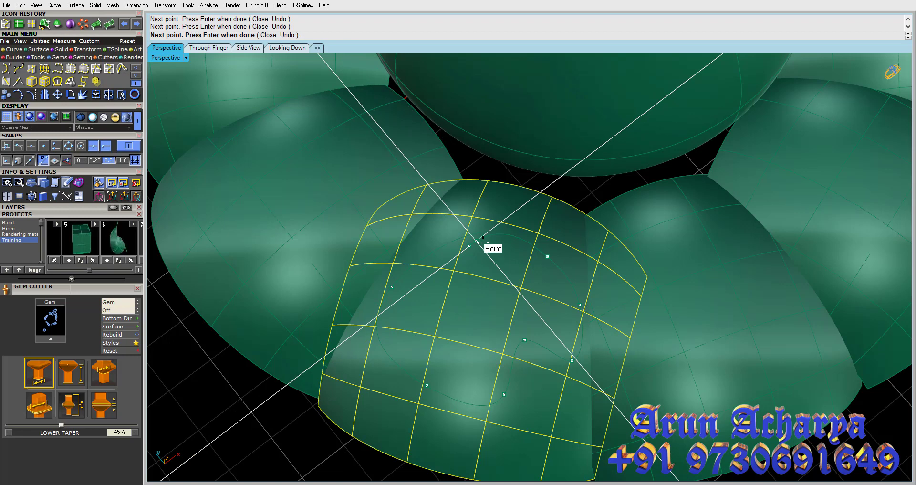
{"action": "left_click", "coordinate": [477, 241]}
{"action": "left_click", "coordinate": [491, 244]}
{"action": "type", "text": "u"}
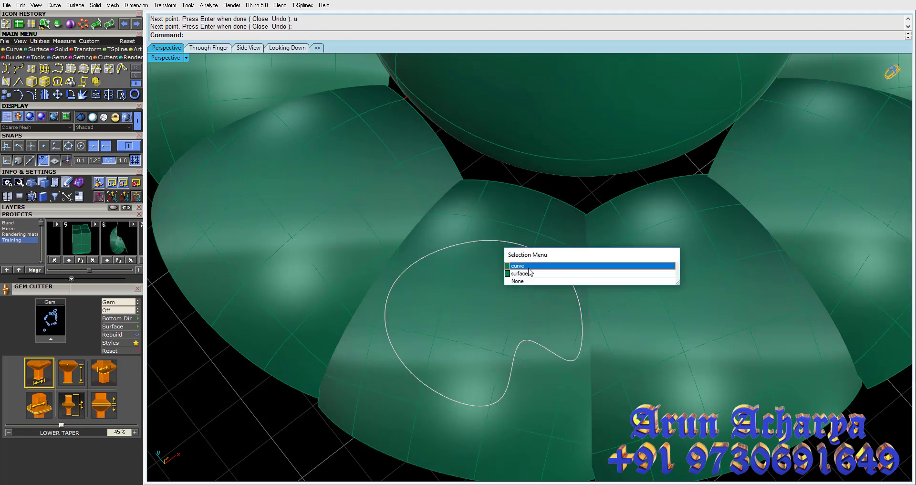
{"action": "left_click", "coordinate": [527, 271]}
{"action": "left_click", "coordinate": [108, 94]}
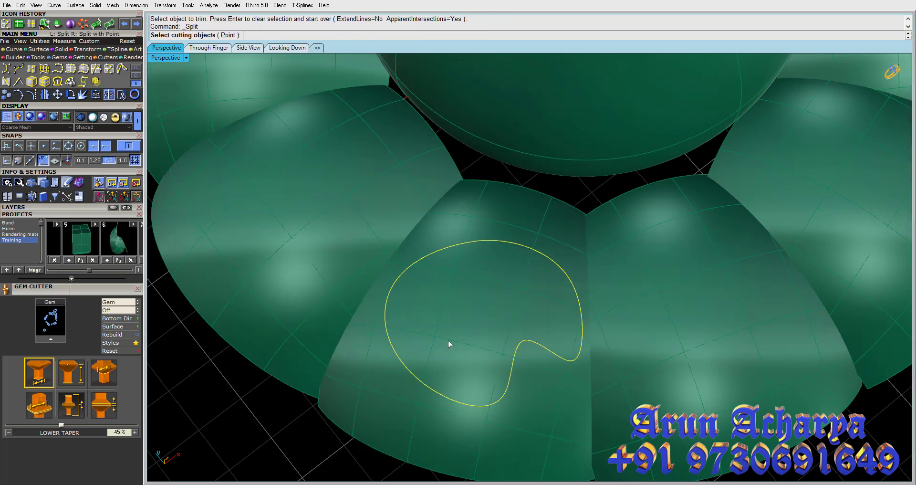
{"action": "key", "text": "Return"}
{"action": "left_click", "coordinate": [121, 94]}
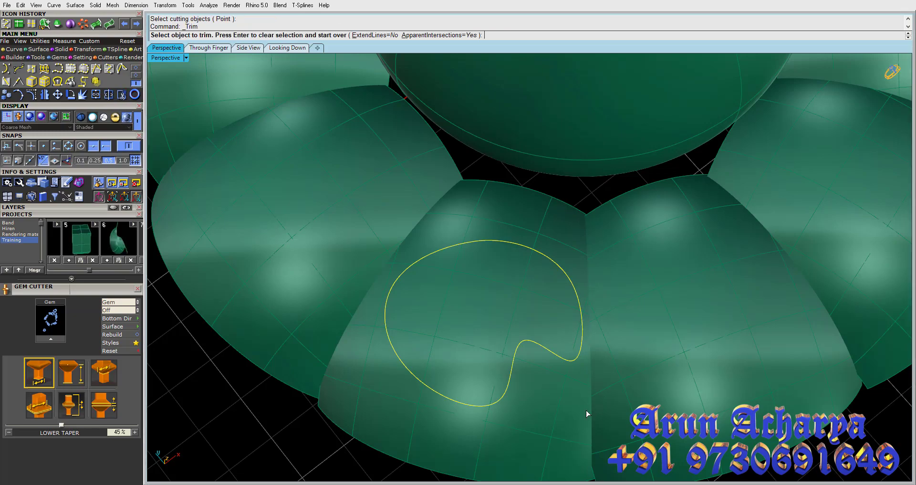
{"action": "scroll", "coordinate": [487, 384], "scroll_direction": "down", "scroll_amount": 3}
{"action": "key", "text": "Return"}
{"action": "scroll", "coordinate": [474, 256], "scroll_direction": "down", "scroll_amount": 2}
{"action": "mouse_move", "coordinate": [474, 256]}
{"action": "right_mouse_down"}
{"action": "mouse_move", "coordinate": [399, 217]}
{"action": "mouse_move", "coordinate": [409, 258]}
{"action": "right_mouse_up"}
{"action": "scroll", "coordinate": [462, 294], "scroll_direction": "up", "scroll_amount": 3}
{"action": "scroll", "coordinate": [525, 323], "scroll_direction": "down", "scroll_amount": 2}
{"action": "scroll", "coordinate": [526, 336], "scroll_direction": "up", "scroll_amount": 1}
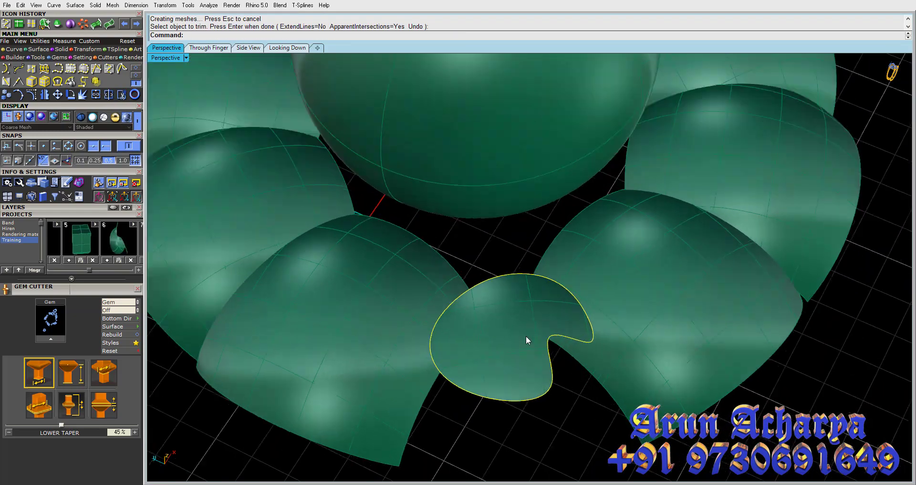
{"action": "right_click_drag", "start_coordinate": [526, 336], "coordinate": [485, 267]}
{"action": "scroll", "coordinate": [486, 271], "scroll_direction": "up", "scroll_amount": 2}
{"action": "scroll", "coordinate": [485, 270], "scroll_direction": "down", "scroll_amount": 1}
{"action": "key", "text": "ctrl+z"}
{"action": "scroll", "coordinate": [497, 307], "scroll_direction": "up", "scroll_amount": 2}
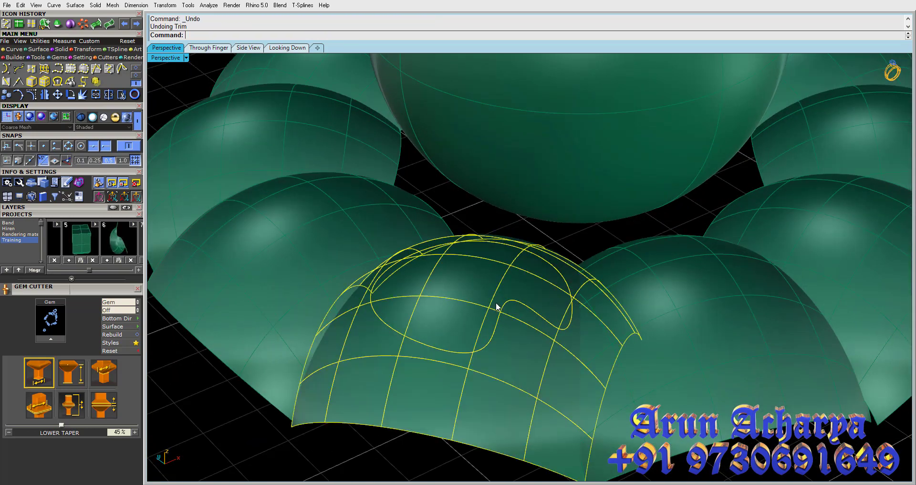
{"action": "right_click_drag", "start_coordinate": [497, 307], "coordinate": [528, 331]}
{"action": "scroll", "coordinate": [528, 322], "scroll_direction": "up", "scroll_amount": 1}
{"action": "scroll", "coordinate": [528, 322], "scroll_direction": "down", "scroll_amount": 2}
{"action": "scroll", "coordinate": [524, 319], "scroll_direction": "up", "scroll_amount": 1}
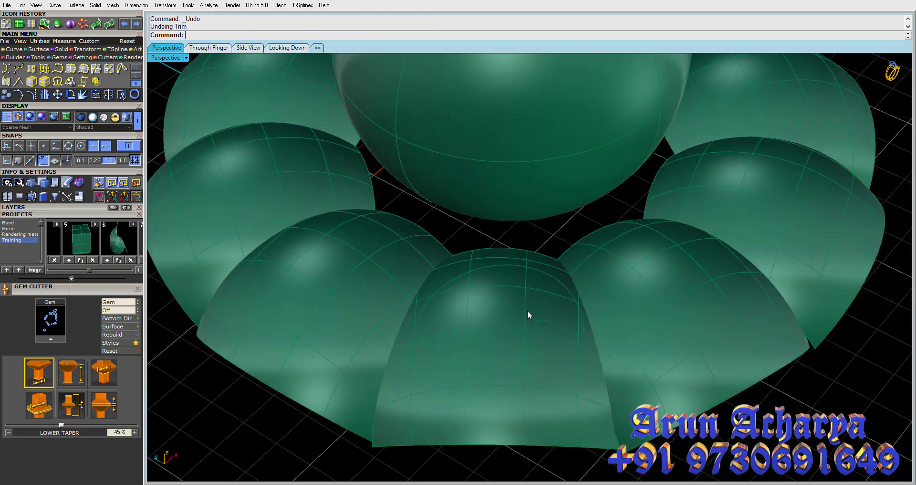
{"action": "scroll", "coordinate": [527, 310], "scroll_direction": "up", "scroll_amount": 1}
{"action": "key", "text": "ctrl+z"}
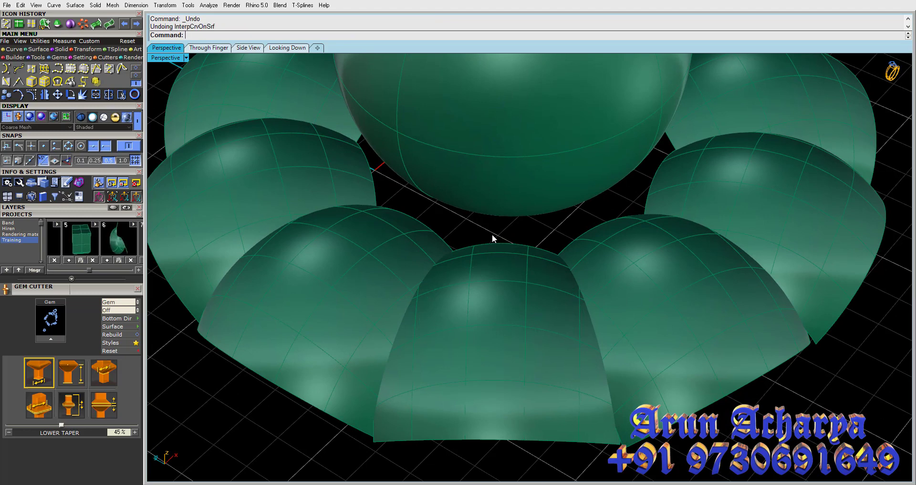
Step: Select the front petal and trial ExtendSrf, then cancel and orbit to look down on the domes
{"action": "right_click_drag", "start_coordinate": [493, 238], "coordinate": [492, 251]}
{"action": "left_click", "coordinate": [39, 41]}
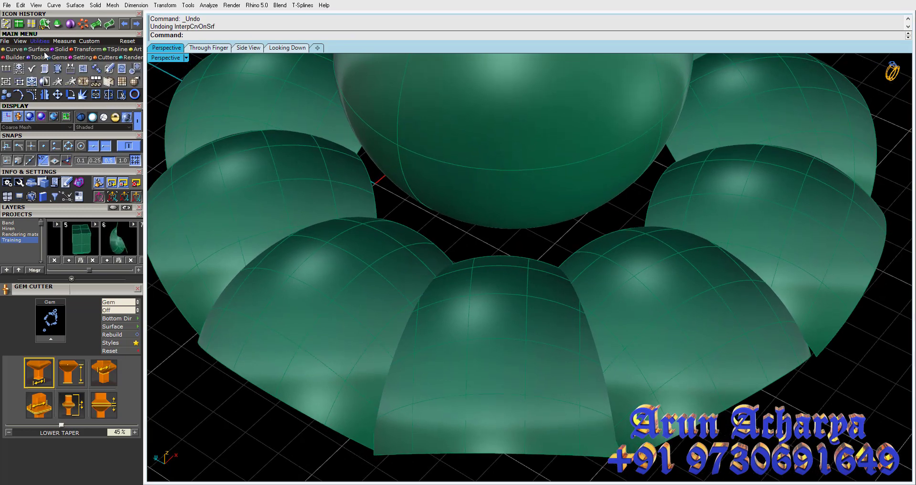
{"action": "left_click", "coordinate": [468, 268]}
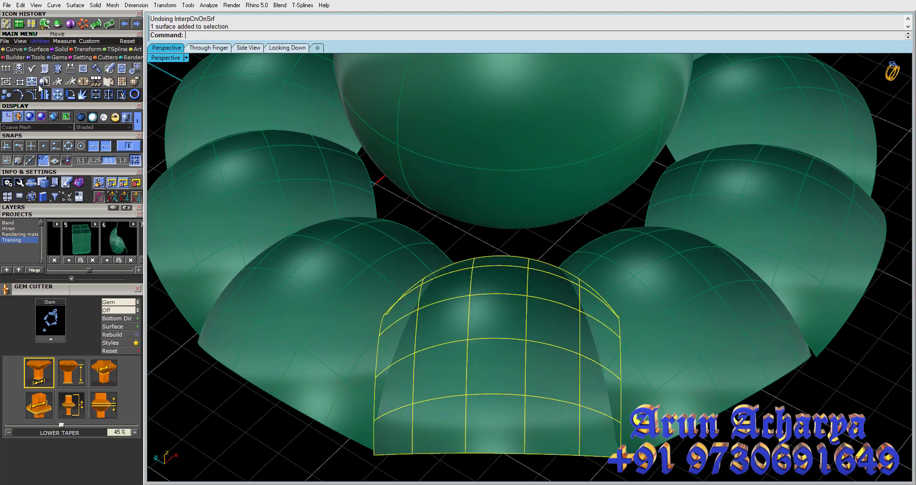
{"action": "left_click", "coordinate": [38, 49]}
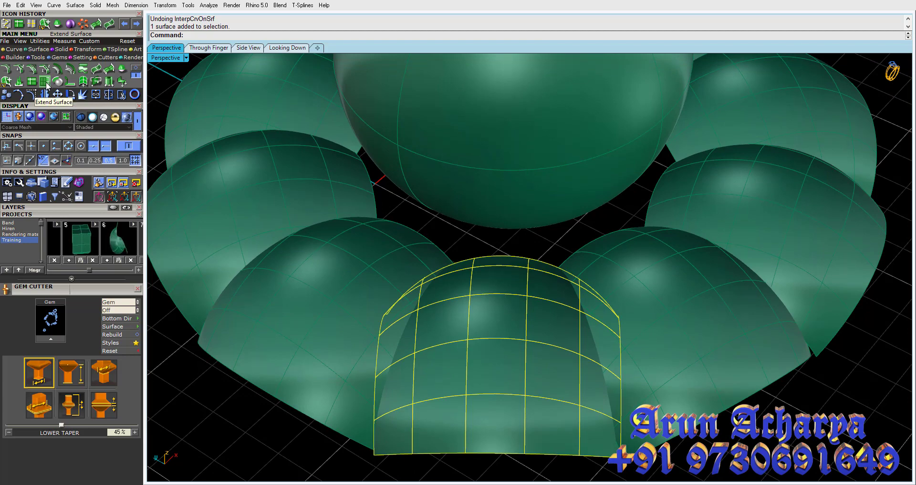
{"action": "left_click", "coordinate": [47, 85]}
{"action": "mouse_move", "coordinate": [429, 241]}
{"action": "right_mouse_down"}
{"action": "mouse_move", "coordinate": [484, 321]}
{"action": "mouse_move", "coordinate": [442, 256]}
{"action": "mouse_move", "coordinate": [455, 301]}
{"action": "right_mouse_up"}
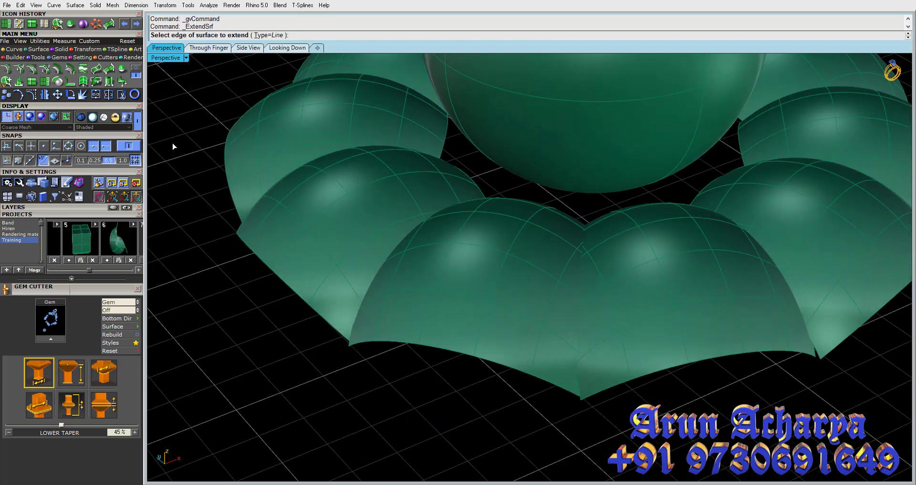
{"action": "key", "text": "Escape"}
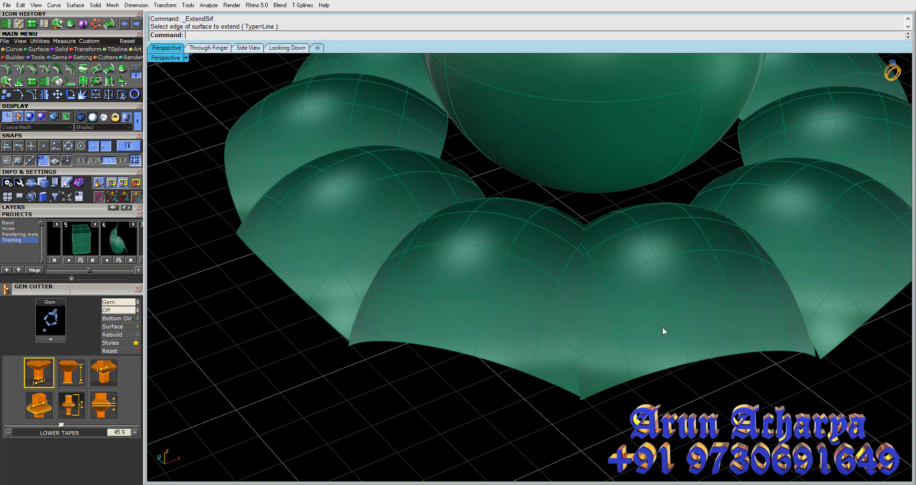
{"action": "left_click", "coordinate": [662, 326]}
{"action": "mouse_move", "coordinate": [662, 326]}
{"action": "right_mouse_down"}
{"action": "mouse_move", "coordinate": [536, 322]}
{"action": "mouse_move", "coordinate": [408, 299]}
{"action": "mouse_move", "coordinate": [409, 248]}
{"action": "right_mouse_up"}
{"action": "key", "text": "Escape"}
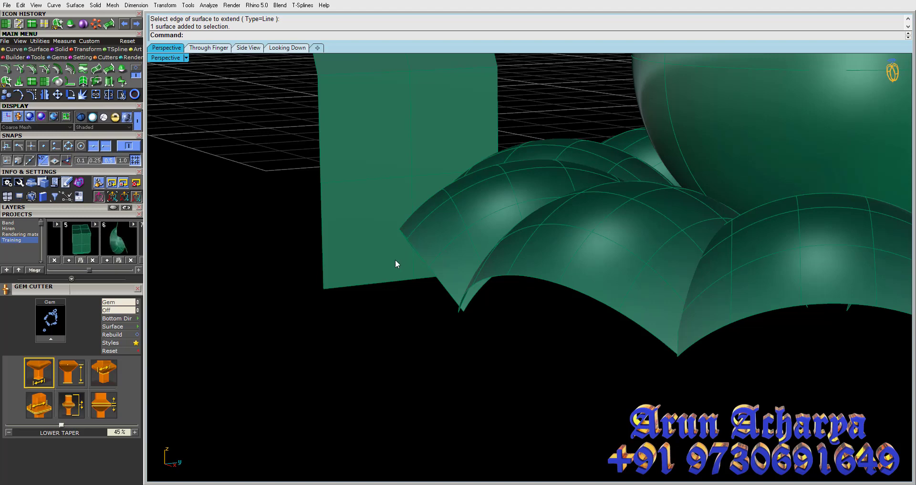
{"action": "right_click_drag", "start_coordinate": [392, 294], "coordinate": [397, 314]}
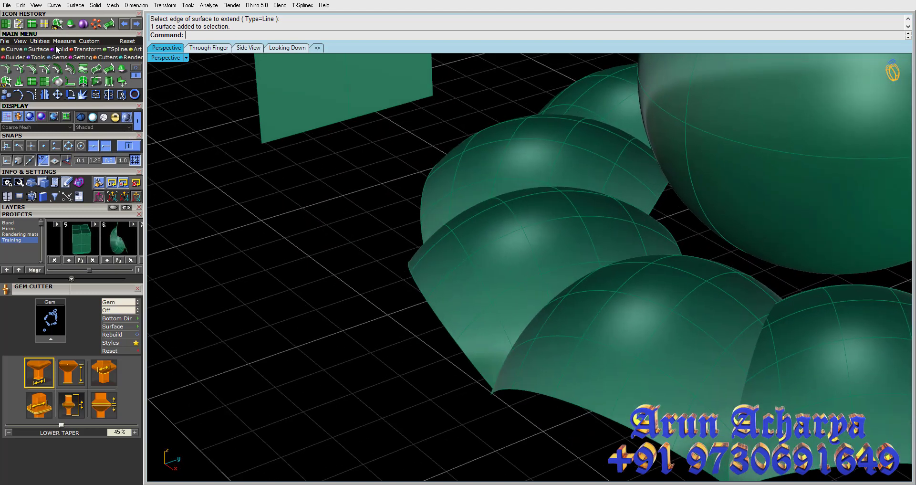
Step: Extend a dome edge and the centre petal's edge with extension factor 5
{"action": "left_click", "coordinate": [45, 82]}
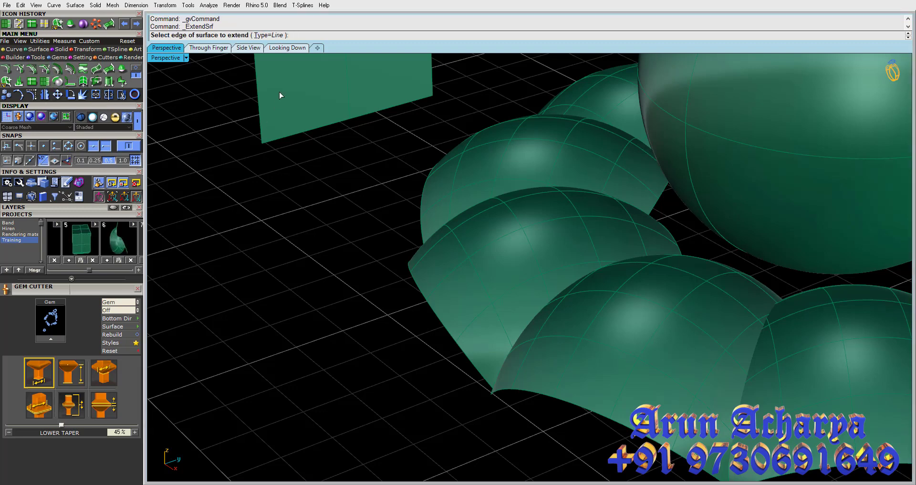
{"action": "left_click", "coordinate": [425, 297]}
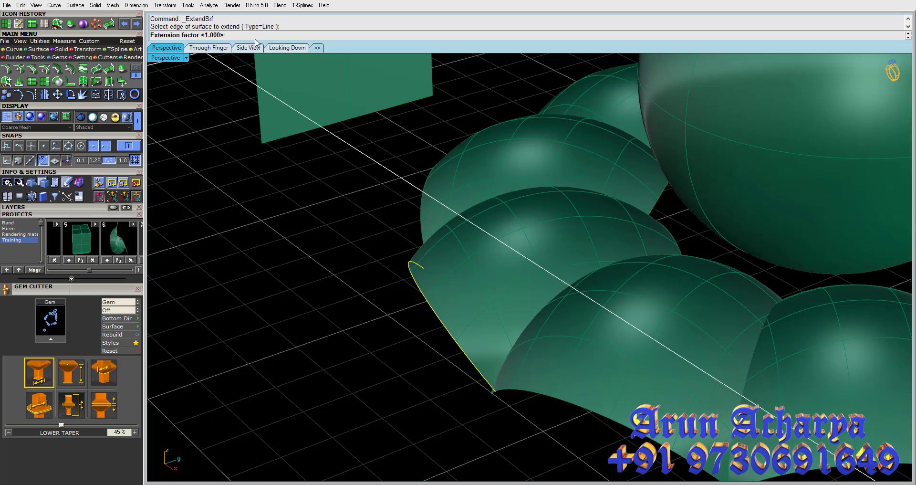
{"action": "type", "text": "5"}
{"action": "key", "text": "Return"}
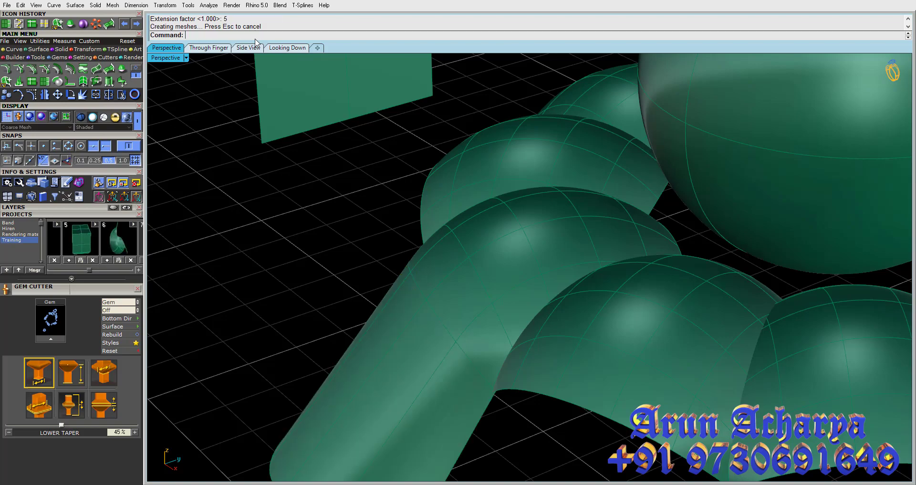
{"action": "mouse_move", "coordinate": [326, 143]}
{"action": "right_mouse_down"}
{"action": "mouse_move", "coordinate": [361, 250]}
{"action": "mouse_move", "coordinate": [344, 196]}
{"action": "mouse_move", "coordinate": [346, 54]}
{"action": "mouse_move", "coordinate": [385, 242]}
{"action": "mouse_move", "coordinate": [483, 260]}
{"action": "mouse_move", "coordinate": [445, 284]}
{"action": "mouse_move", "coordinate": [508, 334]}
{"action": "mouse_move", "coordinate": [630, 286]}
{"action": "right_mouse_up"}
{"action": "key", "text": "Return"}
{"action": "left_click", "coordinate": [549, 212]}
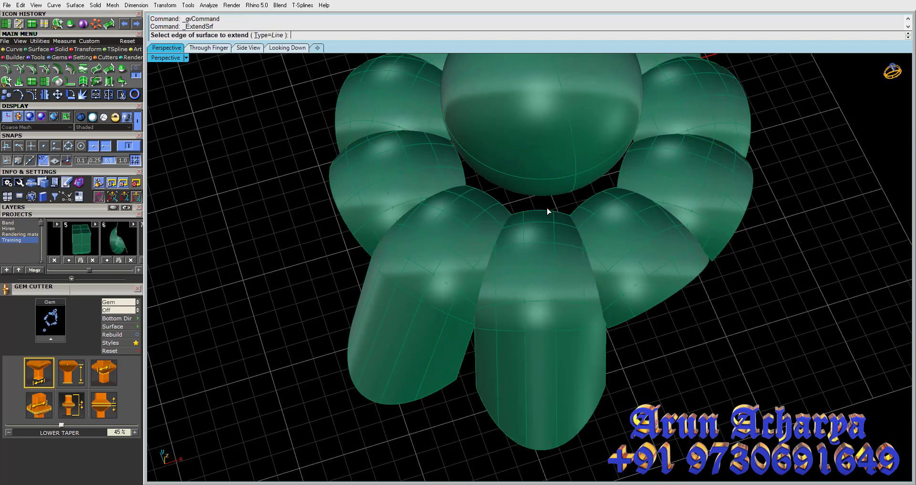
{"action": "key", "text": "Return"}
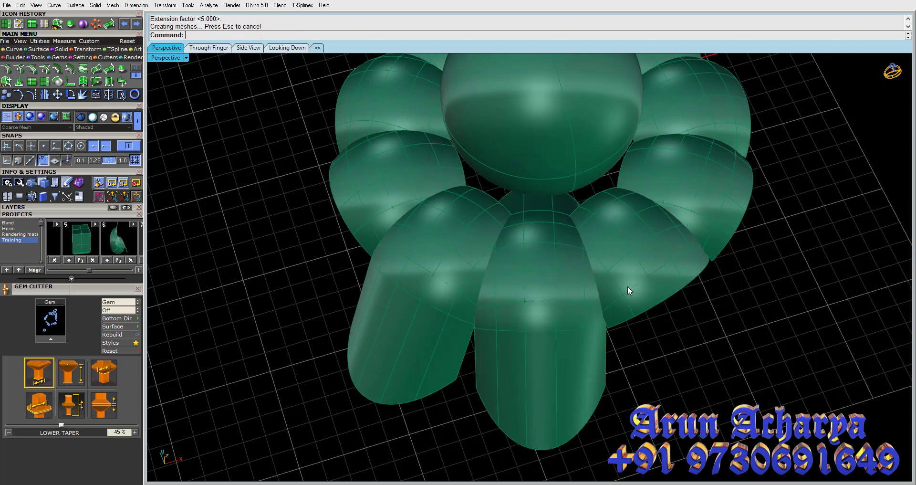
{"action": "right_click_drag", "start_coordinate": [630, 289], "coordinate": [563, 270]}
Step: Extend one more petal edge, undo that spiky extension, and reselect the front petal
{"action": "key", "text": "Return"}
{"action": "left_click", "coordinate": [546, 337]}
{"action": "key", "text": "Return"}
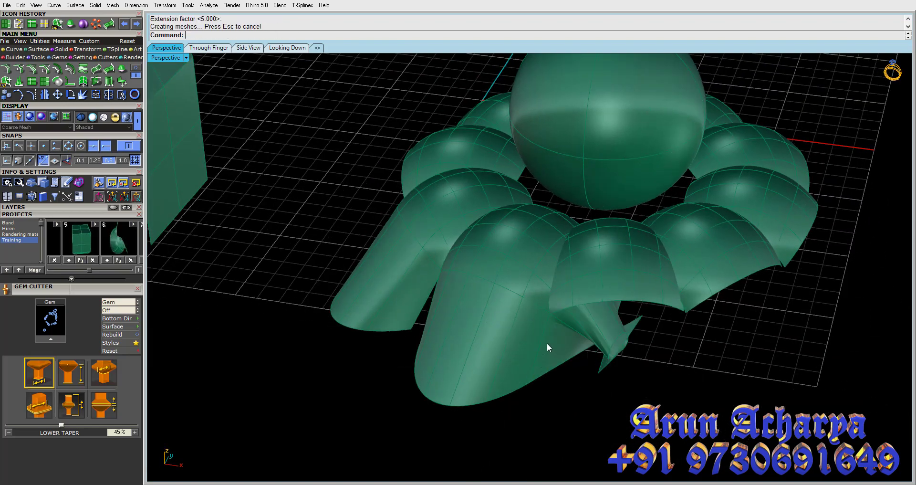
{"action": "mouse_move", "coordinate": [547, 342]}
{"action": "right_mouse_down"}
{"action": "mouse_move", "coordinate": [469, 169]}
{"action": "mouse_move", "coordinate": [495, 205]}
{"action": "mouse_move", "coordinate": [516, 301]}
{"action": "mouse_move", "coordinate": [504, 370]}
{"action": "mouse_move", "coordinate": [413, 369]}
{"action": "right_mouse_up"}
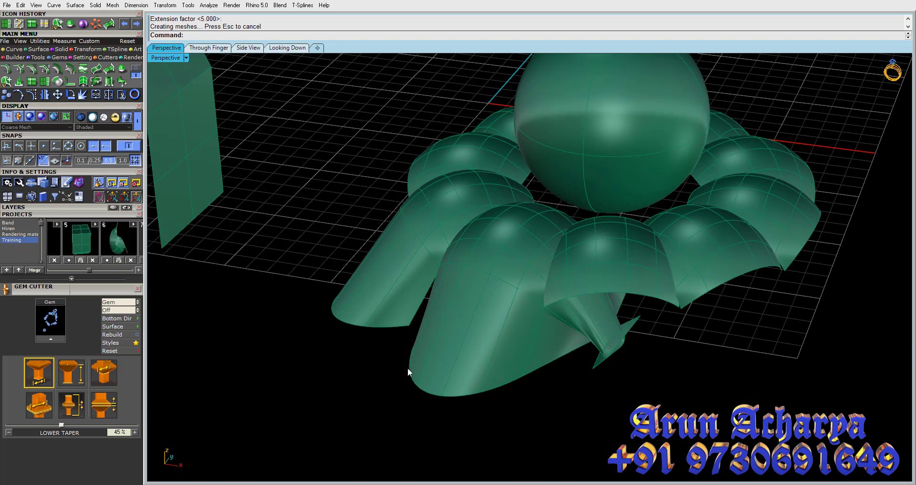
{"action": "key", "text": "ctrl+z"}
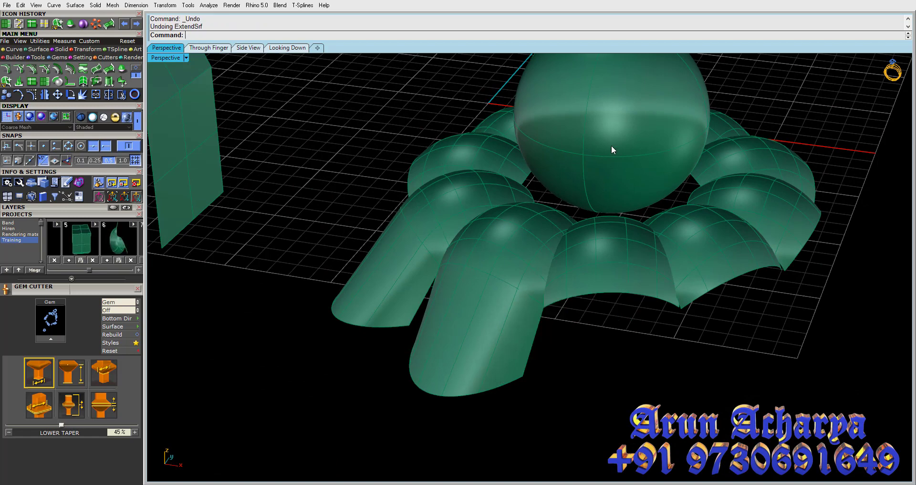
{"action": "left_click", "coordinate": [587, 160]}
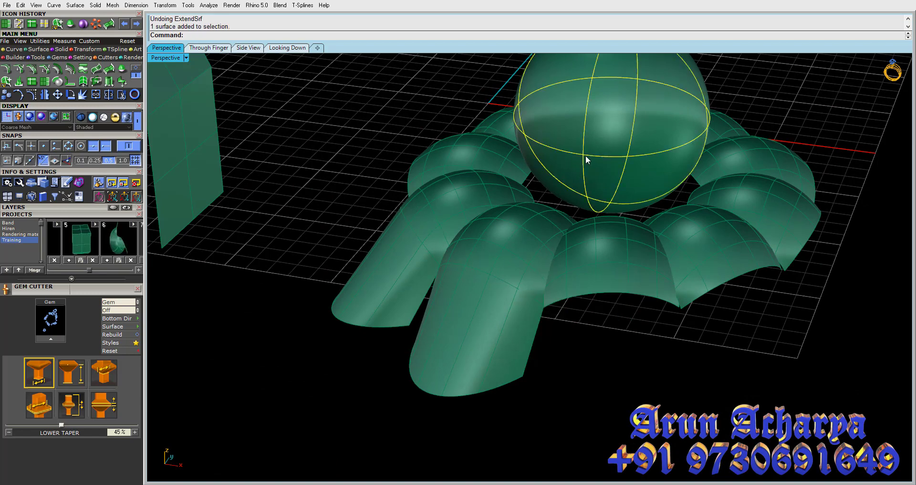
{"action": "left_click", "coordinate": [527, 266]}
{"action": "mouse_move", "coordinate": [527, 266]}
{"action": "right_mouse_down"}
{"action": "mouse_move", "coordinate": [554, 282]}
{"action": "mouse_move", "coordinate": [439, 267]}
{"action": "mouse_move", "coordinate": [413, 280]}
{"action": "right_mouse_up"}
Step: Undo the last extension, then turn on control points and move the petal's lower-edge points
{"action": "key", "text": "ctrl+z"}
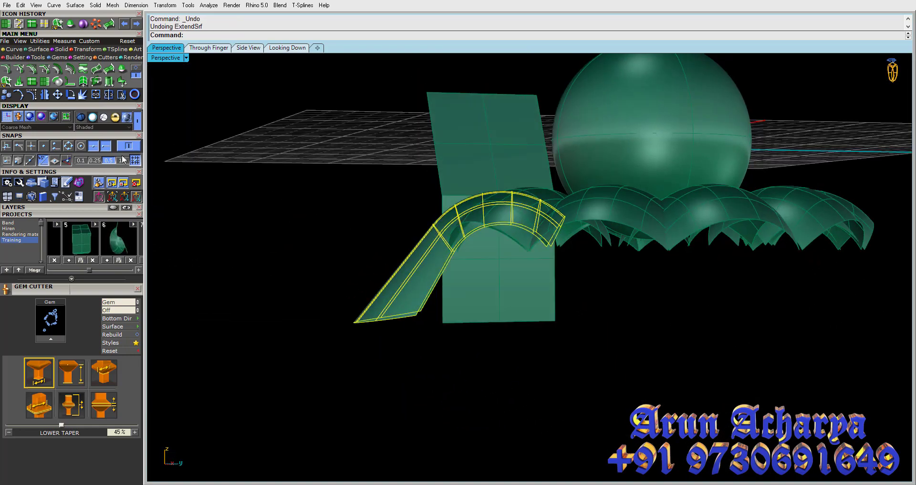
{"action": "left_click", "coordinate": [31, 95]}
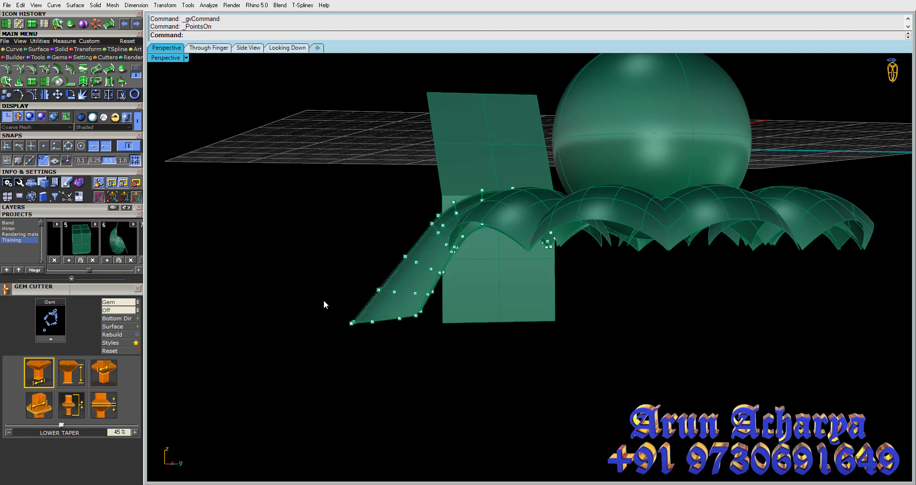
{"action": "left_click_drag", "start_coordinate": [330, 302], "coordinate": [440, 341]}
{"action": "left_click", "coordinate": [57, 95]}
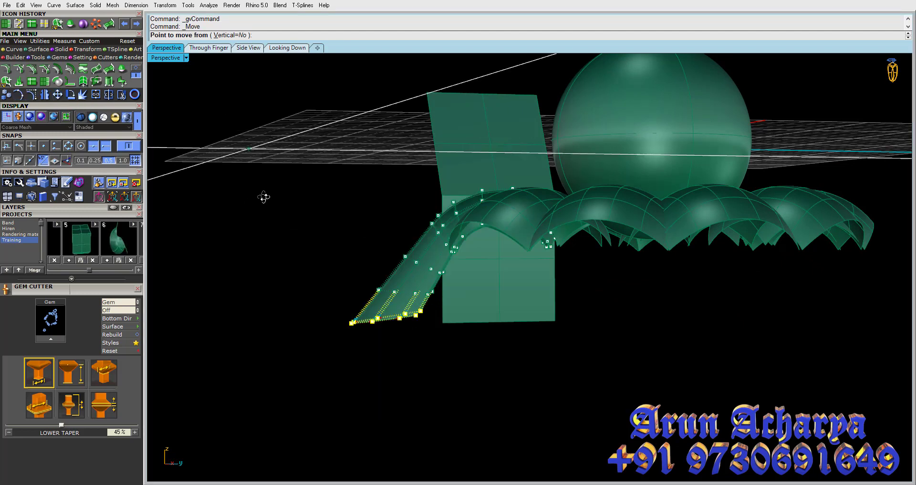
{"action": "right_click_drag", "start_coordinate": [262, 197], "coordinate": [295, 304]}
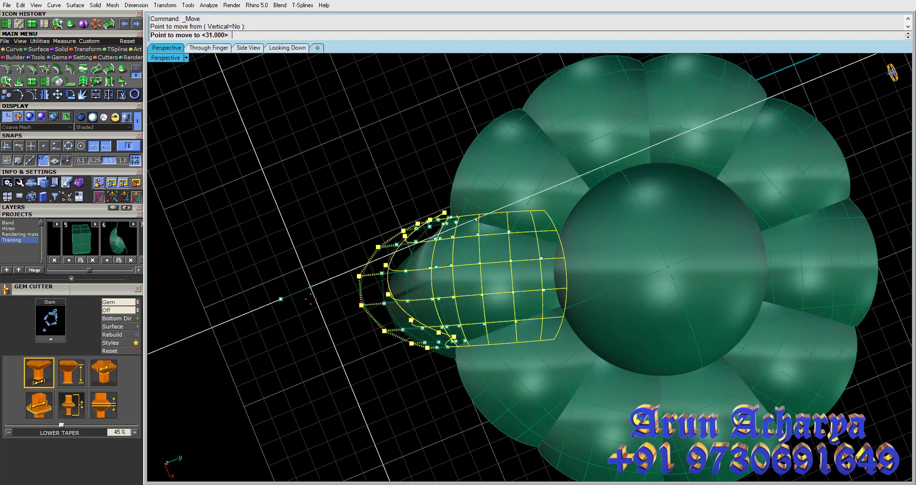
{"action": "left_click", "coordinate": [362, 328]}
{"action": "mouse_move", "coordinate": [362, 327]}
{"action": "right_mouse_down"}
{"action": "mouse_move", "coordinate": [379, 199]}
{"action": "mouse_move", "coordinate": [344, 145]}
{"action": "mouse_move", "coordinate": [343, 64]}
{"action": "right_mouse_up"}
Step: Undo the remaining extension and orbit around the sphere and petals to check the plain dome
{"action": "key", "text": "ctrl+z"}
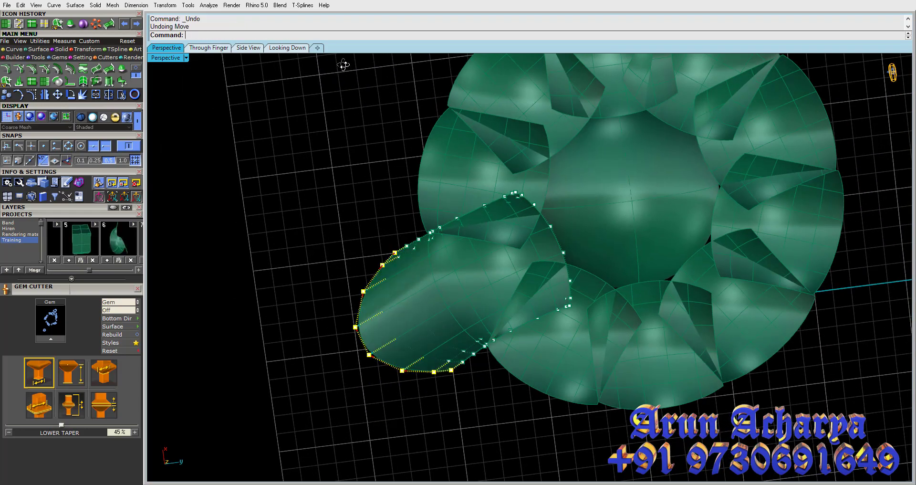
{"action": "mouse_move", "coordinate": [475, 246]}
{"action": "right_mouse_down"}
{"action": "mouse_move", "coordinate": [544, 382]}
{"action": "mouse_move", "coordinate": [514, 366]}
{"action": "right_mouse_up"}
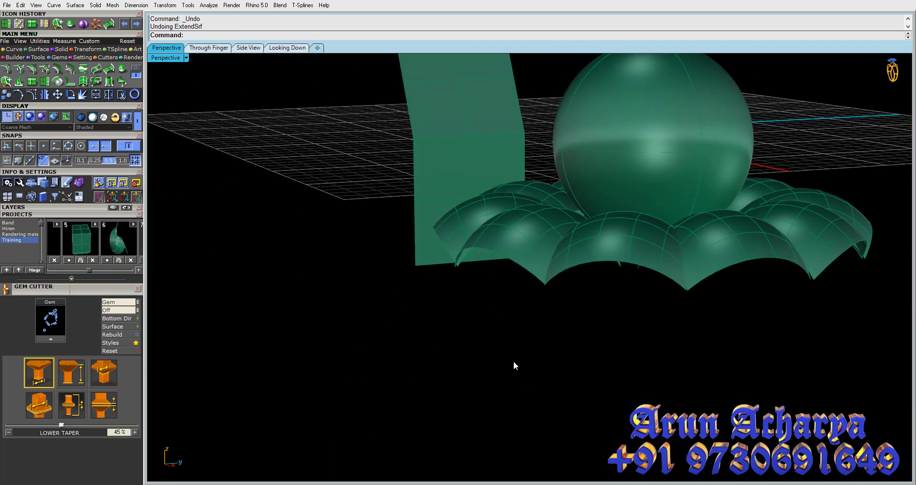
{"action": "right_click_drag", "start_coordinate": [504, 327], "coordinate": [462, 332]}
{"action": "left_click", "coordinate": [434, 265]}
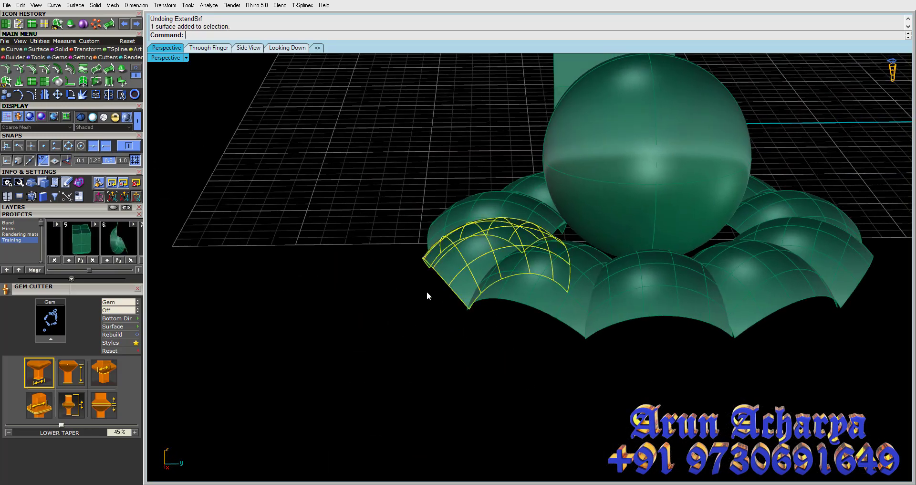
{"action": "right_click_drag", "start_coordinate": [427, 291], "coordinate": [454, 233]}
{"action": "key", "text": "Escape"}
Step: Select the left petal, invert the selection and delete the 12 other surfaces
{"action": "double_click", "coordinate": [172, 57]}
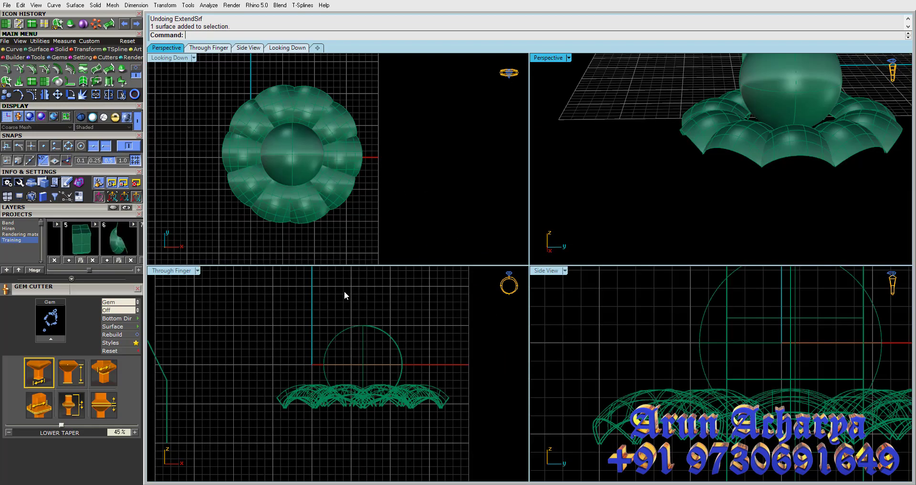
{"action": "left_click", "coordinate": [236, 151]}
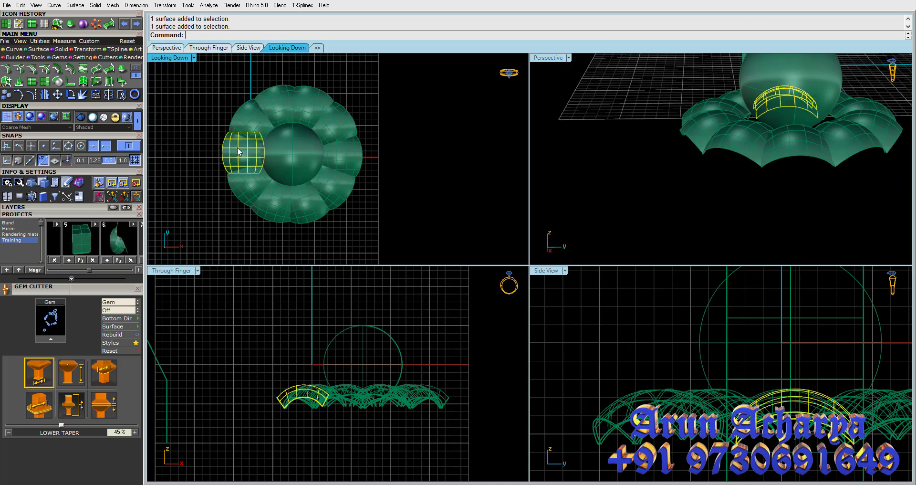
{"action": "key", "text": "ctrl+i"}
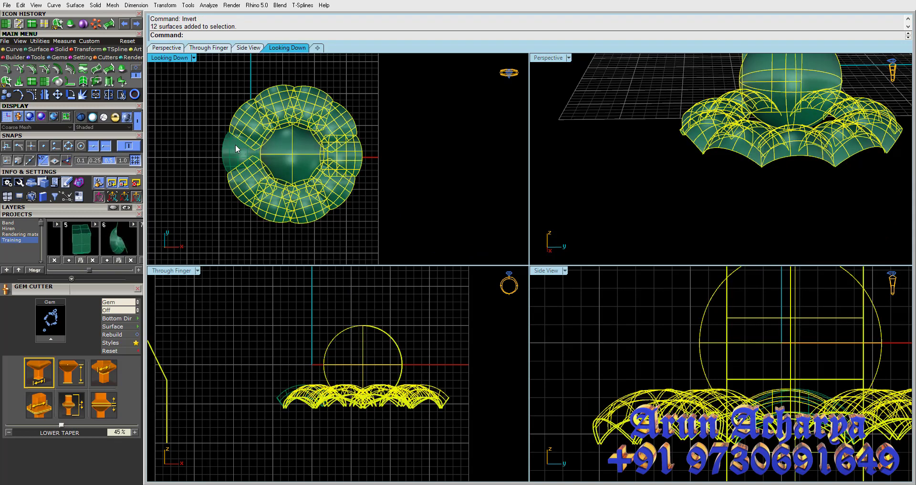
{"action": "key", "text": "Delete"}
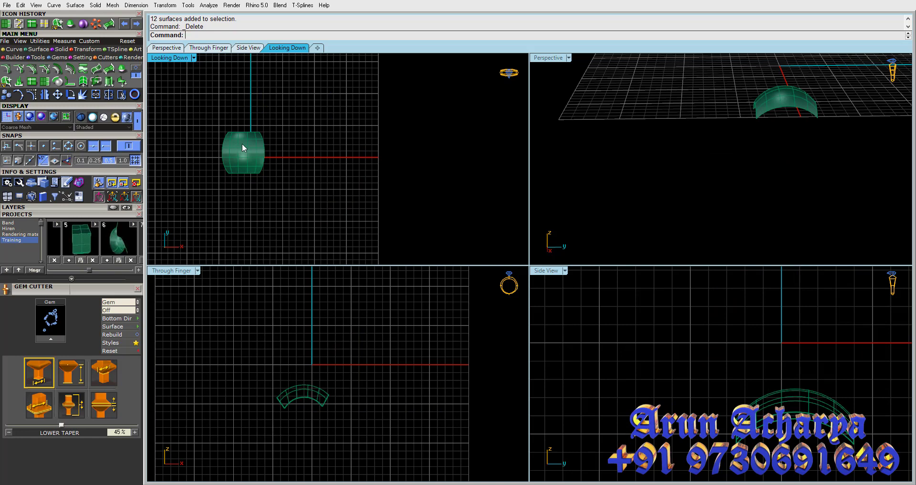
Step: Maximize the Through Finger view so the remaining petal fills it
{"action": "left_click", "coordinate": [242, 143]}
{"action": "double_click", "coordinate": [170, 271]}
{"action": "scroll", "coordinate": [524, 293], "scroll_direction": "up", "scroll_amount": 3}
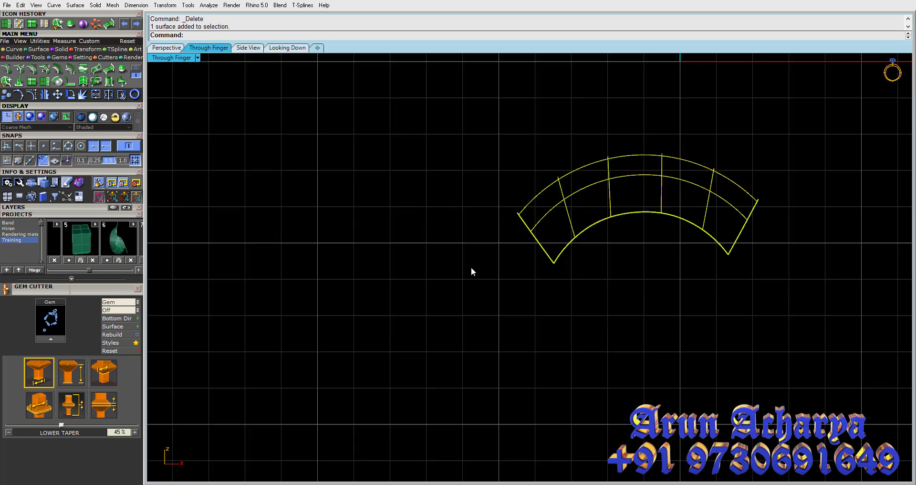
{"action": "scroll", "coordinate": [471, 267], "scroll_direction": "up", "scroll_amount": 2}
{"action": "key", "text": "Escape"}
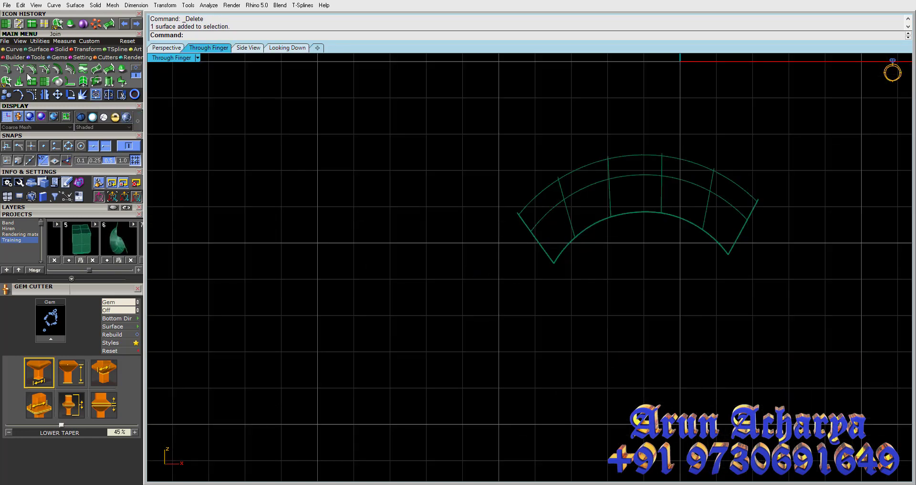
{"action": "left_click", "coordinate": [15, 50]}
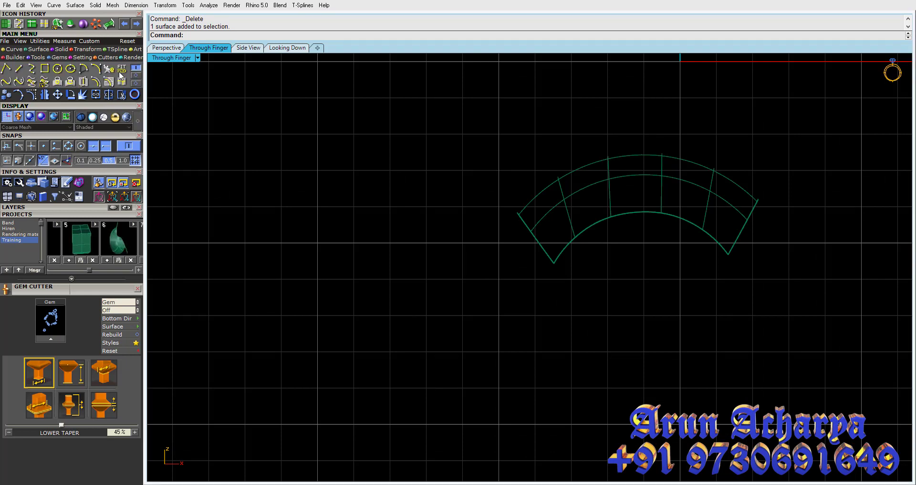
Step: Draw an interpolated curve from the petal's left corner, looping around the bottom and up the right
{"action": "left_click", "coordinate": [31, 68]}
{"action": "left_click", "coordinate": [518, 212]}
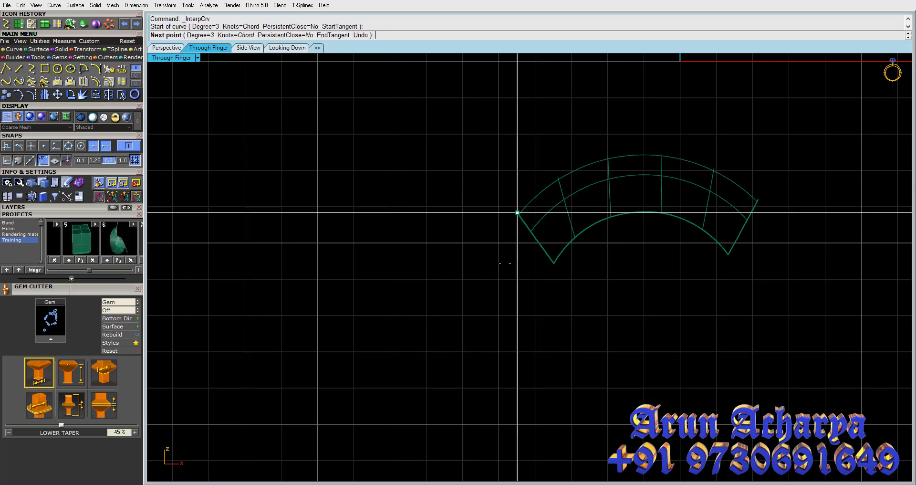
{"action": "key", "text": "F9"}
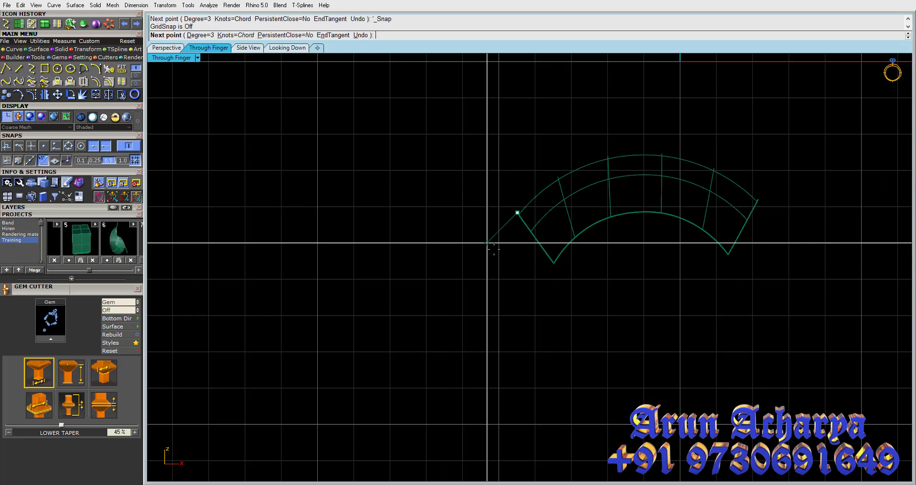
{"action": "left_click", "coordinate": [496, 248]}
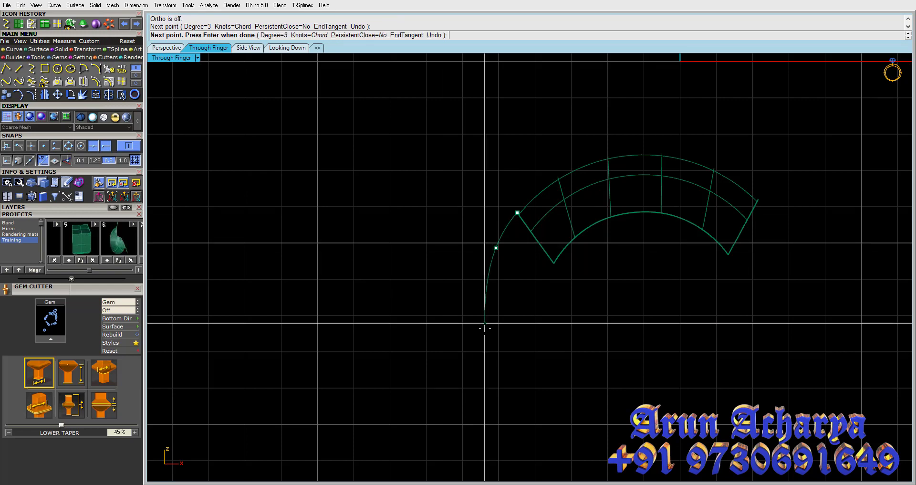
{"action": "left_click", "coordinate": [485, 327]}
{"action": "left_click", "coordinate": [532, 400]}
{"action": "left_click", "coordinate": [665, 399]}
{"action": "left_click", "coordinate": [697, 313]}
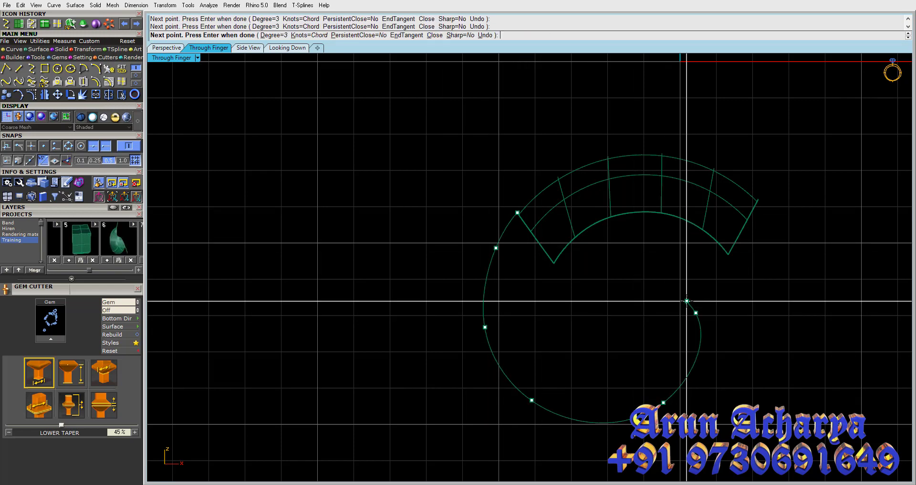
{"action": "left_click", "coordinate": [687, 301]}
{"action": "key", "text": "Return"}
Step: Select the spiral curve in Perspective and restore the four-view layout
{"action": "double_click", "coordinate": [186, 59]}
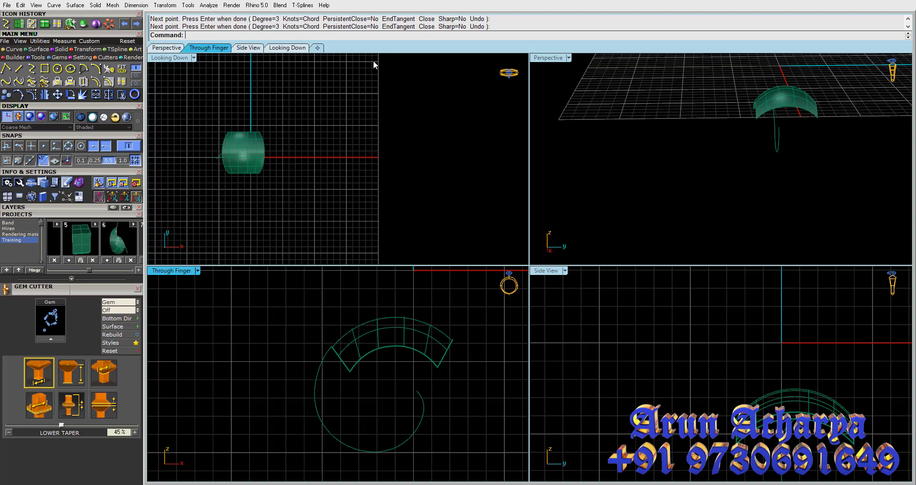
{"action": "double_click", "coordinate": [557, 61]}
{"action": "mouse_move", "coordinate": [495, 108]}
{"action": "right_mouse_down"}
{"action": "mouse_move", "coordinate": [442, 165]}
{"action": "mouse_move", "coordinate": [368, 215]}
{"action": "mouse_move", "coordinate": [401, 225]}
{"action": "mouse_move", "coordinate": [418, 206]}
{"action": "right_mouse_up"}
{"action": "left_click", "coordinate": [368, 215]}
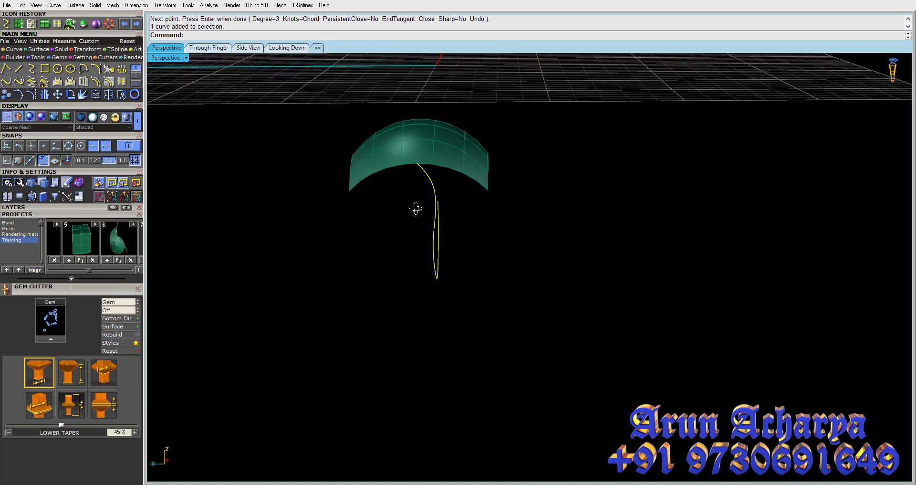
{"action": "double_click", "coordinate": [189, 57]}
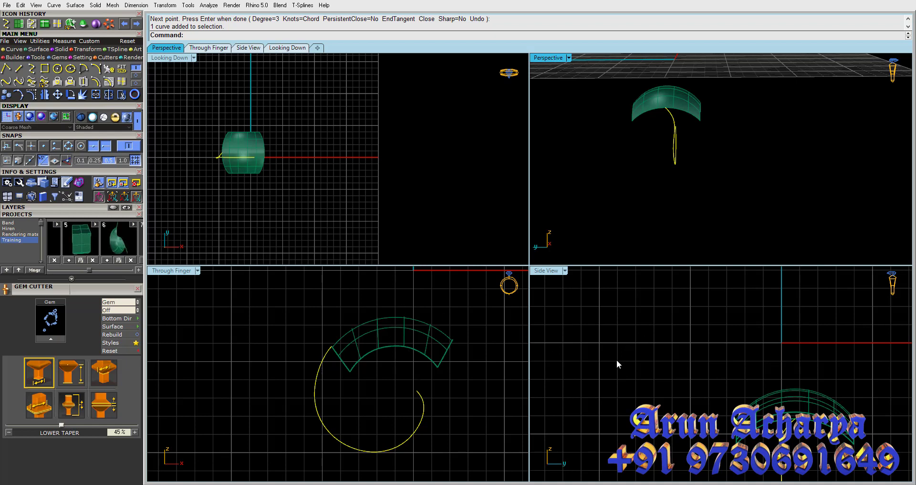
{"action": "right_click_drag", "start_coordinate": [617, 359], "coordinate": [604, 337]}
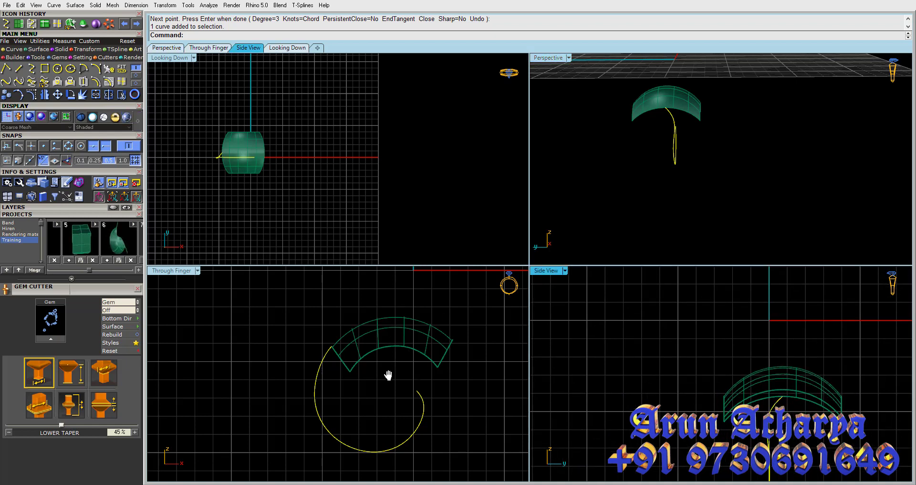
Step: Run ProjectToCPlane on the spiral curve
{"action": "right_click_drag", "start_coordinate": [384, 372], "coordinate": [389, 377]}
{"action": "scroll", "coordinate": [222, 159], "scroll_direction": "up", "scroll_amount": 5}
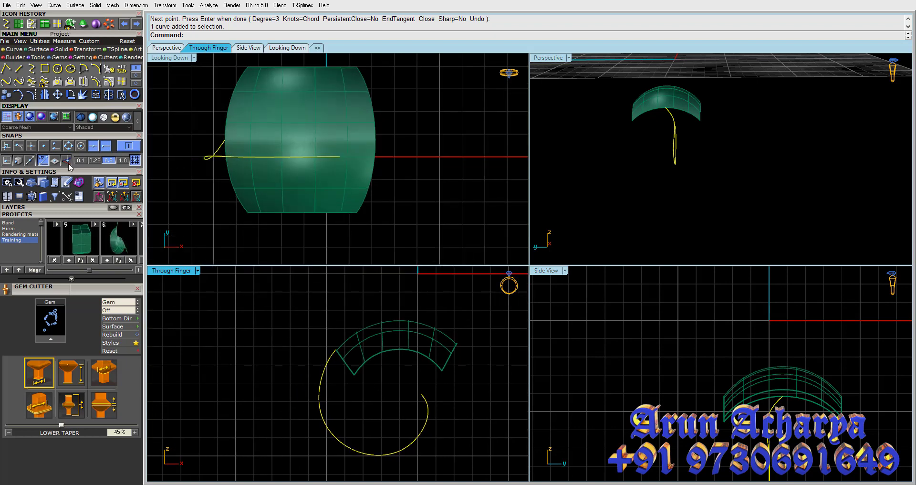
{"action": "right_click_drag", "start_coordinate": [329, 373], "coordinate": [325, 369]}
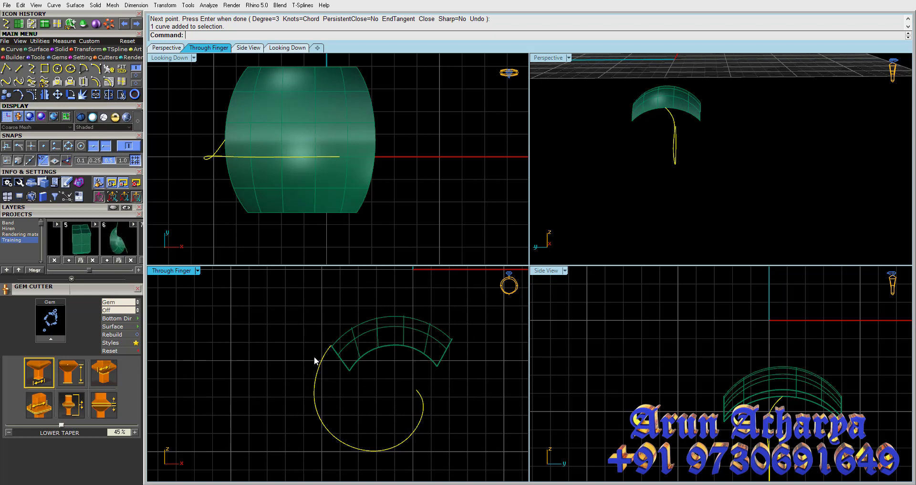
{"action": "type", "text": "Project"}
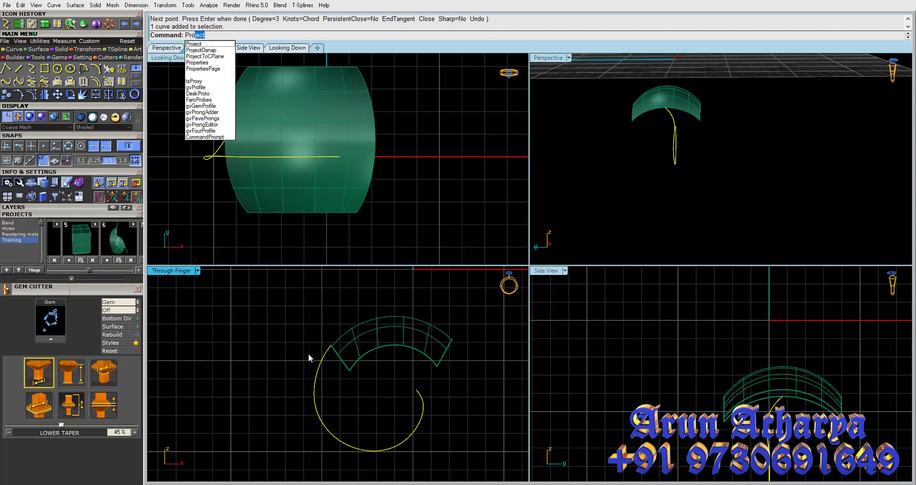
{"action": "key", "text": "Down"}
{"action": "key", "text": "Down"}
{"action": "key", "text": "Return"}
Step: Delete the original 3-D curve and select the flattened spiral
{"action": "mouse_move", "coordinate": [243, 342]}
{"action": "right_mouse_down"}
{"action": "mouse_move", "coordinate": [300, 345]}
{"action": "mouse_move", "coordinate": [294, 362]}
{"action": "mouse_move", "coordinate": [296, 351]}
{"action": "right_mouse_up"}
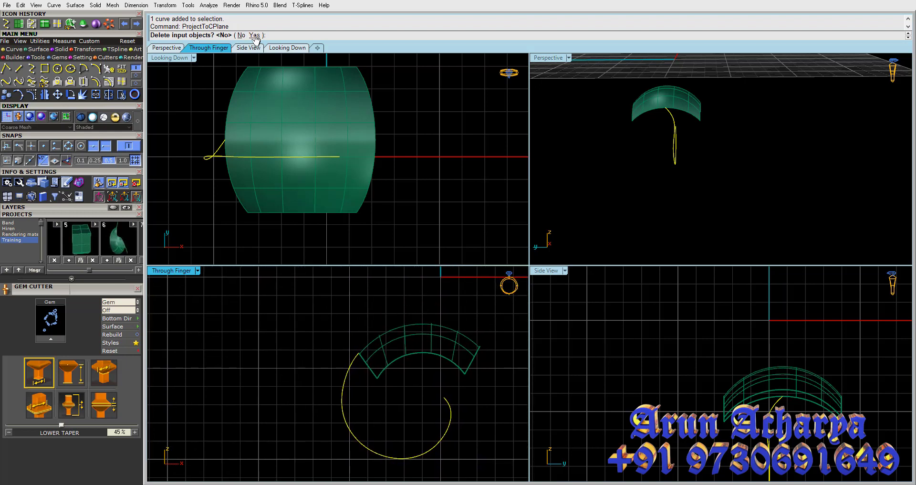
{"action": "right_click_drag", "start_coordinate": [289, 281], "coordinate": [292, 292]}
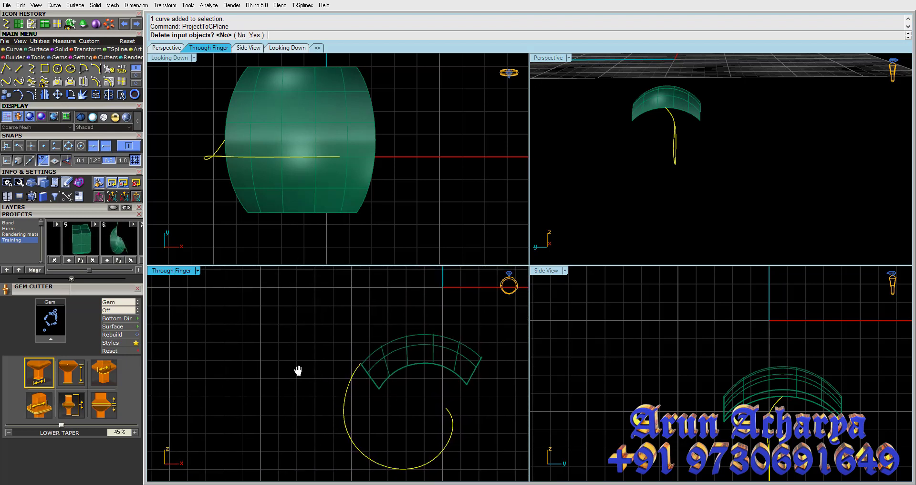
{"action": "right_click_drag", "start_coordinate": [298, 370], "coordinate": [296, 352]}
{"action": "type", "text": "y"}
{"action": "key", "text": "Return"}
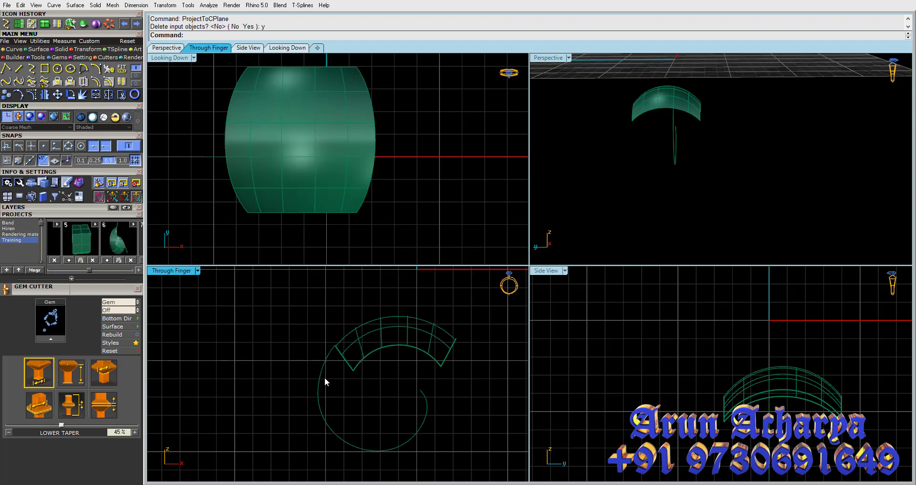
{"action": "left_click", "coordinate": [325, 381]}
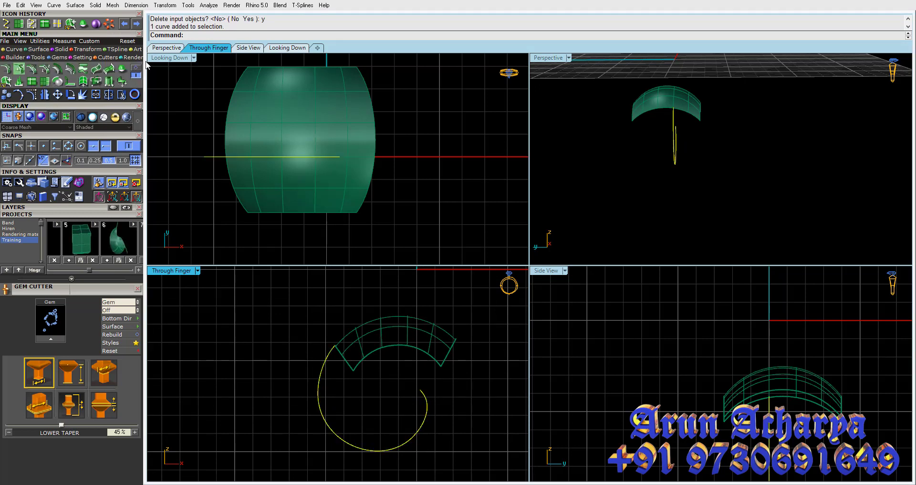
{"action": "left_click", "coordinate": [7, 68]}
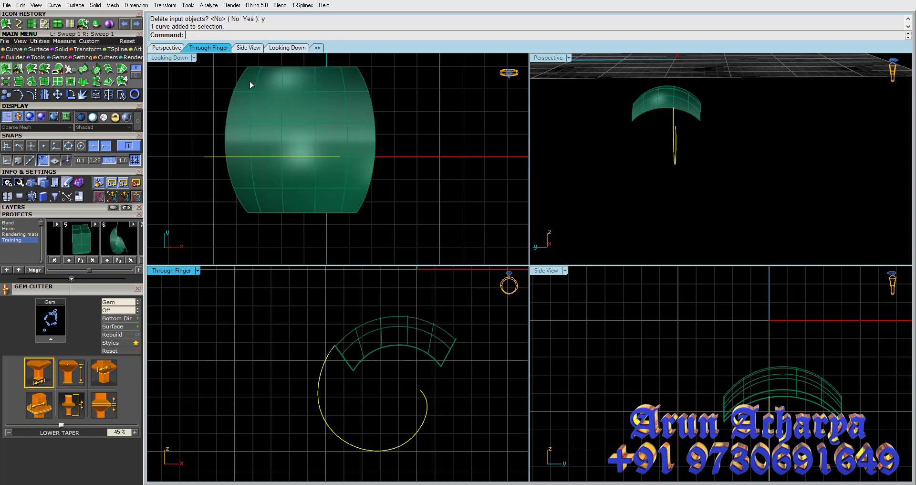
Step: Sweep the cross-section curve along the flat spiral with Sweep 1 Rail and inspect the swept surfaces
{"action": "double_click", "coordinate": [541, 61]}
{"action": "mouse_move", "coordinate": [477, 127]}
{"action": "right_mouse_down"}
{"action": "mouse_move", "coordinate": [492, 219]}
{"action": "mouse_move", "coordinate": [475, 153]}
{"action": "mouse_move", "coordinate": [384, 163]}
{"action": "mouse_move", "coordinate": [307, 195]}
{"action": "mouse_move", "coordinate": [491, 276]}
{"action": "mouse_move", "coordinate": [515, 259]}
{"action": "mouse_move", "coordinate": [488, 251]}
{"action": "right_mouse_up"}
{"action": "left_click", "coordinate": [329, 164]}
{"action": "key", "text": "Return"}
{"action": "key", "text": "Return"}
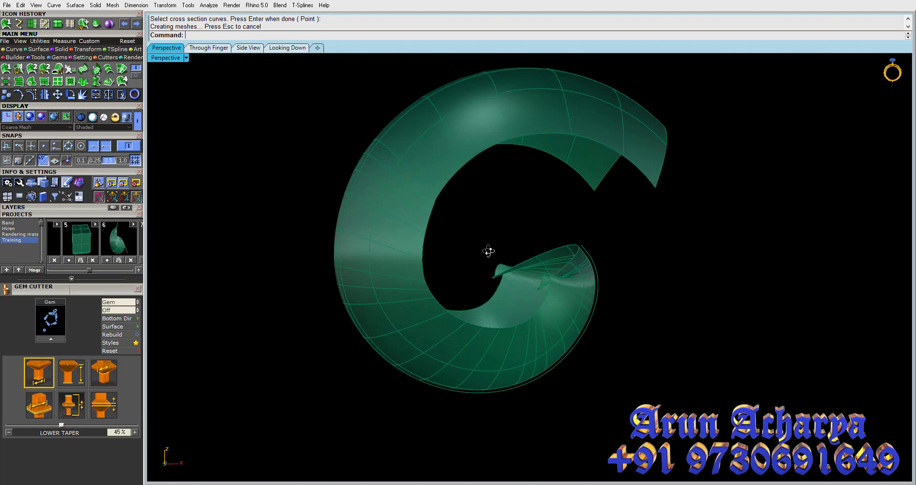
{"action": "right_click_drag", "start_coordinate": [414, 256], "coordinate": [407, 225]}
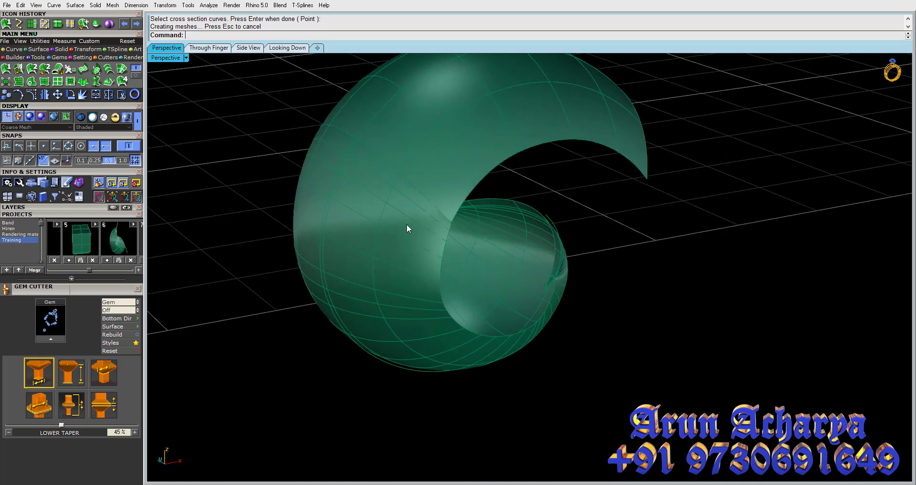
{"action": "left_click", "coordinate": [406, 222]}
{"action": "left_click", "coordinate": [434, 170]}
{"action": "key", "text": "Escape"}
{"action": "mouse_move", "coordinate": [359, 193]}
{"action": "right_mouse_down"}
{"action": "mouse_move", "coordinate": [371, 227]}
{"action": "mouse_move", "coordinate": [249, 133]}
{"action": "right_mouse_up"}
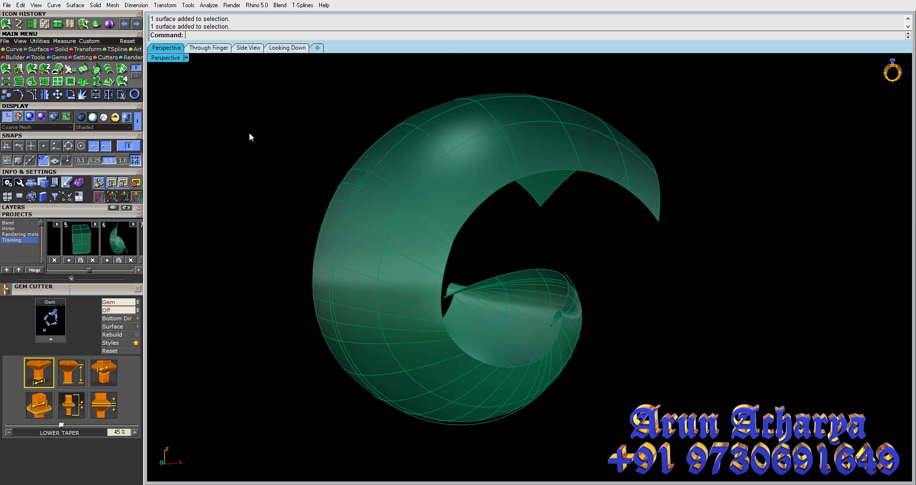
Step: Merge the two swept surfaces into one G-shaped surface
{"action": "left_click", "coordinate": [134, 70]}
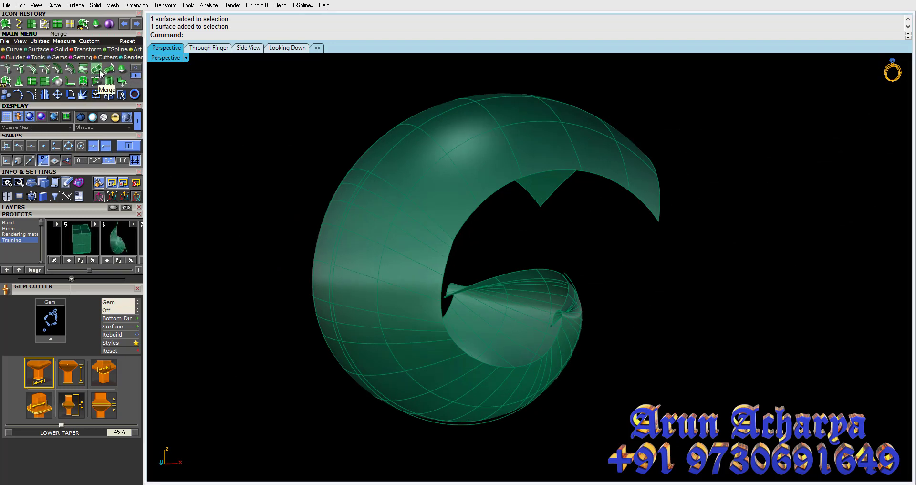
{"action": "left_click", "coordinate": [101, 73]}
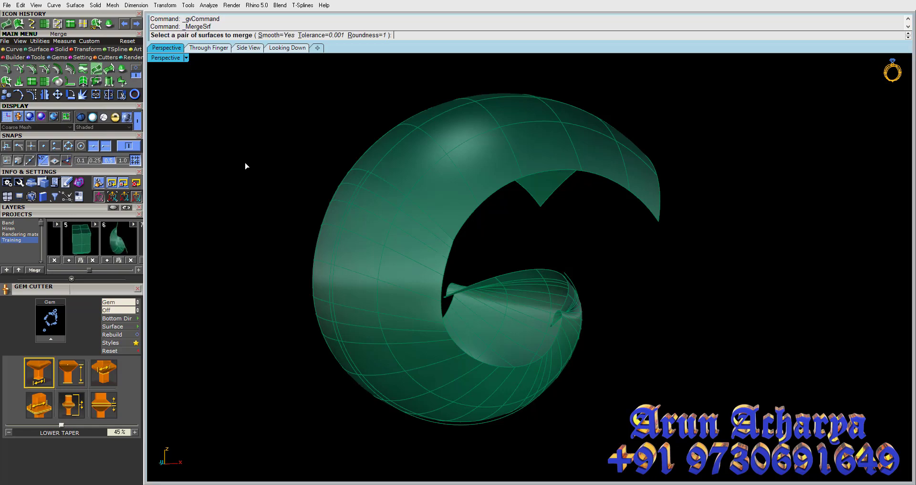
{"action": "left_click", "coordinate": [401, 207]}
{"action": "left_click", "coordinate": [398, 211]}
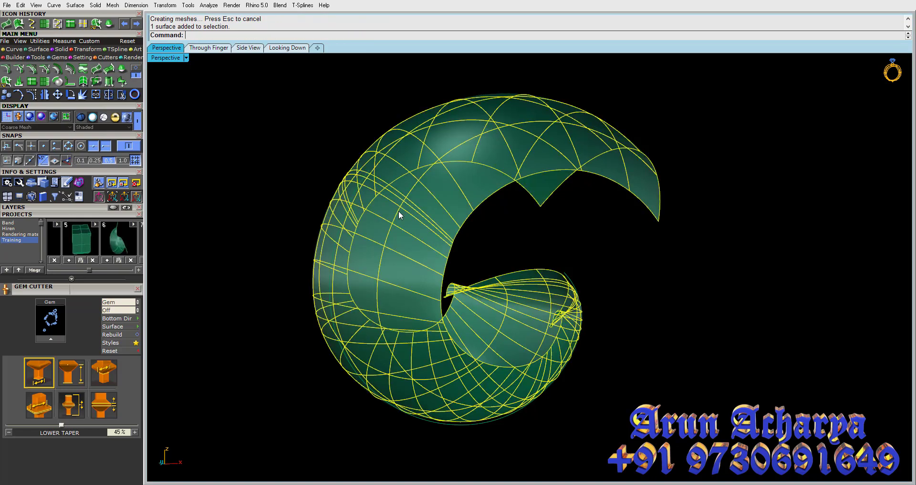
{"action": "mouse_move", "coordinate": [399, 210]}
{"action": "right_mouse_down"}
{"action": "mouse_move", "coordinate": [350, 258]}
{"action": "mouse_move", "coordinate": [409, 276]}
{"action": "mouse_move", "coordinate": [563, 252]}
{"action": "mouse_move", "coordinate": [581, 210]}
{"action": "mouse_move", "coordinate": [375, 289]}
{"action": "mouse_move", "coordinate": [551, 399]}
{"action": "mouse_move", "coordinate": [450, 364]}
{"action": "mouse_move", "coordinate": [520, 377]}
{"action": "mouse_move", "coordinate": [559, 310]}
{"action": "right_mouse_up"}
{"action": "left_click", "coordinate": [559, 310]}
{"action": "type", "text": "Re"}
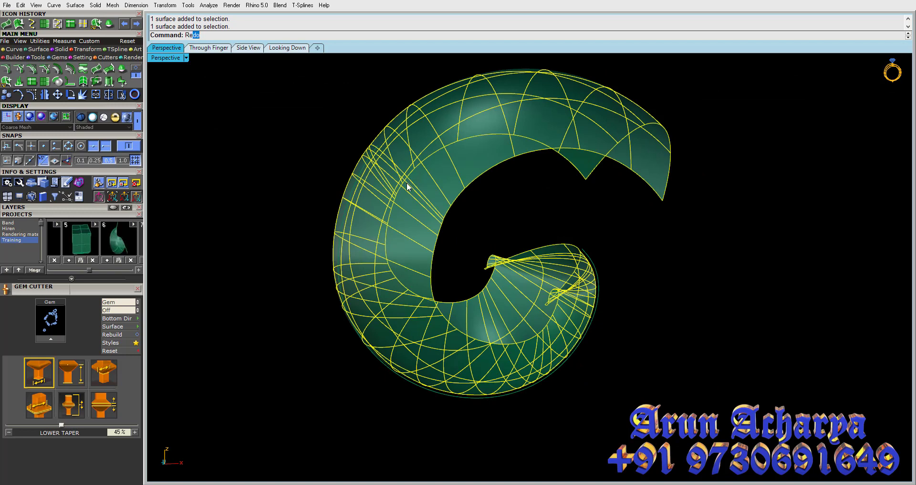
Step: Rebuild the merged surface to 8 by 12 points, show its control points, then undo the rebuild
{"action": "type", "text": "build"}
{"action": "key", "text": "Return"}
{"action": "type", "text": "12"}
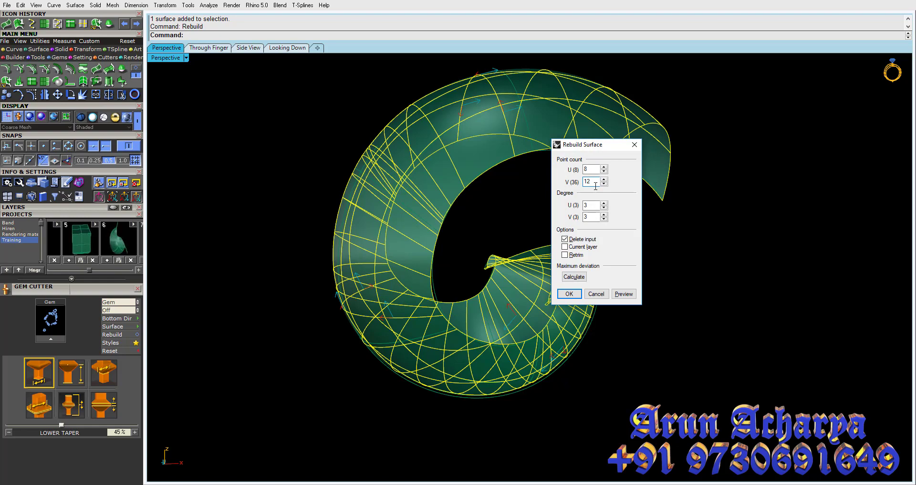
{"action": "left_click", "coordinate": [574, 296]}
{"action": "mouse_move", "coordinate": [576, 301]}
{"action": "right_mouse_down"}
{"action": "mouse_move", "coordinate": [482, 272]}
{"action": "mouse_move", "coordinate": [546, 262]}
{"action": "mouse_move", "coordinate": [375, 244]}
{"action": "right_mouse_up"}
{"action": "left_click", "coordinate": [30, 95]}
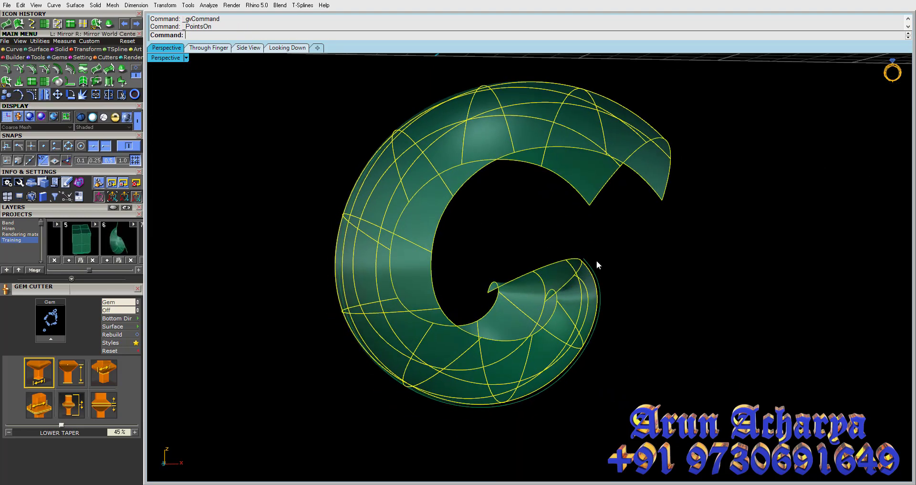
{"action": "mouse_move", "coordinate": [597, 260]}
{"action": "right_mouse_down"}
{"action": "mouse_move", "coordinate": [557, 275]}
{"action": "mouse_move", "coordinate": [623, 303]}
{"action": "mouse_move", "coordinate": [650, 253]}
{"action": "mouse_move", "coordinate": [569, 302]}
{"action": "mouse_move", "coordinate": [549, 331]}
{"action": "right_mouse_up"}
{"action": "key", "text": "ctrl+z"}
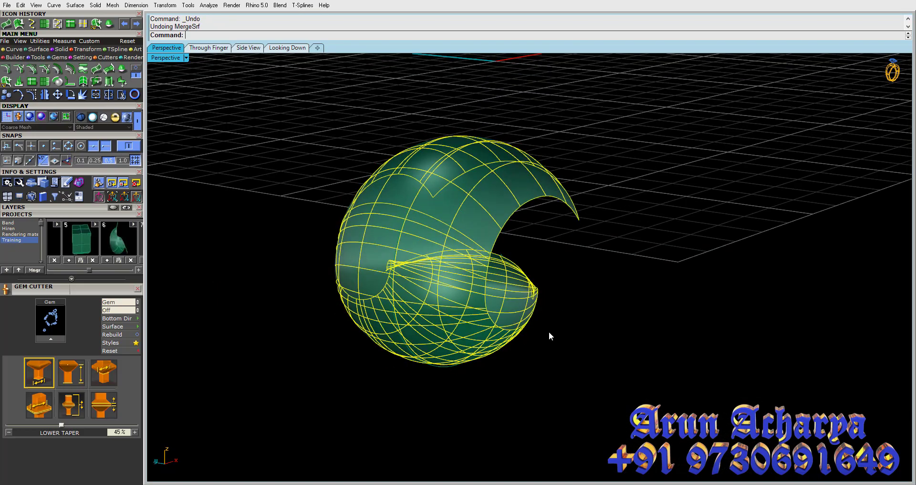
Step: Undo the sweep and curve projection, delete the wavy patch, and restore four views
{"action": "key", "text": "ctrl+z"}
{"action": "right_click_drag", "start_coordinate": [447, 308], "coordinate": [466, 344]}
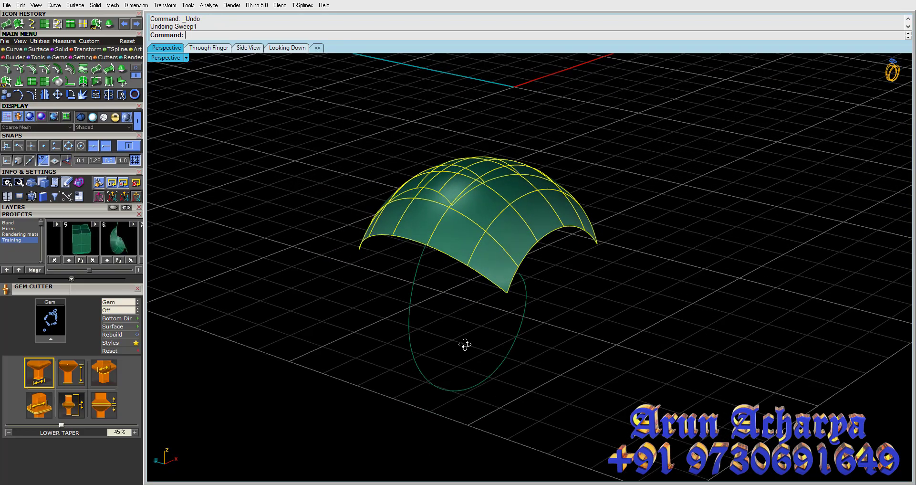
{"action": "key", "text": "ctrl+z"}
{"action": "left_click_drag", "start_coordinate": [508, 306], "coordinate": [463, 230]}
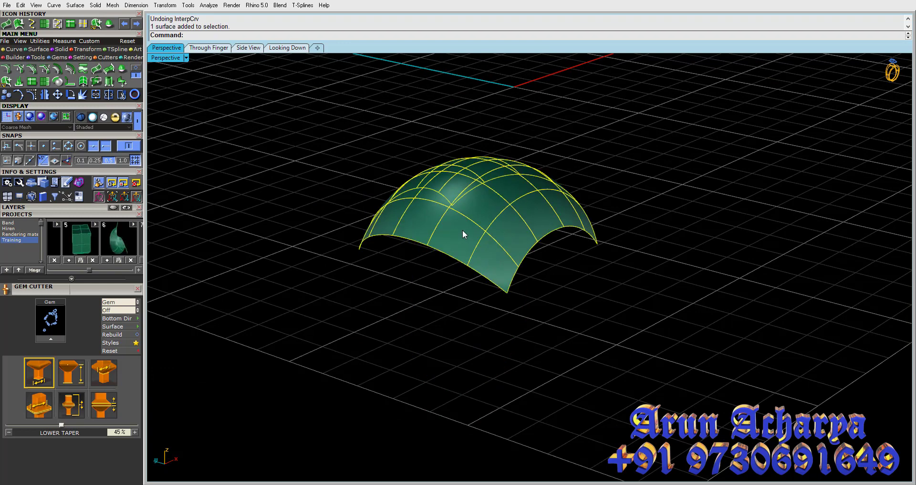
{"action": "key", "text": "Delete"}
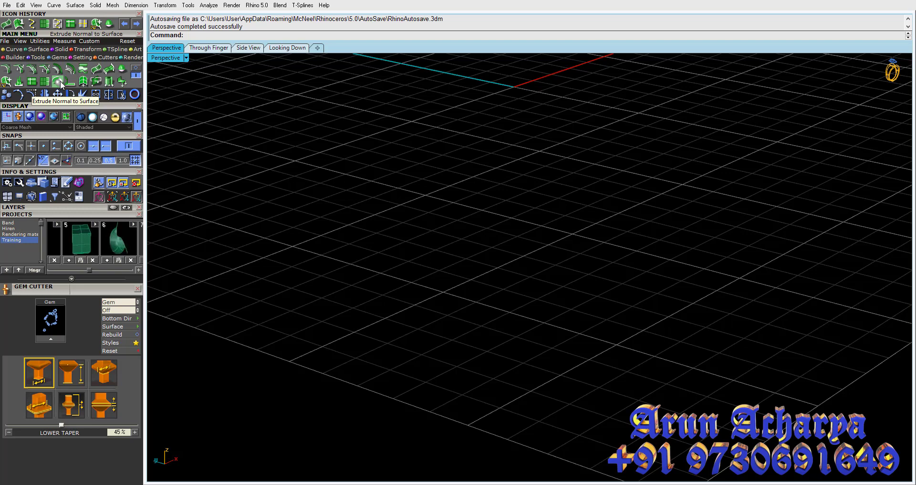
{"action": "double_click", "coordinate": [172, 58]}
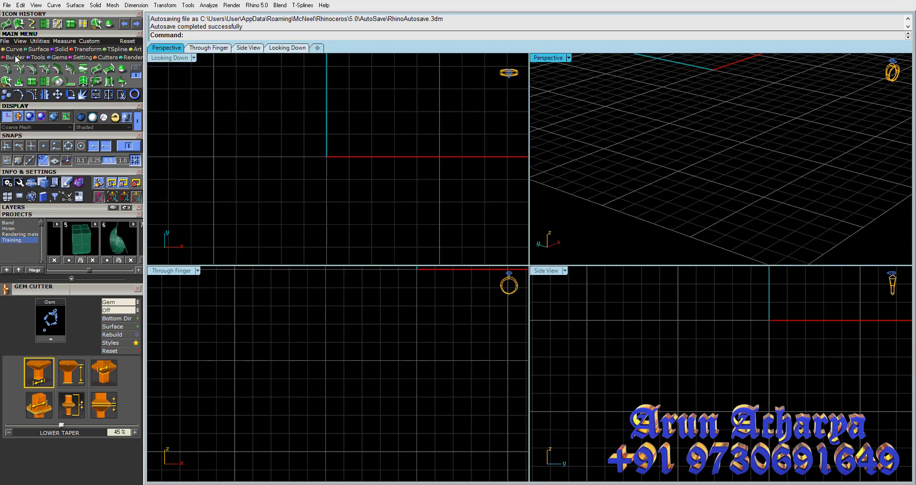
Step: Undo the deletion to bring back the patch in the Looking Down view
{"action": "left_click", "coordinate": [238, 116]}
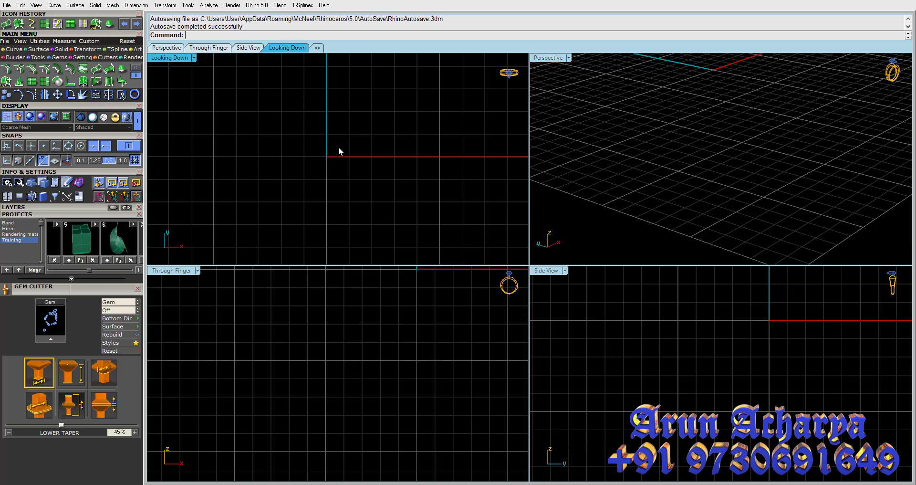
{"action": "key", "text": "ctrl+z"}
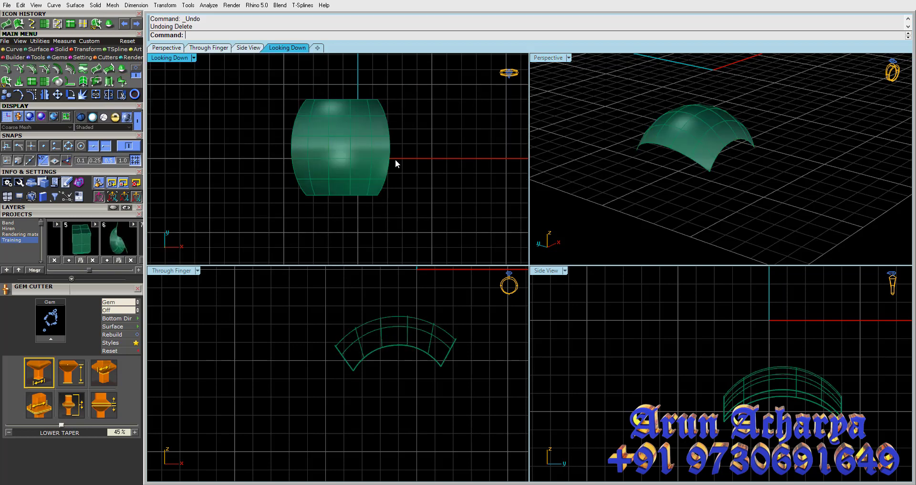
{"action": "left_click", "coordinate": [395, 159]}
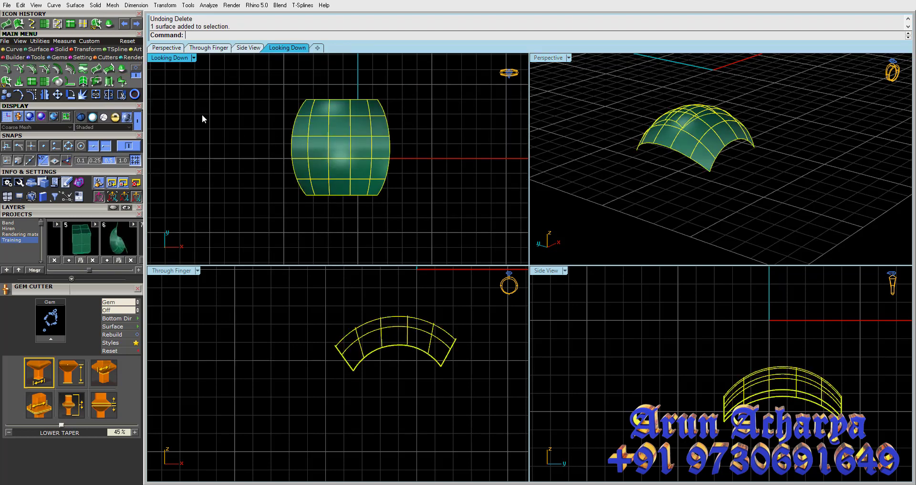
Step: Draw a closed nine-point interpolated loop curve across the patch
{"action": "left_click", "coordinate": [60, 23]}
{"action": "scroll", "coordinate": [348, 139], "scroll_direction": "up", "scroll_amount": 3}
{"action": "left_click", "coordinate": [282, 107]}
{"action": "left_click", "coordinate": [277, 163]}
{"action": "left_click", "coordinate": [287, 189]}
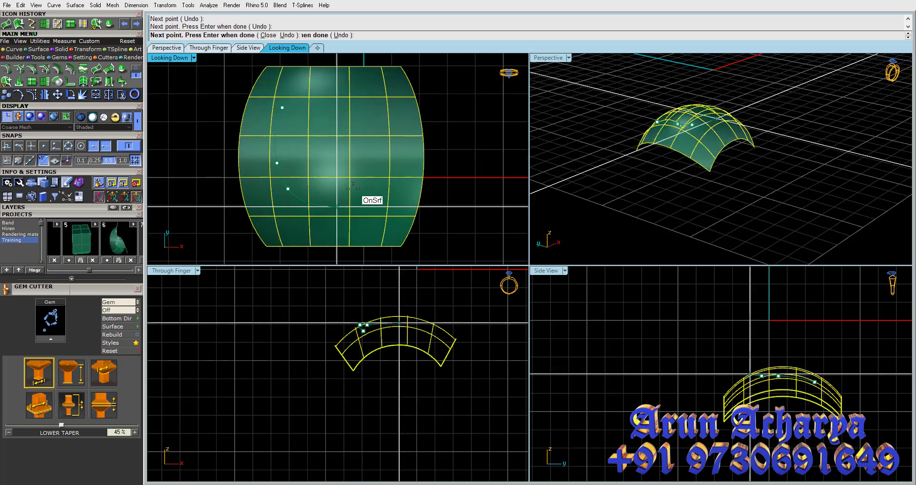
{"action": "left_click", "coordinate": [337, 207]}
{"action": "left_click", "coordinate": [363, 177]}
{"action": "left_click", "coordinate": [393, 156]}
{"action": "left_click", "coordinate": [393, 119]}
{"action": "left_click", "coordinate": [346, 100]}
{"action": "left_click", "coordinate": [316, 102]}
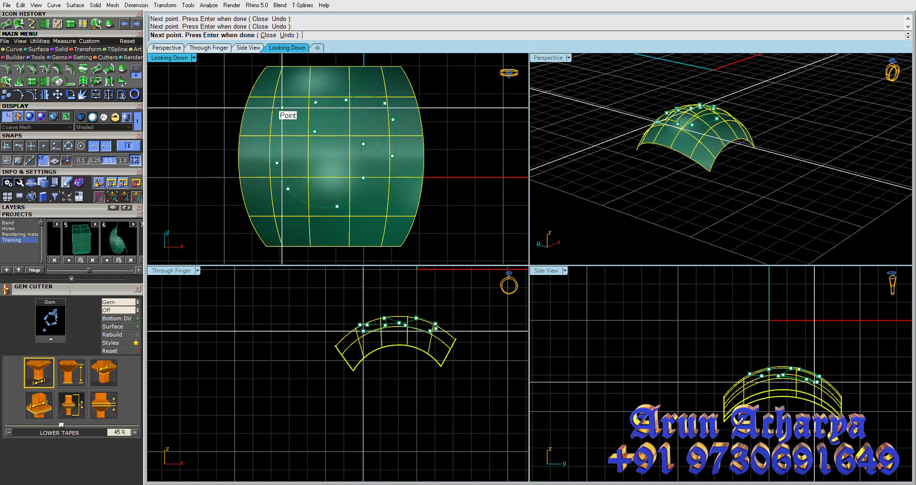
{"action": "left_click", "coordinate": [282, 108]}
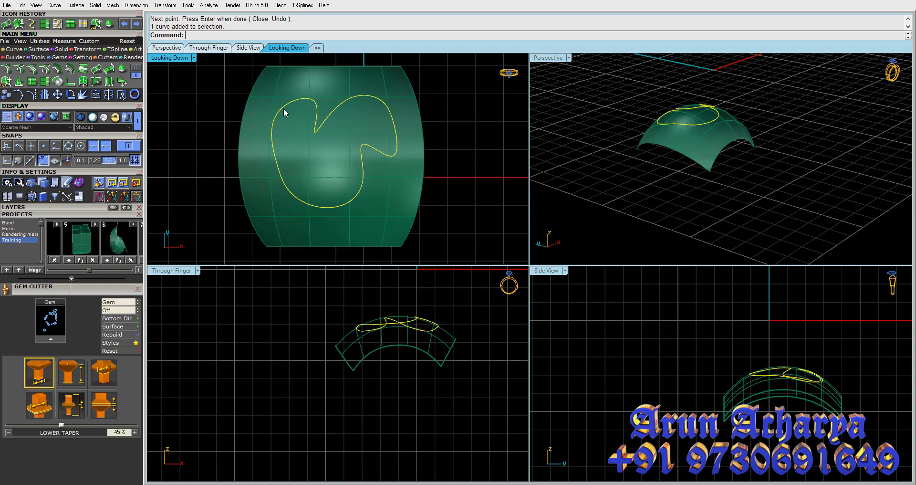
Step: Move the loop curve 1.5 units up above the patch and view it in Perspective
{"action": "left_click", "coordinate": [57, 95]}
{"action": "left_click", "coordinate": [291, 383]}
{"action": "left_click", "coordinate": [290, 329]}
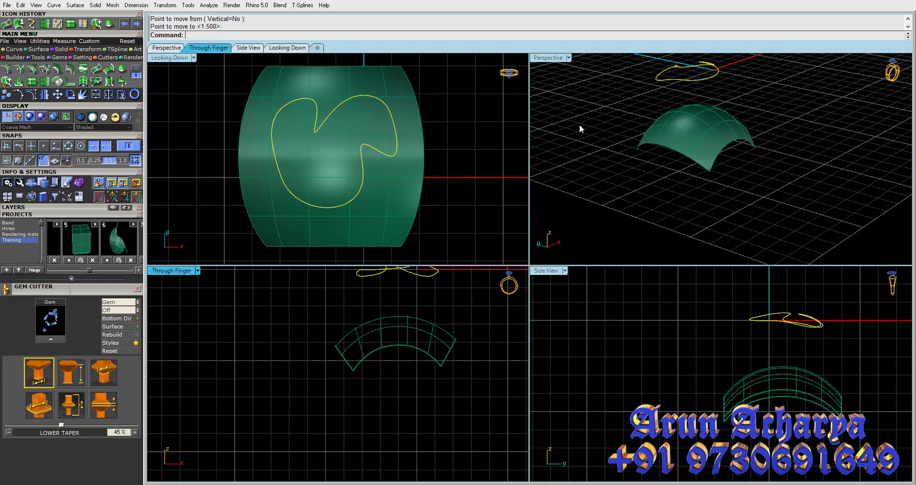
{"action": "double_click", "coordinate": [556, 61]}
{"action": "mouse_move", "coordinate": [517, 139]}
{"action": "right_mouse_down"}
{"action": "mouse_move", "coordinate": [483, 196]}
{"action": "mouse_move", "coordinate": [487, 150]}
{"action": "mouse_move", "coordinate": [561, 202]}
{"action": "mouse_move", "coordinate": [579, 180]}
{"action": "mouse_move", "coordinate": [538, 199]}
{"action": "mouse_move", "coordinate": [505, 200]}
{"action": "mouse_move", "coordinate": [491, 155]}
{"action": "right_mouse_up"}
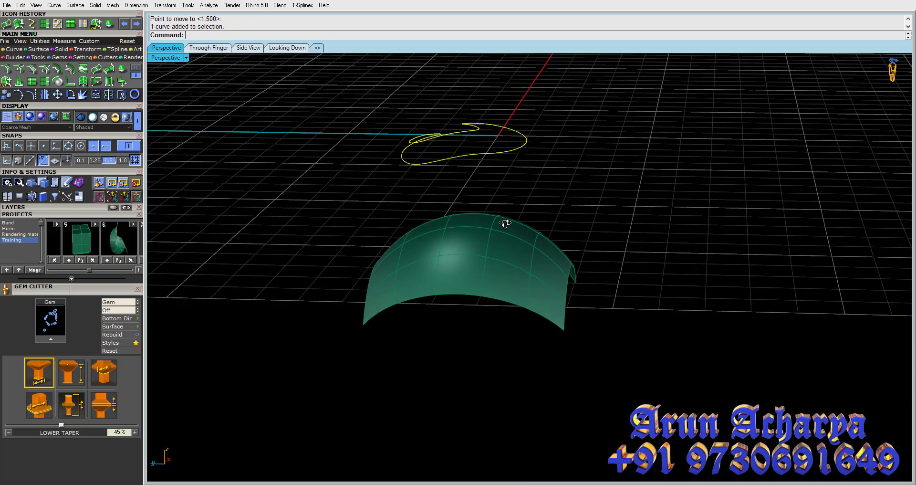
{"action": "right_click_drag", "start_coordinate": [505, 222], "coordinate": [497, 224]}
Step: Draw a circle centred at the origin
{"action": "left_click", "coordinate": [14, 49]}
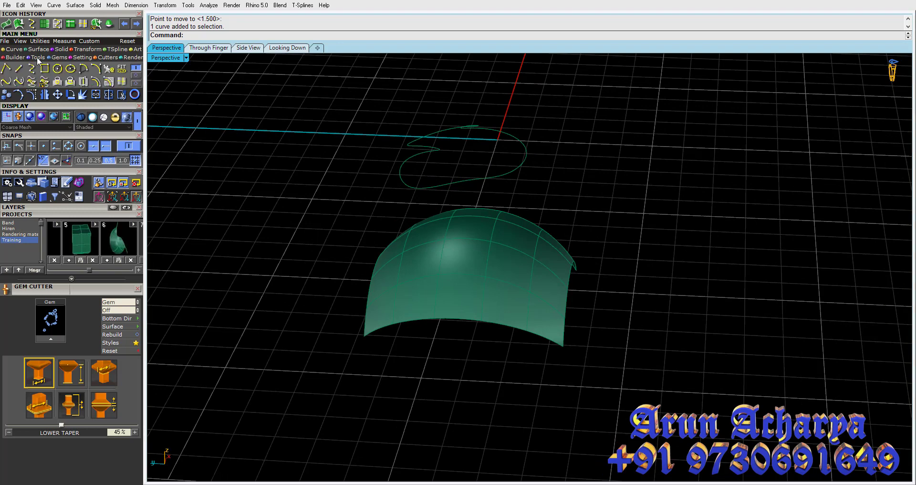
{"action": "left_click", "coordinate": [70, 68]}
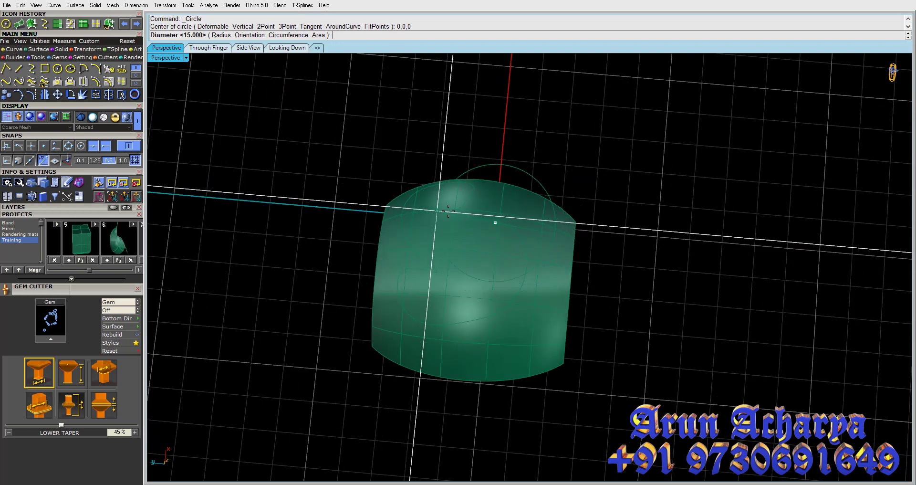
{"action": "left_click", "coordinate": [450, 223]}
{"action": "left_click", "coordinate": [450, 222]}
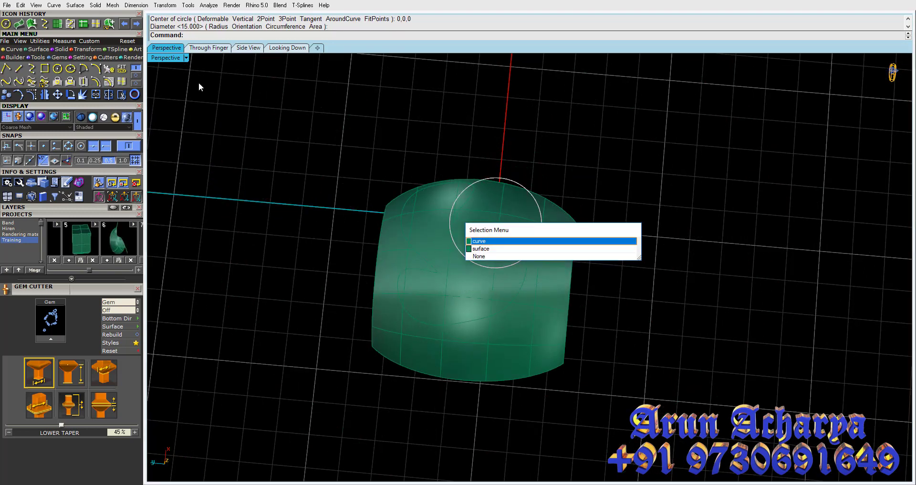
{"action": "double_click", "coordinate": [155, 59]}
Step: Move the curved patch to a new position in the Top view
{"action": "left_click", "coordinate": [353, 132]}
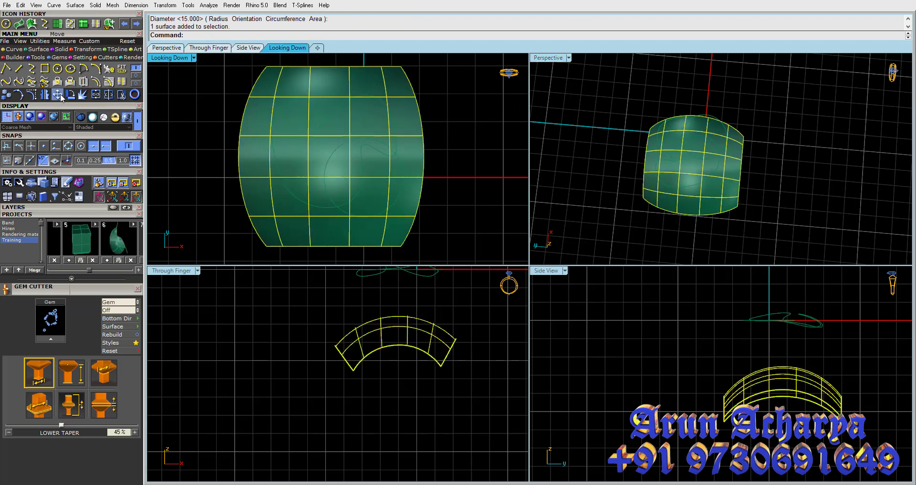
{"action": "left_click", "coordinate": [61, 98]}
{"action": "left_click", "coordinate": [240, 153]}
{"action": "left_click", "coordinate": [258, 137]}
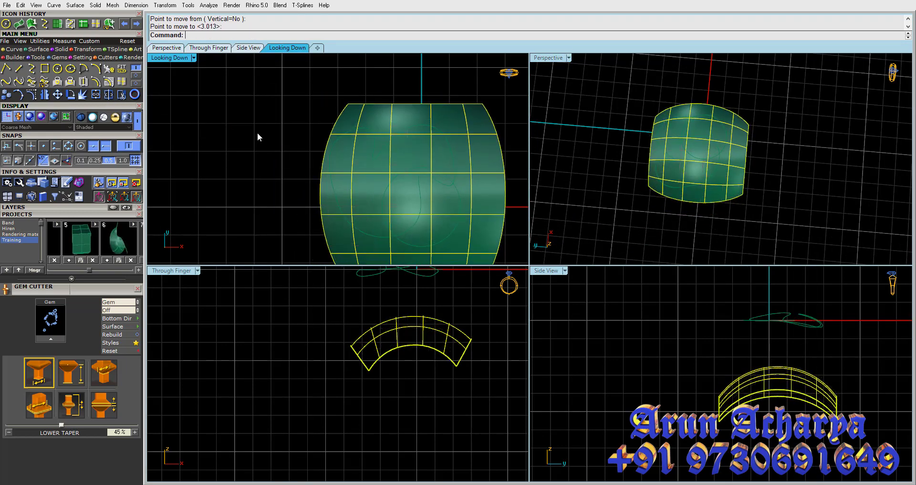
{"action": "double_click", "coordinate": [548, 58]}
{"action": "mouse_move", "coordinate": [528, 137]}
{"action": "right_mouse_down"}
{"action": "mouse_move", "coordinate": [556, 122]}
{"action": "mouse_move", "coordinate": [532, 121]}
{"action": "mouse_move", "coordinate": [457, 158]}
{"action": "right_mouse_up"}
{"action": "left_click", "coordinate": [556, 121]}
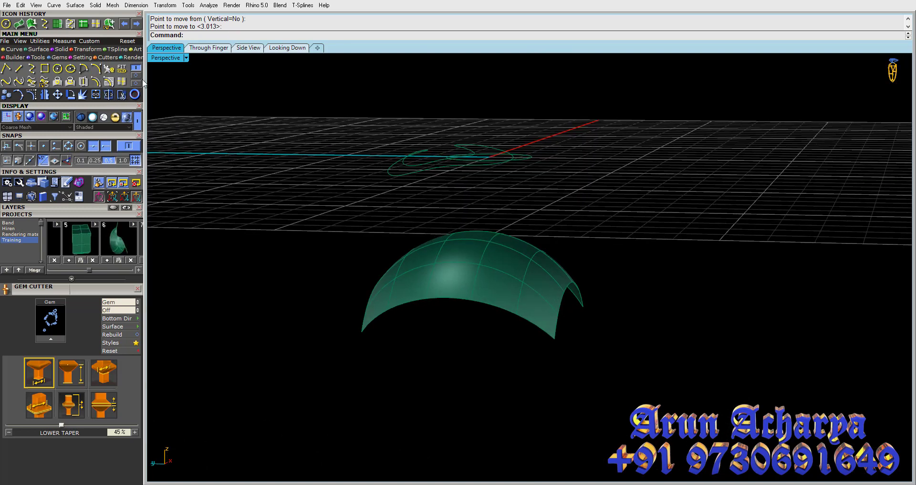
{"action": "left_click", "coordinate": [39, 51]}
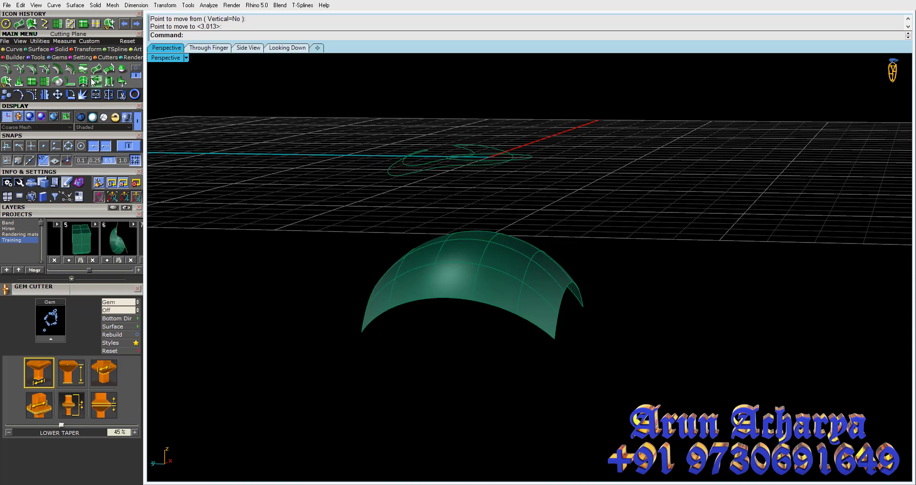
{"action": "left_click", "coordinate": [61, 82]}
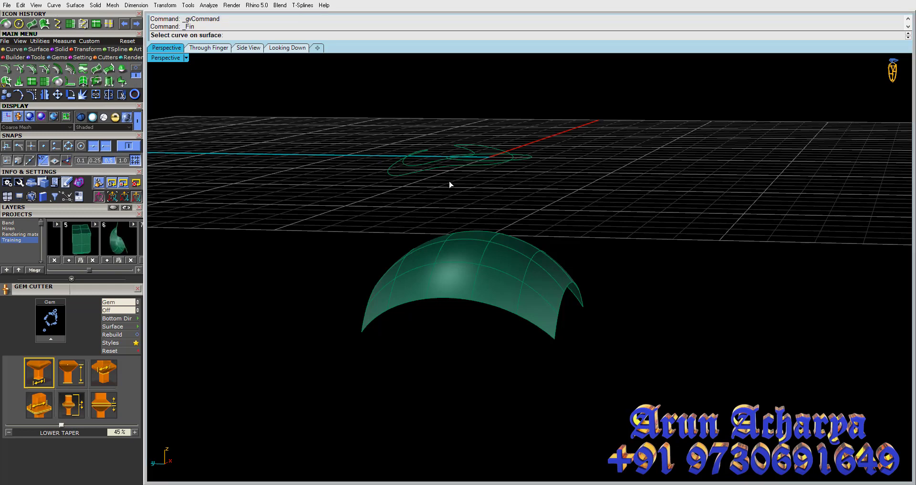
{"action": "left_click", "coordinate": [435, 172]}
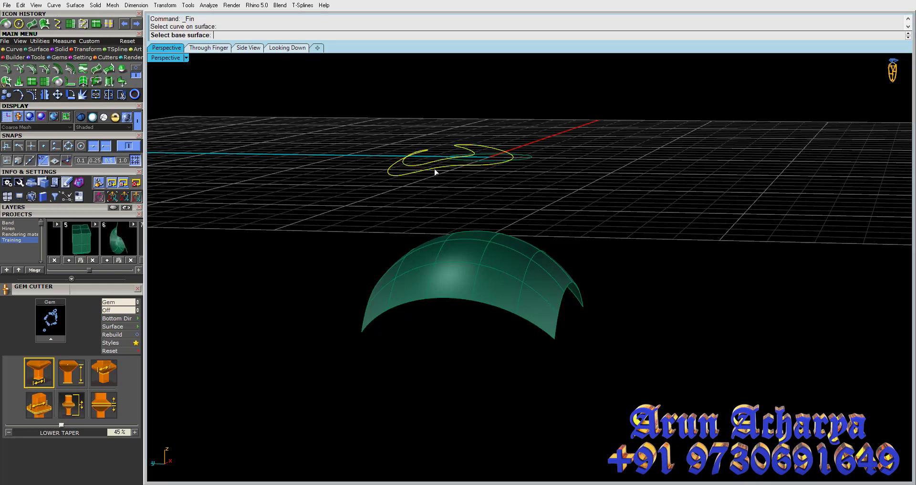
{"action": "left_click", "coordinate": [453, 235]}
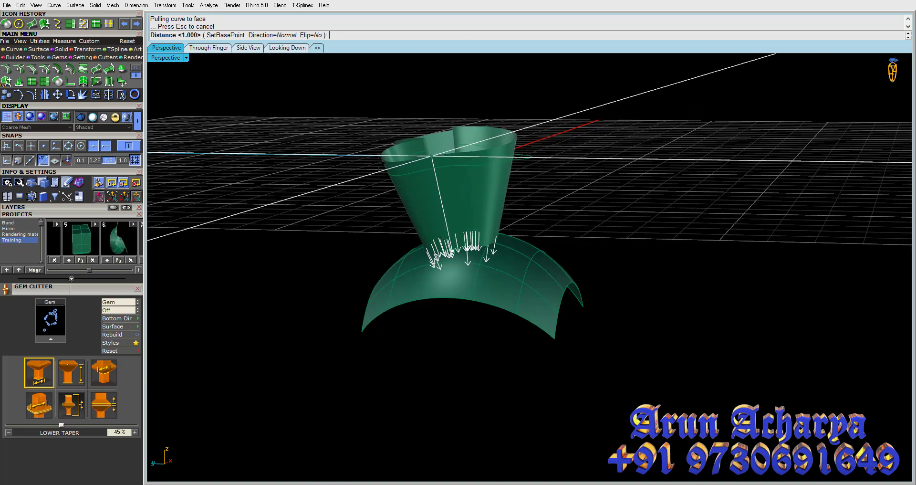
{"action": "mouse_move", "coordinate": [377, 163]}
{"action": "right_mouse_down"}
{"action": "mouse_move", "coordinate": [357, 81]}
{"action": "mouse_move", "coordinate": [369, 169]}
{"action": "right_mouse_up"}
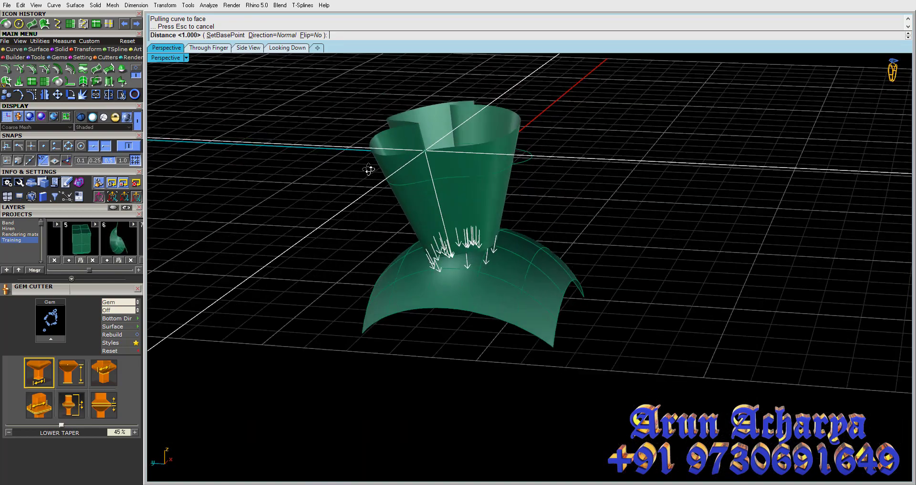
{"action": "scroll", "coordinate": [368, 169], "scroll_direction": "up", "scroll_amount": 3}
{"action": "scroll", "coordinate": [492, 254], "scroll_direction": "up", "scroll_amount": 2}
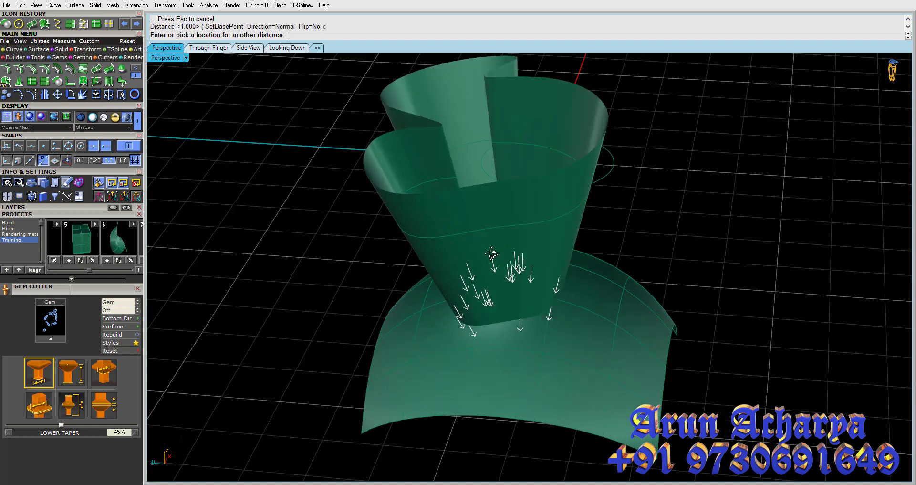
{"action": "mouse_move", "coordinate": [492, 254]}
{"action": "right_mouse_down"}
{"action": "mouse_move", "coordinate": [466, 210]}
{"action": "mouse_move", "coordinate": [601, 176]}
{"action": "right_mouse_up"}
{"action": "key", "text": "Return"}
{"action": "left_click", "coordinate": [602, 168]}
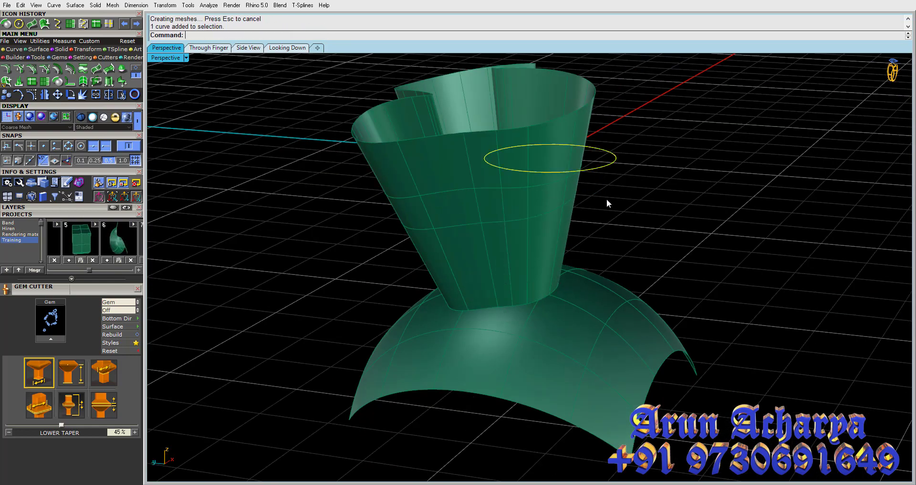
{"action": "key", "text": "Return"}
{"action": "left_click", "coordinate": [609, 273]}
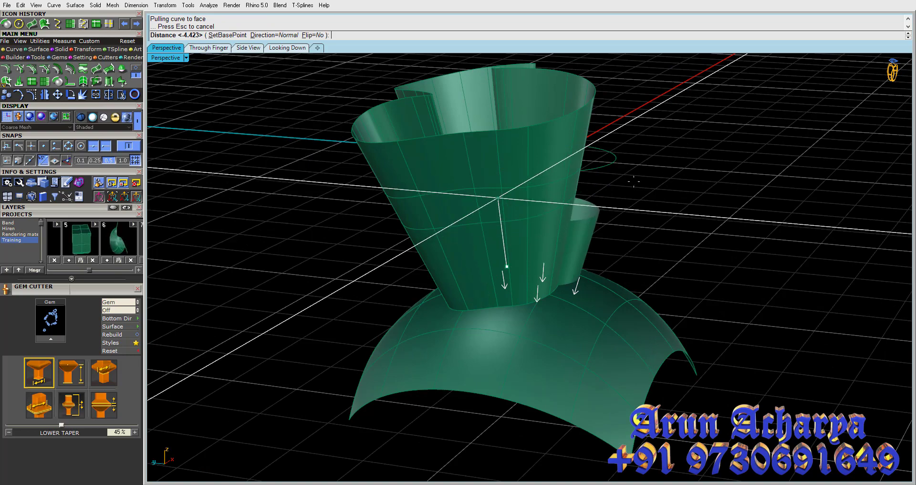
{"action": "mouse_move", "coordinate": [634, 181]}
{"action": "right_mouse_down"}
{"action": "mouse_move", "coordinate": [567, 153]}
{"action": "mouse_move", "coordinate": [454, 168]}
{"action": "mouse_move", "coordinate": [339, 101]}
{"action": "right_mouse_up"}
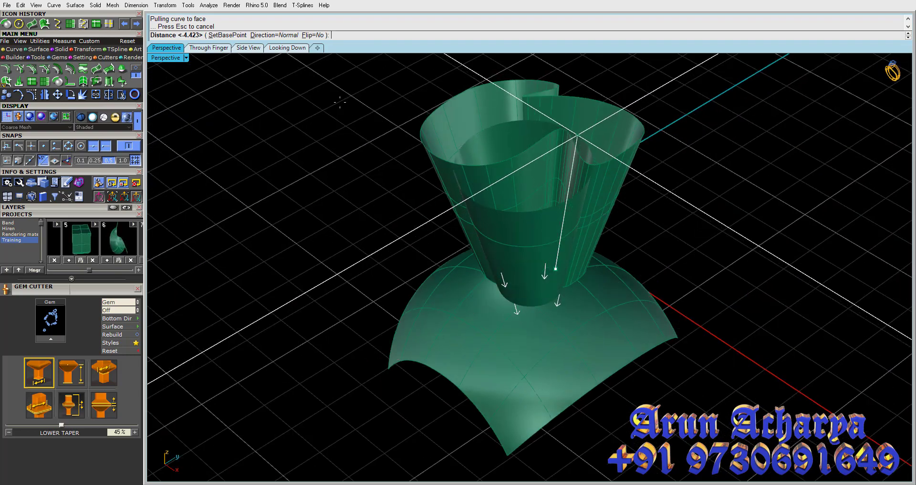
{"action": "left_click", "coordinate": [288, 47]}
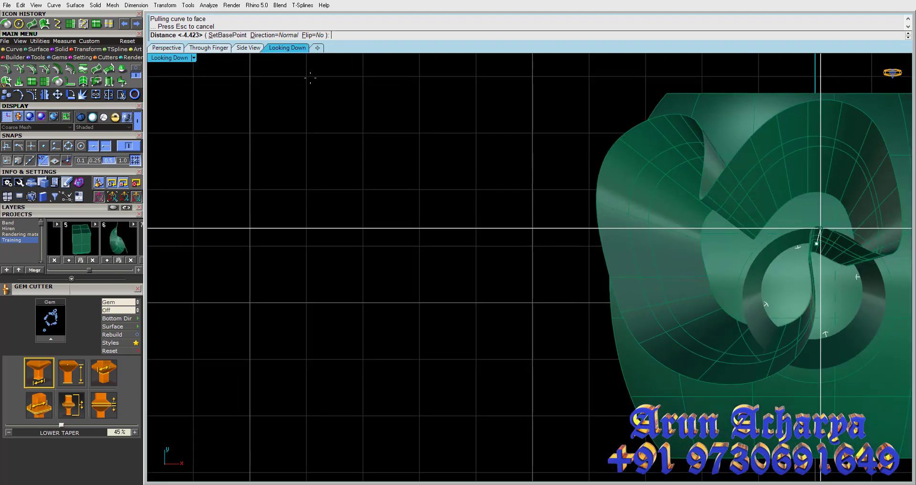
{"action": "left_click", "coordinate": [164, 48]}
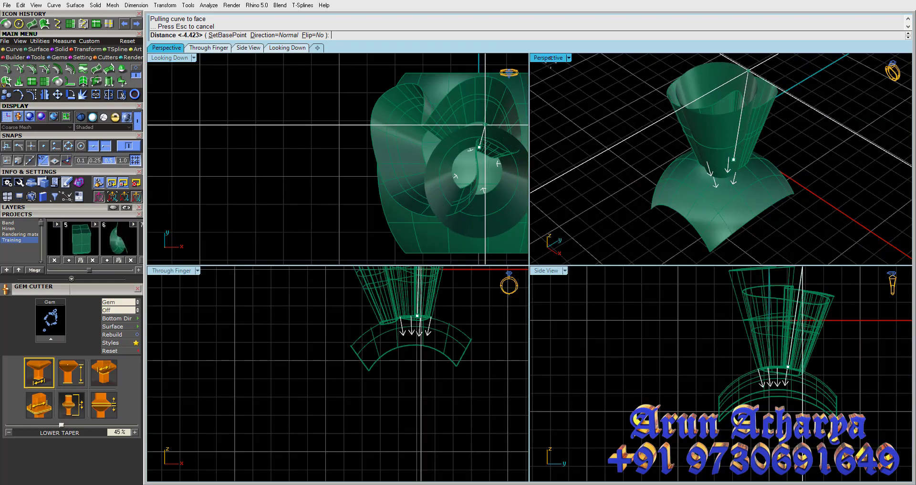
{"action": "double_click", "coordinate": [548, 58]}
{"action": "mouse_move", "coordinate": [550, 59]}
{"action": "right_mouse_down"}
{"action": "mouse_move", "coordinate": [450, 180]}
{"action": "mouse_move", "coordinate": [287, 121]}
{"action": "mouse_move", "coordinate": [316, 155]}
{"action": "mouse_move", "coordinate": [333, 98]}
{"action": "right_mouse_up"}
{"action": "mouse_move", "coordinate": [412, 134]}
{"action": "right_mouse_down"}
{"action": "mouse_move", "coordinate": [410, 203]}
{"action": "mouse_move", "coordinate": [452, 140]}
{"action": "right_mouse_up"}
{"action": "key", "text": "Escape"}
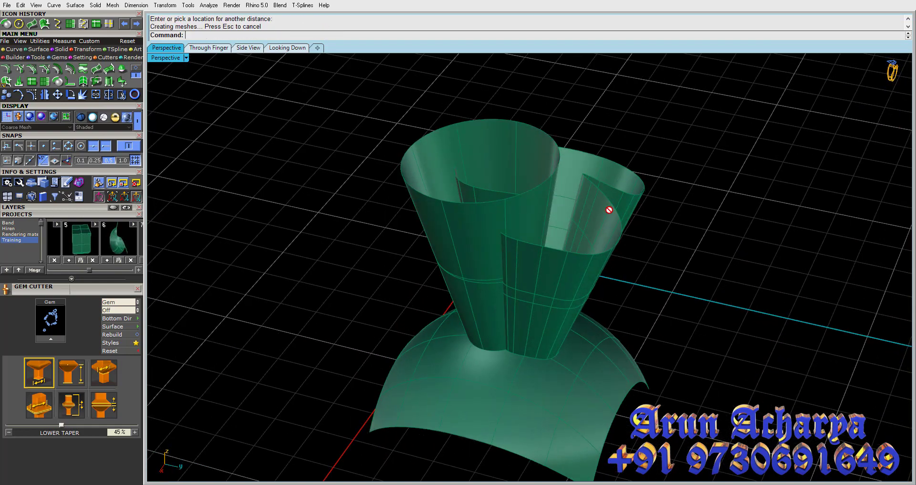
{"action": "key", "text": "ctrl+z"}
Step: Delete the leftover cup surface and extrude the curve normal to the patch, flipped upward
{"action": "key", "text": "Delete"}
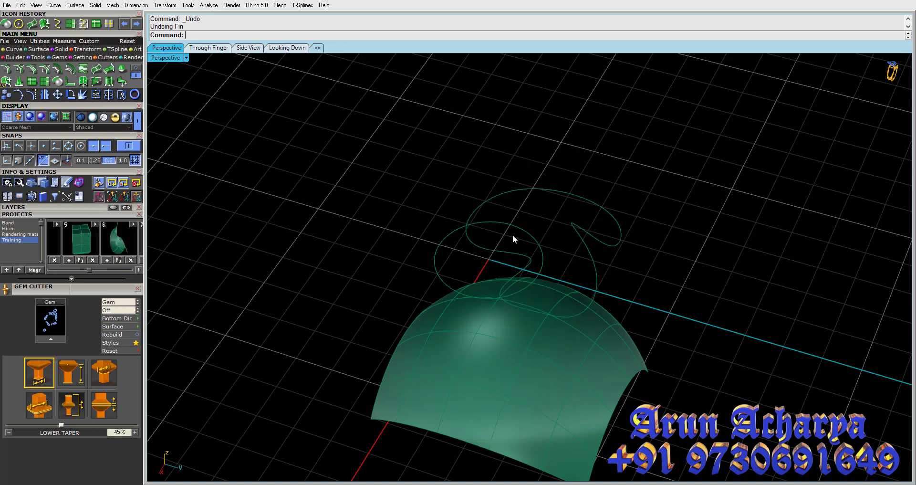
{"action": "key", "text": "Return"}
{"action": "left_click", "coordinate": [491, 344]}
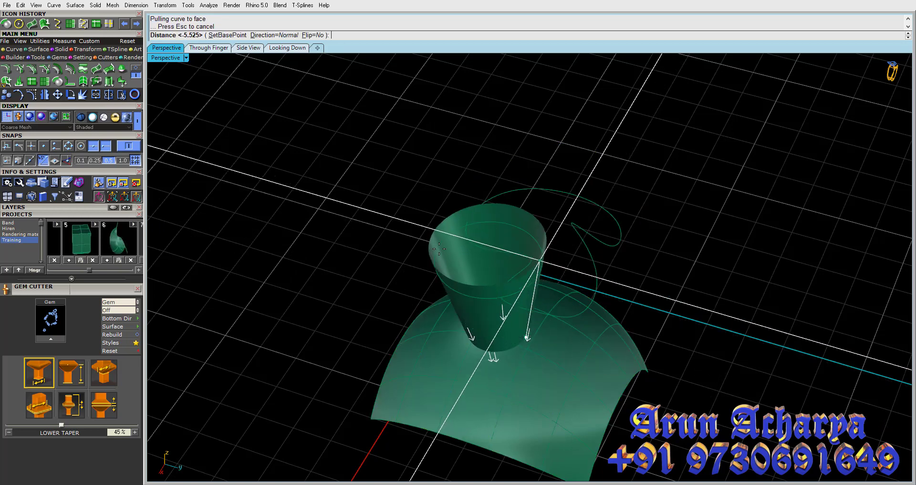
{"action": "left_click", "coordinate": [275, 35]}
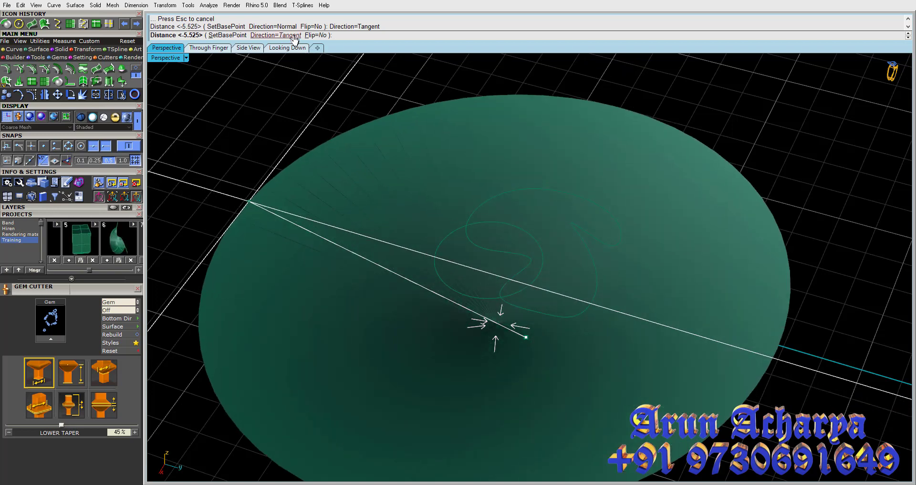
{"action": "left_click", "coordinate": [292, 35]}
{"action": "left_click", "coordinate": [312, 35]}
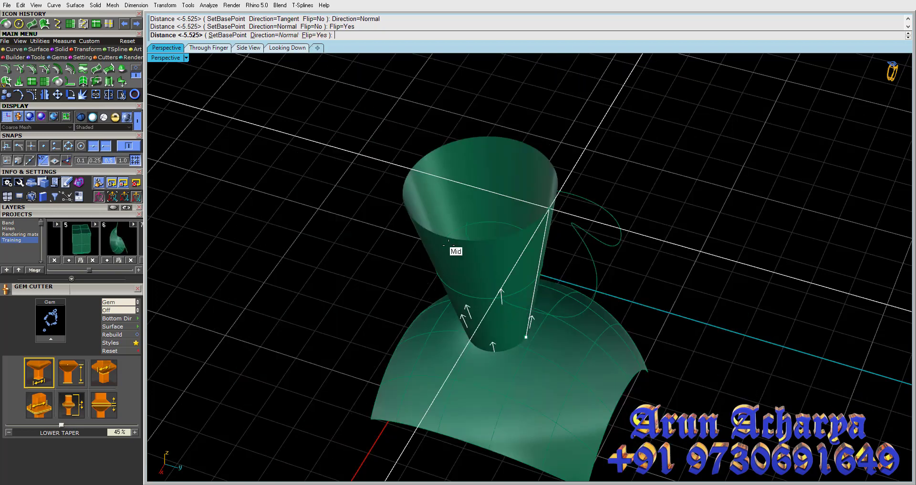
{"action": "right_click_drag", "start_coordinate": [544, 434], "coordinate": [272, 46]}
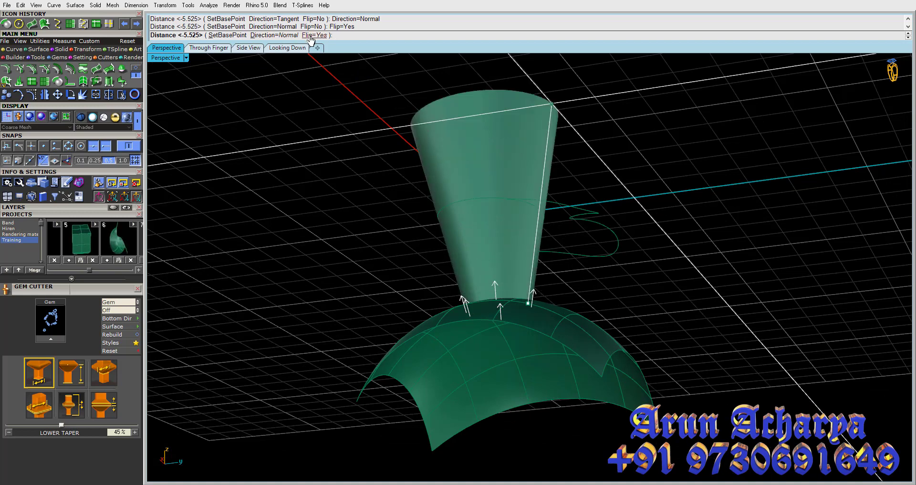
Step: Set the fin height from a base point on the curve, finish the tapered fin, then undo it
{"action": "left_click", "coordinate": [229, 35]}
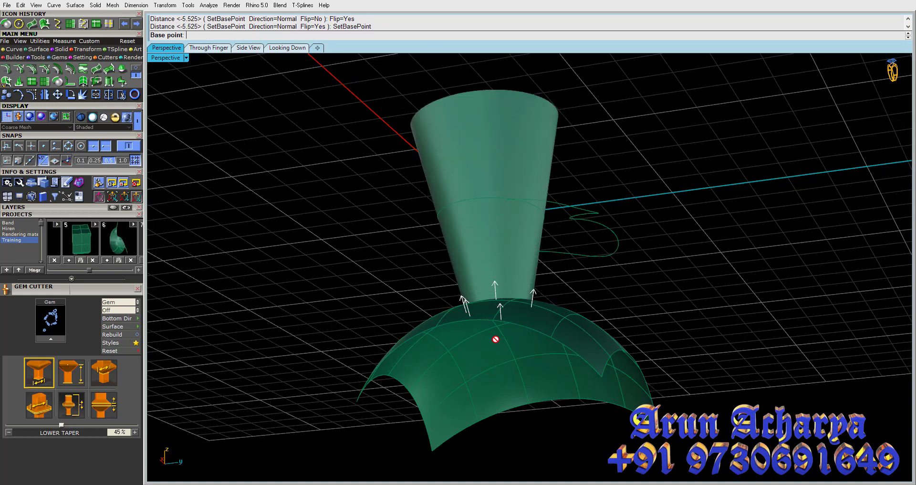
{"action": "right_click_drag", "start_coordinate": [493, 336], "coordinate": [481, 382]}
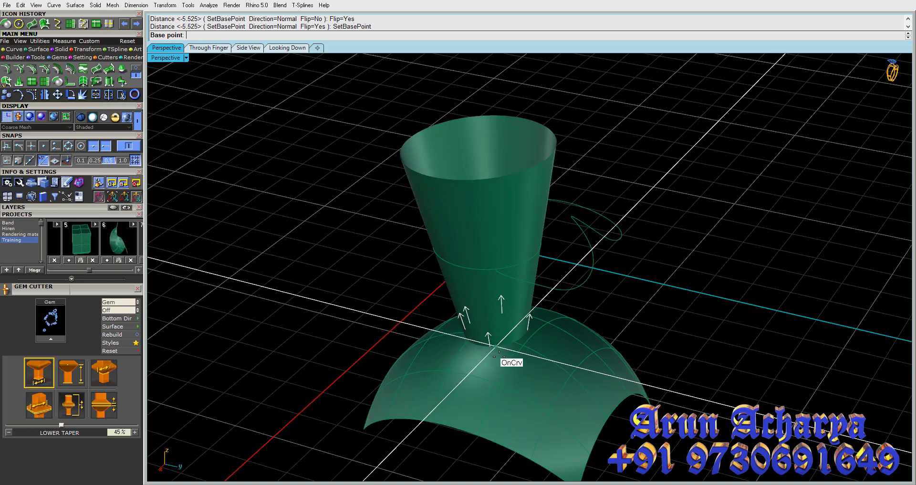
{"action": "left_click", "coordinate": [499, 348]}
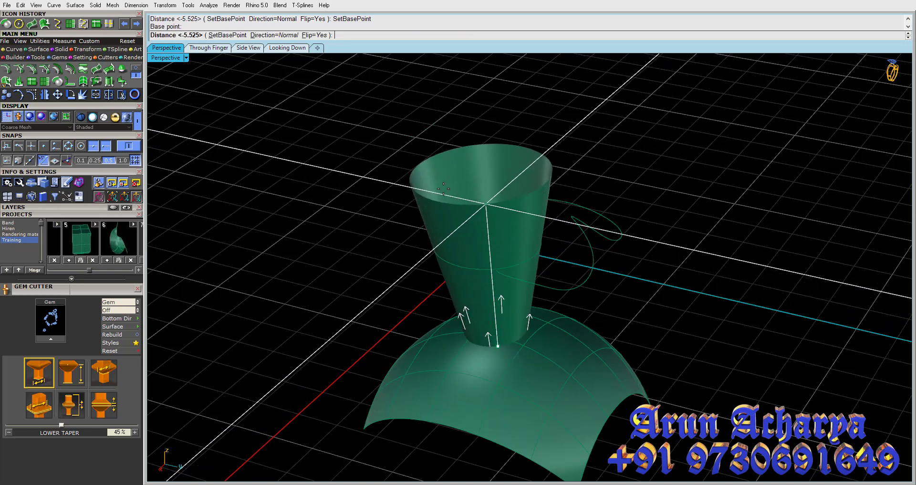
{"action": "left_click", "coordinate": [393, 161]}
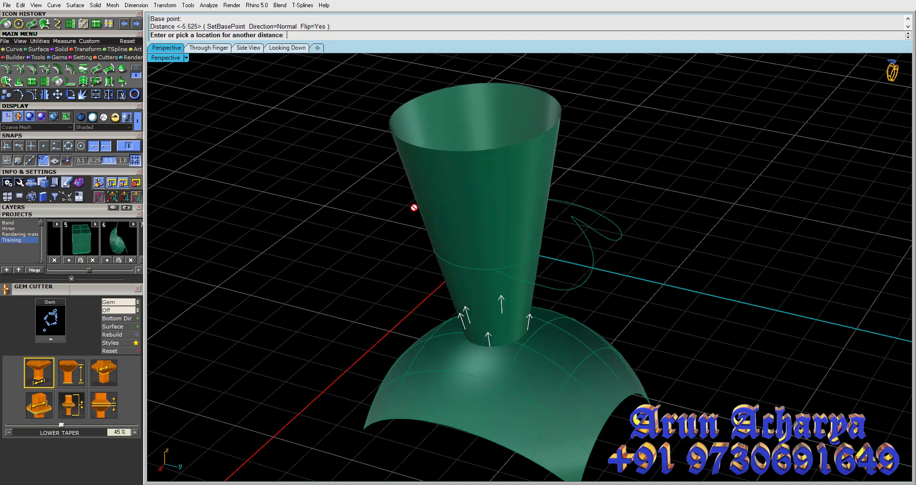
{"action": "mouse_move", "coordinate": [414, 208]}
{"action": "right_mouse_down"}
{"action": "mouse_move", "coordinate": [386, 118]}
{"action": "mouse_move", "coordinate": [423, 194]}
{"action": "mouse_move", "coordinate": [441, 209]}
{"action": "right_mouse_up"}
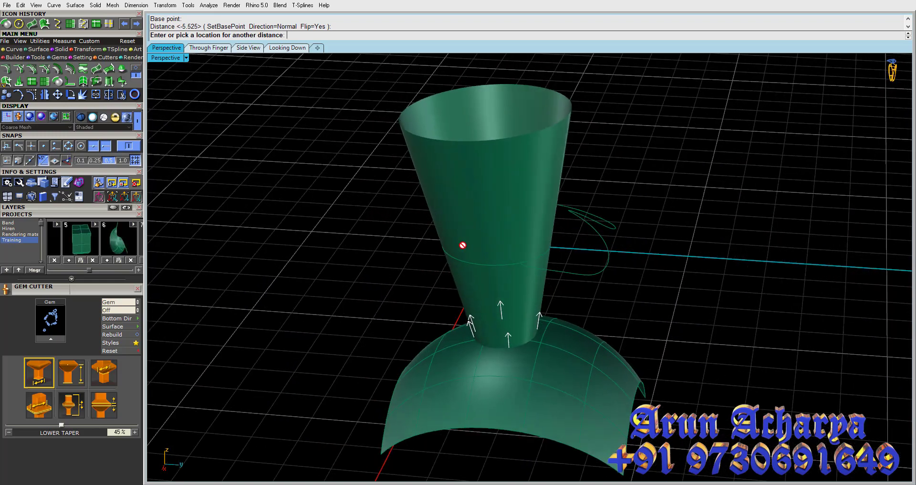
{"action": "key", "text": "Return"}
{"action": "key", "text": "ctrl+z"}
{"action": "mouse_move", "coordinate": [463, 245]}
{"action": "right_mouse_down"}
{"action": "mouse_move", "coordinate": [544, 315]}
{"action": "mouse_move", "coordinate": [552, 279]}
{"action": "right_mouse_up"}
Step: Turn on the dome's control points and window-select the middle row
{"action": "left_click", "coordinate": [552, 279]}
{"action": "left_click", "coordinate": [38, 98]}
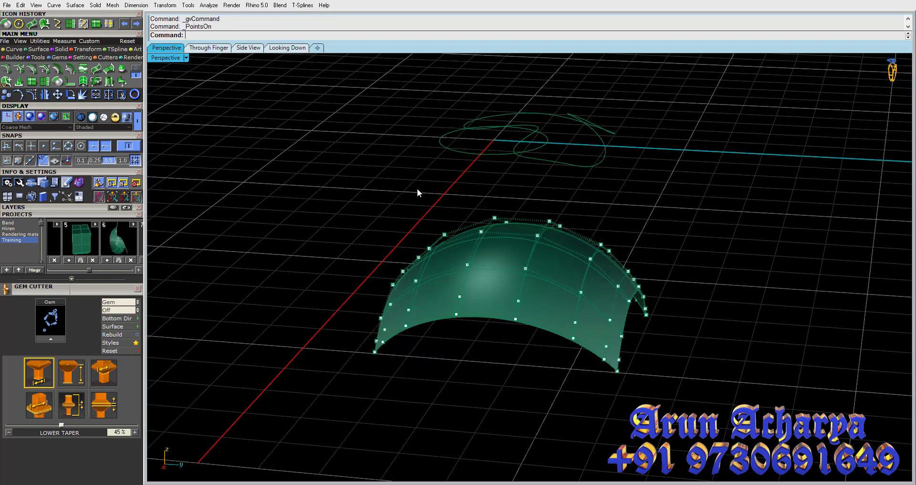
{"action": "mouse_move", "coordinate": [420, 190]}
{"action": "right_mouse_down"}
{"action": "mouse_move", "coordinate": [488, 199]}
{"action": "mouse_move", "coordinate": [471, 199]}
{"action": "right_mouse_up"}
{"action": "left_click_drag", "start_coordinate": [471, 197], "coordinate": [508, 350]}
{"action": "scroll", "coordinate": [508, 344], "scroll_direction": "down", "scroll_amount": 2}
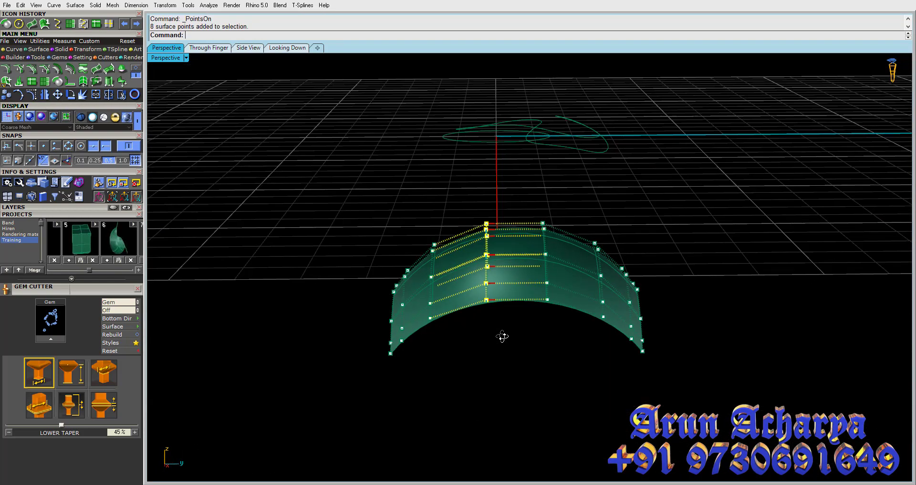
{"action": "left_click", "coordinate": [130, 82]}
Step: Move the middle control points down in Side View to make the patch wavy
{"action": "left_click", "coordinate": [58, 97]}
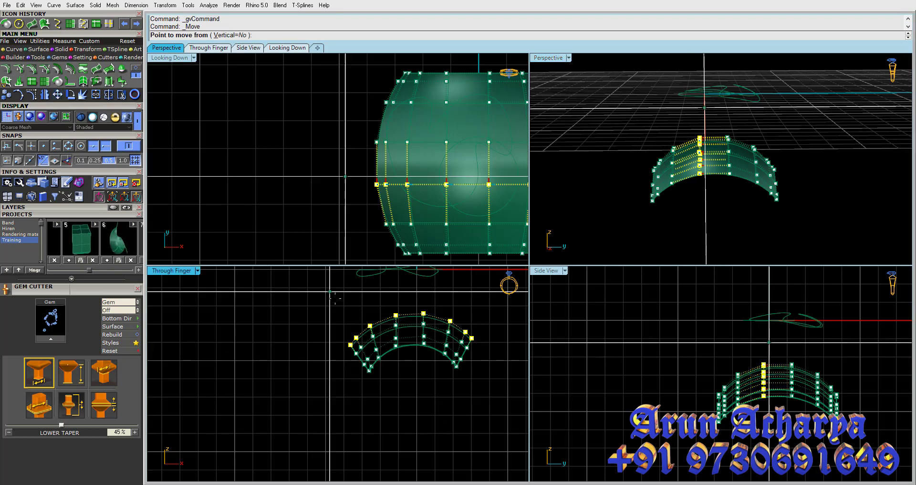
{"action": "scroll", "coordinate": [830, 382], "scroll_direction": "up", "scroll_amount": 3}
{"action": "left_click", "coordinate": [638, 316]}
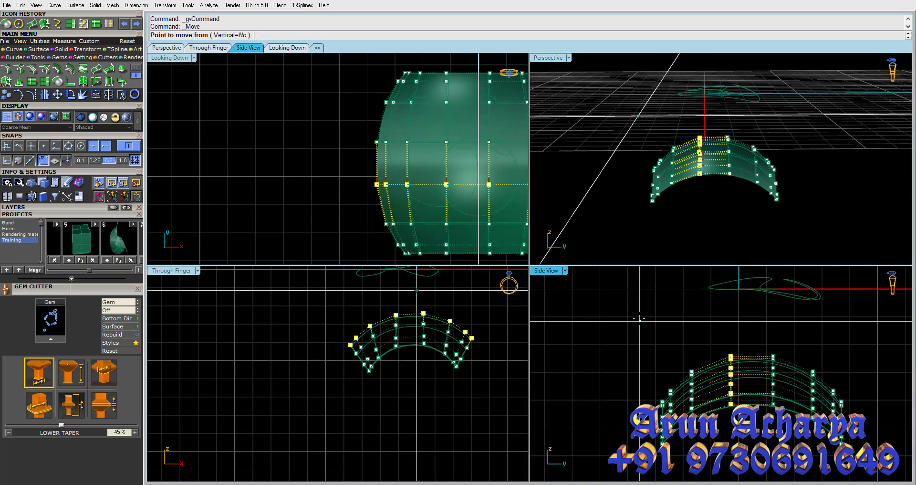
{"action": "left_click", "coordinate": [637, 361]}
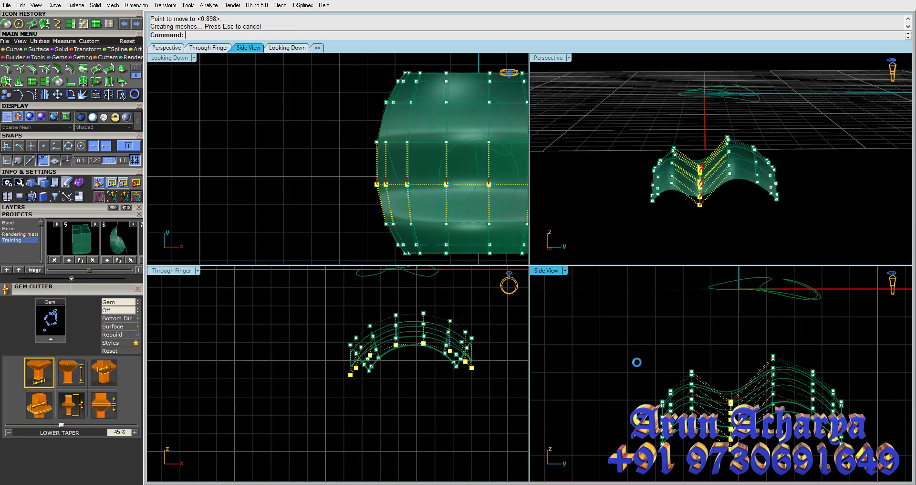
{"action": "double_click", "coordinate": [557, 69]}
{"action": "right_click_drag", "start_coordinate": [551, 71], "coordinate": [520, 181]}
{"action": "left_click", "coordinate": [500, 262]}
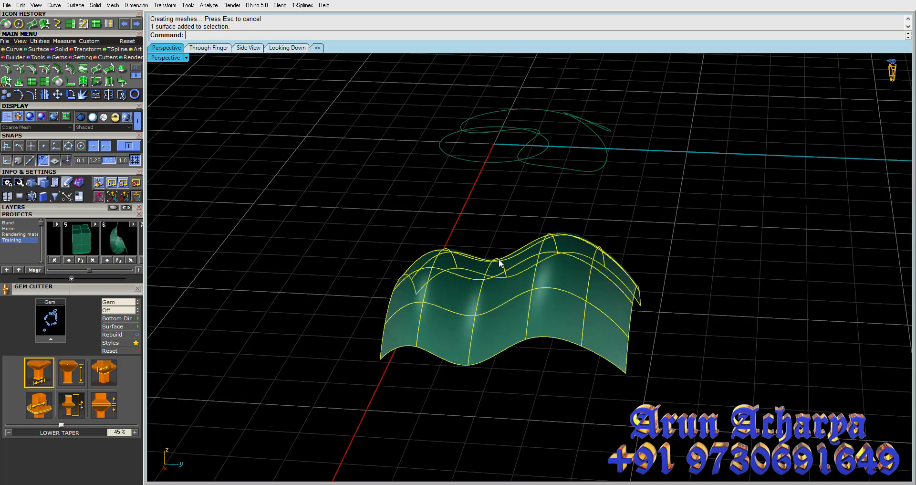
Step: Grow a short fin from the looped curve, using the wavy patch as the base surface
{"action": "left_click", "coordinate": [7, 24]}
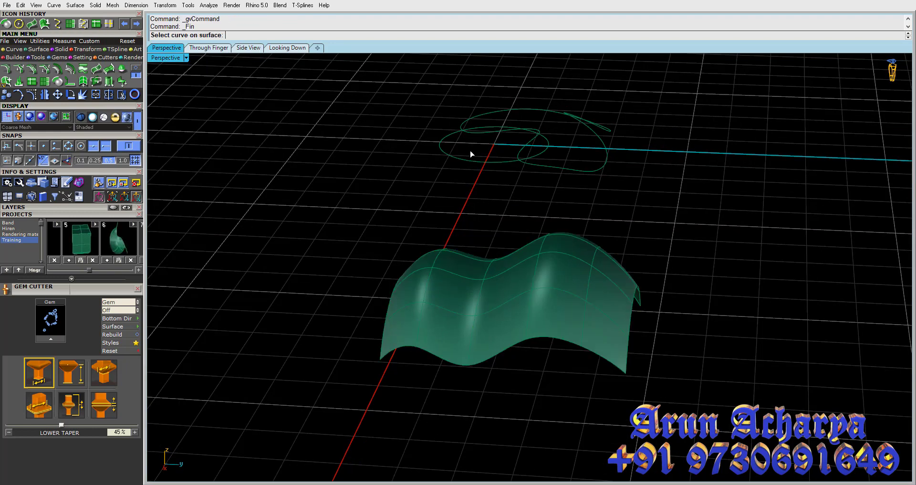
{"action": "left_click", "coordinate": [478, 165]}
{"action": "left_click", "coordinate": [508, 279]}
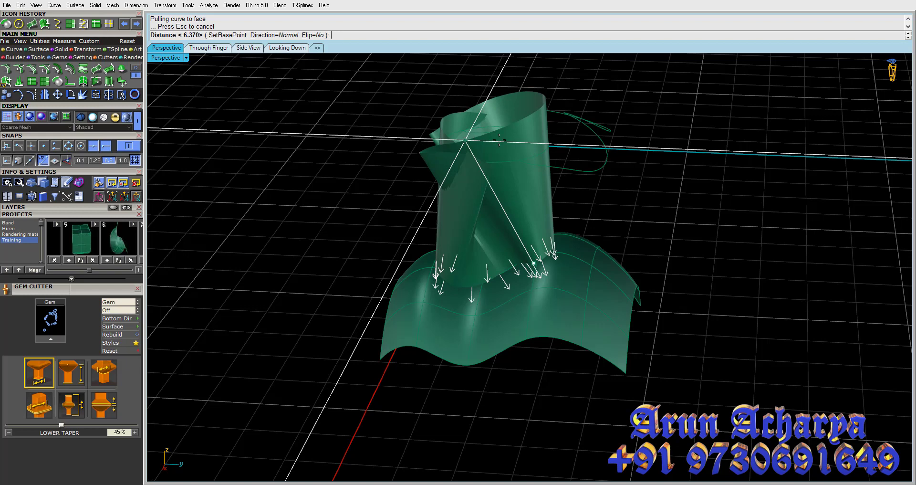
{"action": "mouse_move", "coordinate": [499, 140]}
{"action": "right_mouse_down"}
{"action": "mouse_move", "coordinate": [568, 230]}
{"action": "mouse_move", "coordinate": [534, 298]}
{"action": "mouse_move", "coordinate": [523, 210]}
{"action": "mouse_move", "coordinate": [520, 248]}
{"action": "right_mouse_up"}
{"action": "key", "text": "Return"}
{"action": "key", "text": "Return"}
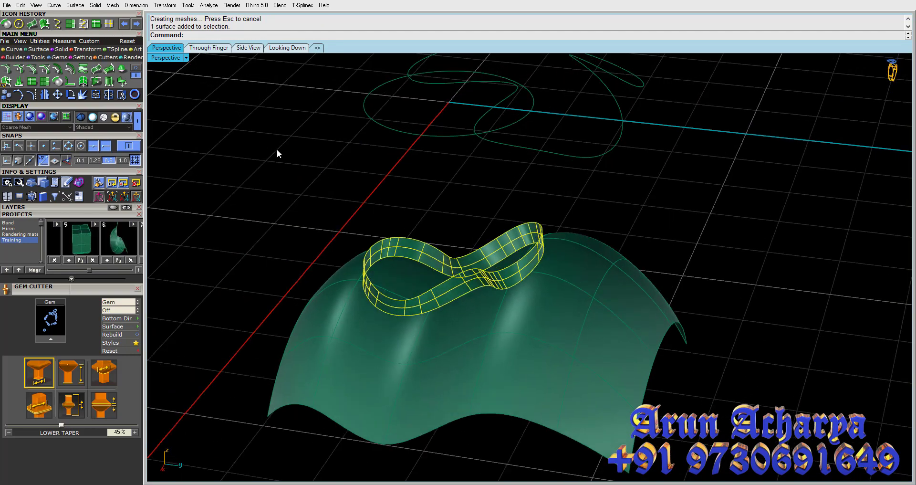
Step: Thicken the fin into a one-sided solid with OffsetSrf, redoing the first attempt
{"action": "left_click", "coordinate": [56, 71]}
{"action": "key", "text": "Return"}
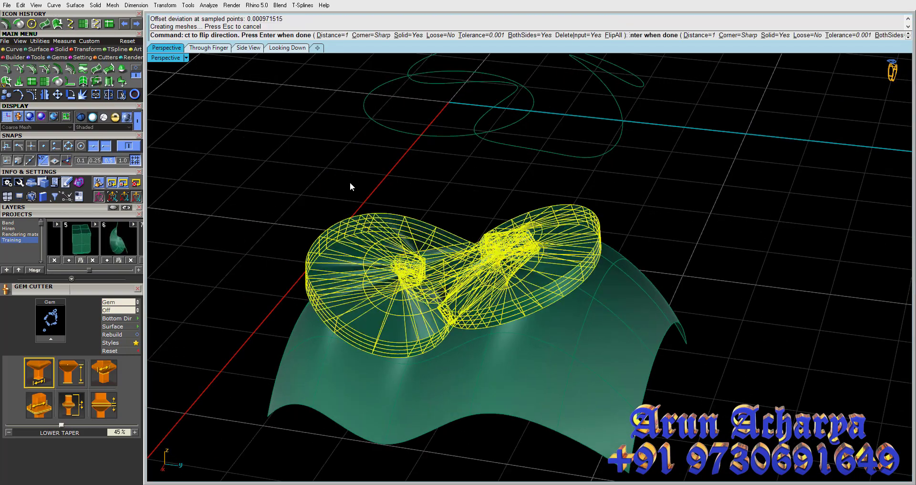
{"action": "key", "text": "ctrl+z"}
{"action": "key", "text": "Return"}
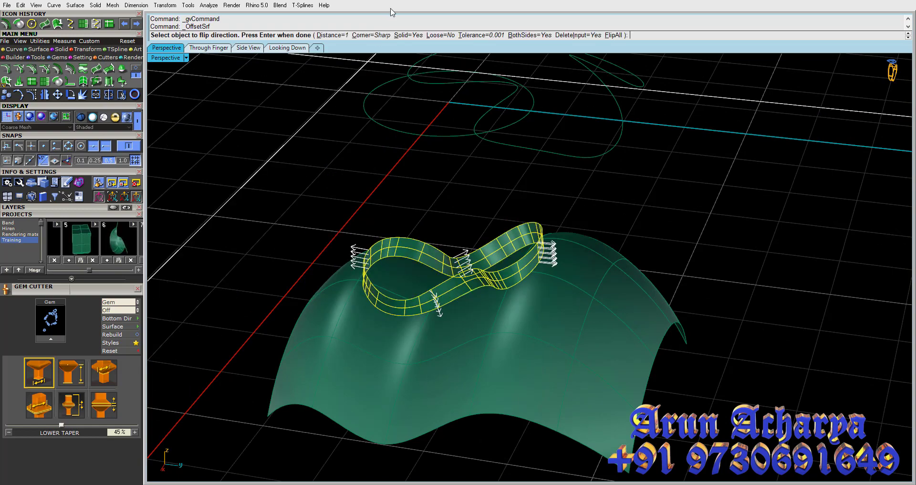
{"action": "left_click", "coordinate": [524, 36]}
{"action": "key", "text": "Return"}
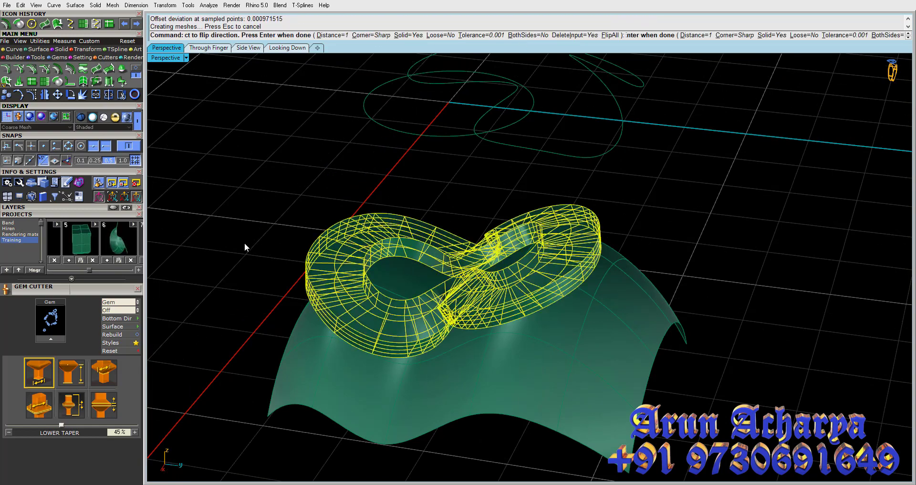
Step: Delete the offset solid and restore the wavy patch that was deleted with it
{"action": "scroll", "coordinate": [280, 266], "scroll_direction": "up", "scroll_amount": 5}
{"action": "right_click_drag", "start_coordinate": [269, 371], "coordinate": [262, 287]}
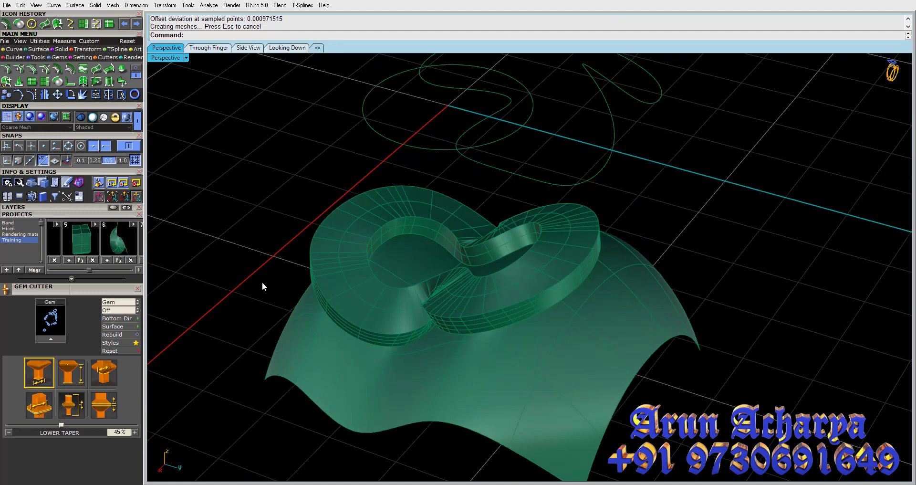
{"action": "left_click", "coordinate": [340, 270]}
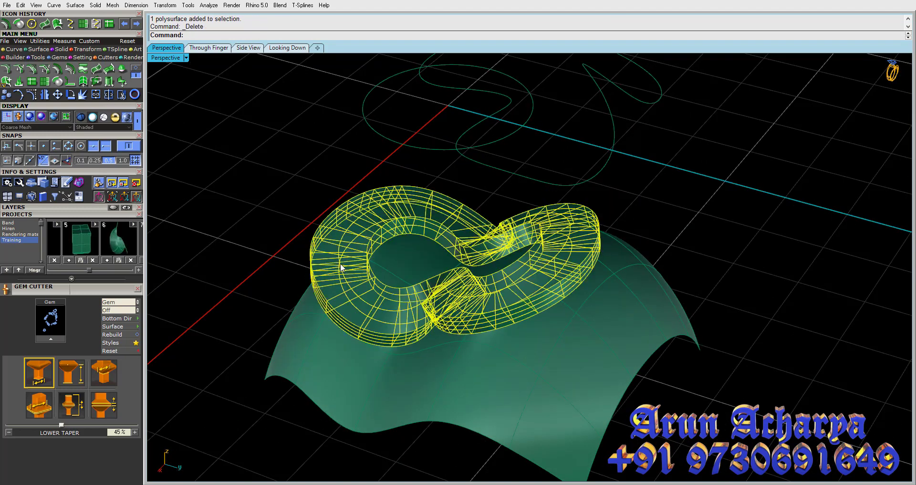
{"action": "key", "text": "Delete"}
{"action": "left_click", "coordinate": [346, 264]}
{"action": "key", "text": "Delete"}
{"action": "key", "text": "ctrl+z"}
Step: Select and delete the two floating guide curves
{"action": "scroll", "coordinate": [417, 280], "scroll_direction": "down", "scroll_amount": 5}
{"action": "right_click_drag", "start_coordinate": [416, 279], "coordinate": [561, 218]}
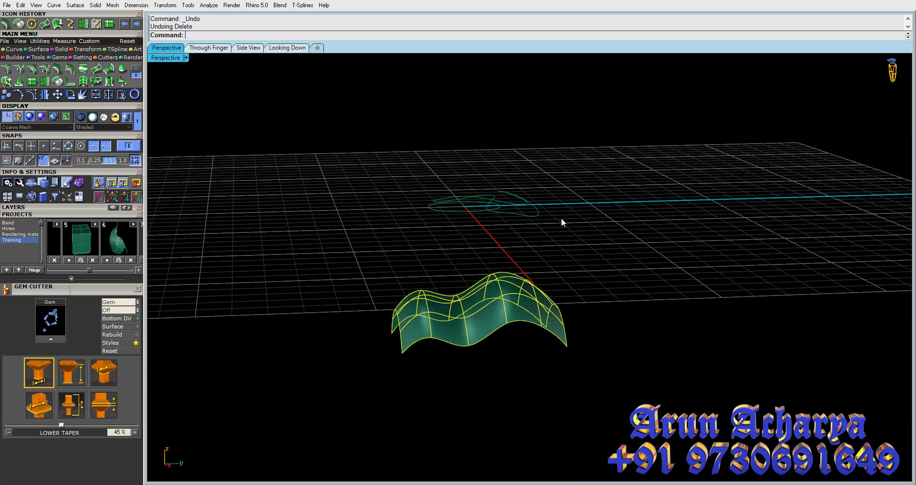
{"action": "left_click_drag", "start_coordinate": [561, 217], "coordinate": [365, 164]}
{"action": "key", "text": "Delete"}
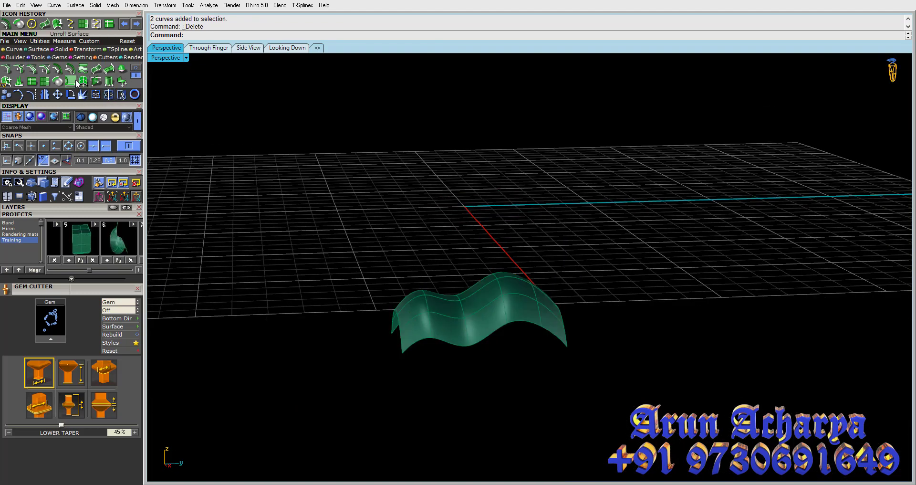
Step: Try UnrollSrf on the wavy patch, which fails because it is doubly curved
{"action": "left_click", "coordinate": [74, 83]}
{"action": "mouse_move", "coordinate": [330, 155]}
{"action": "right_mouse_down"}
{"action": "mouse_move", "coordinate": [359, 267]}
{"action": "mouse_move", "coordinate": [348, 229]}
{"action": "mouse_move", "coordinate": [363, 234]}
{"action": "right_mouse_up"}
{"action": "left_click", "coordinate": [447, 296]}
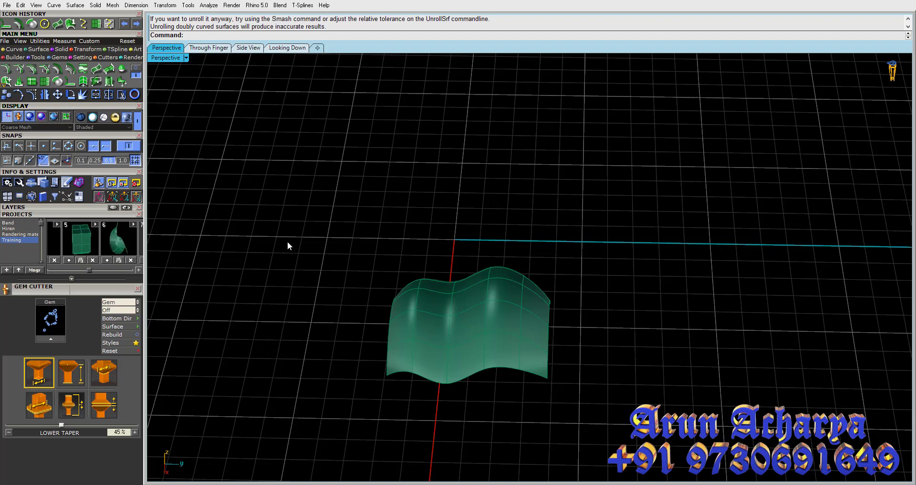
Step: Switch to the Solid tools and select the wavy patch, viewing it from above and a low angle
{"action": "left_click", "coordinate": [61, 49]}
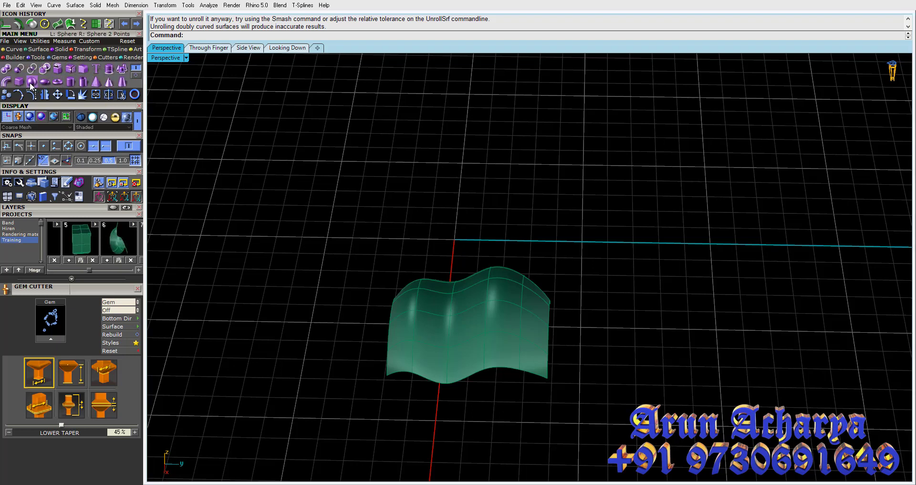
{"action": "mouse_move", "coordinate": [486, 295]}
{"action": "right_mouse_down"}
{"action": "mouse_move", "coordinate": [485, 352]}
{"action": "mouse_move", "coordinate": [479, 296]}
{"action": "mouse_move", "coordinate": [559, 257]}
{"action": "mouse_move", "coordinate": [518, 321]}
{"action": "mouse_move", "coordinate": [503, 366]}
{"action": "right_mouse_up"}
{"action": "left_click", "coordinate": [475, 307]}
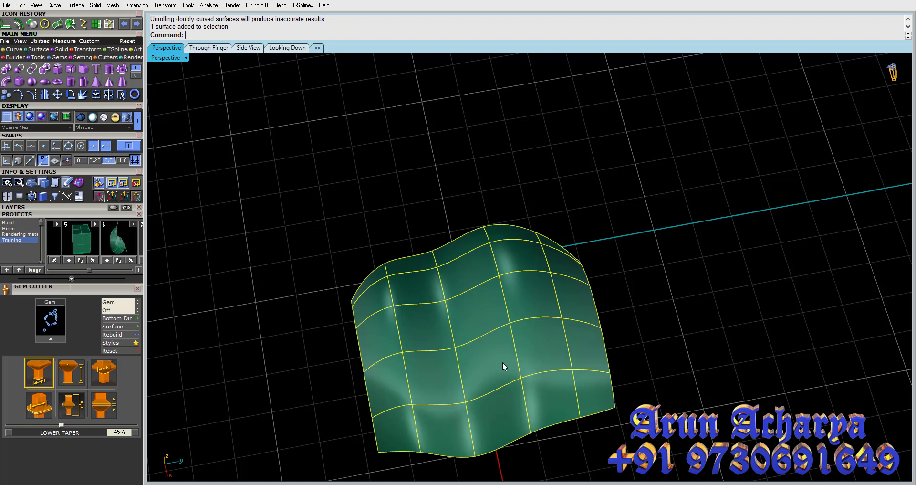
{"action": "mouse_move", "coordinate": [511, 363]}
{"action": "right_mouse_down"}
{"action": "mouse_move", "coordinate": [485, 258]}
{"action": "mouse_move", "coordinate": [416, 217]}
{"action": "right_mouse_up"}
{"action": "left_click", "coordinate": [486, 255]}
{"action": "left_click", "coordinate": [416, 216]}
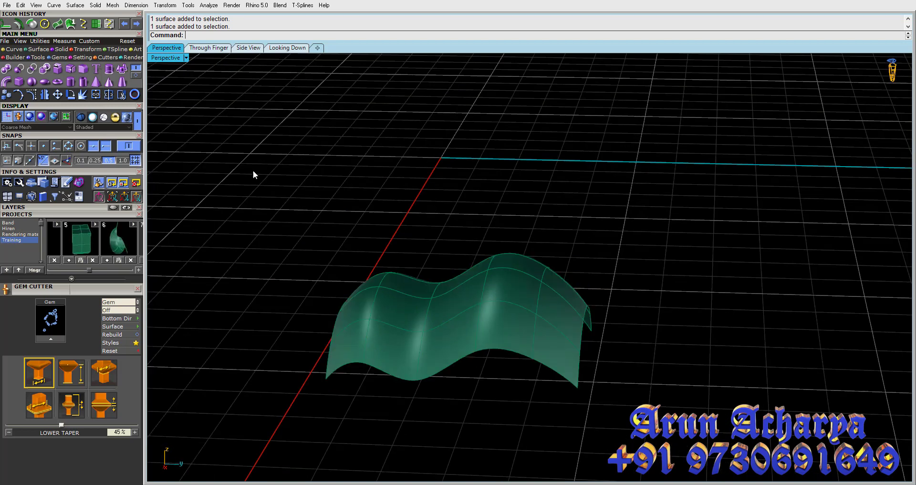
Step: Draw an upright cylinder standing on the wavy patch
{"action": "left_click", "coordinate": [77, 82]}
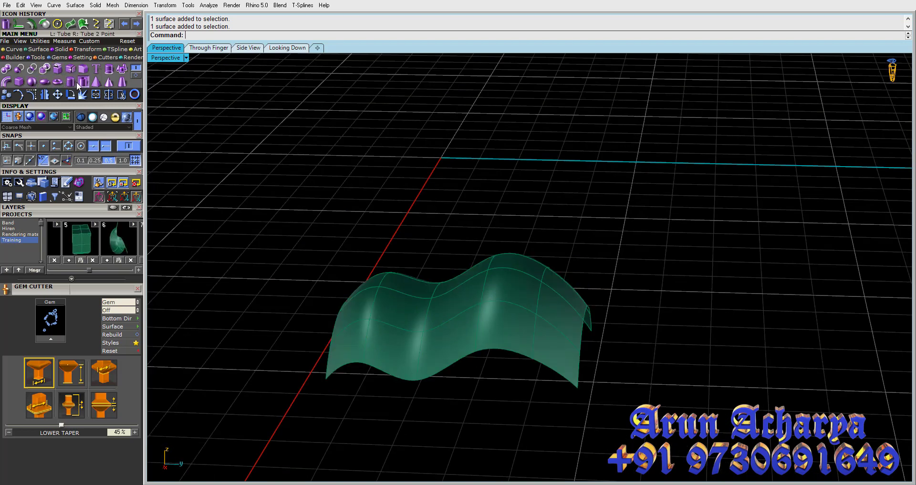
{"action": "left_click", "coordinate": [70, 81]}
{"action": "left_click", "coordinate": [360, 170]}
{"action": "left_click", "coordinate": [429, 170]}
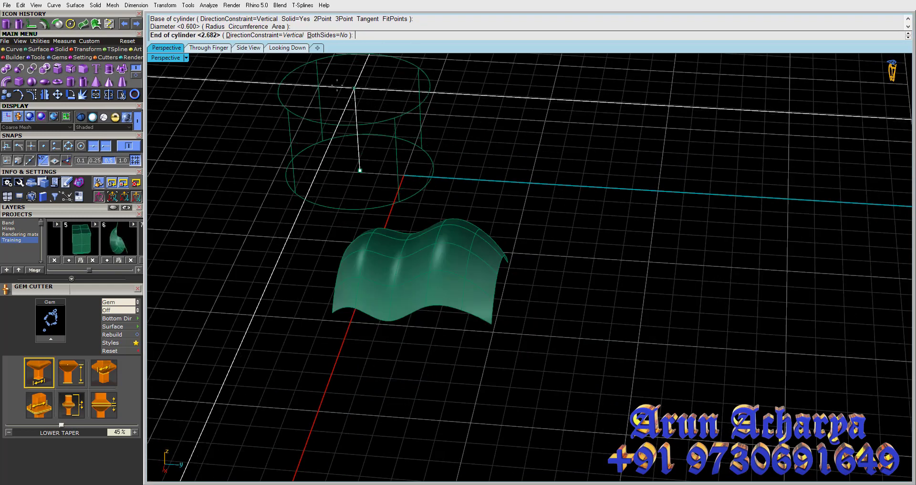
{"action": "left_click", "coordinate": [338, 85]}
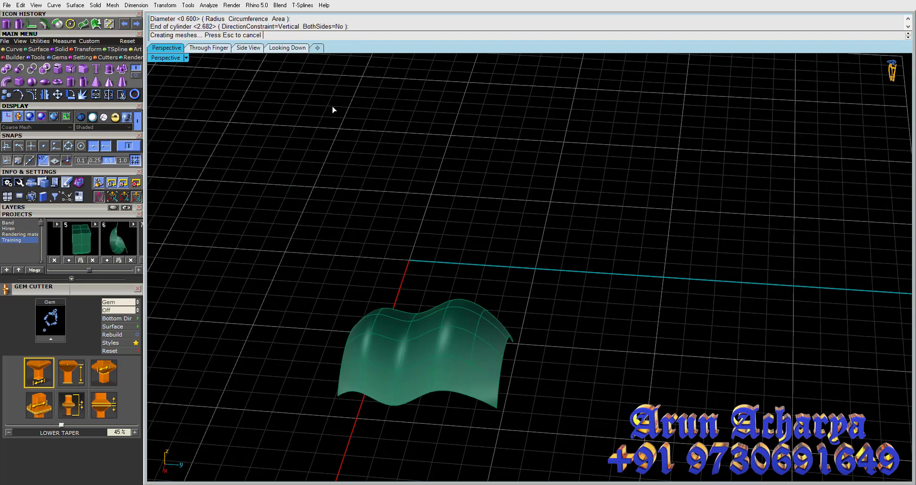
Step: Explode the cylinder and delete a cap, leaving an open tube selected
{"action": "left_click", "coordinate": [87, 99]}
{"action": "left_click", "coordinate": [335, 195], "text": "ctrl"}
{"action": "key", "text": "Delete"}
{"action": "left_click", "coordinate": [339, 190]}
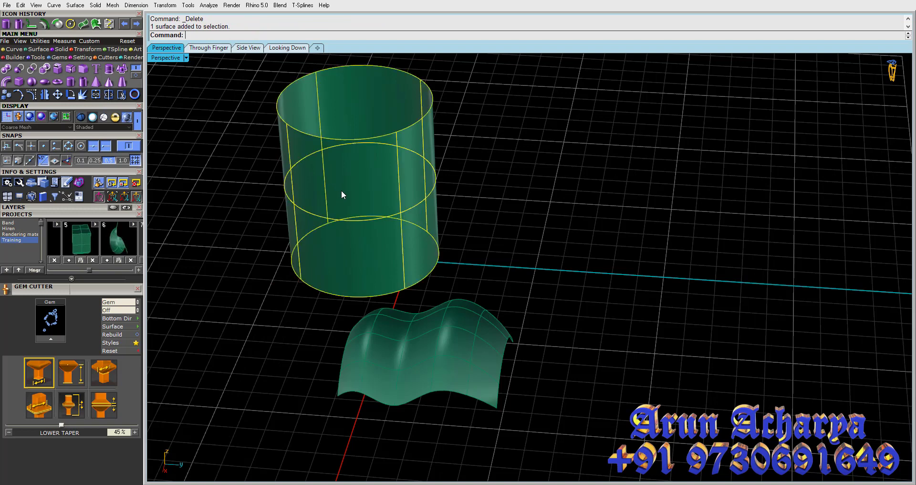
{"action": "mouse_move", "coordinate": [342, 194]}
{"action": "right_mouse_down"}
{"action": "mouse_move", "coordinate": [392, 231]}
{"action": "mouse_move", "coordinate": [396, 211]}
{"action": "right_mouse_up"}
{"action": "key", "text": "Escape"}
{"action": "left_click", "coordinate": [396, 211]}
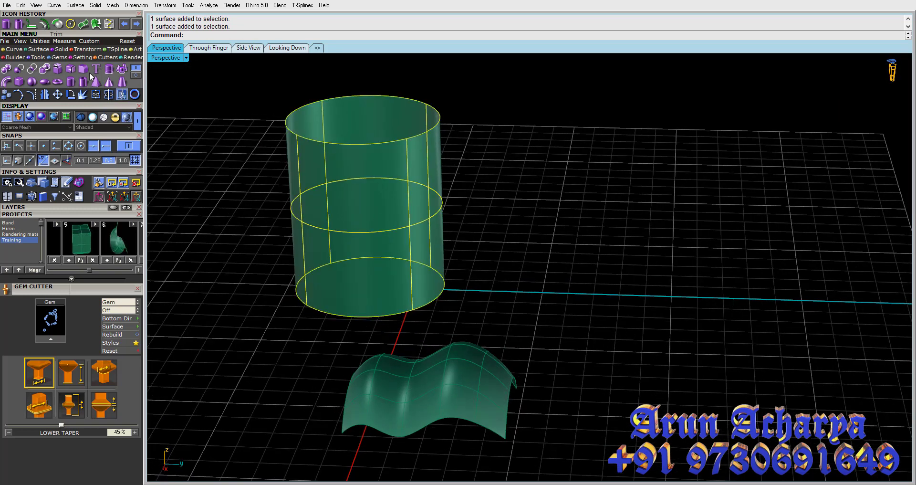
Step: Unroll the open tube into a flat surface with UnrollSrf
{"action": "left_click", "coordinate": [71, 69]}
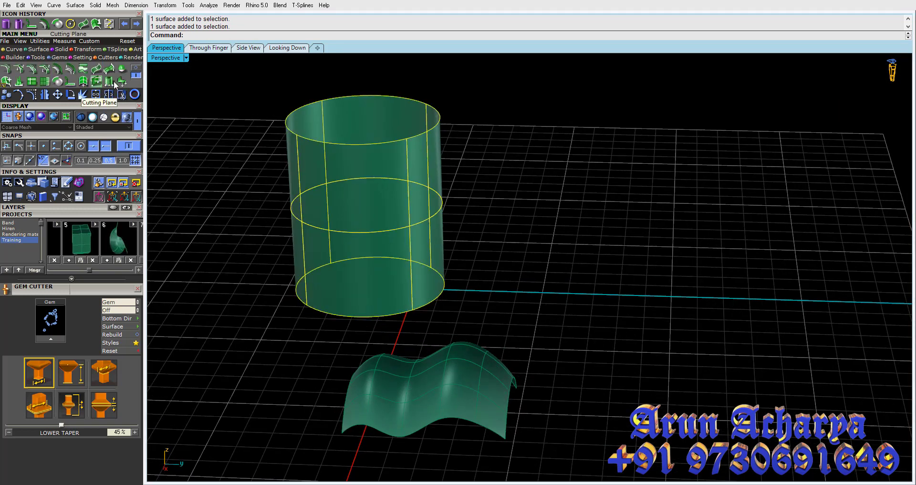
{"action": "left_click", "coordinate": [74, 86]}
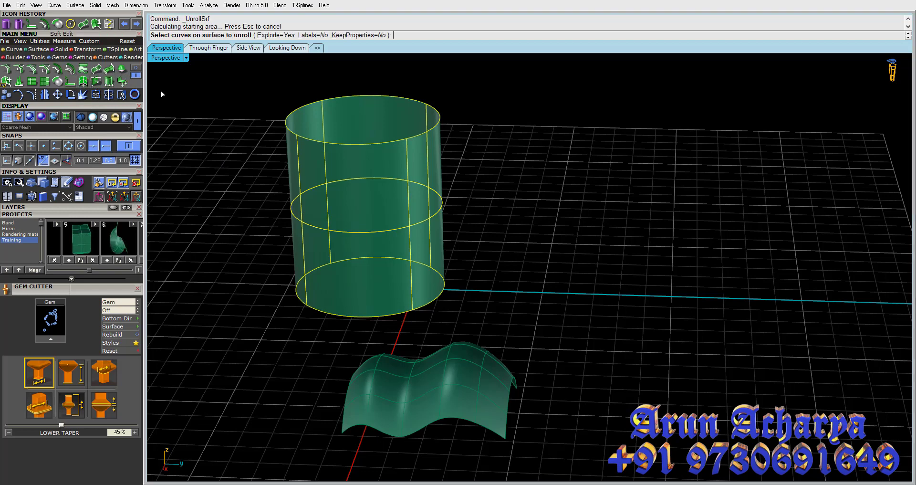
{"action": "mouse_move", "coordinate": [358, 139]}
{"action": "right_mouse_down"}
{"action": "mouse_move", "coordinate": [354, 172]}
{"action": "mouse_move", "coordinate": [311, 172]}
{"action": "right_mouse_up"}
{"action": "scroll", "coordinate": [342, 180], "scroll_direction": "up", "scroll_amount": 2}
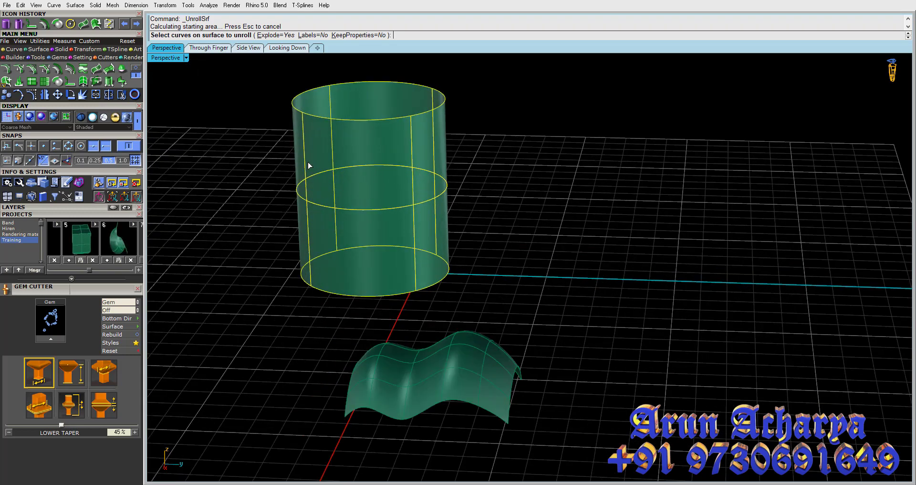
{"action": "key", "text": "Return"}
{"action": "mouse_move", "coordinate": [442, 205]}
{"action": "right_mouse_down"}
{"action": "mouse_move", "coordinate": [552, 318]}
{"action": "mouse_move", "coordinate": [678, 354]}
{"action": "right_mouse_up"}
{"action": "right_click_drag", "start_coordinate": [738, 366], "coordinate": [648, 347], "text": "shift"}
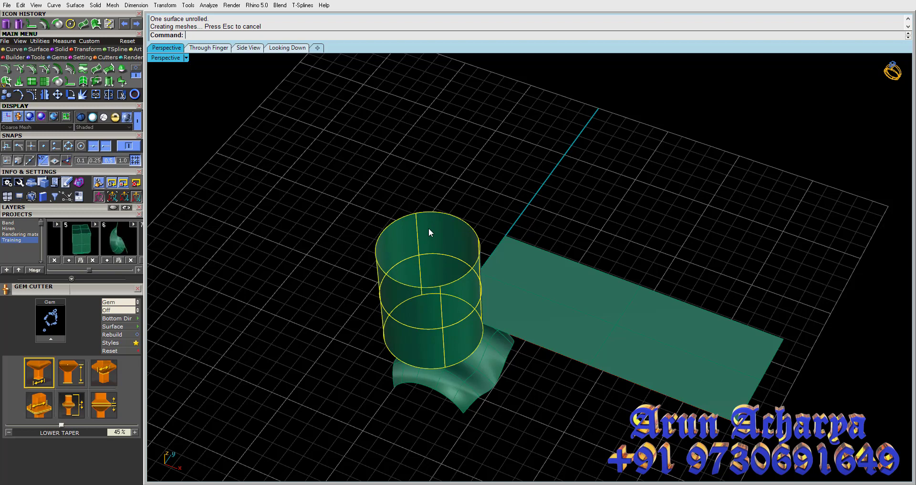
Step: Undo the flat unroll and select the standing cylinder
{"action": "key", "text": "ctrl+z"}
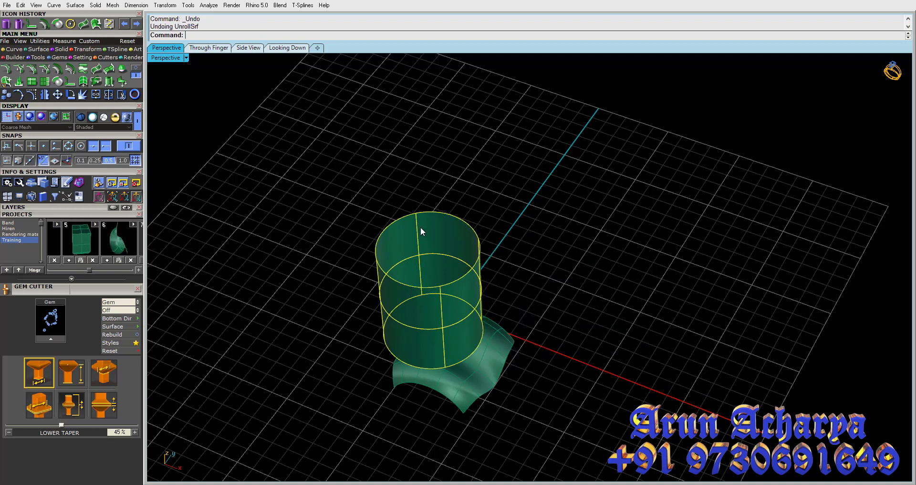
{"action": "right_click_drag", "start_coordinate": [420, 228], "coordinate": [429, 175]}
{"action": "key", "text": "Escape"}
{"action": "left_click", "coordinate": [431, 209]}
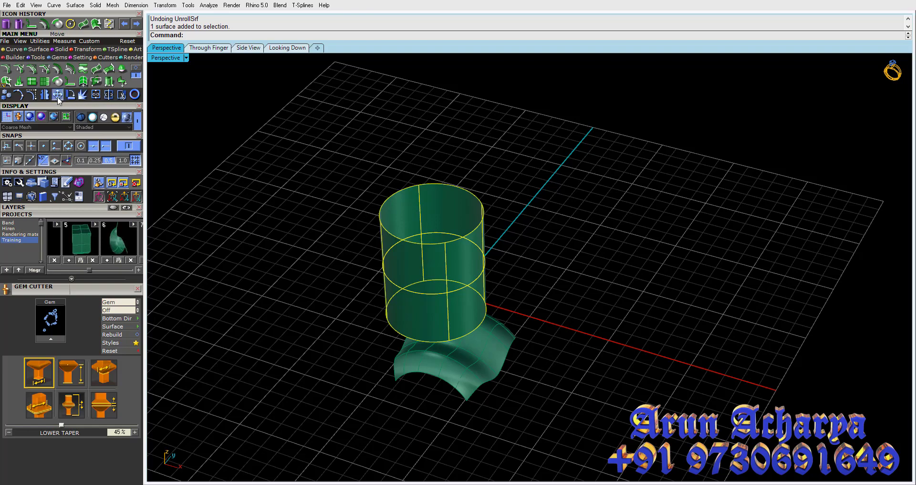
Step: Move the cylinder off to the left, then delete it
{"action": "left_click", "coordinate": [274, 206]}
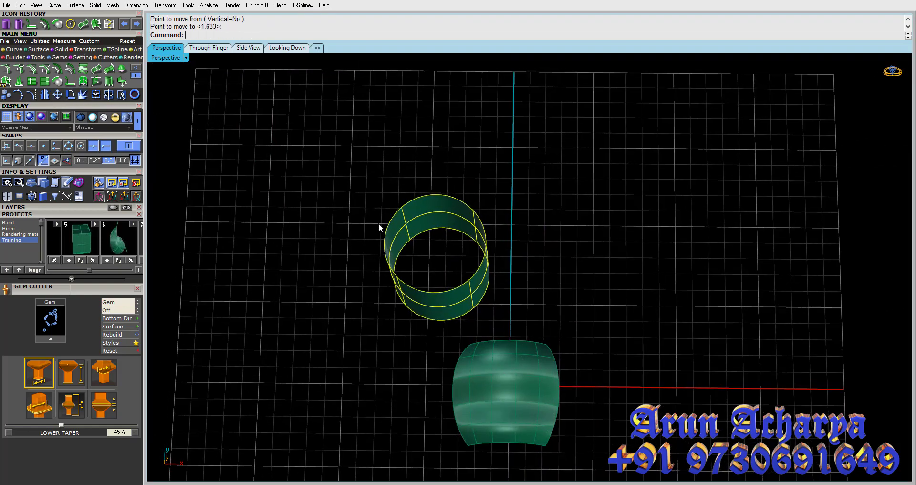
{"action": "right_click_drag", "start_coordinate": [379, 222], "coordinate": [383, 231], "text": "shift"}
{"action": "key", "text": "Escape"}
{"action": "mouse_move", "coordinate": [582, 239]}
{"action": "right_mouse_down"}
{"action": "mouse_move", "coordinate": [541, 172]}
{"action": "mouse_move", "coordinate": [469, 207]}
{"action": "right_mouse_up"}
{"action": "key", "text": "Escape"}
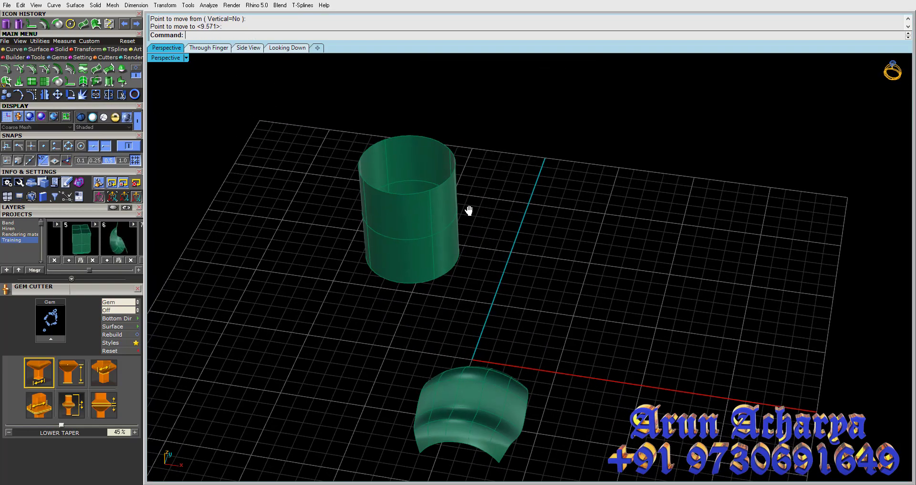
{"action": "left_click", "coordinate": [445, 211]}
{"action": "key", "text": "Delete"}
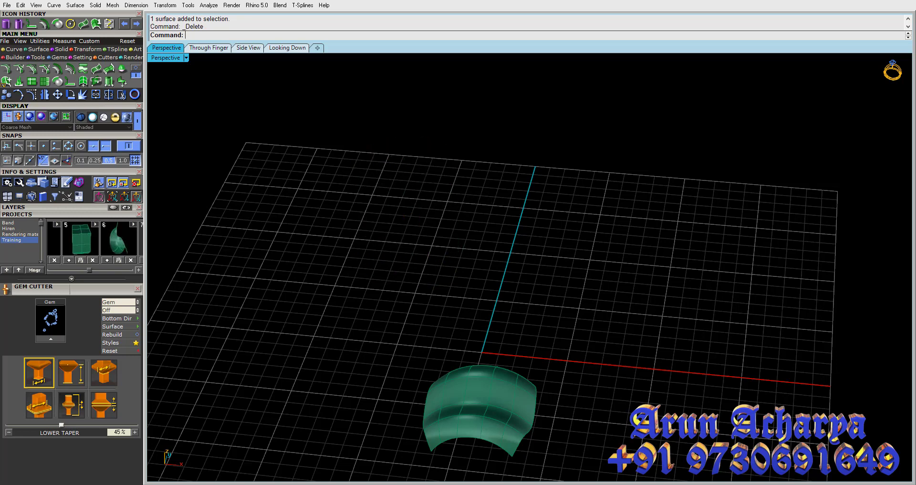
Step: Draw a new capped cylinder on the wavy patch
{"action": "left_click", "coordinate": [44, 81]}
{"action": "left_click", "coordinate": [352, 221]}
{"action": "left_click", "coordinate": [412, 220]}
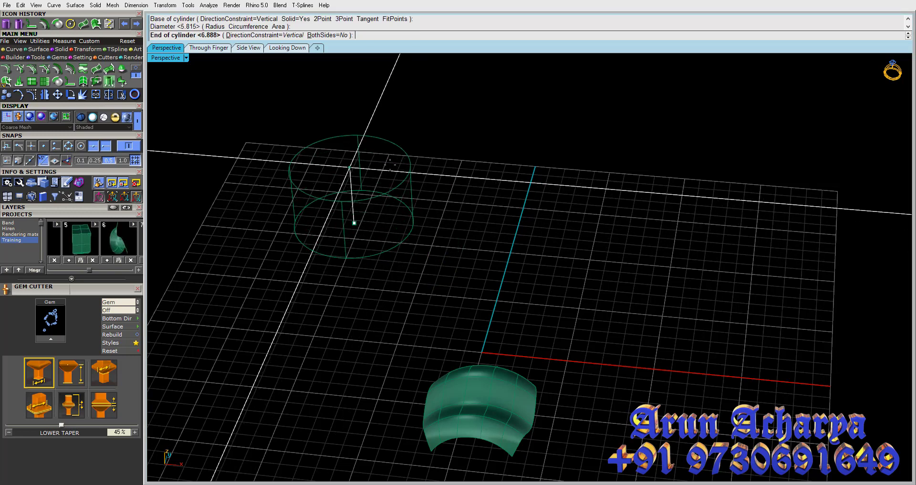
{"action": "left_click", "coordinate": [391, 182]}
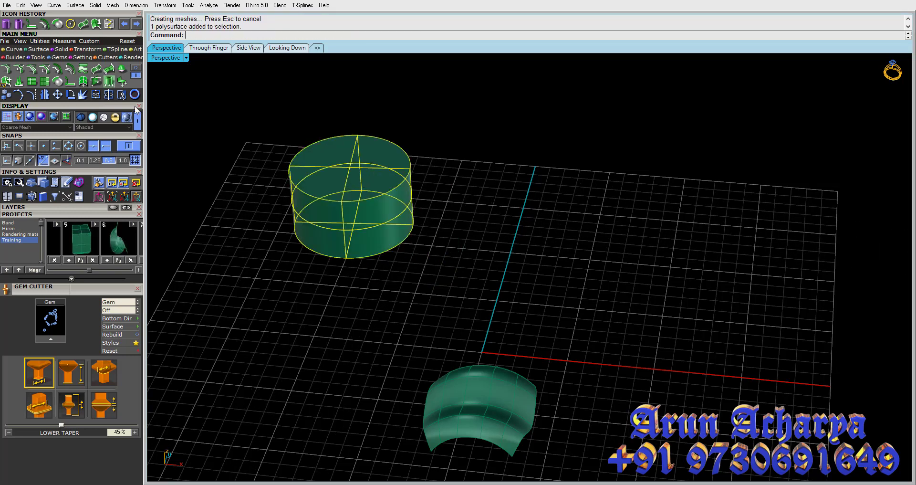
Step: Unroll the new cylinder into a flat strip and two discs
{"action": "left_click", "coordinate": [70, 82]}
{"action": "key", "text": "Return"}
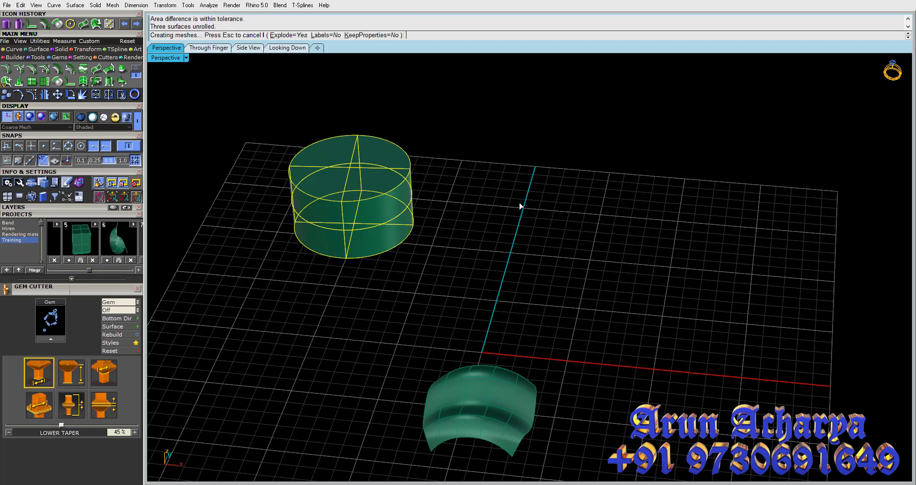
{"action": "key", "text": "Return"}
{"action": "scroll", "coordinate": [564, 207], "scroll_direction": "down", "scroll_amount": 5}
{"action": "mouse_move", "coordinate": [567, 208]}
{"action": "right_mouse_down"}
{"action": "mouse_move", "coordinate": [678, 271]}
{"action": "mouse_move", "coordinate": [593, 227]}
{"action": "mouse_move", "coordinate": [593, 236]}
{"action": "right_mouse_up"}
{"action": "scroll", "coordinate": [678, 272], "scroll_direction": "up", "scroll_amount": 5}
Step: Select the two unrolled discs, then undo back to the bare wavy patch
{"action": "left_click", "coordinate": [748, 279]}
{"action": "left_click", "coordinate": [688, 274]}
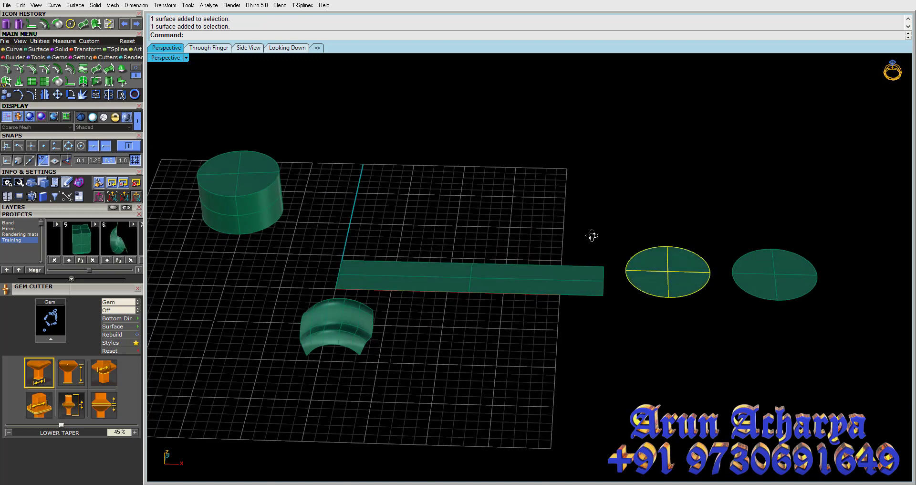
{"action": "key", "text": "ctrl+z"}
{"action": "key", "text": "ctrl+z"}
{"action": "left_click", "coordinate": [353, 315]}
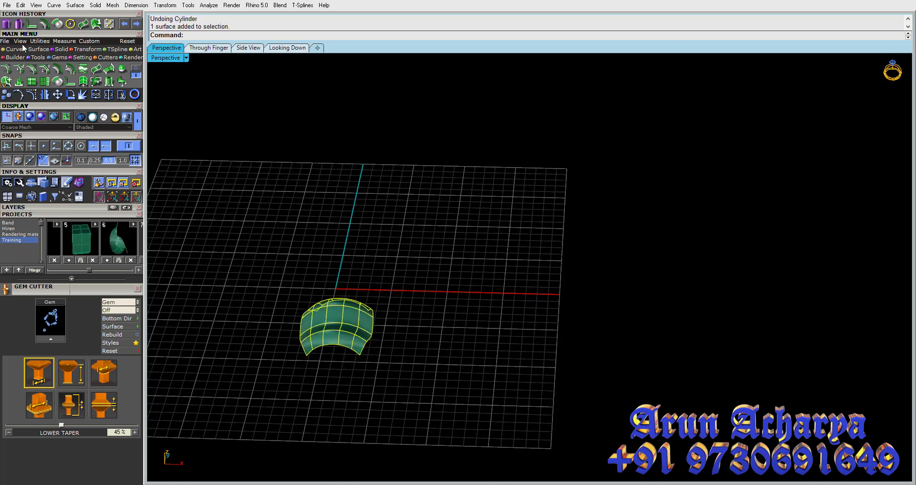
{"action": "left_click", "coordinate": [61, 49]}
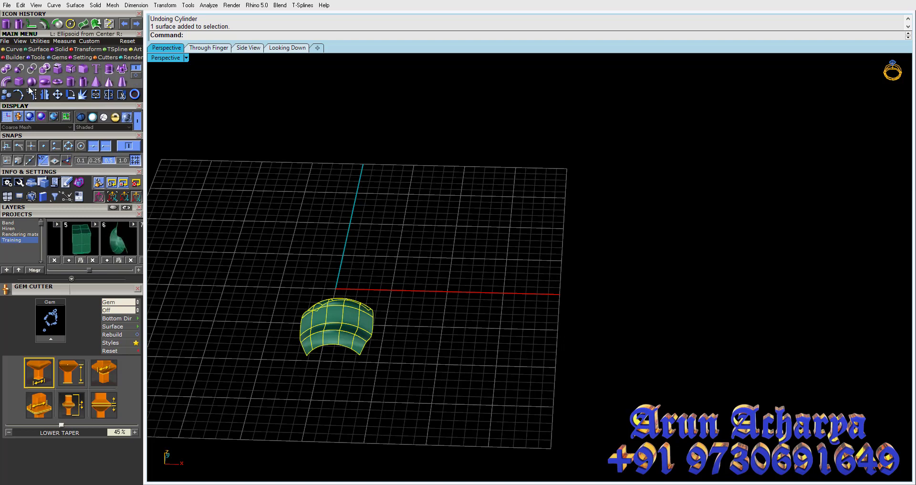
{"action": "left_click", "coordinate": [19, 81]}
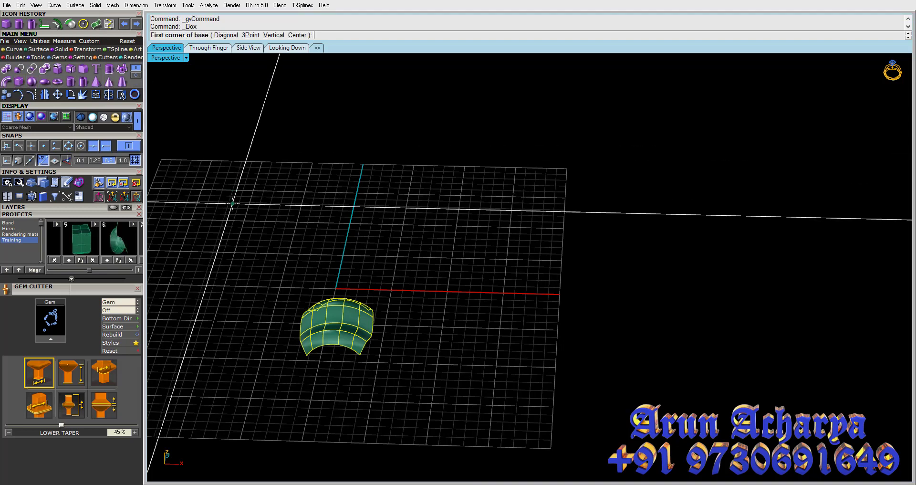
{"action": "left_click", "coordinate": [88, 235]}
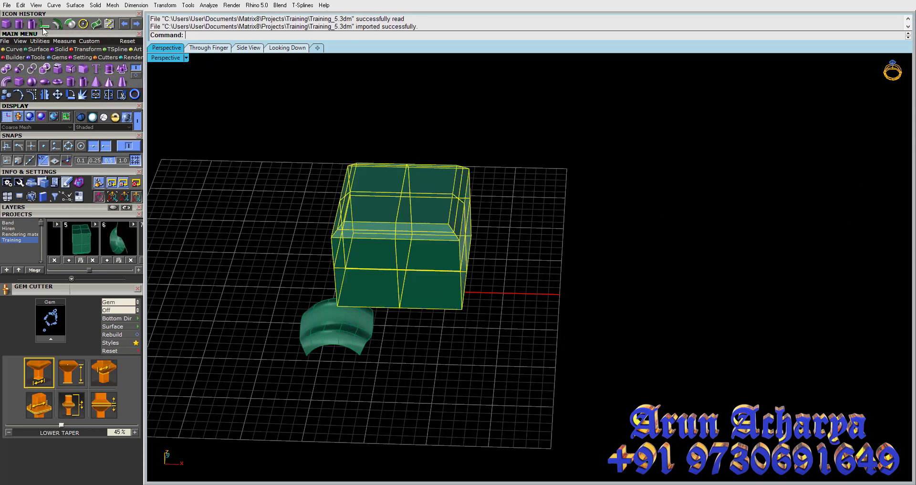
{"action": "left_click", "coordinate": [110, 82]}
{"action": "scroll", "coordinate": [580, 239], "scroll_direction": "down", "scroll_amount": 3}
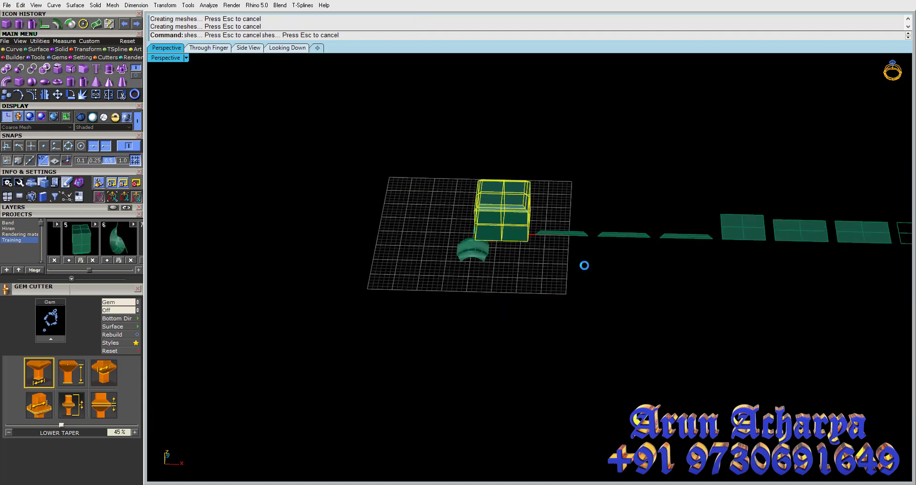
{"action": "mouse_move", "coordinate": [583, 264]}
{"action": "right_mouse_down"}
{"action": "mouse_move", "coordinate": [671, 287]}
{"action": "mouse_move", "coordinate": [442, 292]}
{"action": "right_mouse_up"}
{"action": "left_click", "coordinate": [316, 271]}
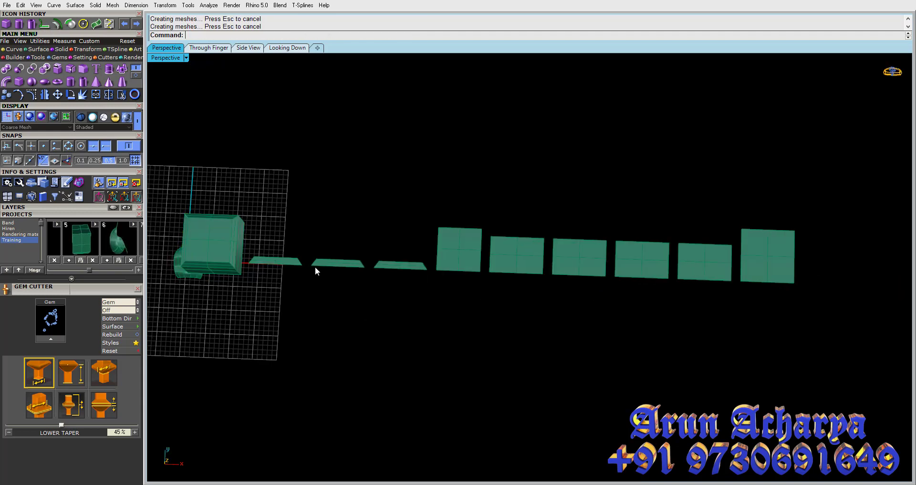
{"action": "left_click", "coordinate": [214, 235]}
{"action": "left_click_drag", "start_coordinate": [214, 235], "coordinate": [332, 178]}
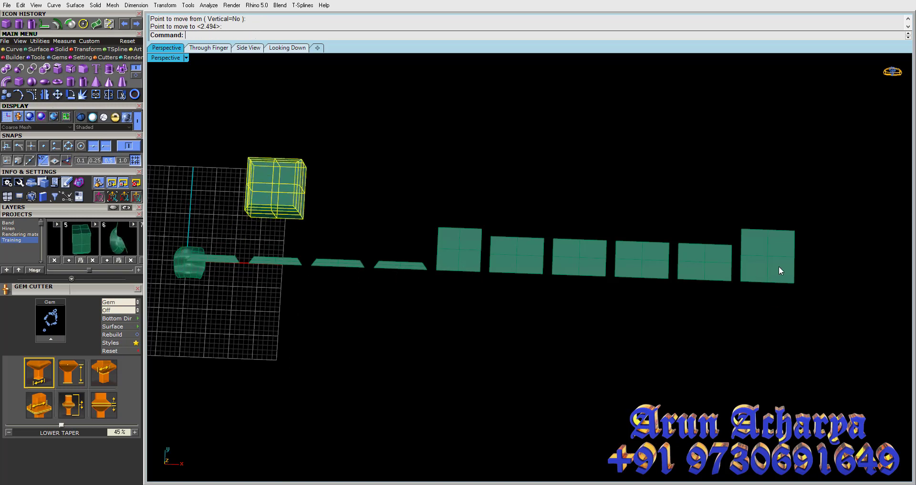
{"action": "right_click_drag", "start_coordinate": [783, 322], "coordinate": [764, 248]}
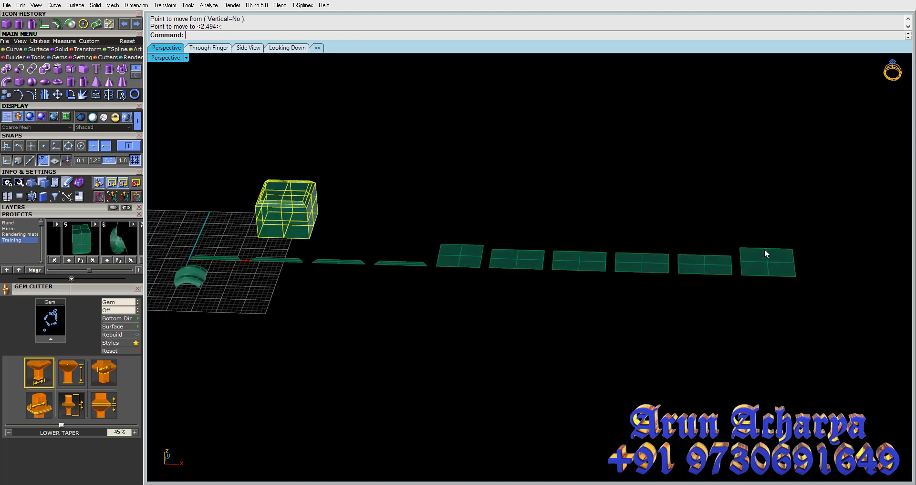
{"action": "key", "text": "ctrl+z"}
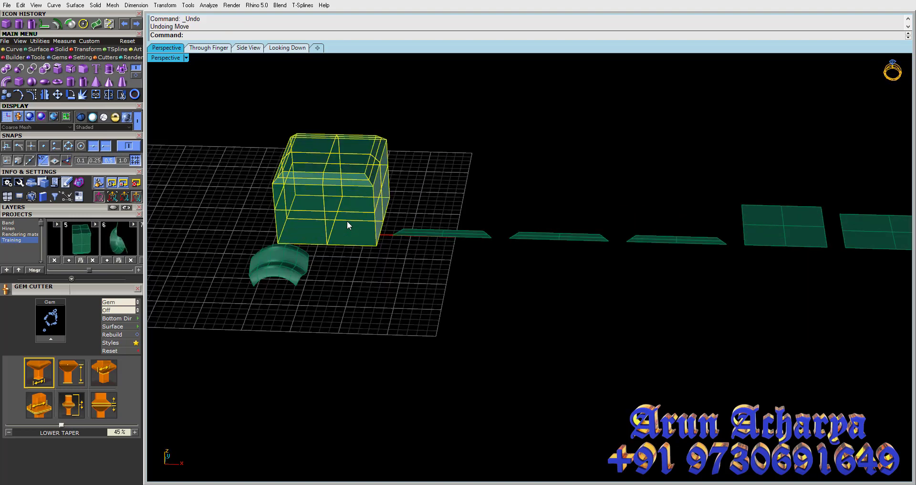
{"action": "key", "text": "ctrl+z"}
{"action": "right_click_drag", "start_coordinate": [347, 224], "coordinate": [431, 260], "text": "shift"}
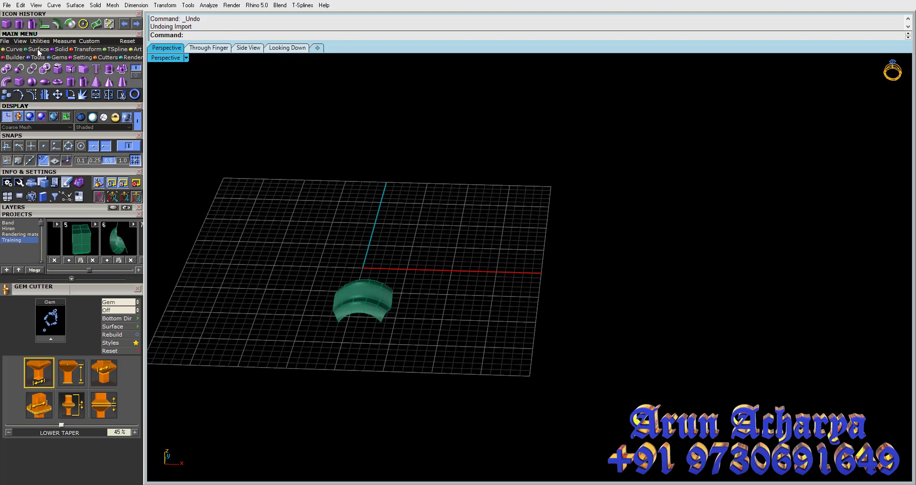
{"action": "left_click", "coordinate": [37, 50]}
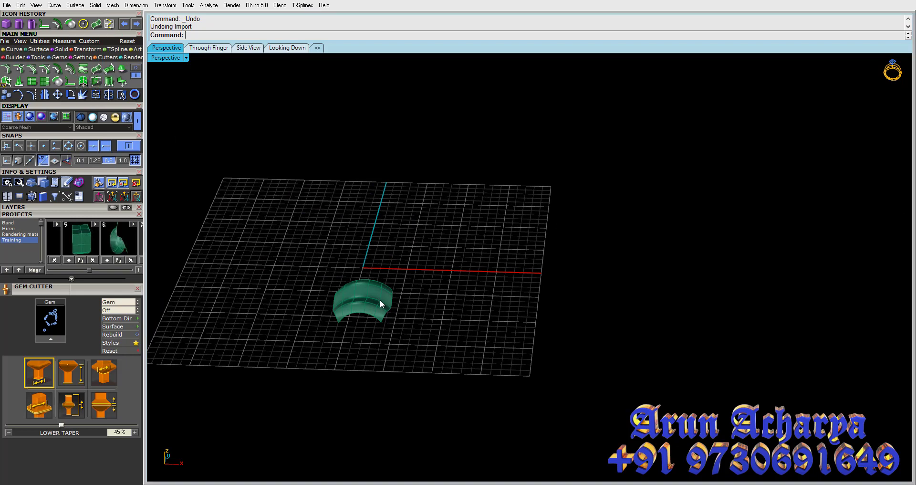
{"action": "left_click", "coordinate": [380, 299]}
Step: Start SoftEditSrf on the wavy patch and pull one spot down into a deep groove
{"action": "left_click", "coordinate": [87, 84]}
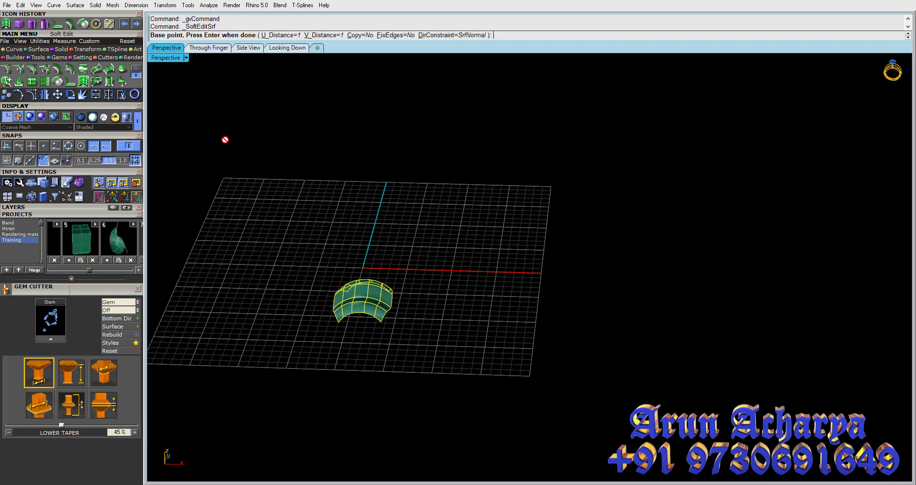
{"action": "scroll", "coordinate": [335, 215], "scroll_direction": "up", "scroll_amount": 5}
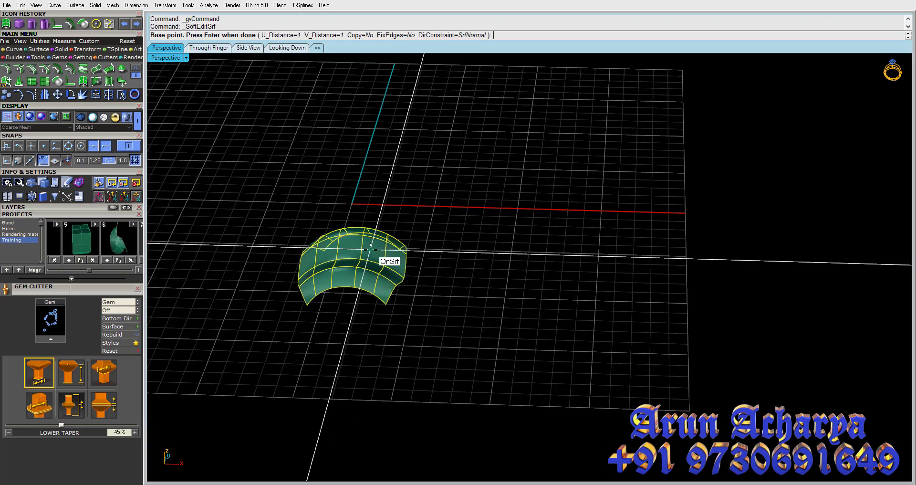
{"action": "right_click_drag", "start_coordinate": [371, 249], "coordinate": [354, 301]}
{"action": "scroll", "coordinate": [354, 300], "scroll_direction": "up", "scroll_amount": 5}
{"action": "scroll", "coordinate": [548, 266], "scroll_direction": "down", "scroll_amount": 5}
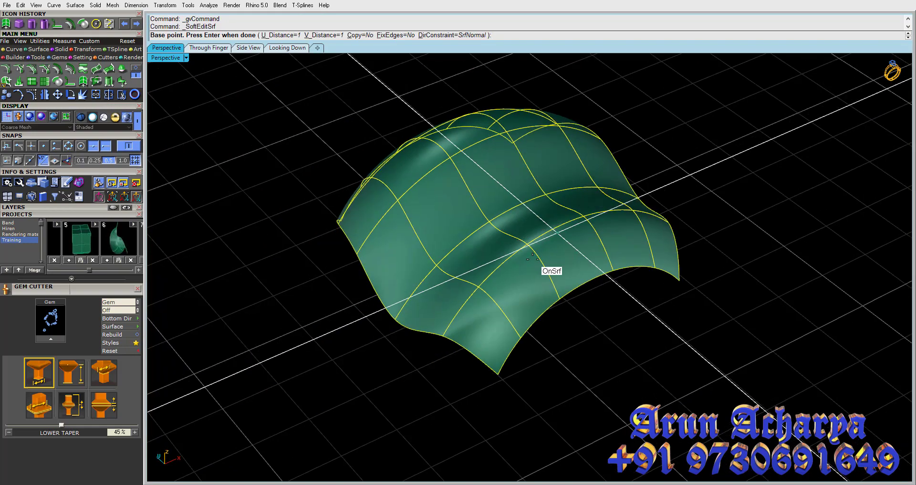
{"action": "right_click_drag", "start_coordinate": [497, 258], "coordinate": [542, 323]}
{"action": "scroll", "coordinate": [513, 260], "scroll_direction": "up", "scroll_amount": 3}
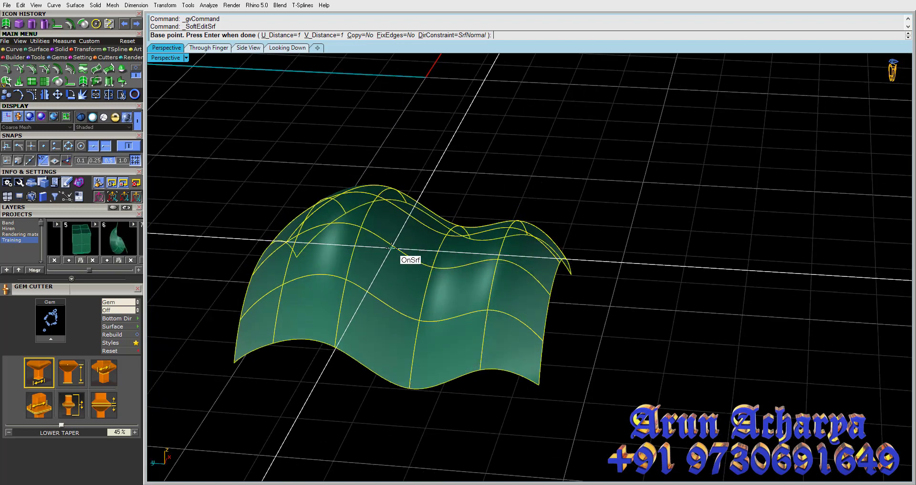
{"action": "left_click", "coordinate": [381, 229]}
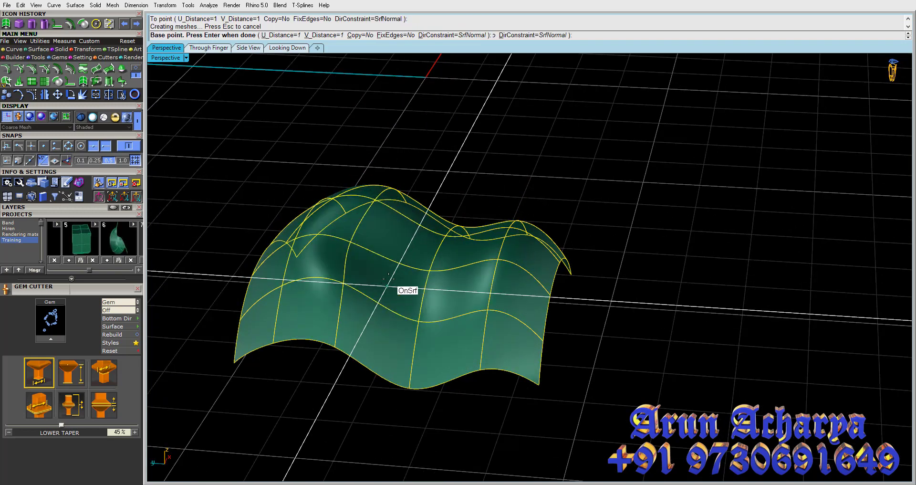
{"action": "left_click", "coordinate": [466, 331]}
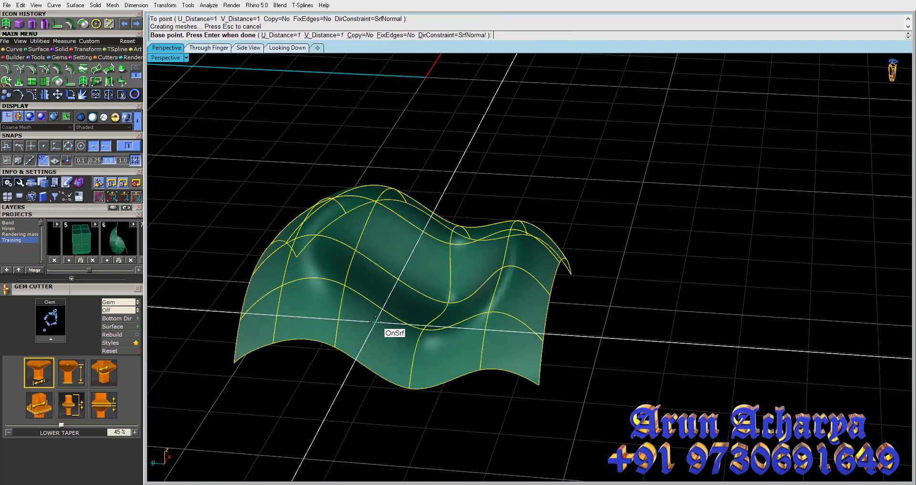
Step: Pull three more spots on the patch to raise peaks and reshape it
{"action": "mouse_move", "coordinate": [471, 206]}
{"action": "right_mouse_down"}
{"action": "mouse_move", "coordinate": [444, 294]}
{"action": "mouse_move", "coordinate": [410, 196]}
{"action": "mouse_move", "coordinate": [348, 139]}
{"action": "mouse_move", "coordinate": [364, 122]}
{"action": "mouse_move", "coordinate": [414, 275]}
{"action": "mouse_move", "coordinate": [460, 153]}
{"action": "mouse_move", "coordinate": [439, 180]}
{"action": "mouse_move", "coordinate": [426, 241]}
{"action": "mouse_move", "coordinate": [403, 248]}
{"action": "mouse_move", "coordinate": [387, 183]}
{"action": "mouse_move", "coordinate": [370, 205]}
{"action": "mouse_move", "coordinate": [368, 159]}
{"action": "mouse_move", "coordinate": [358, 234]}
{"action": "mouse_move", "coordinate": [327, 229]}
{"action": "mouse_move", "coordinate": [340, 215]}
{"action": "right_mouse_up"}
{"action": "left_click", "coordinate": [442, 231]}
{"action": "left_click", "coordinate": [381, 168]}
{"action": "left_click", "coordinate": [354, 181]}
{"action": "left_click", "coordinate": [358, 234]}
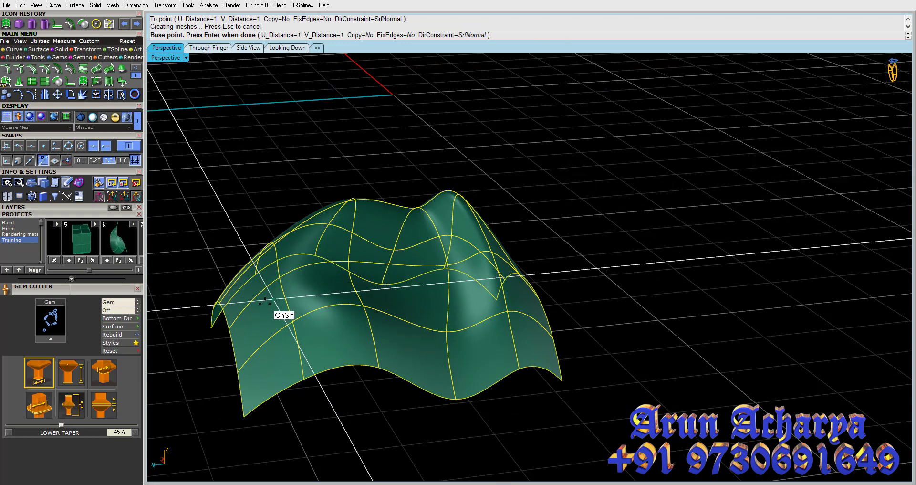
{"action": "right_click_drag", "start_coordinate": [257, 253], "coordinate": [419, 266]}
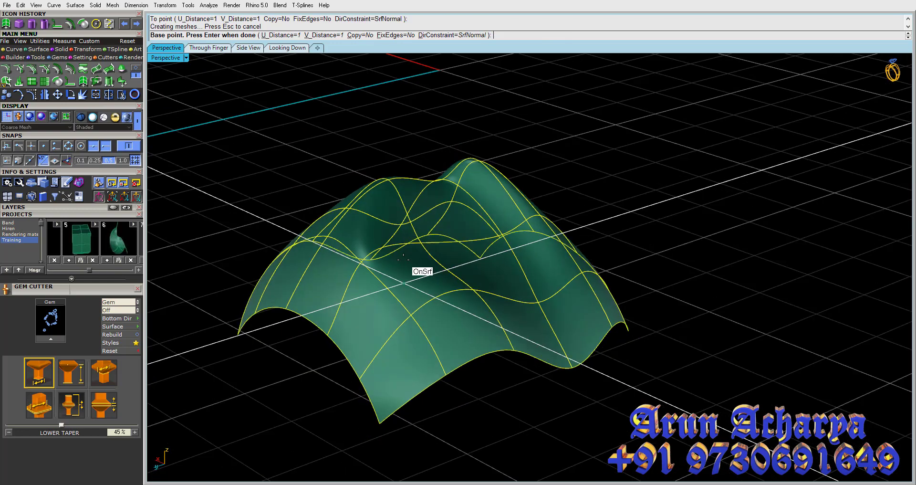
{"action": "left_click", "coordinate": [473, 289]}
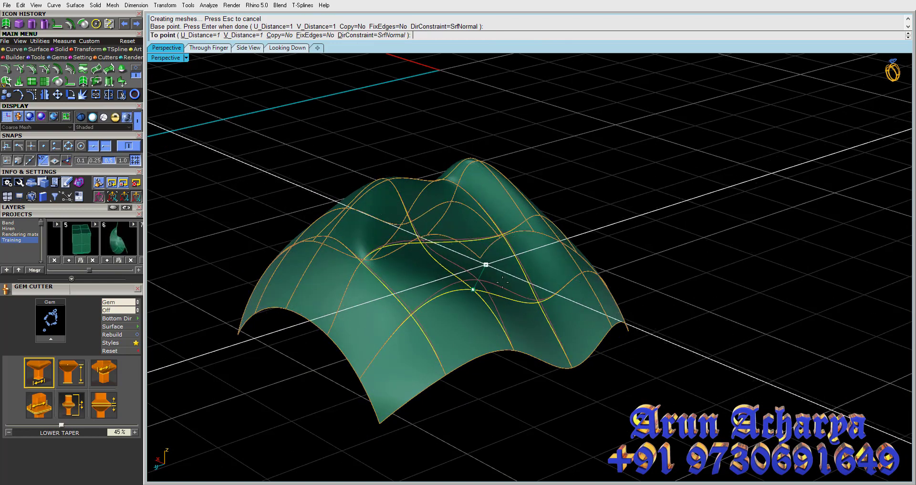
{"action": "left_click", "coordinate": [528, 206]}
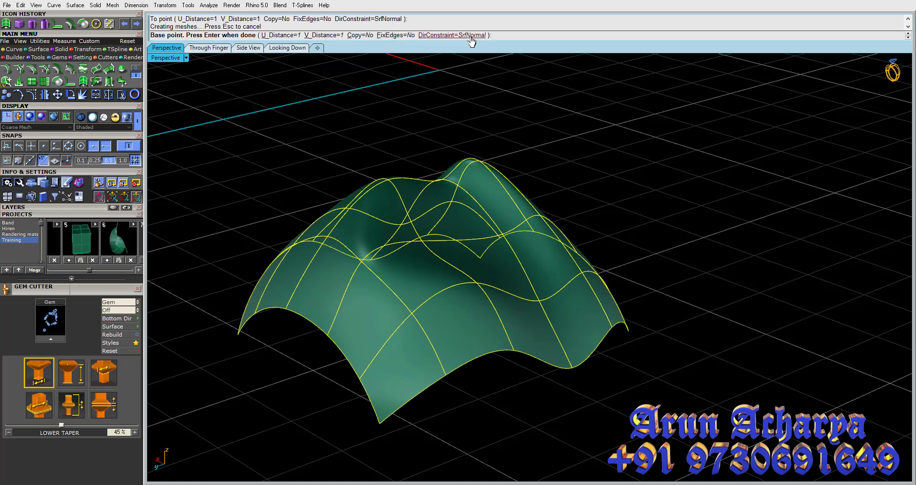
Step: Soft-edit the surface, pulling its peak down into a lower dome and moving another point
{"action": "left_click", "coordinate": [479, 161]}
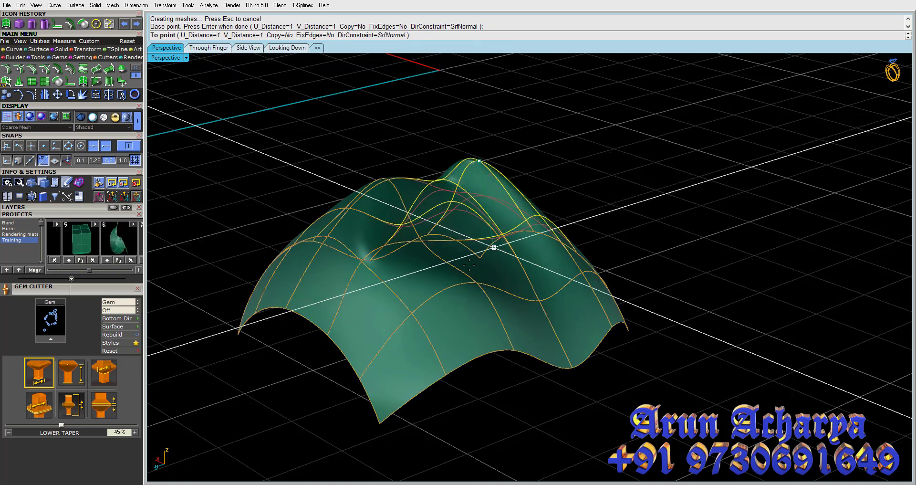
{"action": "left_click", "coordinate": [494, 247]}
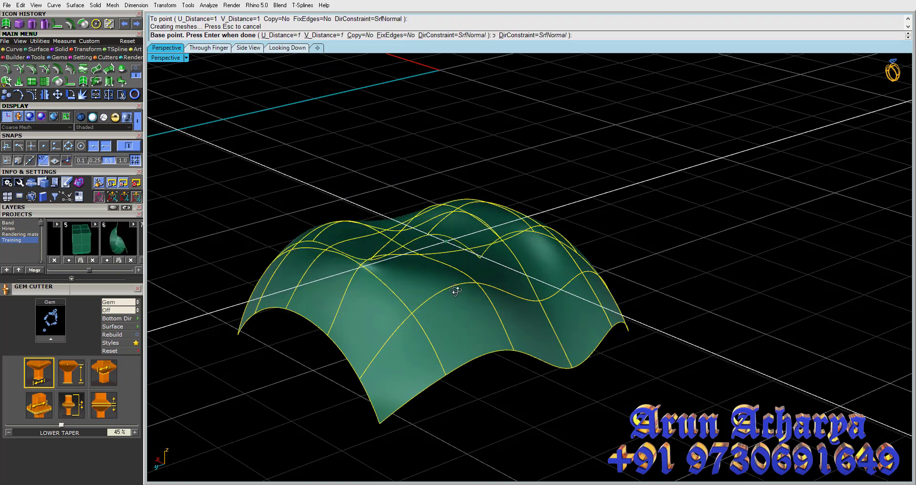
{"action": "right_click_drag", "start_coordinate": [456, 291], "coordinate": [409, 289]}
{"action": "left_click", "coordinate": [510, 264]}
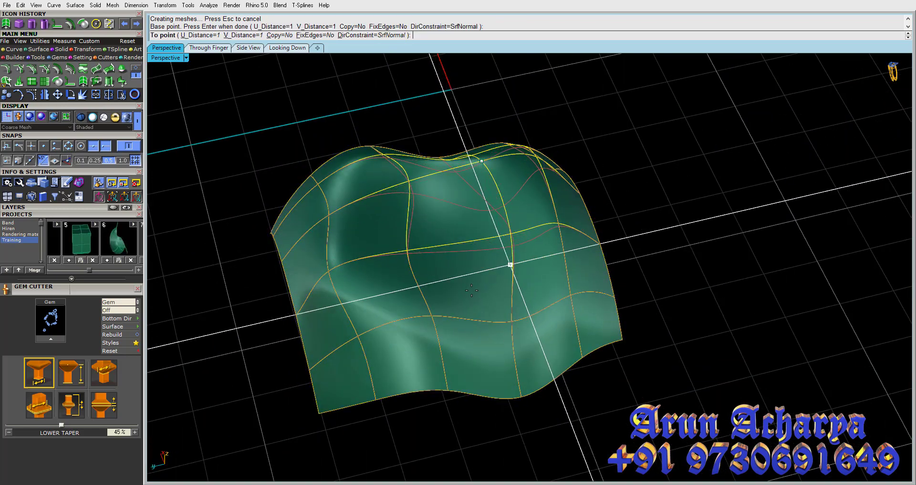
{"action": "left_click", "coordinate": [472, 291]}
Step: Reshape the front of the surface, finish the soft edit, then undo the deformation with Ctrl+Z
{"action": "mouse_move", "coordinate": [477, 296]}
{"action": "right_mouse_down"}
{"action": "mouse_move", "coordinate": [469, 106]}
{"action": "mouse_move", "coordinate": [458, 230]}
{"action": "mouse_move", "coordinate": [432, 217]}
{"action": "right_mouse_up"}
{"action": "left_click", "coordinate": [351, 169]}
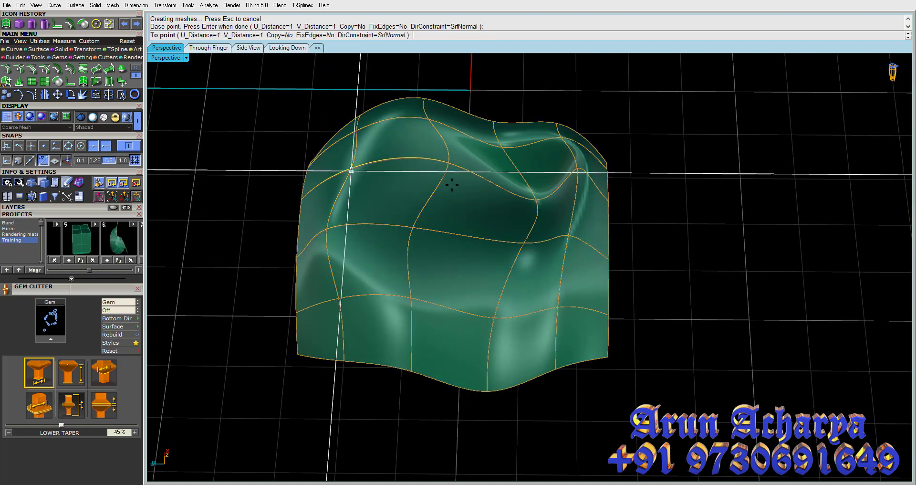
{"action": "left_click", "coordinate": [410, 229]}
{"action": "mouse_move", "coordinate": [409, 198]}
{"action": "right_mouse_down"}
{"action": "mouse_move", "coordinate": [401, 172]}
{"action": "mouse_move", "coordinate": [419, 225]}
{"action": "right_mouse_up"}
{"action": "key", "text": "Return"}
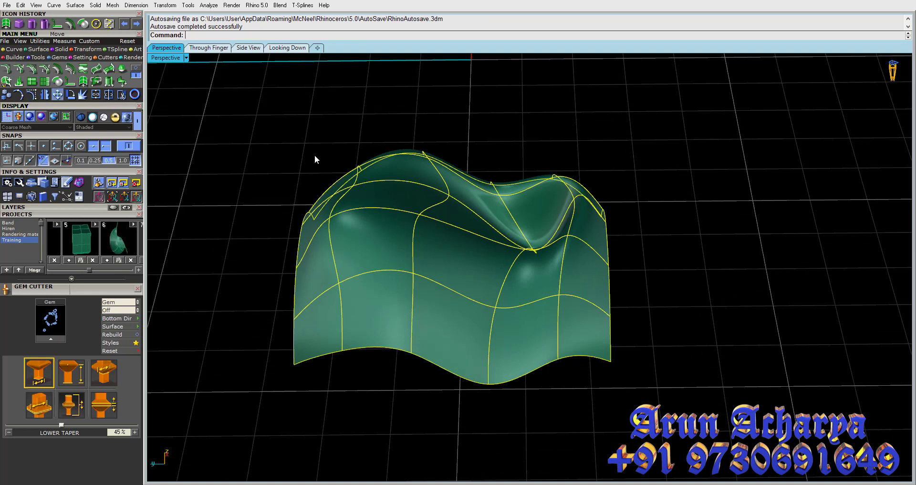
{"action": "key", "text": "ctrl+z"}
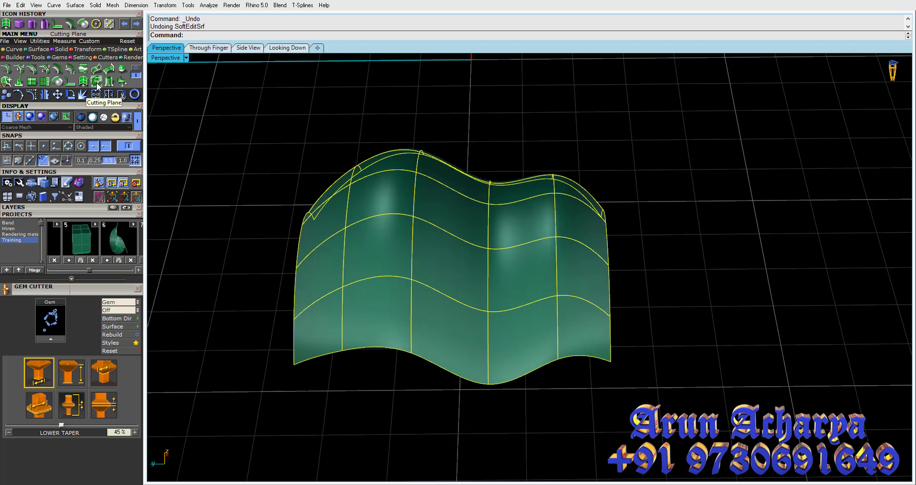
Step: Delete the wavy surface
{"action": "left_click", "coordinate": [333, 128]}
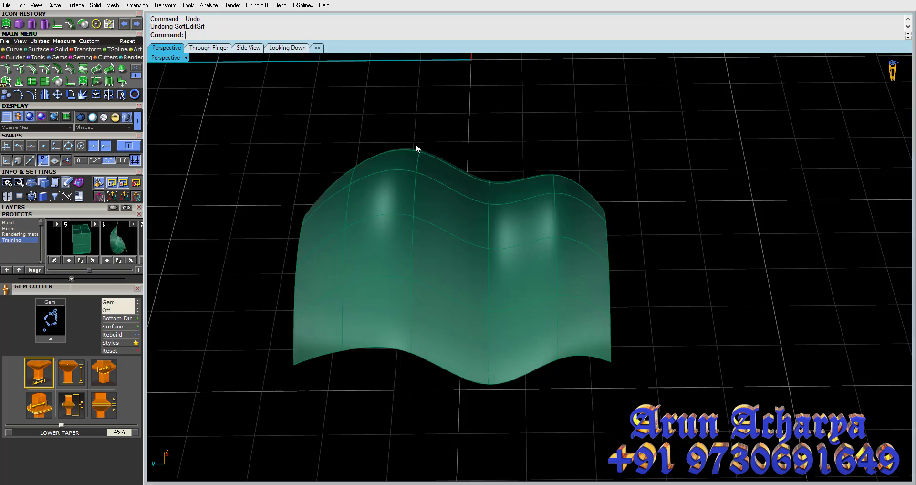
{"action": "scroll", "coordinate": [599, 202], "scroll_direction": "down", "scroll_amount": 4}
{"action": "left_click", "coordinate": [514, 223]}
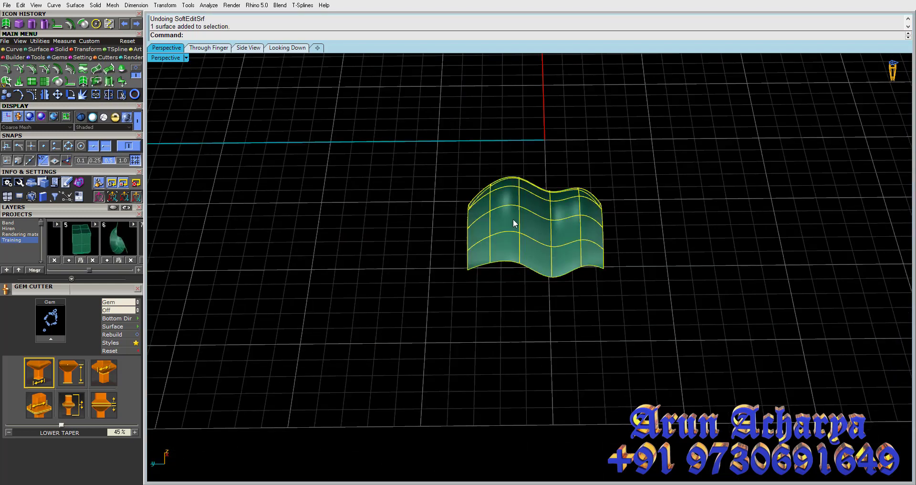
{"action": "key", "text": "Delete"}
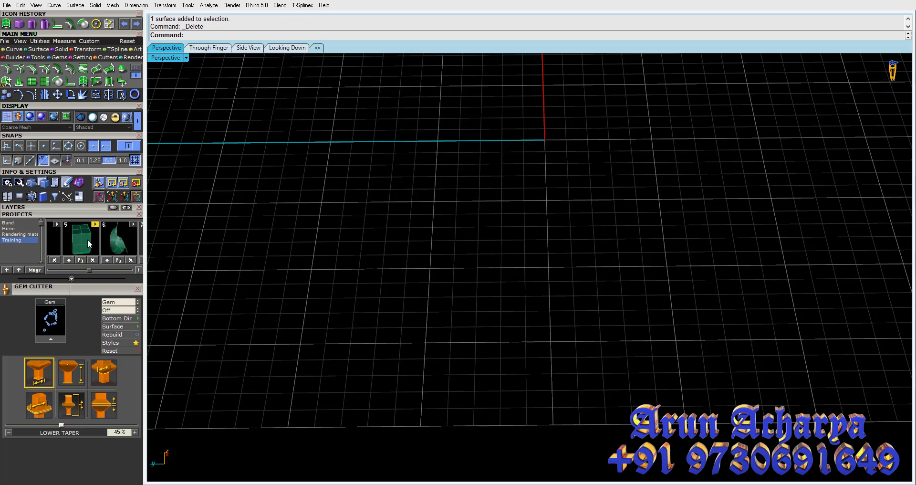
Step: Import the bevelled box from the Training_5 project, view it from Looking Down, and start Cutting Plane
{"action": "left_click", "coordinate": [87, 239]}
{"action": "right_click_drag", "start_coordinate": [482, 291], "coordinate": [510, 408], "text": "shift"}
{"action": "left_click", "coordinate": [505, 270]}
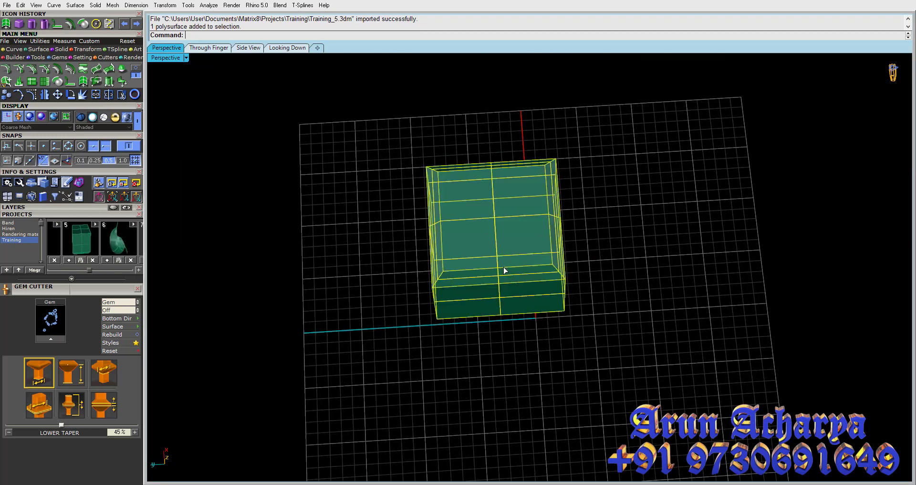
{"action": "double_click", "coordinate": [156, 57]}
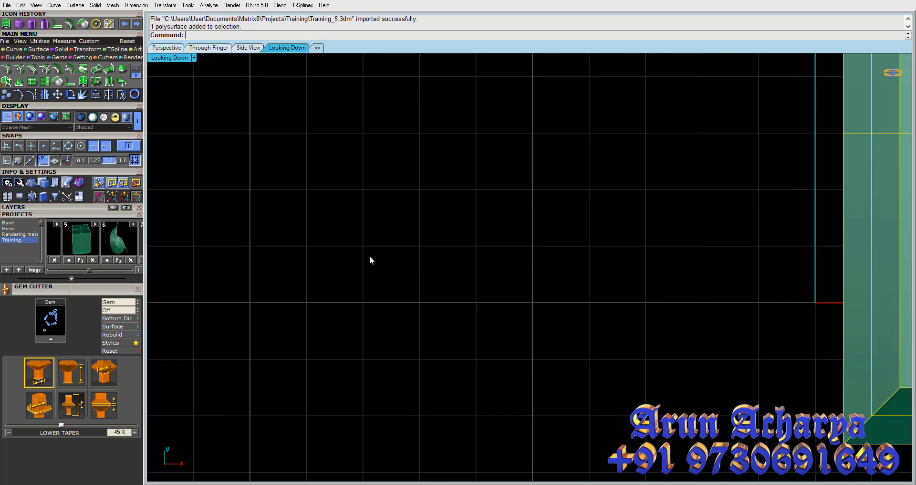
{"action": "left_click", "coordinate": [436, 338]}
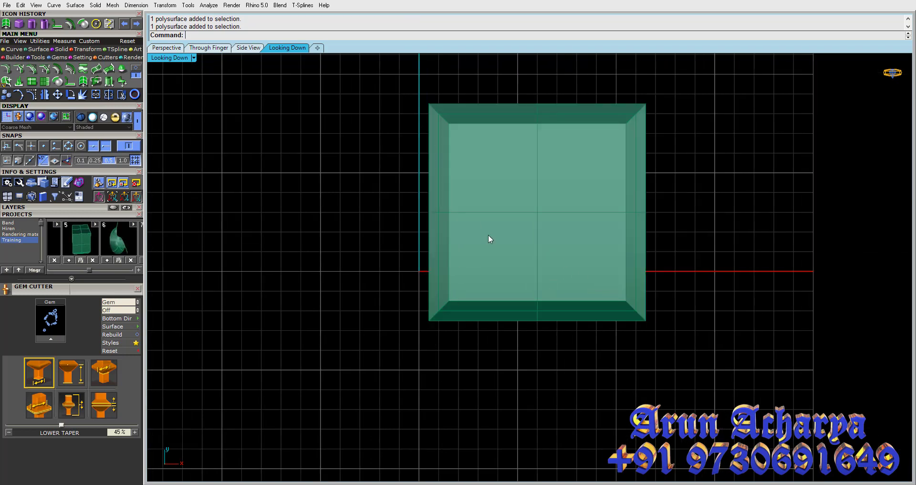
{"action": "left_click", "coordinate": [488, 234]}
{"action": "left_click", "coordinate": [96, 94]}
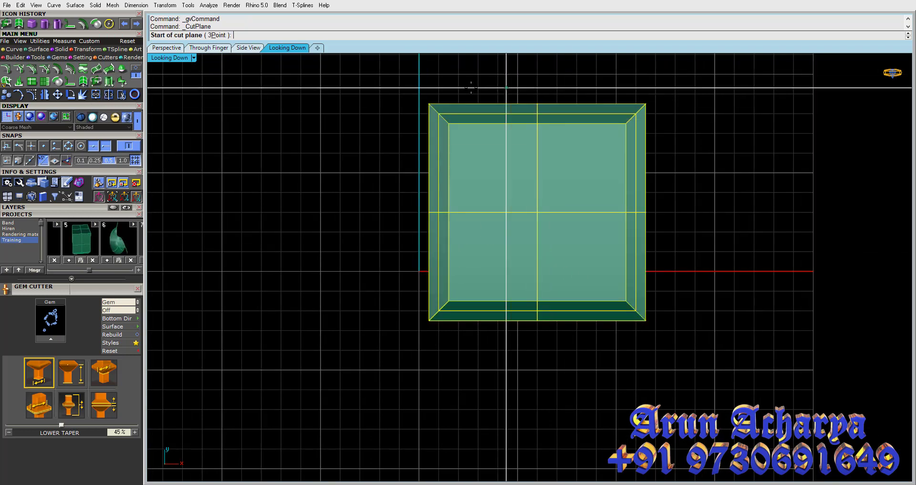
{"action": "left_click", "coordinate": [441, 86]}
{"action": "left_click", "coordinate": [484, 179]}
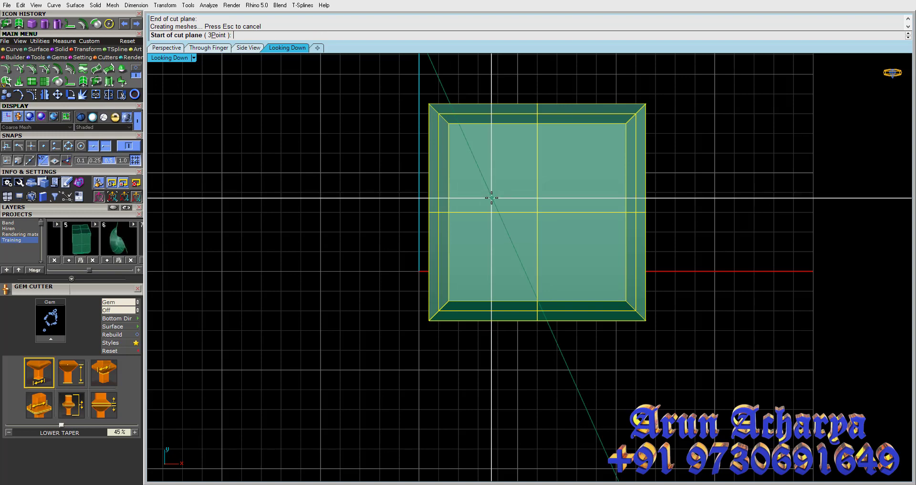
{"action": "left_click", "coordinate": [581, 69]}
{"action": "left_click", "coordinate": [558, 177]}
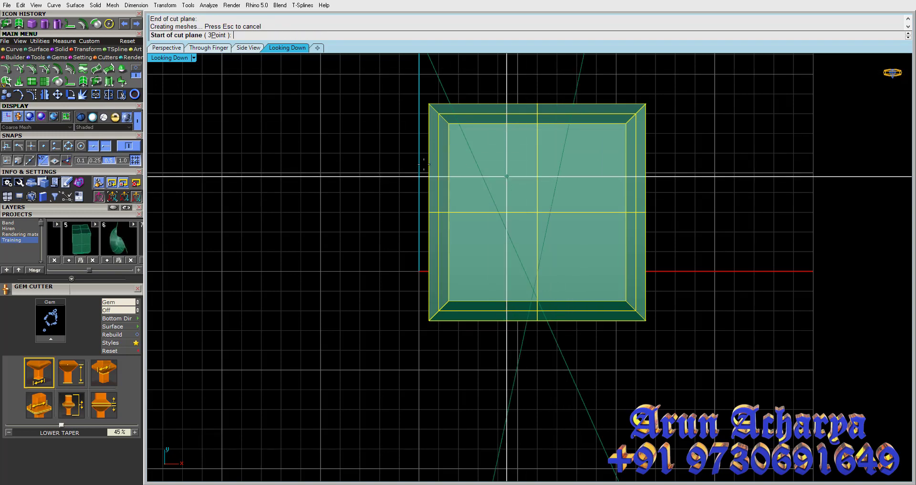
{"action": "double_click", "coordinate": [183, 59]}
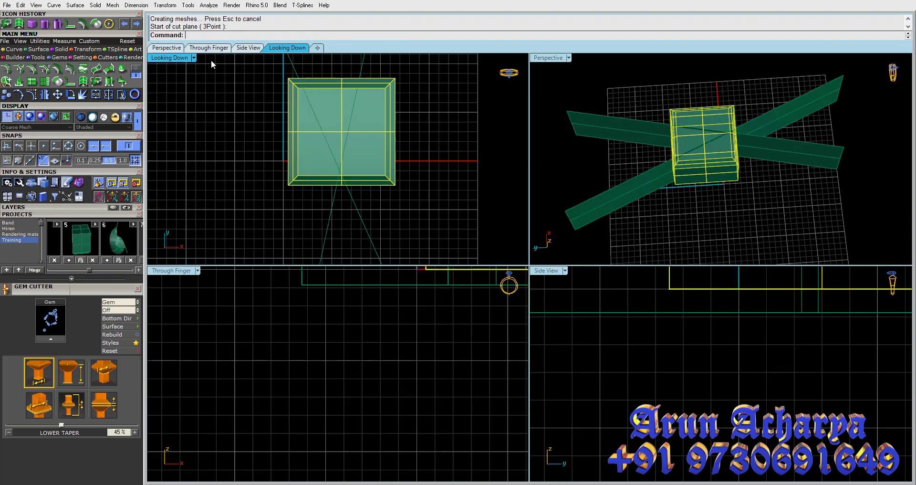
{"action": "double_click", "coordinate": [549, 57]}
{"action": "mouse_move", "coordinate": [544, 81]}
{"action": "right_mouse_down"}
{"action": "mouse_move", "coordinate": [550, 106]}
{"action": "mouse_move", "coordinate": [586, 130]}
{"action": "mouse_move", "coordinate": [638, 219]}
{"action": "mouse_move", "coordinate": [587, 229]}
{"action": "right_mouse_up"}
{"action": "left_click", "coordinate": [557, 287]}
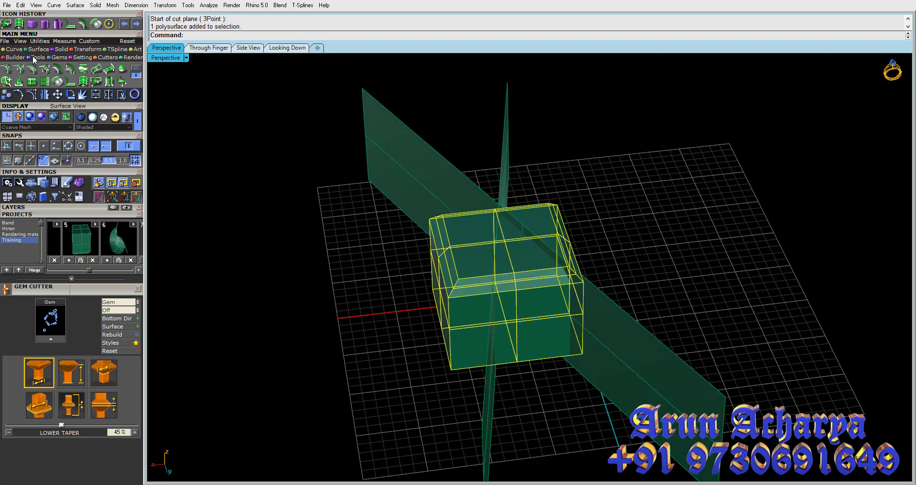
{"action": "left_click", "coordinate": [61, 50]}
{"action": "left_click", "coordinate": [19, 71]}
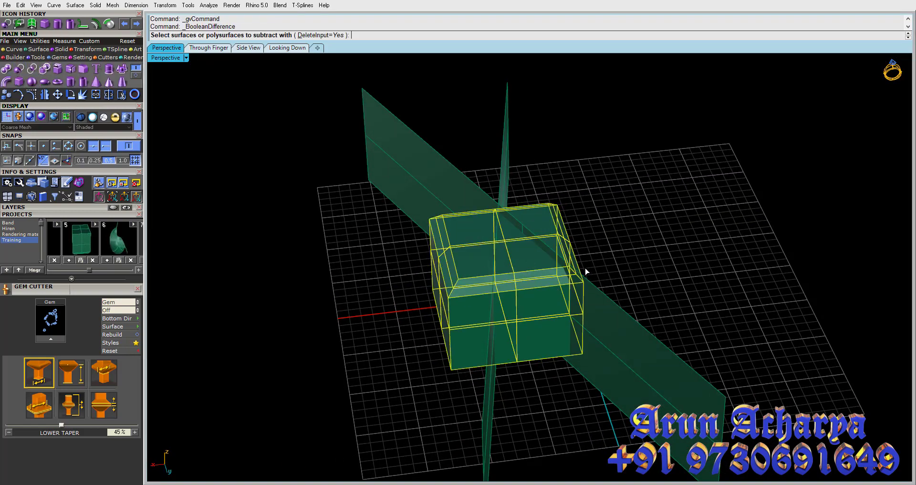
{"action": "left_click", "coordinate": [614, 312]}
{"action": "right_click", "coordinate": [612, 308]}
{"action": "mouse_move", "coordinate": [610, 306]}
{"action": "right_mouse_down"}
{"action": "mouse_move", "coordinate": [458, 262]}
{"action": "mouse_move", "coordinate": [487, 311]}
{"action": "mouse_move", "coordinate": [524, 321]}
{"action": "right_mouse_up"}
{"action": "key", "text": "ctrl+z"}
{"action": "key", "text": "Escape"}
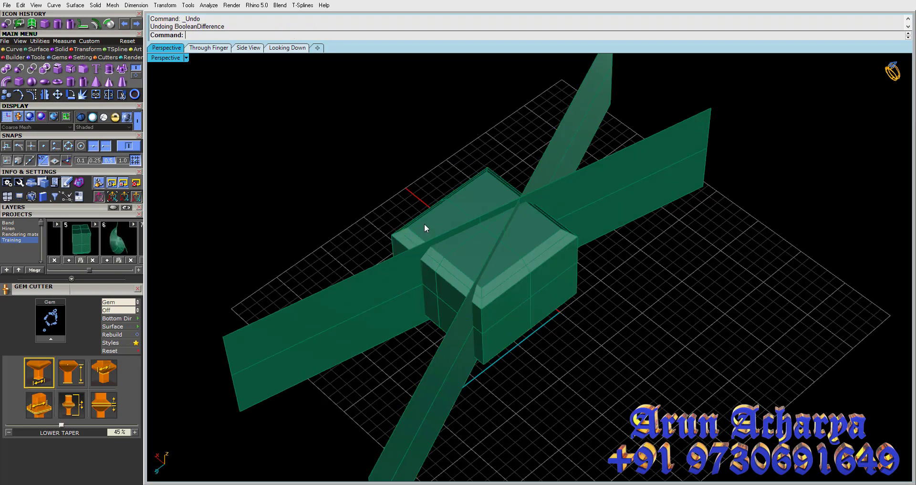
{"action": "left_click", "coordinate": [425, 223]}
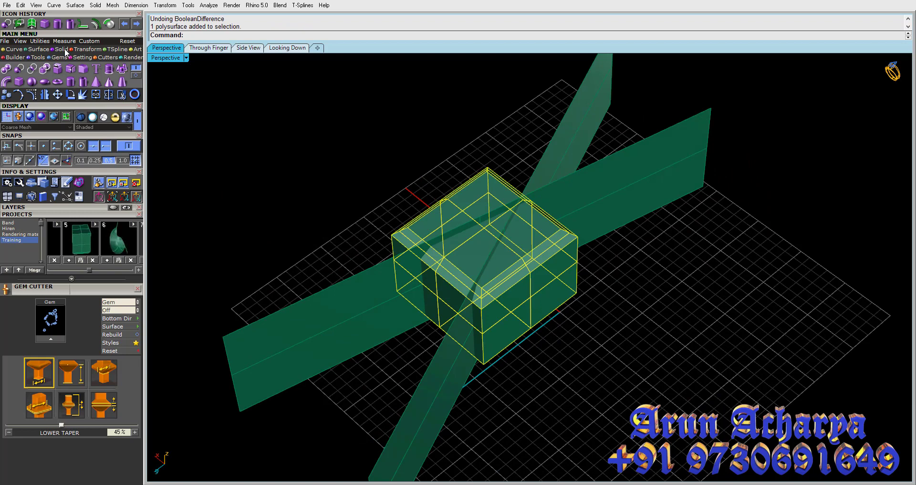
{"action": "left_click", "coordinate": [287, 206]}
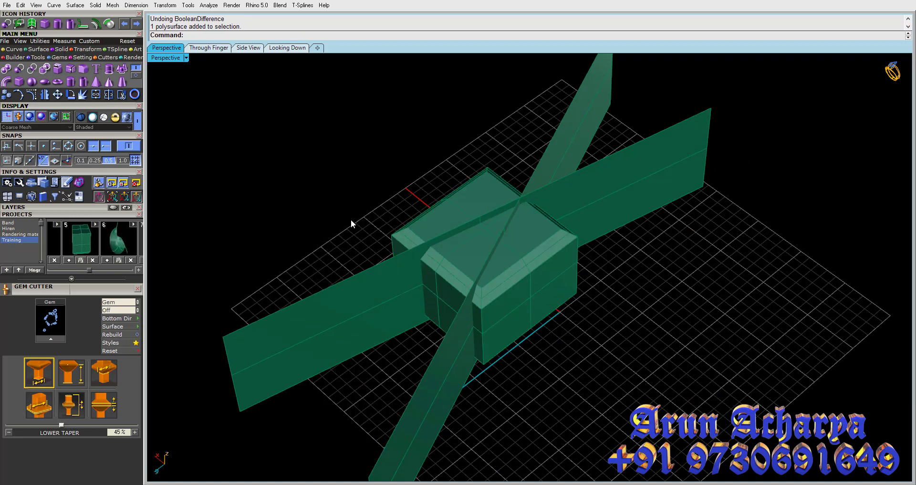
{"action": "left_click", "coordinate": [37, 49]}
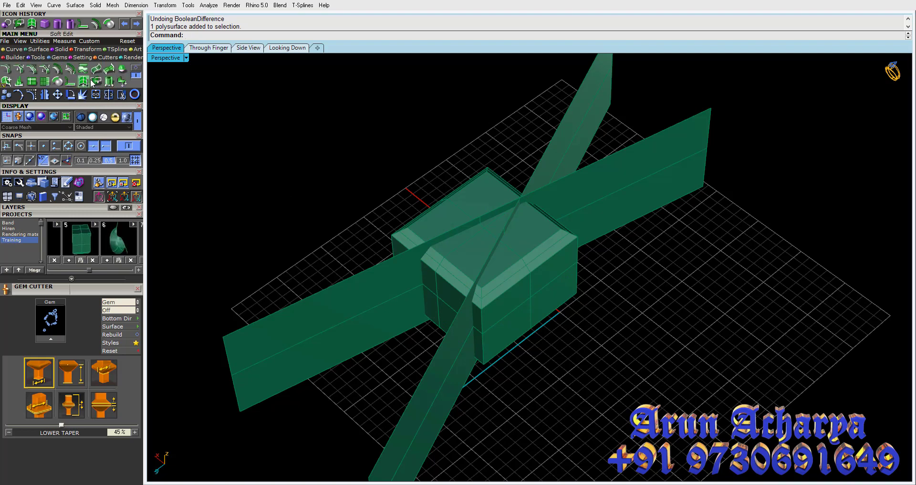
{"action": "left_click", "coordinate": [471, 226]}
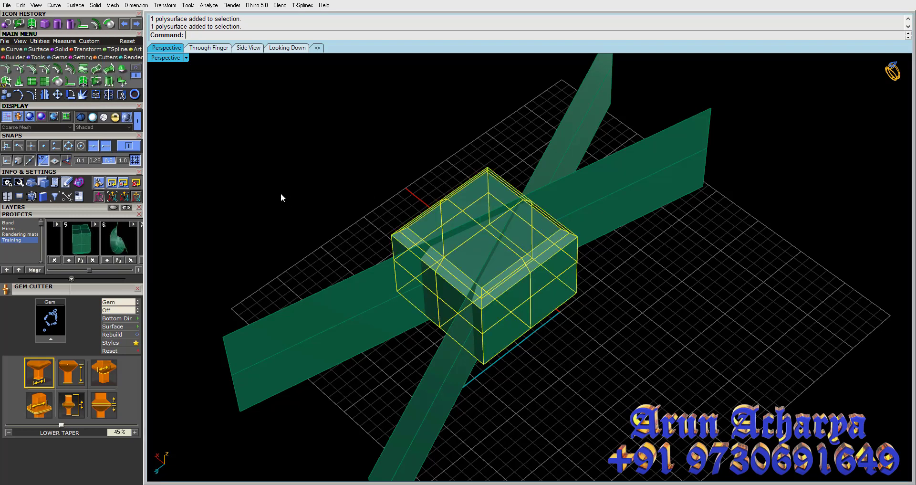
{"action": "left_click", "coordinate": [61, 49]}
{"action": "left_click", "coordinate": [19, 68]}
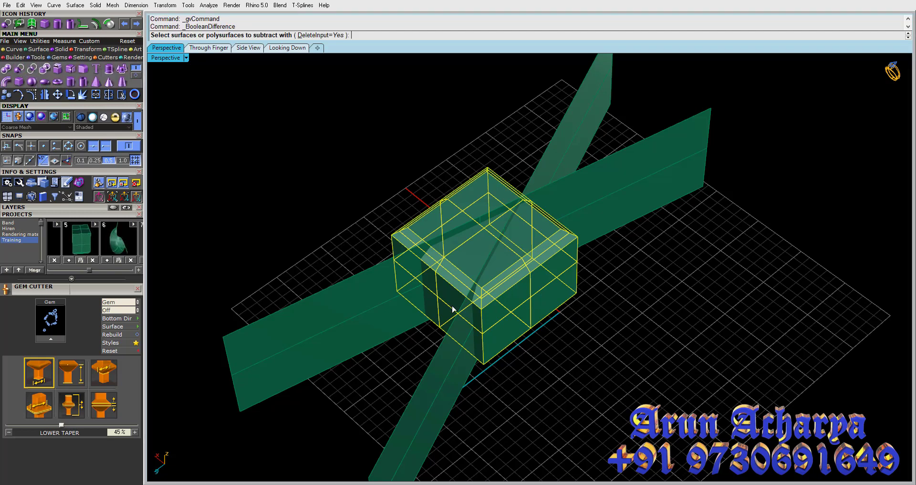
{"action": "left_click", "coordinate": [383, 313]}
{"action": "key", "text": "Return"}
{"action": "key", "text": "ctrl+z"}
{"action": "key", "text": "ctrl+z"}
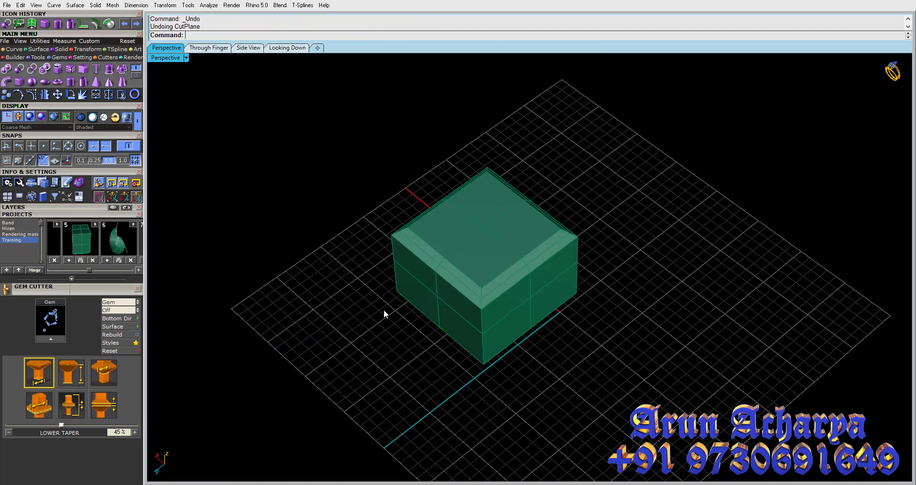
{"action": "left_click", "coordinate": [491, 257]}
Step: Create a torus beside the box with radius 1.5 and second diameter 0.8
{"action": "left_click", "coordinate": [37, 49]}
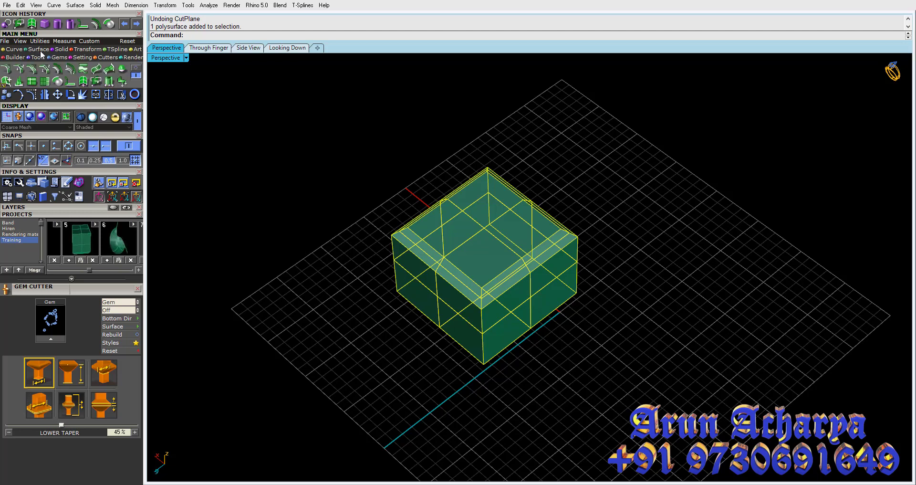
{"action": "left_click", "coordinate": [107, 83]}
{"action": "scroll", "coordinate": [454, 249], "scroll_direction": "up", "scroll_amount": 2}
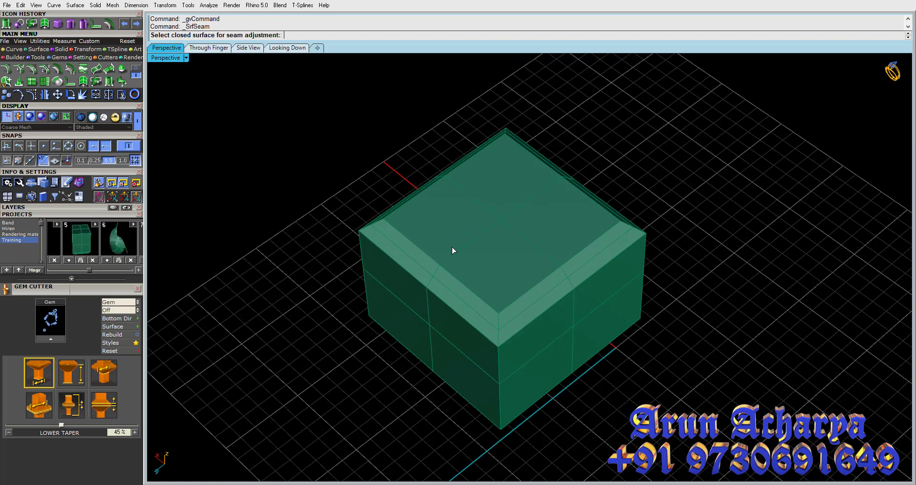
{"action": "key", "text": "Escape"}
{"action": "left_click", "coordinate": [61, 49]}
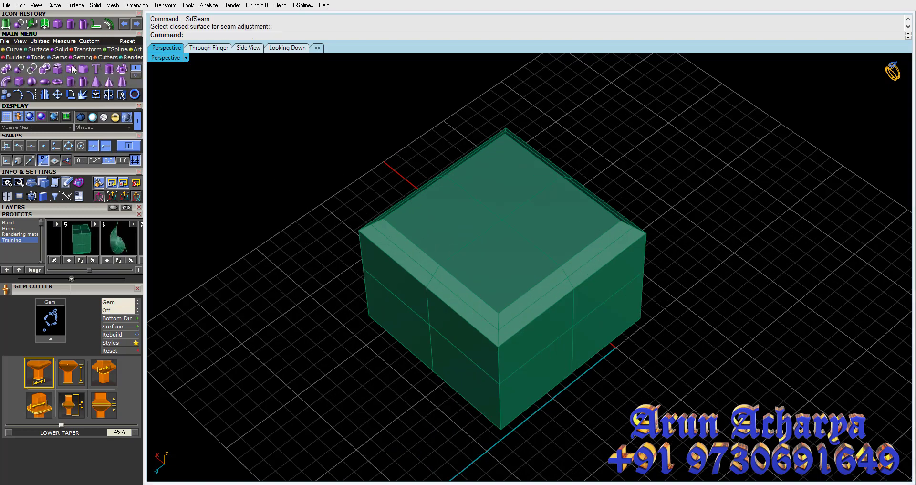
{"action": "left_click", "coordinate": [45, 82]}
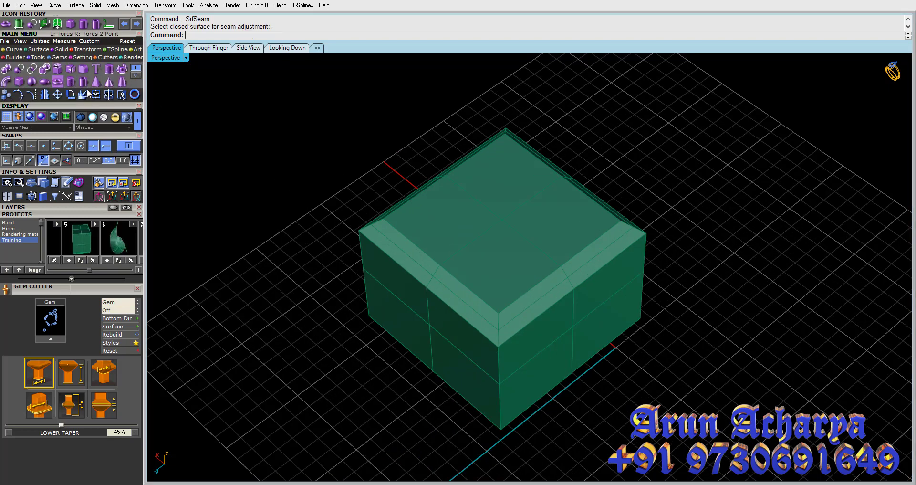
{"action": "left_click", "coordinate": [637, 256]}
{"action": "left_click", "coordinate": [807, 277]}
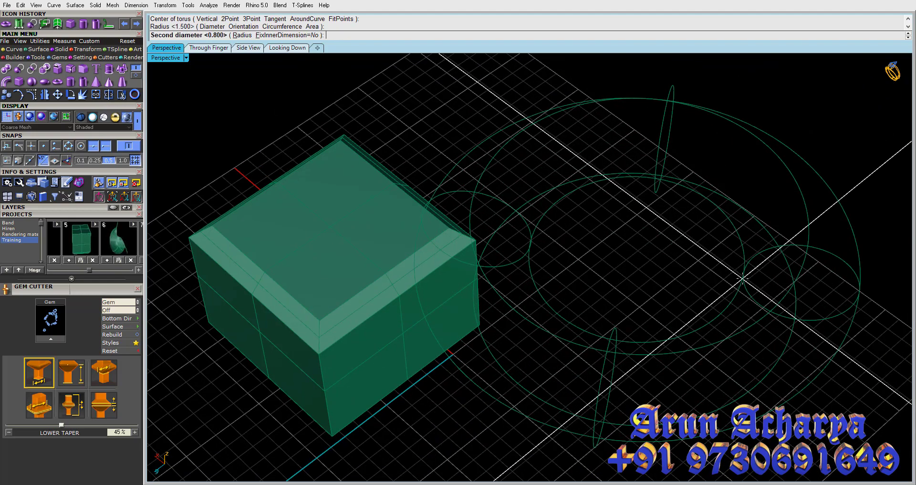
{"action": "left_click", "coordinate": [751, 280]}
Step: Delete the bevelled box, leaving only the torus
{"action": "left_click", "coordinate": [752, 280]}
{"action": "right_click_drag", "start_coordinate": [683, 268], "coordinate": [634, 221]}
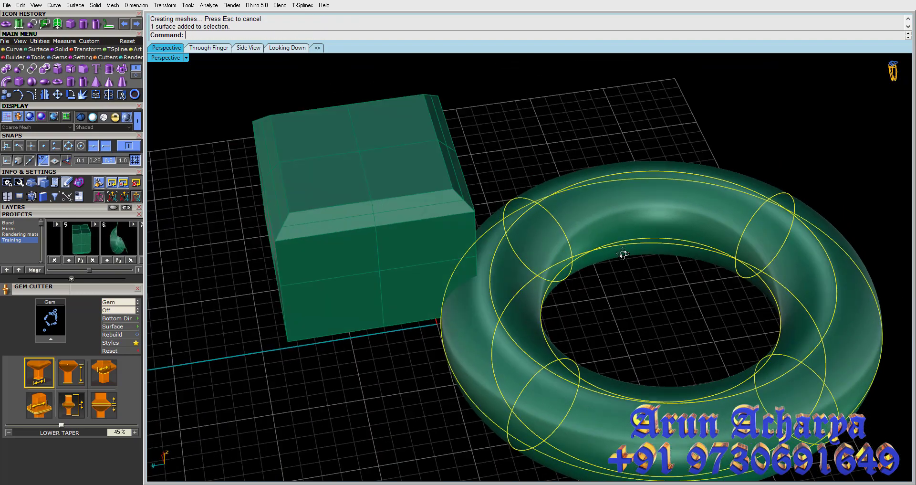
{"action": "left_click", "coordinate": [559, 291]}
{"action": "left_click", "coordinate": [555, 296]}
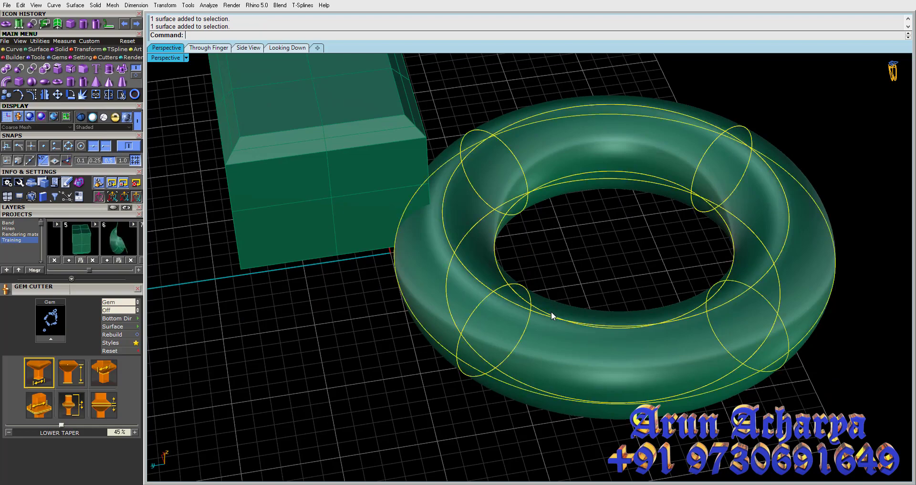
{"action": "mouse_move", "coordinate": [552, 313]}
{"action": "right_mouse_down"}
{"action": "mouse_move", "coordinate": [579, 316]}
{"action": "mouse_move", "coordinate": [546, 174]}
{"action": "mouse_move", "coordinate": [552, 225]}
{"action": "mouse_move", "coordinate": [570, 217]}
{"action": "right_mouse_up"}
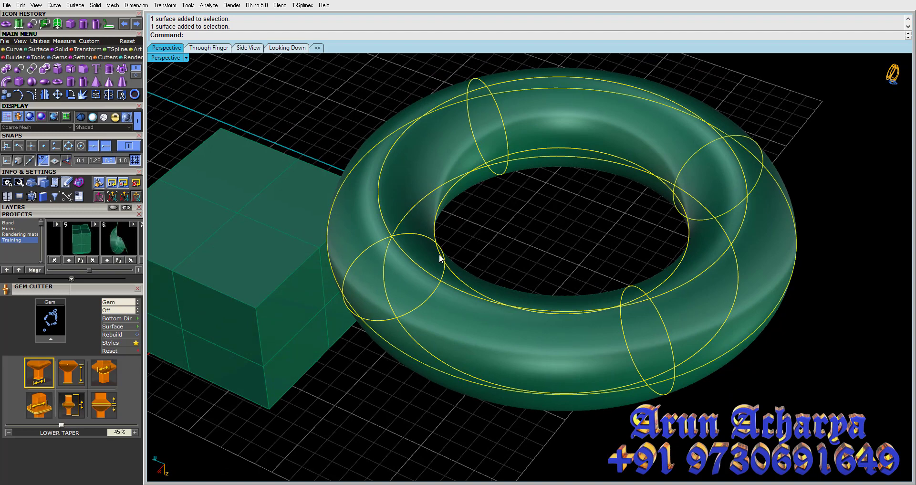
{"action": "key", "text": "Escape"}
{"action": "left_click", "coordinate": [566, 150]}
{"action": "left_click", "coordinate": [259, 207]}
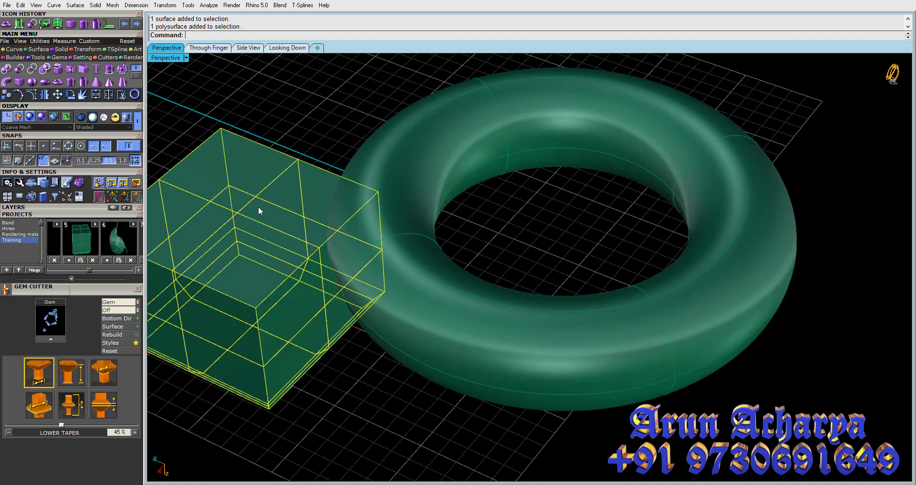
{"action": "key", "text": "Delete"}
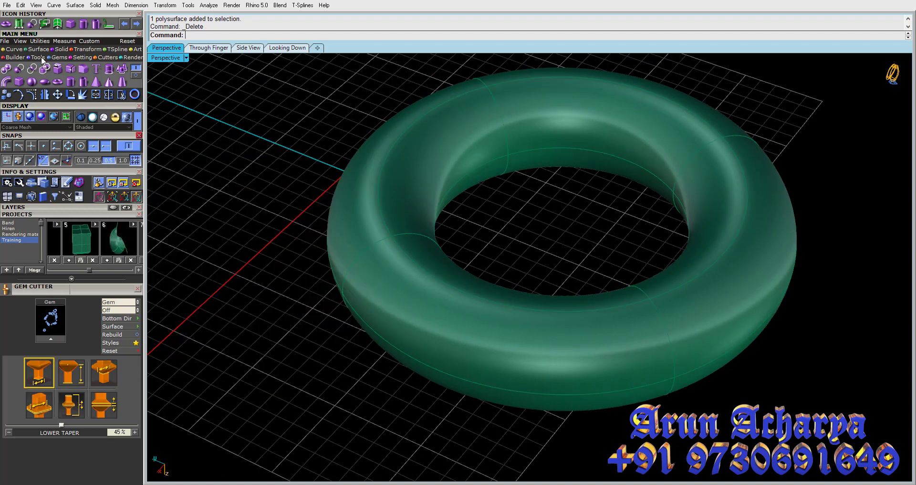
Step: Duplicate the torus's outer edge and seam circle as curves with DupEdge
{"action": "left_click", "coordinate": [16, 49]}
{"action": "left_click", "coordinate": [121, 81]}
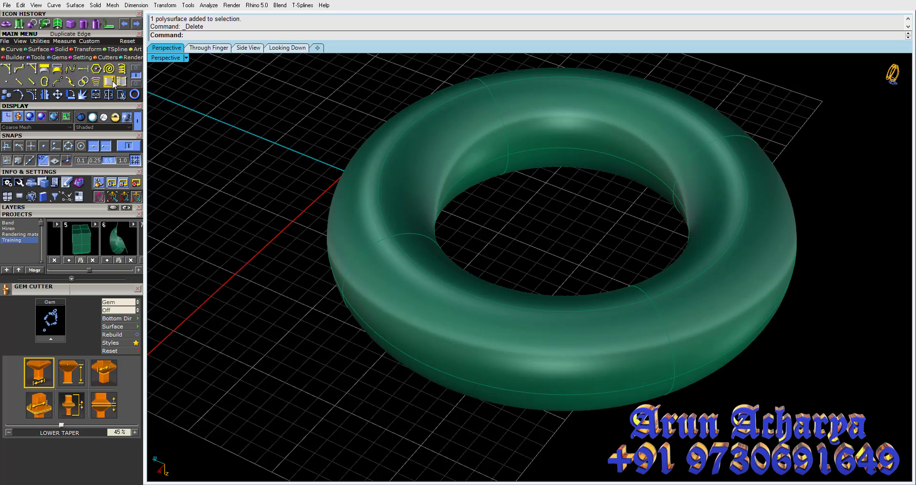
{"action": "scroll", "coordinate": [334, 90], "scroll_direction": "down", "scroll_amount": 3}
{"action": "left_click_drag", "start_coordinate": [325, 84], "coordinate": [733, 346]}
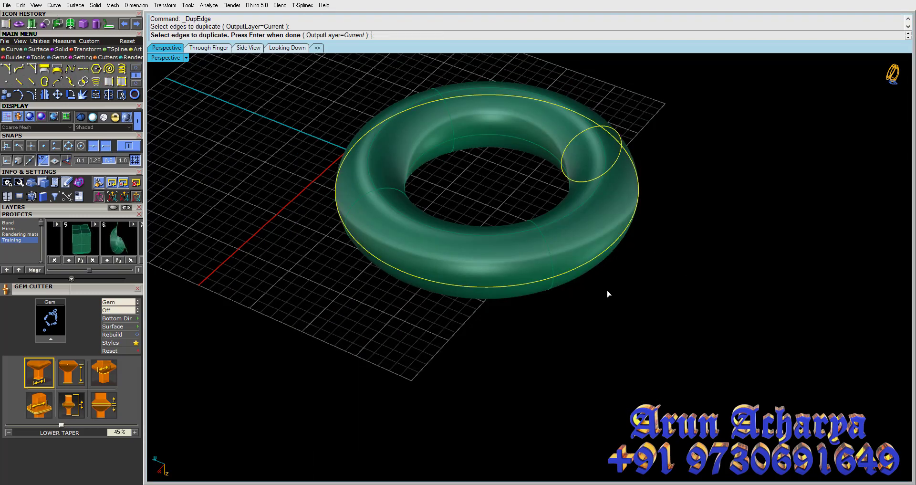
{"action": "mouse_move", "coordinate": [608, 292]}
{"action": "right_mouse_down"}
{"action": "mouse_move", "coordinate": [540, 305]}
{"action": "mouse_move", "coordinate": [556, 256]}
{"action": "right_mouse_up"}
{"action": "scroll", "coordinate": [540, 131], "scroll_direction": "up", "scroll_amount": 3}
{"action": "scroll", "coordinate": [632, 231], "scroll_direction": "up", "scroll_amount": 2}
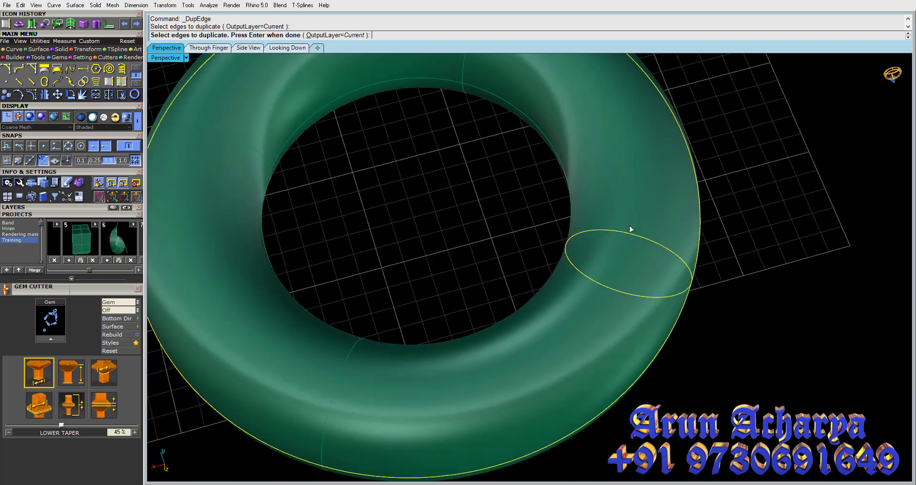
{"action": "mouse_move", "coordinate": [632, 231]}
{"action": "right_mouse_down"}
{"action": "mouse_move", "coordinate": [552, 221]}
{"action": "mouse_move", "coordinate": [560, 217]}
{"action": "right_mouse_up"}
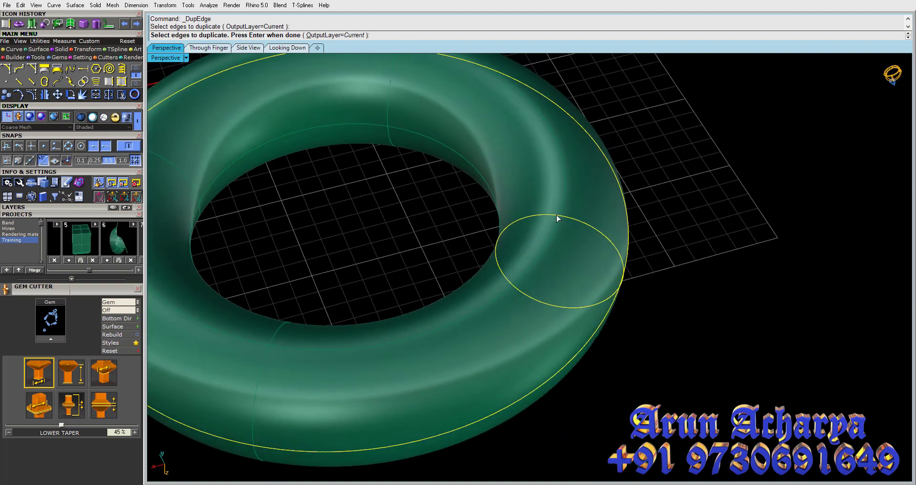
{"action": "scroll", "coordinate": [525, 370], "scroll_direction": "down", "scroll_amount": 2}
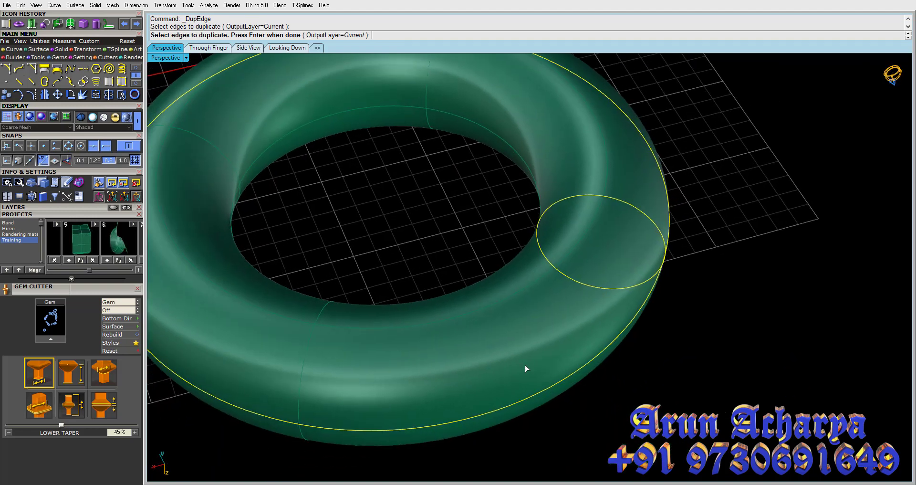
{"action": "scroll", "coordinate": [515, 353], "scroll_direction": "down", "scroll_amount": 1}
{"action": "scroll", "coordinate": [491, 320], "scroll_direction": "down", "scroll_amount": 1}
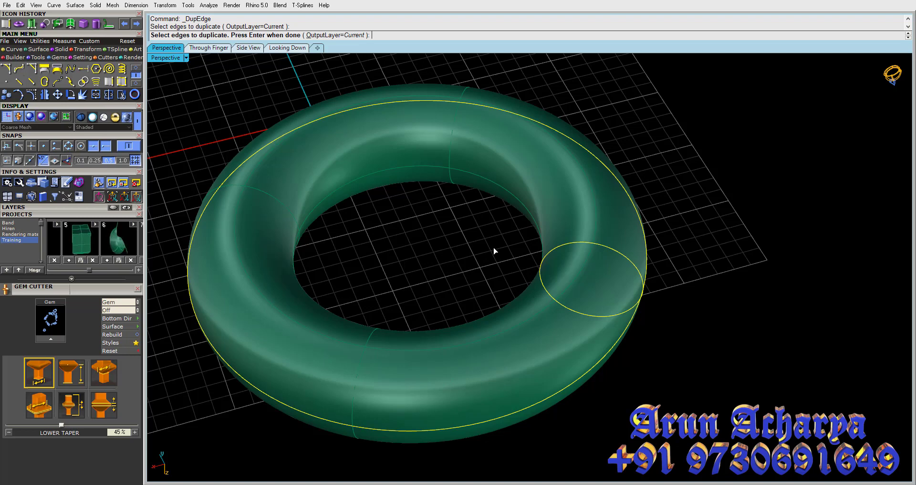
{"action": "key", "text": "Return"}
Step: Select the torus and start Adjust Closed Surface Seam
{"action": "left_click", "coordinate": [442, 172]}
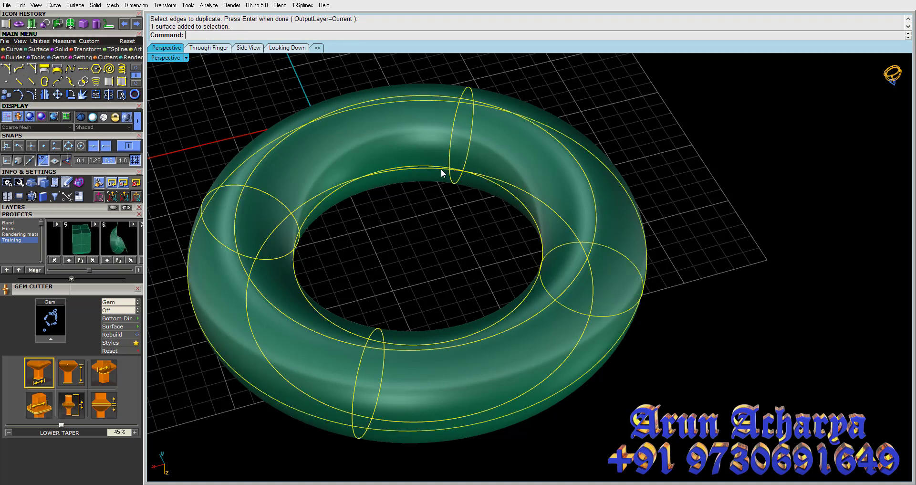
{"action": "left_click", "coordinate": [38, 50]}
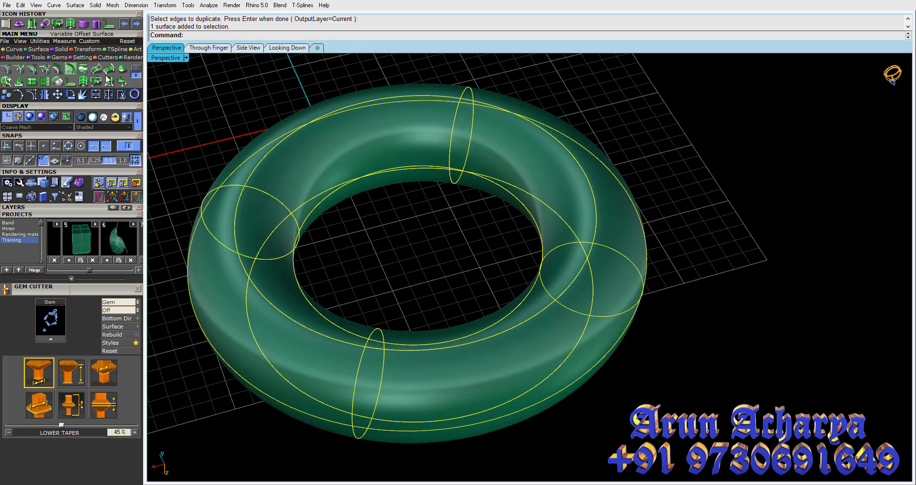
{"action": "left_click", "coordinate": [109, 82]}
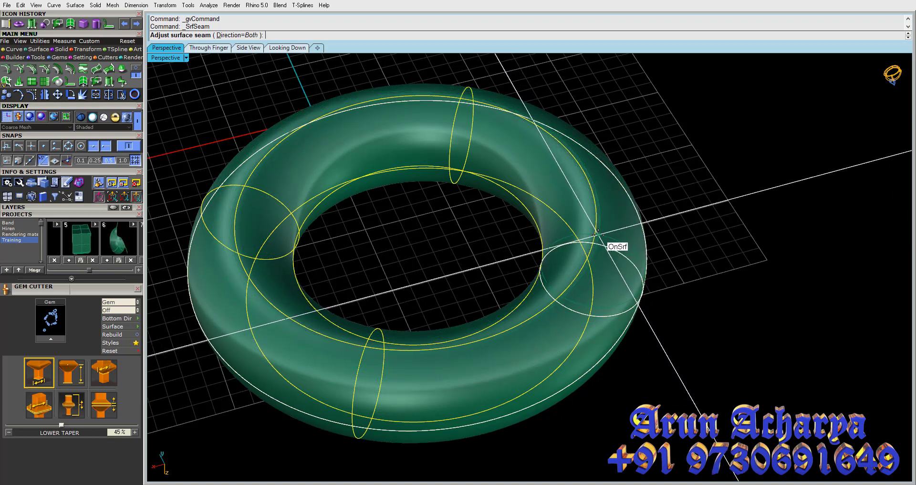
Step: Move the torus seam to a new point on its surface
{"action": "left_click", "coordinate": [595, 234]}
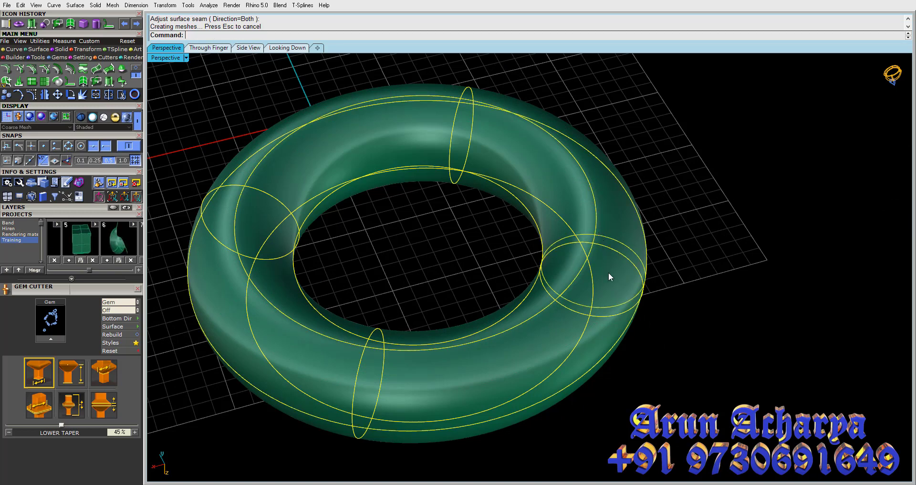
{"action": "left_click", "coordinate": [689, 285]}
{"action": "left_click", "coordinate": [629, 285]}
{"action": "mouse_move", "coordinate": [629, 286]}
{"action": "right_mouse_down"}
{"action": "mouse_move", "coordinate": [609, 207]}
{"action": "mouse_move", "coordinate": [616, 191]}
{"action": "mouse_move", "coordinate": [646, 257]}
{"action": "right_mouse_up"}
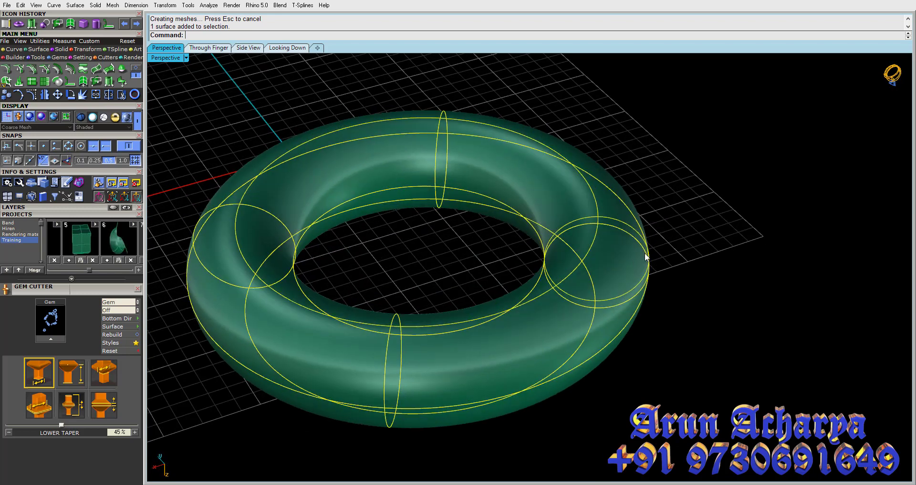
Step: Delete the duplicated edge curves, keeping the torus
{"action": "left_click", "coordinate": [656, 220]}
{"action": "left_click_drag", "start_coordinate": [228, 103], "coordinate": [743, 406]}
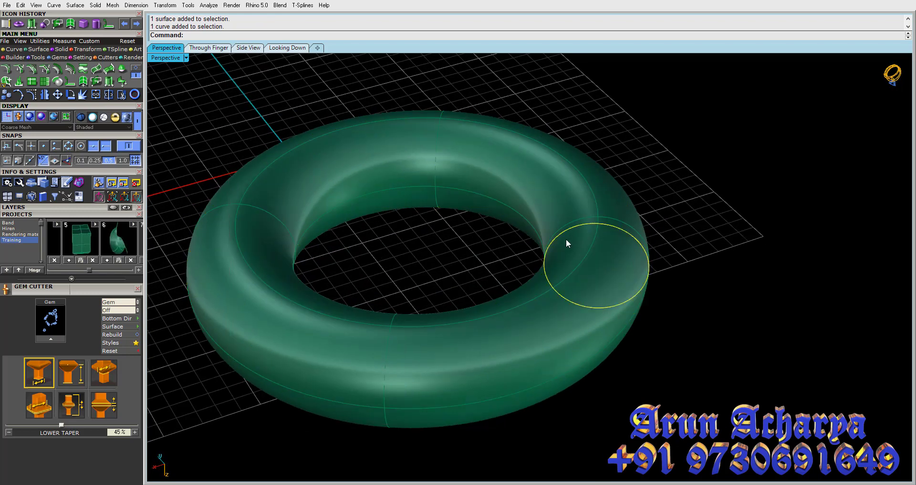
{"action": "scroll", "coordinate": [431, 149], "scroll_direction": "down", "scroll_amount": 5}
{"action": "left_click_drag", "start_coordinate": [258, 102], "coordinate": [666, 334]}
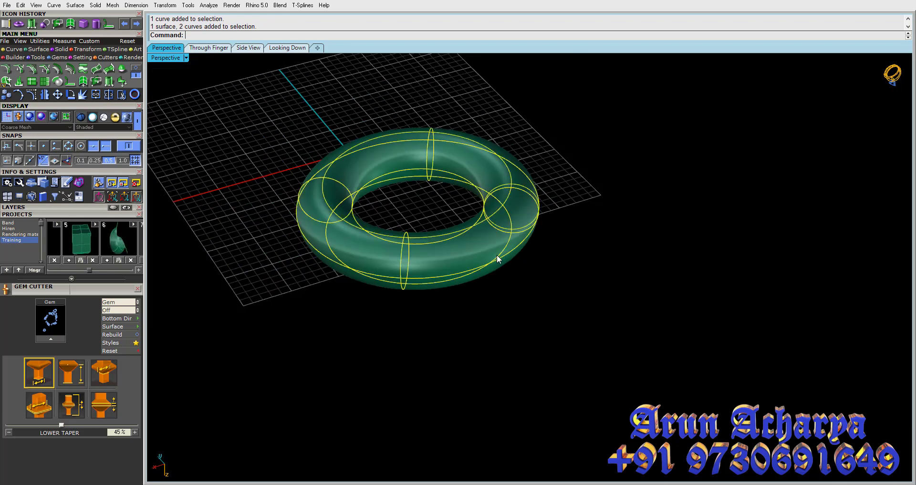
{"action": "left_click", "coordinate": [492, 258], "text": "ctrl"}
{"action": "key", "text": "Delete"}
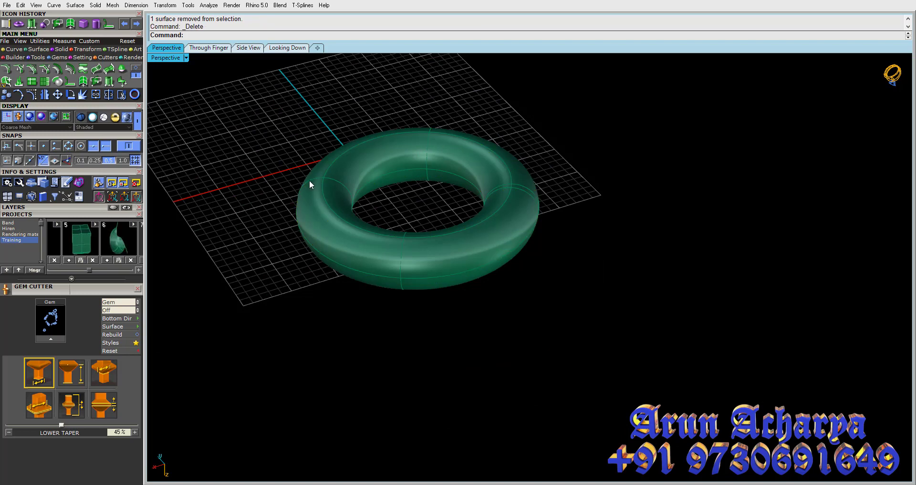
Step: Duplicate a picked torus edge with DupEdge, then undo the duplication
{"action": "left_click", "coordinate": [122, 68]}
{"action": "left_click_drag", "start_coordinate": [248, 105], "coordinate": [754, 384]}
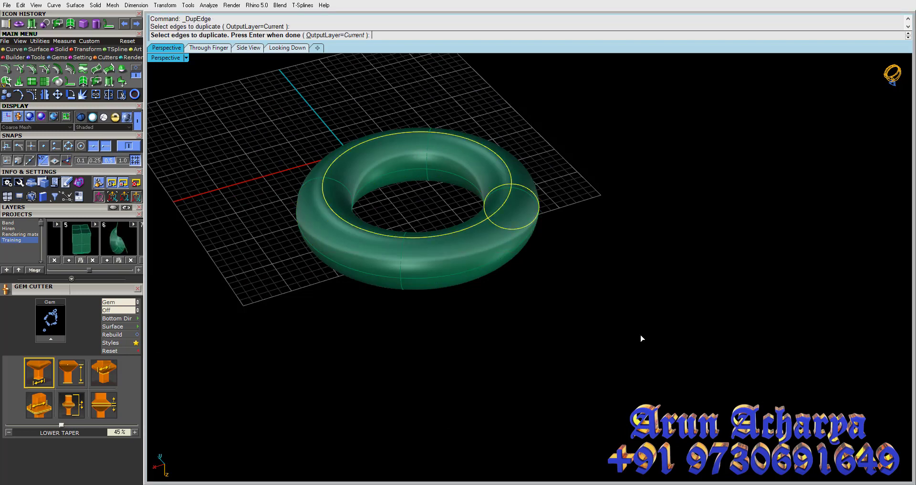
{"action": "scroll", "coordinate": [401, 181], "scroll_direction": "up", "scroll_amount": 3}
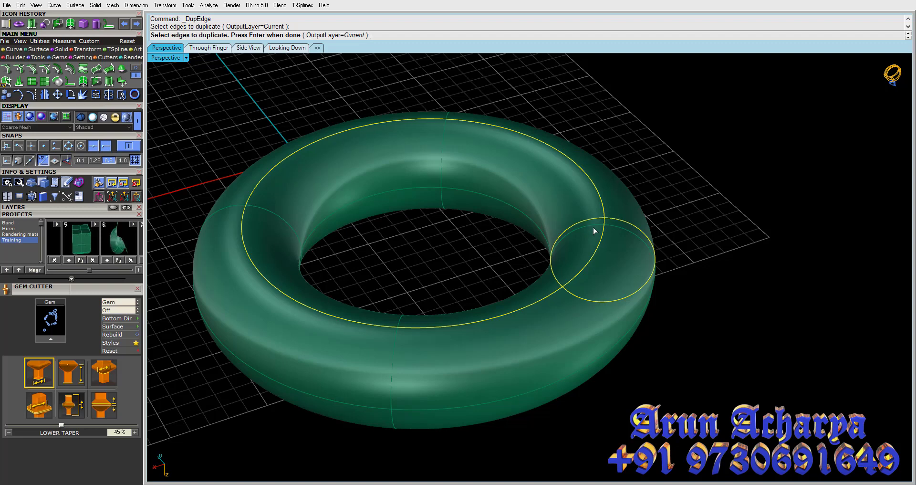
{"action": "right_click_drag", "start_coordinate": [595, 231], "coordinate": [579, 239]}
{"action": "key", "text": "Return"}
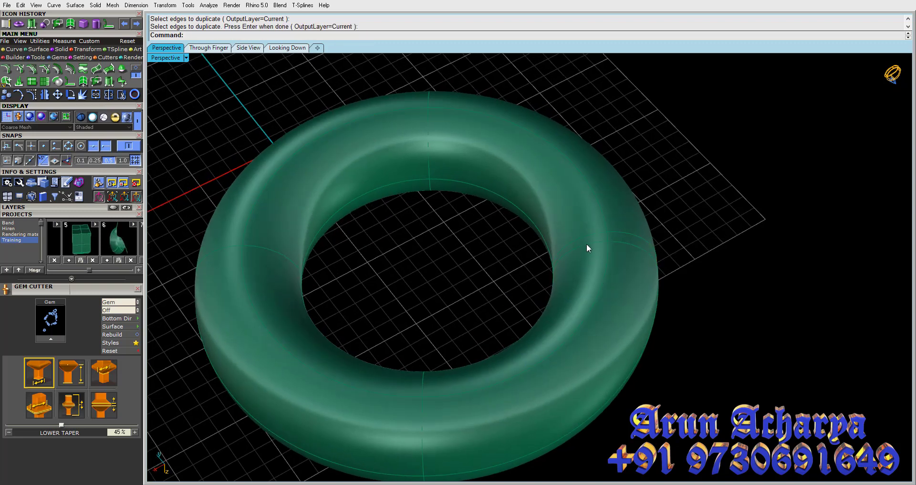
{"action": "left_click", "coordinate": [604, 244]}
{"action": "left_click", "coordinate": [633, 264]}
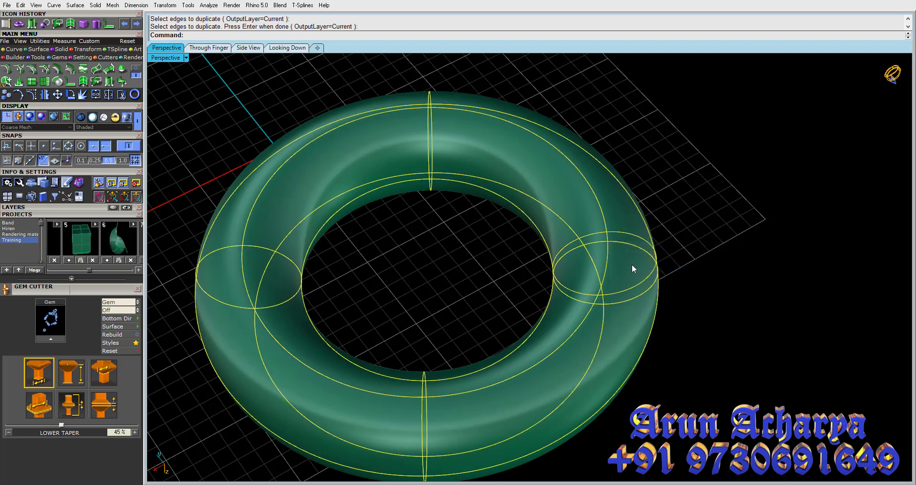
{"action": "key", "text": "Return"}
{"action": "key", "text": "ctrl+z"}
Step: Check the torus selection repeatedly while orbiting to a steeper, closer view
{"action": "mouse_move", "coordinate": [514, 251]}
{"action": "right_mouse_down"}
{"action": "mouse_move", "coordinate": [475, 215]}
{"action": "mouse_move", "coordinate": [568, 240]}
{"action": "right_mouse_up"}
{"action": "left_click", "coordinate": [510, 203]}
{"action": "key", "text": "Escape"}
{"action": "left_click", "coordinate": [589, 228]}
{"action": "key", "text": "Escape"}
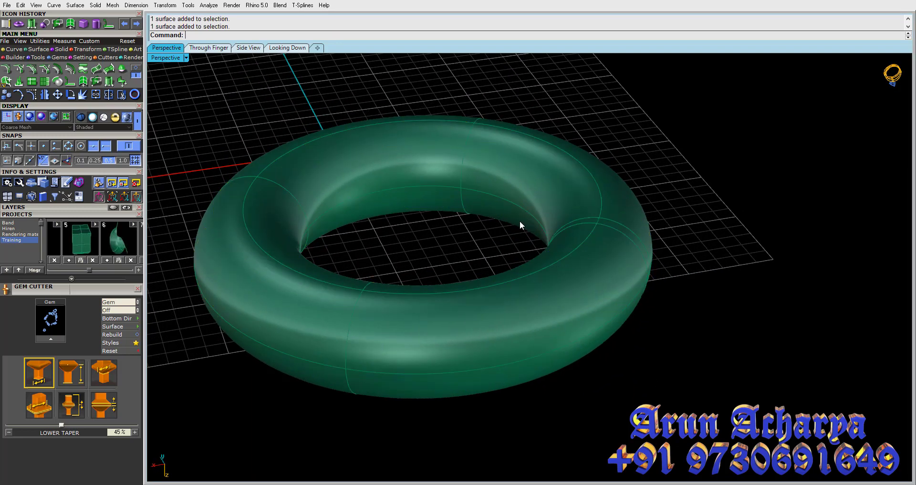
{"action": "left_click", "coordinate": [522, 217]}
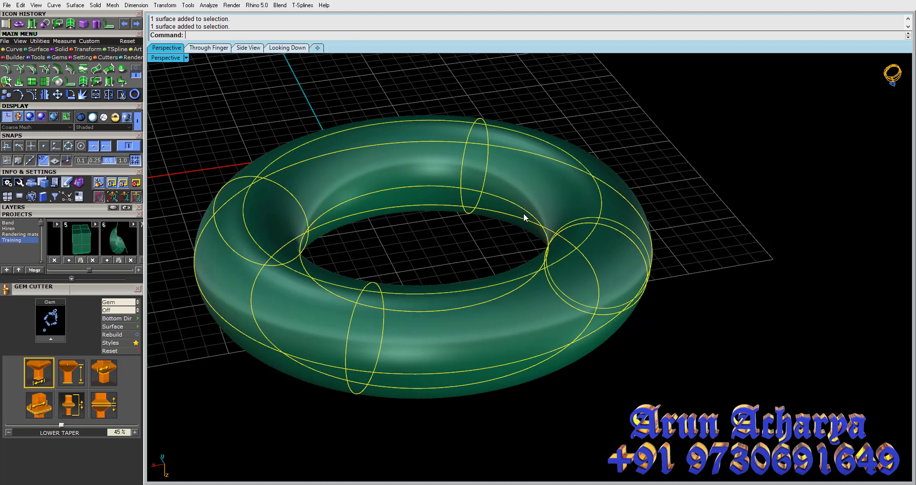
{"action": "key", "text": "Escape"}
{"action": "right_click_drag", "start_coordinate": [448, 167], "coordinate": [580, 242]}
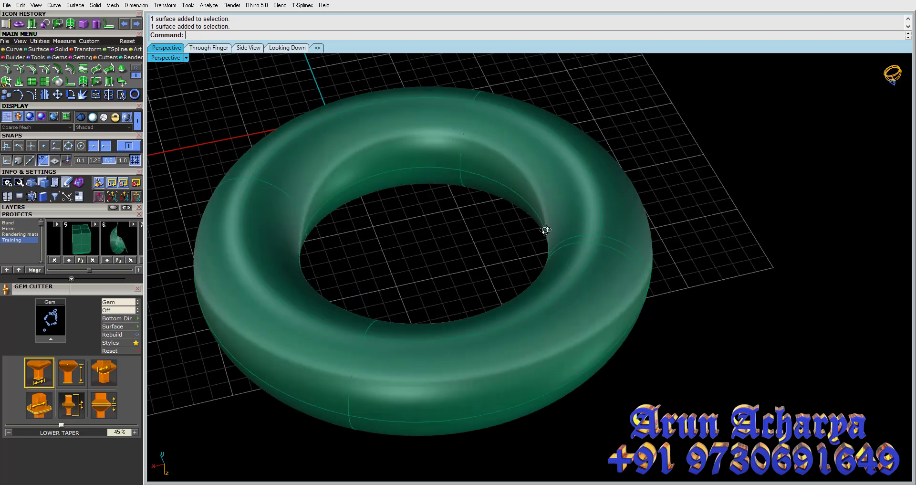
{"action": "left_click", "coordinate": [582, 251]}
{"action": "key", "text": "Escape"}
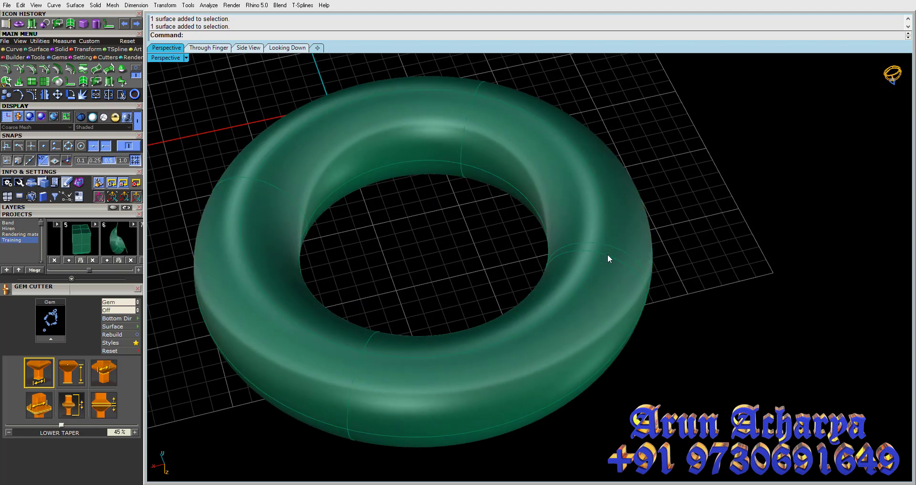
Step: Delete the torus, undo the deletion, and launch DupEdge again
{"action": "left_click", "coordinate": [588, 238]}
{"action": "key", "text": "Escape"}
{"action": "left_click", "coordinate": [637, 259]}
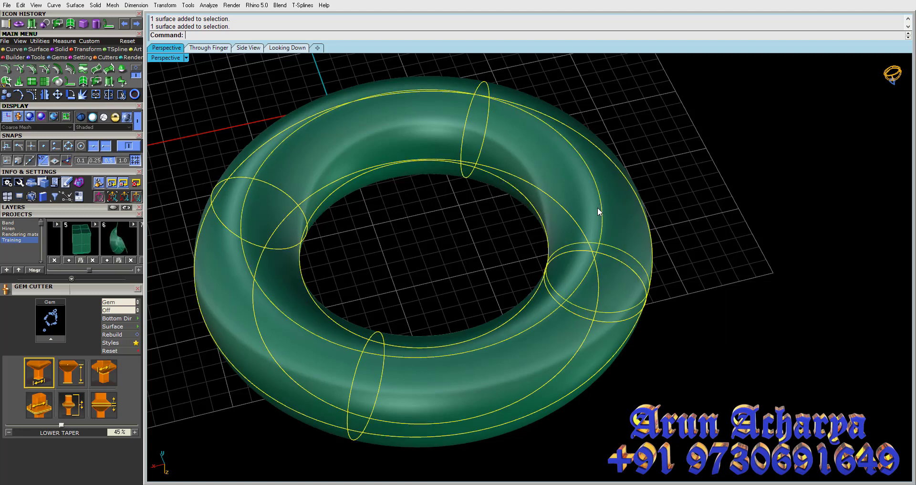
{"action": "left_click", "coordinate": [477, 244]}
{"action": "left_click", "coordinate": [582, 206]}
{"action": "key", "text": "Delete"}
{"action": "key", "text": "ctrl+z"}
{"action": "left_click", "coordinate": [232, 113]}
{"action": "left_click", "coordinate": [7, 23]}
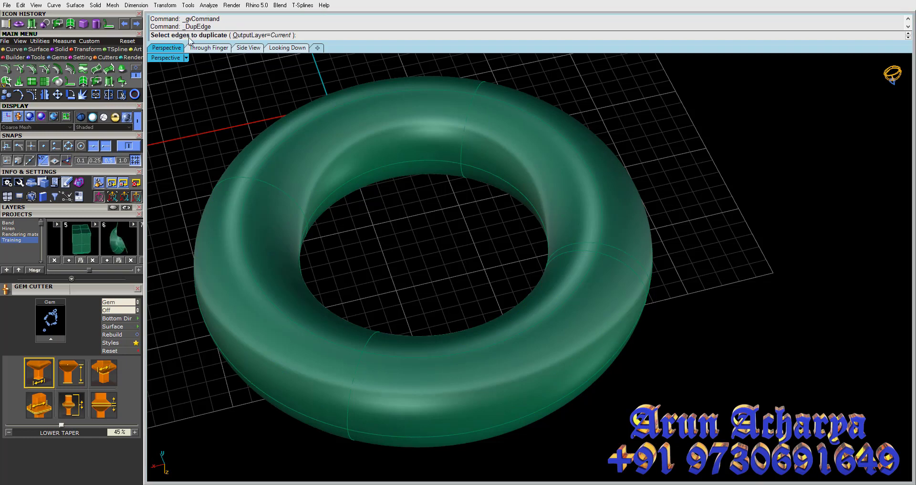
Step: Duplicate the torus seam and cross-section edges as curves, then select the torus surface
{"action": "scroll", "coordinate": [563, 175], "scroll_direction": "down", "scroll_amount": 2}
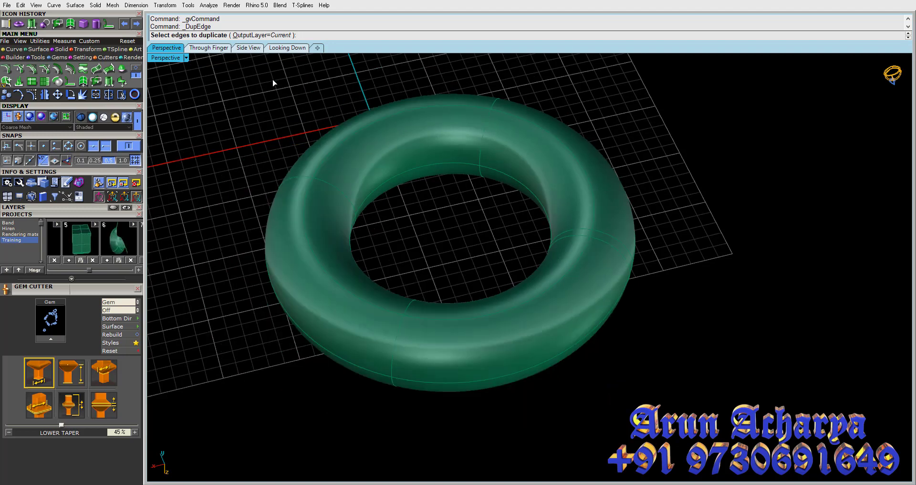
{"action": "left_click_drag", "start_coordinate": [337, 143], "coordinate": [643, 422]}
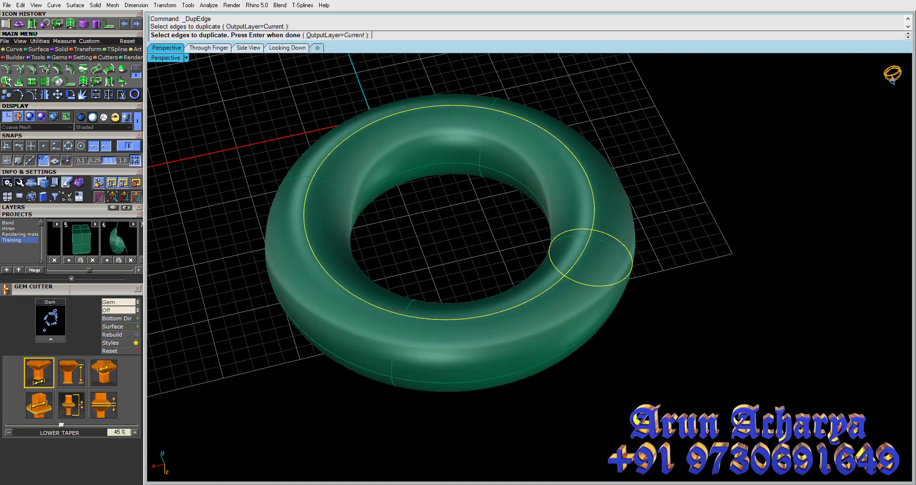
{"action": "key", "text": "Return"}
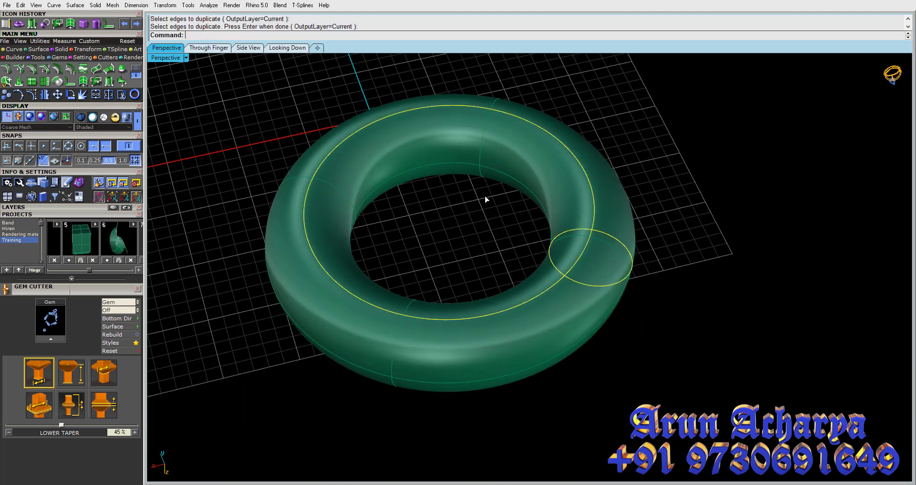
{"action": "scroll", "coordinate": [592, 230], "scroll_direction": "up", "scroll_amount": 2}
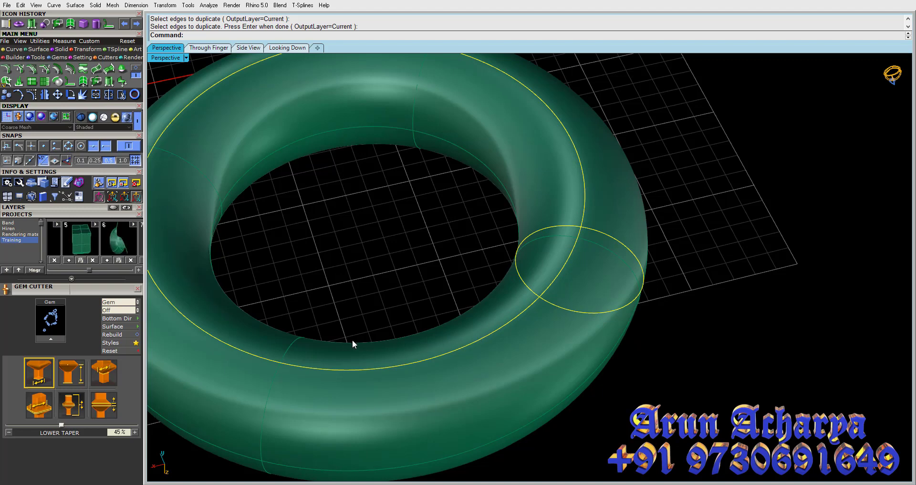
{"action": "scroll", "coordinate": [574, 282], "scroll_direction": "down", "scroll_amount": 2}
{"action": "scroll", "coordinate": [575, 282], "scroll_direction": "down", "scroll_amount": 2}
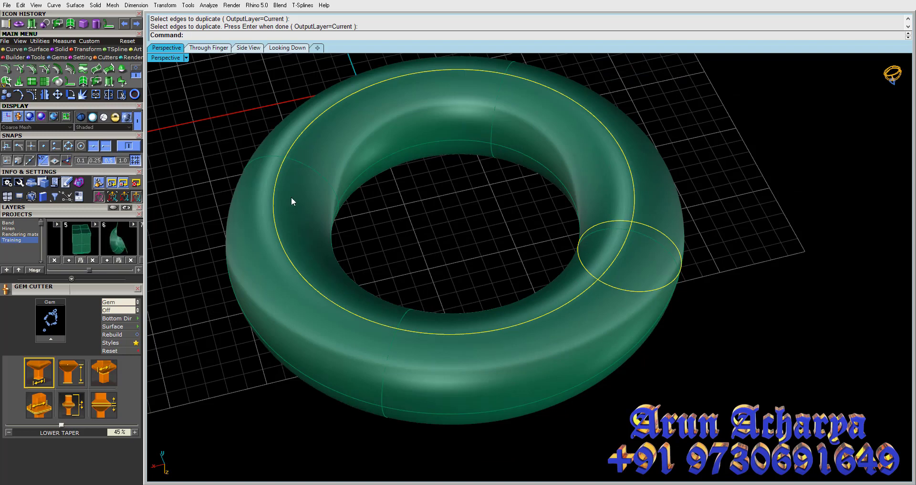
{"action": "left_click", "coordinate": [368, 168]}
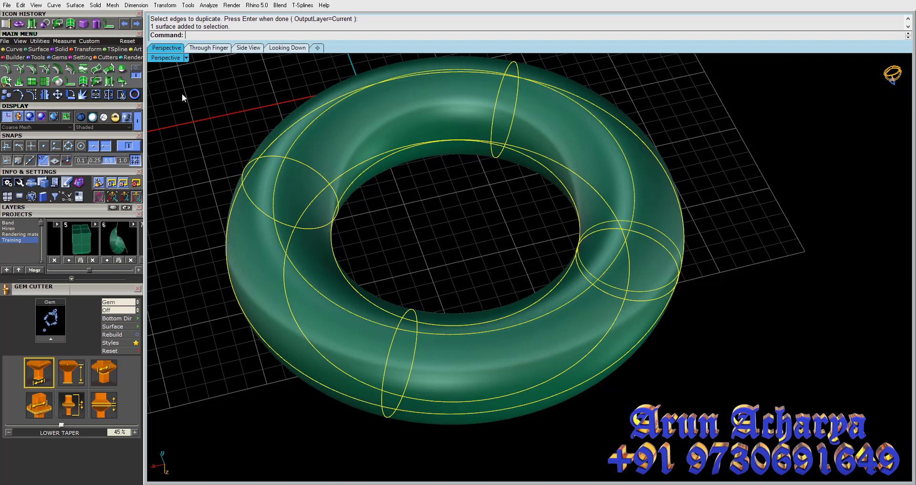
Step: Run SrfSeam and place the torus seam at a lower-left point on the ring
{"action": "left_click", "coordinate": [110, 82]}
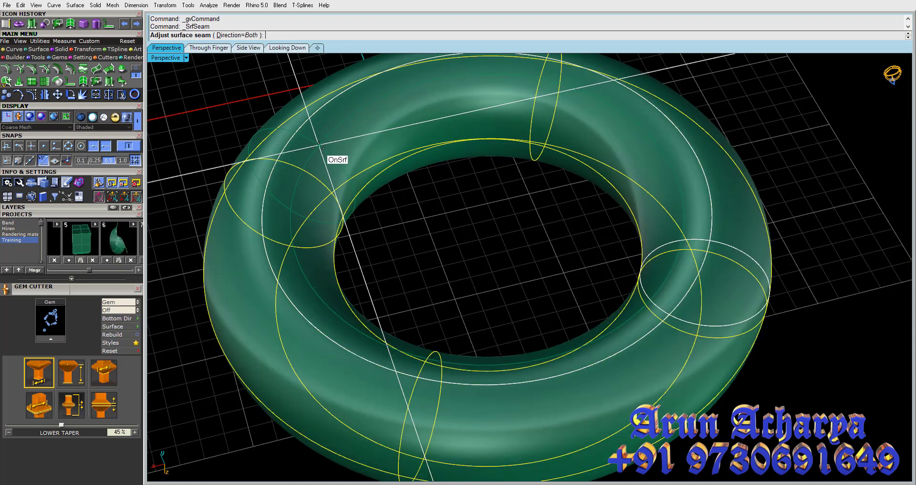
{"action": "scroll", "coordinate": [317, 144], "scroll_direction": "up", "scroll_amount": 1}
{"action": "scroll", "coordinate": [315, 145], "scroll_direction": "up", "scroll_amount": 1}
{"action": "scroll", "coordinate": [310, 147], "scroll_direction": "up", "scroll_amount": 1}
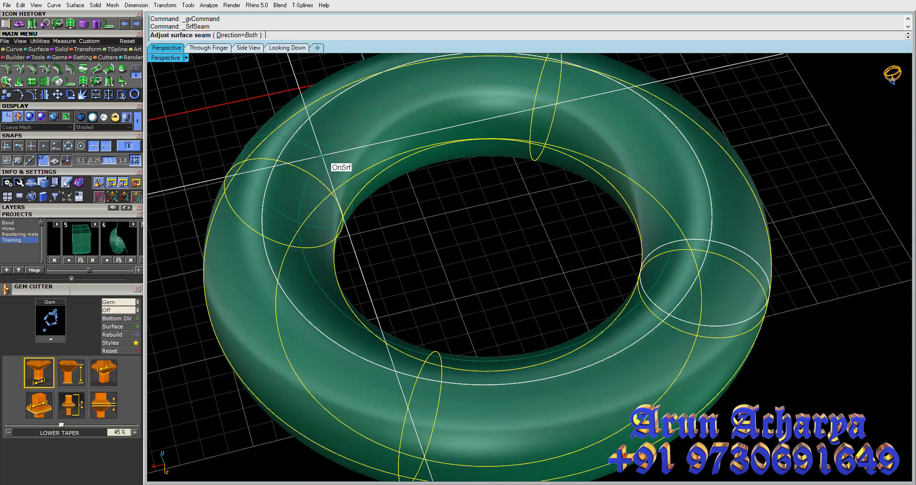
{"action": "scroll", "coordinate": [322, 153], "scroll_direction": "up", "scroll_amount": 2}
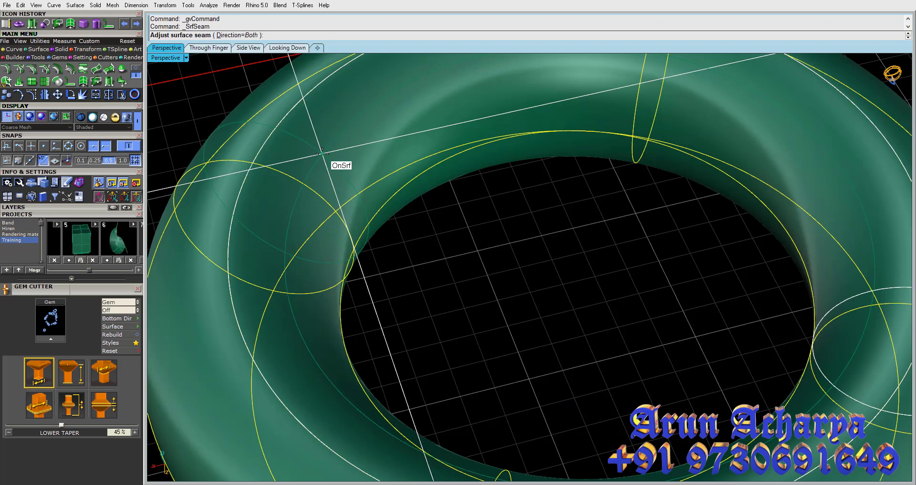
{"action": "right_click_drag", "start_coordinate": [334, 160], "coordinate": [380, 144]}
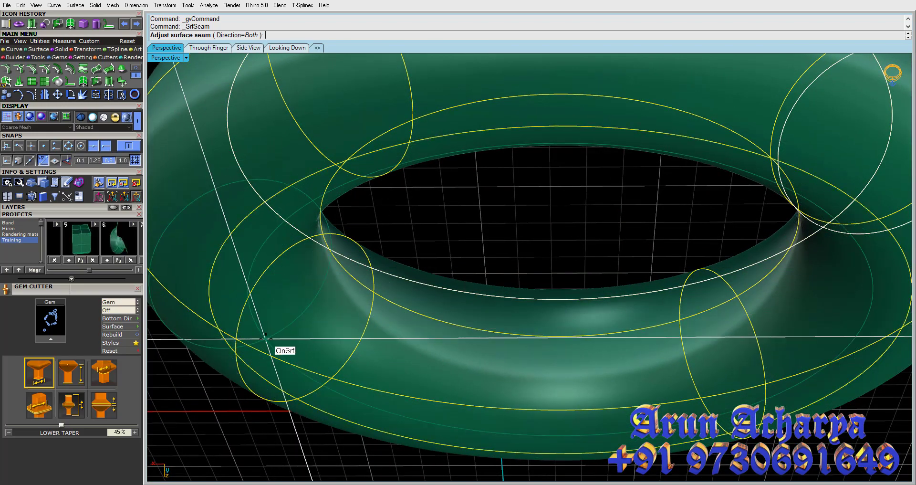
{"action": "scroll", "coordinate": [270, 332], "scroll_direction": "down", "scroll_amount": 3}
{"action": "scroll", "coordinate": [267, 328], "scroll_direction": "down", "scroll_amount": 2}
{"action": "key", "text": "Down"}
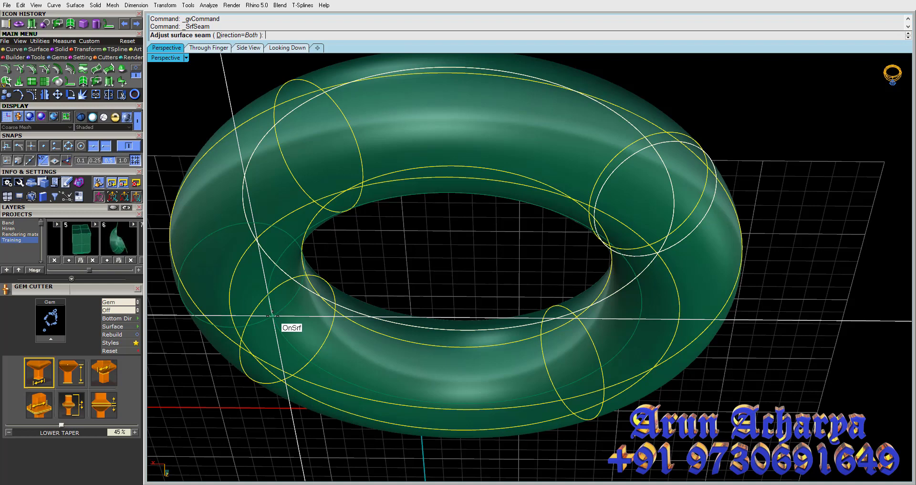
{"action": "left_click", "coordinate": [270, 317]}
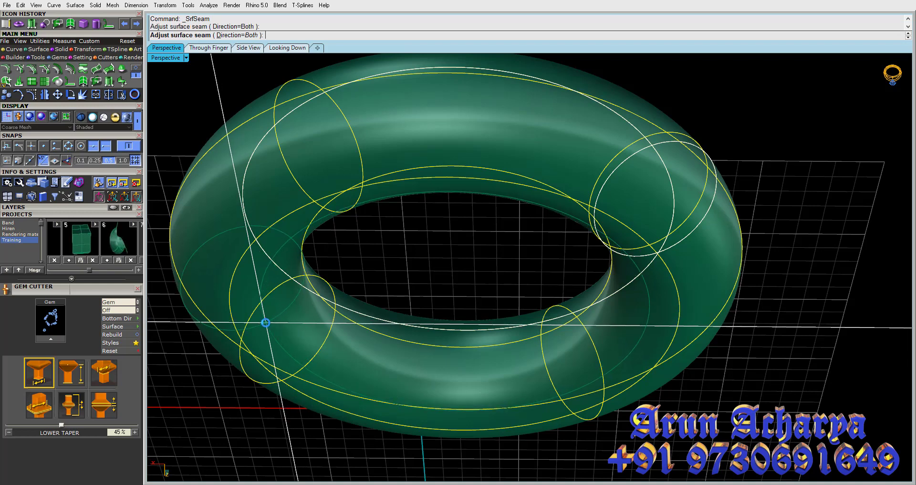
{"action": "left_click", "coordinate": [345, 274]}
{"action": "left_click", "coordinate": [256, 288]}
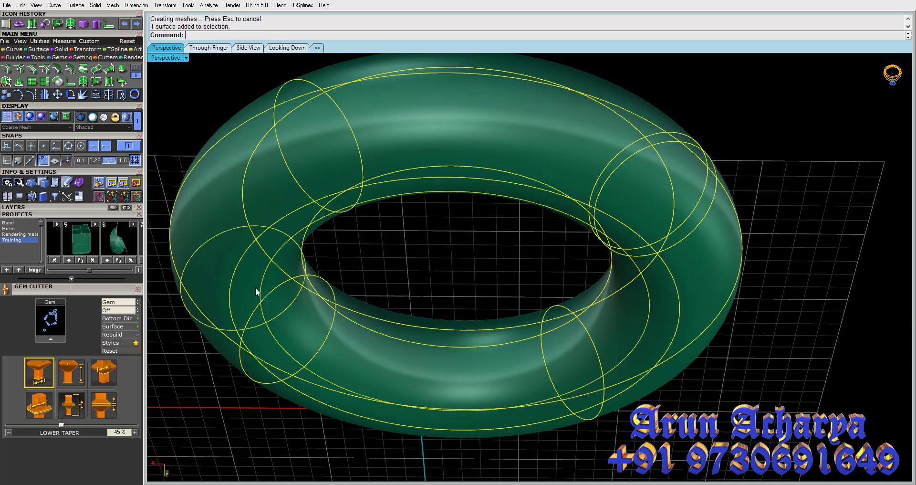
Step: Select the two earlier duplicated curves and open the Layers panel
{"action": "scroll", "coordinate": [347, 283], "scroll_direction": "down", "scroll_amount": 5}
{"action": "left_click", "coordinate": [396, 152]}
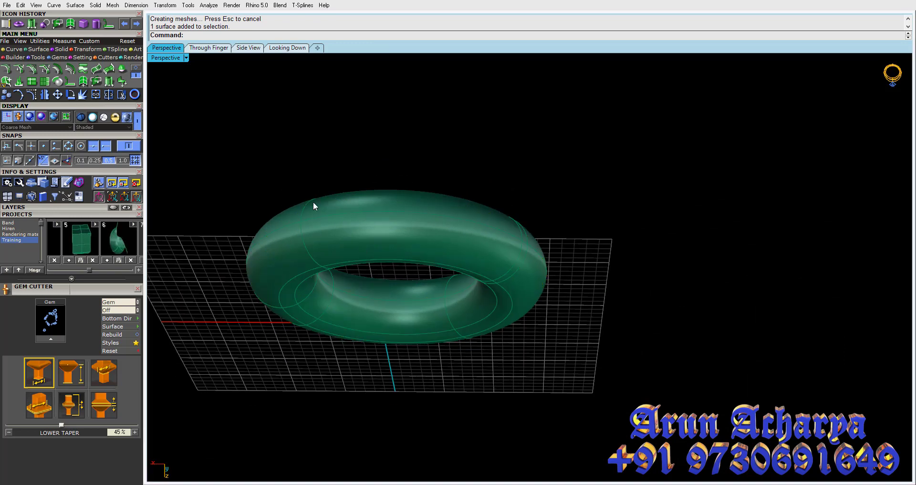
{"action": "left_click_drag", "start_coordinate": [196, 142], "coordinate": [615, 393]}
{"action": "left_click", "coordinate": [439, 261], "text": "ctrl"}
{"action": "mouse_move", "coordinate": [432, 251]}
{"action": "right_mouse_down"}
{"action": "mouse_move", "coordinate": [499, 308]}
{"action": "mouse_move", "coordinate": [502, 334]}
{"action": "right_mouse_up"}
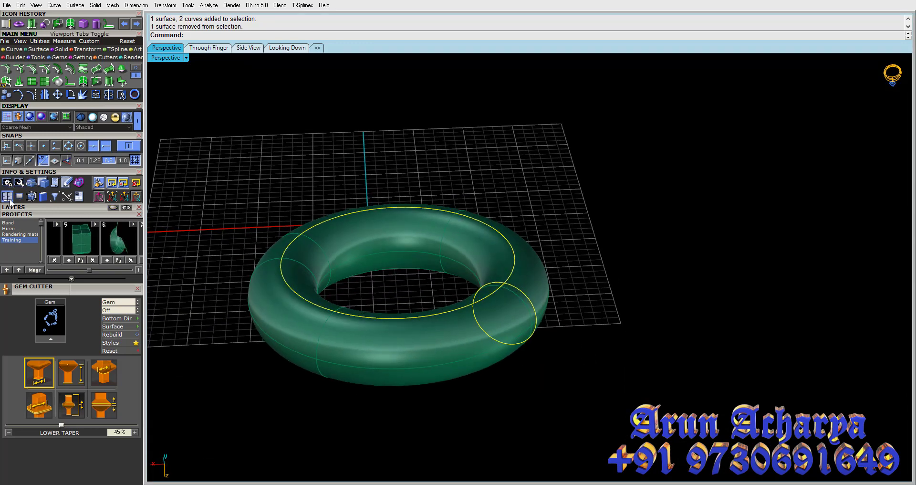
{"action": "left_click", "coordinate": [22, 209]}
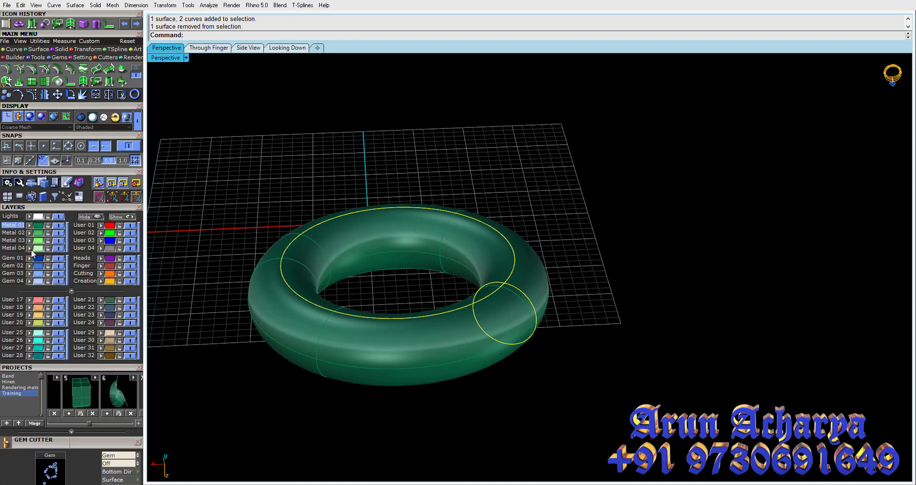
{"action": "left_click", "coordinate": [155, 262]}
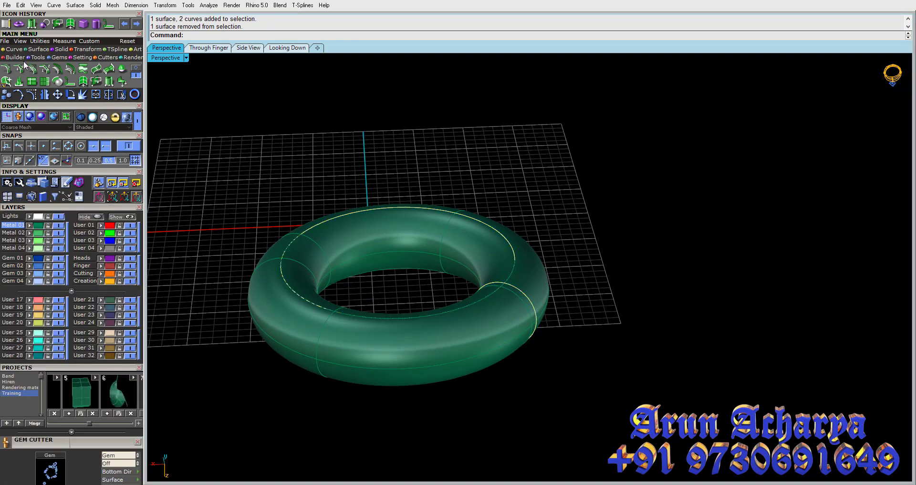
Step: Make User 01 current and duplicate the torus's inner ring and a cross-section edge
{"action": "left_click", "coordinate": [7, 23]}
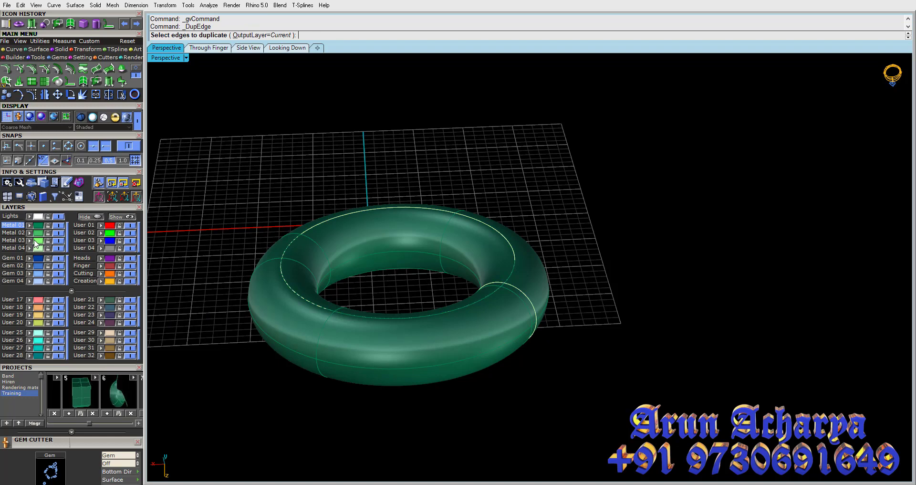
{"action": "left_click", "coordinate": [84, 225]}
{"action": "left_click_drag", "start_coordinate": [213, 164], "coordinate": [350, 254]}
{"action": "key", "text": "Return"}
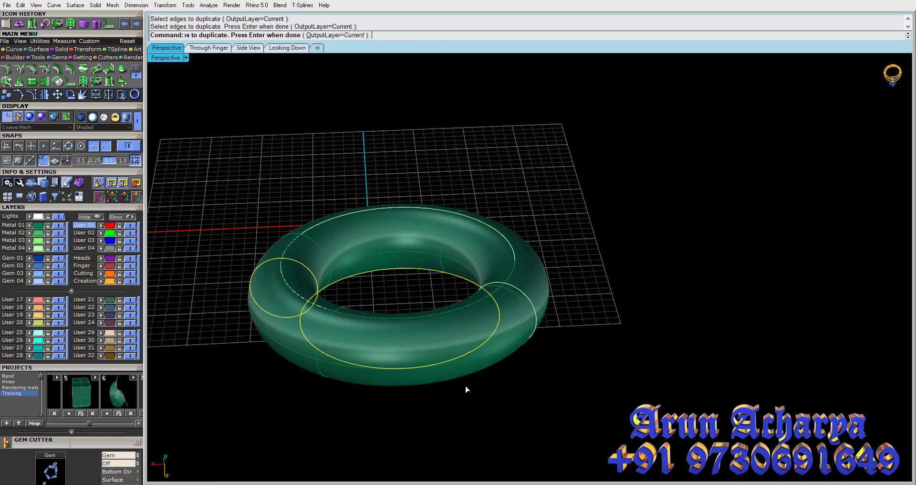
{"action": "right_click_drag", "start_coordinate": [346, 415], "coordinate": [197, 278]}
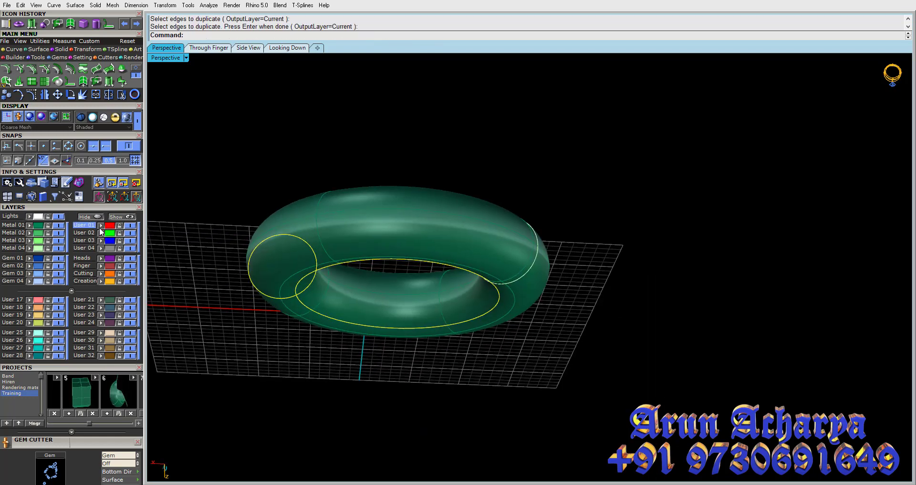
{"action": "left_click", "coordinate": [168, 242]}
{"action": "mouse_move", "coordinate": [168, 243]}
{"action": "right_mouse_down"}
{"action": "mouse_move", "coordinate": [267, 210]}
{"action": "mouse_move", "coordinate": [272, 280]}
{"action": "mouse_move", "coordinate": [293, 328]}
{"action": "mouse_move", "coordinate": [285, 346]}
{"action": "mouse_move", "coordinate": [301, 272]}
{"action": "mouse_move", "coordinate": [313, 333]}
{"action": "right_mouse_up"}
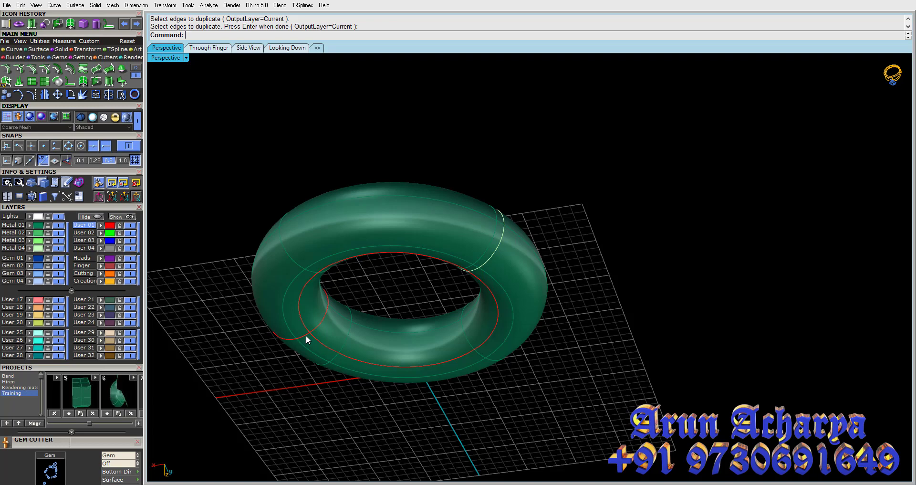
{"action": "mouse_move", "coordinate": [425, 321]}
{"action": "right_mouse_down"}
{"action": "mouse_move", "coordinate": [414, 360]}
{"action": "mouse_move", "coordinate": [423, 317]}
{"action": "mouse_move", "coordinate": [446, 320]}
{"action": "mouse_move", "coordinate": [468, 282]}
{"action": "right_mouse_up"}
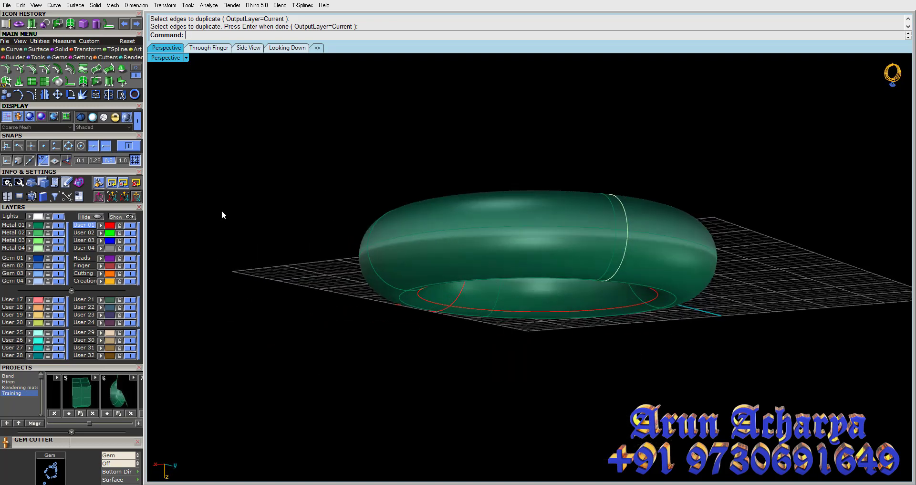
Step: Try Set Surface Tangent on the torus's open edge, then cancel it
{"action": "left_click", "coordinate": [123, 81]}
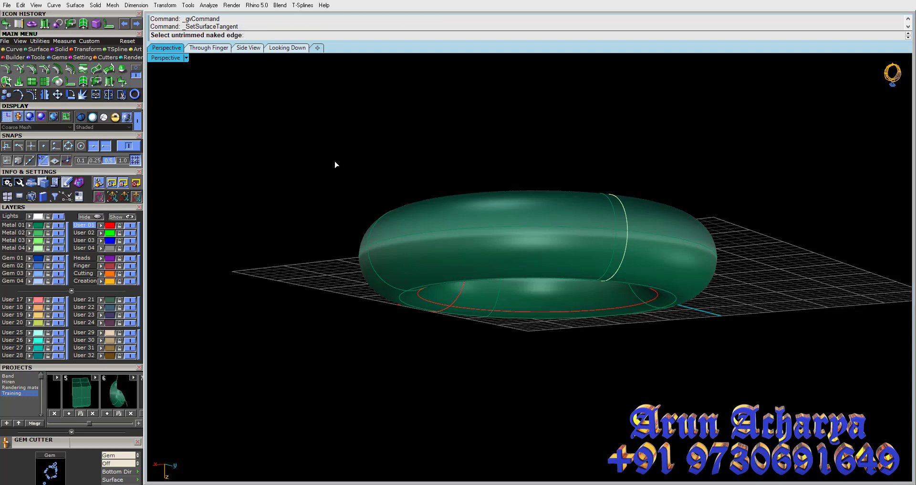
{"action": "mouse_move", "coordinate": [403, 201]}
{"action": "right_mouse_down"}
{"action": "mouse_move", "coordinate": [373, 248]}
{"action": "mouse_move", "coordinate": [425, 243]}
{"action": "mouse_move", "coordinate": [333, 223]}
{"action": "right_mouse_up"}
{"action": "type", "text": "d"}
{"action": "key", "text": "Return"}
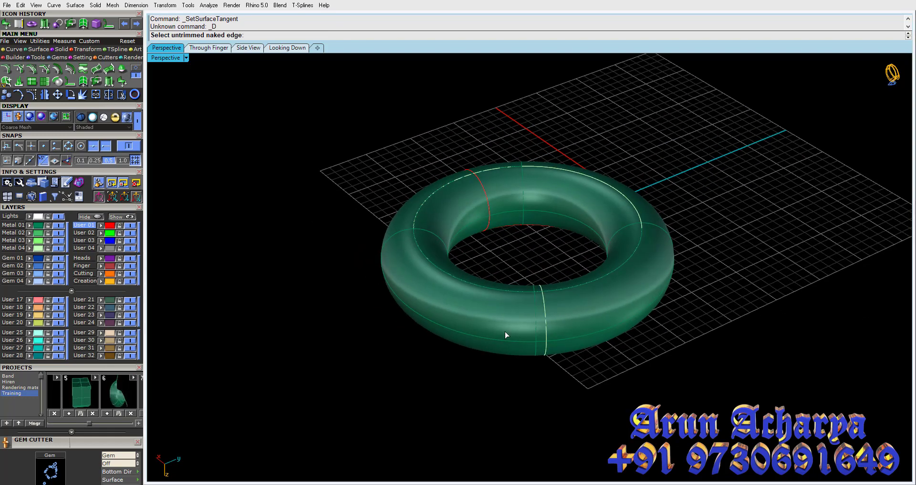
{"action": "key", "text": "Escape"}
{"action": "right_click_drag", "start_coordinate": [313, 274], "coordinate": [315, 276]}
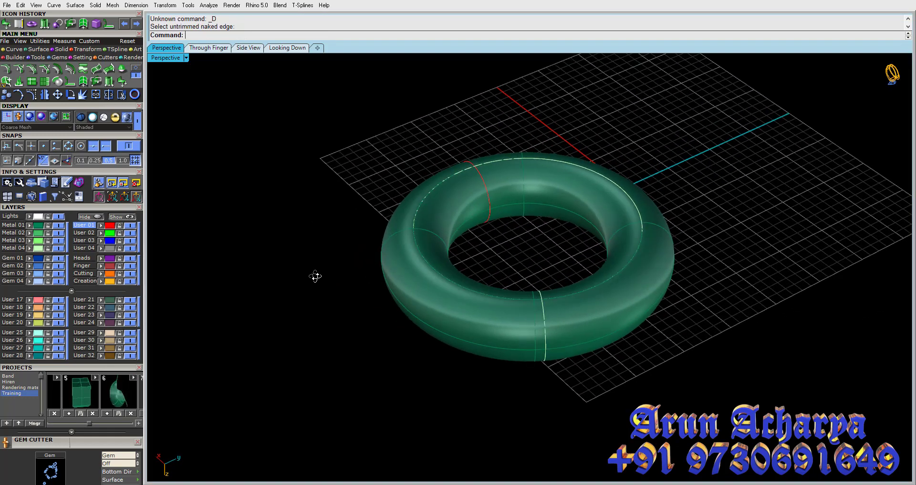
Step: Bring in the Training_6 model, then select everything and delete the torus and half-sphere
{"action": "double_click", "coordinate": [118, 390]}
{"action": "left_click", "coordinate": [532, 262]}
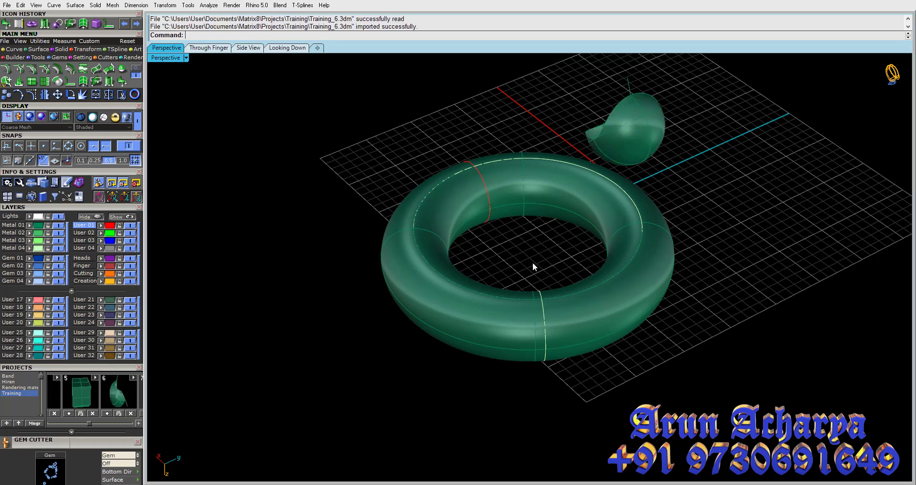
{"action": "right_click_drag", "start_coordinate": [532, 262], "coordinate": [324, 218]}
{"action": "key", "text": "Return"}
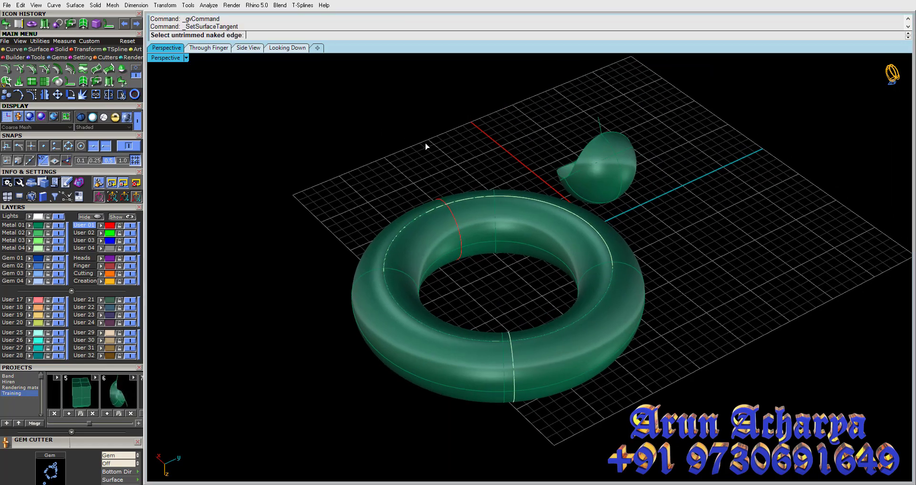
{"action": "right_click_drag", "start_coordinate": [416, 144], "coordinate": [406, 173], "text": "shift"}
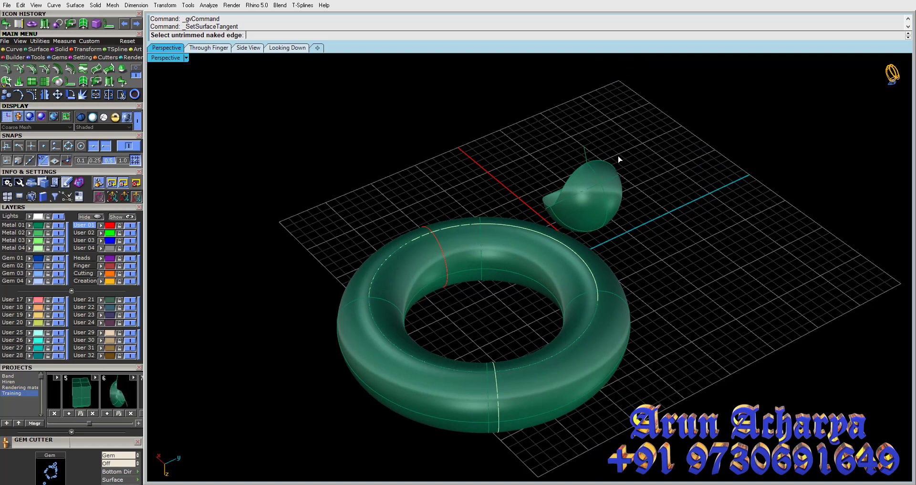
{"action": "left_click", "coordinate": [481, 253]}
{"action": "key", "text": "Escape"}
{"action": "key", "text": "ctrl+a"}
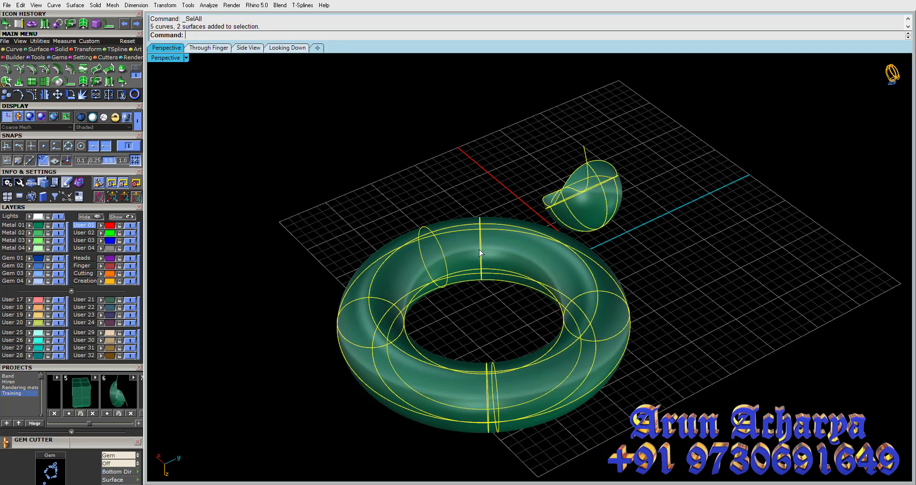
{"action": "key", "text": "Delete"}
Step: Load the Training_5 box, explode it, and delete its inner surfaces while keeping the outer faces
{"action": "left_click", "coordinate": [90, 385]}
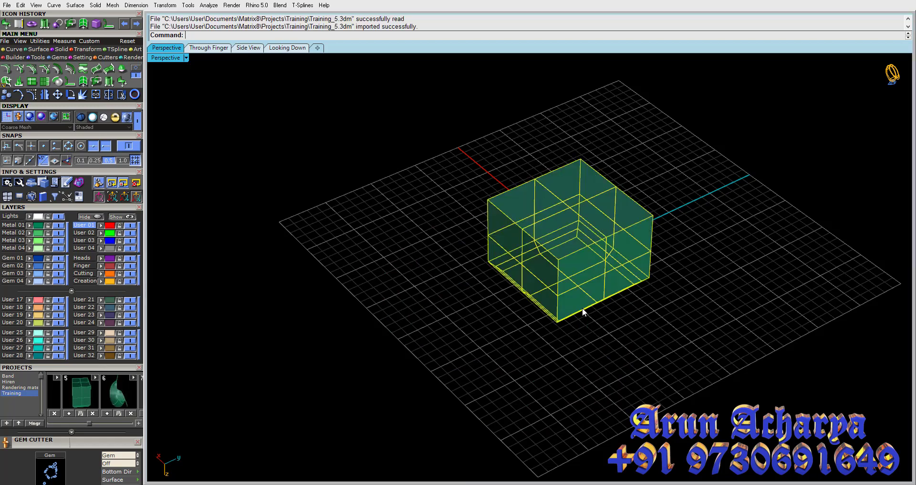
{"action": "left_click", "coordinate": [96, 94]}
{"action": "left_click", "coordinate": [572, 216], "text": "ctrl"}
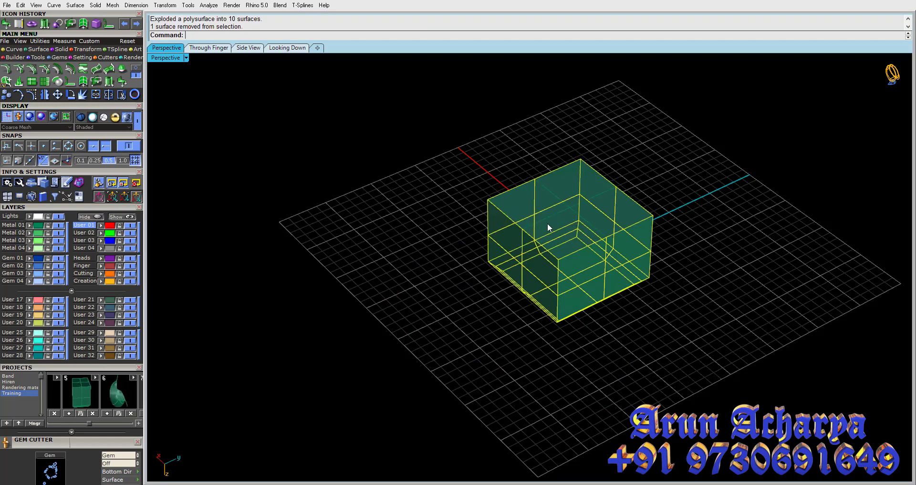
{"action": "left_click", "coordinate": [583, 250], "text": "ctrl"}
{"action": "key", "text": "Delete"}
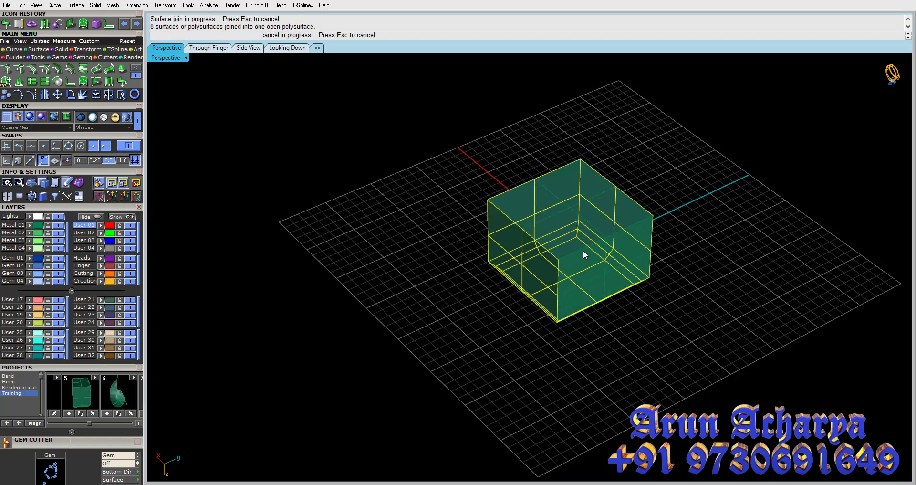
Step: Move the box's top face up so it floats 1.808 above the open body
{"action": "left_click", "coordinate": [584, 250]}
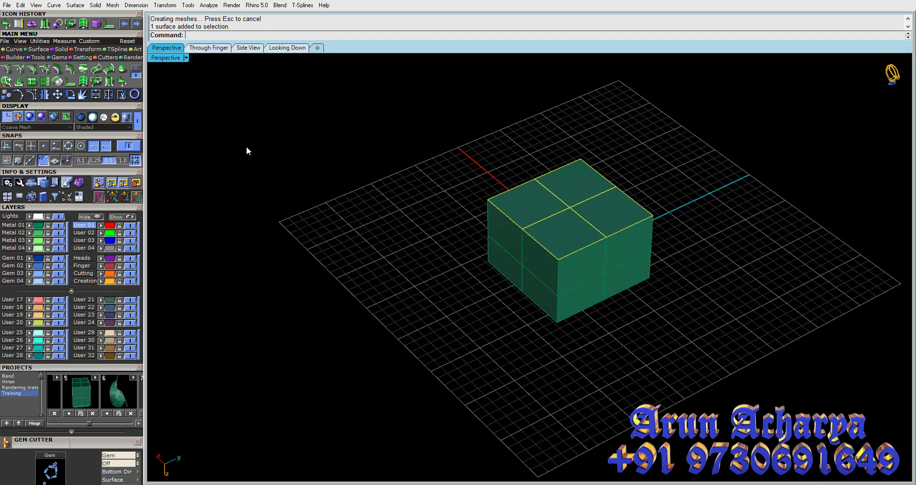
{"action": "left_click", "coordinate": [58, 94]}
{"action": "left_click", "coordinate": [376, 358]}
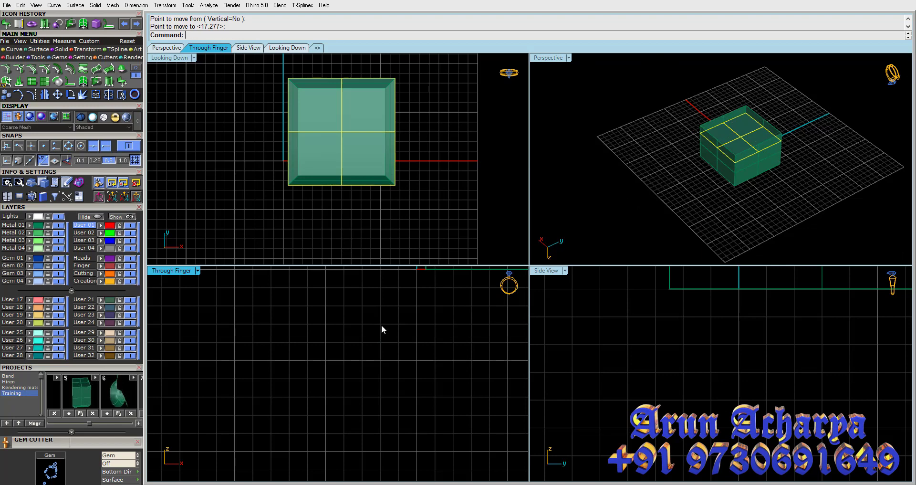
{"action": "right_click_drag", "start_coordinate": [385, 282], "coordinate": [374, 366]}
{"action": "key", "text": "ctrl+z"}
{"action": "scroll", "coordinate": [477, 339], "scroll_direction": "up", "scroll_amount": 2}
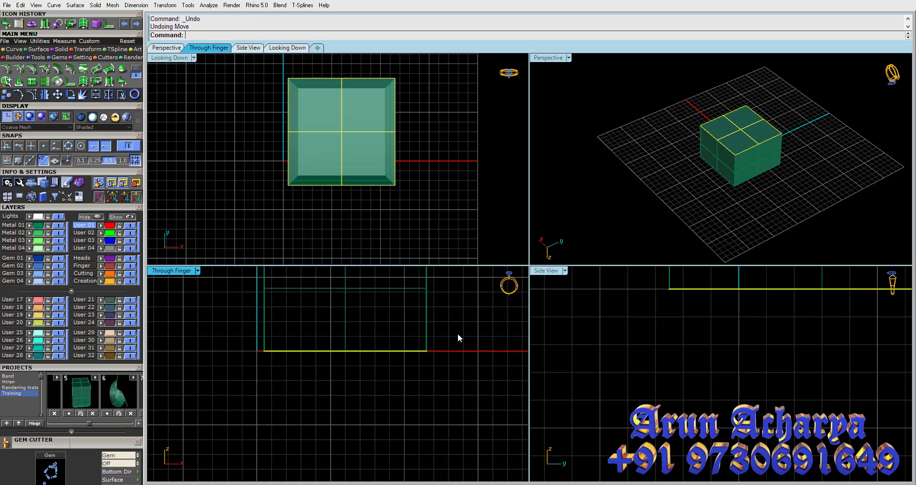
{"action": "key", "text": "Return"}
{"action": "left_click", "coordinate": [462, 323]}
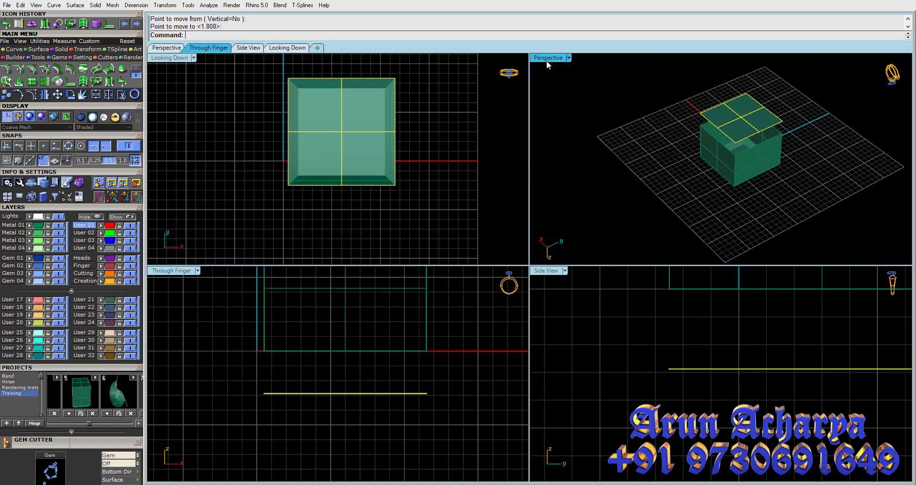
{"action": "double_click", "coordinate": [548, 58]}
{"action": "right_click_drag", "start_coordinate": [532, 311], "coordinate": [505, 205]}
{"action": "scroll", "coordinate": [559, 270], "scroll_direction": "up", "scroll_amount": 3}
{"action": "scroll", "coordinate": [559, 270], "scroll_direction": "down", "scroll_amount": 3}
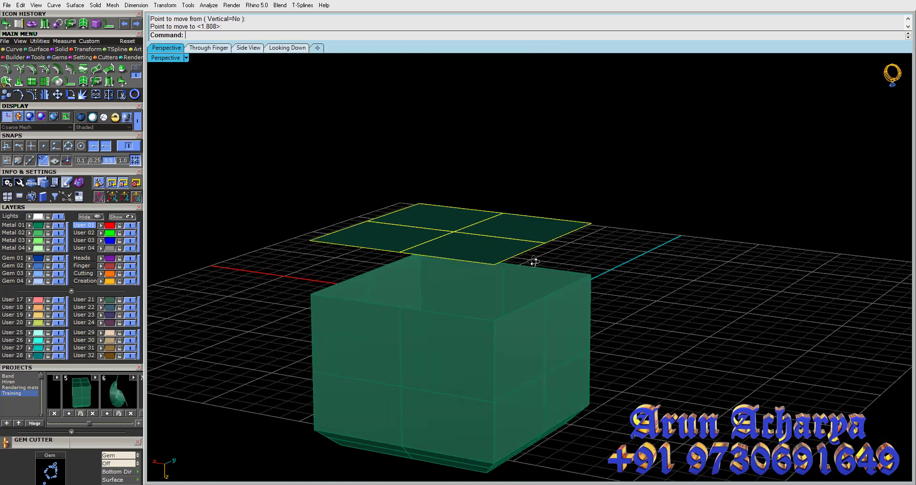
{"action": "left_click", "coordinate": [156, 90]}
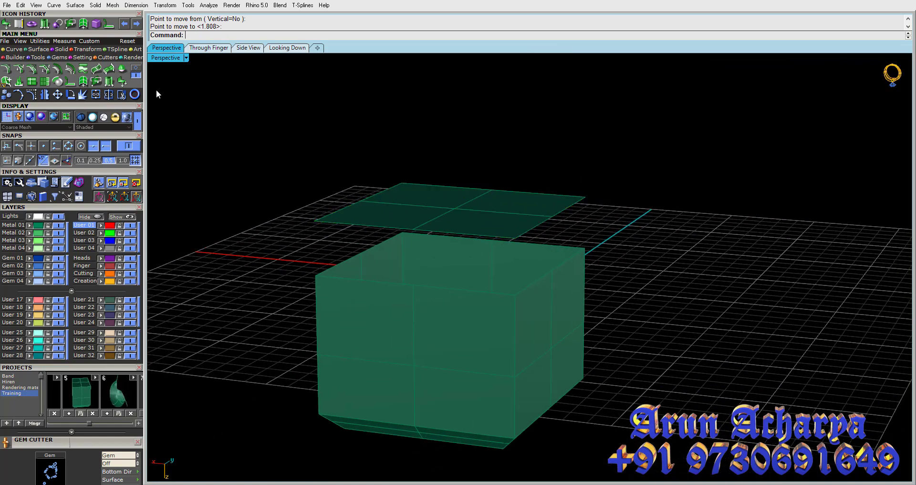
{"action": "left_click", "coordinate": [122, 83]}
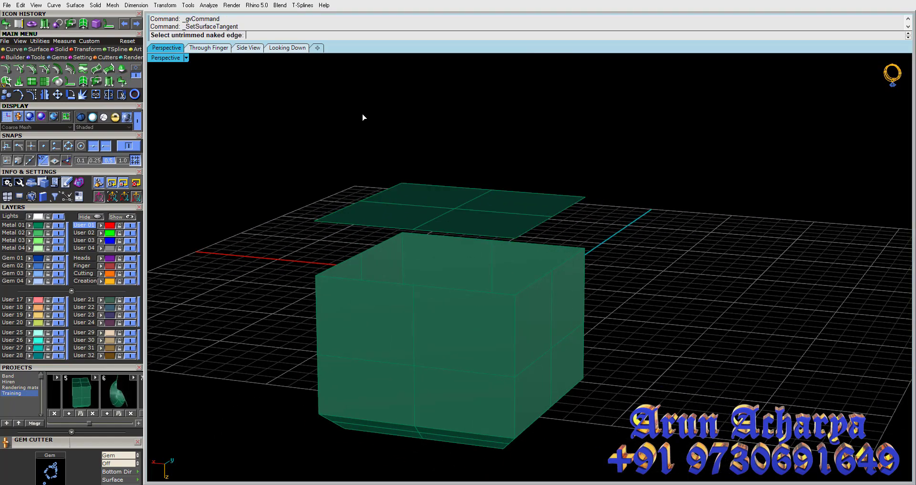
{"action": "left_click", "coordinate": [542, 221]}
{"action": "right_click_drag", "start_coordinate": [542, 262], "coordinate": [568, 269]}
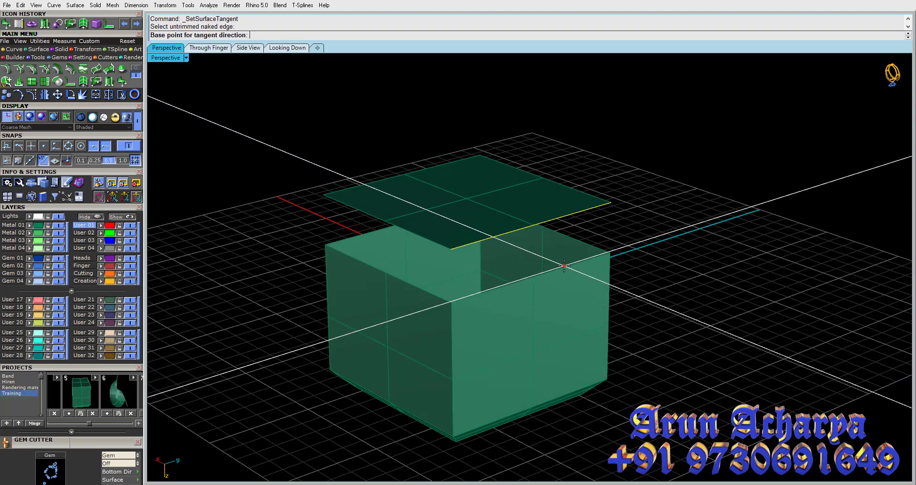
{"action": "scroll", "coordinate": [567, 269], "scroll_direction": "up", "scroll_amount": 3}
{"action": "left_click", "coordinate": [633, 246]}
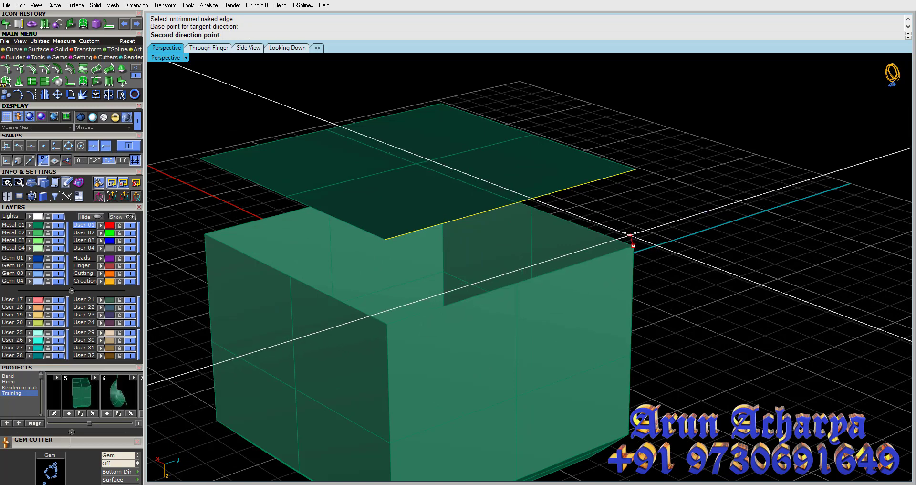
{"action": "double_click", "coordinate": [169, 58]}
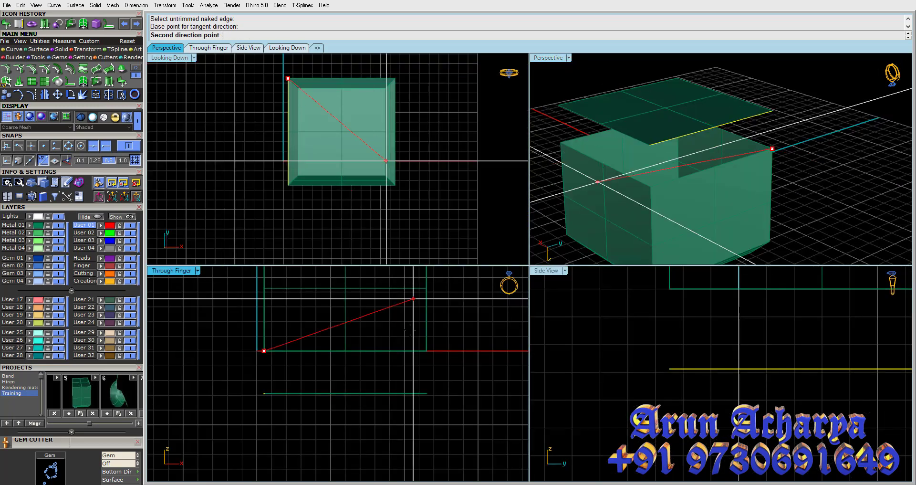
{"action": "left_click", "coordinate": [265, 369]}
{"action": "double_click", "coordinate": [546, 58]}
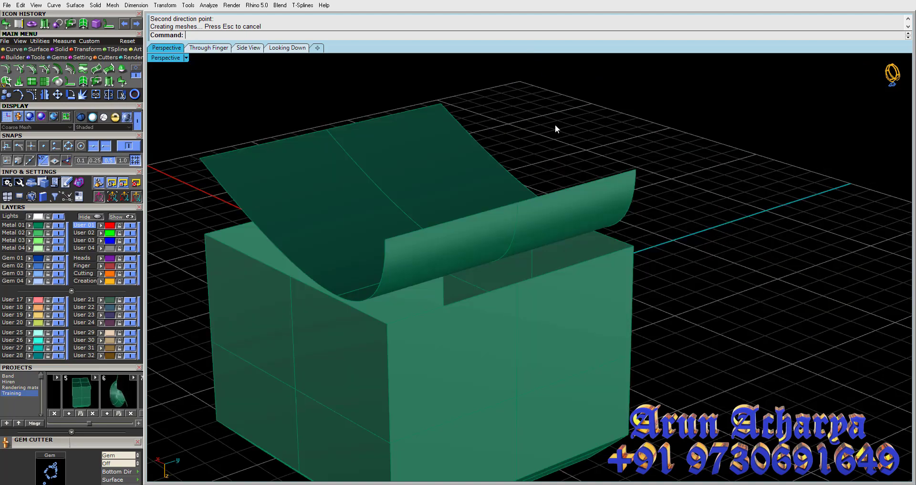
{"action": "right_click_drag", "start_coordinate": [555, 124], "coordinate": [541, 177]}
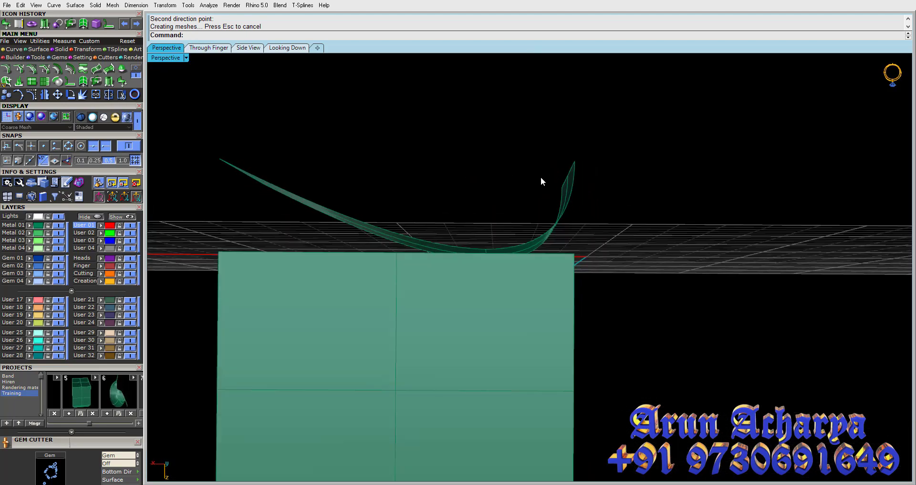
{"action": "scroll", "coordinate": [541, 181], "scroll_direction": "down", "scroll_amount": 3}
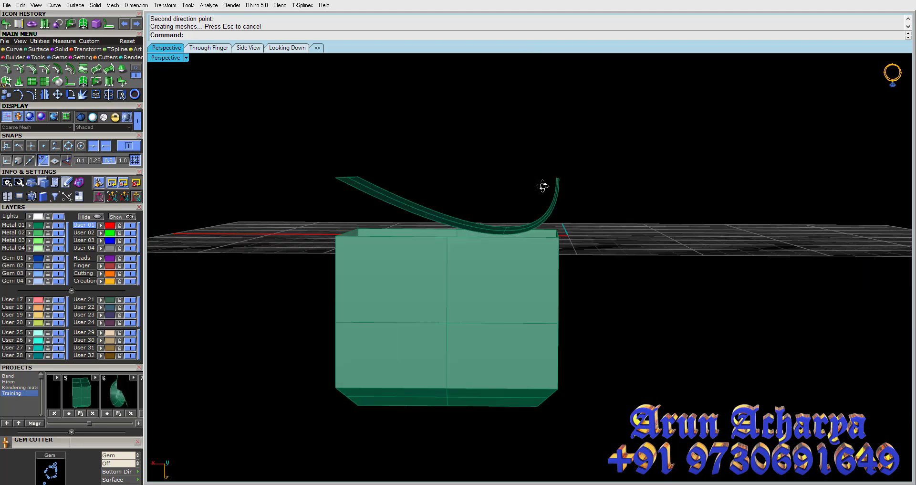
{"action": "key", "text": "ctrl+z"}
{"action": "mouse_move", "coordinate": [523, 193]}
{"action": "right_mouse_down"}
{"action": "mouse_move", "coordinate": [457, 205]}
{"action": "mouse_move", "coordinate": [462, 179]}
{"action": "right_mouse_up"}
{"action": "left_click", "coordinate": [462, 179]}
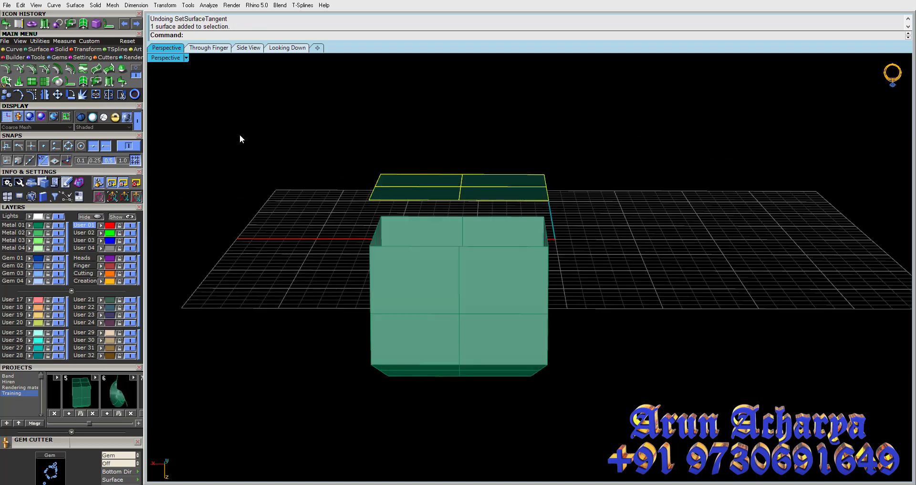
Step: Restart Set Surface Tangent and pick the top face's open edge
{"action": "double_click", "coordinate": [152, 59]}
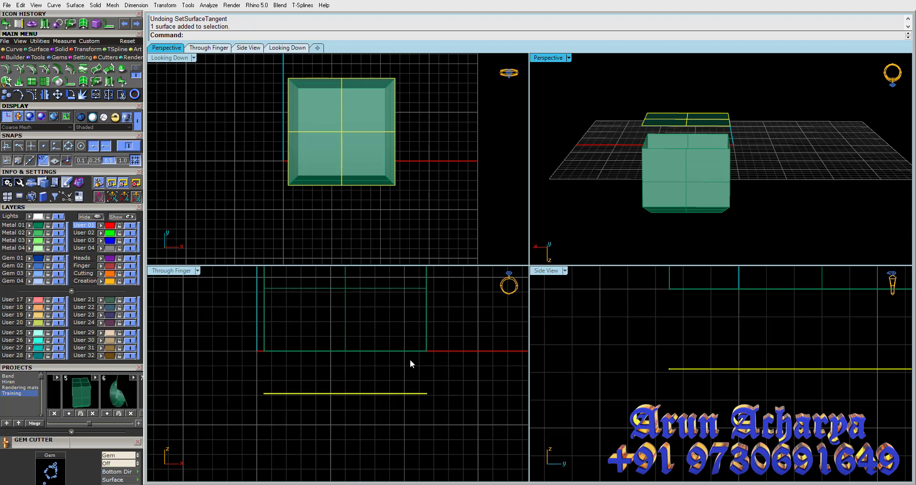
{"action": "left_click", "coordinate": [575, 106]}
{"action": "left_click", "coordinate": [66, 116]}
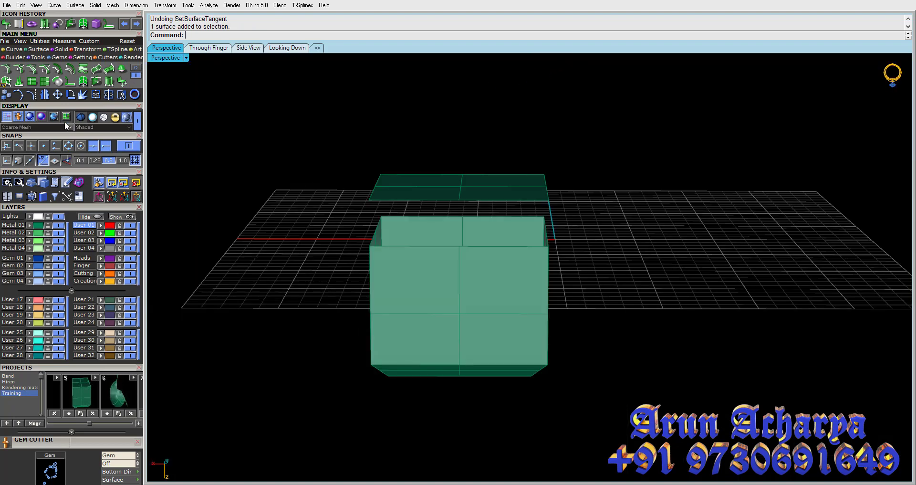
{"action": "left_click", "coordinate": [120, 80]}
{"action": "left_click", "coordinate": [548, 191]}
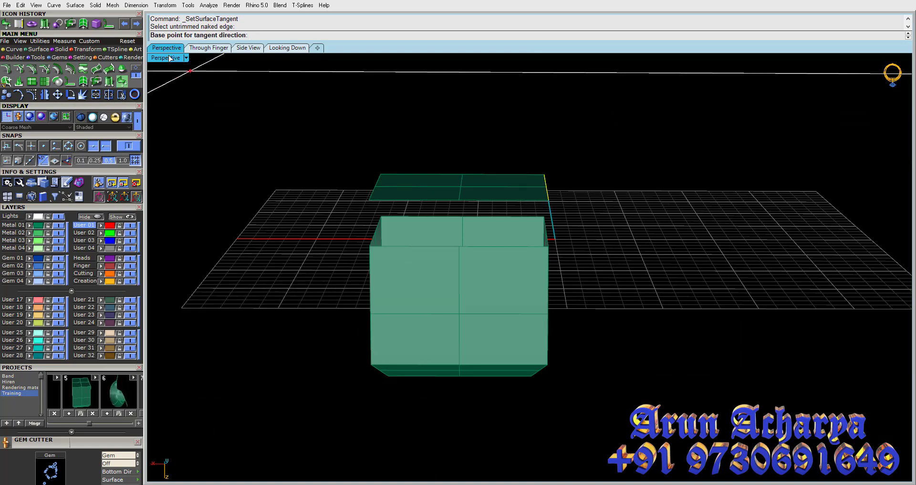
Step: In the four-view layout, set the tangent base and direction points, then undo the bend
{"action": "double_click", "coordinate": [171, 58]}
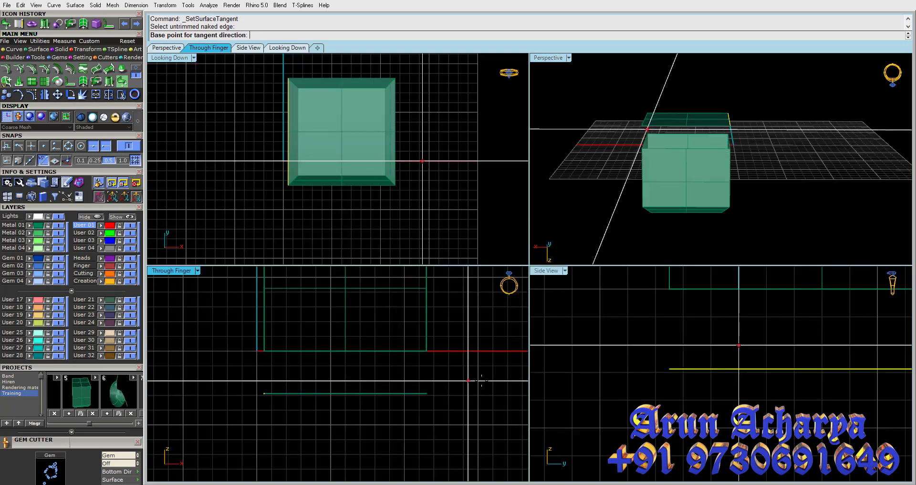
{"action": "scroll", "coordinate": [456, 375], "scroll_direction": "down", "scroll_amount": 2}
{"action": "right_click_drag", "start_coordinate": [456, 375], "coordinate": [346, 392]}
{"action": "scroll", "coordinate": [803, 386], "scroll_direction": "down", "scroll_amount": 3}
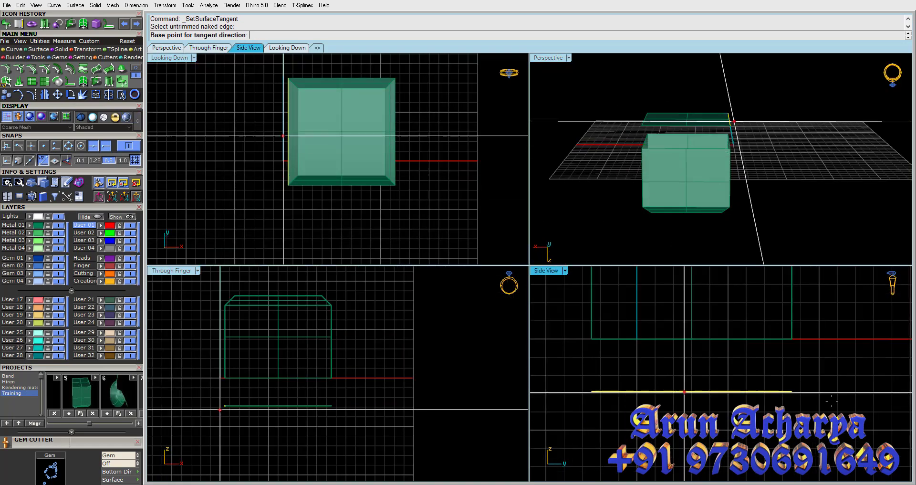
{"action": "left_click", "coordinate": [802, 386]}
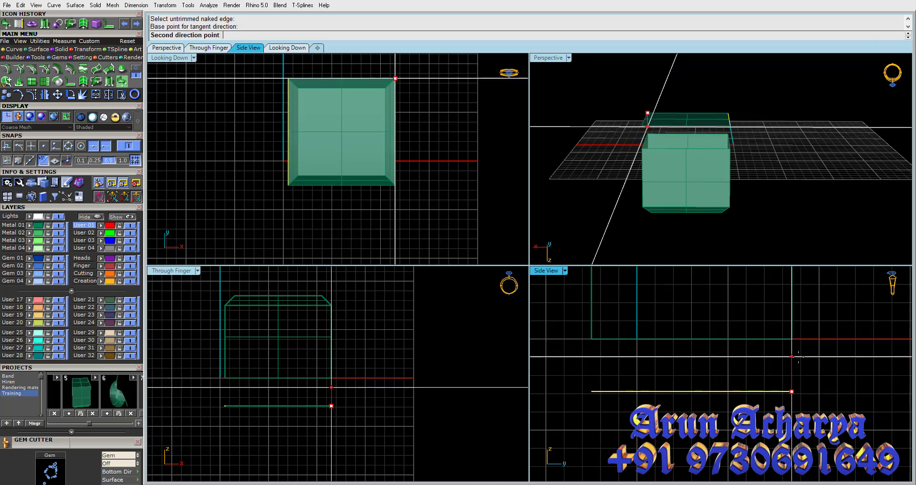
{"action": "left_click", "coordinate": [799, 357]}
{"action": "right_click_drag", "start_coordinate": [720, 161], "coordinate": [674, 106]}
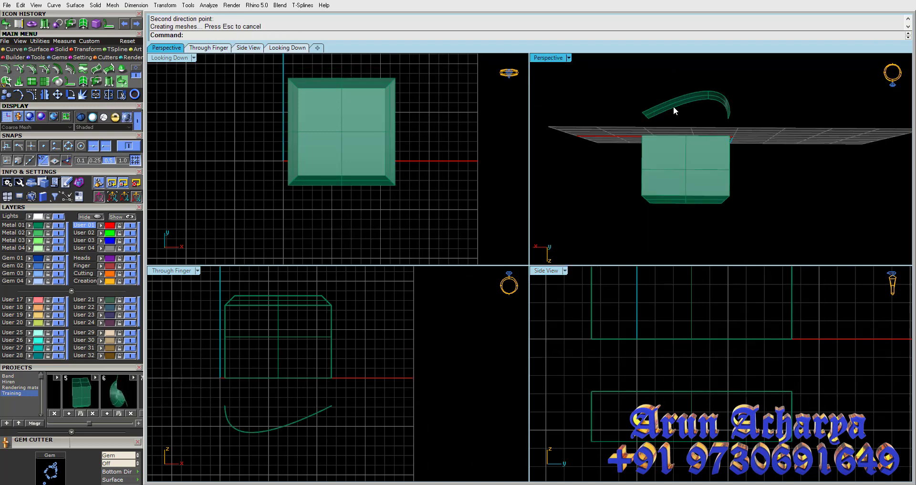
{"action": "mouse_move", "coordinate": [733, 139]}
{"action": "right_mouse_down"}
{"action": "mouse_move", "coordinate": [715, 146]}
{"action": "mouse_move", "coordinate": [636, 112]}
{"action": "right_mouse_up"}
{"action": "key", "text": "ctrl+z"}
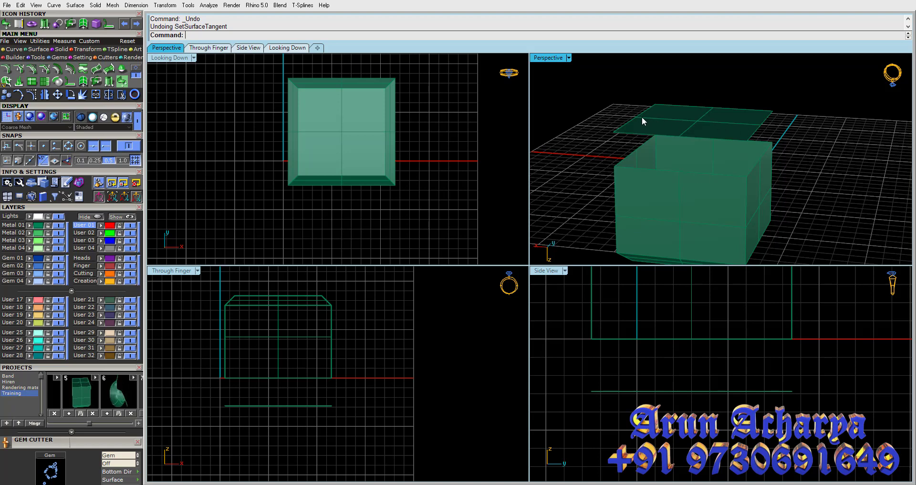
Step: Repeat Set Surface Tangent on the top face's edge, maximize Perspective, and undo the bend
{"action": "right_click", "coordinate": [729, 118]}
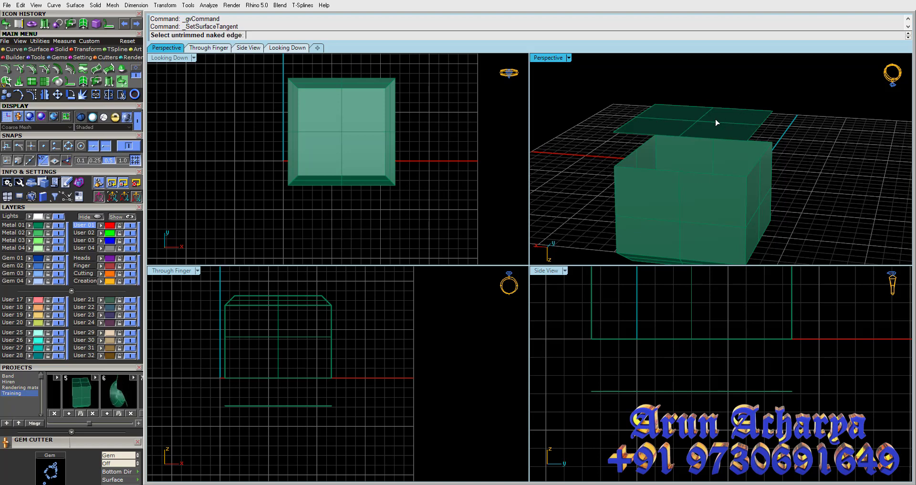
{"action": "left_click", "coordinate": [765, 126]}
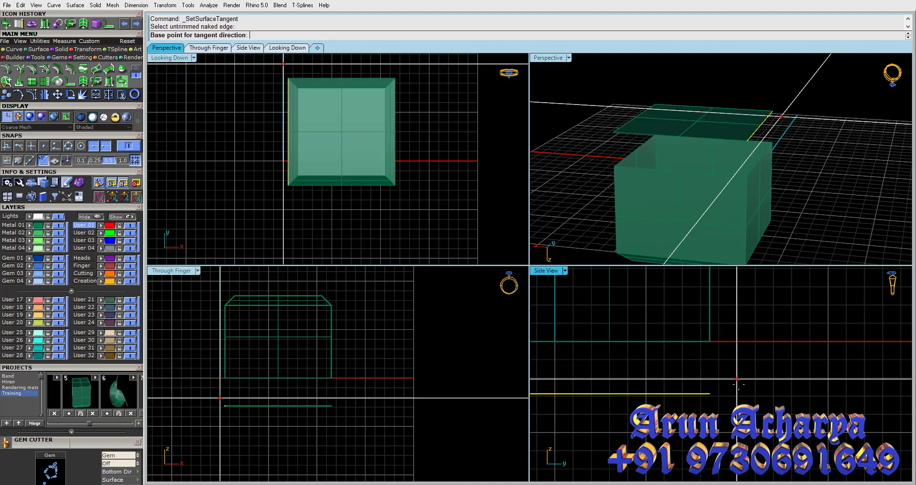
{"action": "left_click", "coordinate": [742, 388]}
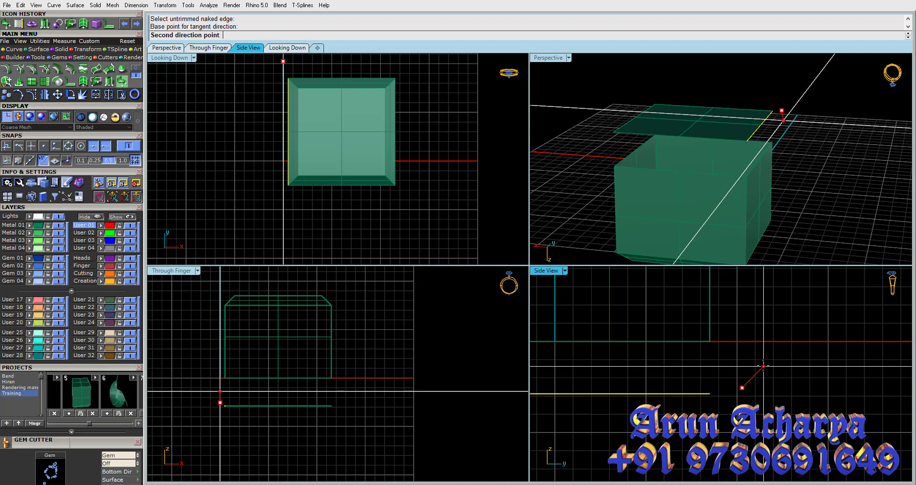
{"action": "left_click", "coordinate": [764, 366]}
{"action": "right_click_drag", "start_coordinate": [756, 177], "coordinate": [753, 155]}
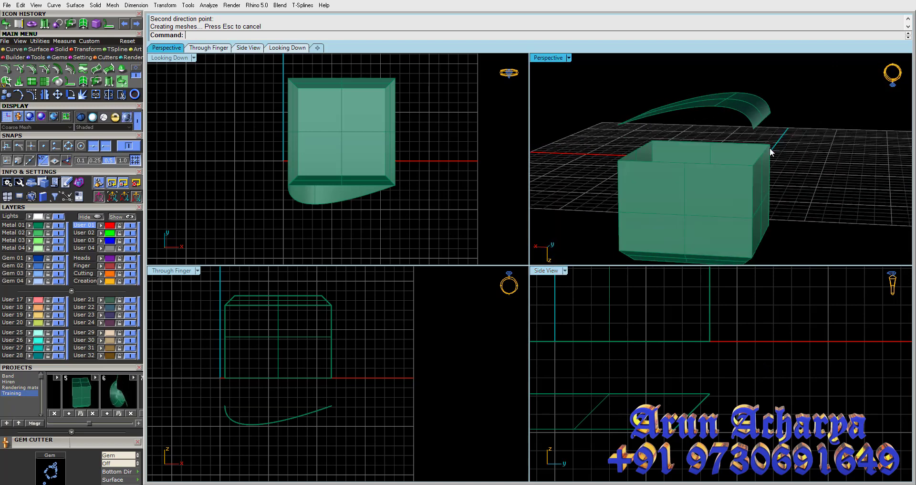
{"action": "double_click", "coordinate": [549, 58]}
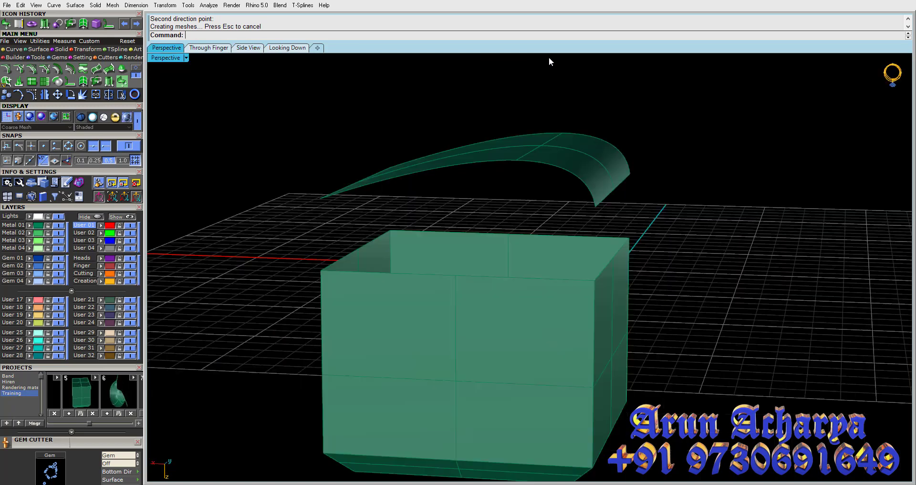
{"action": "mouse_move", "coordinate": [549, 56]}
{"action": "right_mouse_down"}
{"action": "mouse_move", "coordinate": [466, 256]}
{"action": "mouse_move", "coordinate": [528, 232]}
{"action": "right_mouse_up"}
{"action": "key", "text": "ctrl+z"}
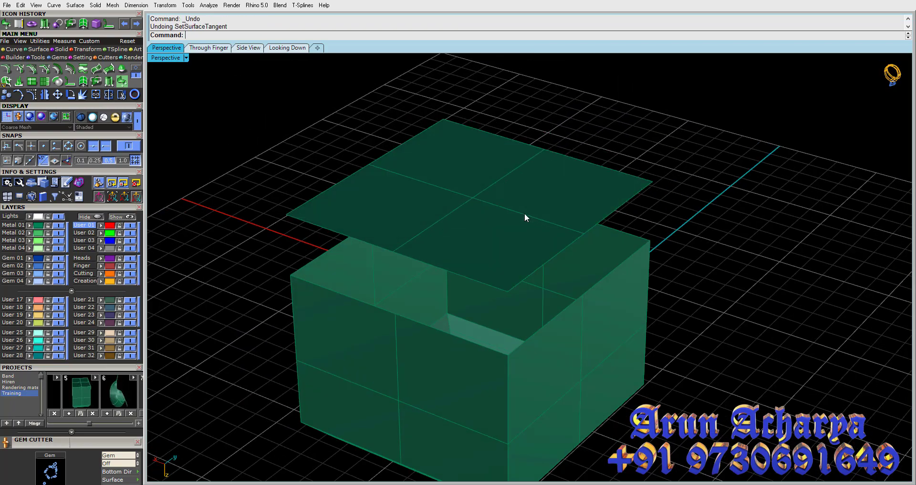
Step: Check the lid's edge control points, then undo the lid raise and the surface join
{"action": "left_click", "coordinate": [525, 215]}
{"action": "left_click", "coordinate": [32, 94]}
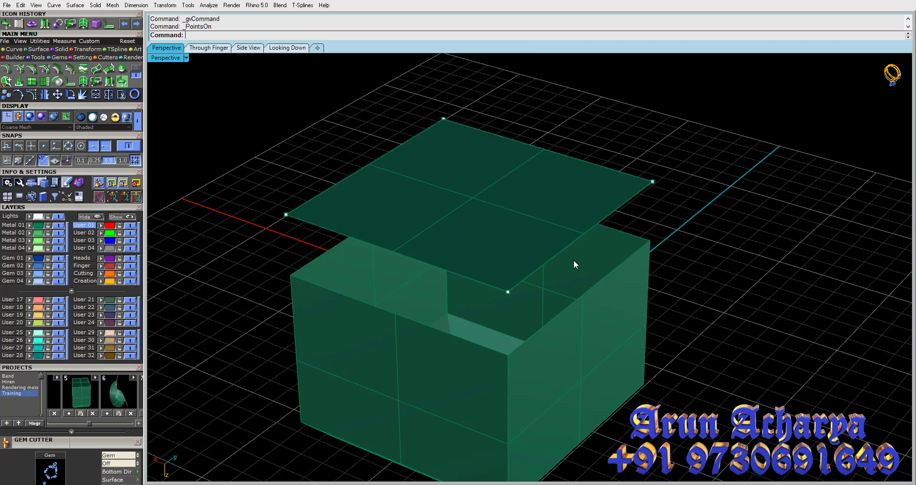
{"action": "right_click_drag", "start_coordinate": [574, 260], "coordinate": [515, 229]}
{"action": "left_click_drag", "start_coordinate": [548, 144], "coordinate": [657, 231]}
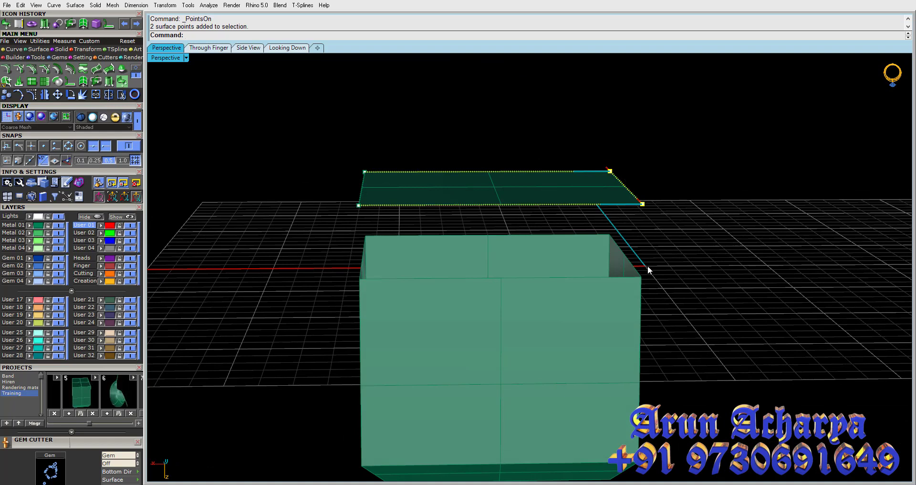
{"action": "key", "text": "Escape"}
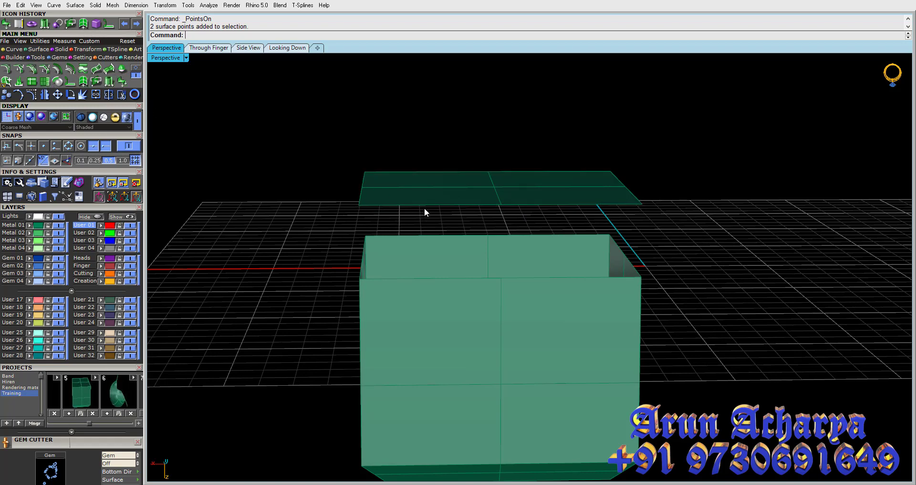
{"action": "key", "text": "ctrl+z"}
{"action": "key", "text": "ctrl+z"}
Step: Orbit to check the box, then switch the toolbar to the Solid modelling tools
{"action": "right_click_drag", "start_coordinate": [426, 205], "coordinate": [444, 302]}
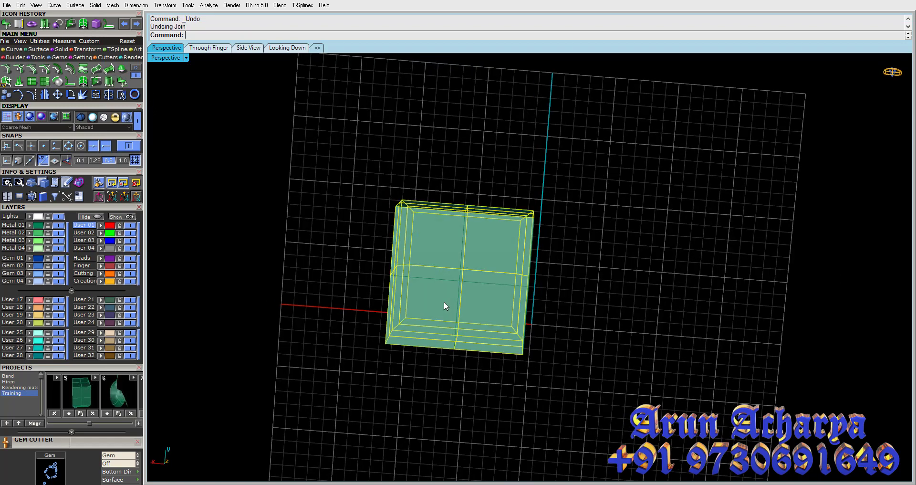
{"action": "mouse_move", "coordinate": [445, 236]}
{"action": "right_mouse_down"}
{"action": "mouse_move", "coordinate": [457, 271]}
{"action": "mouse_move", "coordinate": [436, 265]}
{"action": "right_mouse_up"}
{"action": "key", "text": "ctrl+z"}
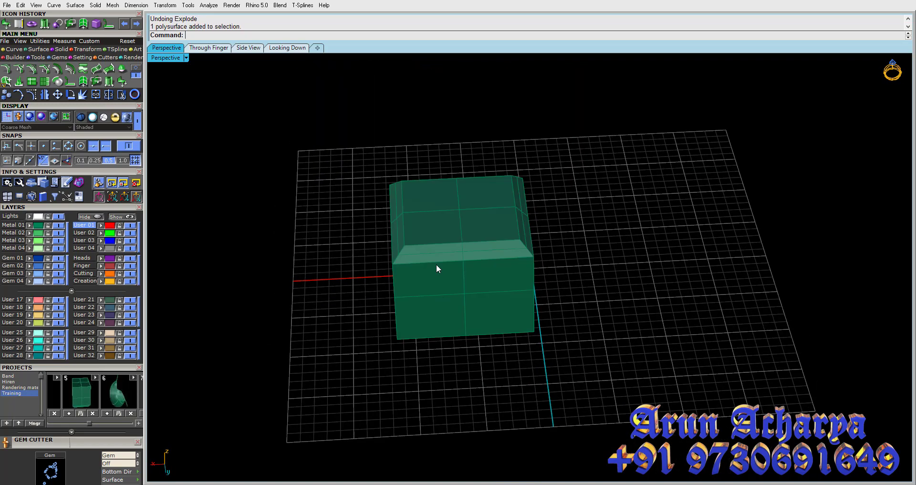
{"action": "left_click", "coordinate": [436, 264]}
{"action": "key", "text": "Escape"}
{"action": "left_click", "coordinate": [136, 69]}
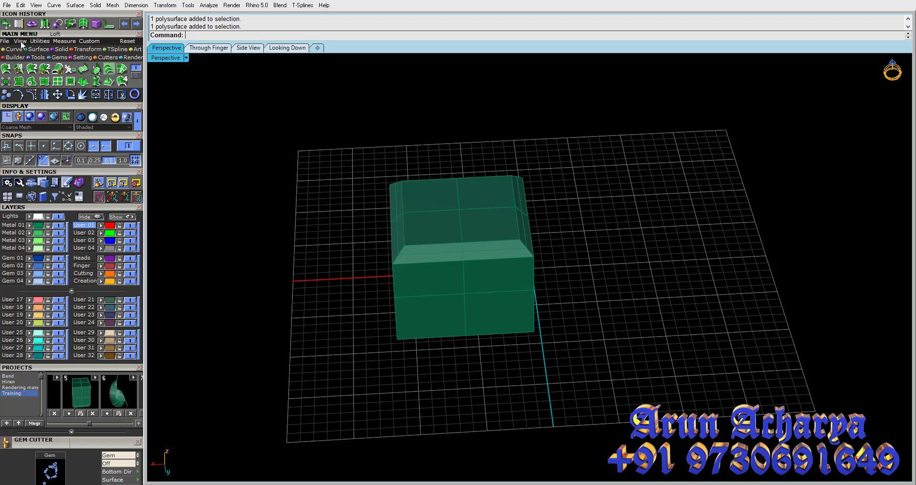
{"action": "left_click", "coordinate": [61, 50]}
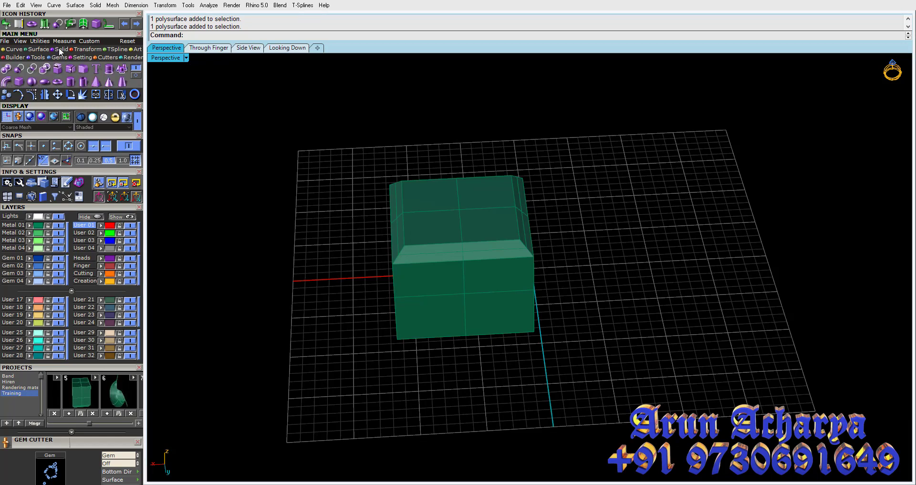
Step: Select the green box after a few trial selections from a top-down view
{"action": "left_click", "coordinate": [466, 250]}
{"action": "mouse_move", "coordinate": [466, 251]}
{"action": "right_mouse_down"}
{"action": "mouse_move", "coordinate": [430, 317]}
{"action": "mouse_move", "coordinate": [416, 300]}
{"action": "right_mouse_up"}
{"action": "left_click", "coordinate": [313, 209]}
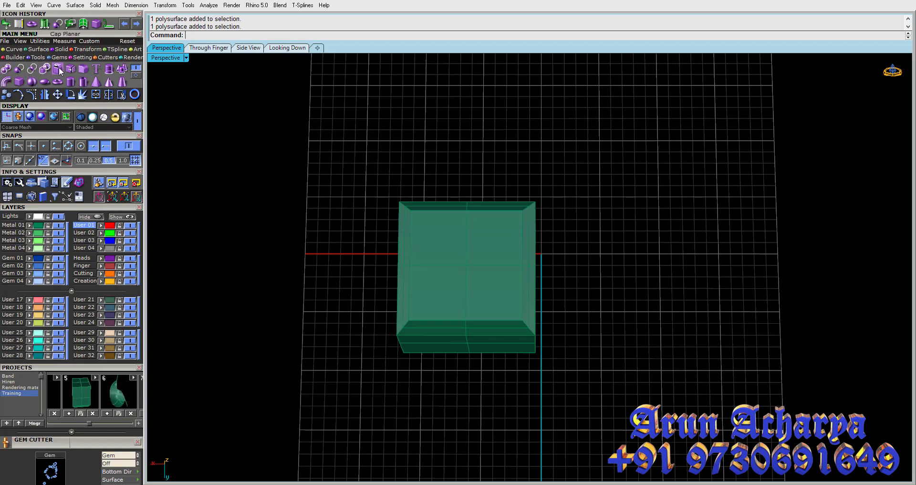
{"action": "left_click", "coordinate": [477, 211]}
{"action": "left_click", "coordinate": [399, 156]}
{"action": "left_click", "coordinate": [472, 242]}
{"action": "left_click", "coordinate": [383, 176]}
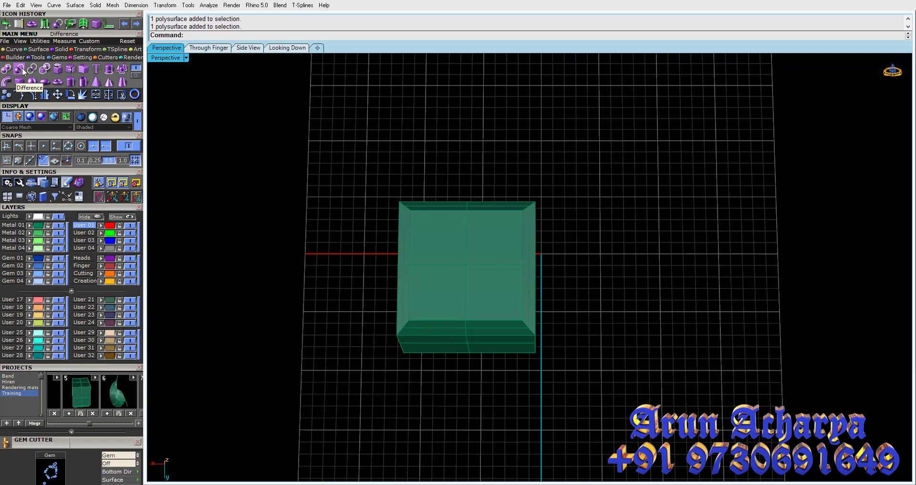
{"action": "left_click", "coordinate": [491, 257]}
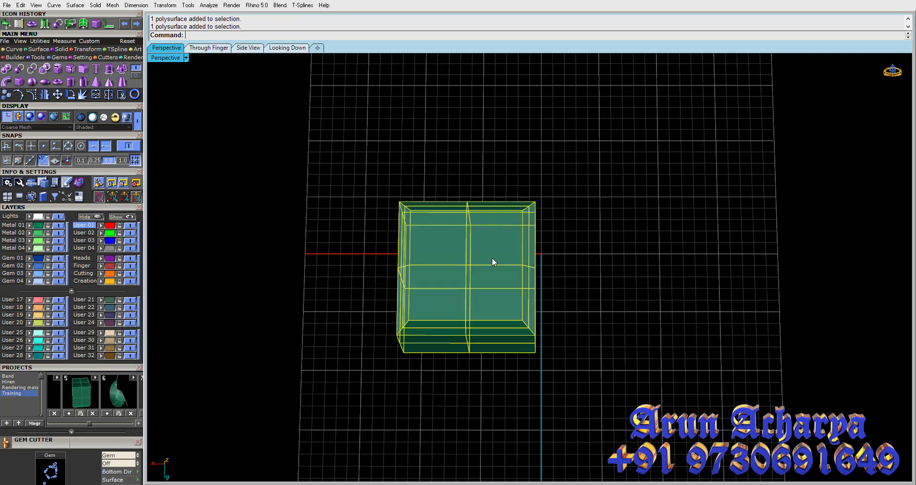
Step: Place two small spheres at the box's right corners and a 7.796-diameter sphere on its left edge
{"action": "left_click", "coordinate": [32, 82]}
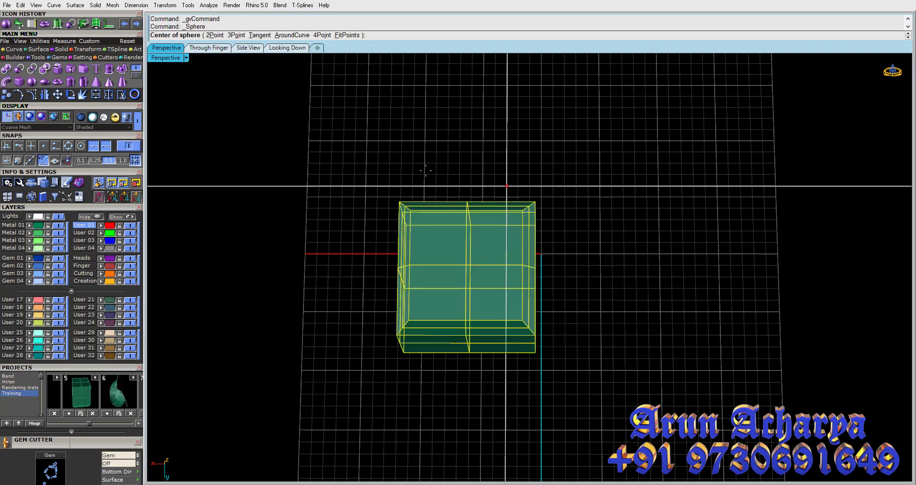
{"action": "left_click", "coordinate": [32, 82]}
{"action": "left_click", "coordinate": [535, 202]}
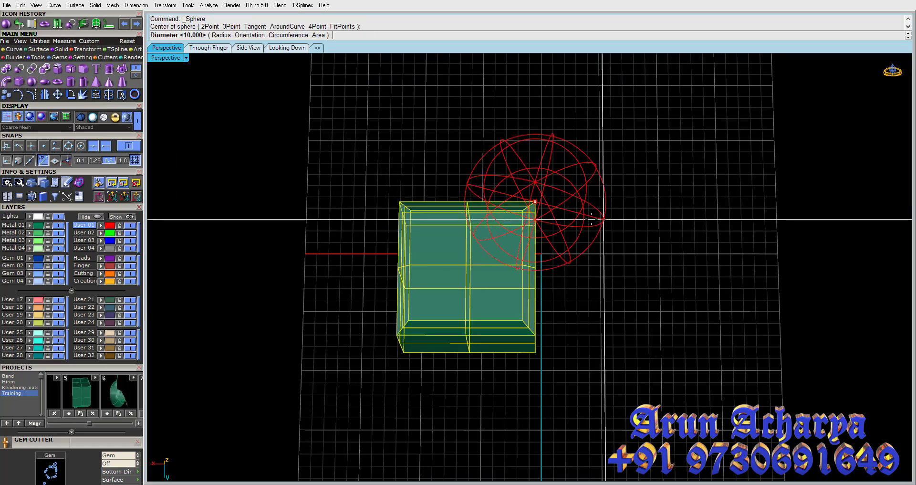
{"action": "left_click", "coordinate": [586, 219]}
{"action": "key", "text": "Return"}
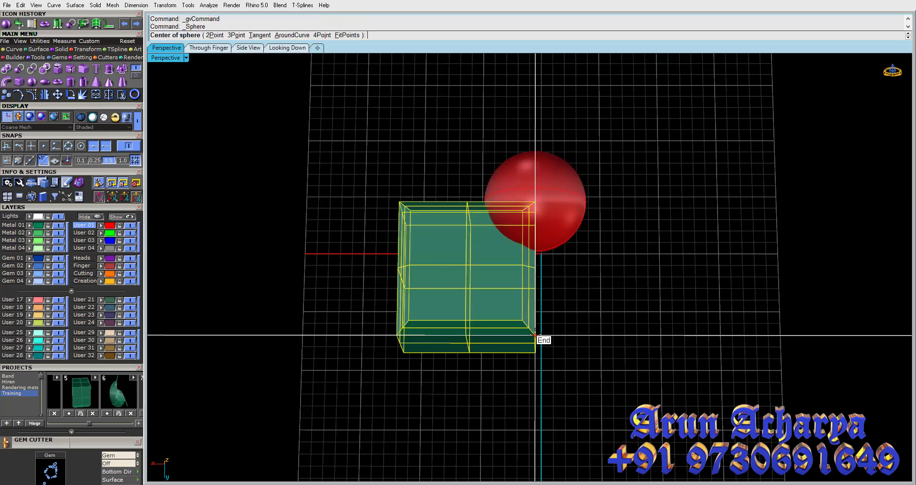
{"action": "left_click", "coordinate": [536, 335]}
{"action": "left_click", "coordinate": [576, 356]}
{"action": "key", "text": "Return"}
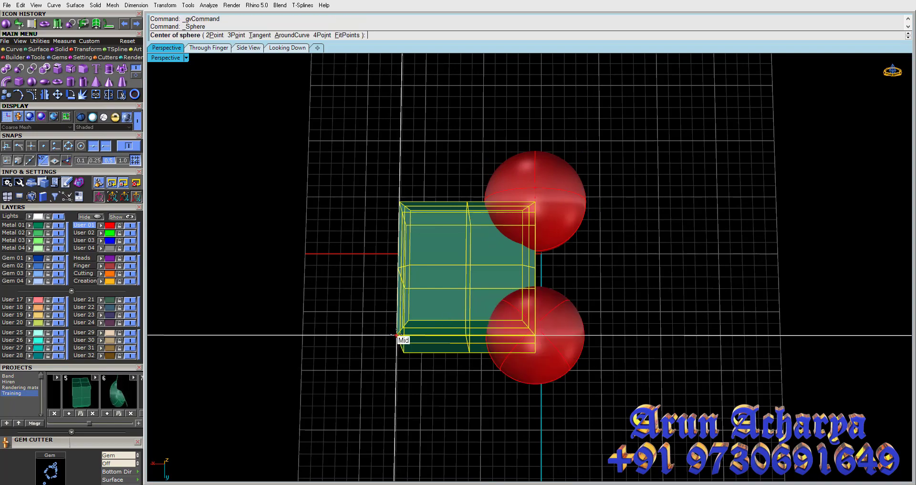
{"action": "left_click", "coordinate": [397, 336]}
{"action": "left_click", "coordinate": [483, 262]}
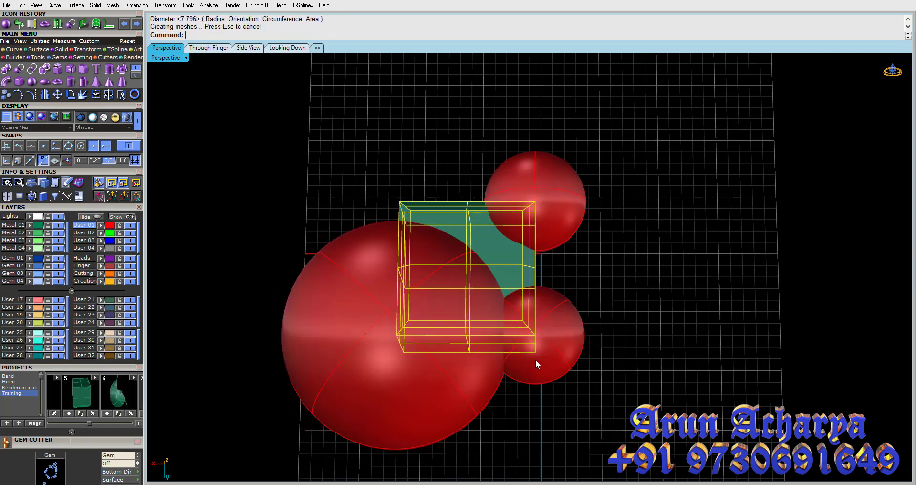
{"action": "mouse_move", "coordinate": [527, 376]}
{"action": "right_mouse_down"}
{"action": "mouse_move", "coordinate": [435, 275]}
{"action": "mouse_move", "coordinate": [487, 324]}
{"action": "mouse_move", "coordinate": [545, 306]}
{"action": "mouse_move", "coordinate": [556, 292]}
{"action": "mouse_move", "coordinate": [266, 195]}
{"action": "right_mouse_up"}
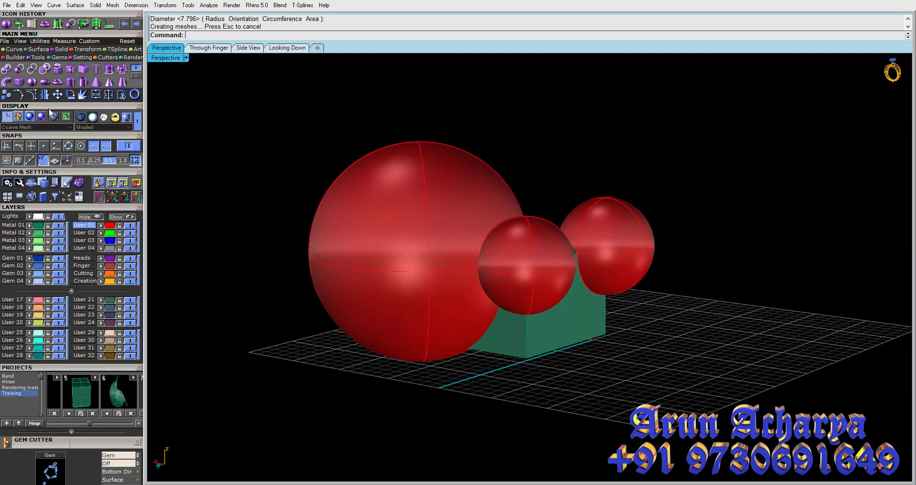
Step: Select the spheres and the box in turn to inspect the four objects
{"action": "left_click", "coordinate": [493, 185]}
{"action": "left_click_drag", "start_coordinate": [596, 211], "coordinate": [423, 288]}
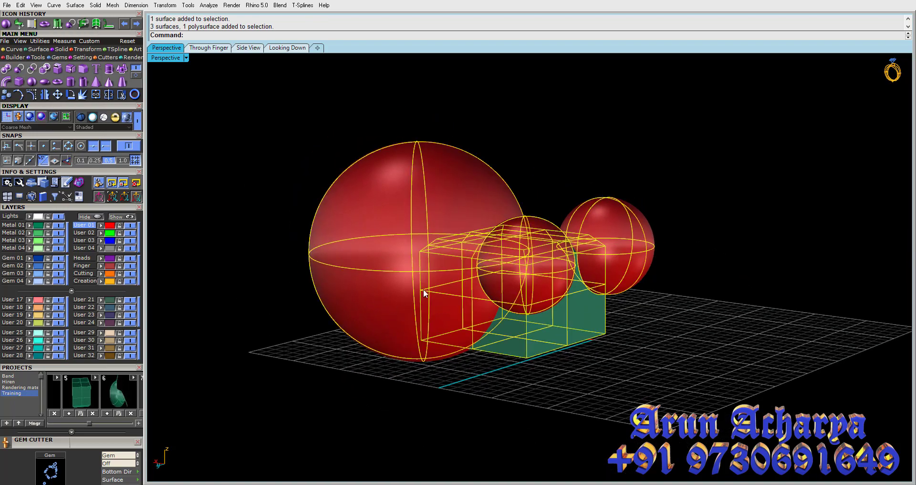
{"action": "right_click_drag", "start_coordinate": [423, 289], "coordinate": [291, 108]}
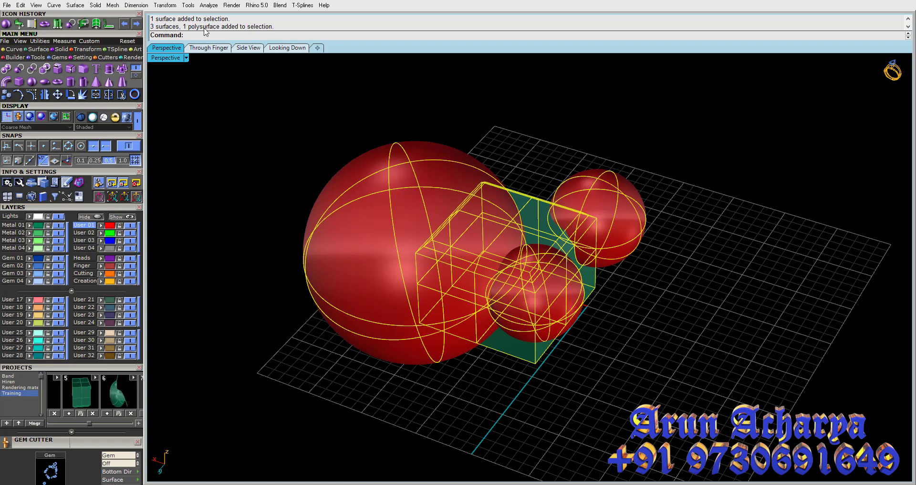
{"action": "left_click", "coordinate": [514, 133]}
{"action": "left_click_drag", "start_coordinate": [691, 146], "coordinate": [410, 359]}
{"action": "left_click", "coordinate": [548, 180]}
{"action": "scroll", "coordinate": [595, 222], "scroll_direction": "up", "scroll_amount": 3}
{"action": "left_click", "coordinate": [594, 222]}
{"action": "scroll", "coordinate": [595, 221], "scroll_direction": "down", "scroll_amount": 2}
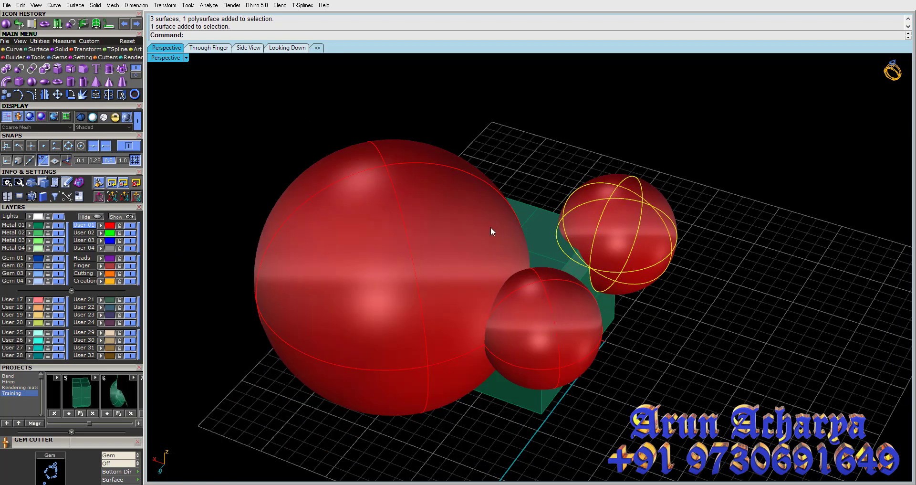
{"action": "left_click", "coordinate": [491, 228]}
{"action": "left_click", "coordinate": [549, 229]}
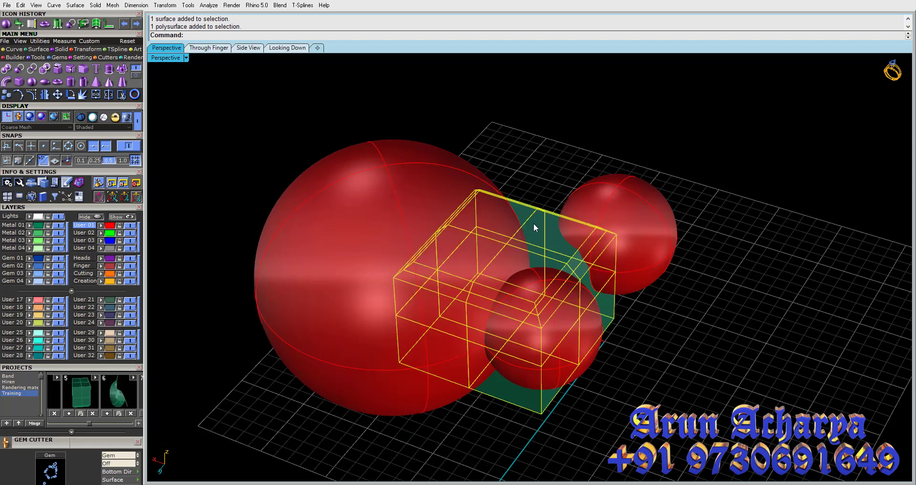
Step: Clear the box selection and start Boolean Union
{"action": "left_click", "coordinate": [520, 175]}
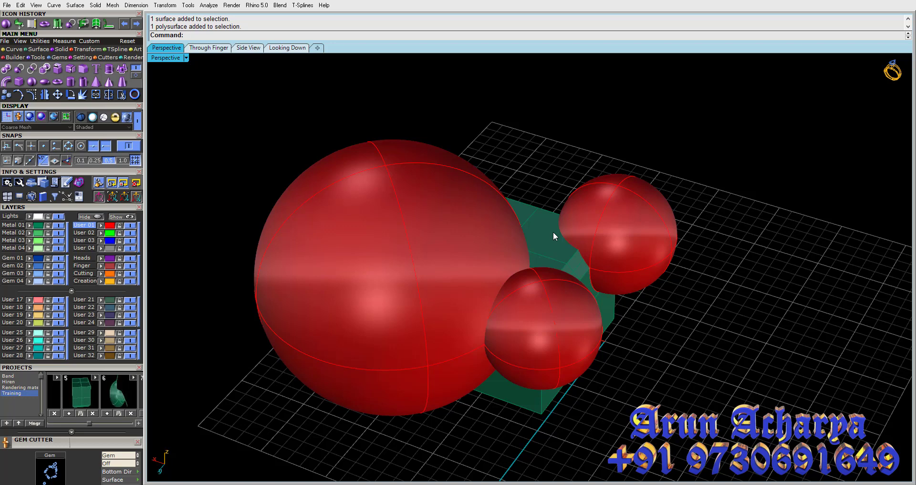
{"action": "left_click", "coordinate": [542, 210]}
{"action": "mouse_move", "coordinate": [543, 173]}
{"action": "right_mouse_down"}
{"action": "mouse_move", "coordinate": [538, 213]}
{"action": "mouse_move", "coordinate": [548, 211]}
{"action": "right_mouse_up"}
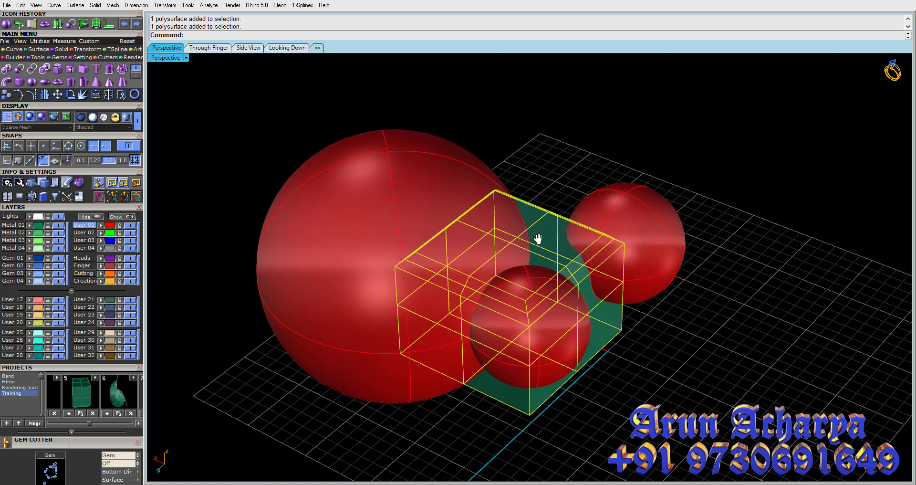
{"action": "left_click", "coordinate": [548, 211]}
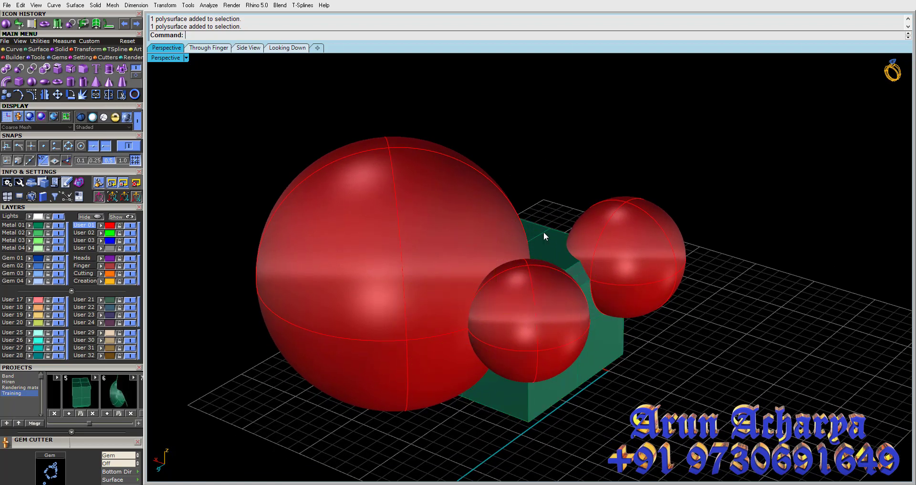
{"action": "left_click", "coordinate": [543, 231]}
{"action": "left_click", "coordinate": [549, 200]}
{"action": "left_click", "coordinate": [6, 69]}
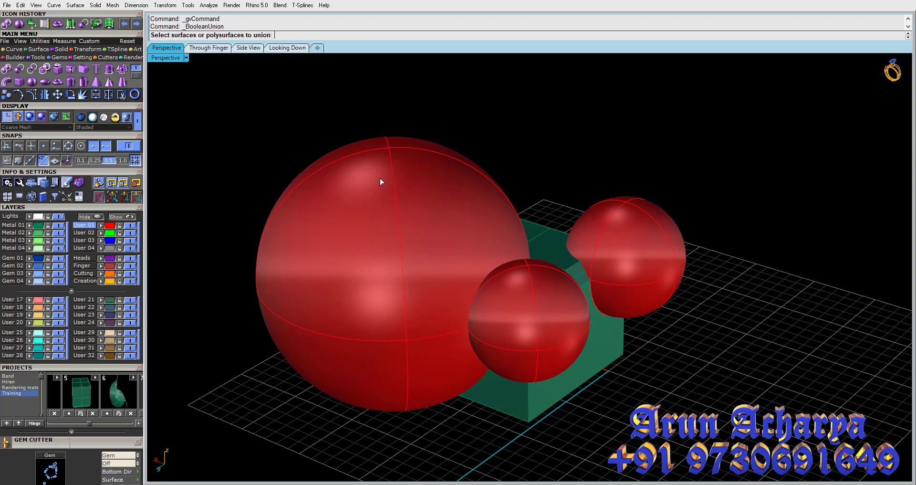
Step: Union the front small sphere with the large sphere
{"action": "left_click", "coordinate": [510, 281]}
{"action": "left_click", "coordinate": [440, 244]}
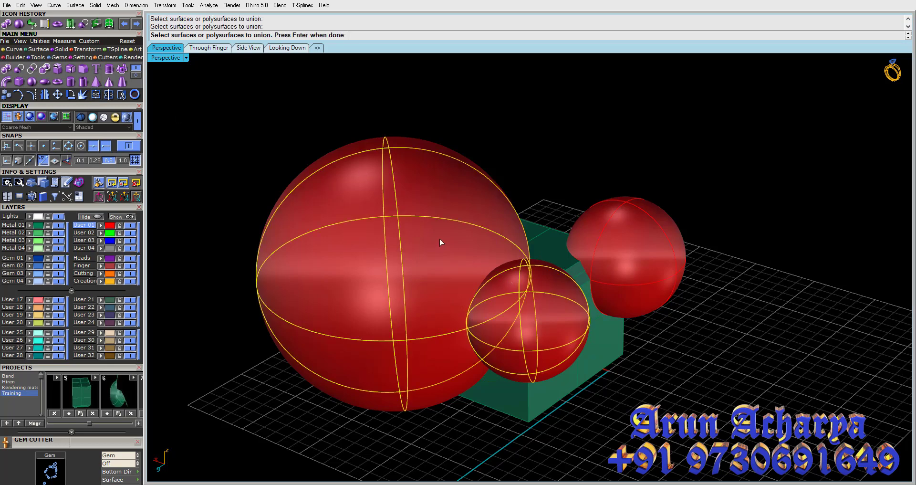
{"action": "right_click_drag", "start_coordinate": [440, 241], "coordinate": [514, 308]}
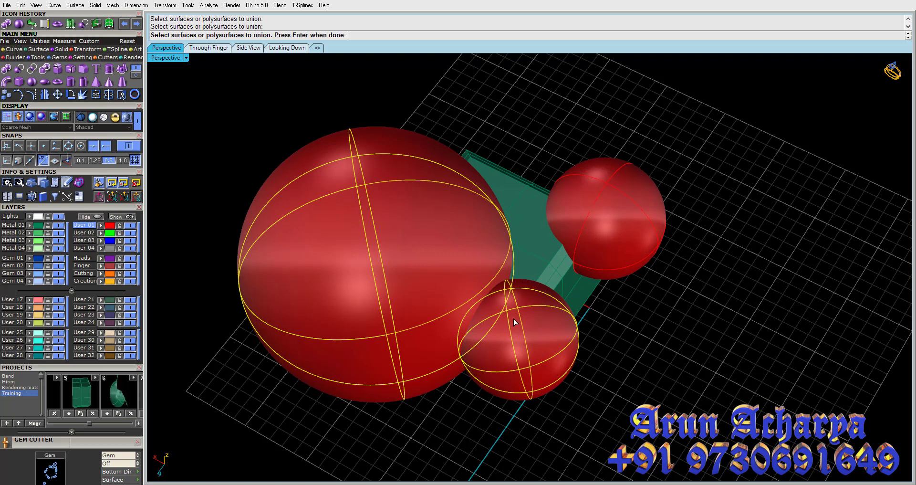
{"action": "right_click_drag", "start_coordinate": [516, 323], "coordinate": [499, 326]}
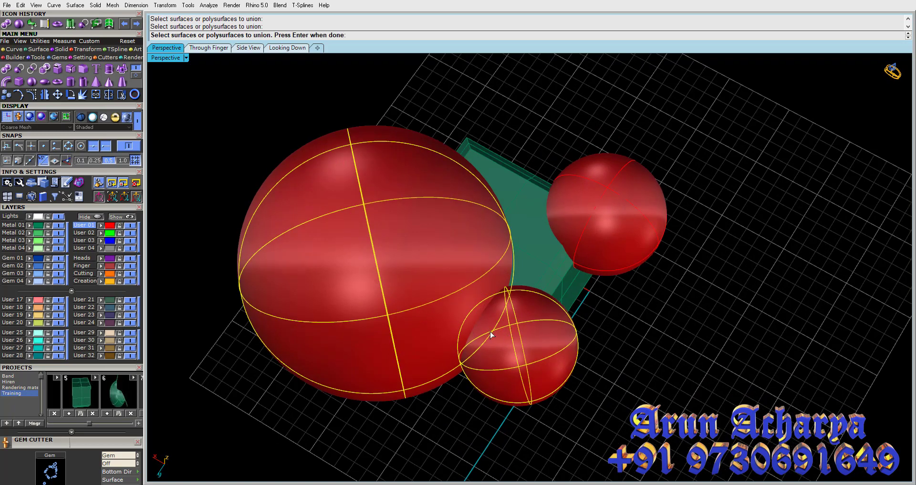
{"action": "key", "text": "Return"}
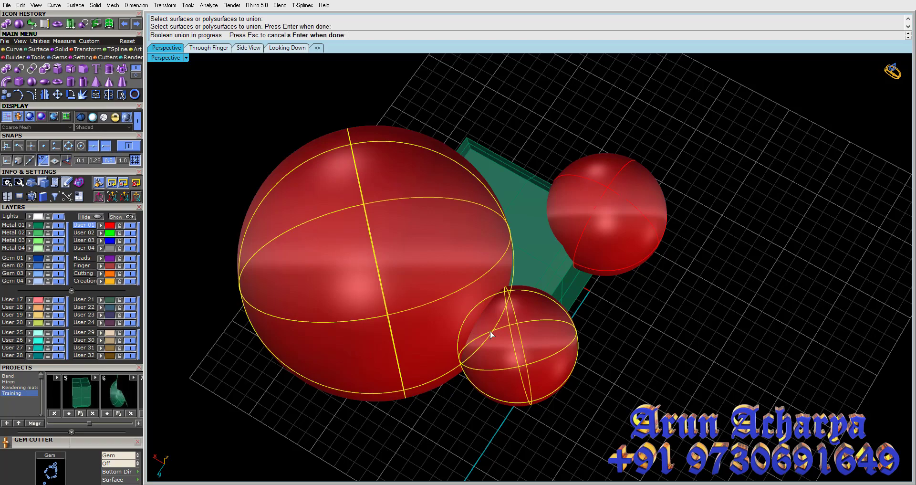
{"action": "right_click_drag", "start_coordinate": [490, 346], "coordinate": [496, 303]}
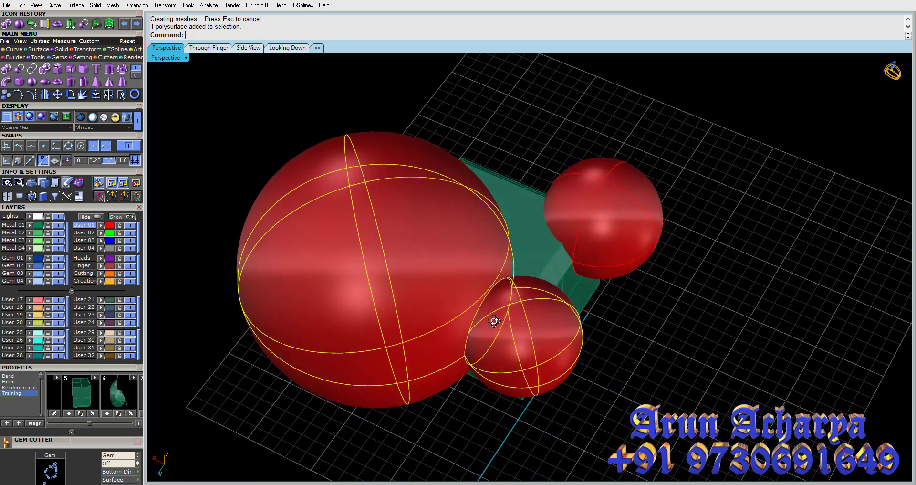
{"action": "right_click_drag", "start_coordinate": [496, 303], "coordinate": [456, 292]}
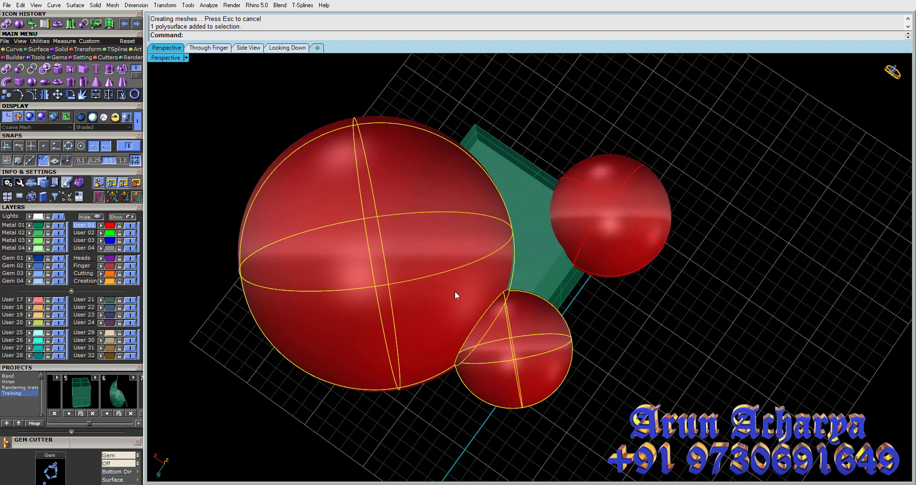
Step: Merge the right-hand sphere and green box with the spheres into one solid and inspect it
{"action": "left_click", "coordinate": [607, 239]}
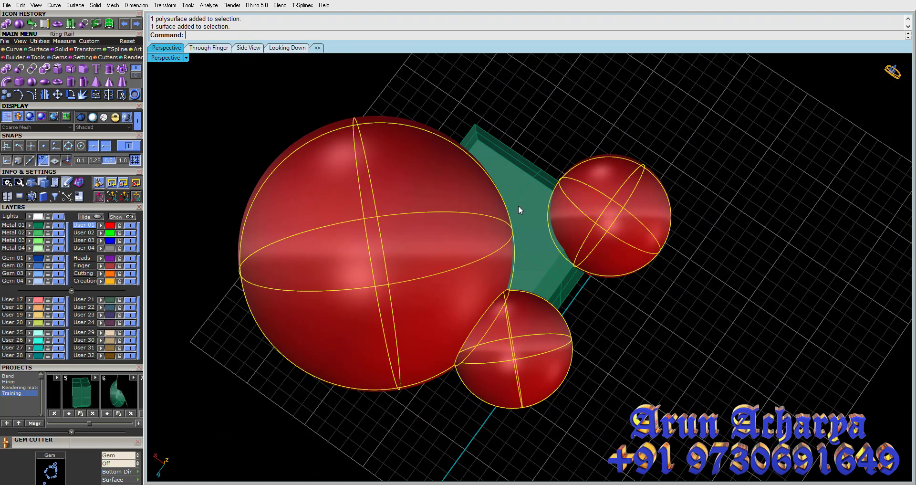
{"action": "left_click", "coordinate": [528, 240]}
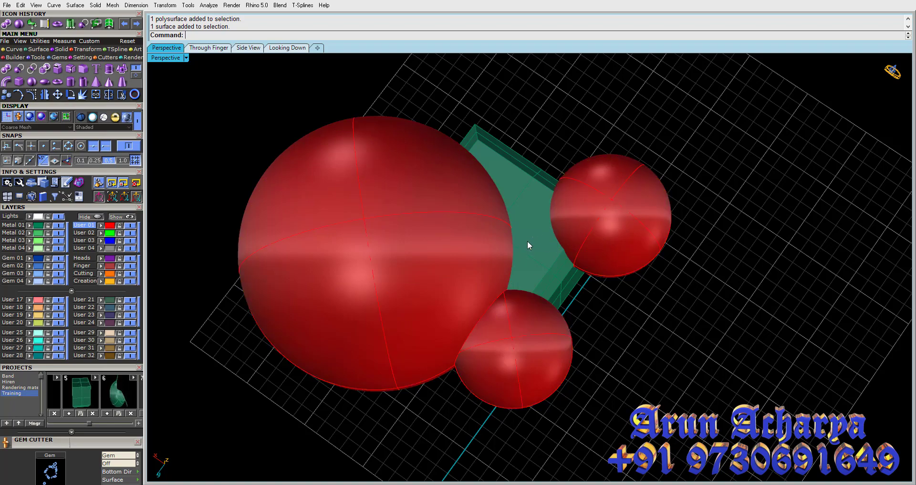
{"action": "left_click", "coordinate": [453, 234], "text": "shift"}
{"action": "mouse_move", "coordinate": [454, 234]}
{"action": "right_mouse_down"}
{"action": "mouse_move", "coordinate": [450, 199]}
{"action": "mouse_move", "coordinate": [229, 147]}
{"action": "right_mouse_up"}
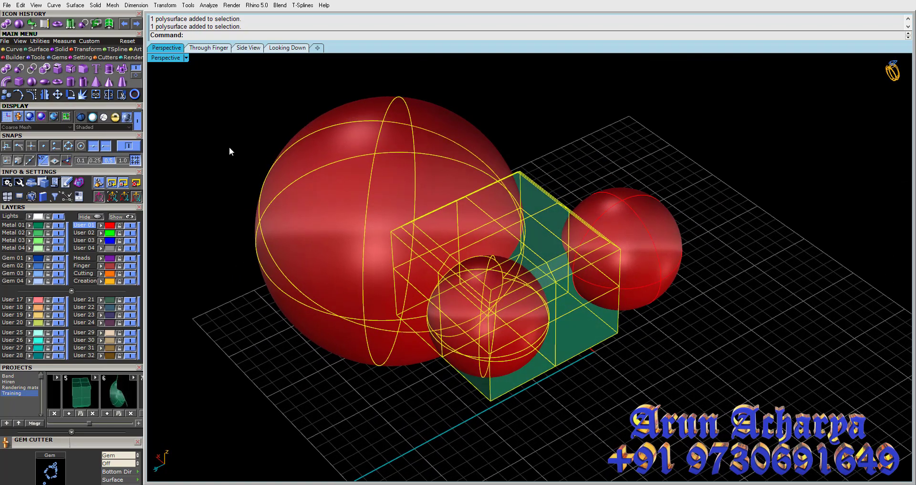
{"action": "left_click", "coordinate": [6, 69]}
{"action": "mouse_move", "coordinate": [453, 328]}
{"action": "right_mouse_down"}
{"action": "mouse_move", "coordinate": [473, 201]}
{"action": "mouse_move", "coordinate": [465, 301]}
{"action": "mouse_move", "coordinate": [548, 333]}
{"action": "mouse_move", "coordinate": [527, 284]}
{"action": "mouse_move", "coordinate": [530, 313]}
{"action": "mouse_move", "coordinate": [537, 307]}
{"action": "right_mouse_up"}
{"action": "left_click", "coordinate": [593, 329]}
Step: Undo the merge, then select and delete the large sphere
{"action": "key", "text": "ctrl+z"}
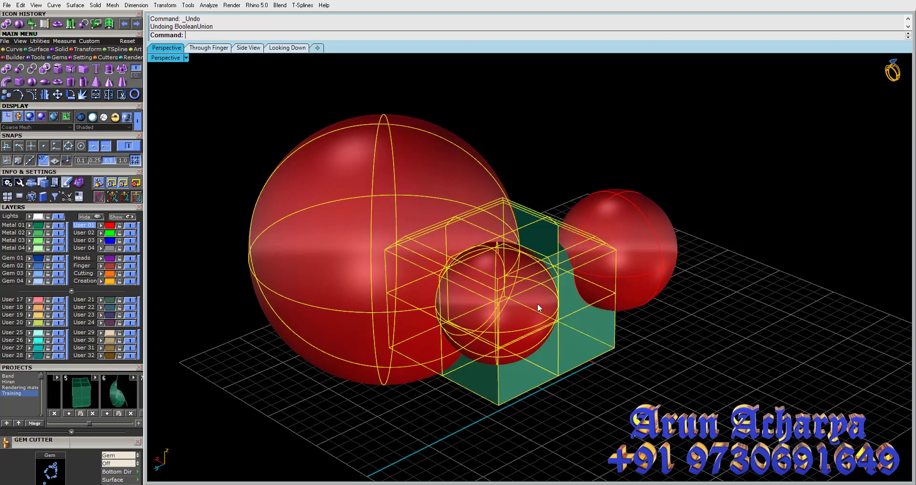
{"action": "key", "text": "Escape"}
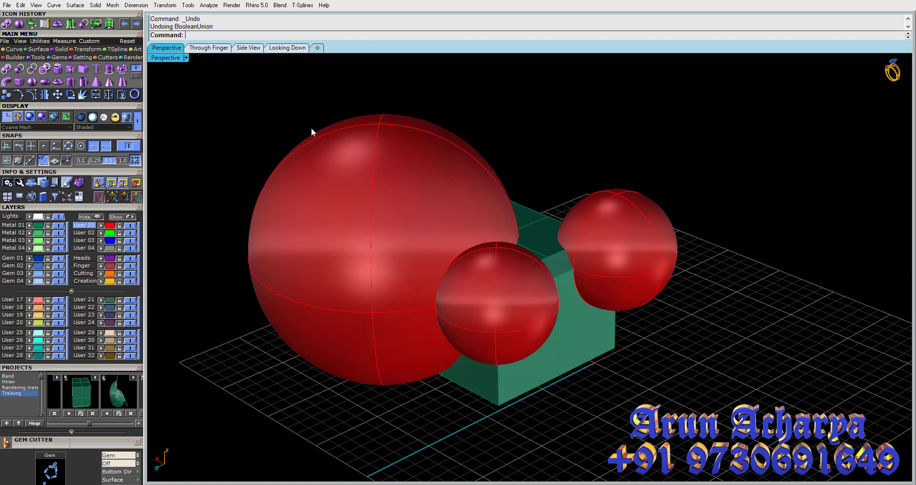
{"action": "right_click_drag", "start_coordinate": [311, 128], "coordinate": [400, 218]}
{"action": "left_click", "coordinate": [400, 218]}
{"action": "right_click_drag", "start_coordinate": [448, 237], "coordinate": [486, 269]}
{"action": "key", "text": "Escape"}
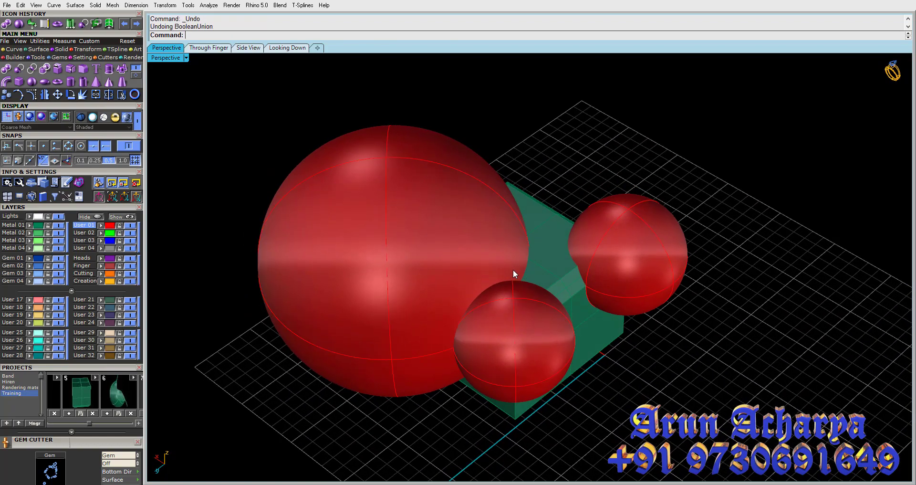
{"action": "left_click", "coordinate": [513, 270]}
{"action": "key", "text": "Escape"}
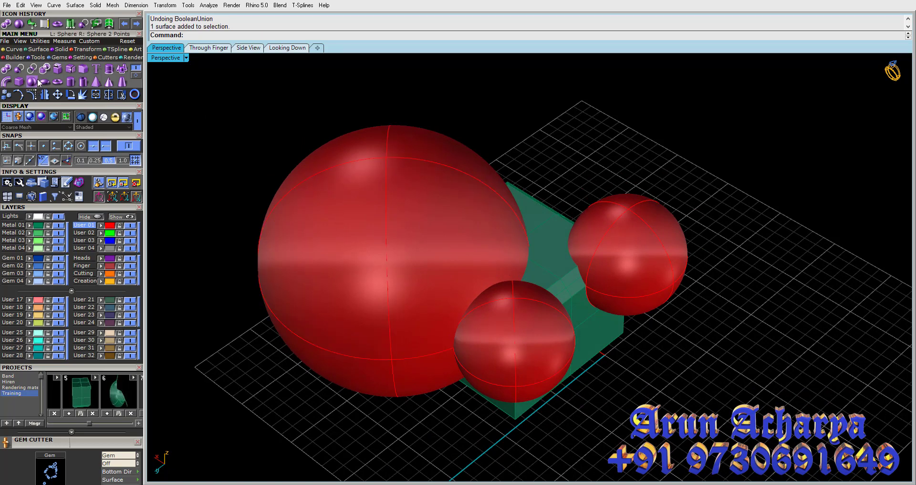
{"action": "left_click", "coordinate": [455, 204]}
{"action": "key", "text": "Delete"}
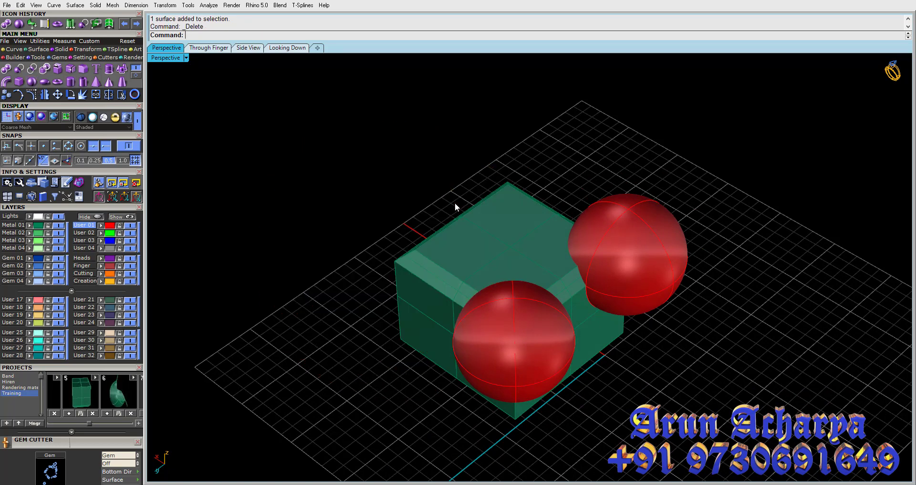
Step: Check the green box selection, then start Boolean Difference
{"action": "right_click_drag", "start_coordinate": [560, 260], "coordinate": [580, 292]}
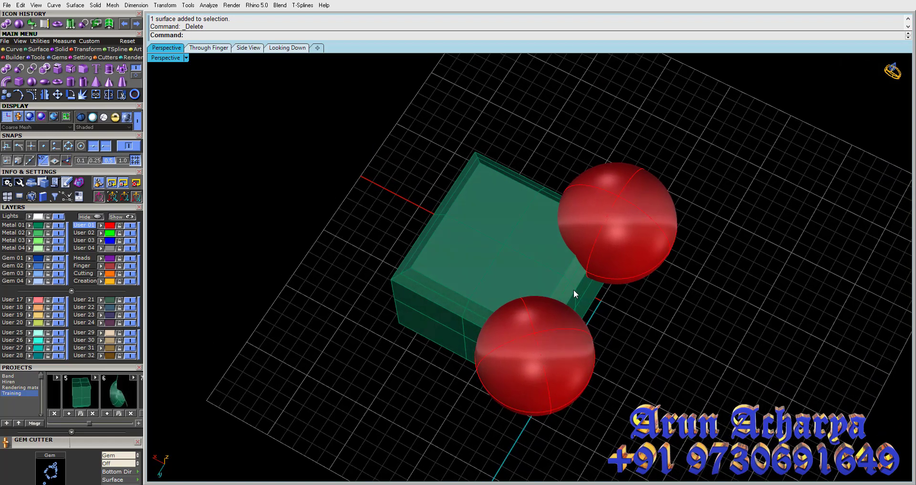
{"action": "left_click", "coordinate": [552, 274]}
{"action": "left_click", "coordinate": [428, 204]}
{"action": "left_click", "coordinate": [444, 211]}
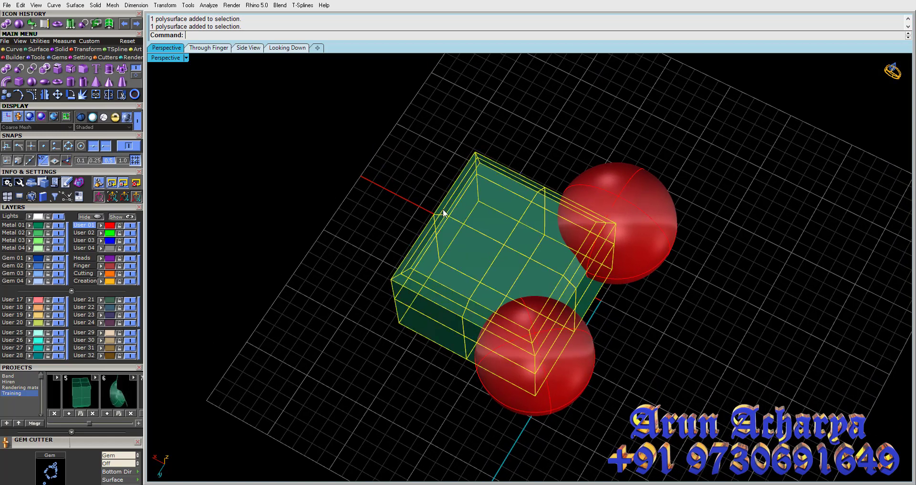
{"action": "left_click", "coordinate": [274, 143]}
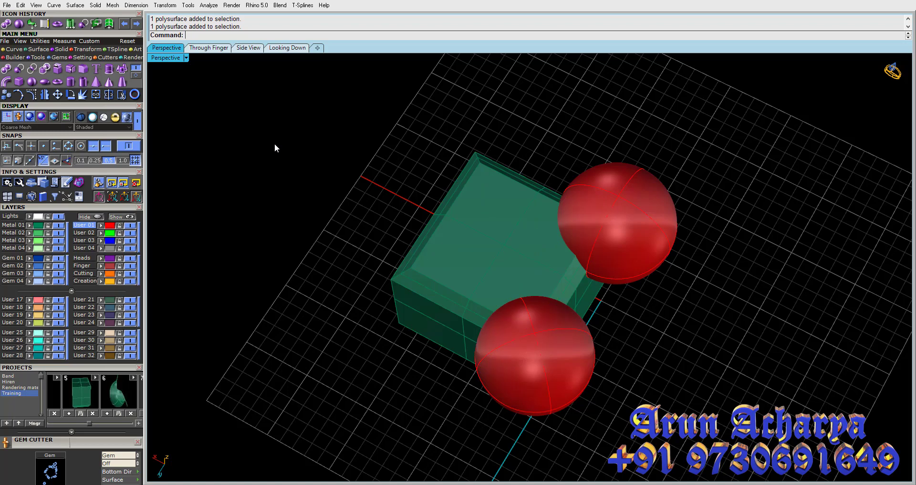
{"action": "left_click", "coordinate": [19, 68]}
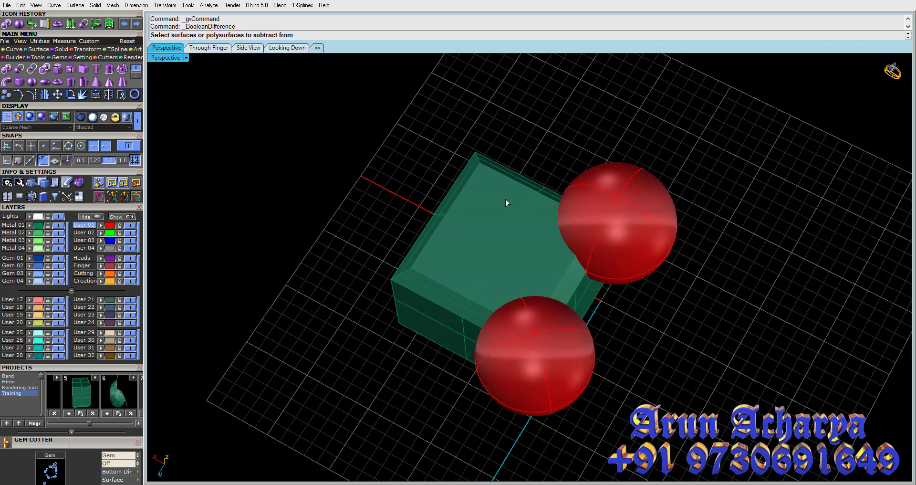
{"action": "left_click", "coordinate": [507, 202]}
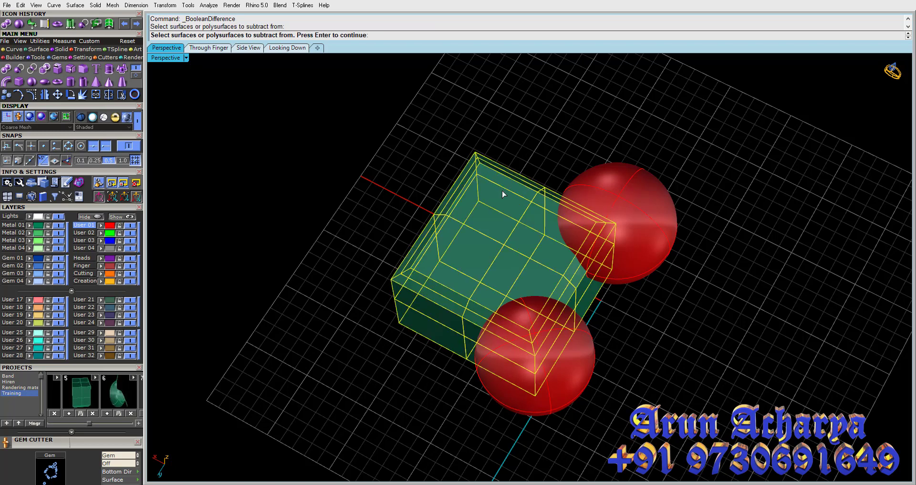
{"action": "key", "text": "Return"}
{"action": "left_click", "coordinate": [626, 192]}
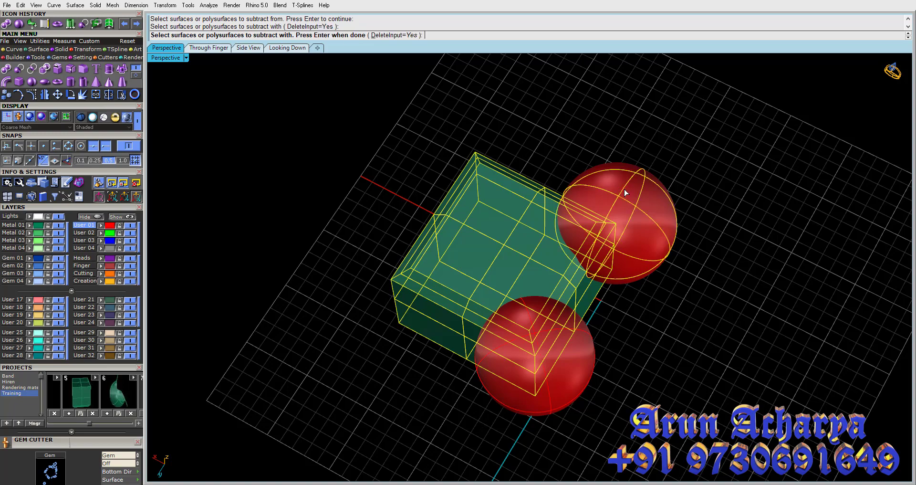
{"action": "key", "text": "Return"}
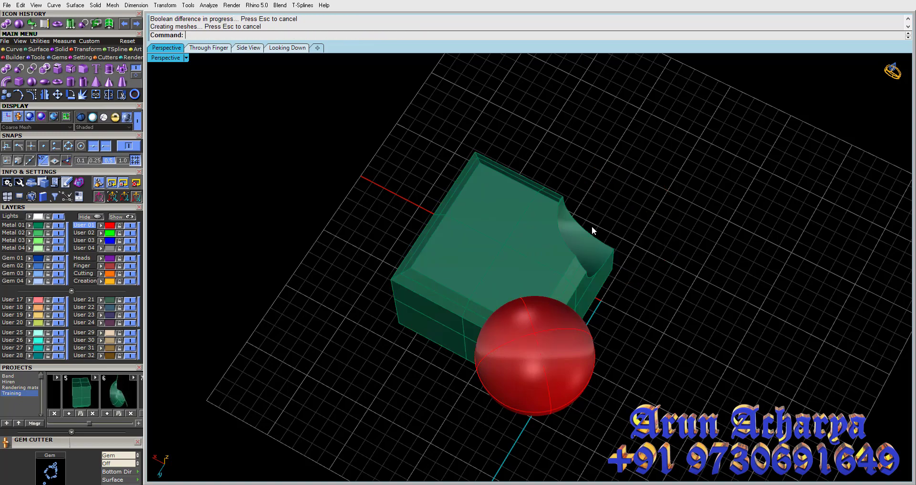
{"action": "right_click_drag", "start_coordinate": [592, 227], "coordinate": [518, 175]}
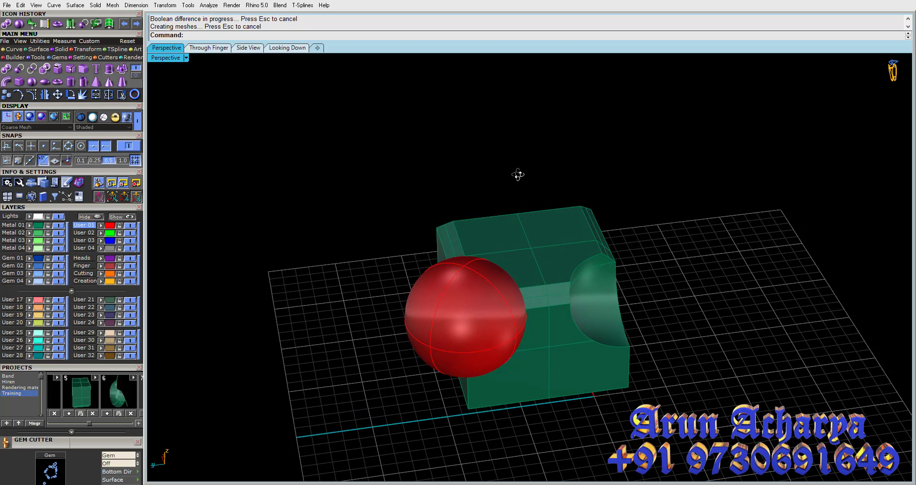
{"action": "key", "text": "ctrl+z"}
{"action": "key", "text": "Escape"}
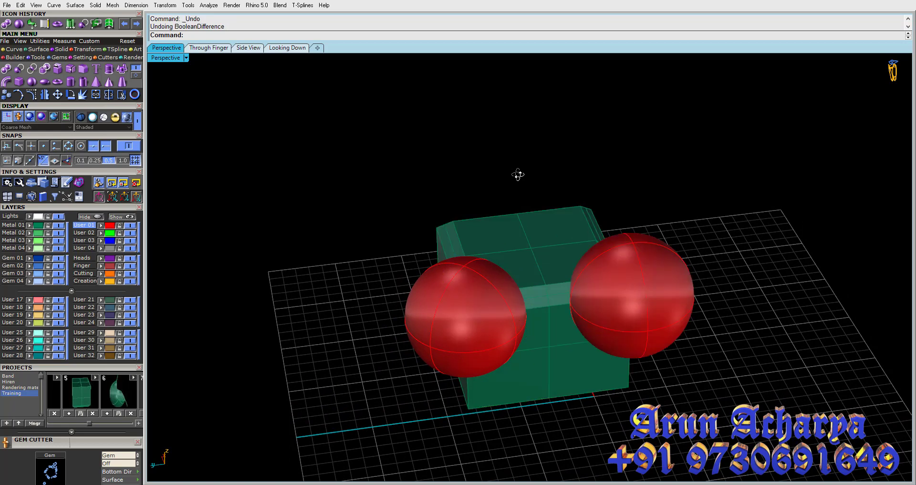
{"action": "left_click_drag", "start_coordinate": [731, 216], "coordinate": [668, 257]}
{"action": "right_click_drag", "start_coordinate": [617, 242], "coordinate": [653, 248]}
{"action": "right_click", "coordinate": [652, 248]}
{"action": "left_click", "coordinate": [540, 230]}
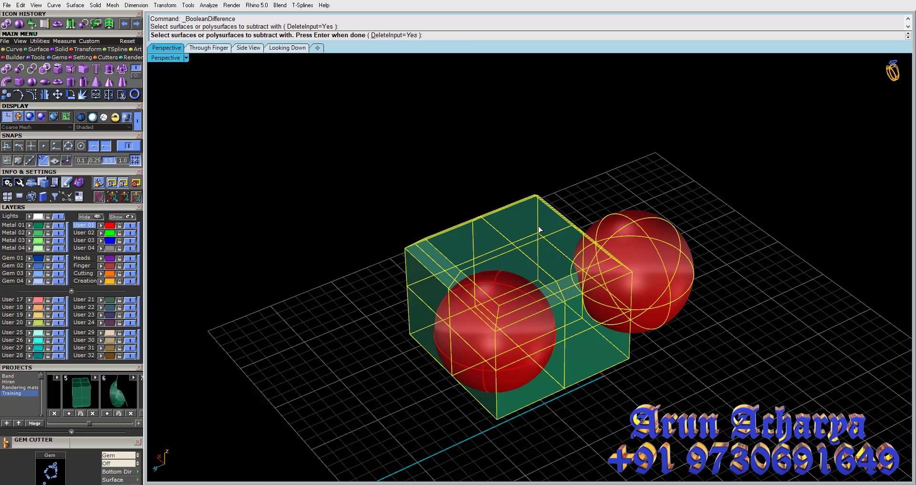
{"action": "right_click", "coordinate": [540, 230]}
{"action": "mouse_move", "coordinate": [540, 230]}
{"action": "right_mouse_down"}
{"action": "mouse_move", "coordinate": [651, 264]}
{"action": "mouse_move", "coordinate": [687, 195]}
{"action": "mouse_move", "coordinate": [681, 154]}
{"action": "mouse_move", "coordinate": [591, 225]}
{"action": "mouse_move", "coordinate": [557, 279]}
{"action": "right_mouse_up"}
{"action": "key", "text": "ctrl+z"}
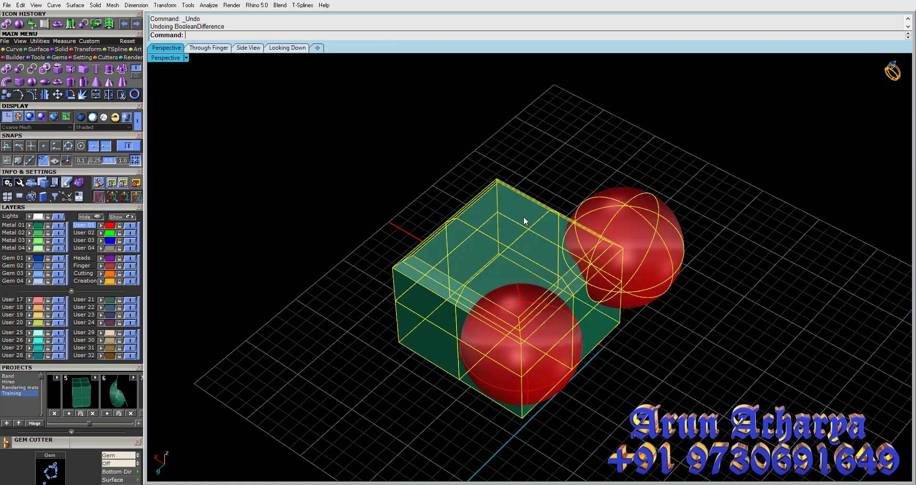
{"action": "left_click", "coordinate": [523, 180]}
{"action": "right_click_drag", "start_coordinate": [314, 187], "coordinate": [317, 208]}
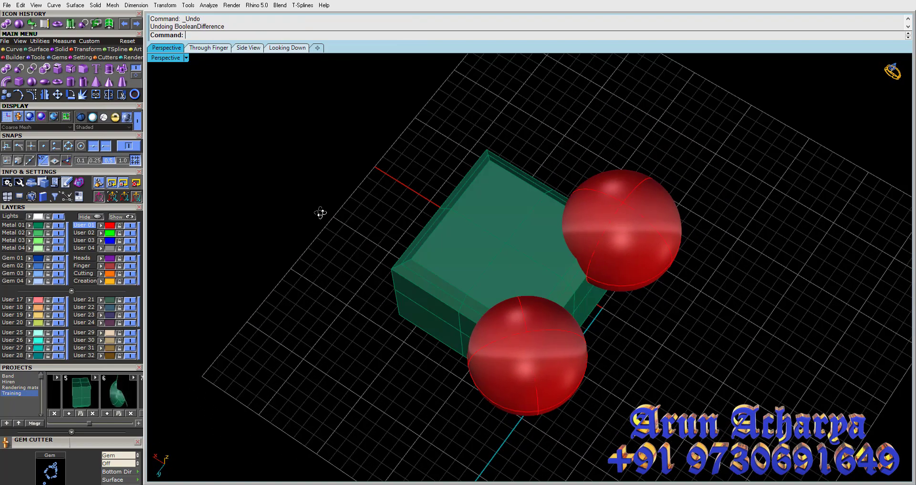
Step: Begin a Boolean intersection on the right sphere and green box, then cancel it
{"action": "left_click", "coordinate": [32, 68]}
{"action": "right_click_drag", "start_coordinate": [378, 143], "coordinate": [357, 181], "text": "shift"}
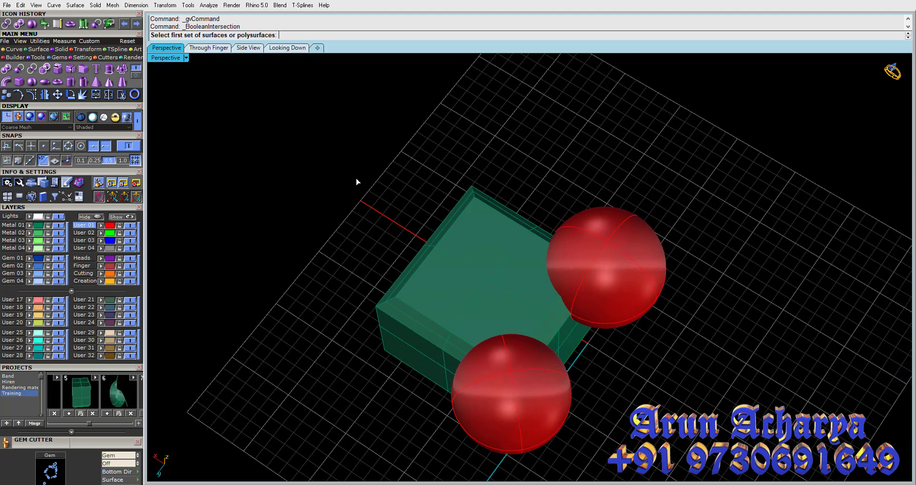
{"action": "right_click_drag", "start_coordinate": [405, 198], "coordinate": [605, 276]}
{"action": "scroll", "coordinate": [601, 276], "scroll_direction": "up", "scroll_amount": 2}
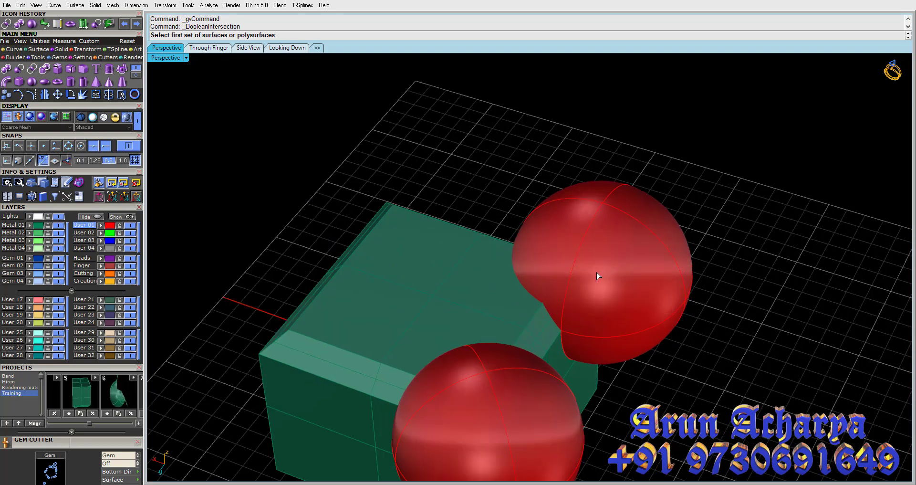
{"action": "scroll", "coordinate": [534, 279], "scroll_direction": "up", "scroll_amount": 2}
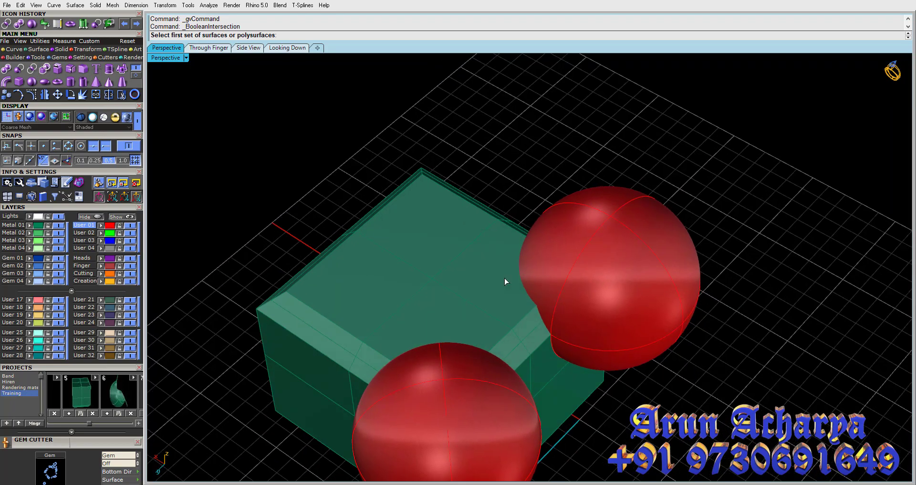
{"action": "left_click", "coordinate": [553, 270]}
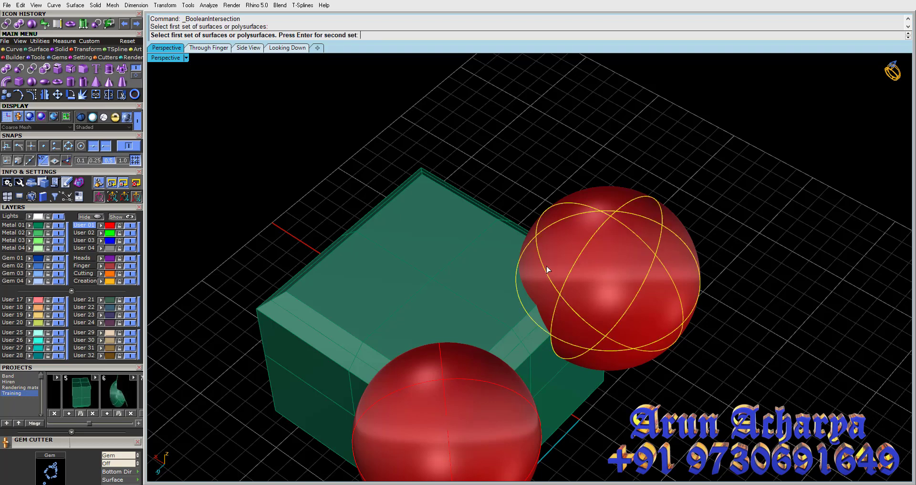
{"action": "left_click", "coordinate": [498, 280]}
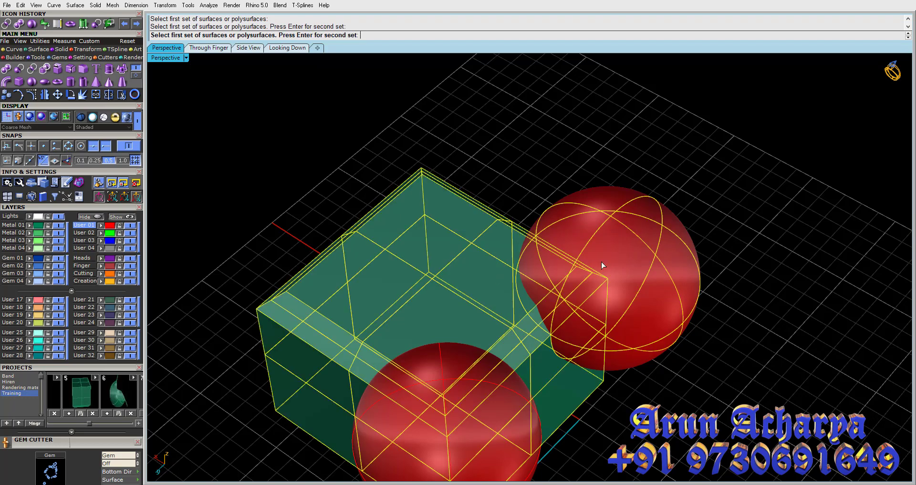
{"action": "key", "text": "Escape"}
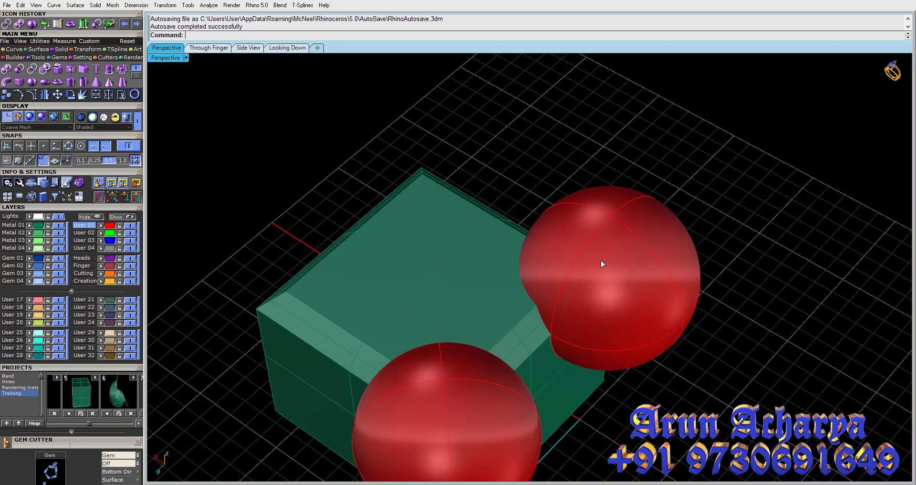
Step: Intersect the right red sphere with the green box, keeping only their overlap
{"action": "left_click", "coordinate": [561, 260]}
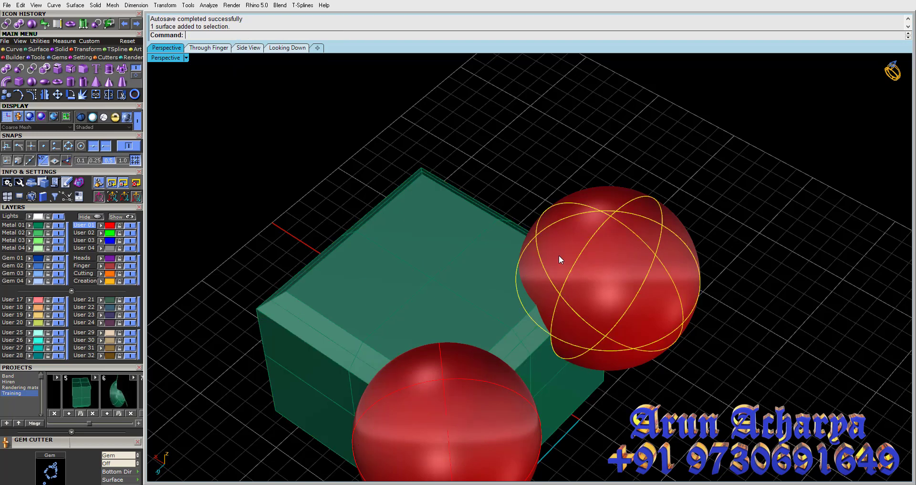
{"action": "right_click", "coordinate": [587, 195]}
{"action": "left_click", "coordinate": [465, 229]}
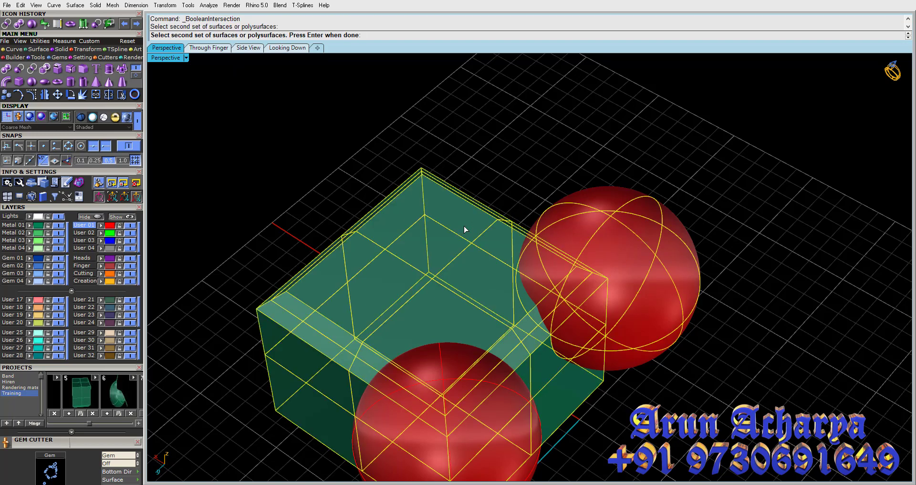
{"action": "key", "text": "Return"}
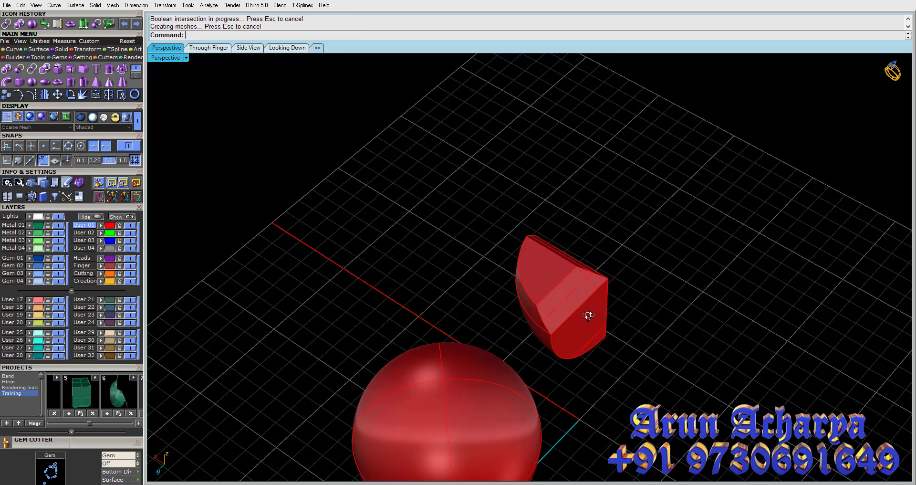
{"action": "mouse_move", "coordinate": [589, 315]}
{"action": "right_mouse_down"}
{"action": "mouse_move", "coordinate": [588, 178]}
{"action": "mouse_move", "coordinate": [571, 286]}
{"action": "mouse_move", "coordinate": [510, 309]}
{"action": "mouse_move", "coordinate": [403, 291]}
{"action": "mouse_move", "coordinate": [462, 303]}
{"action": "mouse_move", "coordinate": [586, 287]}
{"action": "right_mouse_up"}
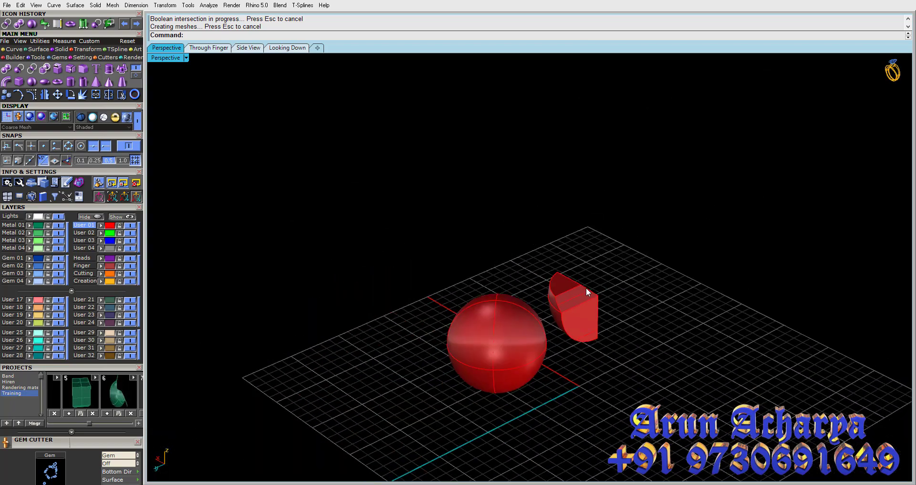
Step: Undo the intersection and window-select the box and both spheres
{"action": "key", "text": "ctrl+z"}
{"action": "left_click", "coordinate": [643, 207]}
{"action": "left_click_drag", "start_coordinate": [643, 207], "coordinate": [436, 382]}
{"action": "key", "text": "Escape"}
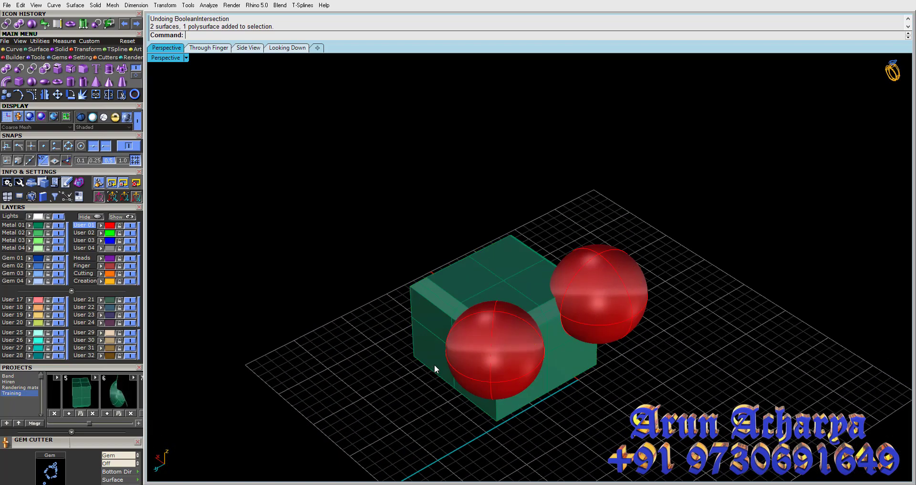
{"action": "right_click_drag", "start_coordinate": [426, 331], "coordinate": [363, 249]}
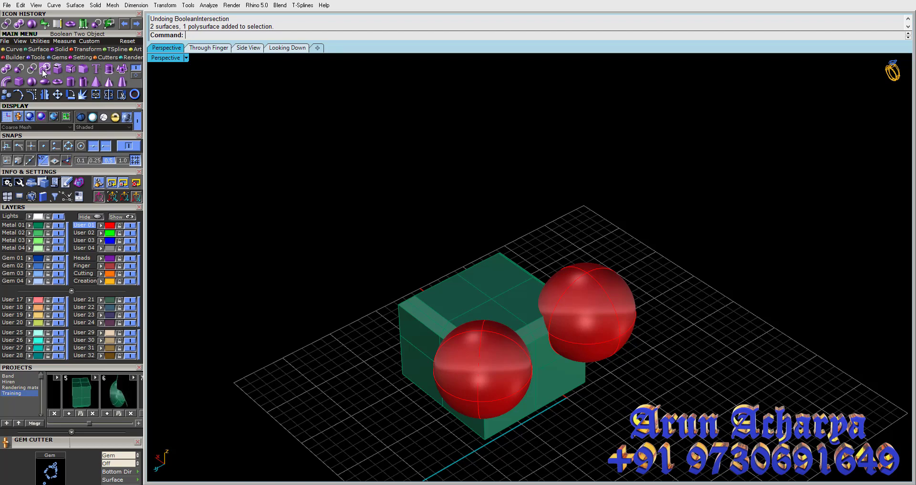
{"action": "left_click", "coordinate": [44, 72]}
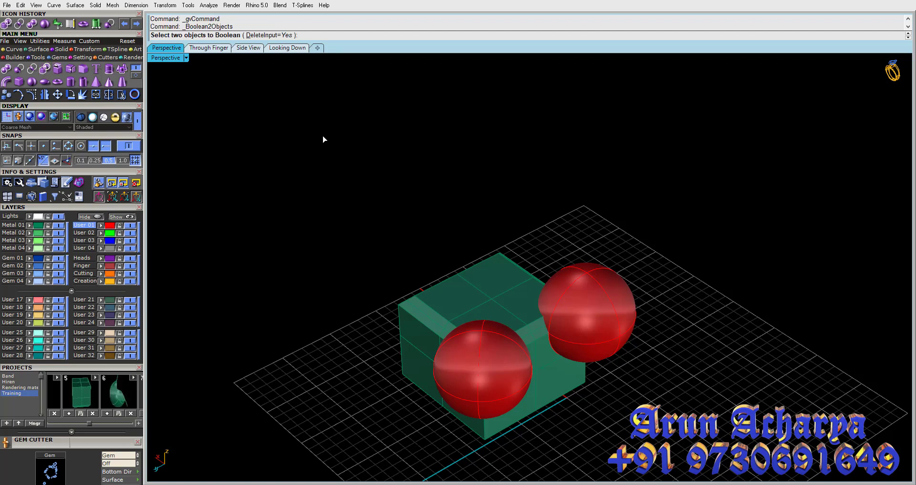
{"action": "scroll", "coordinate": [509, 313], "scroll_direction": "up", "scroll_amount": 3}
{"action": "left_click", "coordinate": [538, 299]}
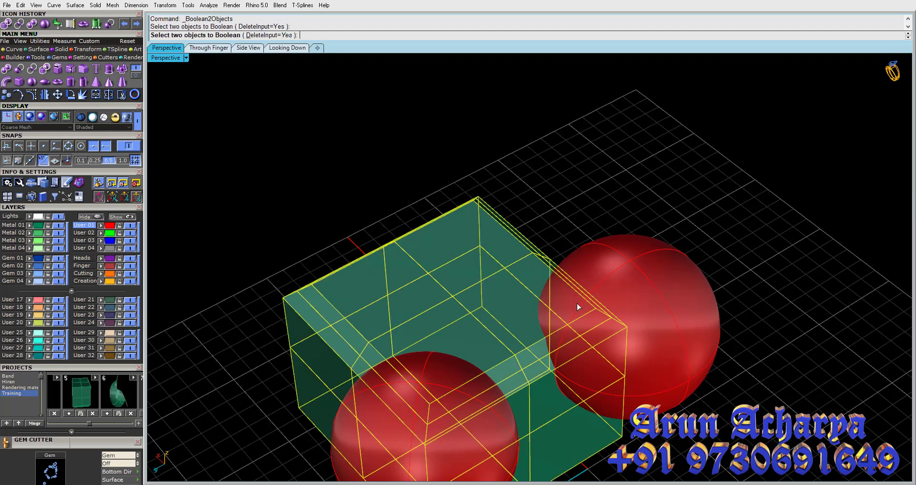
{"action": "left_click", "coordinate": [578, 303]}
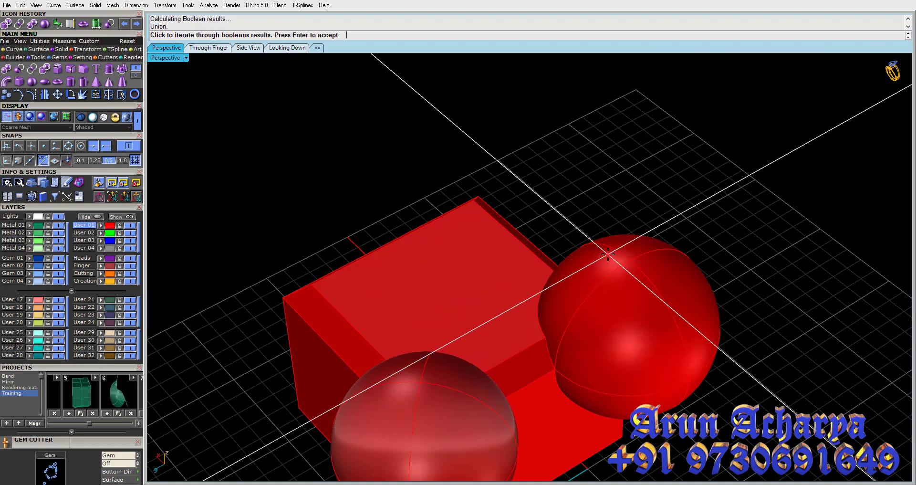
{"action": "key", "text": "Return"}
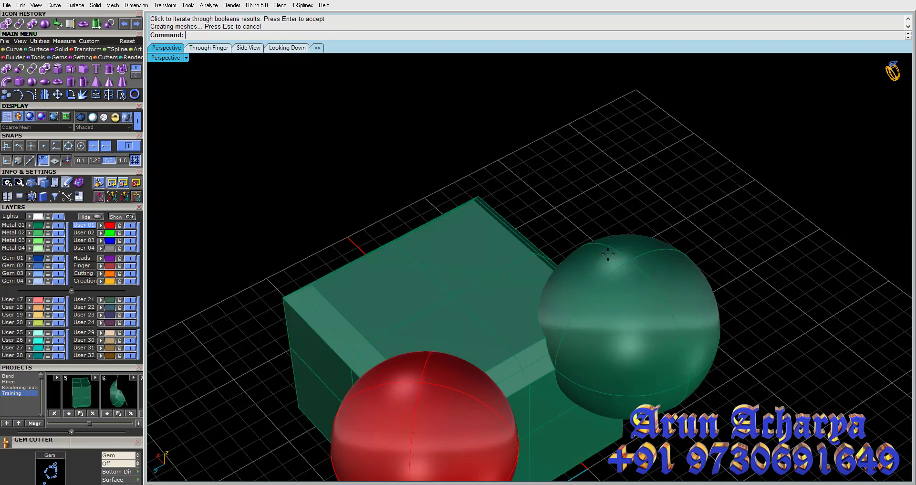
{"action": "key", "text": "Escape"}
{"action": "key", "text": "Return"}
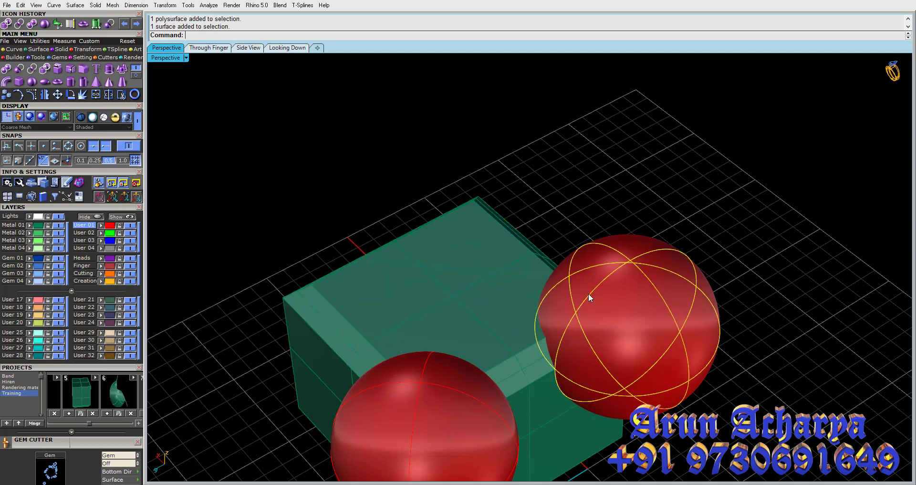
{"action": "left_click", "coordinate": [501, 282]}
{"action": "left_click", "coordinate": [575, 303]}
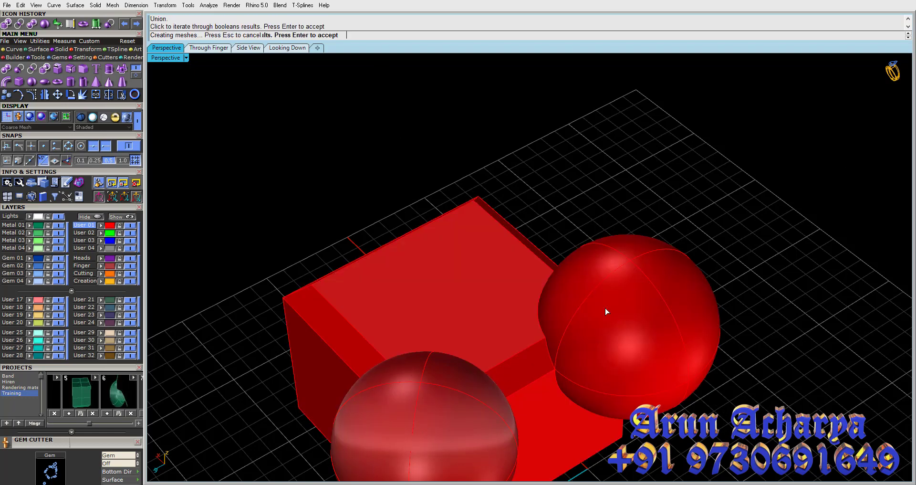
{"action": "key", "text": "Escape"}
{"action": "left_click", "coordinate": [568, 307]}
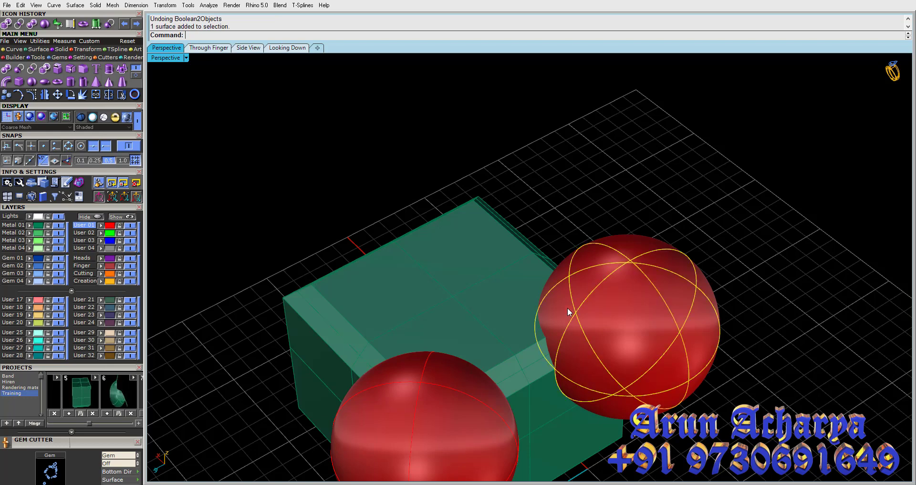
{"action": "left_click", "coordinate": [526, 308]}
{"action": "key", "text": "Return"}
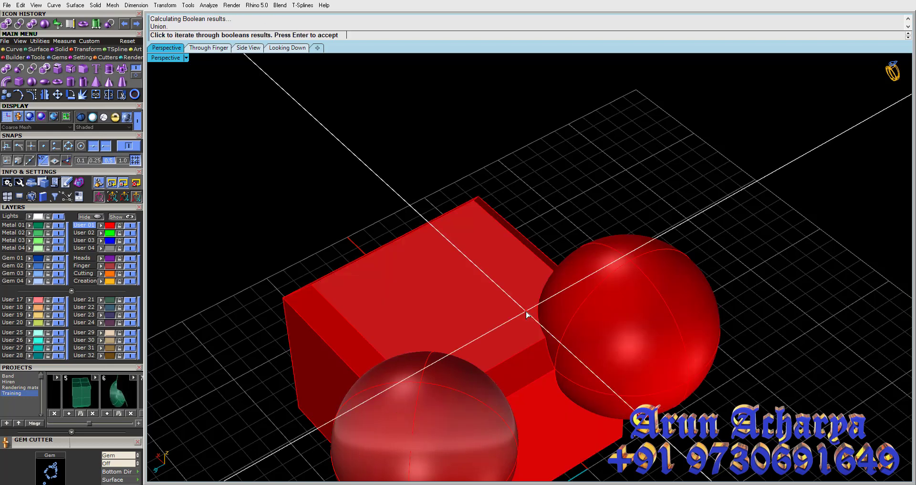
{"action": "left_click", "coordinate": [529, 311]}
{"action": "left_click", "coordinate": [529, 311]}
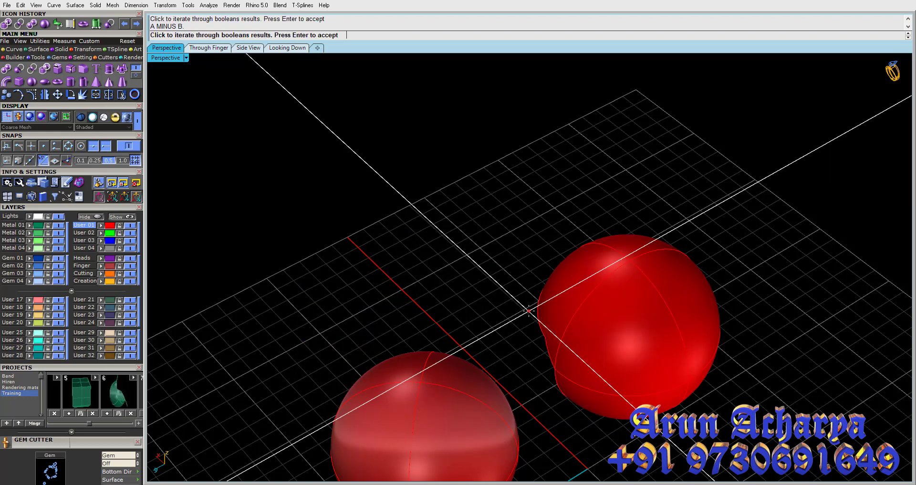
{"action": "left_click", "coordinate": [529, 311]}
{"action": "left_click", "coordinate": [529, 311]}
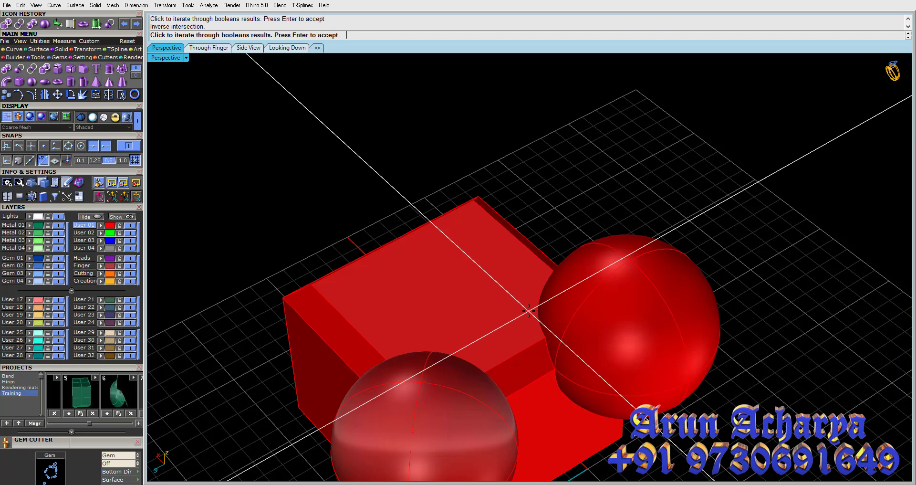
{"action": "left_click", "coordinate": [529, 311]}
{"action": "left_click", "coordinate": [529, 311]}
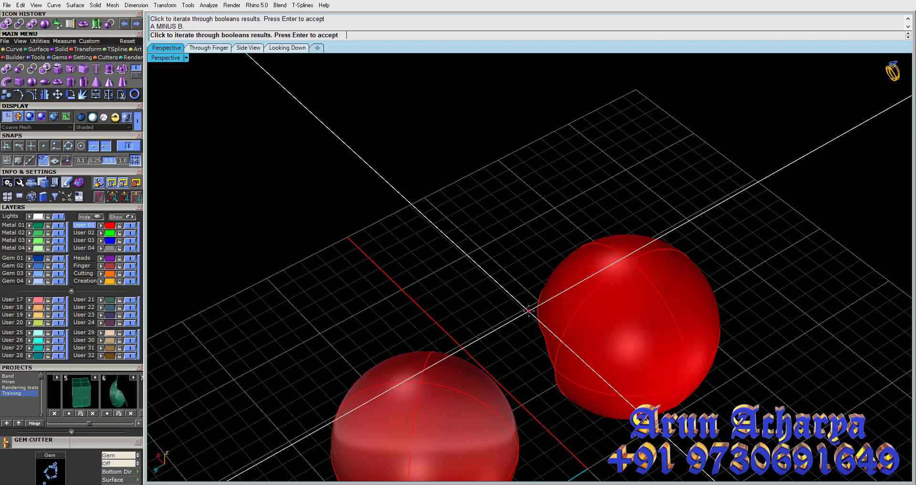
{"action": "left_click", "coordinate": [528, 311]}
{"action": "key", "text": "Return"}
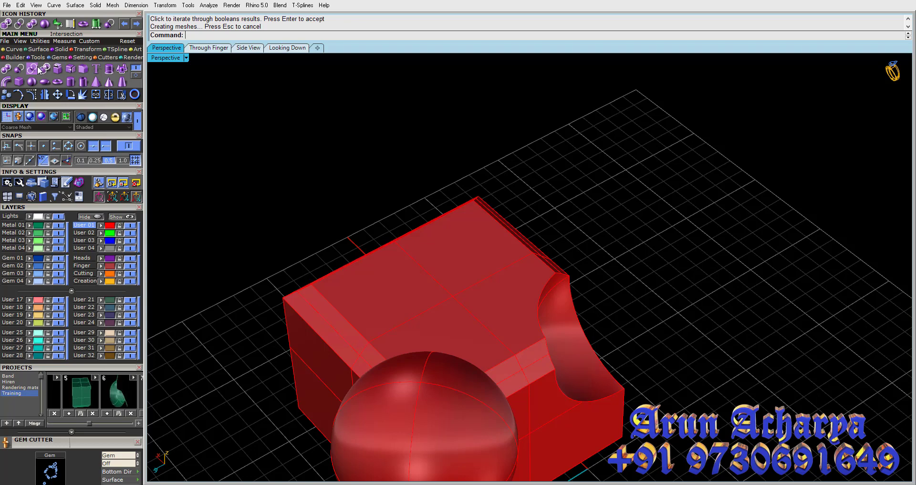
{"action": "key", "text": "Escape"}
Step: Select the right sphere and the box for a Boolean Two Objects operation
{"action": "right_click_drag", "start_coordinate": [571, 149], "coordinate": [587, 207]}
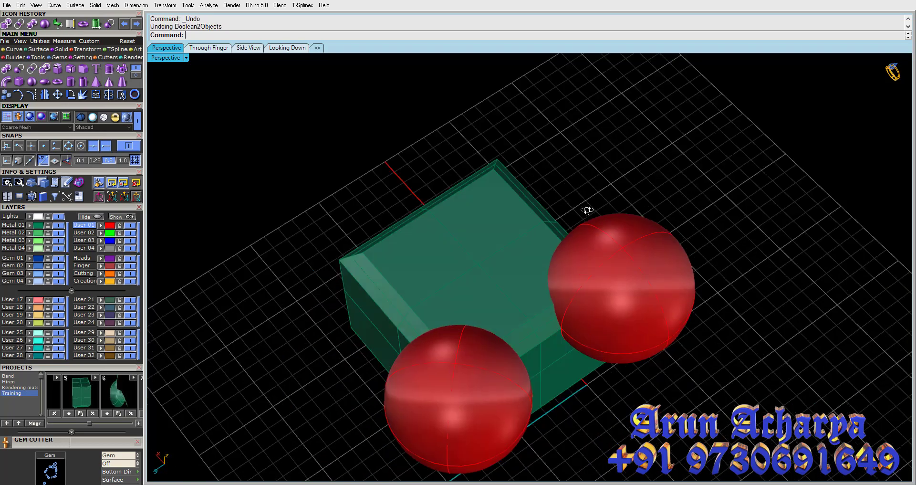
{"action": "left_click", "coordinate": [592, 223]}
{"action": "left_click", "coordinate": [531, 225], "text": "shift"}
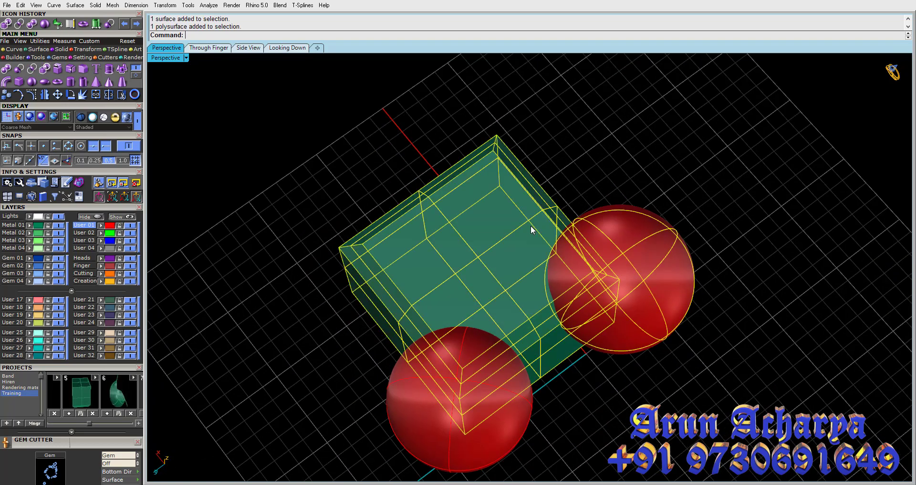
{"action": "left_click", "coordinate": [46, 68]}
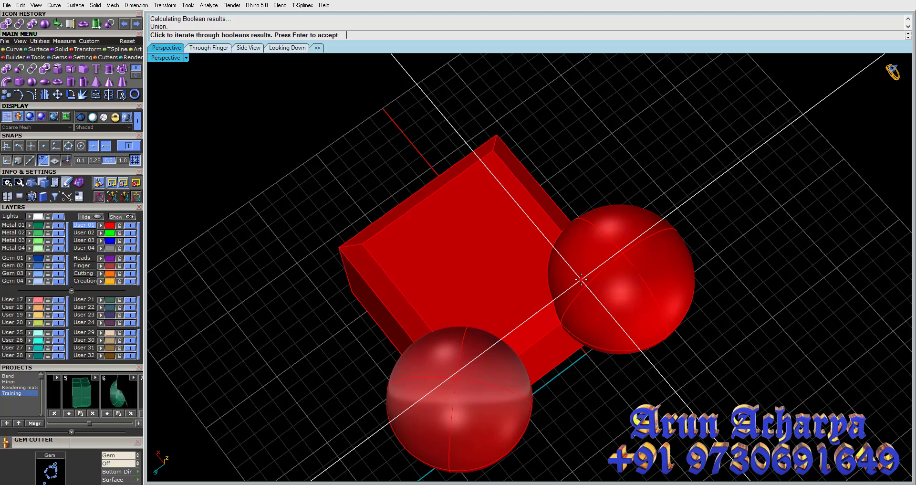
Step: Preview intersection, sphere minus box, box minus sphere, inverse intersection, then union
{"action": "left_click", "coordinate": [581, 279]}
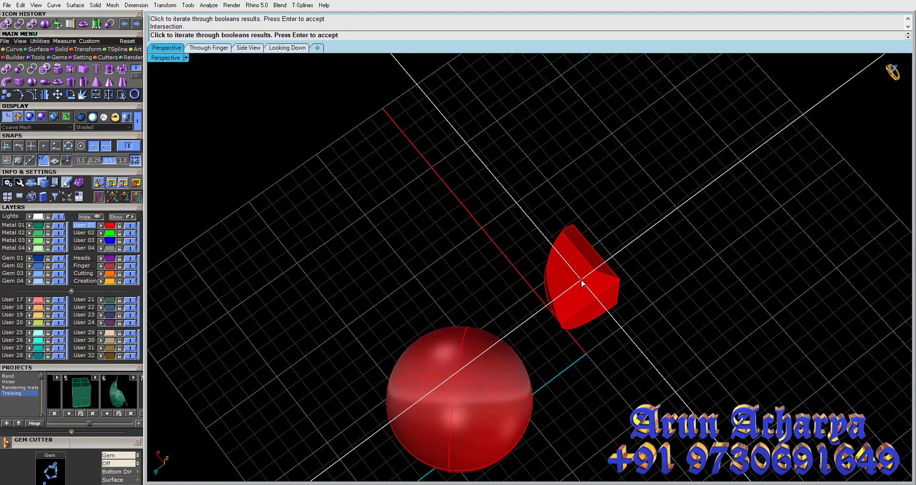
{"action": "mouse_move", "coordinate": [582, 283]}
{"action": "right_mouse_down"}
{"action": "mouse_move", "coordinate": [653, 251]}
{"action": "mouse_move", "coordinate": [652, 261]}
{"action": "mouse_move", "coordinate": [607, 260]}
{"action": "right_mouse_up"}
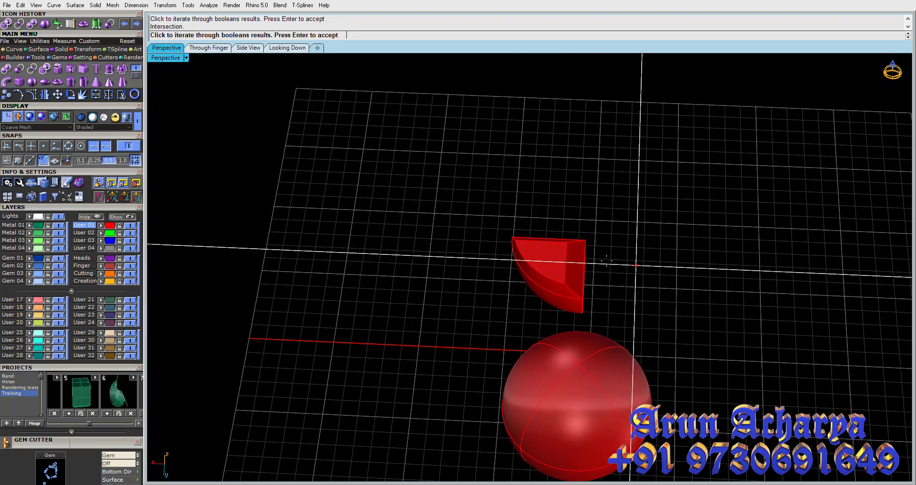
{"action": "left_click", "coordinate": [575, 260]}
{"action": "mouse_move", "coordinate": [577, 260]}
{"action": "right_mouse_down"}
{"action": "mouse_move", "coordinate": [567, 259]}
{"action": "mouse_move", "coordinate": [640, 216]}
{"action": "mouse_move", "coordinate": [549, 243]}
{"action": "right_mouse_up"}
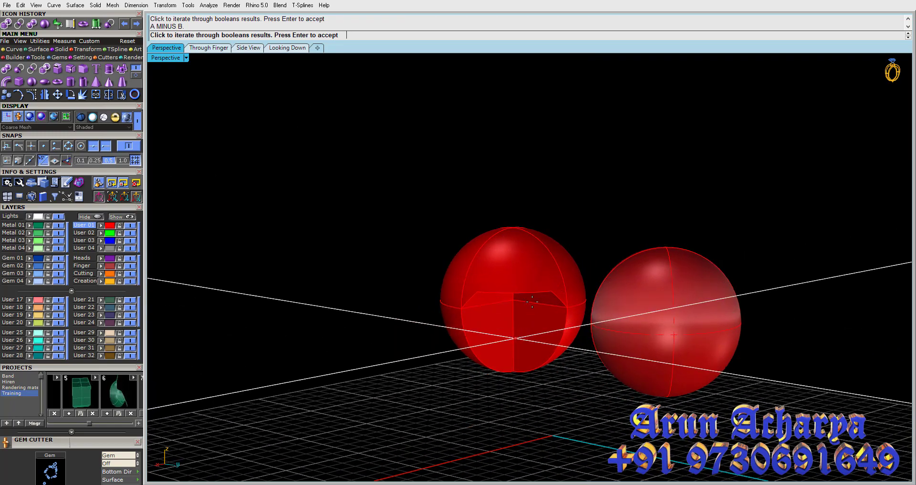
{"action": "left_click", "coordinate": [538, 287]}
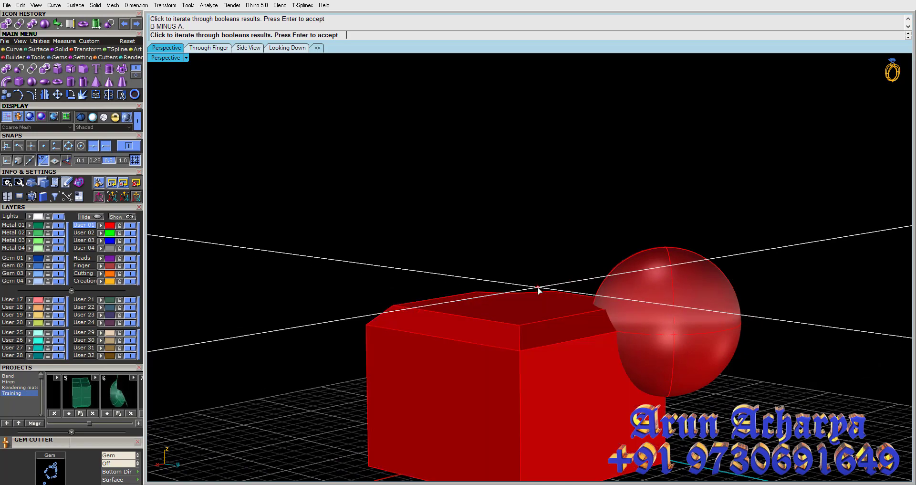
{"action": "mouse_move", "coordinate": [538, 290]}
{"action": "right_mouse_down"}
{"action": "mouse_move", "coordinate": [538, 356]}
{"action": "mouse_move", "coordinate": [523, 252]}
{"action": "right_mouse_up"}
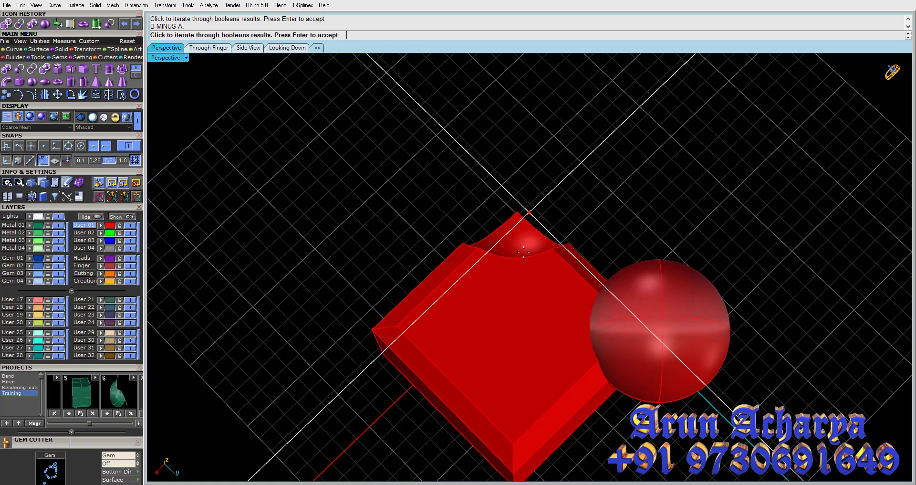
{"action": "left_click", "coordinate": [524, 252]}
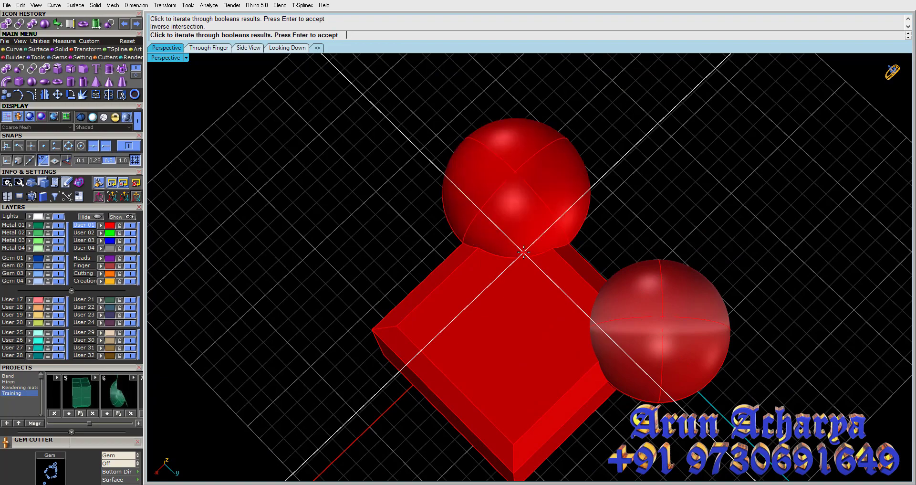
{"action": "mouse_move", "coordinate": [523, 252]}
{"action": "right_mouse_down"}
{"action": "mouse_move", "coordinate": [536, 267]}
{"action": "mouse_move", "coordinate": [563, 231]}
{"action": "mouse_move", "coordinate": [505, 292]}
{"action": "right_mouse_up"}
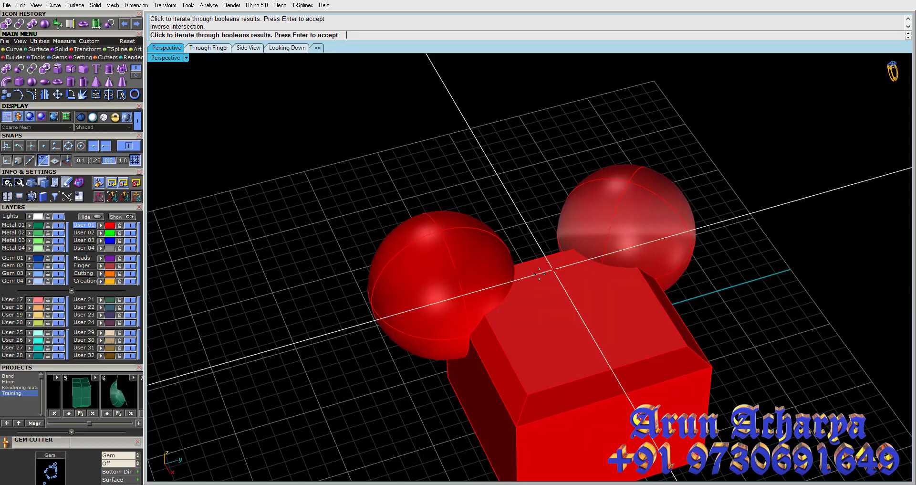
{"action": "left_click", "coordinate": [505, 292]}
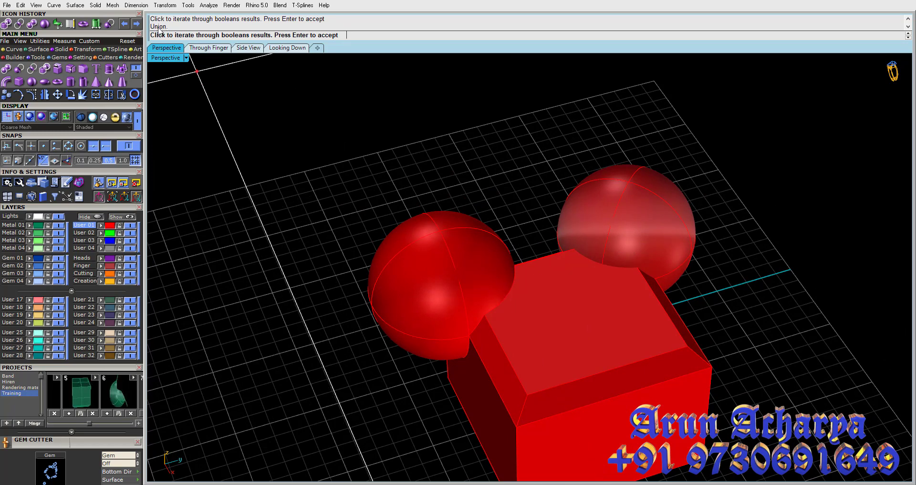
Step: Accept the union of box and sphere, inspect the fused solid, then undo it
{"action": "mouse_move", "coordinate": [477, 310]}
{"action": "right_mouse_down"}
{"action": "mouse_move", "coordinate": [484, 290]}
{"action": "mouse_move", "coordinate": [479, 300]}
{"action": "right_mouse_up"}
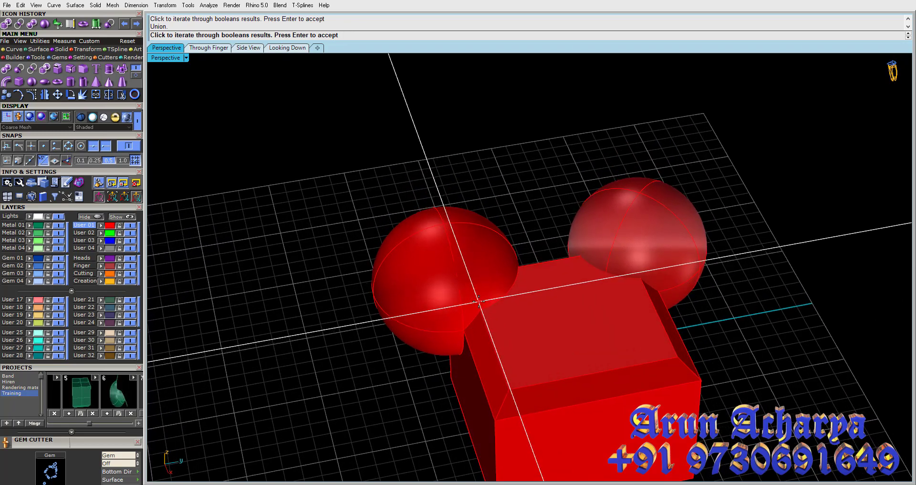
{"action": "key", "text": "Return"}
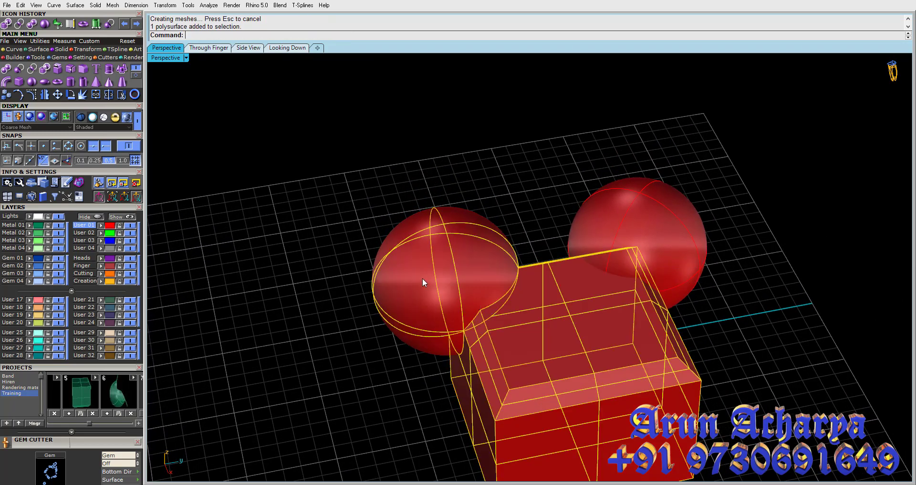
{"action": "left_click", "coordinate": [333, 201]}
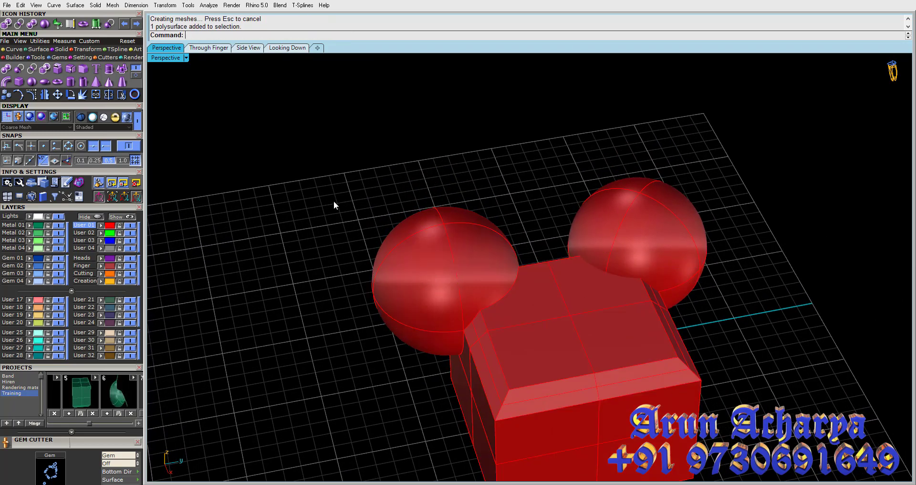
{"action": "left_click", "coordinate": [521, 274]}
{"action": "left_click", "coordinate": [510, 197]}
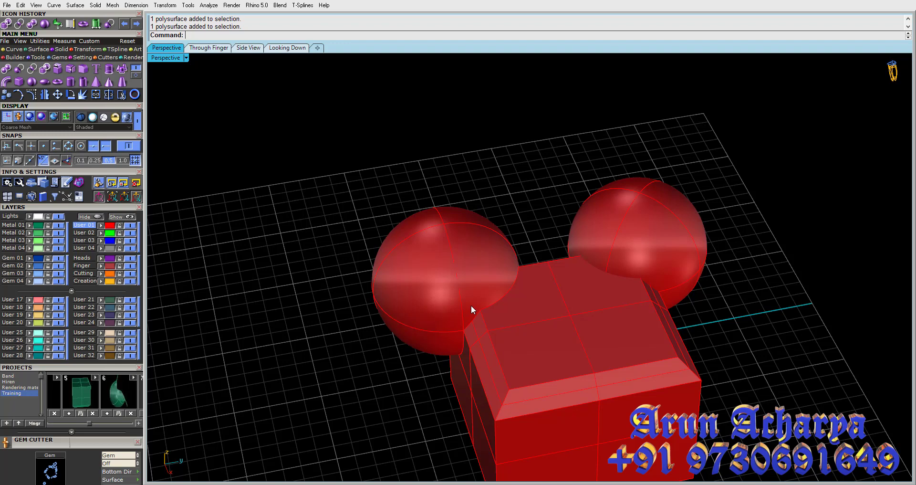
{"action": "left_click", "coordinate": [460, 232]}
{"action": "left_click", "coordinate": [457, 185]}
{"action": "key", "text": "ctrl+z"}
Step: Subtract both spheres from the green box, carving two spherical hollows
{"action": "left_click", "coordinate": [517, 293]}
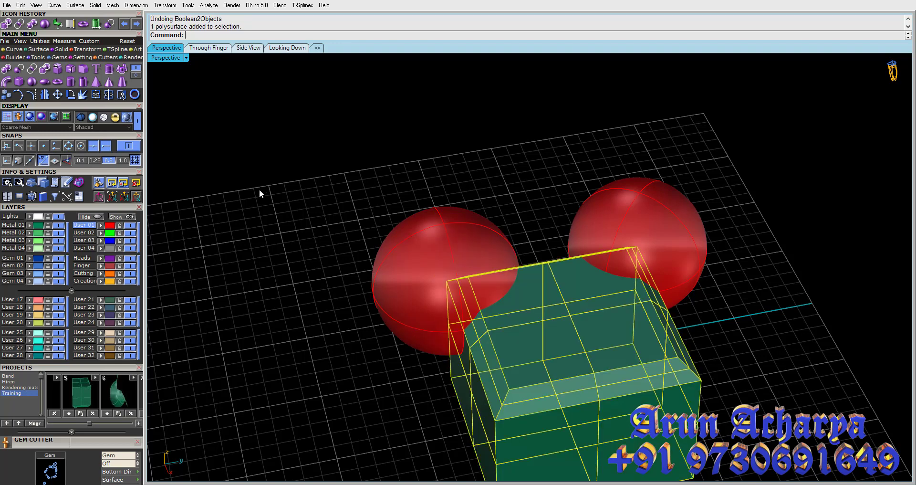
{"action": "left_click", "coordinate": [19, 68]}
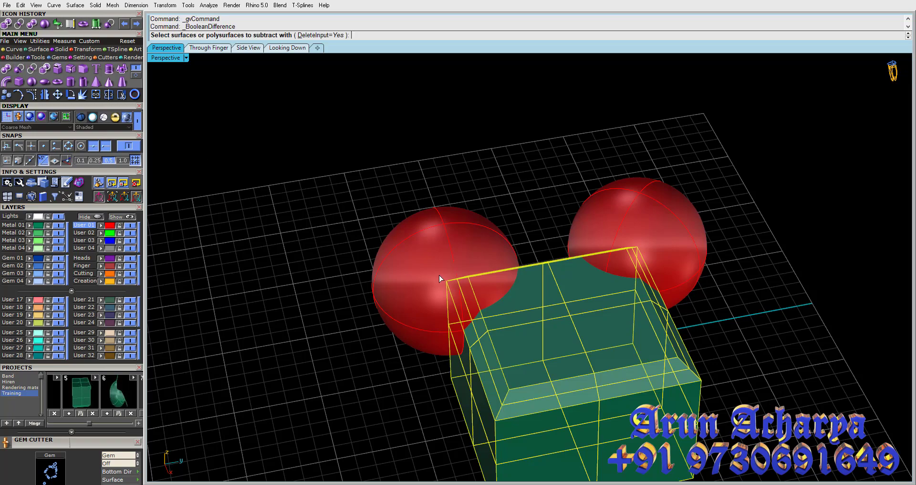
{"action": "left_click", "coordinate": [446, 248]}
{"action": "left_click", "coordinate": [631, 230]}
{"action": "key", "text": "Return"}
{"action": "mouse_move", "coordinate": [631, 230]}
{"action": "right_mouse_down"}
{"action": "mouse_move", "coordinate": [596, 317]}
{"action": "mouse_move", "coordinate": [587, 377]}
{"action": "mouse_move", "coordinate": [491, 265]}
{"action": "mouse_move", "coordinate": [292, 168]}
{"action": "mouse_move", "coordinate": [283, 217]}
{"action": "mouse_move", "coordinate": [248, 237]}
{"action": "mouse_move", "coordinate": [317, 219]}
{"action": "mouse_move", "coordinate": [450, 270]}
{"action": "mouse_move", "coordinate": [474, 239]}
{"action": "right_mouse_up"}
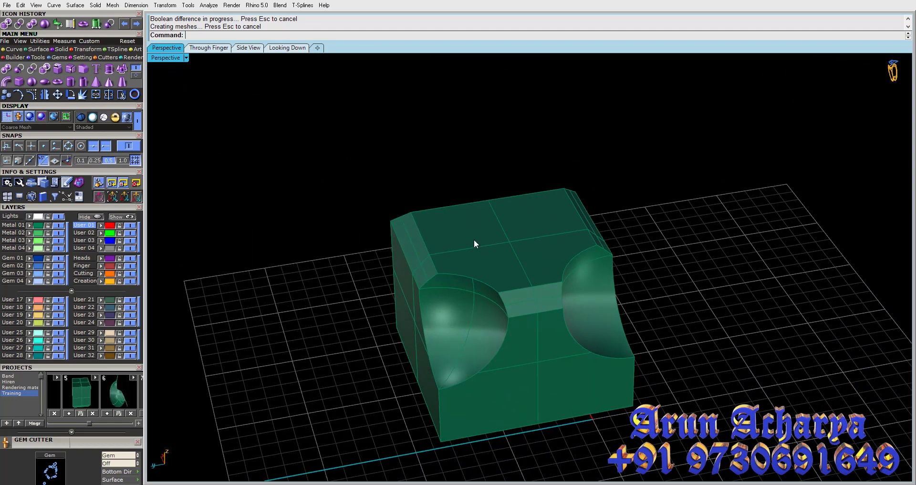
Step: Undo the difference and delete the box and both spheres
{"action": "key", "text": "ctrl+z"}
{"action": "left_click_drag", "start_coordinate": [716, 185], "coordinate": [406, 308]}
{"action": "key", "text": "Delete"}
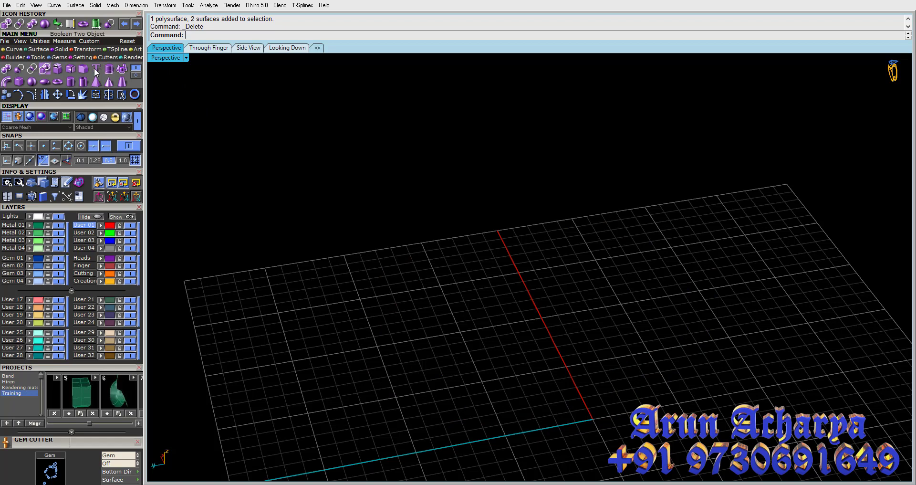
Step: Draw a 17.5 diameter finger circle centred at the origin
{"action": "double_click", "coordinate": [165, 57]}
{"action": "left_click", "coordinate": [327, 343]}
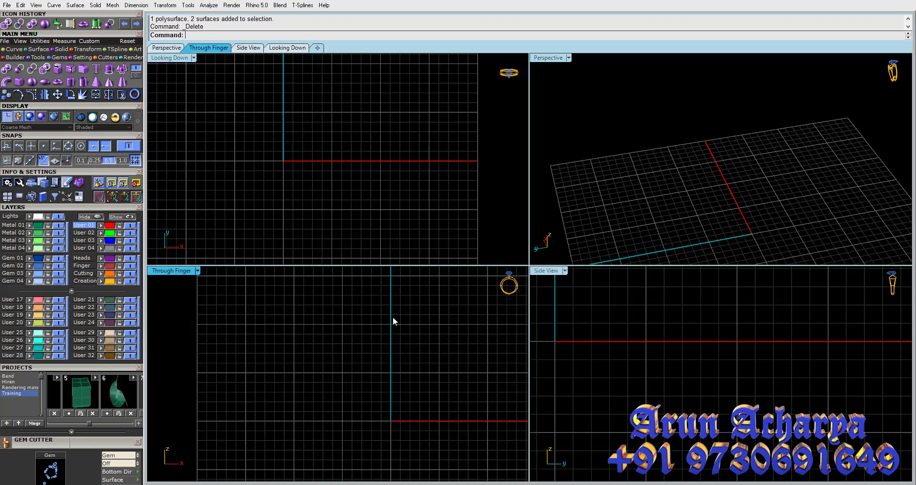
{"action": "left_click", "coordinate": [215, 191]}
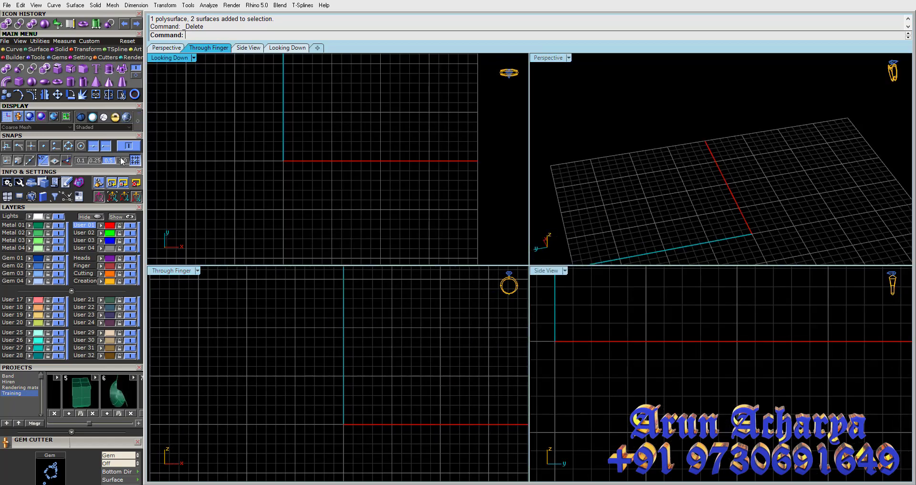
{"action": "left_click", "coordinate": [15, 49]}
{"action": "left_click", "coordinate": [137, 72]}
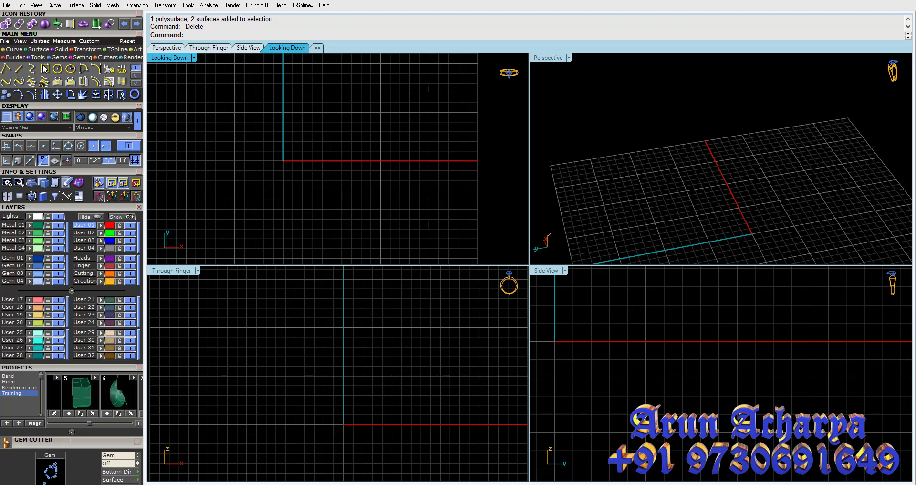
{"action": "left_click", "coordinate": [44, 69]}
{"action": "left_click", "coordinate": [57, 68]}
{"action": "scroll", "coordinate": [335, 302], "scroll_direction": "down", "scroll_amount": 3}
{"action": "left_click", "coordinate": [341, 383]}
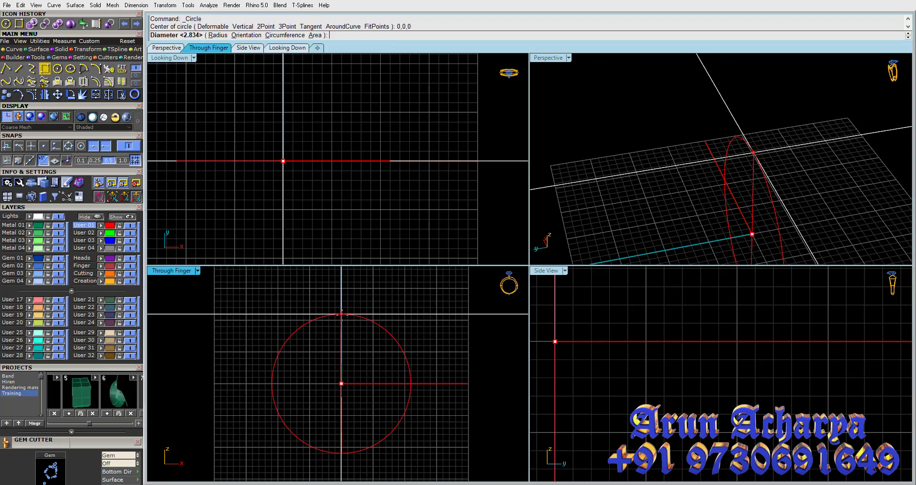
{"action": "type", "text": "d"}
{"action": "key", "text": "Return"}
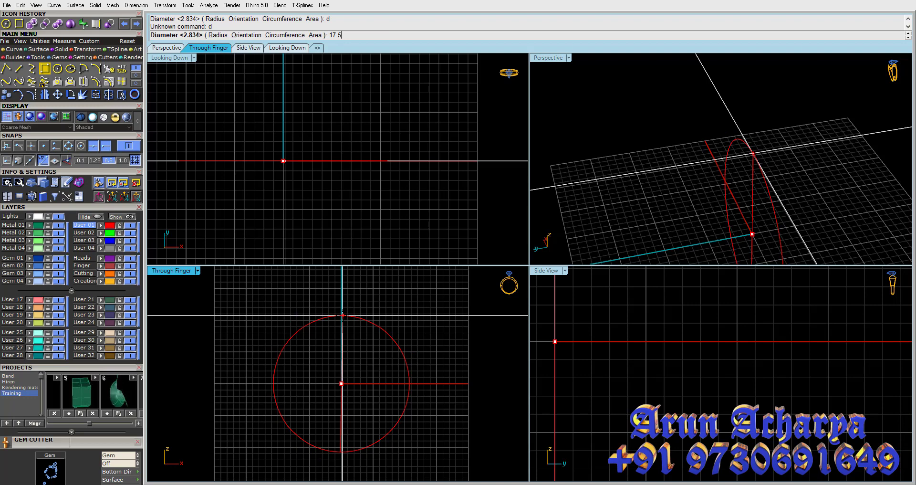
{"action": "key", "text": "Return"}
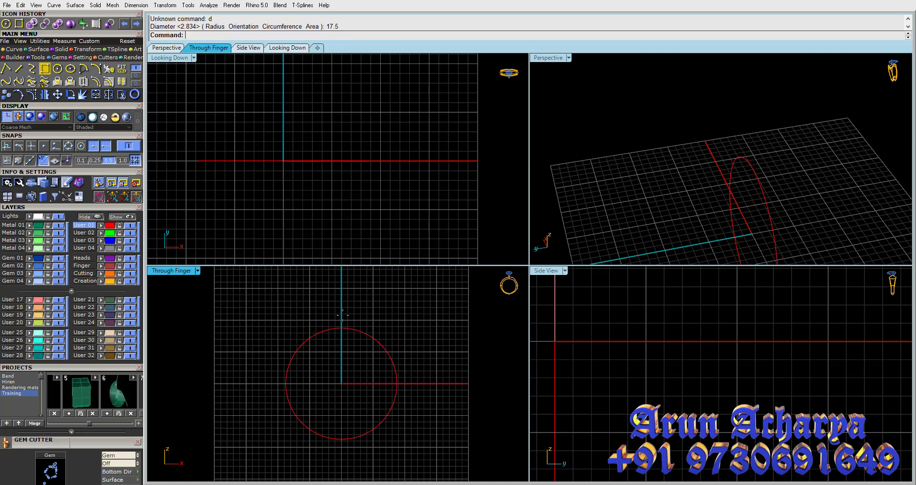
Step: Draw a larger outer circle at the origin and rebuild it
{"action": "double_click", "coordinate": [173, 270]}
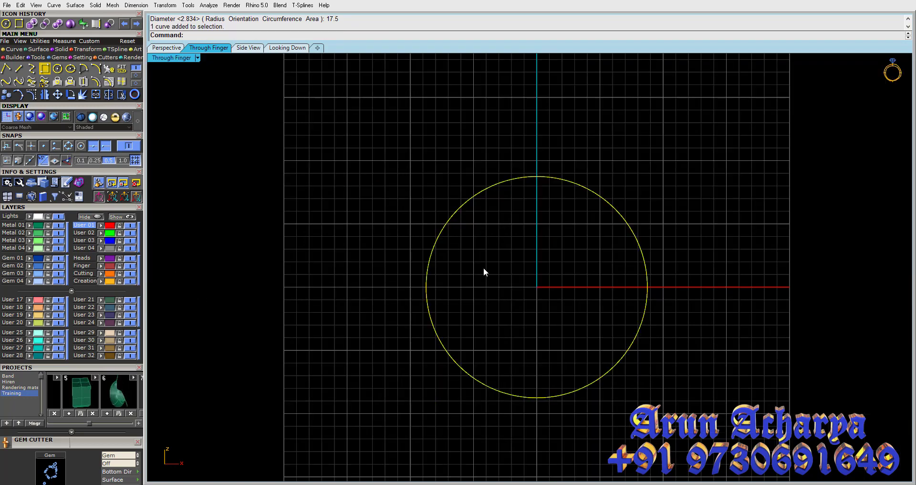
{"action": "left_click_drag", "start_coordinate": [483, 267], "coordinate": [348, 312]}
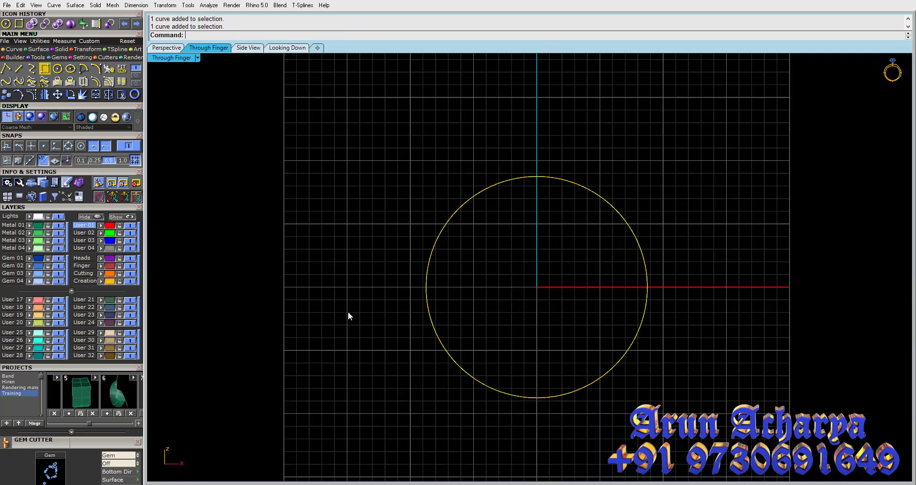
{"action": "left_click", "coordinate": [58, 69]}
{"action": "type", "text": "0"}
{"action": "key", "text": "Return"}
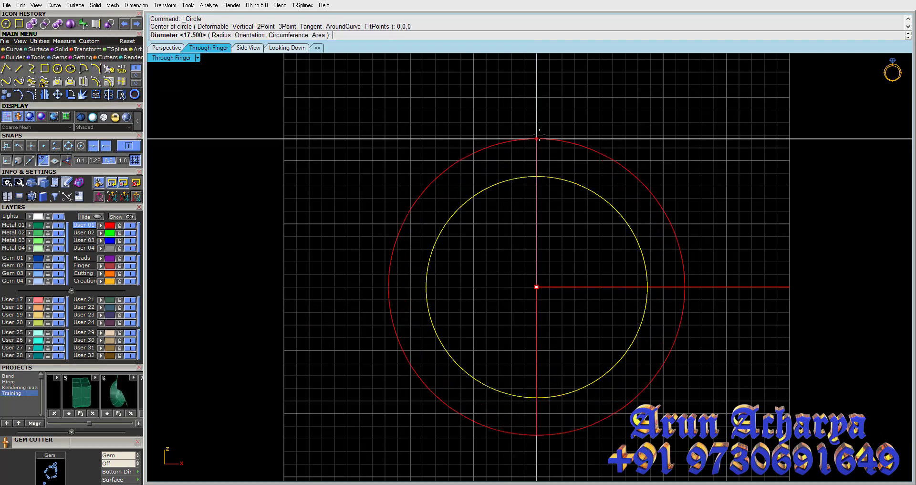
{"action": "left_click", "coordinate": [542, 154]}
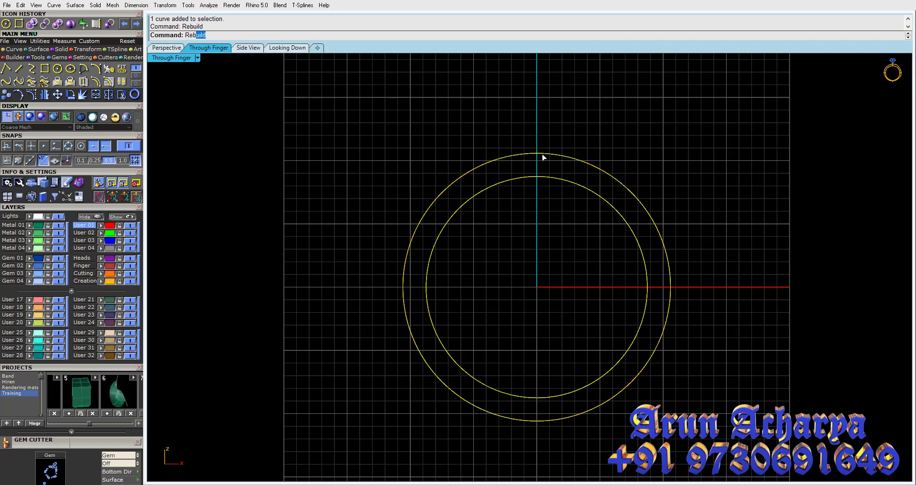
{"action": "left_click", "coordinate": [830, 261]}
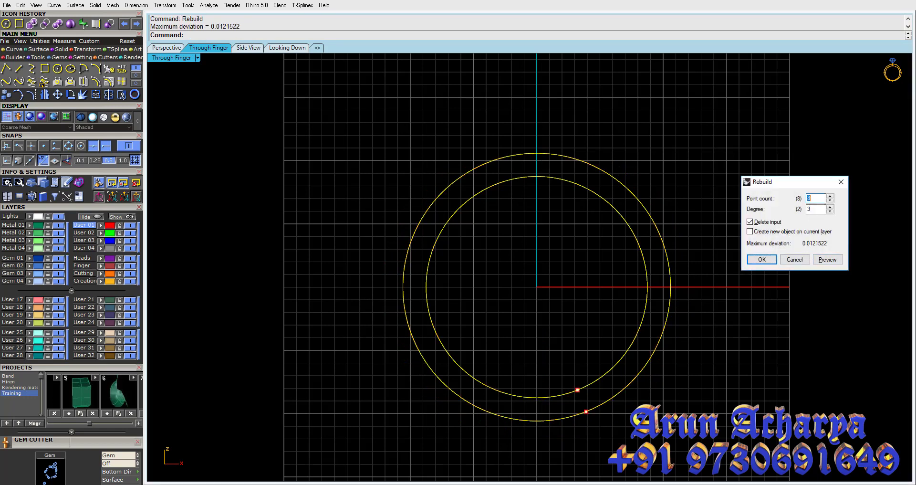
{"action": "left_click", "coordinate": [762, 259]}
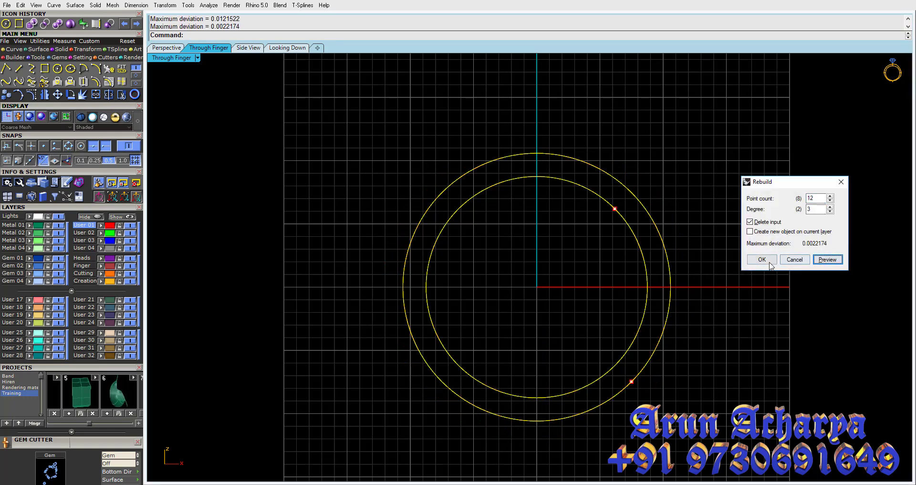
Step: Stretch the outer circle's upper control points upward into an egg shape
{"action": "left_click", "coordinate": [570, 179], "text": "ctrl"}
{"action": "left_click", "coordinate": [7, 94]}
{"action": "left_click_drag", "start_coordinate": [329, 99], "coordinate": [759, 263]}
{"action": "left_click", "coordinate": [84, 49]}
{"action": "left_click", "coordinate": [31, 68]}
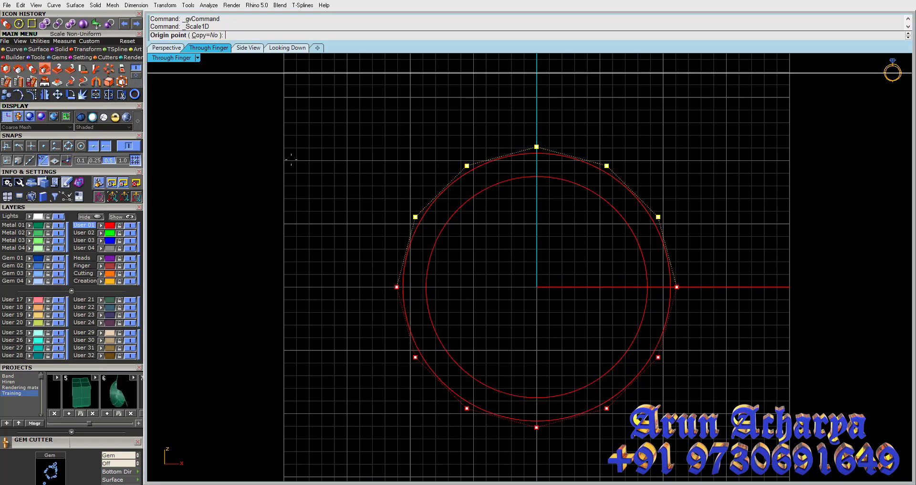
{"action": "left_click", "coordinate": [396, 211]}
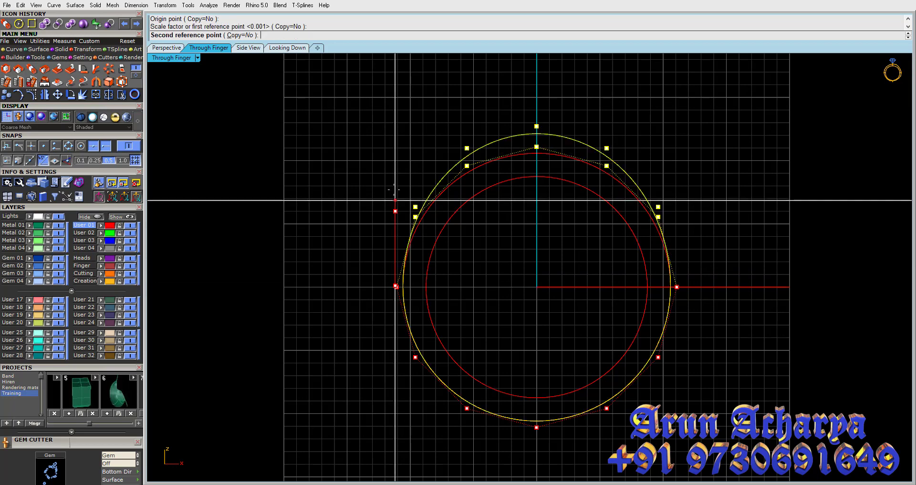
{"action": "left_click", "coordinate": [399, 169]}
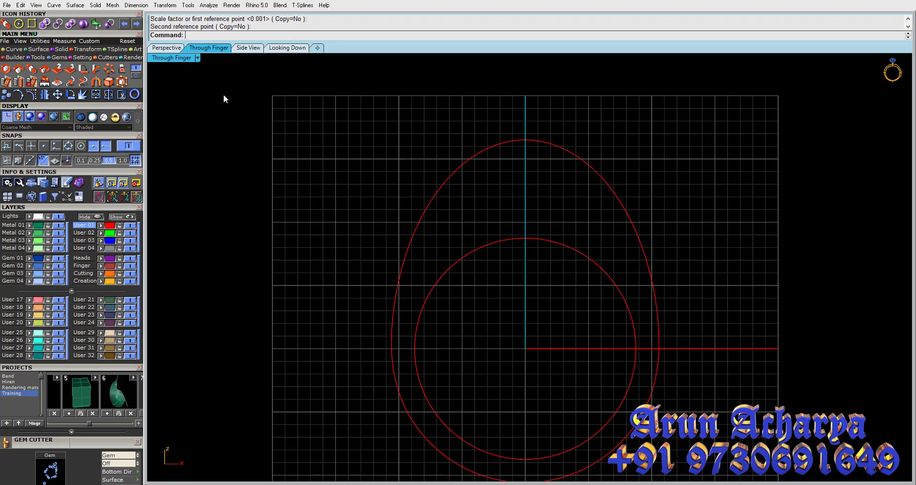
Step: Switch to the Side View and maximize it
{"action": "left_click", "coordinate": [176, 48]}
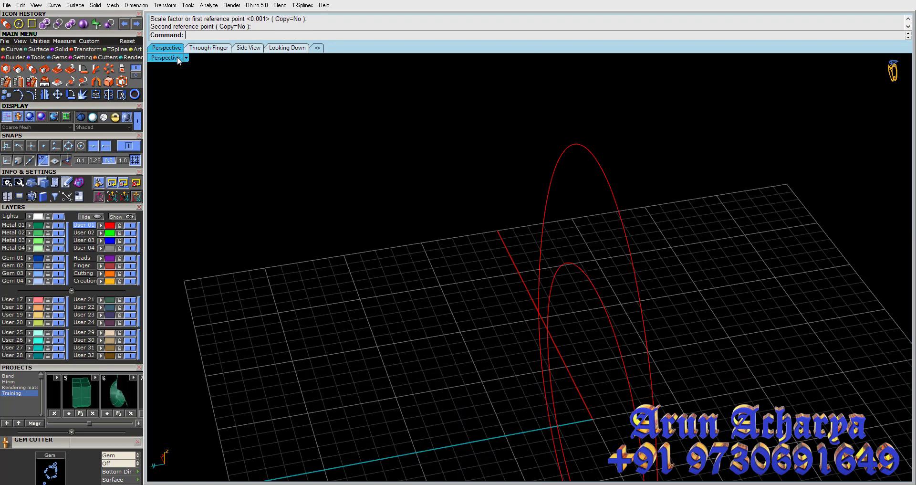
{"action": "double_click", "coordinate": [176, 58]}
{"action": "left_click", "coordinate": [556, 272]}
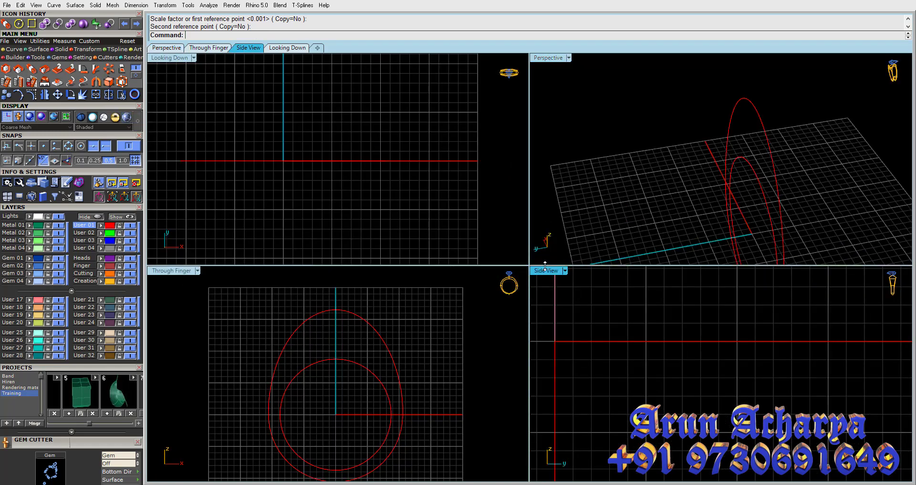
{"action": "double_click", "coordinate": [547, 270]}
{"action": "scroll", "coordinate": [526, 311], "scroll_direction": "down", "scroll_amount": 3}
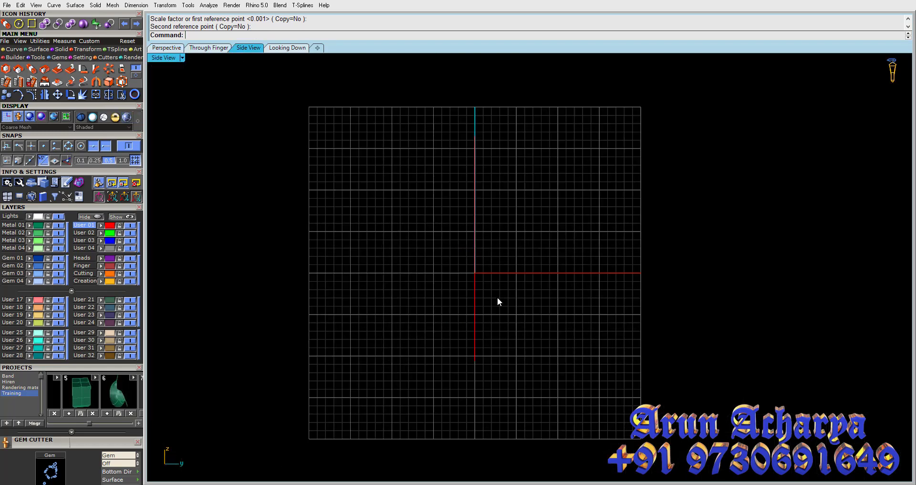
Step: Draw a two-point circle from the top of the axis line to its midpoint
{"action": "left_click", "coordinate": [15, 50]}
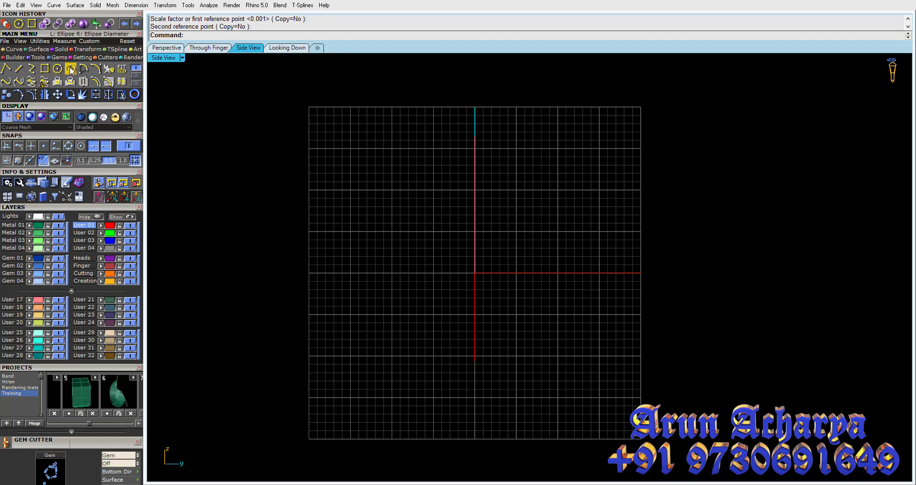
{"action": "left_click", "coordinate": [57, 69]}
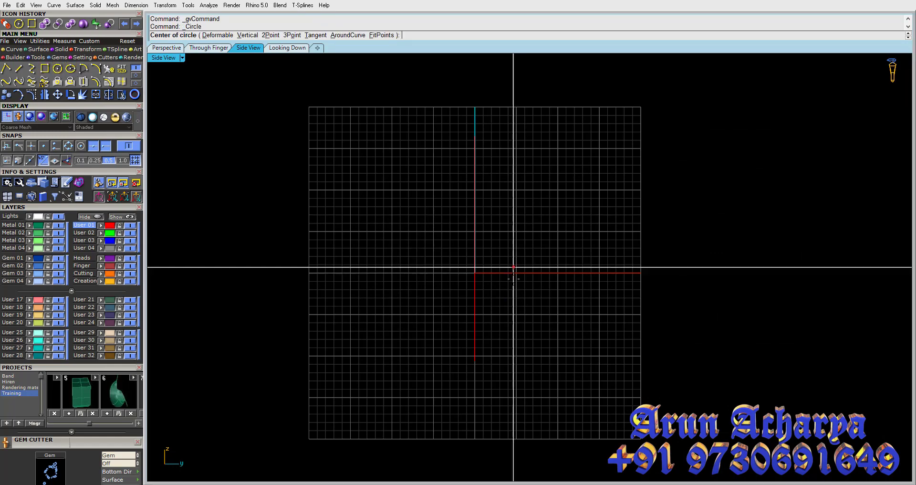
{"action": "left_click", "coordinate": [475, 273]}
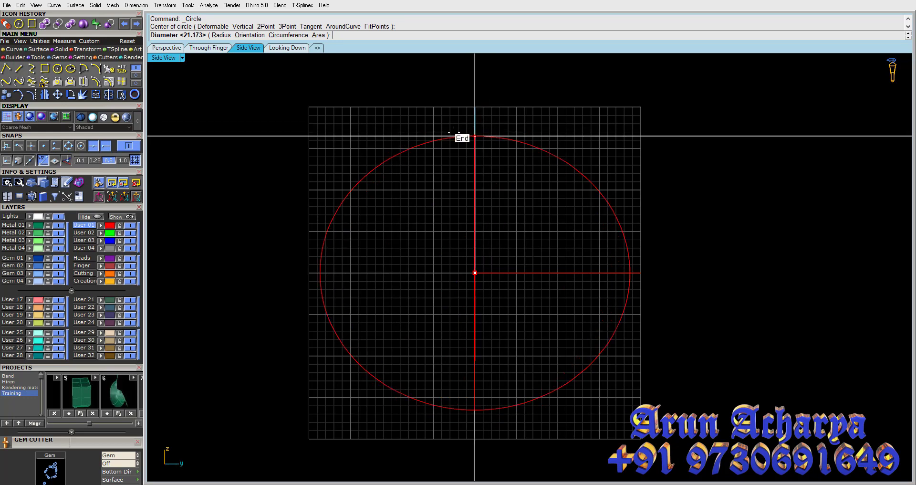
{"action": "key", "text": "Escape"}
{"action": "left_click", "coordinate": [57, 69]}
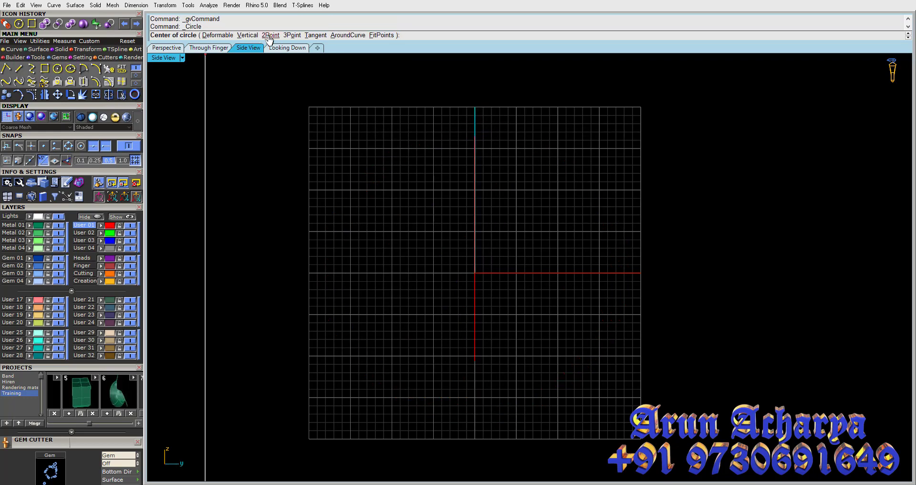
{"action": "left_click", "coordinate": [270, 35]}
{"action": "left_click", "coordinate": [67, 160]}
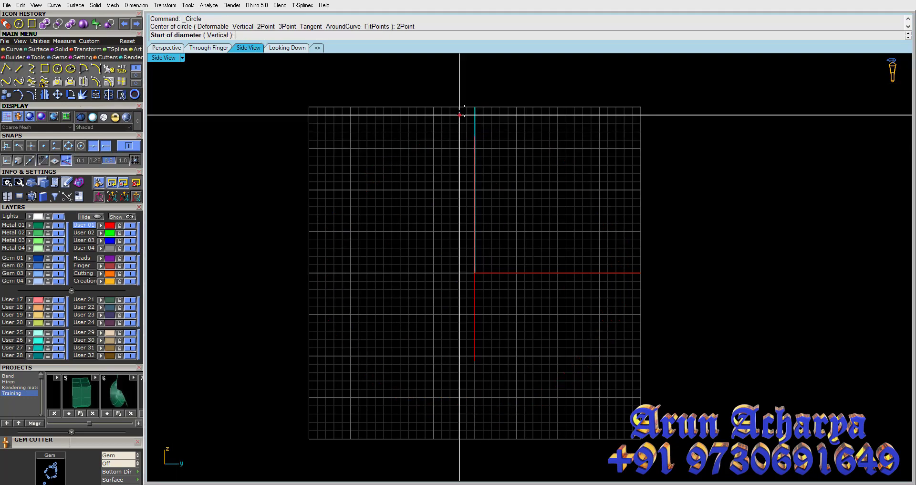
{"action": "left_click", "coordinate": [475, 136]}
{"action": "left_click", "coordinate": [475, 361]}
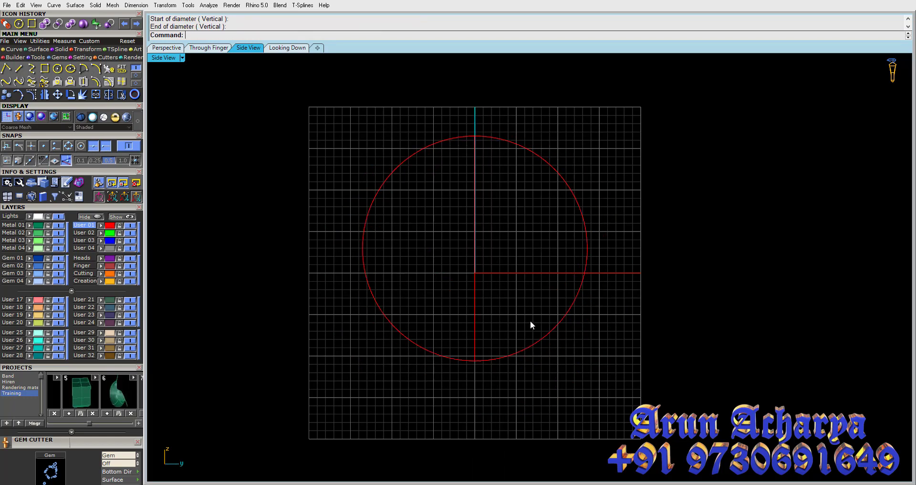
Step: Squash the circle into a narrow ellipse and rebuild it with 12 points
{"action": "left_click", "coordinate": [541, 339]}
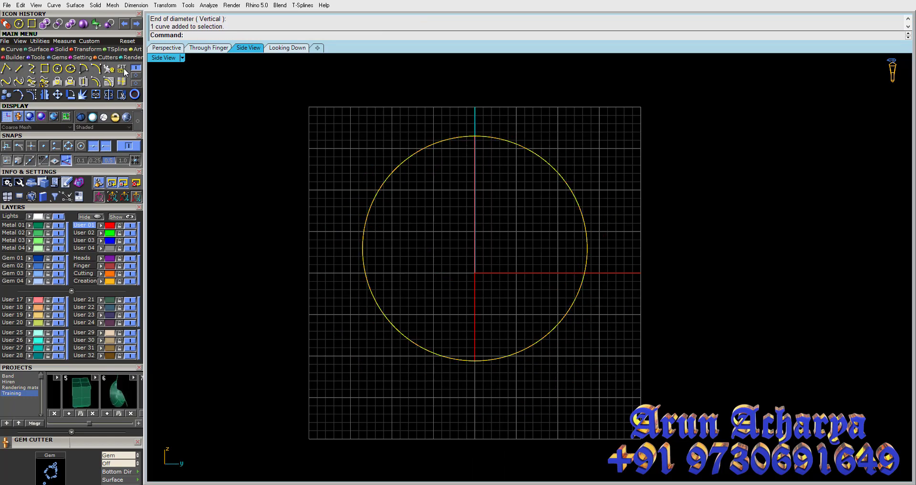
{"action": "left_click", "coordinate": [98, 95]}
{"action": "left_click", "coordinate": [250, 272]}
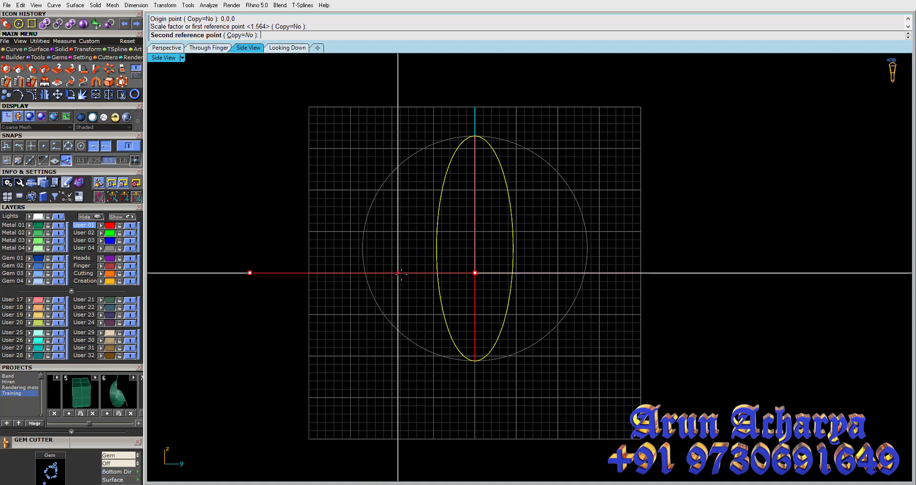
{"action": "left_click", "coordinate": [409, 273]}
{"action": "type", "text": "rebuild"}
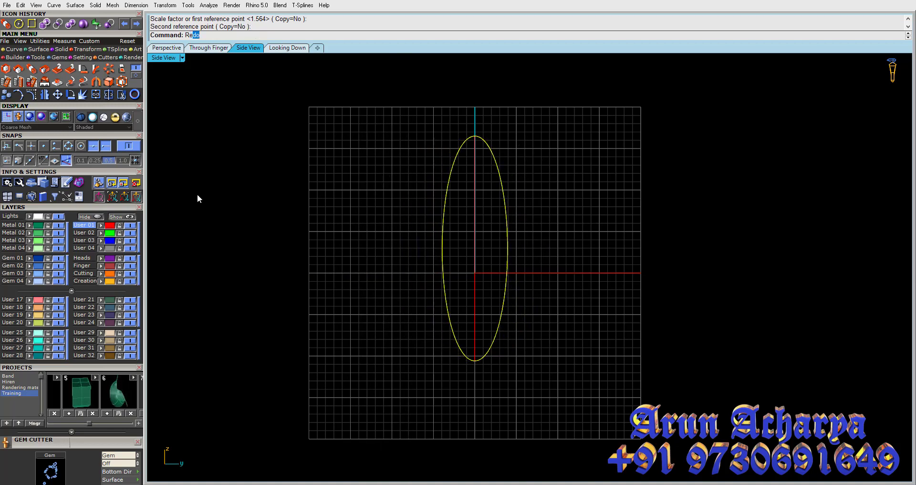
{"action": "key", "text": "Return"}
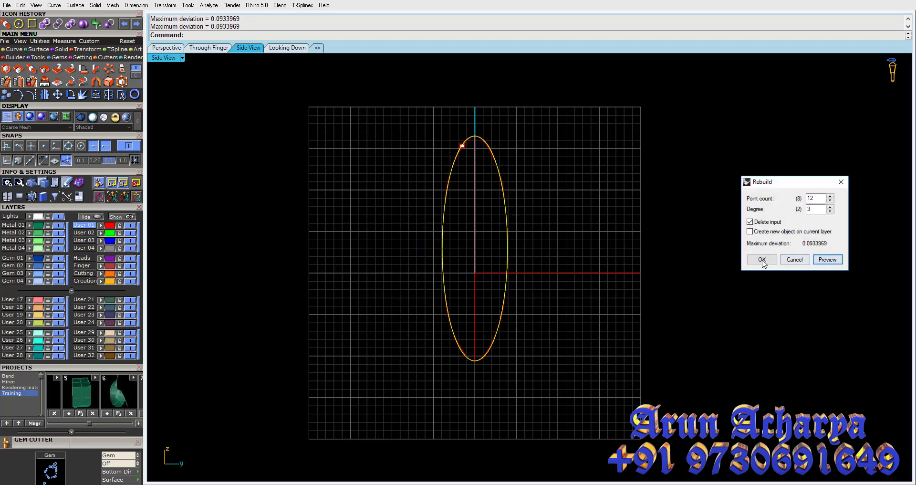
{"action": "left_click", "coordinate": [762, 259]}
Step: Widen the ellipse by pushing its middle and upper control points outward
{"action": "left_click", "coordinate": [31, 94]}
{"action": "left_click_drag", "start_coordinate": [354, 176], "coordinate": [588, 235]}
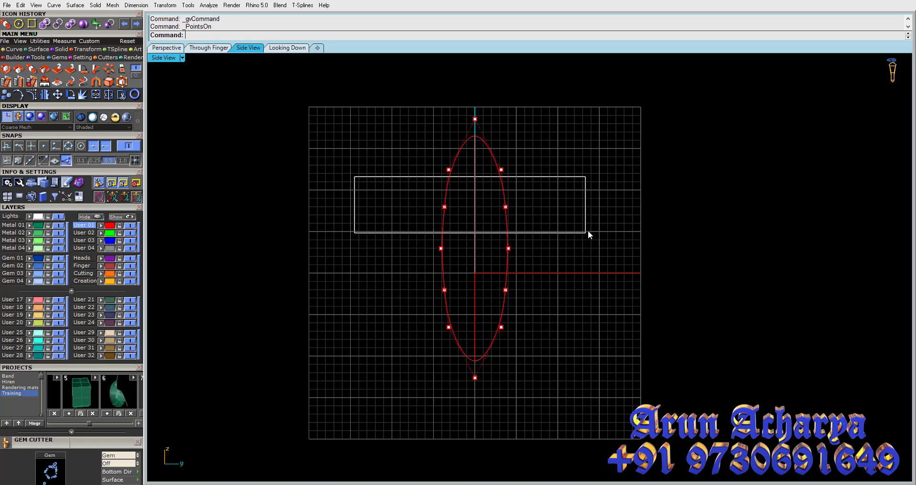
{"action": "left_click", "coordinate": [31, 68]}
{"action": "left_click", "coordinate": [475, 272]}
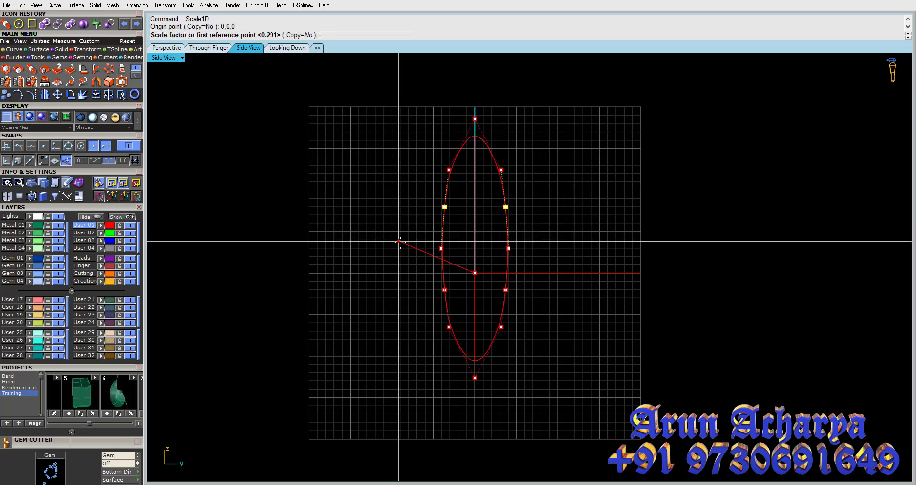
{"action": "left_click", "coordinate": [397, 272]}
{"action": "left_click", "coordinate": [320, 272]}
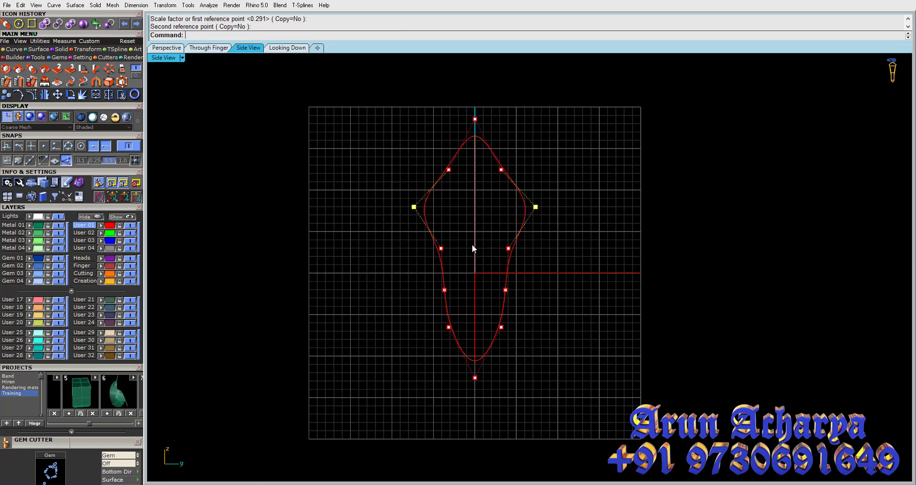
{"action": "left_click", "coordinate": [449, 170]}
{"action": "left_click", "coordinate": [501, 169], "text": "shift"}
{"action": "key", "text": "Return"}
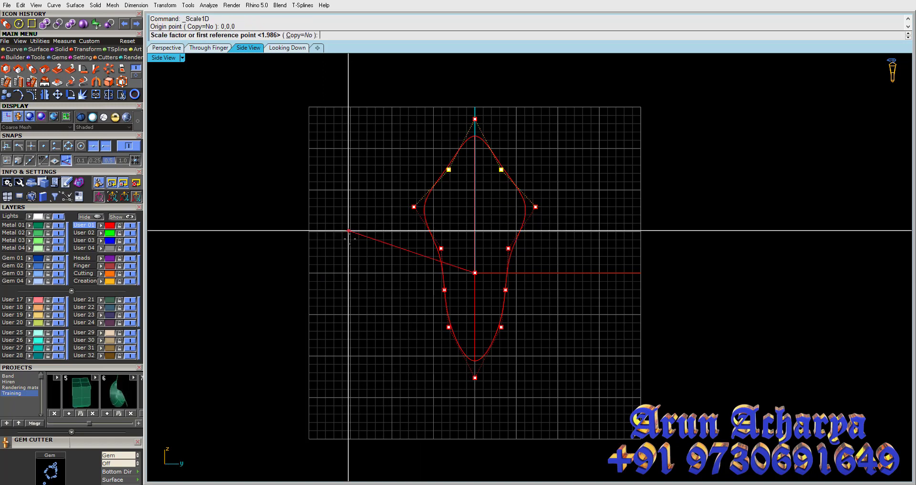
{"action": "left_click", "coordinate": [355, 272]}
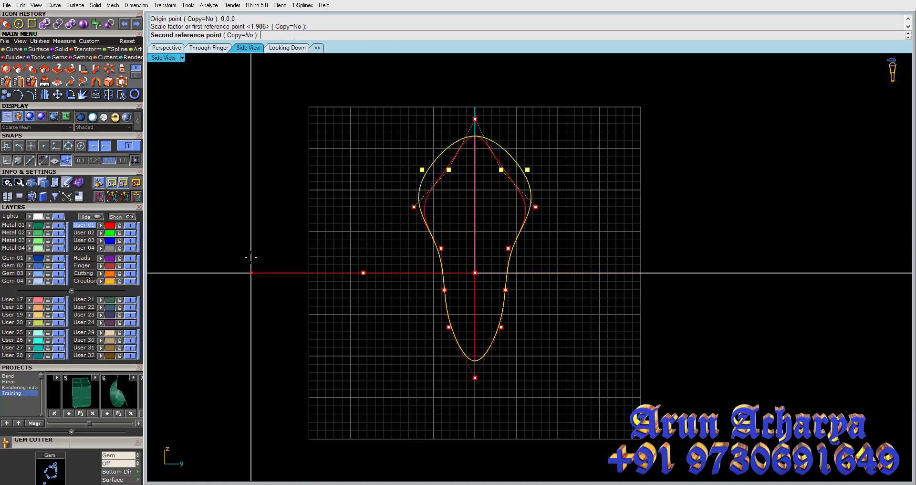
{"action": "left_click", "coordinate": [248, 272]}
Step: Pull the lower control points inward to taper the bottom of the profile
{"action": "left_click", "coordinate": [501, 327]}
{"action": "left_click", "coordinate": [449, 327], "text": "shift"}
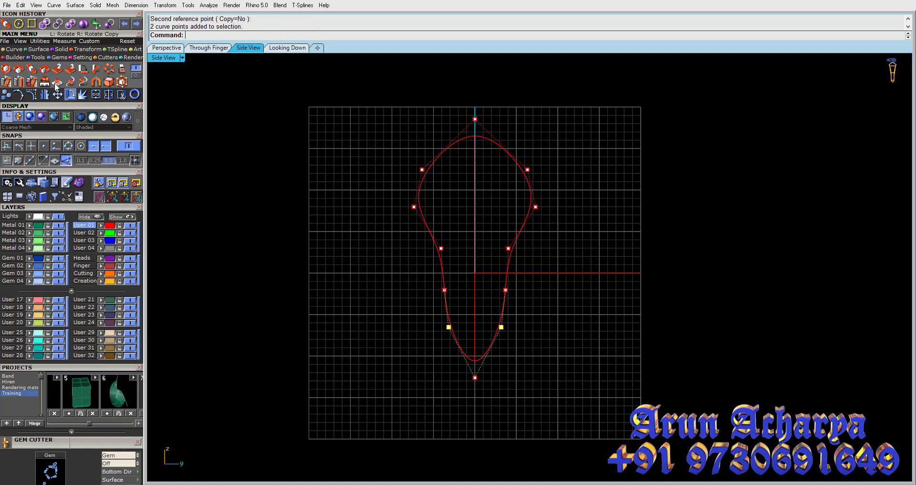
{"action": "left_click", "coordinate": [32, 69]}
{"action": "left_click", "coordinate": [475, 361]}
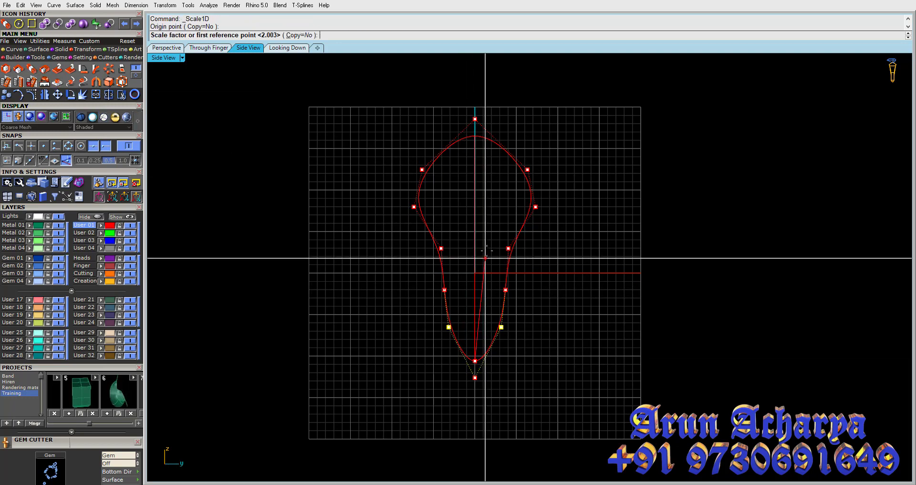
{"action": "left_click", "coordinate": [475, 240]}
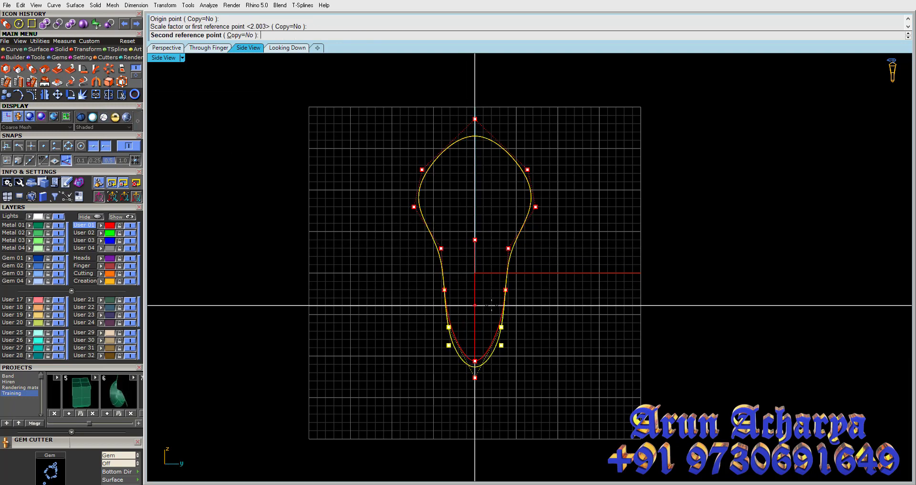
{"action": "left_click", "coordinate": [489, 303]}
Step: Restore the original ellipse and paste the bulb-shaped curve back beside it
{"action": "key", "text": "Escape"}
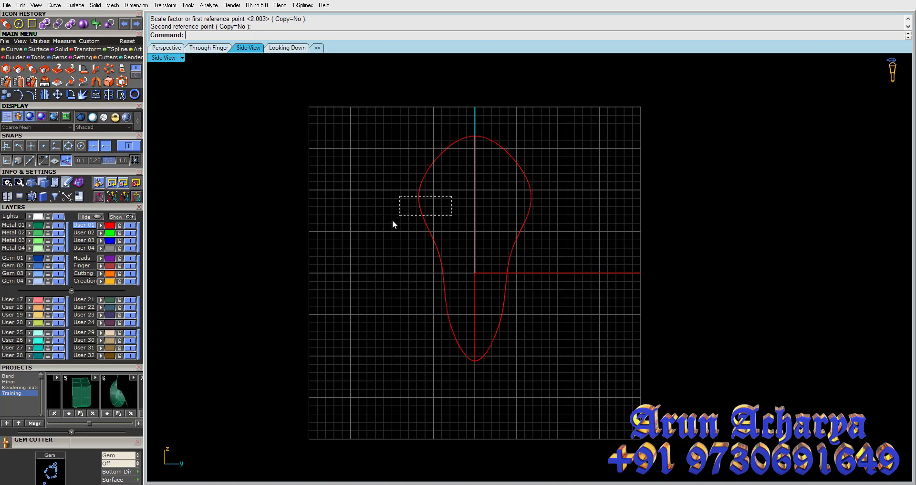
{"action": "key", "text": "ctrl+z"}
{"action": "key", "text": "ctrl+z"}
{"action": "key", "text": "ctrl+z"}
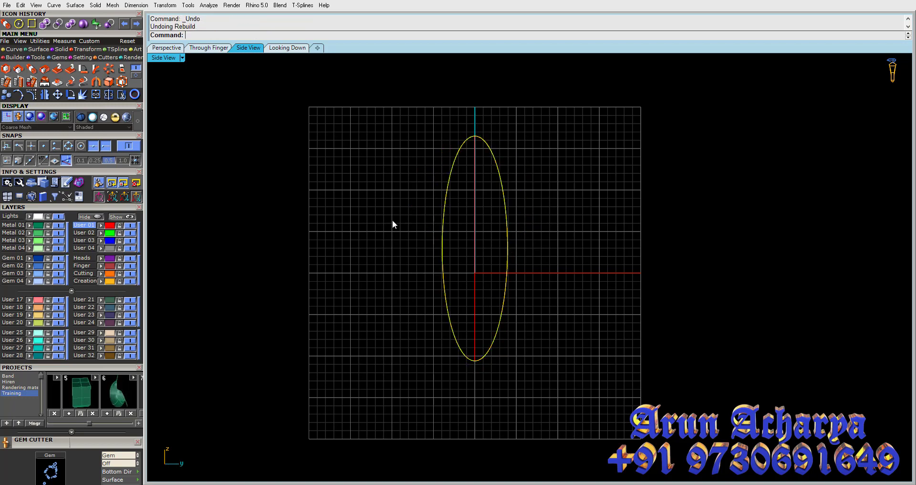
{"action": "key", "text": "ctrl+v"}
{"action": "key", "text": "Escape"}
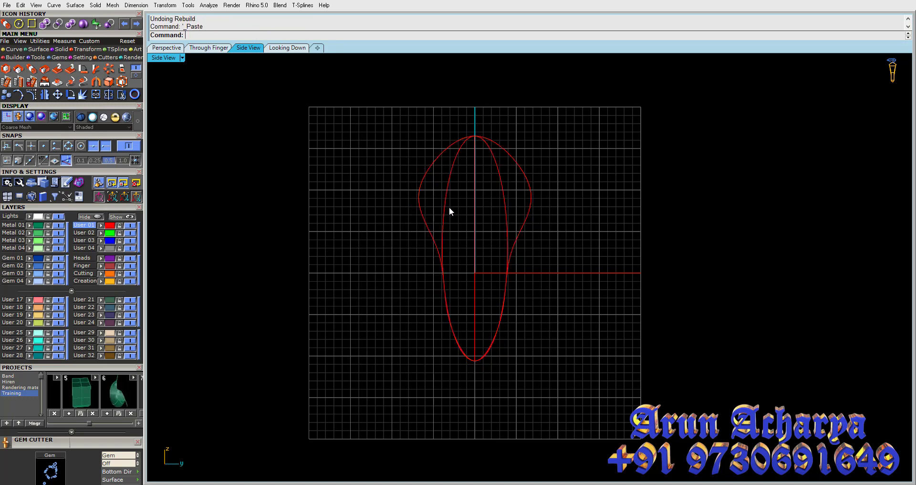
{"action": "left_click", "coordinate": [447, 210]}
{"action": "left_click", "coordinate": [424, 192]}
Step: Extrude both ring circles into a solid band in the maximized Perspective view
{"action": "double_click", "coordinate": [175, 61]}
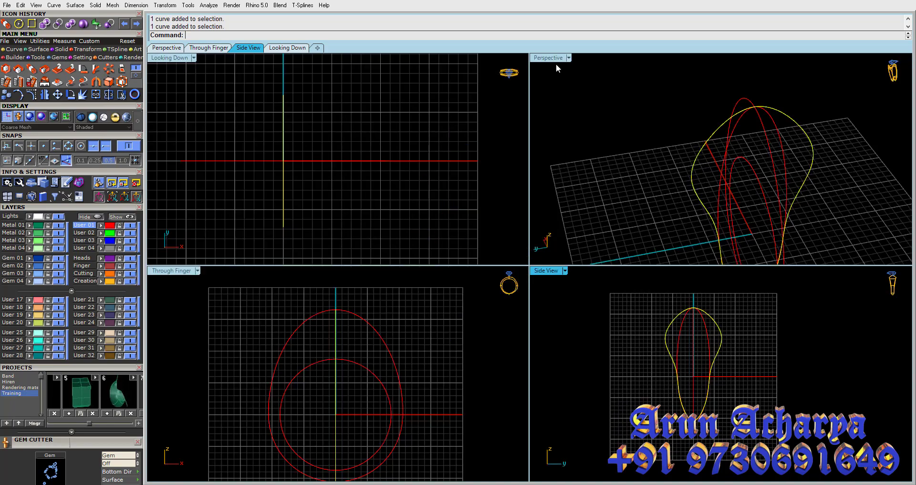
{"action": "double_click", "coordinate": [557, 64]}
{"action": "mouse_move", "coordinate": [526, 159]}
{"action": "right_mouse_down"}
{"action": "mouse_move", "coordinate": [588, 216]}
{"action": "mouse_move", "coordinate": [526, 241]}
{"action": "right_mouse_up"}
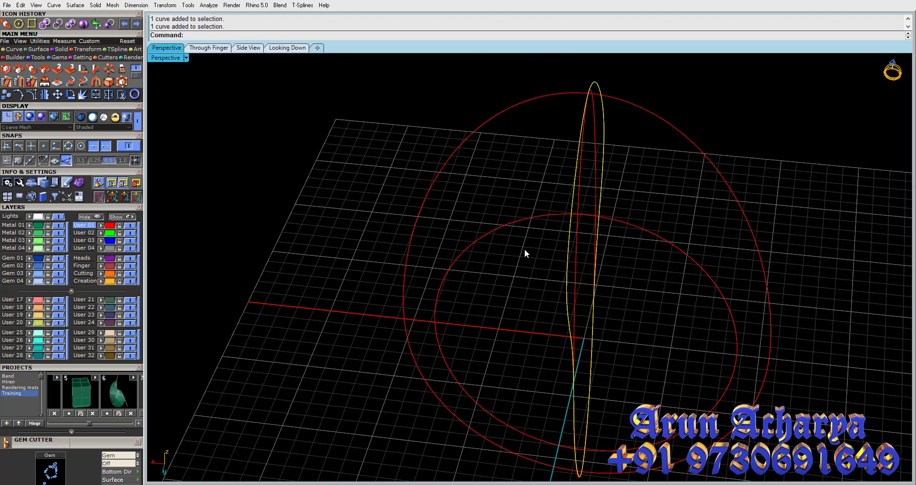
{"action": "left_click_drag", "start_coordinate": [525, 248], "coordinate": [466, 232]}
{"action": "right_click_drag", "start_coordinate": [497, 229], "coordinate": [523, 210]}
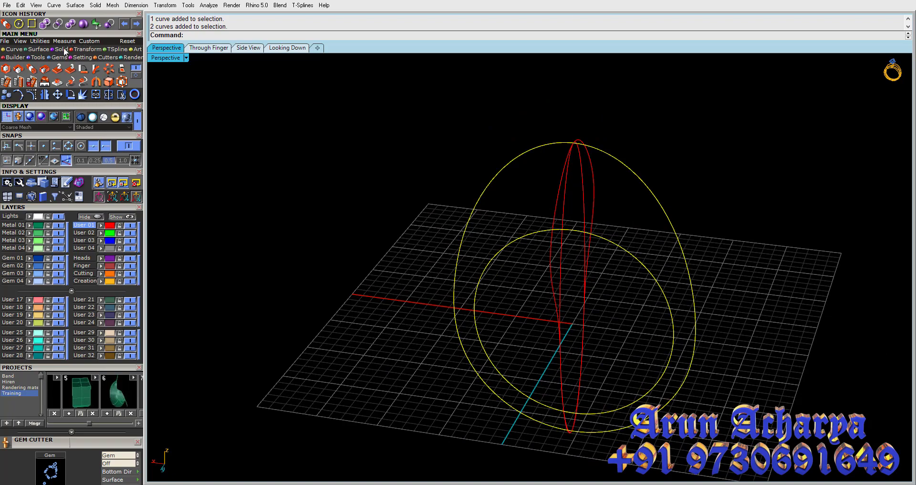
{"action": "left_click", "coordinate": [64, 52]}
{"action": "left_click", "coordinate": [109, 69]}
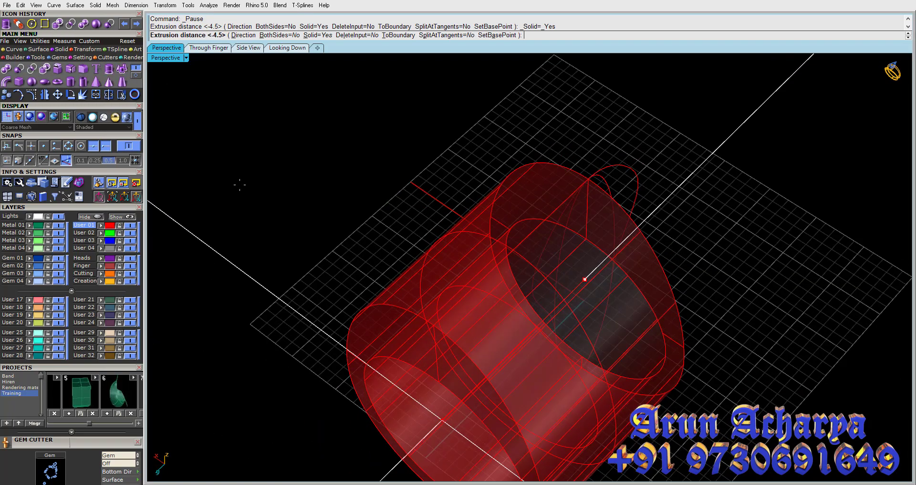
{"action": "key", "text": "Return"}
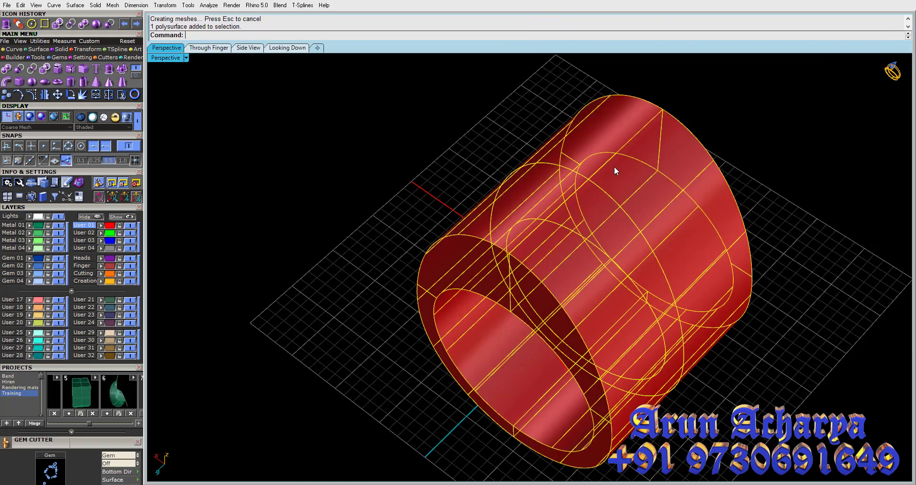
Step: Extrude the bulb profile curve on both sides into a solid crossing the band
{"action": "mouse_move", "coordinate": [566, 170]}
{"action": "right_mouse_down"}
{"action": "mouse_move", "coordinate": [566, 254]}
{"action": "mouse_move", "coordinate": [553, 276]}
{"action": "right_mouse_up"}
{"action": "left_click", "coordinate": [553, 276]}
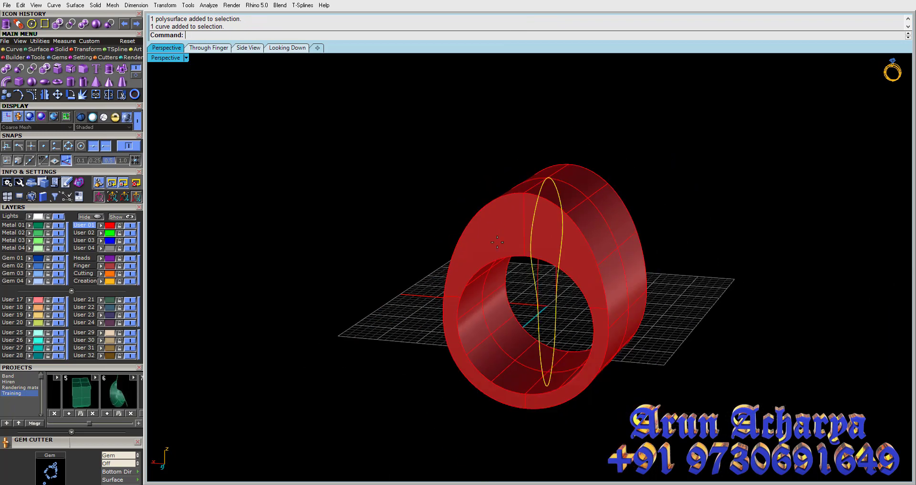
{"action": "key", "text": "Return"}
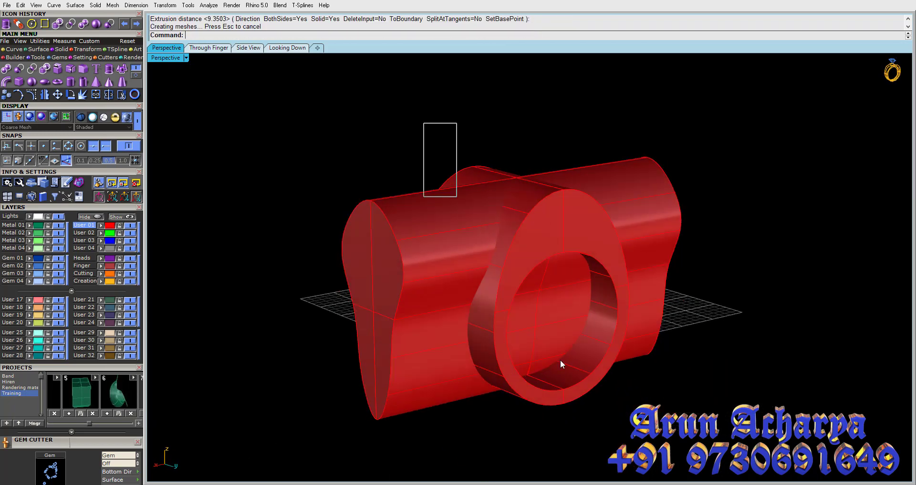
{"action": "left_click_drag", "start_coordinate": [423, 122], "coordinate": [599, 411]}
{"action": "left_click", "coordinate": [499, 189], "text": "ctrl"}
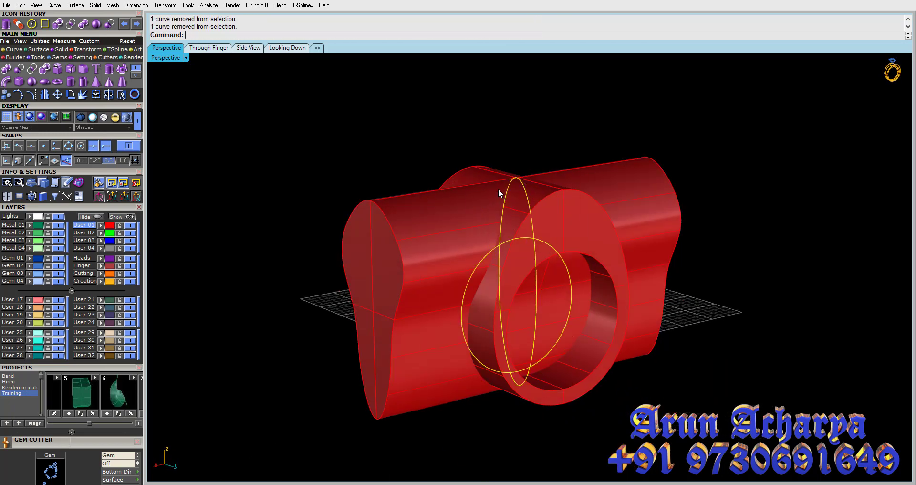
{"action": "left_click", "coordinate": [486, 253], "text": "ctrl"}
{"action": "right_click", "coordinate": [552, 147]}
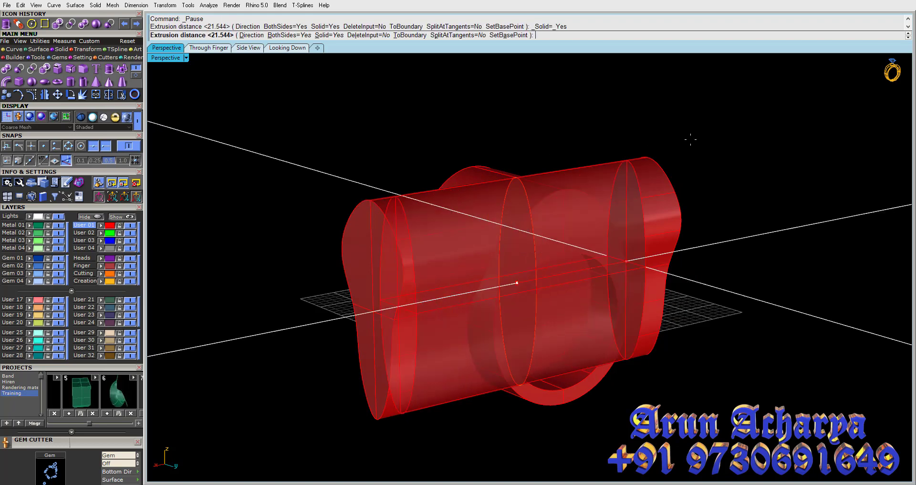
{"action": "left_click", "coordinate": [677, 149]}
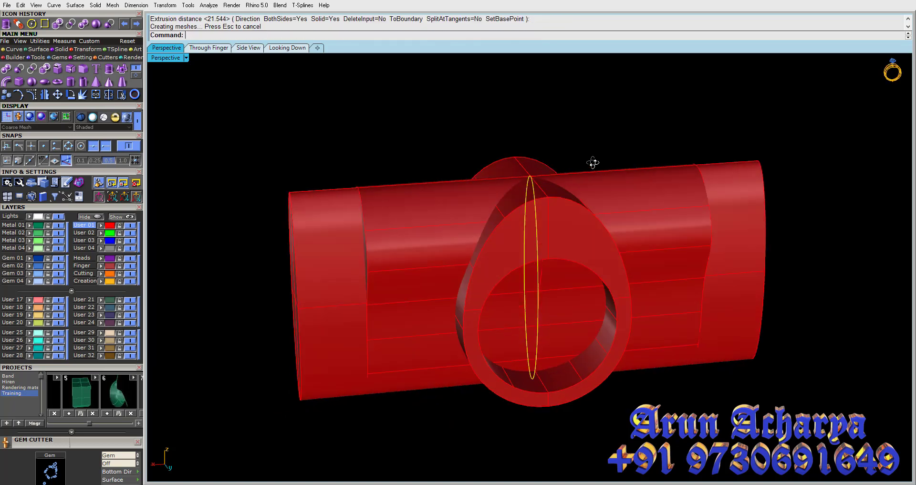
Step: Undo the extra extrusion, keeping the band and crossing profile solid
{"action": "right_click_drag", "start_coordinate": [594, 162], "coordinate": [587, 182]}
{"action": "left_click", "coordinate": [551, 153]}
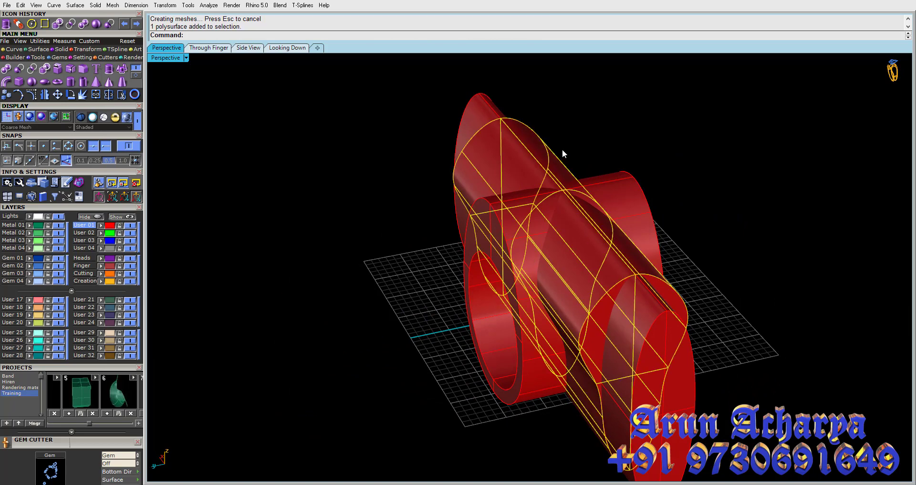
{"action": "key", "text": "ctrl+z"}
{"action": "right_click_drag", "start_coordinate": [588, 139], "coordinate": [562, 242]}
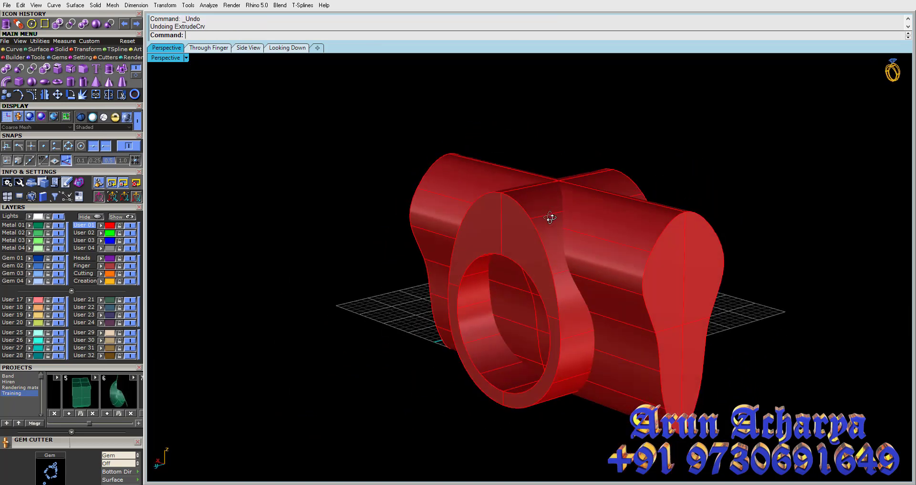
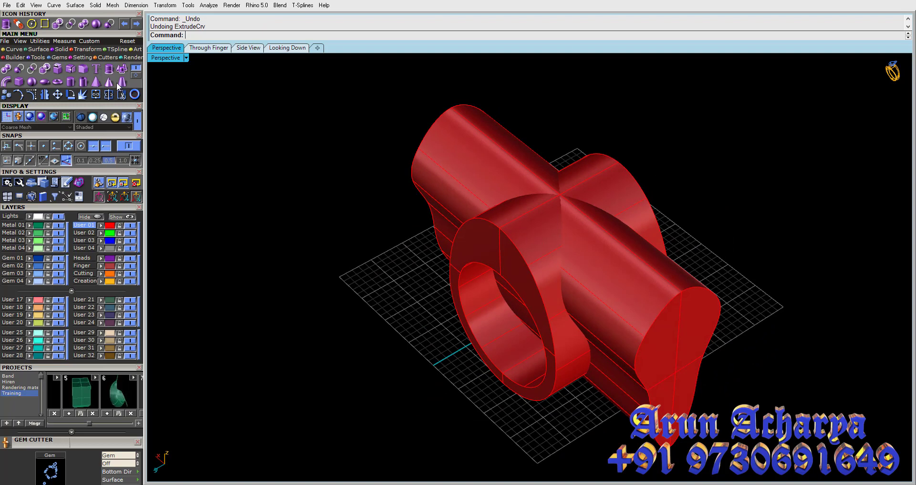
Step: Trial-intersect the ring with the profile solid, then undo back to the plain band
{"action": "left_click", "coordinate": [34, 72]}
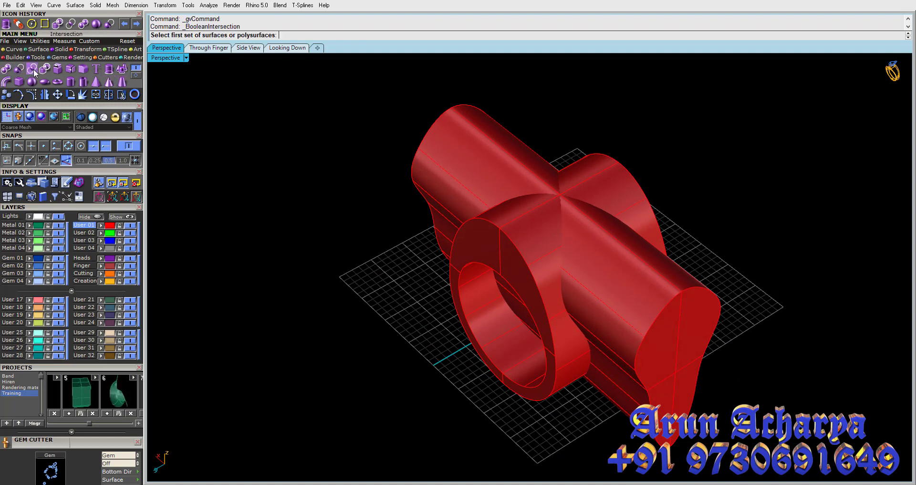
{"action": "left_click", "coordinate": [527, 241]}
{"action": "key", "text": "Return"}
{"action": "left_click", "coordinate": [511, 163]}
{"action": "key", "text": "Return"}
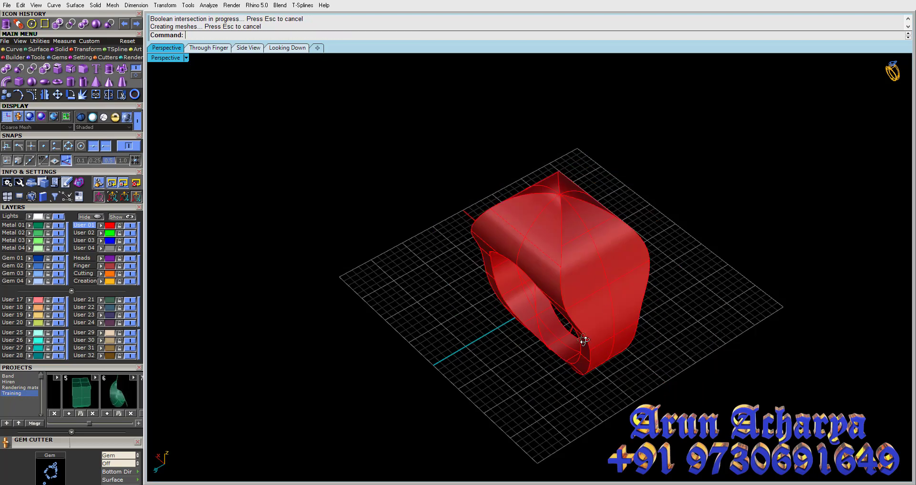
{"action": "mouse_move", "coordinate": [583, 340]}
{"action": "right_mouse_down"}
{"action": "mouse_move", "coordinate": [544, 266]}
{"action": "mouse_move", "coordinate": [472, 252]}
{"action": "mouse_move", "coordinate": [376, 256]}
{"action": "mouse_move", "coordinate": [343, 287]}
{"action": "mouse_move", "coordinate": [256, 278]}
{"action": "mouse_move", "coordinate": [409, 282]}
{"action": "mouse_move", "coordinate": [397, 282]}
{"action": "mouse_move", "coordinate": [430, 186]}
{"action": "mouse_move", "coordinate": [544, 203]}
{"action": "mouse_move", "coordinate": [590, 254]}
{"action": "mouse_move", "coordinate": [650, 293]}
{"action": "mouse_move", "coordinate": [609, 306]}
{"action": "mouse_move", "coordinate": [577, 268]}
{"action": "right_mouse_up"}
{"action": "key", "text": "ctrl+z"}
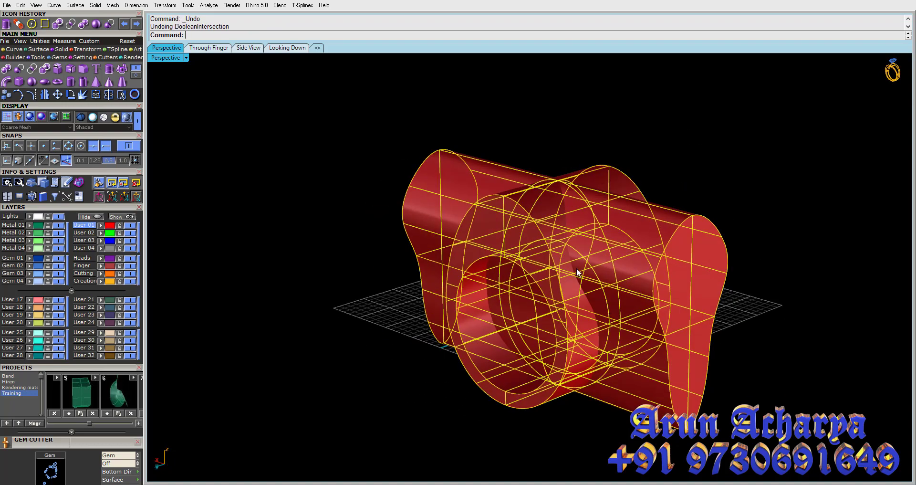
{"action": "scroll", "coordinate": [577, 268], "scroll_direction": "up", "scroll_amount": 1}
{"action": "key", "text": "ctrl+z"}
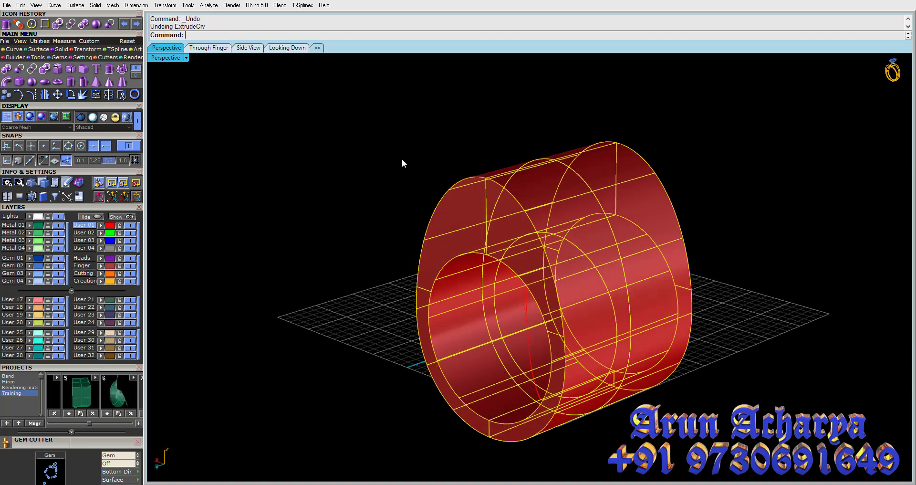
Step: Extrude the vertical ellipse into an oval cylinder running through the ring band
{"action": "left_click_drag", "start_coordinate": [458, 119], "coordinate": [601, 266]}
{"action": "left_click", "coordinate": [525, 183], "text": "ctrl"}
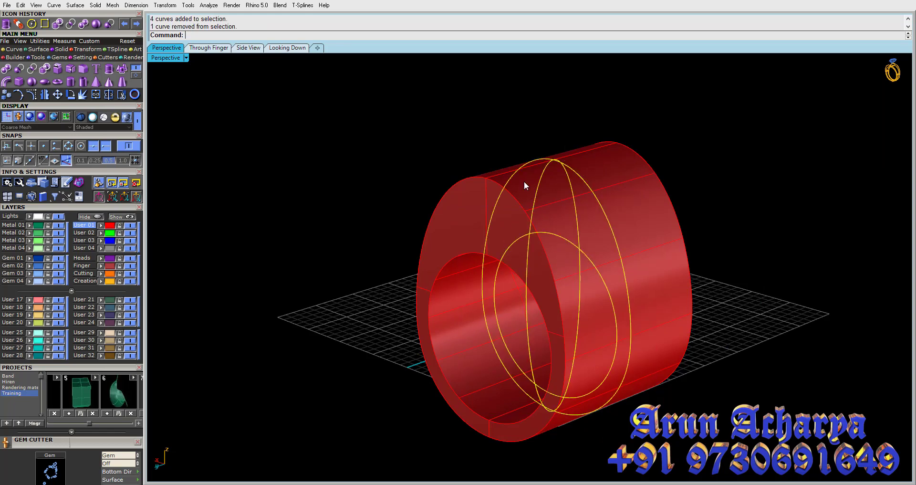
{"action": "left_click", "coordinate": [531, 196], "text": "ctrl"}
{"action": "left_click", "coordinate": [516, 243], "text": "ctrl"}
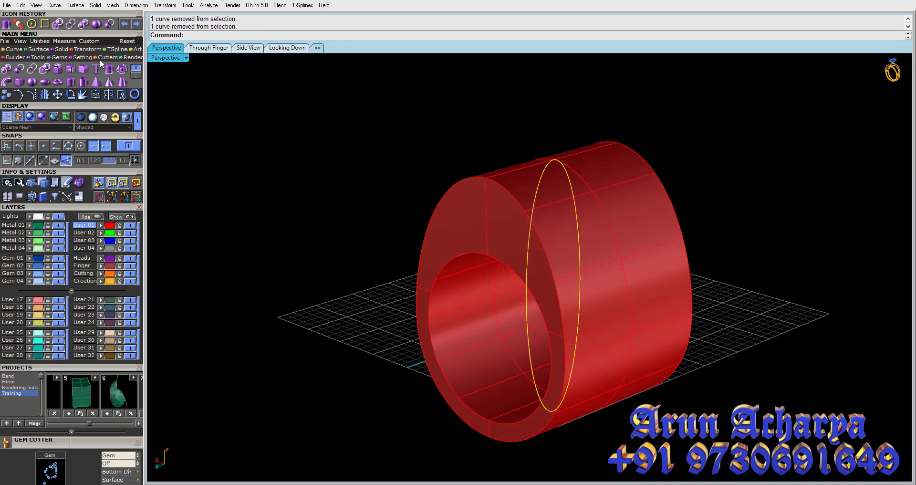
{"action": "left_click", "coordinate": [125, 77]}
{"action": "left_click", "coordinate": [390, 169]}
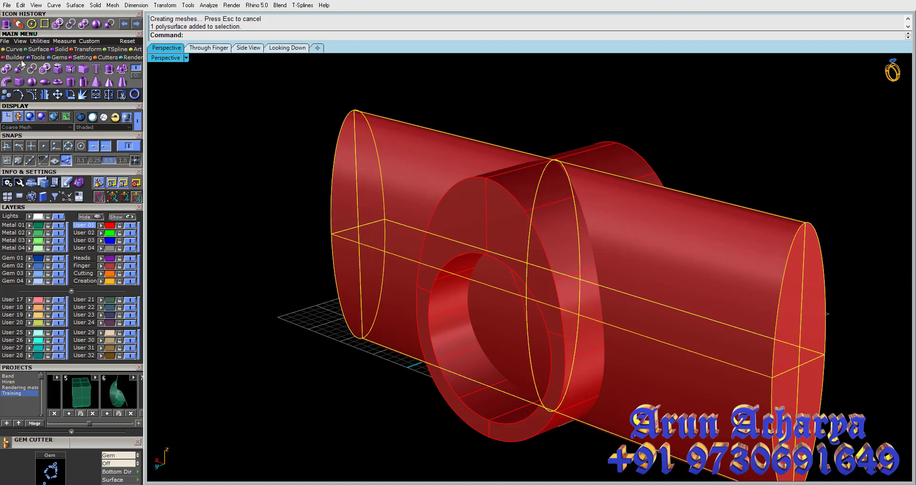
Step: Test-intersect the band with the oval cylinder and inspect the result in all four views
{"action": "left_click", "coordinate": [29, 69]}
{"action": "left_click", "coordinate": [429, 327]}
{"action": "key", "text": "Return"}
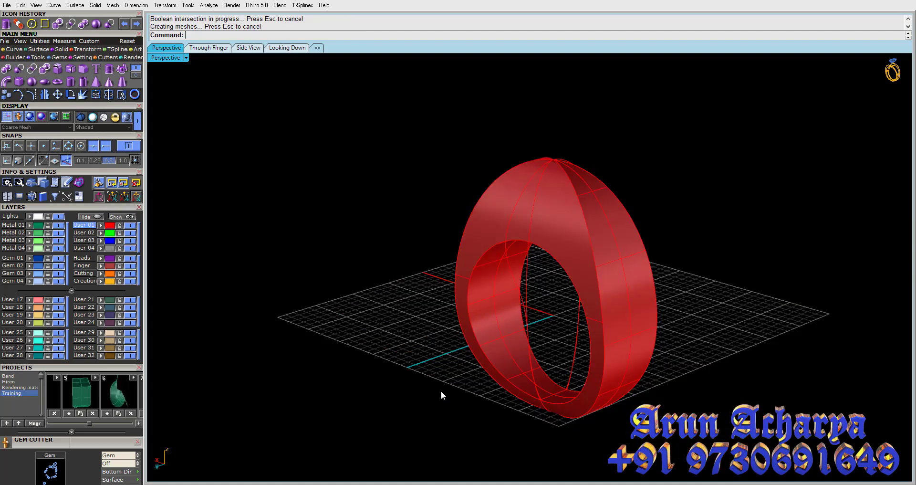
{"action": "mouse_move", "coordinate": [441, 391]}
{"action": "right_mouse_down"}
{"action": "mouse_move", "coordinate": [354, 347]}
{"action": "mouse_move", "coordinate": [394, 359]}
{"action": "mouse_move", "coordinate": [442, 261]}
{"action": "mouse_move", "coordinate": [450, 219]}
{"action": "mouse_move", "coordinate": [378, 406]}
{"action": "mouse_move", "coordinate": [416, 371]}
{"action": "mouse_move", "coordinate": [454, 302]}
{"action": "mouse_move", "coordinate": [562, 364]}
{"action": "mouse_move", "coordinate": [517, 368]}
{"action": "mouse_move", "coordinate": [517, 354]}
{"action": "right_mouse_up"}
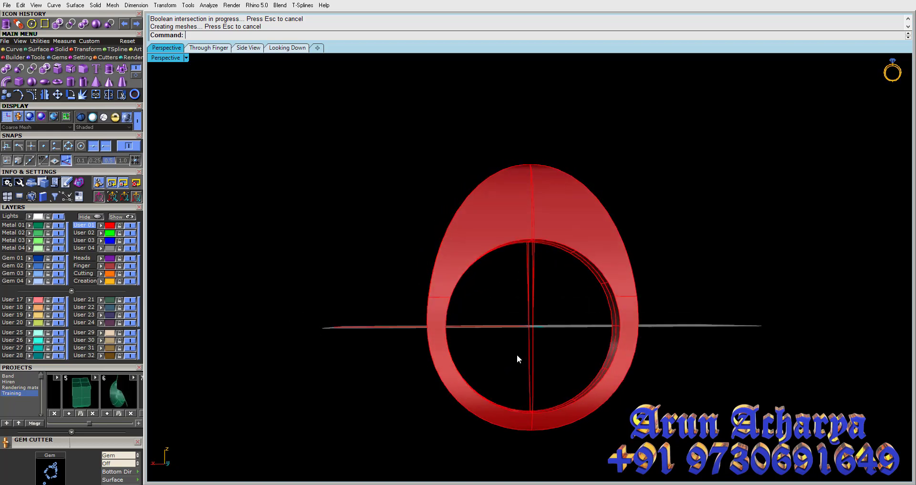
{"action": "double_click", "coordinate": [177, 59]}
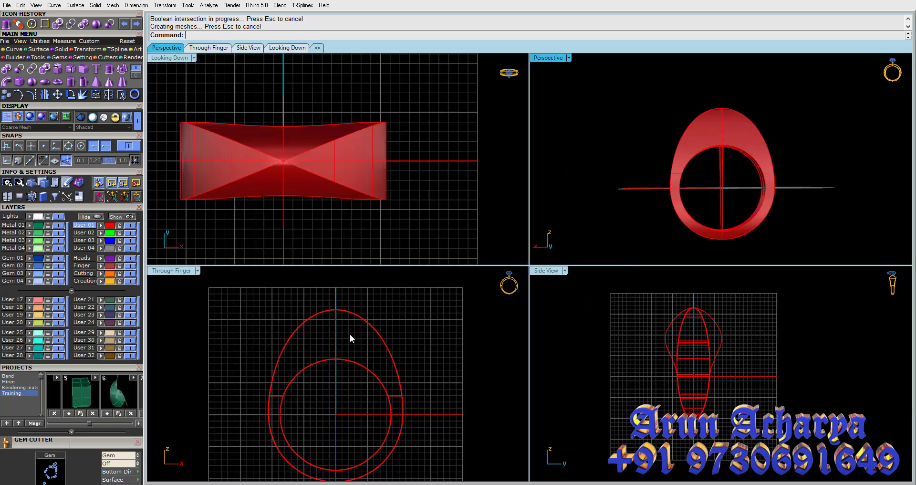
{"action": "double_click", "coordinate": [540, 57]}
{"action": "mouse_move", "coordinate": [462, 154]}
{"action": "right_mouse_down"}
{"action": "mouse_move", "coordinate": [401, 168]}
{"action": "mouse_move", "coordinate": [460, 157]}
{"action": "right_mouse_up"}
Step: Undo the test intersection and select the long oval cylinder in an enlarged Side view
{"action": "key", "text": "ctrl+z"}
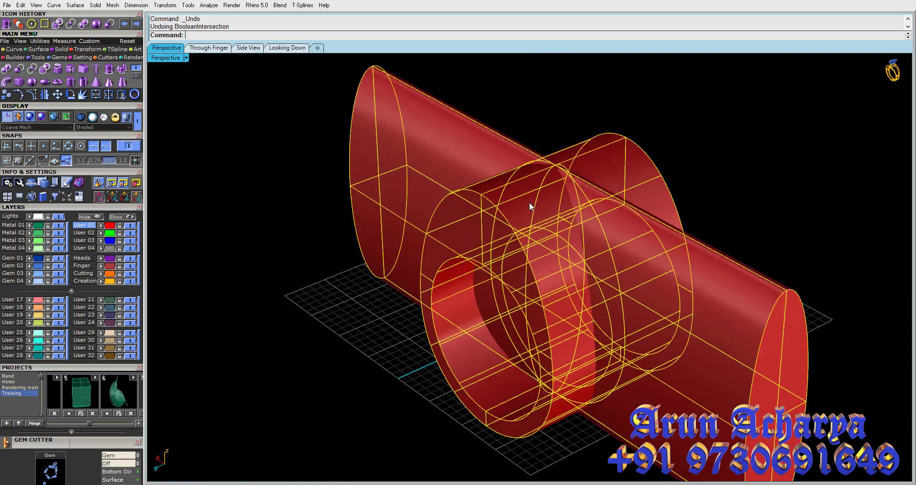
{"action": "key", "text": "Escape"}
{"action": "left_click", "coordinate": [511, 147]}
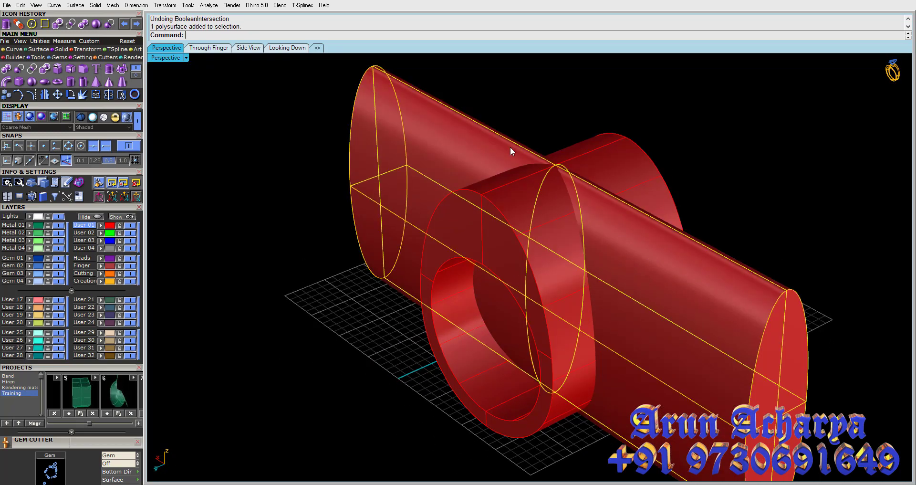
{"action": "left_click", "coordinate": [522, 102]}
{"action": "double_click", "coordinate": [169, 58]}
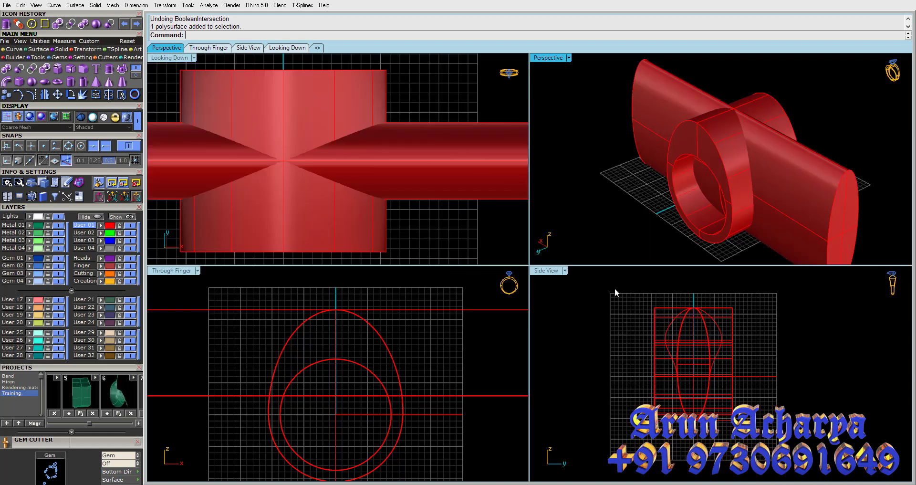
{"action": "double_click", "coordinate": [549, 58]}
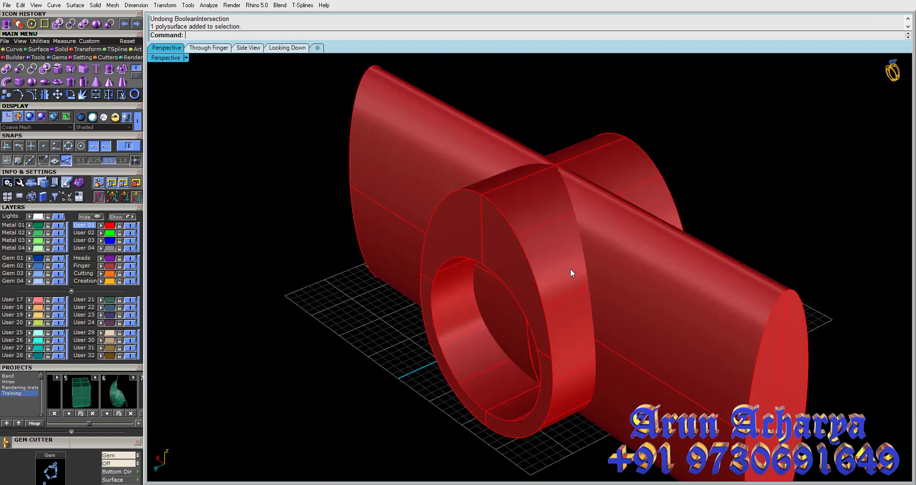
{"action": "left_click", "coordinate": [617, 216]}
{"action": "left_click", "coordinate": [57, 95]}
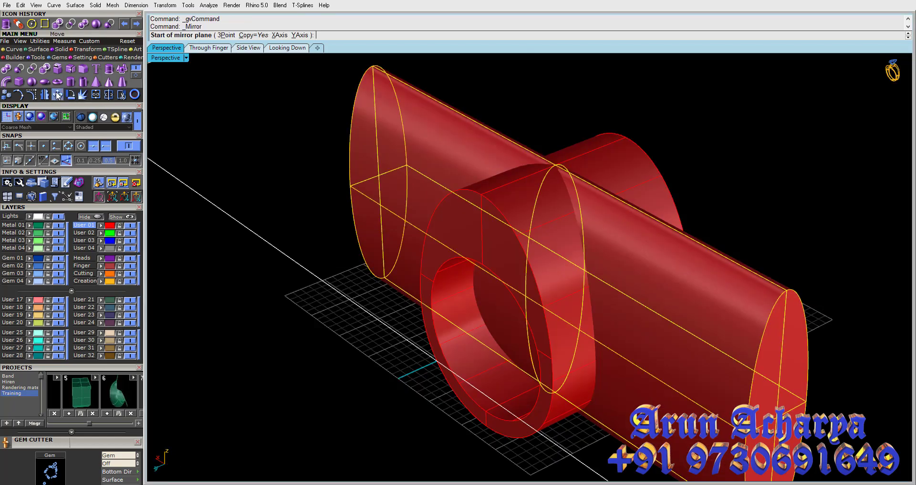
{"action": "left_click", "coordinate": [6, 95]}
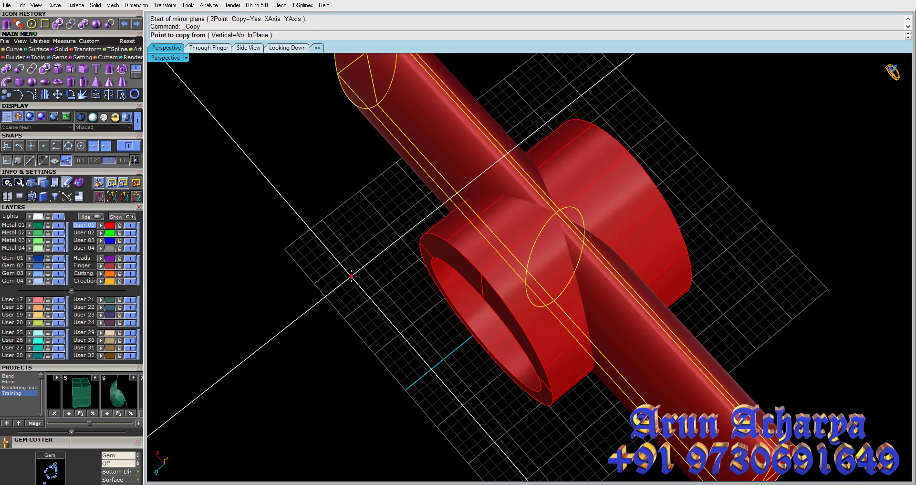
{"action": "double_click", "coordinate": [171, 57]}
{"action": "left_click", "coordinate": [248, 48]}
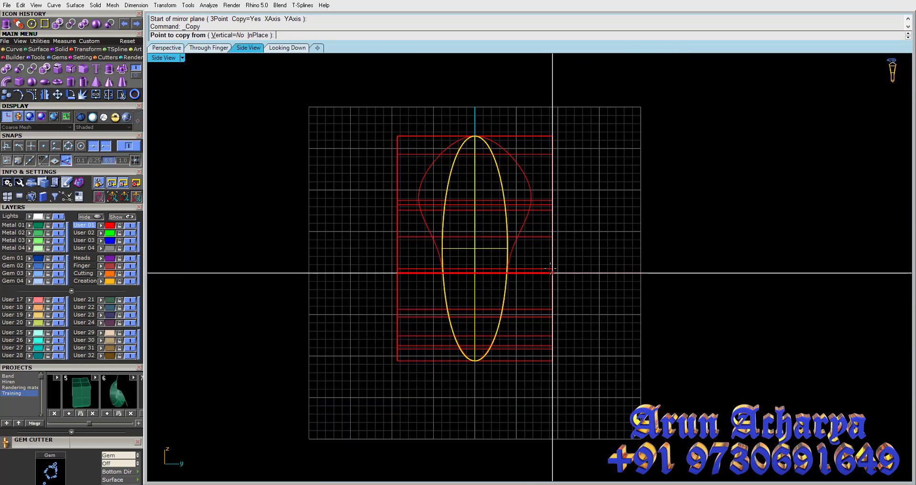
Step: Move the oval cylinder left of centre and mirror a copy onto the right side
{"action": "left_click", "coordinate": [57, 95]}
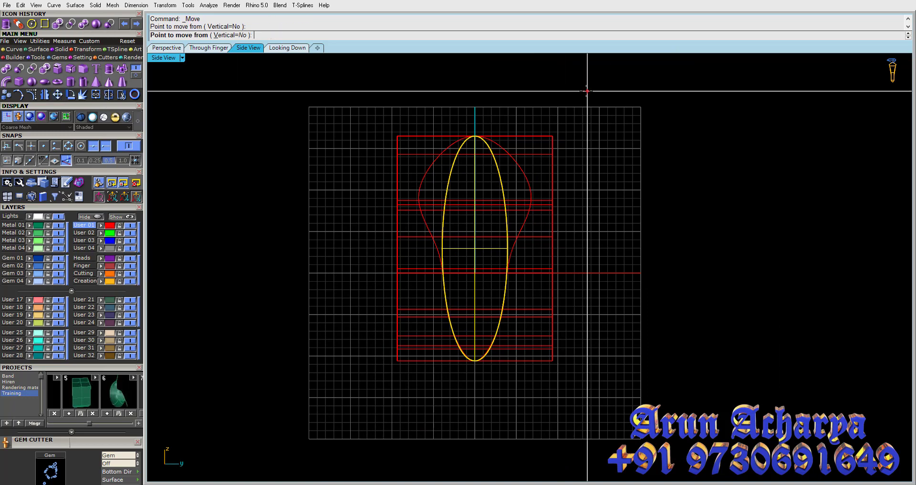
{"action": "left_click", "coordinate": [588, 91]}
{"action": "left_click", "coordinate": [535, 90]}
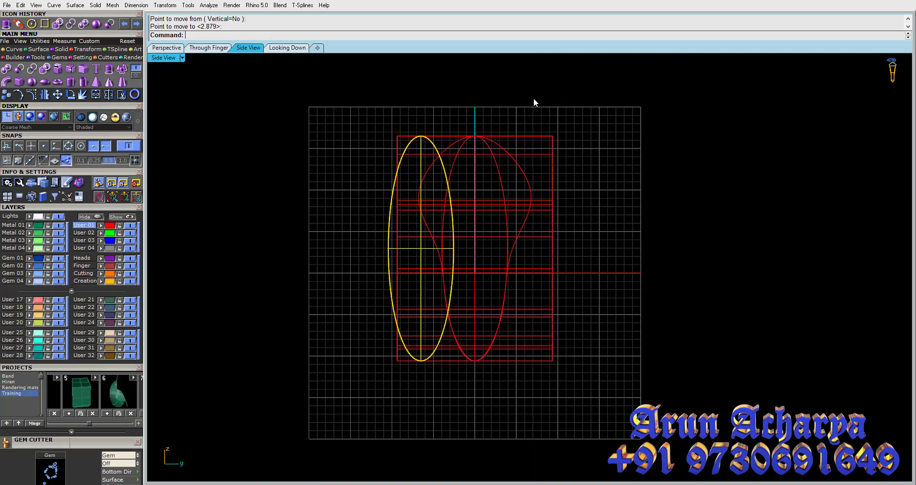
{"action": "left_click", "coordinate": [44, 95]}
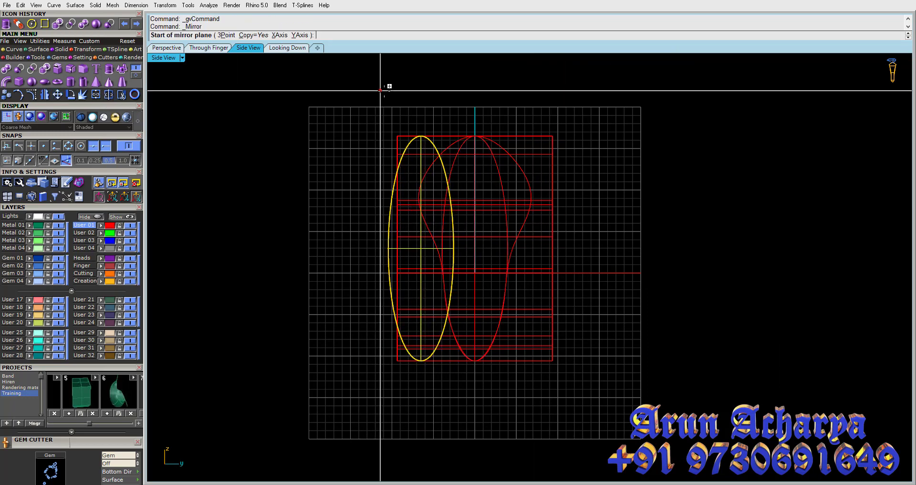
{"action": "left_click", "coordinate": [490, 75]}
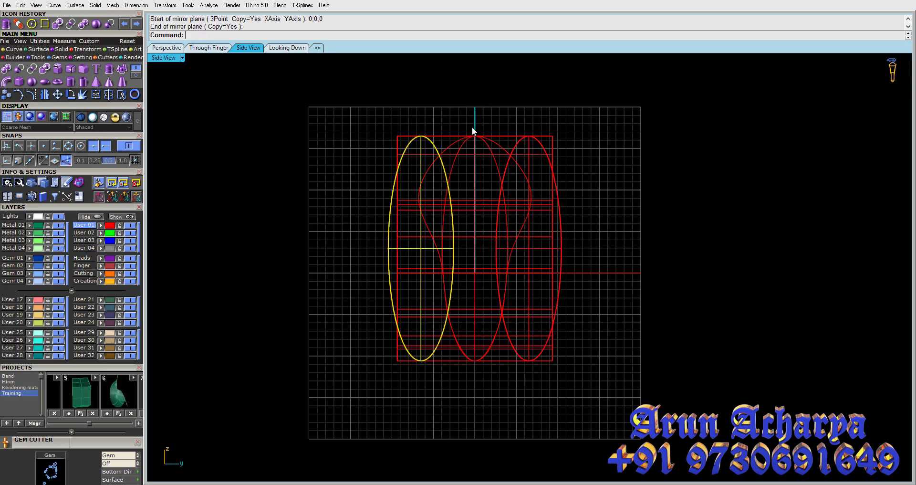
{"action": "double_click", "coordinate": [160, 57]}
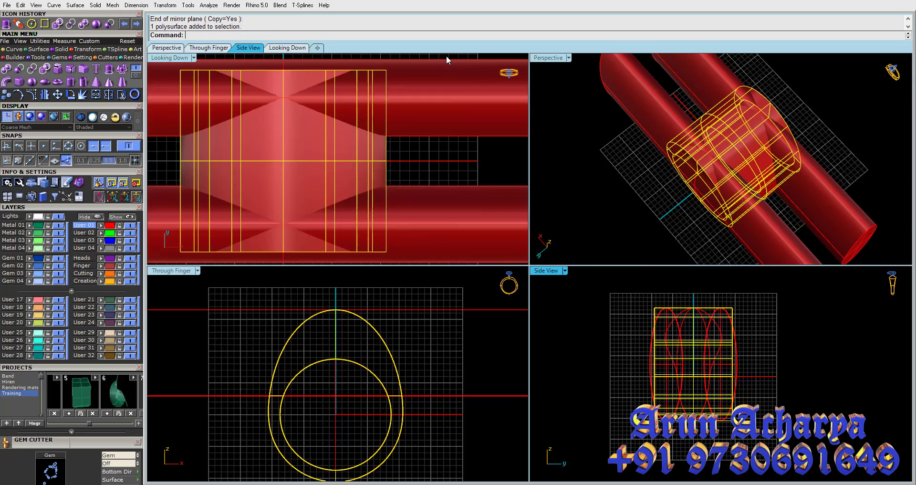
{"action": "double_click", "coordinate": [541, 60]}
{"action": "right_click_drag", "start_coordinate": [510, 181], "coordinate": [150, 170]}
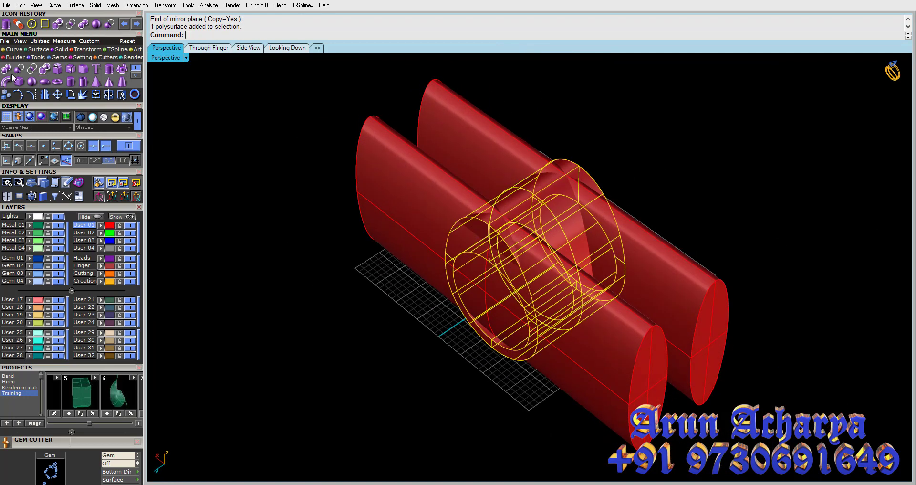
Step: Subtract both cylinders from the band and delete the upper and lower leftover slivers
{"action": "left_click", "coordinate": [25, 67]}
{"action": "left_click", "coordinate": [493, 200]}
{"action": "left_click", "coordinate": [530, 161]}
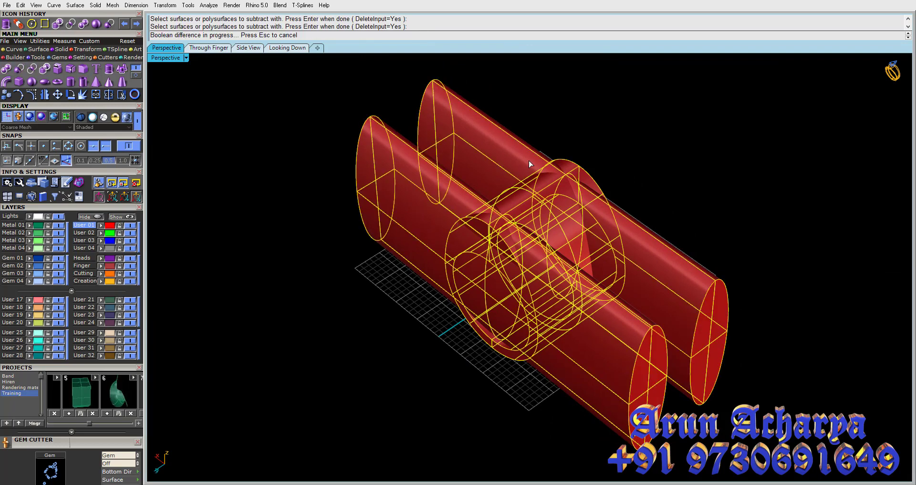
{"action": "key", "text": "Return"}
{"action": "left_click", "coordinate": [499, 245]}
{"action": "left_click", "coordinate": [489, 357], "text": "shift"}
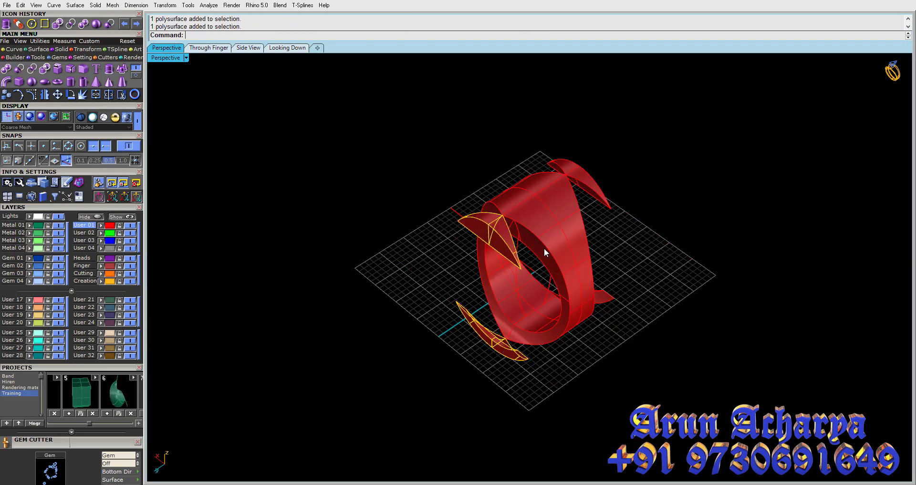
{"action": "mouse_move", "coordinate": [609, 293]}
{"action": "right_mouse_down"}
{"action": "mouse_move", "coordinate": [540, 282]}
{"action": "mouse_move", "coordinate": [530, 184]}
{"action": "mouse_move", "coordinate": [595, 197]}
{"action": "mouse_move", "coordinate": [640, 254]}
{"action": "mouse_move", "coordinate": [729, 286]}
{"action": "mouse_move", "coordinate": [819, 203]}
{"action": "mouse_move", "coordinate": [580, 228]}
{"action": "mouse_move", "coordinate": [370, 176]}
{"action": "right_mouse_up"}
{"action": "key", "text": "Delete"}
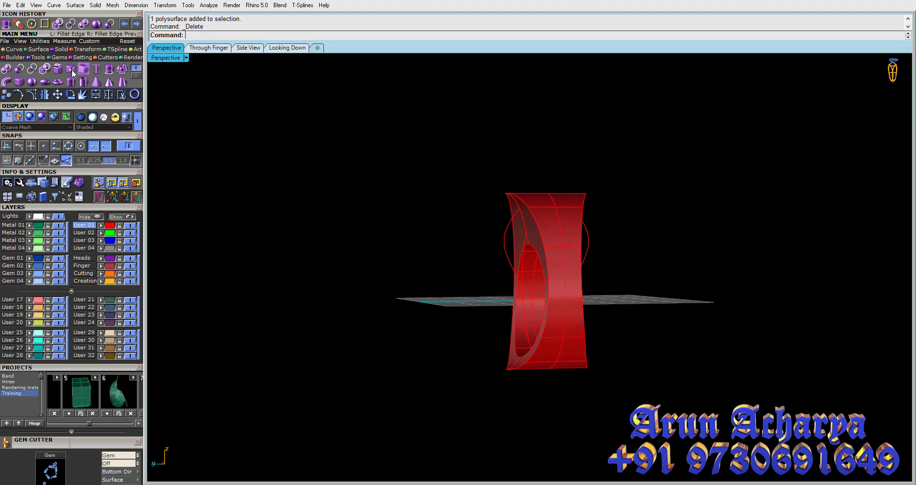
Step: Try a 1.000 radius fillet on the ring's edges, then undo it
{"action": "left_click", "coordinate": [72, 70]}
{"action": "left_click", "coordinate": [519, 204]}
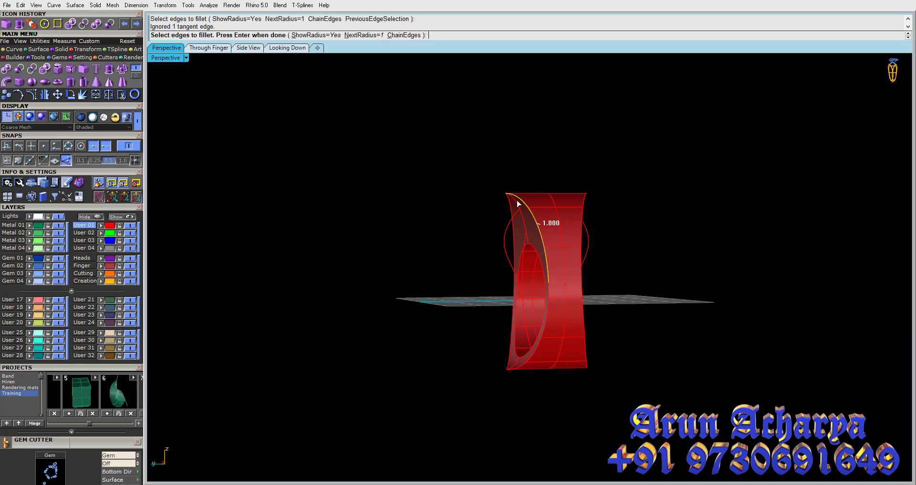
{"action": "left_click", "coordinate": [567, 308]}
{"action": "left_click_drag", "start_coordinate": [416, 145], "coordinate": [598, 371]}
{"action": "right_click_drag", "start_coordinate": [628, 368], "coordinate": [521, 337]}
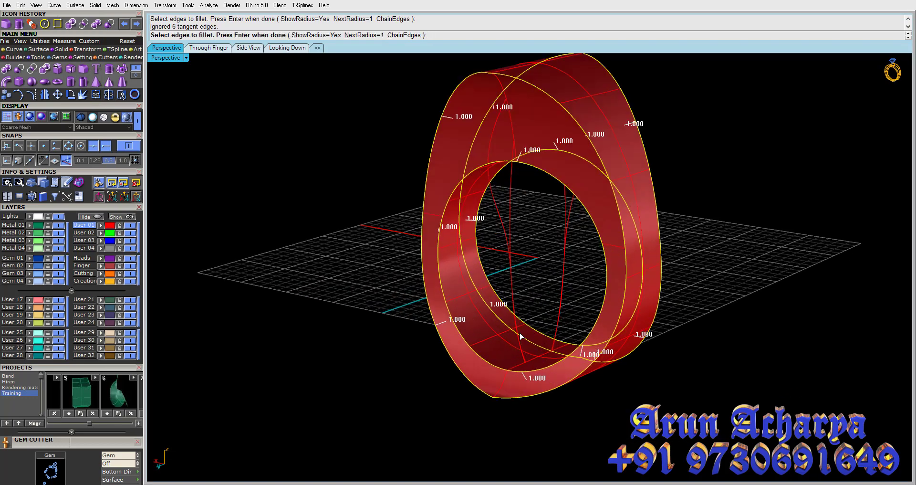
{"action": "key", "text": "Return"}
{"action": "scroll", "coordinate": [521, 337], "scroll_direction": "up", "scroll_amount": 4}
{"action": "key", "text": "Return"}
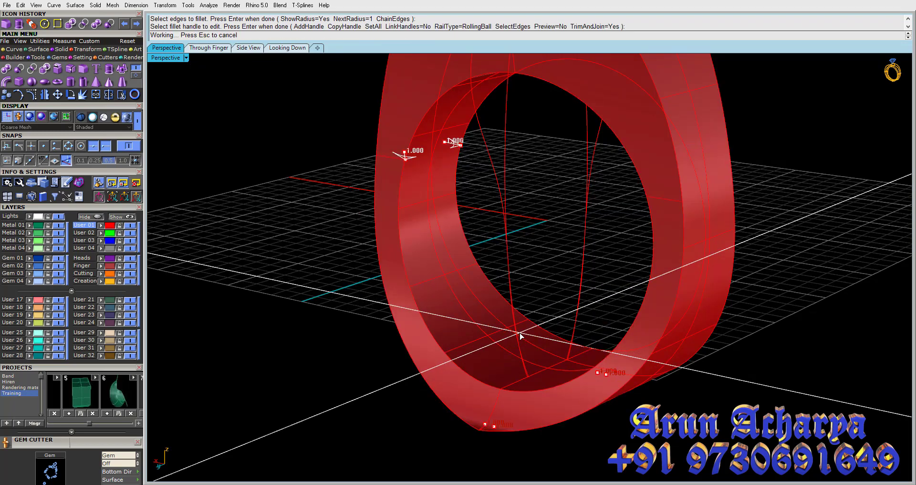
{"action": "right_click_drag", "start_coordinate": [522, 337], "coordinate": [546, 145]}
{"action": "key", "text": "ctrl+z"}
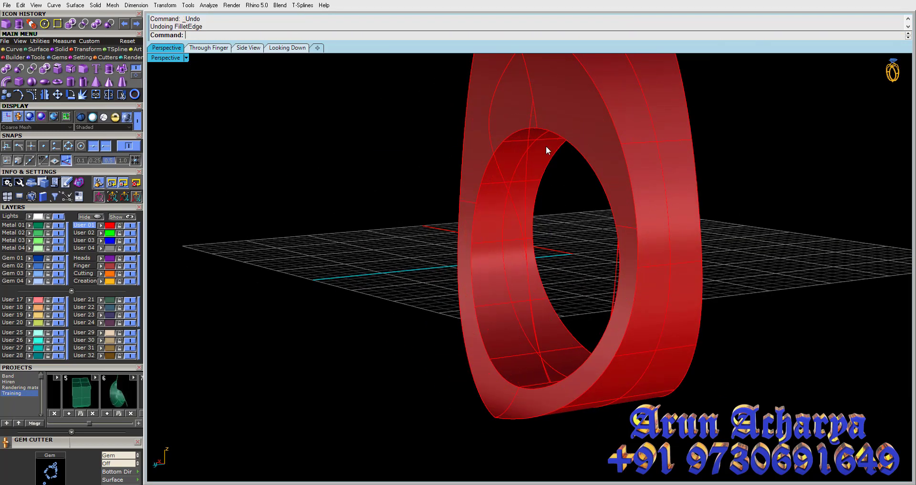
Step: Cancel a restarted edge fillet, then undo the Boolean difference to bring back both cutters
{"action": "key", "text": "Return"}
{"action": "left_click", "coordinate": [559, 148]}
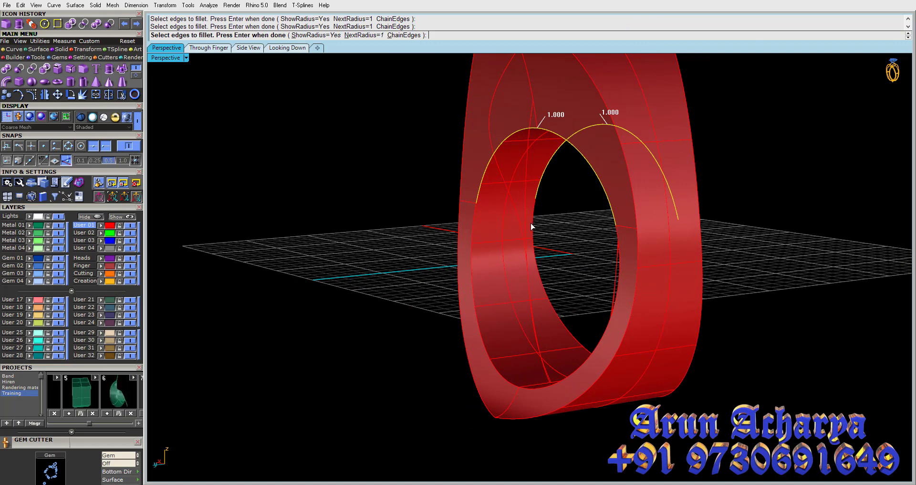
{"action": "key", "text": "Escape"}
{"action": "mouse_move", "coordinate": [542, 276]}
{"action": "right_mouse_down"}
{"action": "mouse_move", "coordinate": [544, 259]}
{"action": "mouse_move", "coordinate": [495, 287]}
{"action": "mouse_move", "coordinate": [531, 167]}
{"action": "mouse_move", "coordinate": [505, 156]}
{"action": "mouse_move", "coordinate": [522, 141]}
{"action": "mouse_move", "coordinate": [508, 155]}
{"action": "right_mouse_up"}
{"action": "scroll", "coordinate": [510, 161], "scroll_direction": "up", "scroll_amount": 3}
{"action": "scroll", "coordinate": [506, 171], "scroll_direction": "down", "scroll_amount": 5}
{"action": "scroll", "coordinate": [503, 157], "scroll_direction": "up", "scroll_amount": 5}
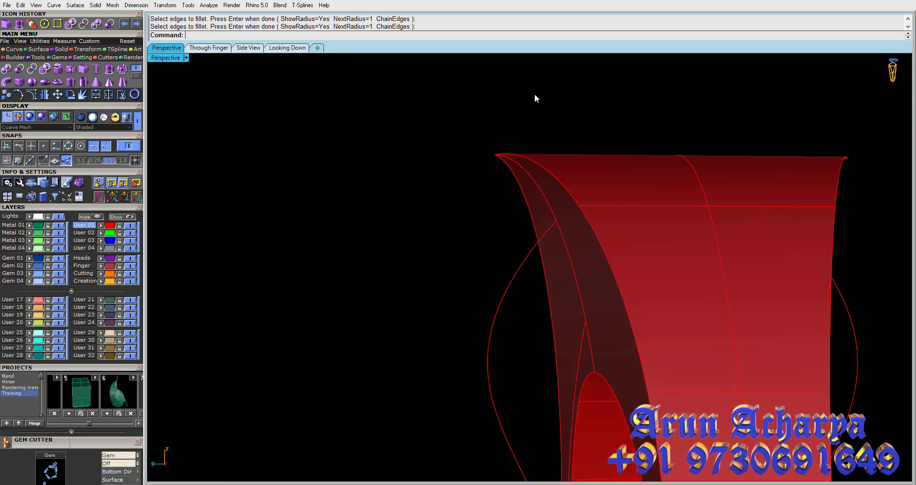
{"action": "scroll", "coordinate": [535, 94], "scroll_direction": "down", "scroll_amount": 3}
{"action": "key", "text": "ctrl+z"}
Step: Stretch both cones in one direction with Scale1D
{"action": "key", "text": "Escape"}
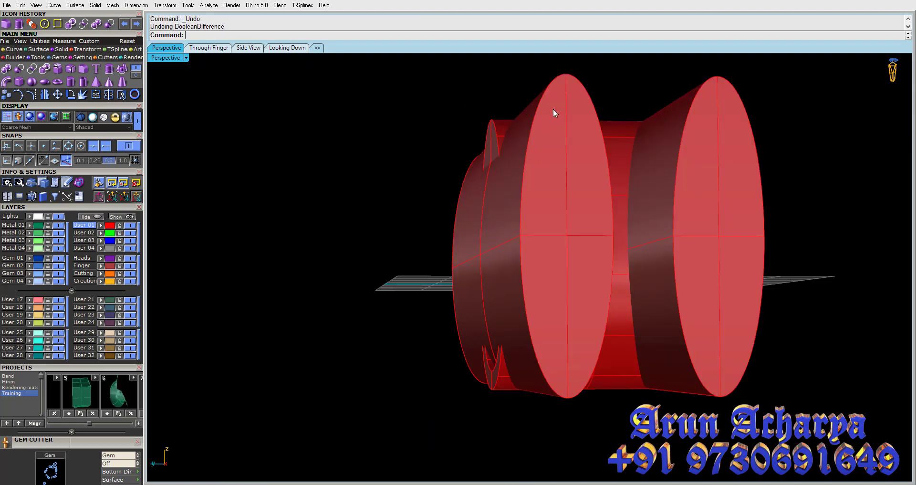
{"action": "left_click", "coordinate": [556, 110]}
{"action": "left_click", "coordinate": [684, 136], "text": "shift"}
{"action": "double_click", "coordinate": [156, 60]}
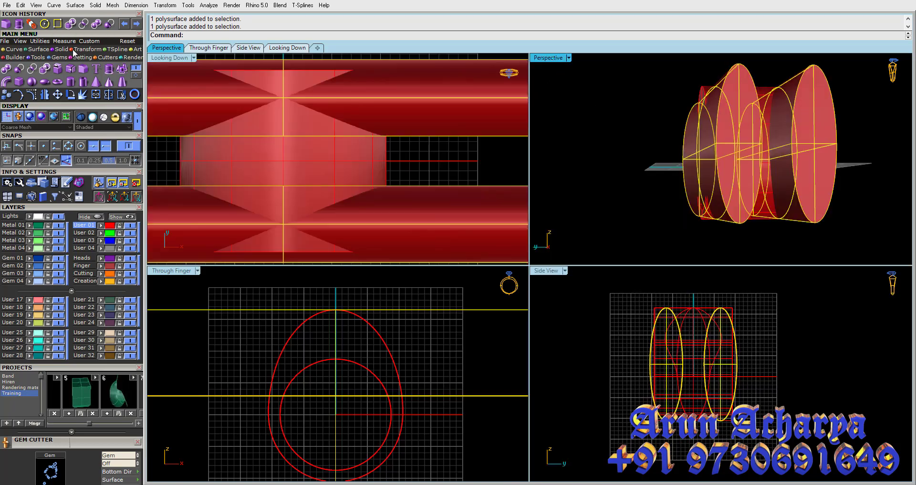
{"action": "left_click", "coordinate": [76, 49]}
{"action": "left_click", "coordinate": [32, 69]}
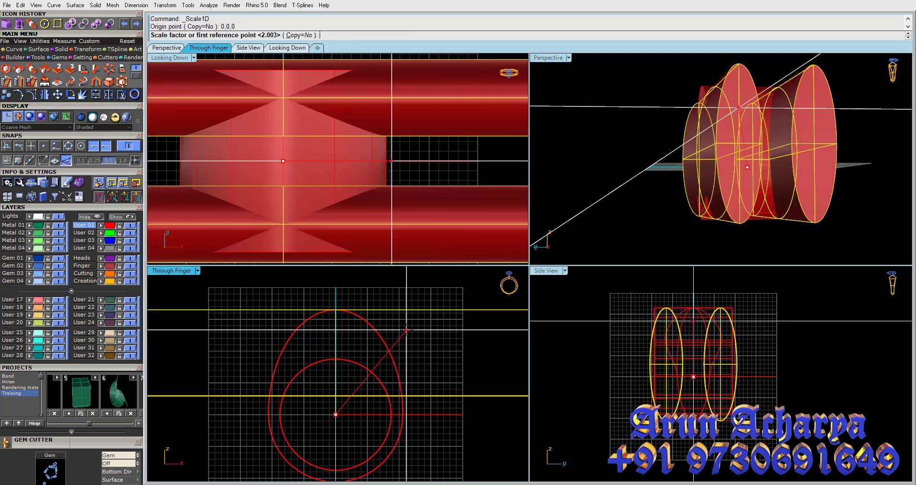
{"action": "left_click", "coordinate": [359, 329]}
{"action": "left_click", "coordinate": [353, 308]}
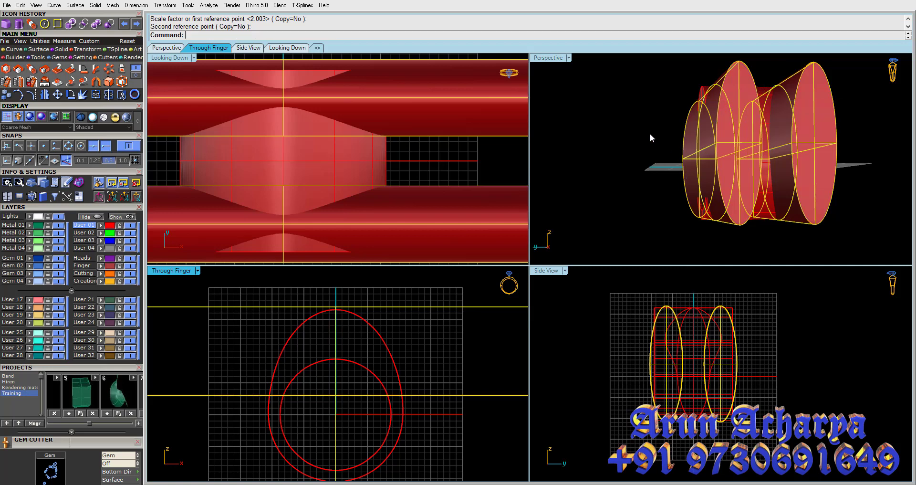
Step: Boolean Difference the left and right cones out of the ring
{"action": "double_click", "coordinate": [552, 58]}
{"action": "left_click", "coordinate": [618, 127]}
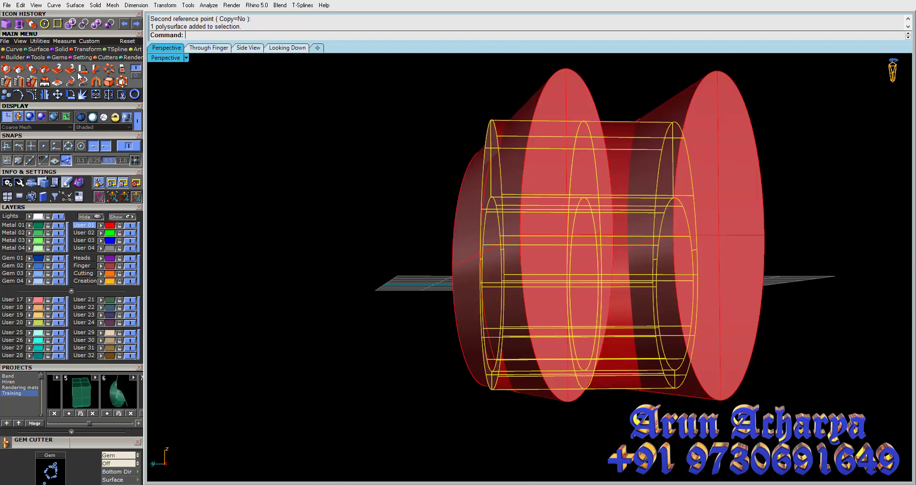
{"action": "left_click", "coordinate": [56, 49]}
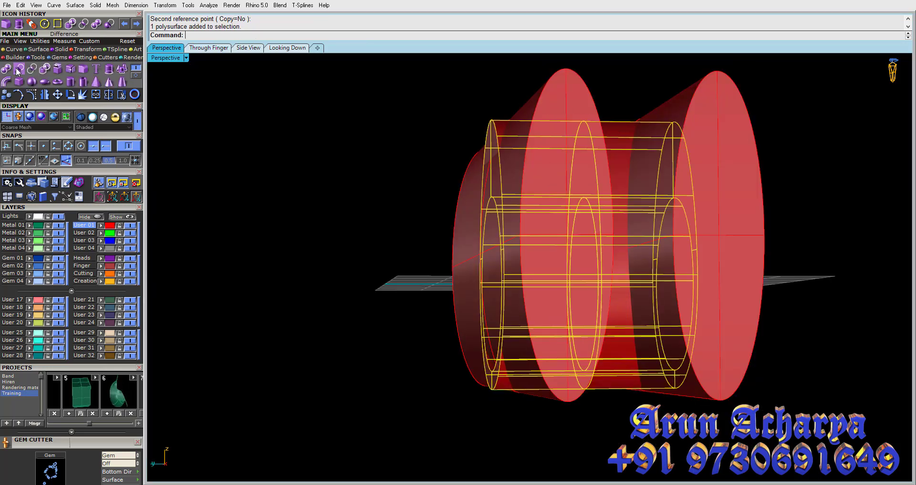
{"action": "left_click", "coordinate": [19, 69]}
{"action": "left_click", "coordinate": [549, 117]}
{"action": "left_click", "coordinate": [736, 123]}
{"action": "key", "text": "Return"}
Step: Select the four leftover corner fragments, excluding the ring, and delete them
{"action": "left_click_drag", "start_coordinate": [505, 96], "coordinate": [481, 146]}
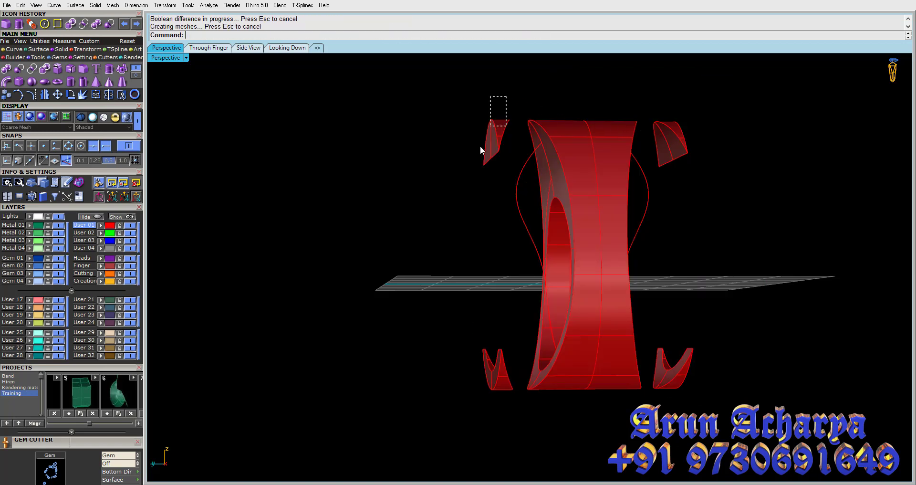
{"action": "left_click", "coordinate": [496, 370]}
{"action": "left_click_drag", "start_coordinate": [700, 329], "coordinate": [635, 363]}
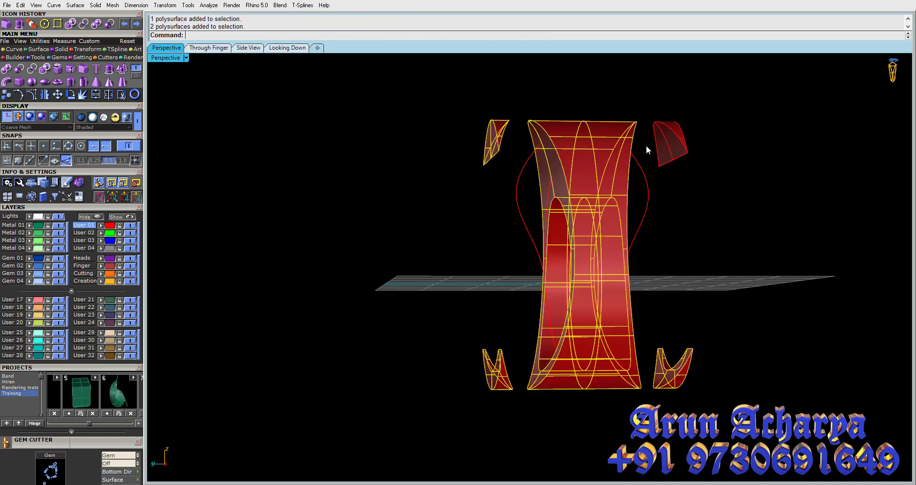
{"action": "left_click", "coordinate": [668, 153], "text": "shift"}
{"action": "left_click", "coordinate": [623, 171], "text": "ctrl"}
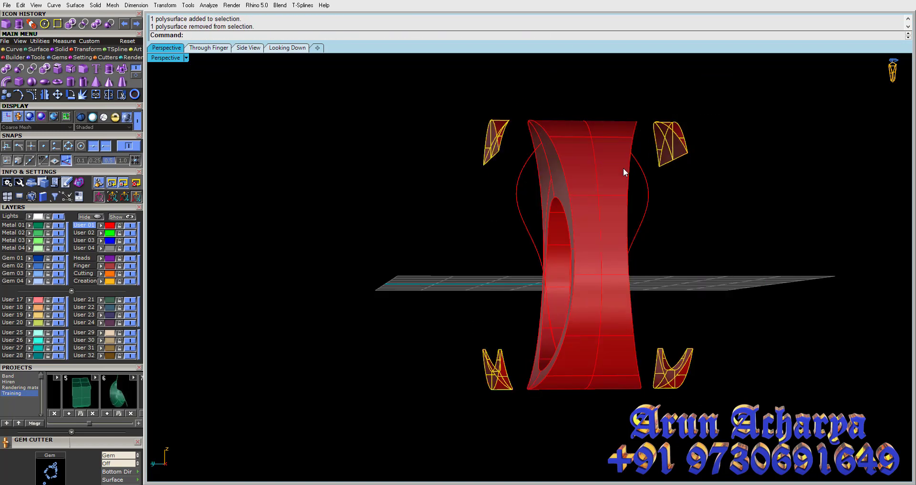
{"action": "key", "text": "Delete"}
{"action": "right_click_drag", "start_coordinate": [616, 166], "coordinate": [630, 192]}
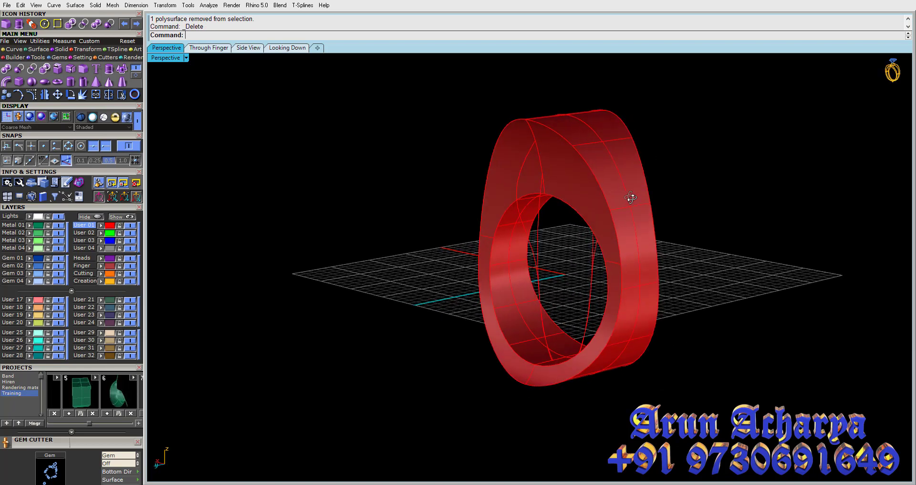
Step: Fillet all of the ring's edges with a 0.5 radius
{"action": "left_click", "coordinate": [84, 69]}
{"action": "left_click", "coordinate": [552, 130]}
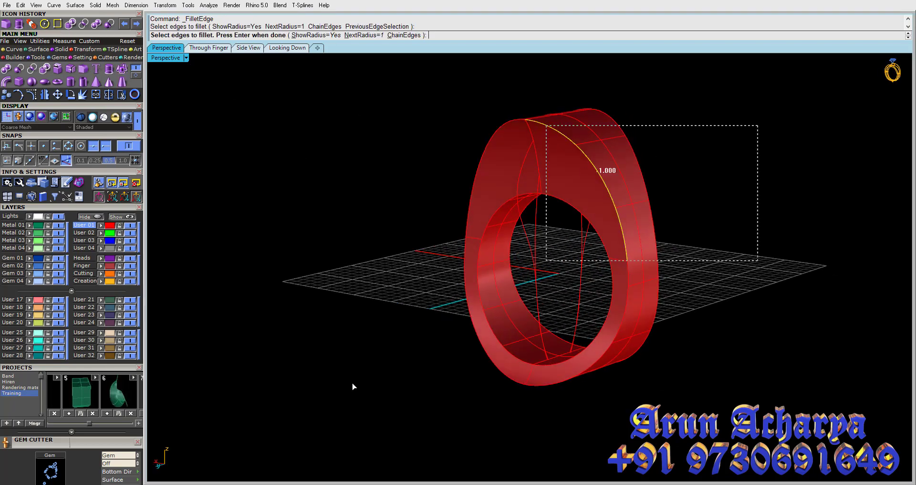
{"action": "left_click_drag", "start_coordinate": [758, 260], "coordinate": [546, 126]}
{"action": "key", "text": "Return"}
{"action": "right_click_drag", "start_coordinate": [572, 287], "coordinate": [429, 238]}
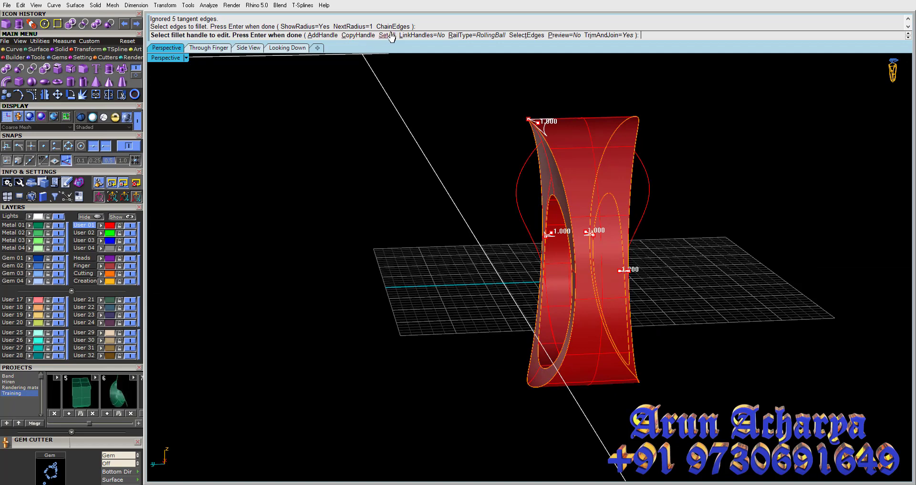
{"action": "left_click", "coordinate": [387, 35]}
{"action": "type", "text": ".5"}
{"action": "key", "text": "Return"}
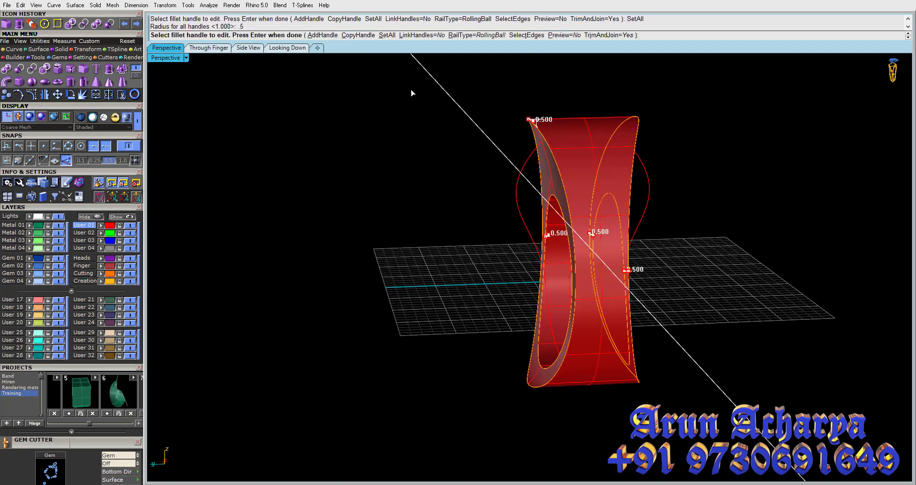
{"action": "key", "text": "Return"}
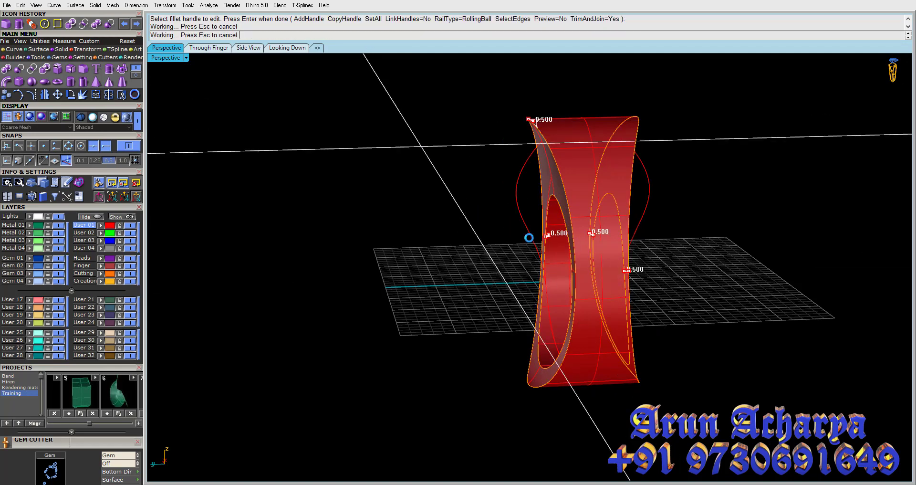
{"action": "mouse_move", "coordinate": [510, 236]}
{"action": "right_mouse_down"}
{"action": "mouse_move", "coordinate": [591, 245]}
{"action": "mouse_move", "coordinate": [597, 156]}
{"action": "mouse_move", "coordinate": [393, 237]}
{"action": "mouse_move", "coordinate": [383, 299]}
{"action": "mouse_move", "coordinate": [469, 332]}
{"action": "mouse_move", "coordinate": [516, 425]}
{"action": "mouse_move", "coordinate": [614, 243]}
{"action": "mouse_move", "coordinate": [532, 188]}
{"action": "mouse_move", "coordinate": [514, 233]}
{"action": "mouse_move", "coordinate": [757, 211]}
{"action": "mouse_move", "coordinate": [778, 226]}
{"action": "mouse_move", "coordinate": [740, 260]}
{"action": "mouse_move", "coordinate": [678, 253]}
{"action": "right_mouse_up"}
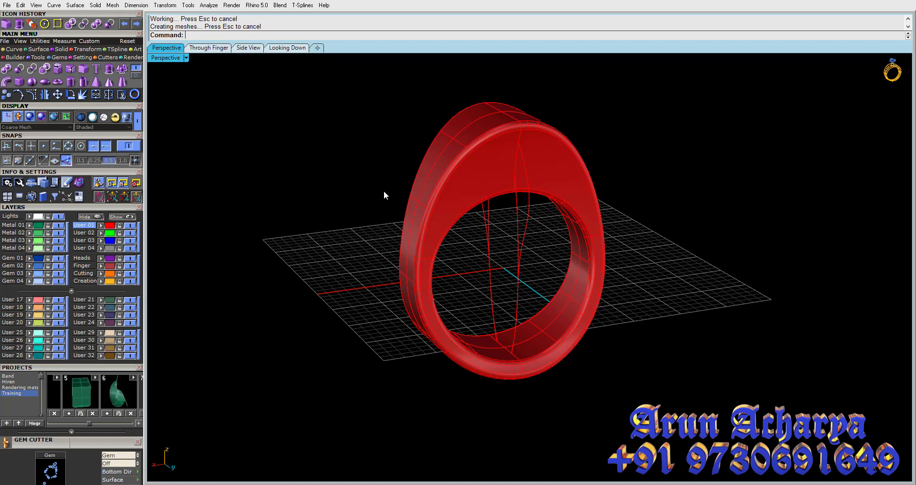
{"action": "mouse_move", "coordinate": [382, 194]}
{"action": "right_mouse_down"}
{"action": "mouse_move", "coordinate": [373, 206]}
{"action": "mouse_move", "coordinate": [423, 186]}
{"action": "right_mouse_up"}
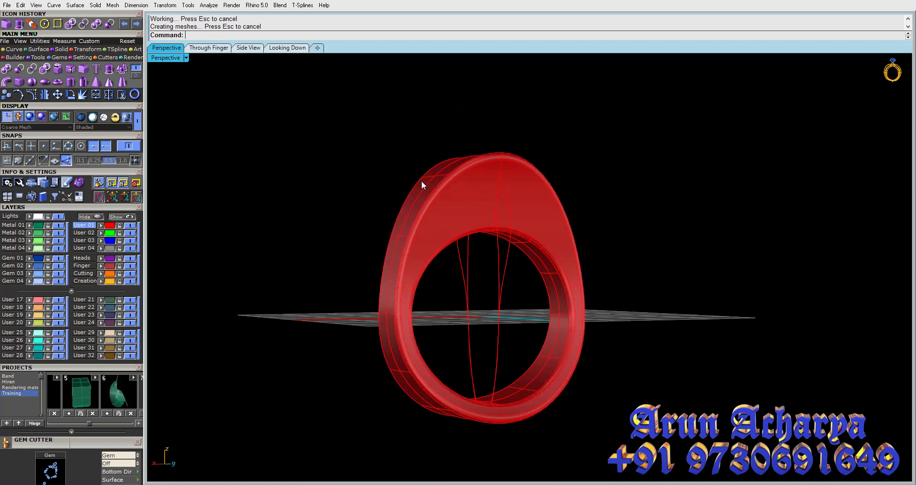
Step: Compare the fillet via undo/redo, save the ring to Training project slot 7, then delete it
{"action": "left_click", "coordinate": [462, 179]}
{"action": "key", "text": "ctrl+z"}
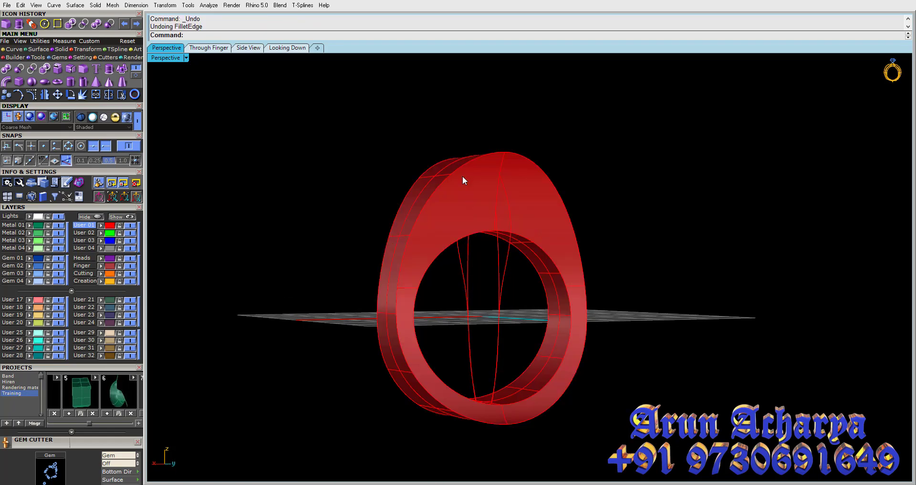
{"action": "key", "text": "ctrl+y"}
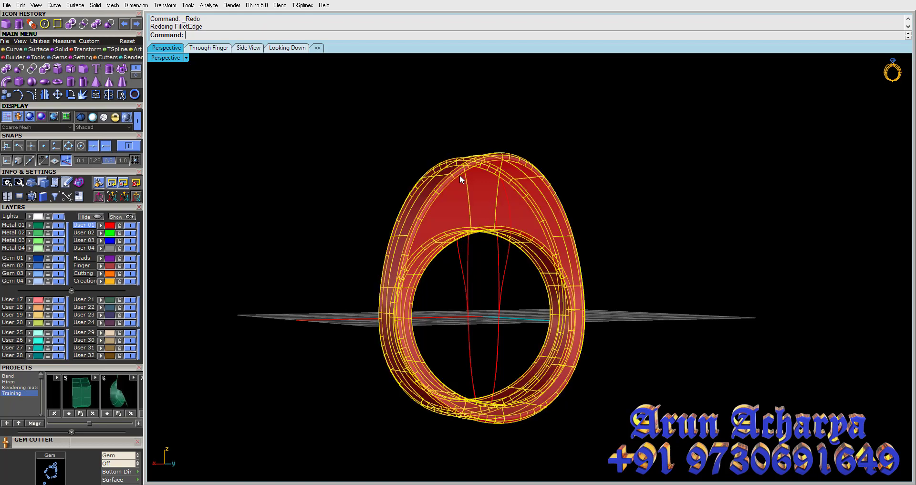
{"action": "left_click_drag", "start_coordinate": [89, 423], "coordinate": [102, 423]}
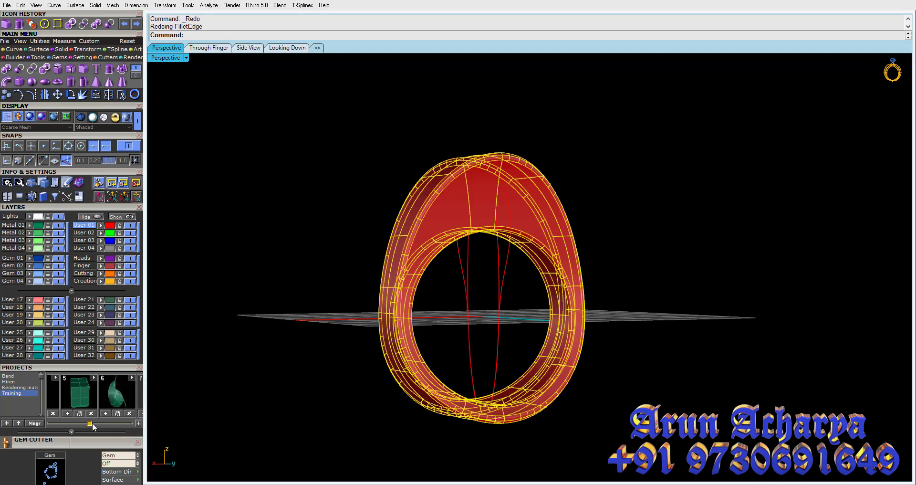
{"action": "left_click", "coordinate": [103, 413]}
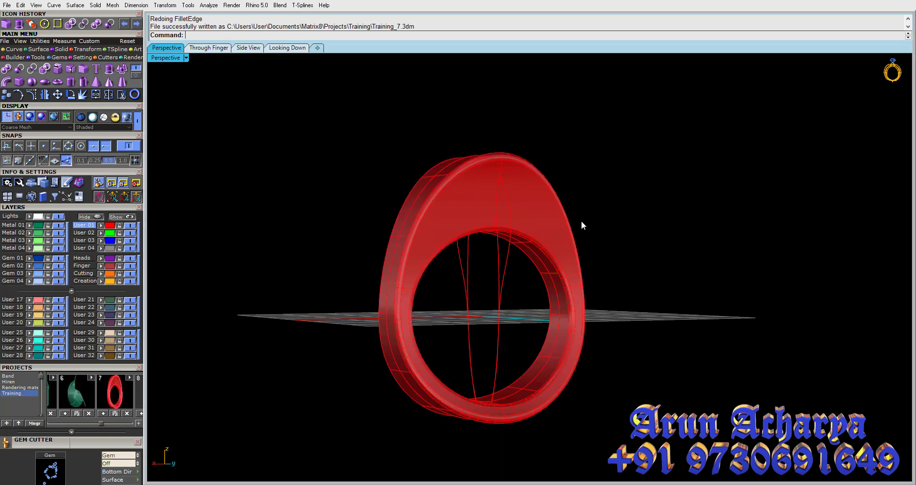
{"action": "key", "text": "Delete"}
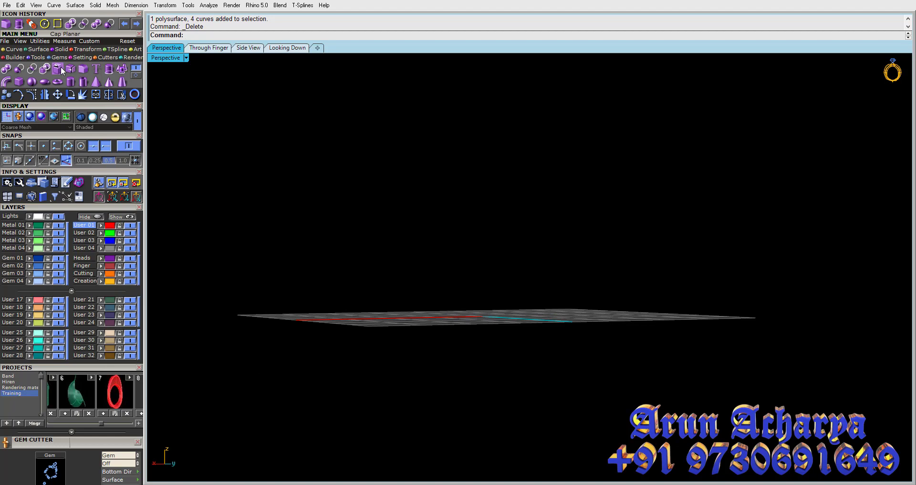
Step: Draw a rectangular box on the grid
{"action": "right_click_drag", "start_coordinate": [263, 98], "coordinate": [271, 159]}
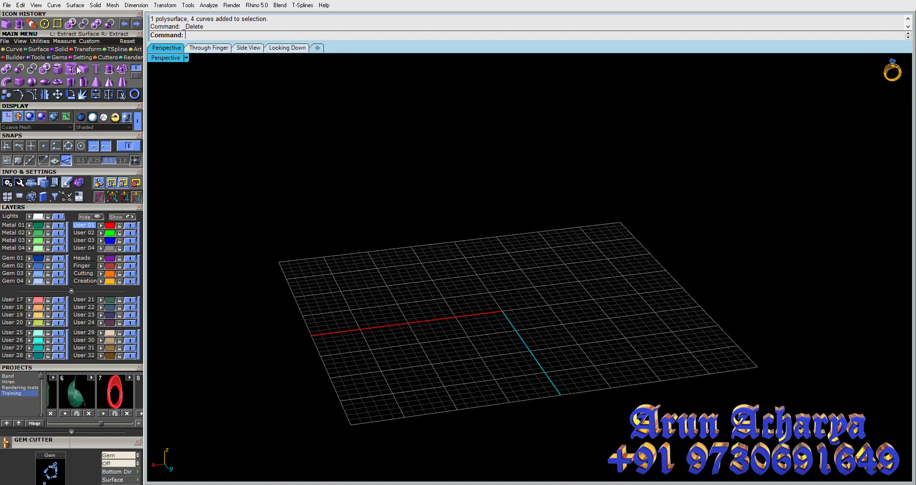
{"action": "left_click", "coordinate": [23, 82]}
{"action": "left_click", "coordinate": [441, 260]}
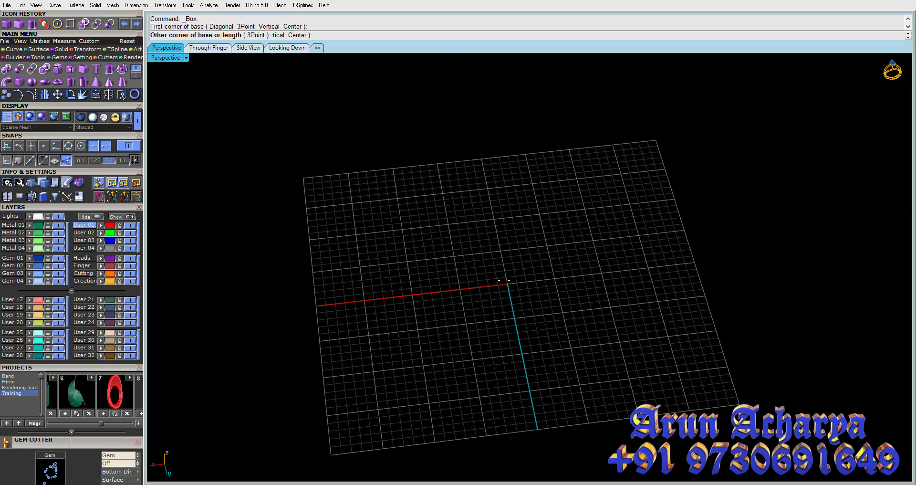
{"action": "left_click", "coordinate": [536, 292]}
{"action": "left_click", "coordinate": [535, 249]}
{"action": "mouse_move", "coordinate": [510, 253]}
{"action": "right_mouse_down"}
{"action": "mouse_move", "coordinate": [477, 241]}
{"action": "mouse_move", "coordinate": [370, 140]}
{"action": "right_mouse_up"}
{"action": "scroll", "coordinate": [486, 246], "scroll_direction": "up", "scroll_amount": 3}
{"action": "scroll", "coordinate": [477, 242], "scroll_direction": "up", "scroll_amount": 2}
{"action": "key", "text": "Escape"}
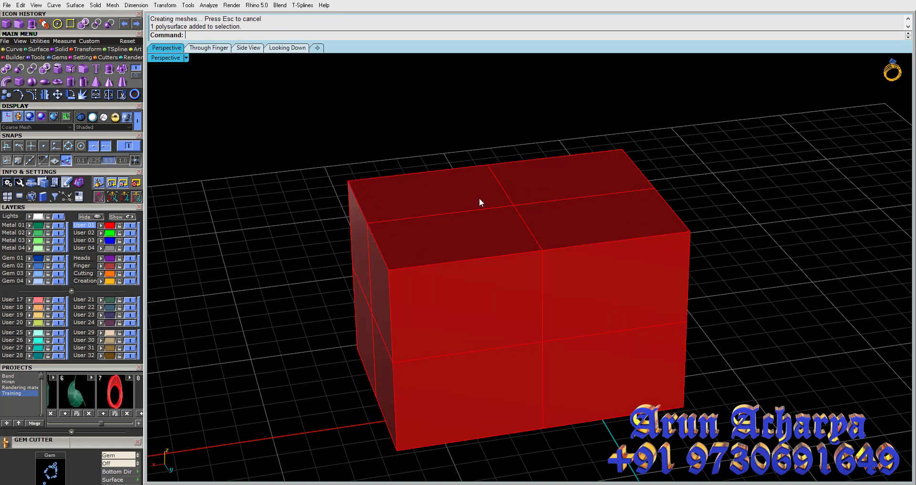
{"action": "left_click", "coordinate": [480, 199]}
{"action": "key", "text": "Escape"}
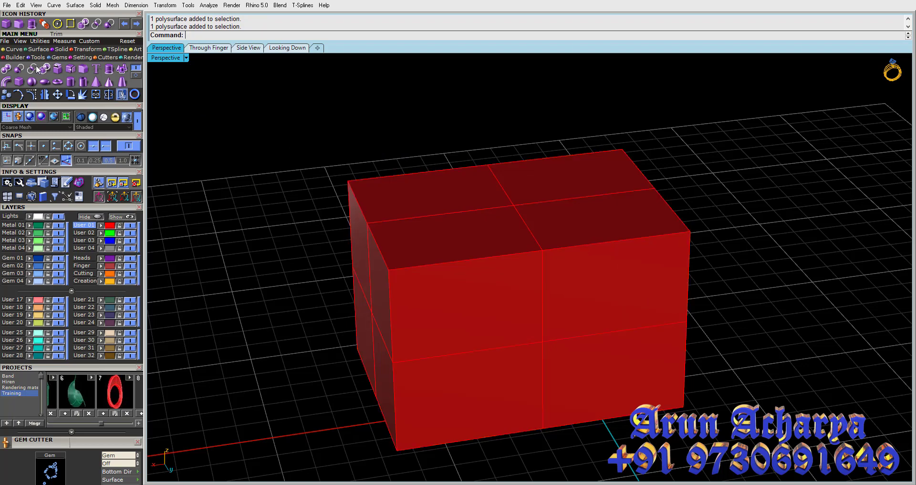
Step: Extract the box's front face and delete it, leaving an open box
{"action": "left_click", "coordinate": [74, 71]}
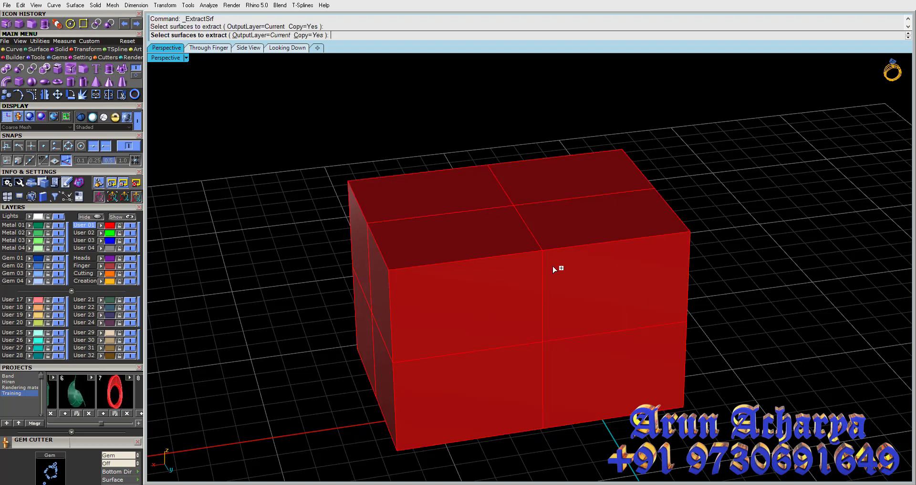
{"action": "left_click", "coordinate": [557, 265]}
{"action": "left_click", "coordinate": [374, 35]}
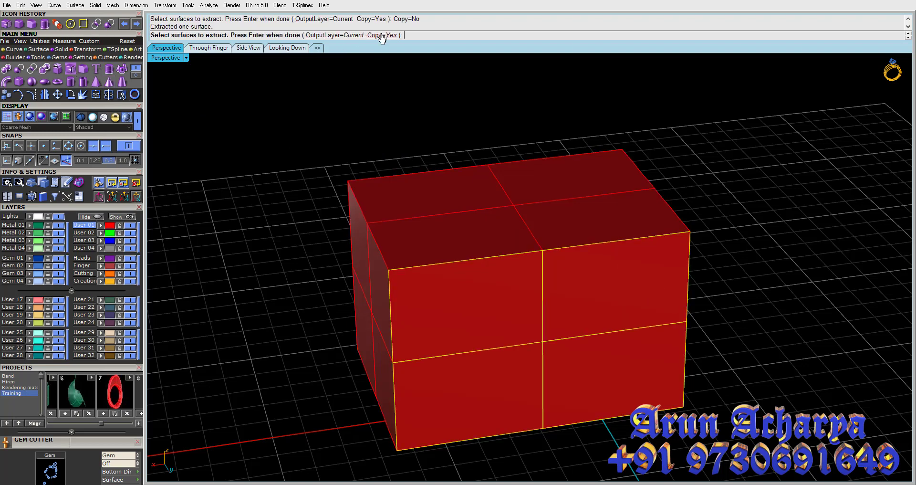
{"action": "key", "text": "Return"}
{"action": "key", "text": "Delete"}
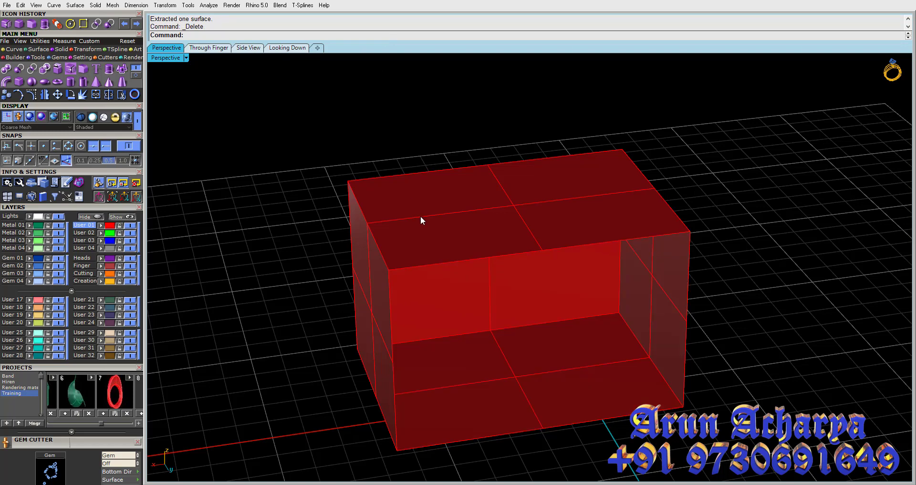
Step: Seal the box's open side with Cap Planar Holes into one closed polysurface
{"action": "left_click", "coordinate": [421, 217]}
{"action": "right_click_drag", "start_coordinate": [430, 184], "coordinate": [496, 246]}
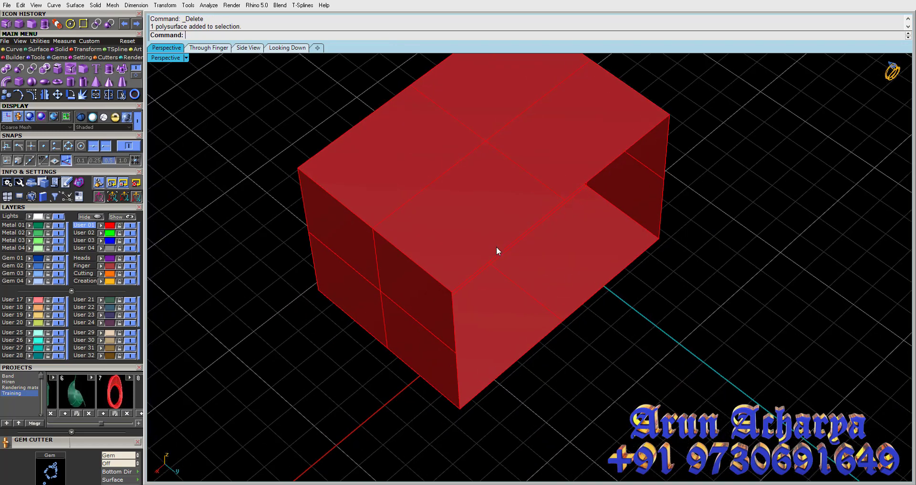
{"action": "left_click", "coordinate": [496, 246]}
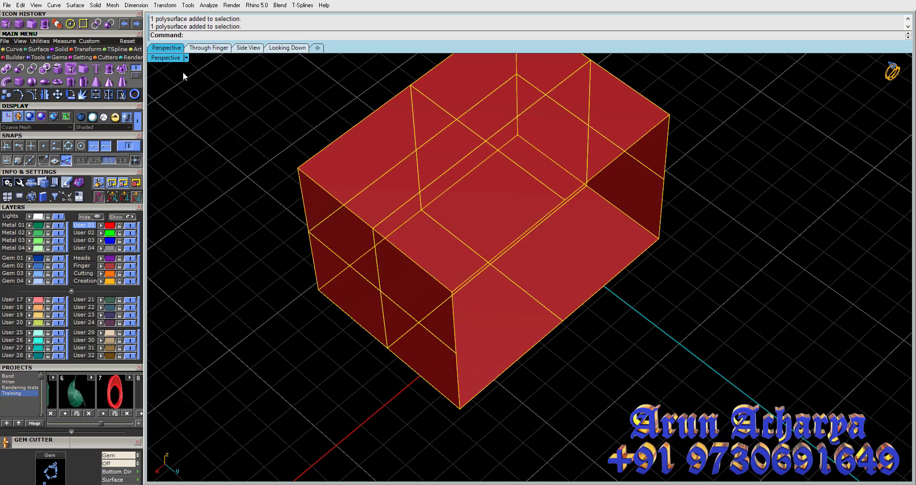
{"action": "double_click", "coordinate": [159, 61]}
{"action": "double_click", "coordinate": [544, 58]}
{"action": "mouse_move", "coordinate": [544, 61]}
{"action": "right_mouse_down"}
{"action": "mouse_move", "coordinate": [543, 182]}
{"action": "mouse_move", "coordinate": [591, 155]}
{"action": "right_mouse_up"}
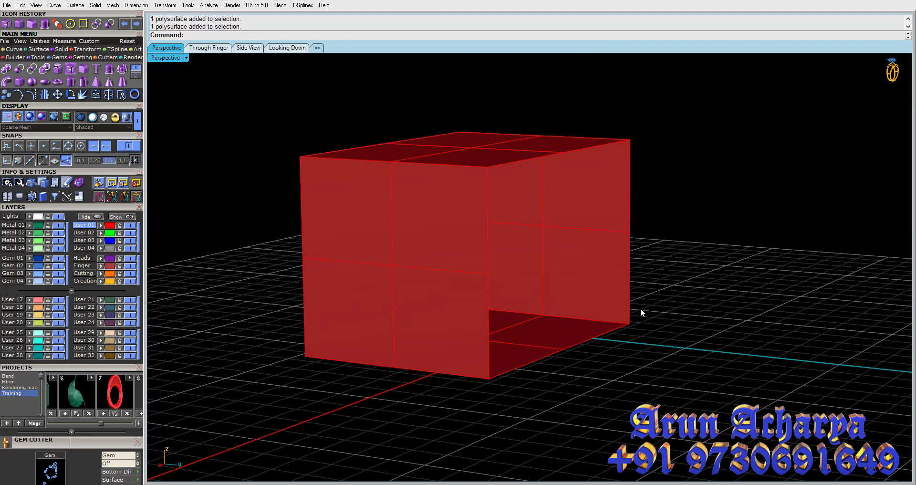
{"action": "left_click", "coordinate": [474, 262]}
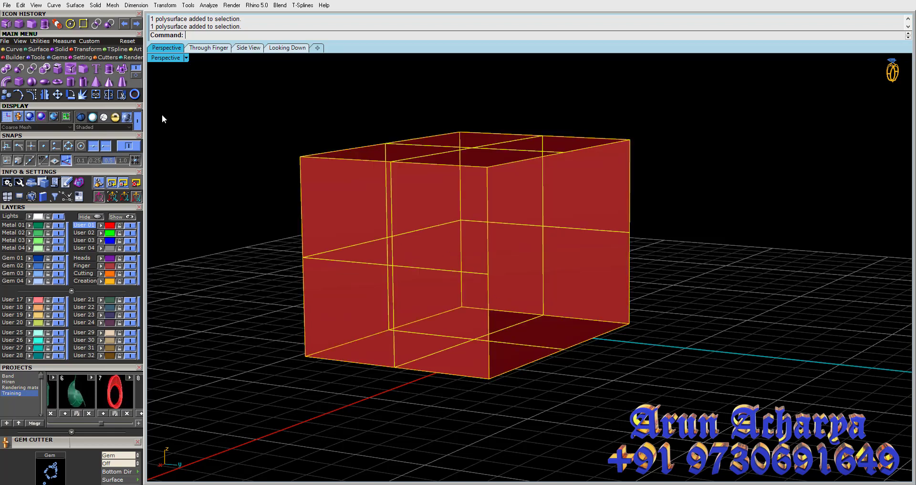
{"action": "left_click", "coordinate": [58, 69]}
{"action": "left_click", "coordinate": [251, 118]}
{"action": "mouse_move", "coordinate": [251, 119]}
{"action": "right_mouse_down"}
{"action": "mouse_move", "coordinate": [292, 264]}
{"action": "mouse_move", "coordinate": [309, 247]}
{"action": "right_mouse_up"}
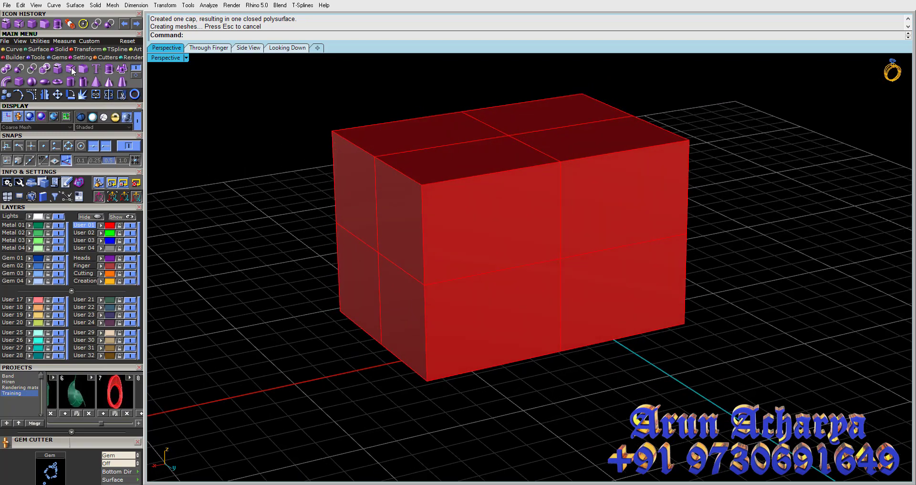
Step: Extract the box's short end face as a separate surface
{"action": "left_click", "coordinate": [73, 67]}
{"action": "left_click", "coordinate": [365, 196]}
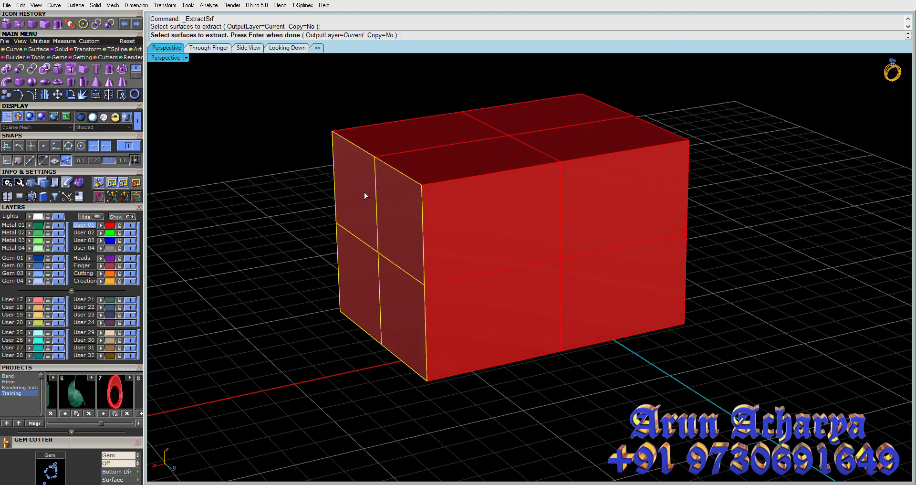
{"action": "right_click_drag", "start_coordinate": [319, 198], "coordinate": [439, 144]}
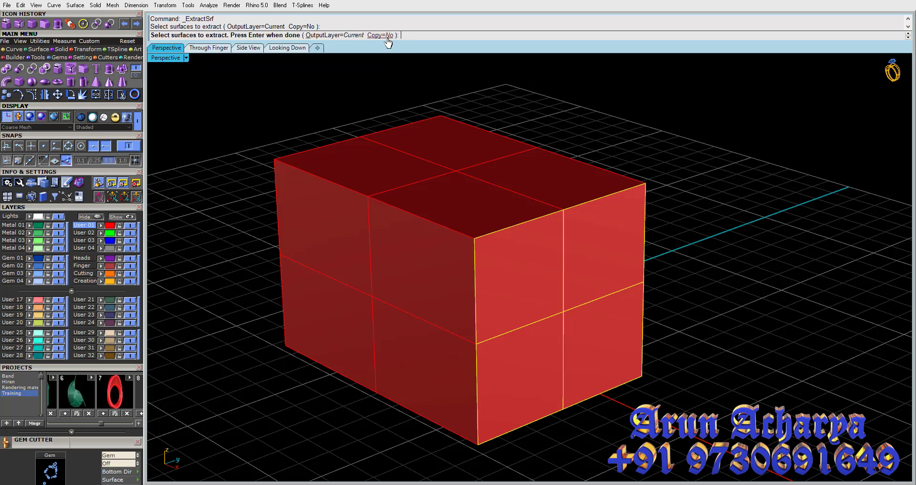
{"action": "left_click", "coordinate": [335, 35]}
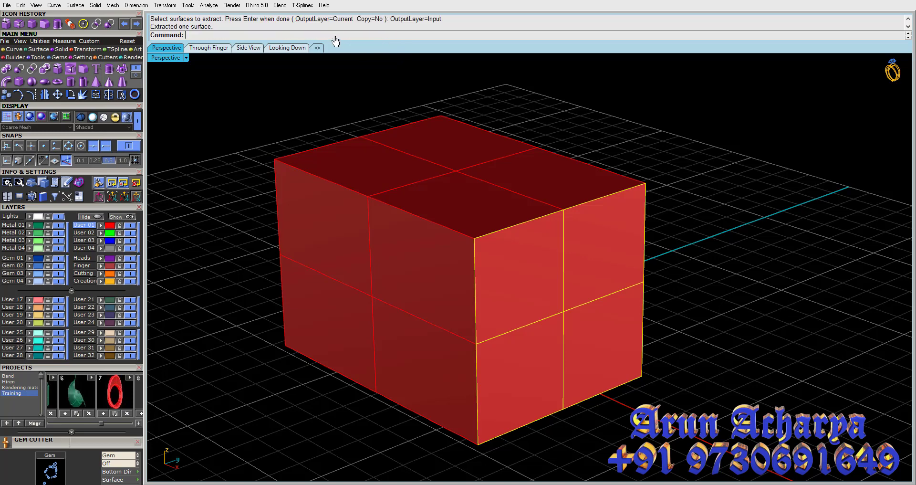
Step: Delete the box's left face, then undo to restore it
{"action": "left_click", "coordinate": [583, 285]}
{"action": "right_click_drag", "start_coordinate": [583, 286], "coordinate": [377, 247]}
{"action": "left_click", "coordinate": [466, 260]}
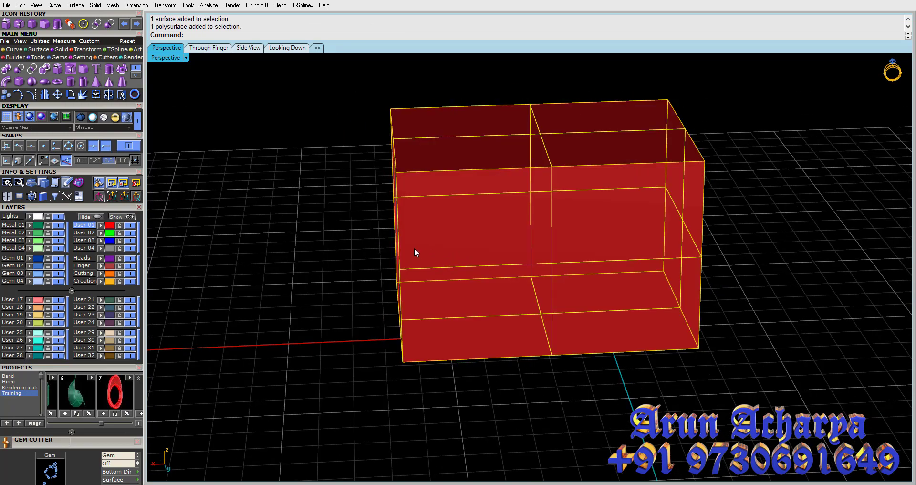
{"action": "left_click", "coordinate": [377, 247]}
{"action": "key", "text": "Delete"}
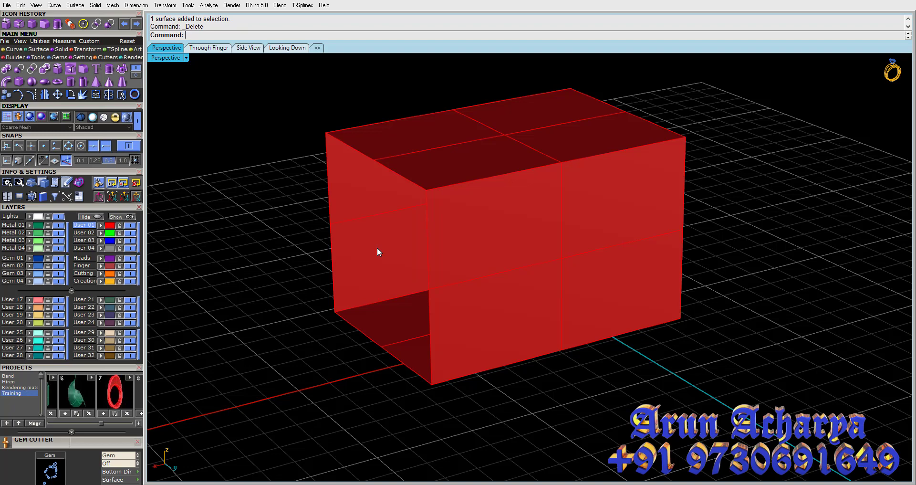
{"action": "key", "text": "ctrl+z"}
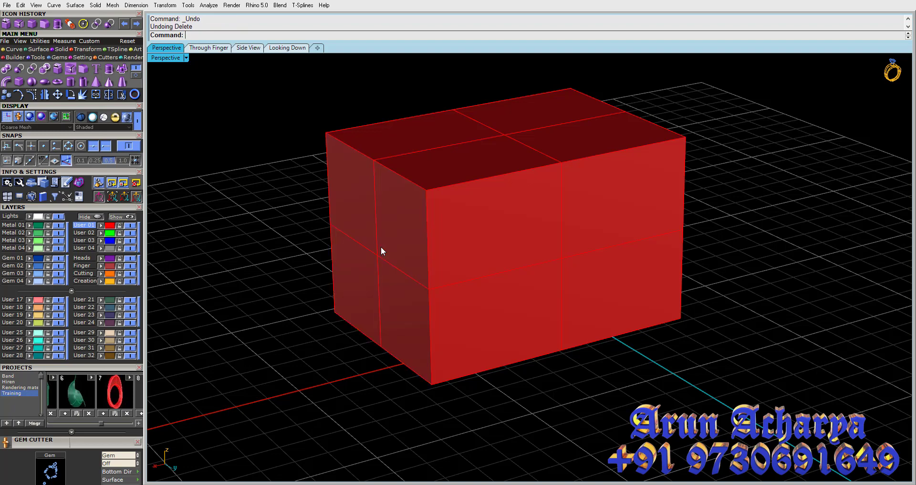
Step: Window-select the box and the loose end face and delete them
{"action": "right_click_drag", "start_coordinate": [381, 247], "coordinate": [347, 230]}
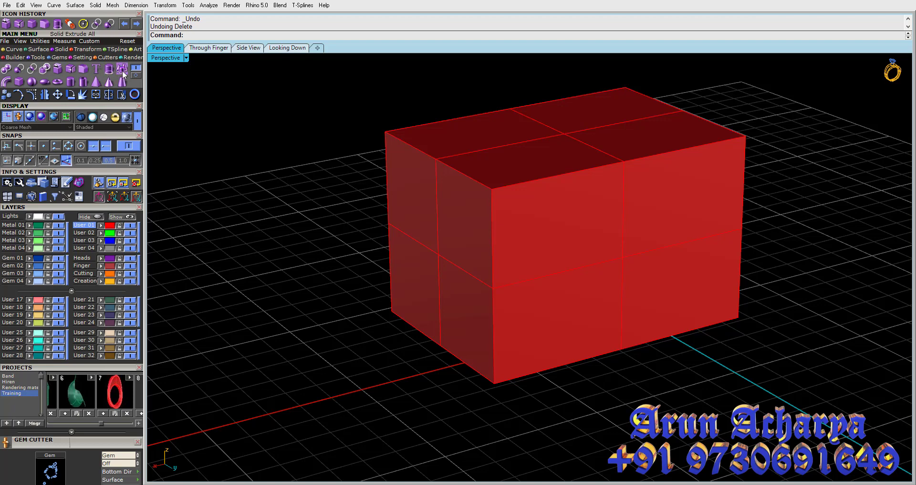
{"action": "left_click", "coordinate": [516, 187]}
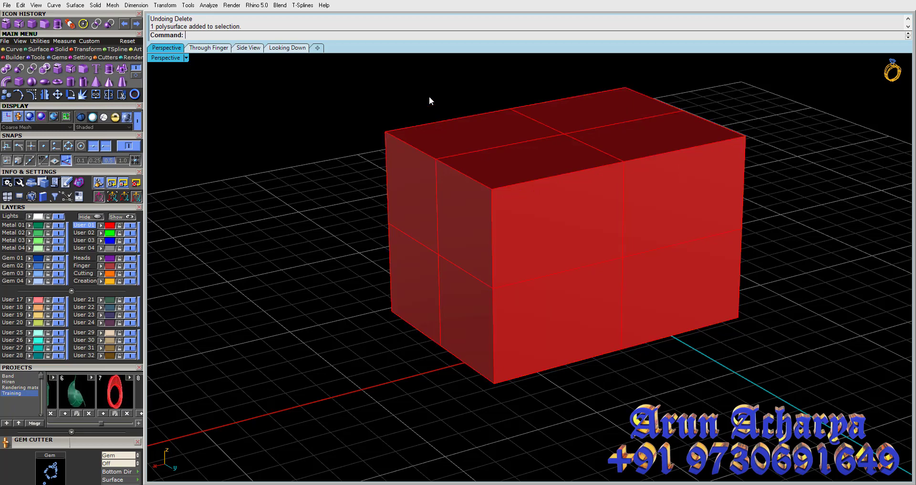
{"action": "left_click_drag", "start_coordinate": [429, 96], "coordinate": [370, 197]}
{"action": "key", "text": "Delete"}
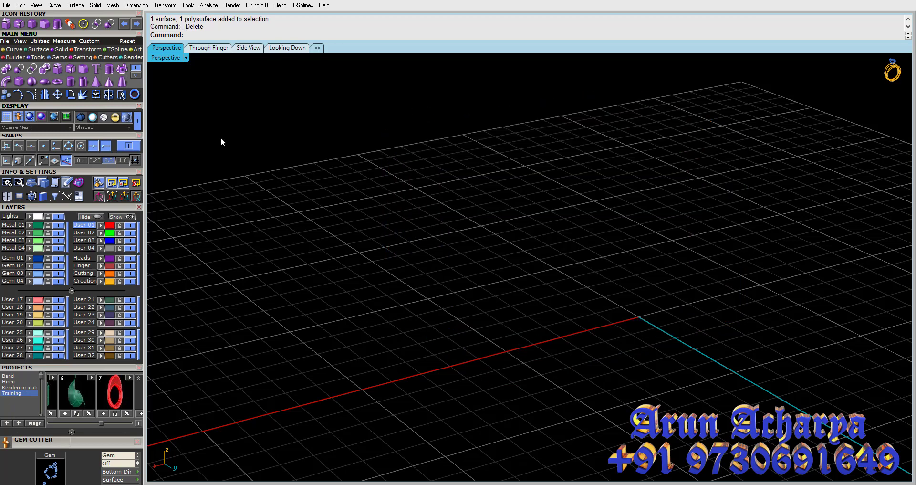
{"action": "left_click", "coordinate": [97, 68]}
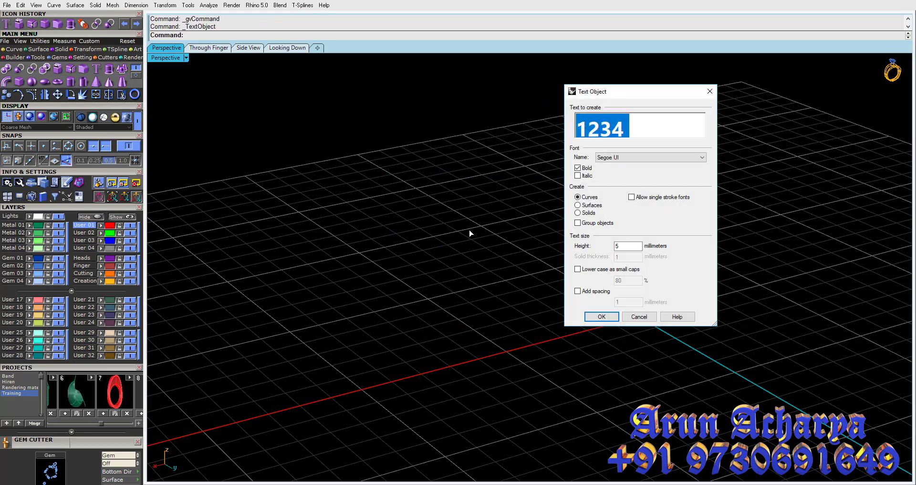
{"action": "left_click", "coordinate": [606, 319]}
{"action": "mouse_move", "coordinate": [606, 319]}
{"action": "right_mouse_down"}
{"action": "mouse_move", "coordinate": [782, 393]}
{"action": "mouse_move", "coordinate": [356, 294]}
{"action": "mouse_move", "coordinate": [678, 353]}
{"action": "right_mouse_up"}
{"action": "left_click", "coordinate": [356, 295]}
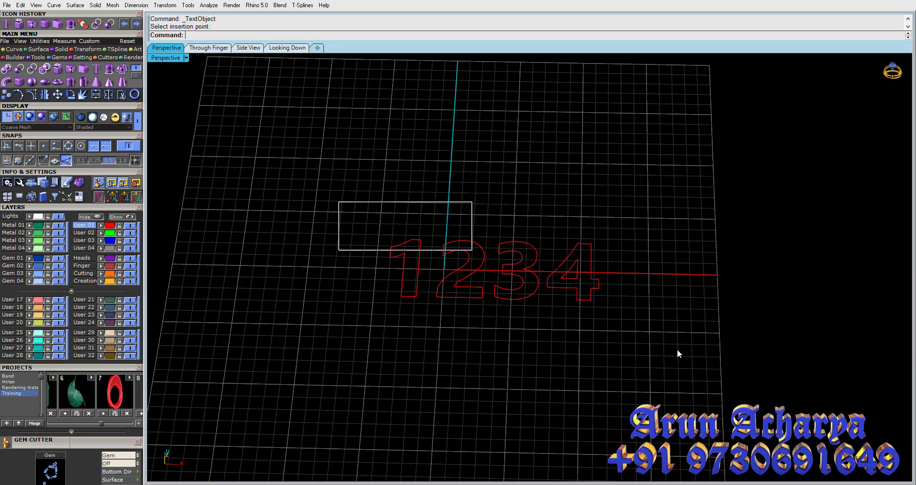
{"action": "left_click", "coordinate": [122, 68]}
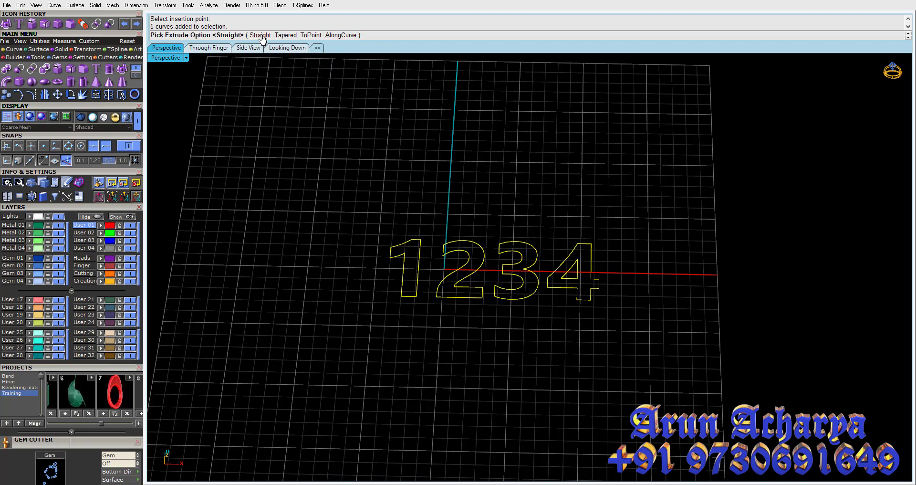
{"action": "left_click", "coordinate": [282, 36]}
{"action": "mouse_move", "coordinate": [358, 195]}
{"action": "right_mouse_down"}
{"action": "mouse_move", "coordinate": [354, 291]}
{"action": "mouse_move", "coordinate": [339, 322]}
{"action": "right_mouse_up"}
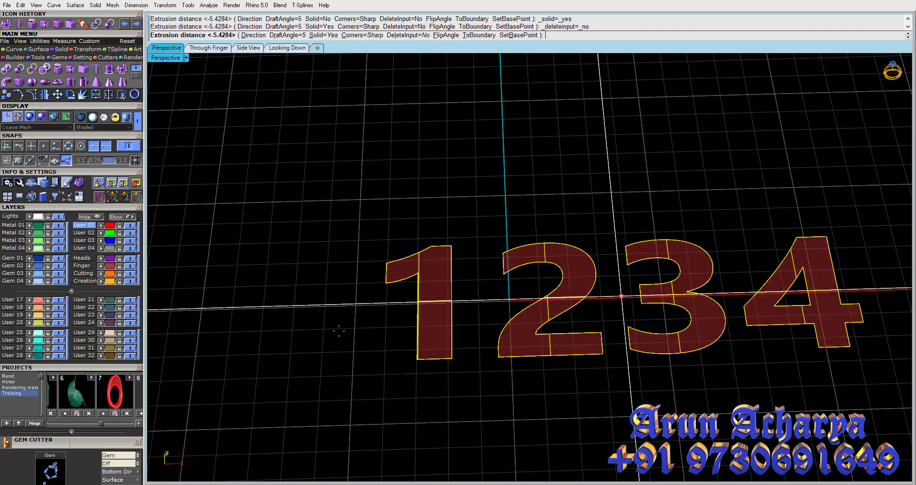
{"action": "key", "text": "Return"}
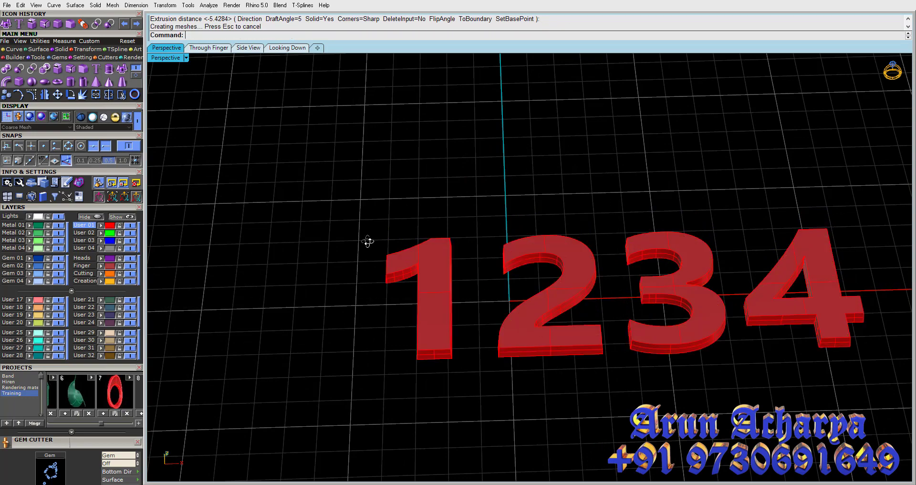
{"action": "mouse_move", "coordinate": [368, 241]}
{"action": "right_mouse_down"}
{"action": "mouse_move", "coordinate": [372, 207]}
{"action": "mouse_move", "coordinate": [530, 299]}
{"action": "mouse_move", "coordinate": [468, 277]}
{"action": "right_mouse_up"}
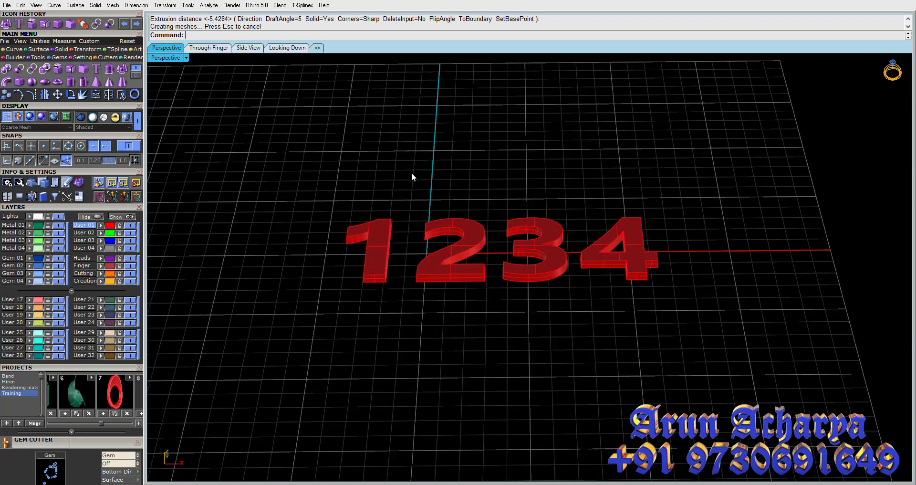
{"action": "mouse_move", "coordinate": [308, 206]}
{"action": "left_mouse_down"}
{"action": "mouse_move", "coordinate": [652, 357]}
{"action": "mouse_move", "coordinate": [299, 191]}
{"action": "left_mouse_up"}
{"action": "key", "text": "Delete"}
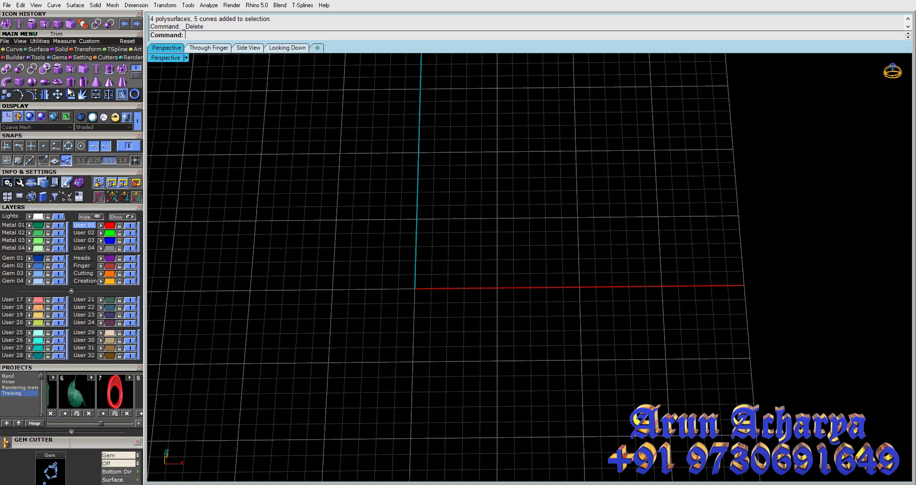
Step: Draw a looping closed freeform curve across the grid, undoing two stray points
{"action": "left_click", "coordinate": [18, 49]}
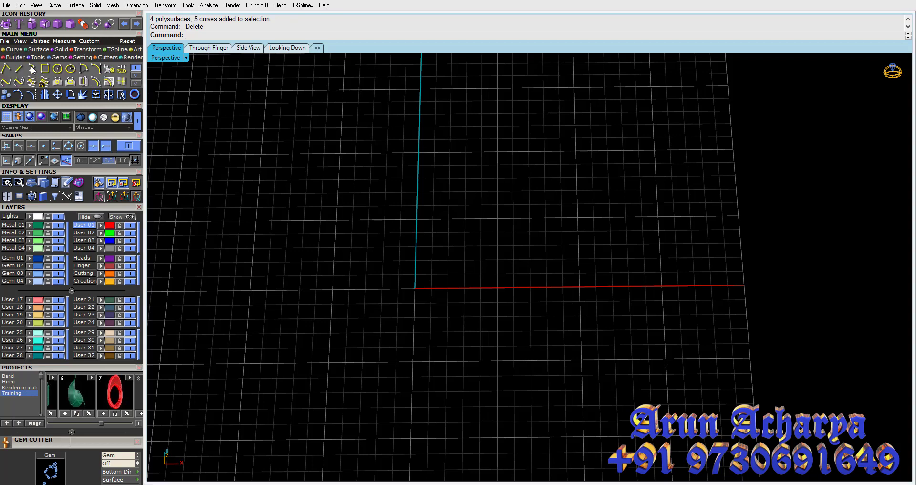
{"action": "left_click", "coordinate": [31, 68]}
{"action": "left_click", "coordinate": [330, 306]}
{"action": "left_click", "coordinate": [522, 211]}
{"action": "left_click", "coordinate": [657, 211]}
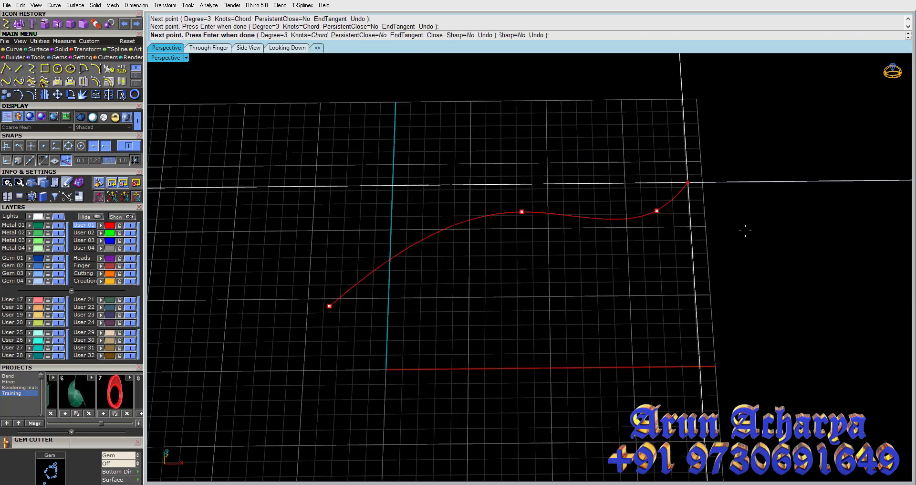
{"action": "left_click", "coordinate": [741, 278]}
{"action": "left_click", "coordinate": [761, 442]}
{"action": "left_click", "coordinate": [882, 290]}
{"action": "left_click", "coordinate": [787, 217]}
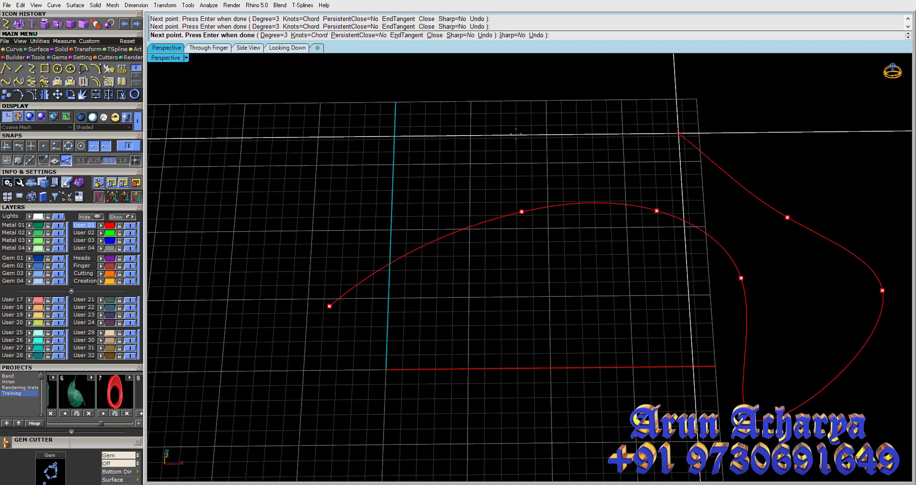
{"action": "left_click", "coordinate": [487, 220]}
{"action": "left_click", "coordinate": [371, 222]}
{"action": "left_click", "coordinate": [486, 34]}
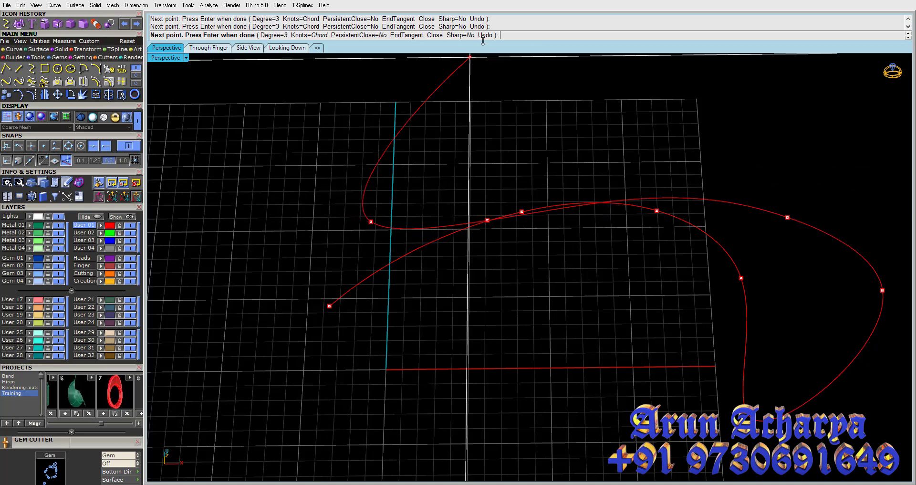
{"action": "left_click", "coordinate": [486, 34]}
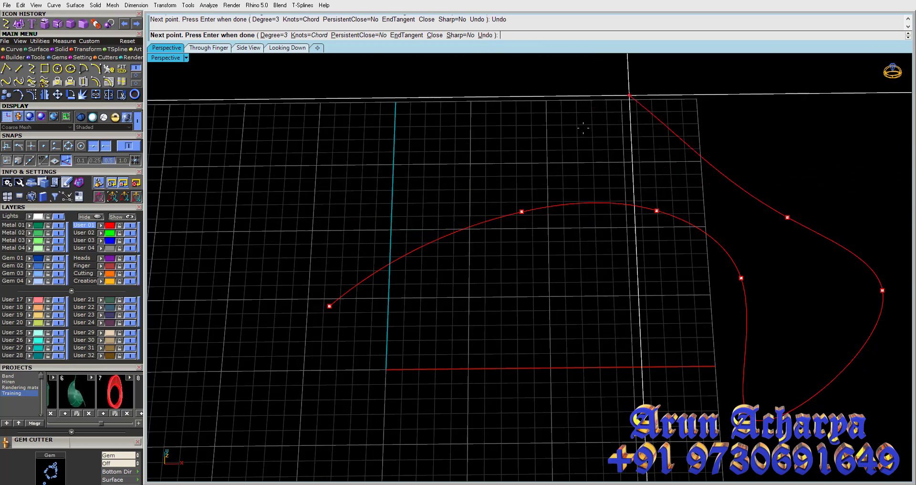
{"action": "left_click", "coordinate": [682, 135]}
{"action": "left_click", "coordinate": [480, 137]}
{"action": "left_click", "coordinate": [313, 139]}
{"action": "left_click", "coordinate": [307, 241]}
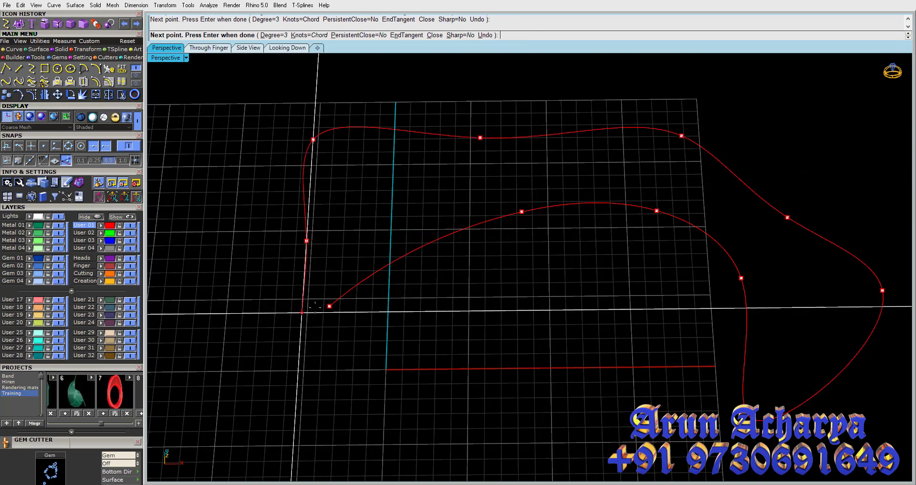
{"action": "left_click", "coordinate": [329, 306]}
Step: Draw a straight diagonal line across the grid and select it with the closed curve
{"action": "scroll", "coordinate": [422, 225], "scroll_direction": "down", "scroll_amount": 3}
{"action": "right_click_drag", "start_coordinate": [422, 225], "coordinate": [374, 323]}
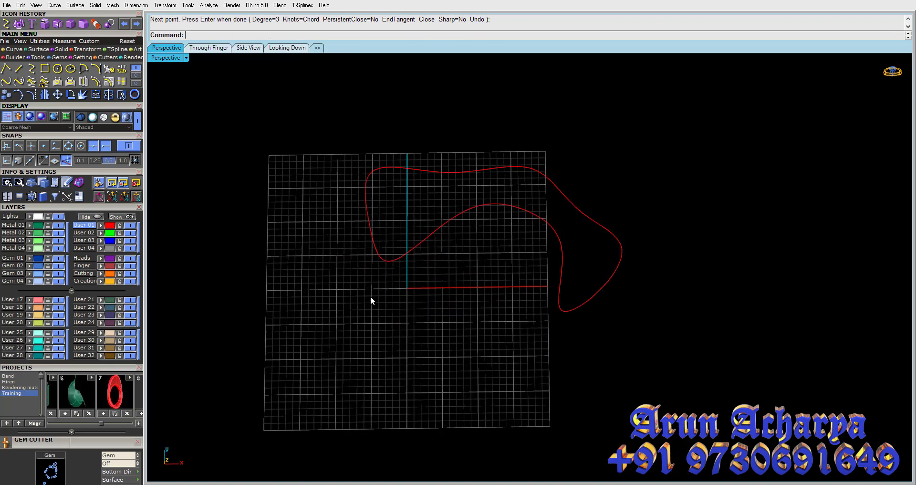
{"action": "left_click", "coordinate": [18, 68]}
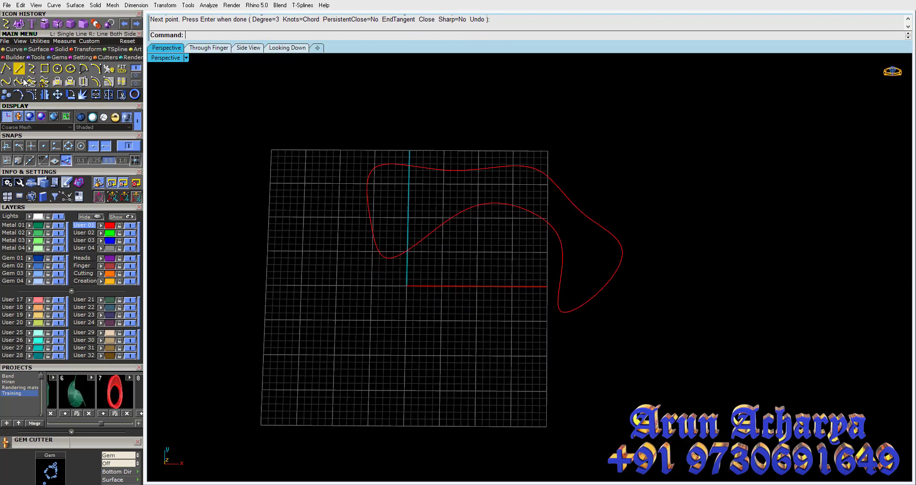
{"action": "left_click", "coordinate": [292, 306]}
{"action": "left_click", "coordinate": [443, 460]}
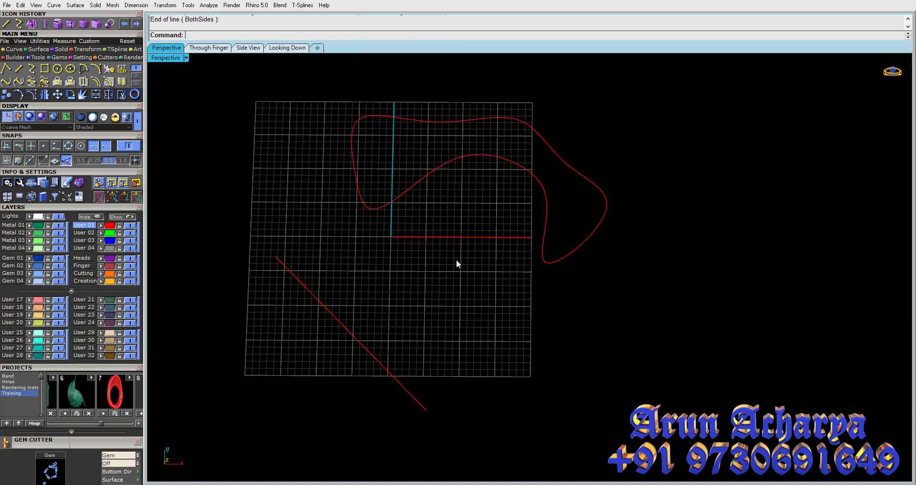
{"action": "mouse_move", "coordinate": [456, 259]}
{"action": "left_mouse_down"}
{"action": "mouse_move", "coordinate": [369, 178]}
{"action": "mouse_move", "coordinate": [276, 332]}
{"action": "left_mouse_up"}
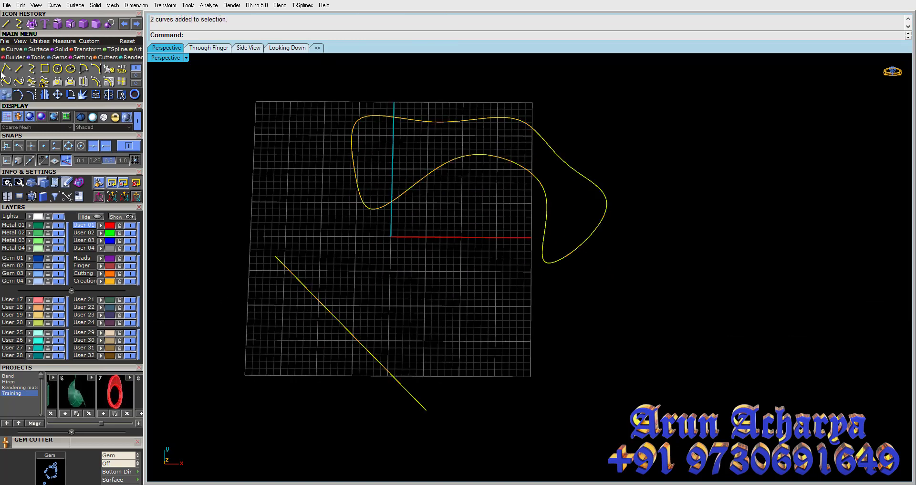
{"action": "left_click", "coordinate": [62, 49]}
{"action": "left_click", "coordinate": [6, 82]}
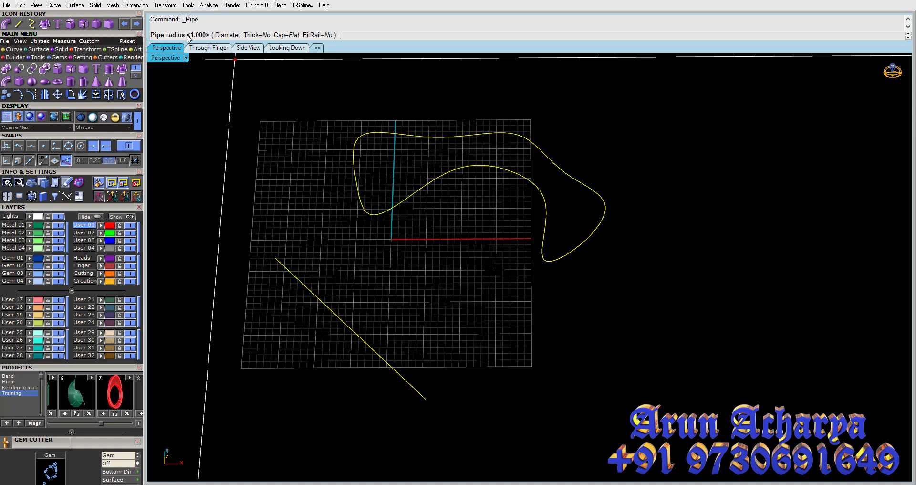
Step: Pipe both curves with a diameter of 1, then undo the pipes
{"action": "left_click", "coordinate": [228, 36]}
{"action": "type", "text": "1"}
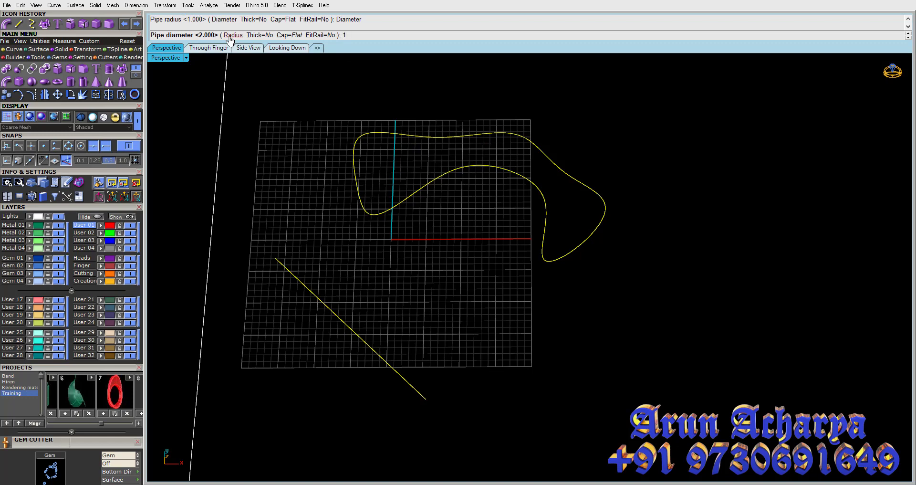
{"action": "key", "text": "Return"}
{"action": "right_click_drag", "start_coordinate": [399, 216], "coordinate": [406, 167]}
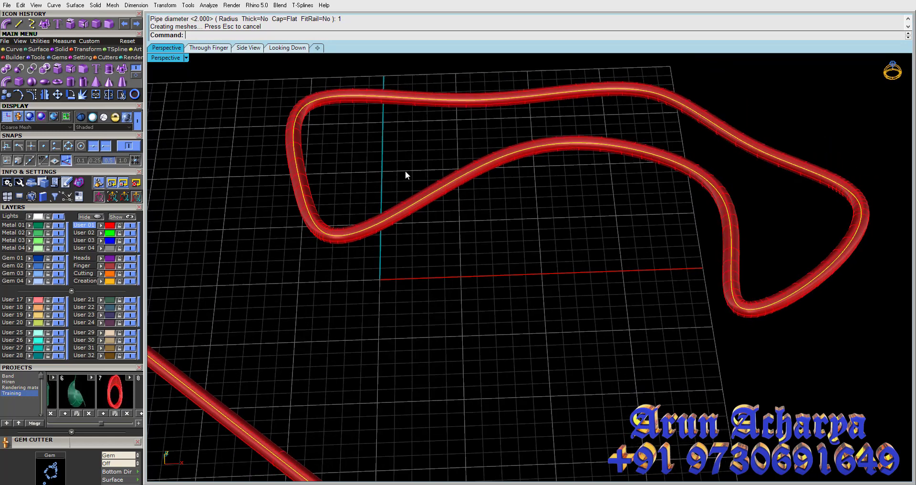
{"action": "key", "text": "ctrl+z"}
Step: Rerun Pipe on the closed curve, then cancel it and deselect the curve
{"action": "right_click", "coordinate": [427, 203]}
{"action": "left_click", "coordinate": [426, 203]}
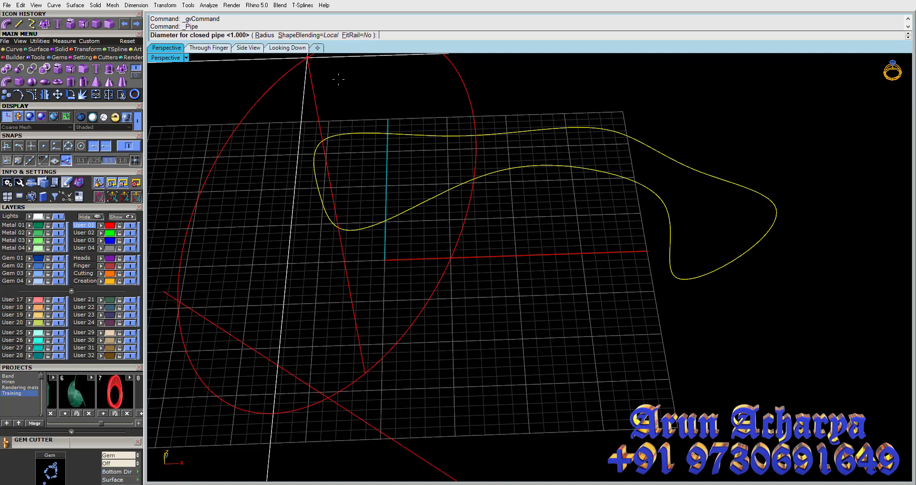
{"action": "key", "text": "Escape"}
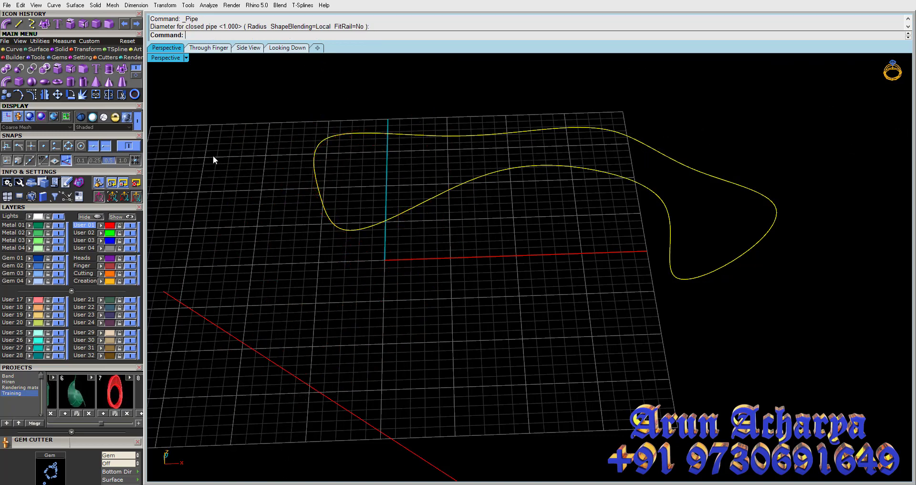
{"action": "key", "text": "Escape"}
{"action": "left_click", "coordinate": [21, 83]}
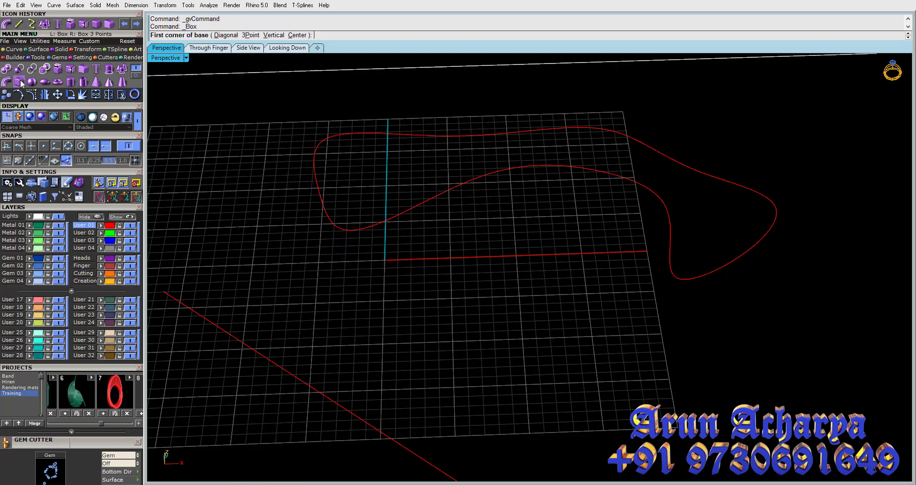
Step: Create a 5-unit cube centred at the origin using Box's Center option
{"action": "left_click", "coordinate": [12, 50]}
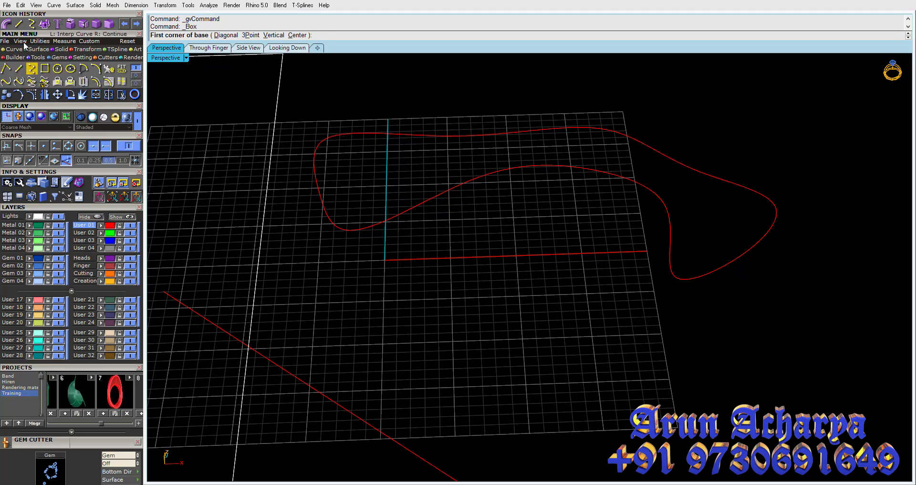
{"action": "left_click", "coordinate": [60, 49]}
{"action": "left_click", "coordinate": [19, 81]}
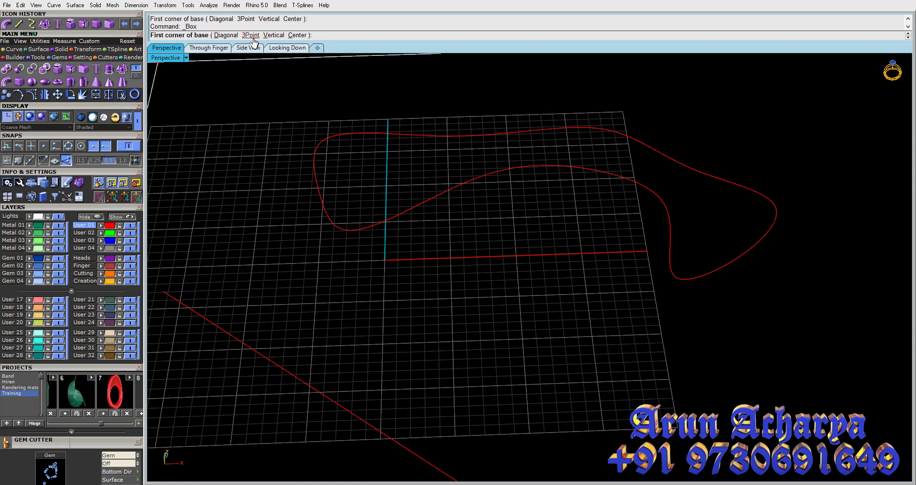
{"action": "left_click", "coordinate": [298, 34]}
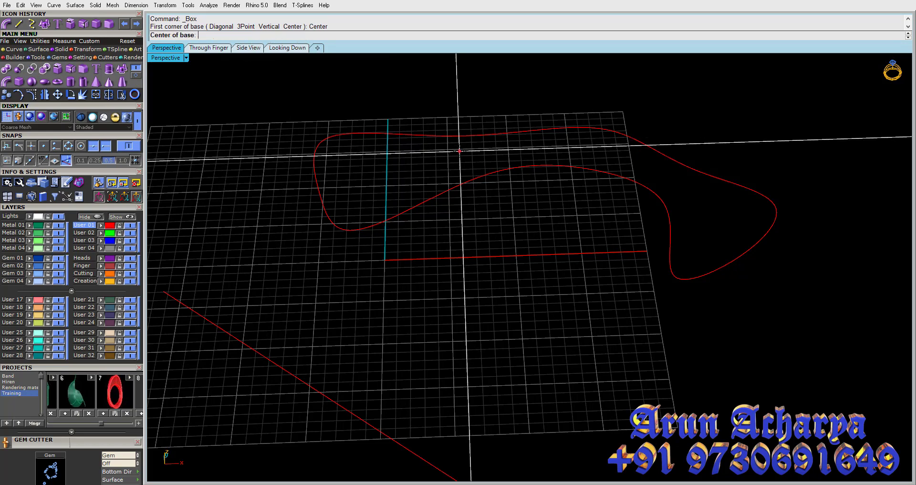
{"action": "type", "text": "0"}
{"action": "key", "text": "Return"}
{"action": "key", "text": "Return"}
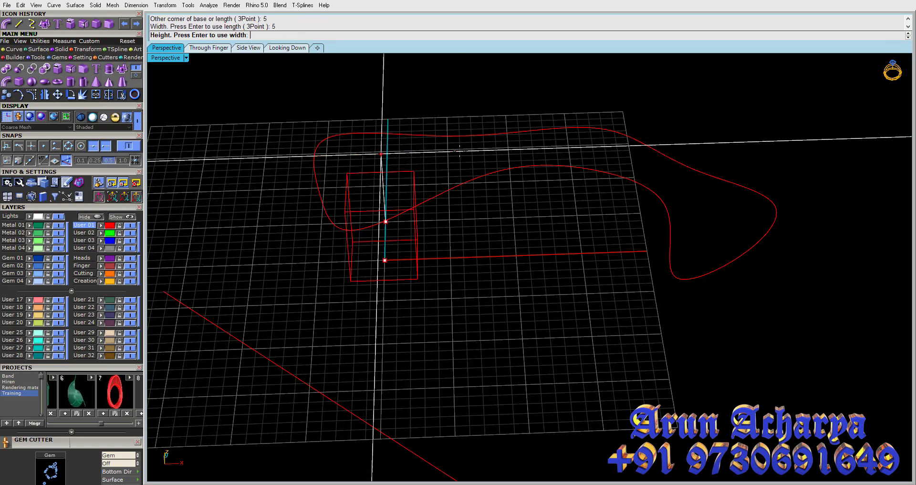
{"action": "key", "text": "Return"}
{"action": "type", "text": "65"}
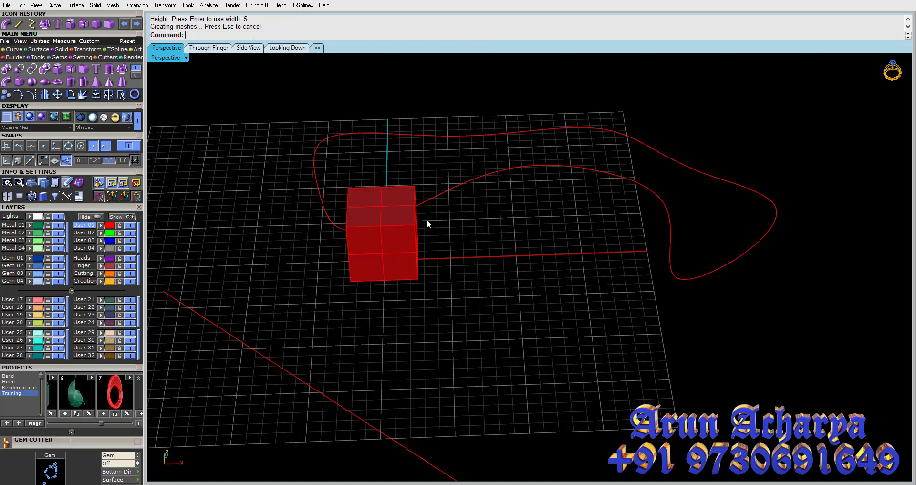
Step: Select the closed curve and the straight line and delete them
{"action": "right_click_drag", "start_coordinate": [427, 219], "coordinate": [569, 139]}
{"action": "left_click", "coordinate": [569, 139]}
{"action": "left_click", "coordinate": [444, 436]}
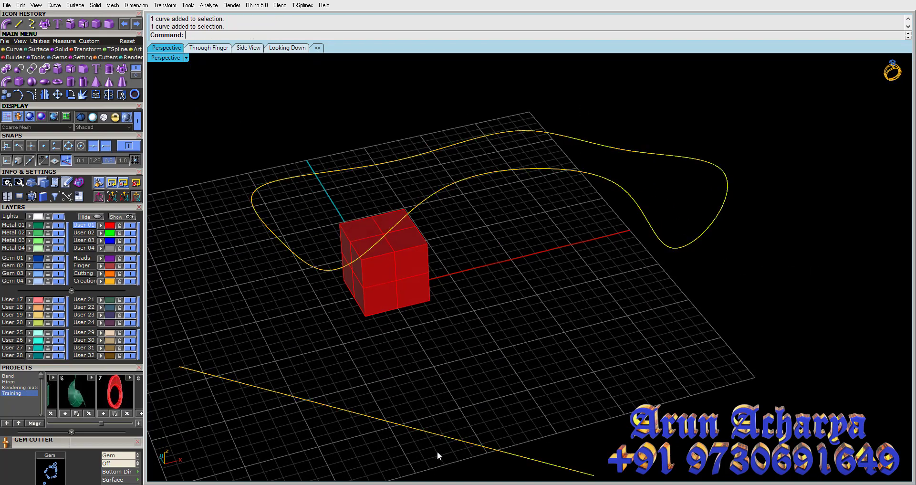
{"action": "key", "text": "Delete"}
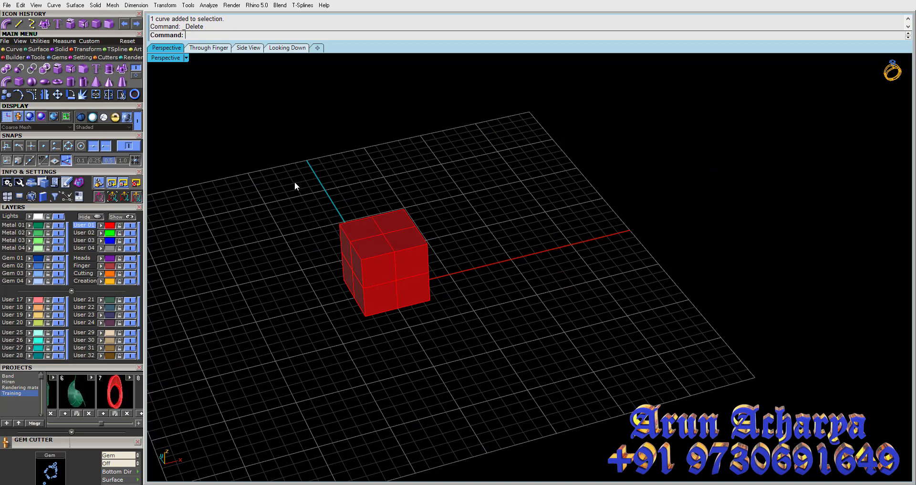
{"action": "left_click", "coordinate": [32, 84]}
{"action": "type", "text": "0"}
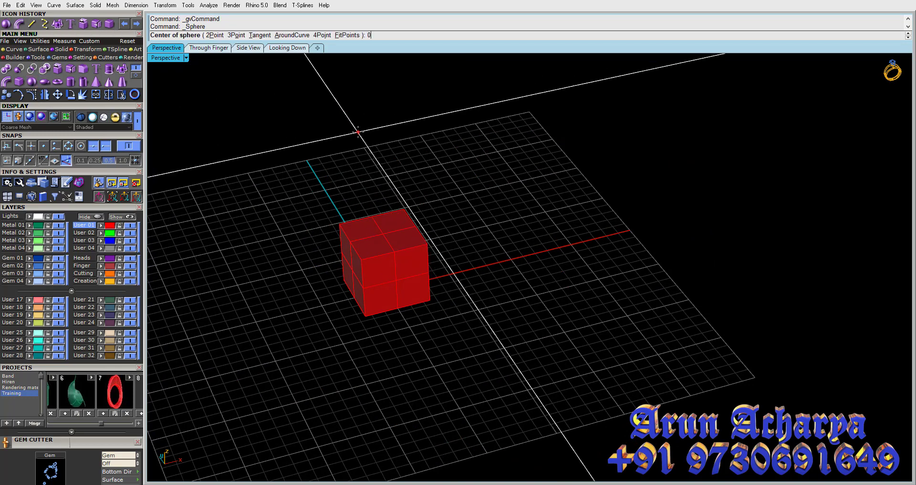
{"action": "key", "text": "Return"}
{"action": "type", "text": "d"}
{"action": "key", "text": "Return"}
{"action": "type", "text": "d"}
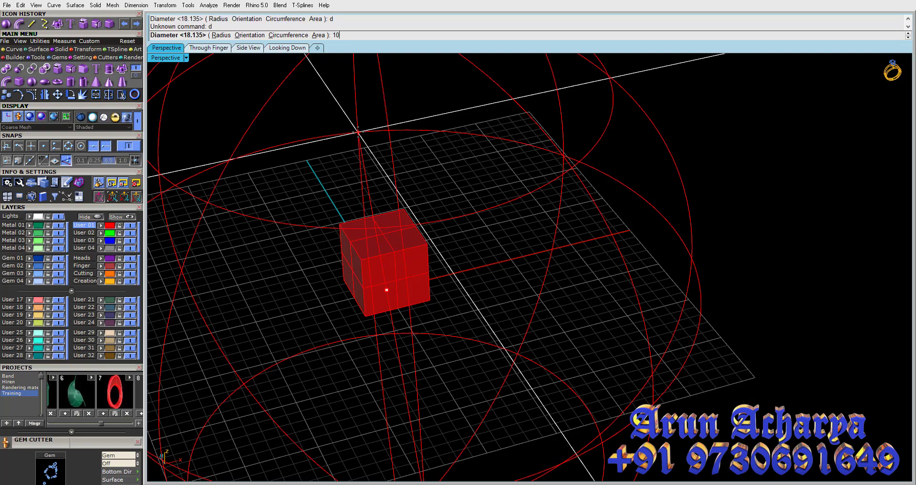
{"action": "key", "text": "Return"}
{"action": "mouse_move", "coordinate": [453, 302]}
{"action": "right_mouse_down"}
{"action": "mouse_move", "coordinate": [435, 248]}
{"action": "mouse_move", "coordinate": [414, 315]}
{"action": "right_mouse_up"}
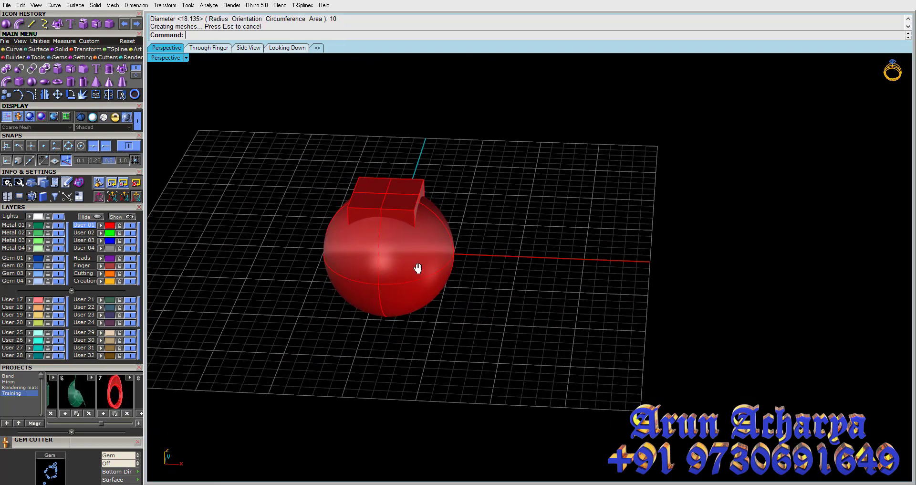
{"action": "right_click_drag", "start_coordinate": [420, 266], "coordinate": [461, 293], "text": "shift"}
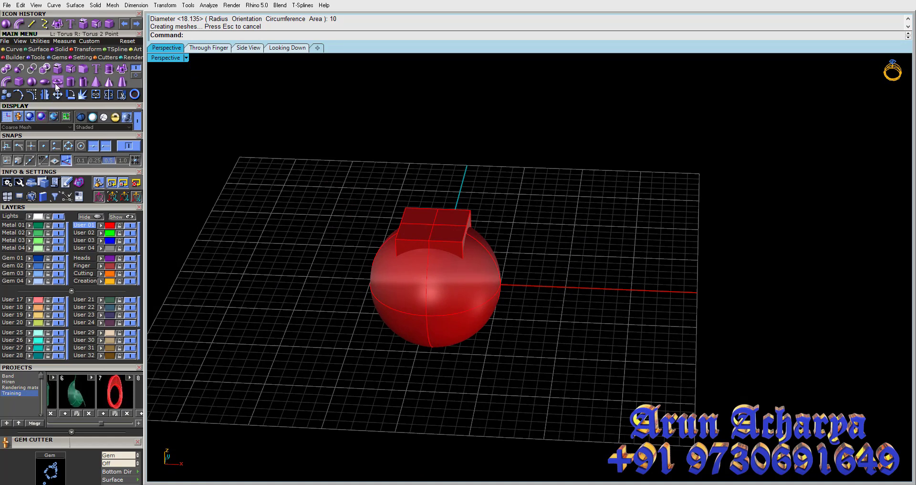
{"action": "left_click", "coordinate": [71, 82]}
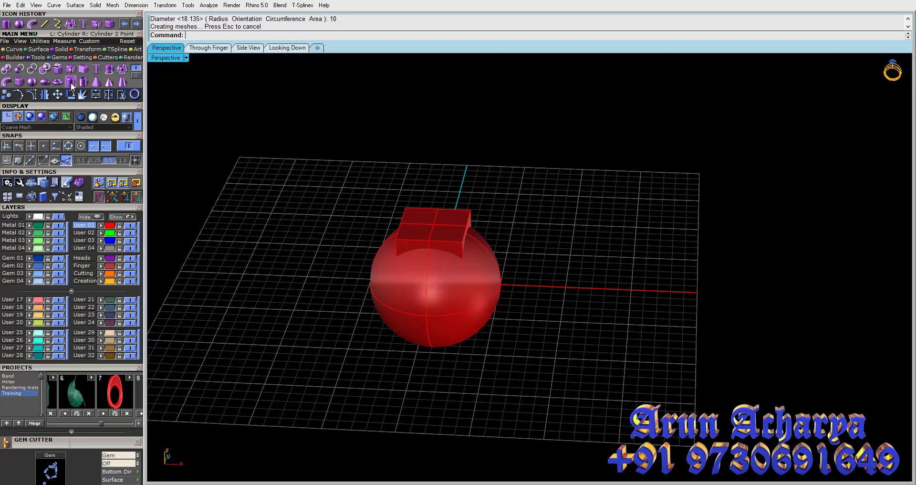
{"action": "type", "text": "0"}
{"action": "key", "text": "Return"}
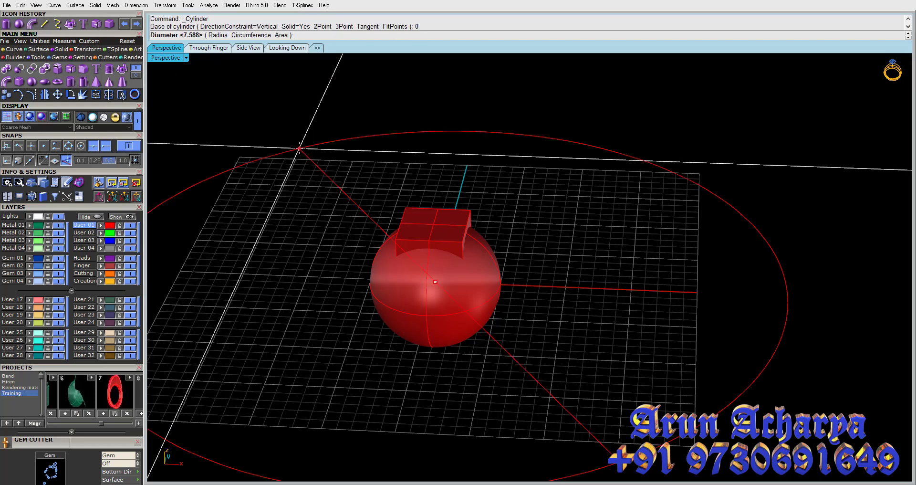
{"action": "type", "text": "d"}
{"action": "key", "text": "Return"}
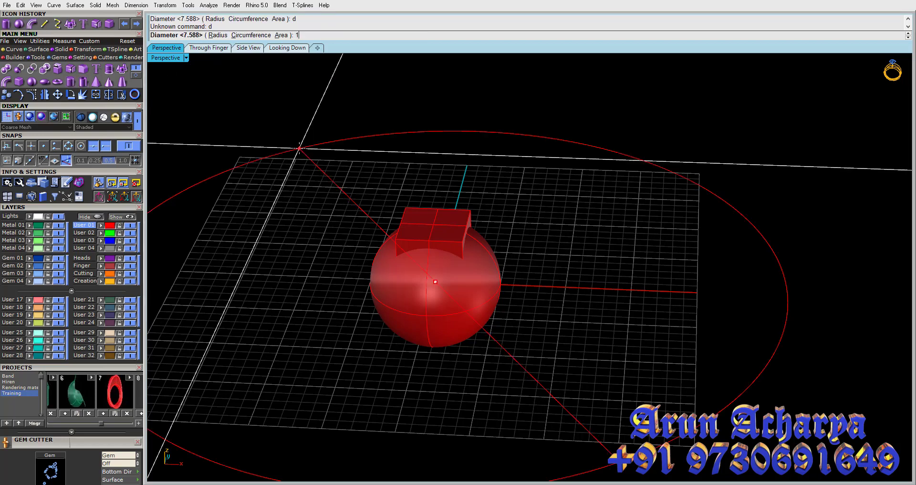
{"action": "type", "text": "5"}
{"action": "key", "text": "Return"}
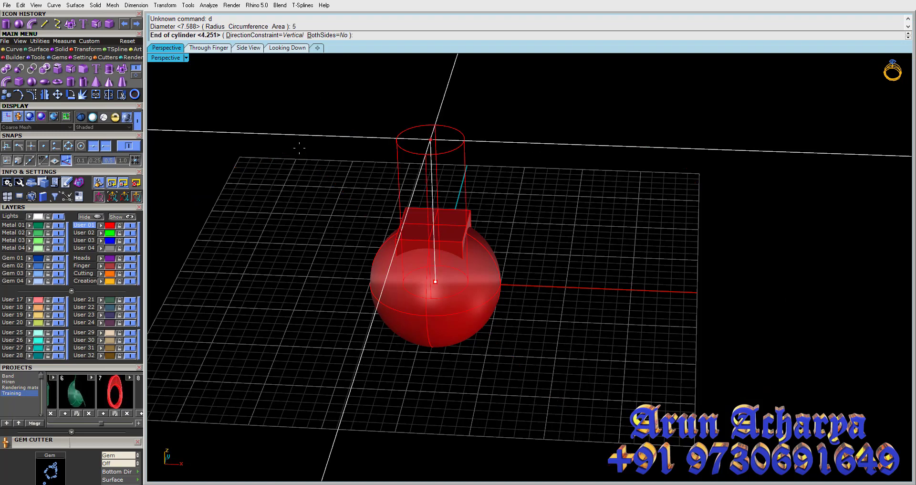
{"action": "key", "text": "Return"}
{"action": "right_click_drag", "start_coordinate": [409, 165], "coordinate": [426, 190]}
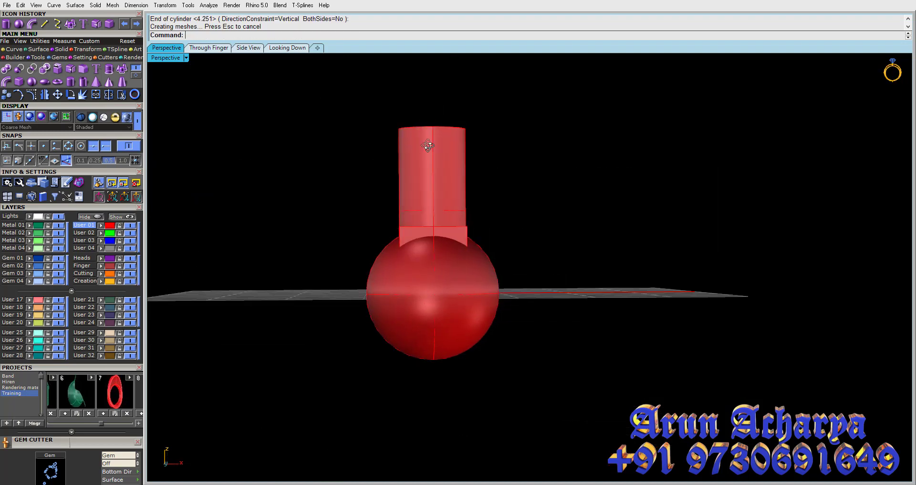
{"action": "left_click", "coordinate": [84, 81]}
{"action": "type", "text": "0"}
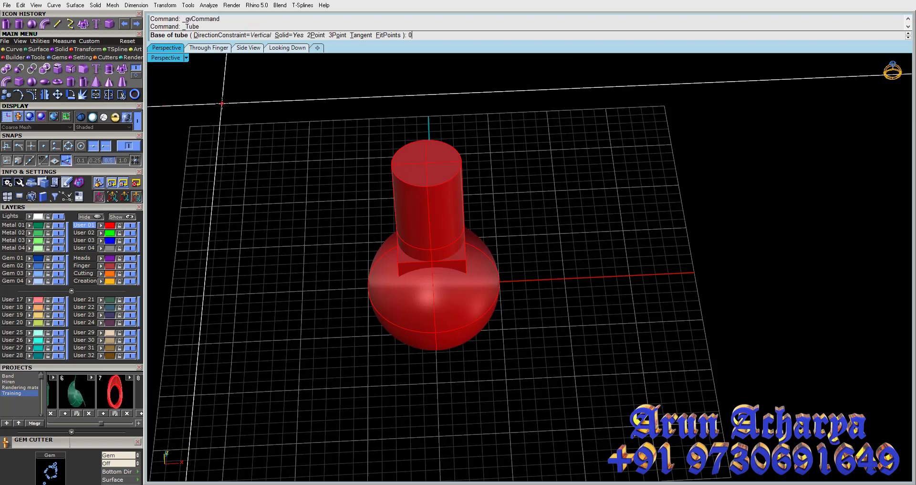
{"action": "key", "text": "Return"}
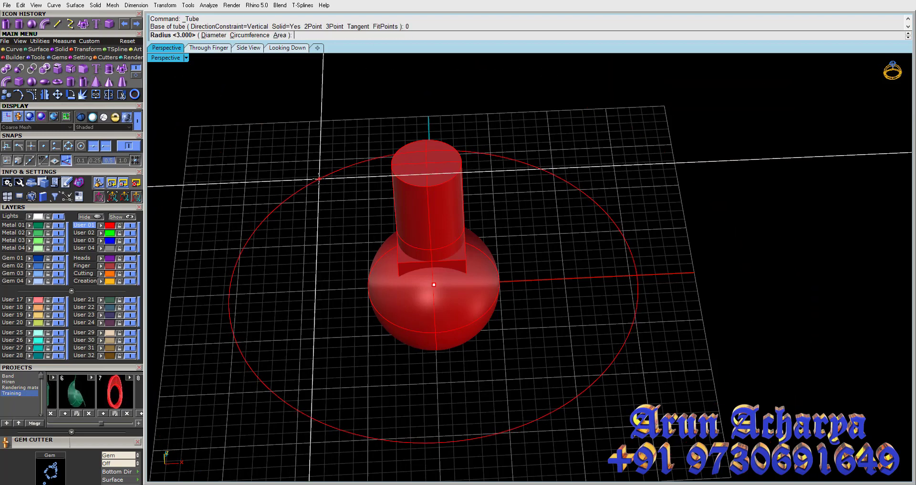
{"action": "left_click", "coordinate": [291, 215]}
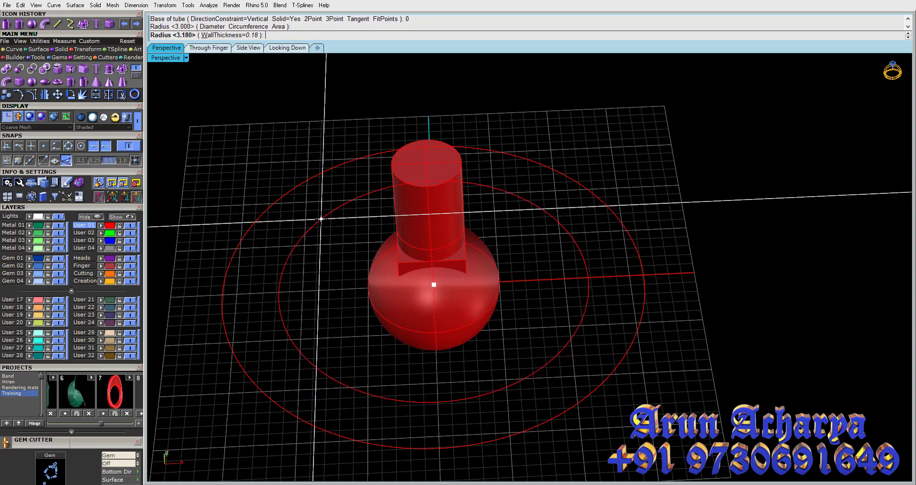
{"action": "left_click", "coordinate": [313, 214]}
{"action": "left_click", "coordinate": [318, 166]}
{"action": "mouse_move", "coordinate": [360, 265]}
{"action": "right_mouse_down"}
{"action": "mouse_move", "coordinate": [350, 255]}
{"action": "mouse_move", "coordinate": [402, 325]}
{"action": "right_mouse_up"}
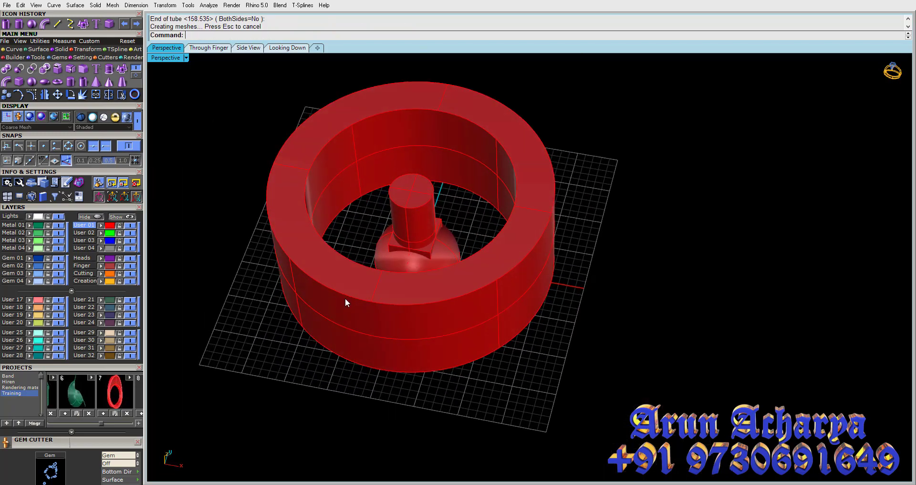
{"action": "key", "text": "ctrl+z"}
{"action": "key", "text": "ctrl+z"}
{"action": "key", "text": "ctrl+z"}
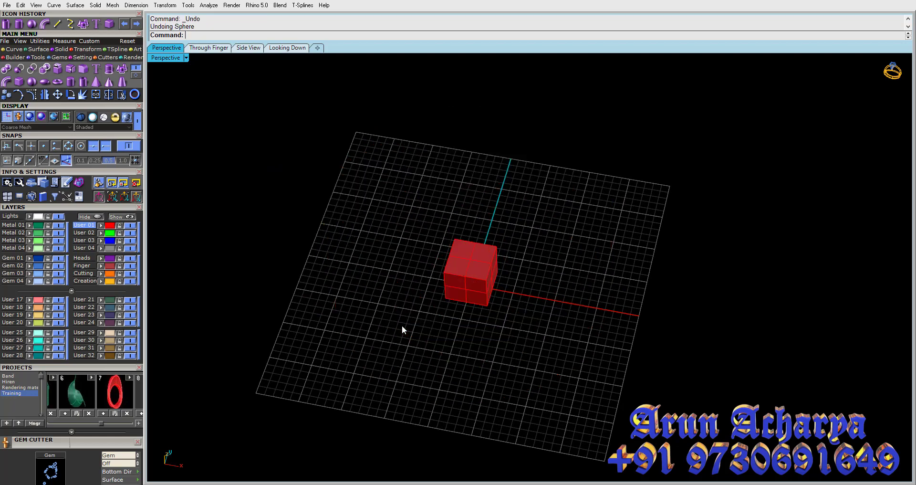
Step: Create an eight-sided pyramid centred at the origin with base radius 8
{"action": "left_click", "coordinate": [94, 81]}
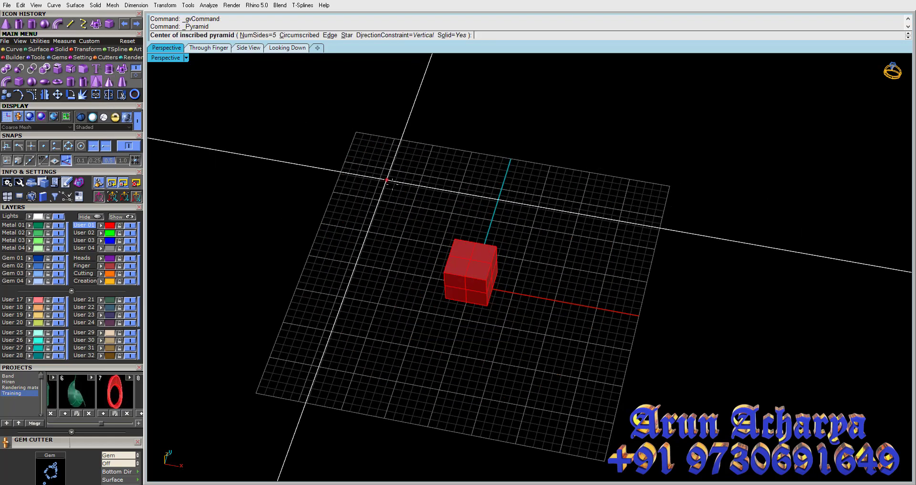
{"action": "type", "text": "0"}
{"action": "key", "text": "Return"}
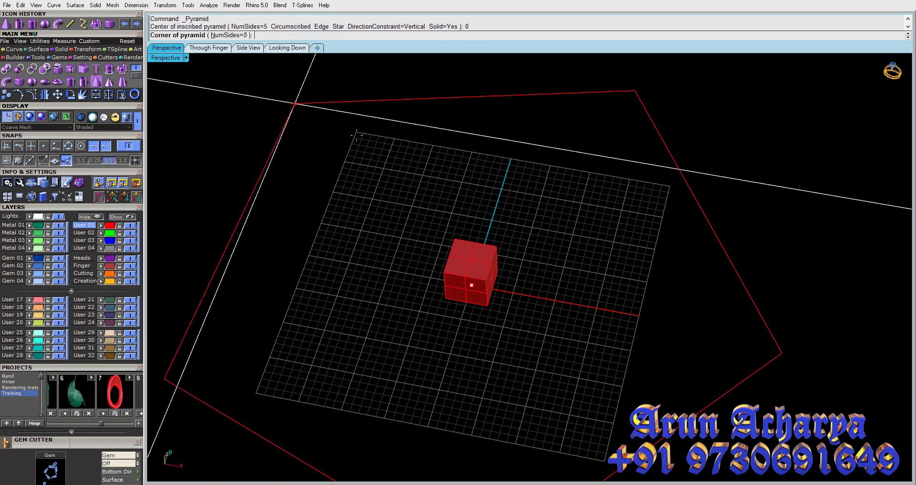
{"action": "type", "text": "8"}
{"action": "key", "text": "Return"}
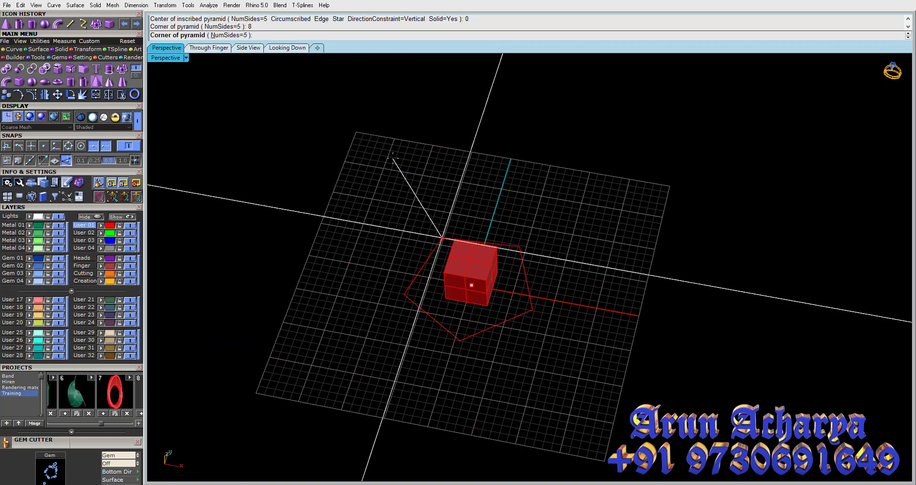
{"action": "left_click", "coordinate": [226, 35]}
{"action": "type", "text": "8"}
{"action": "key", "text": "Return"}
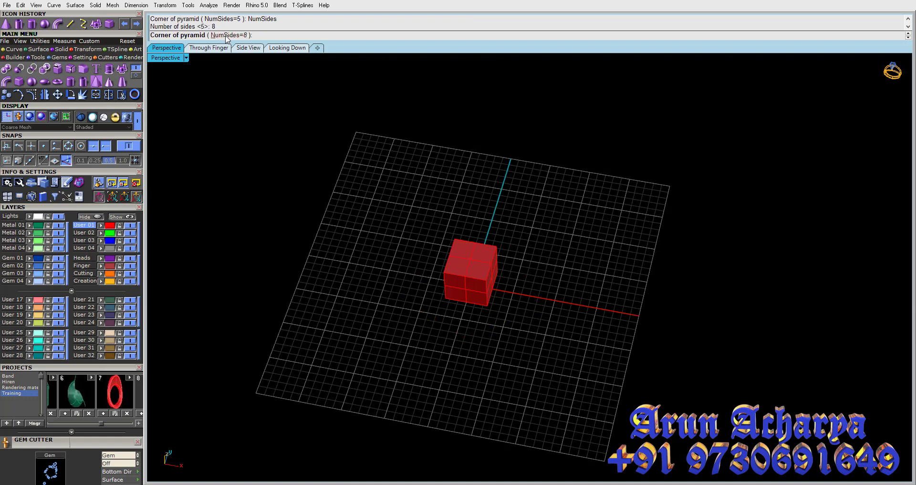
{"action": "left_click", "coordinate": [533, 233]}
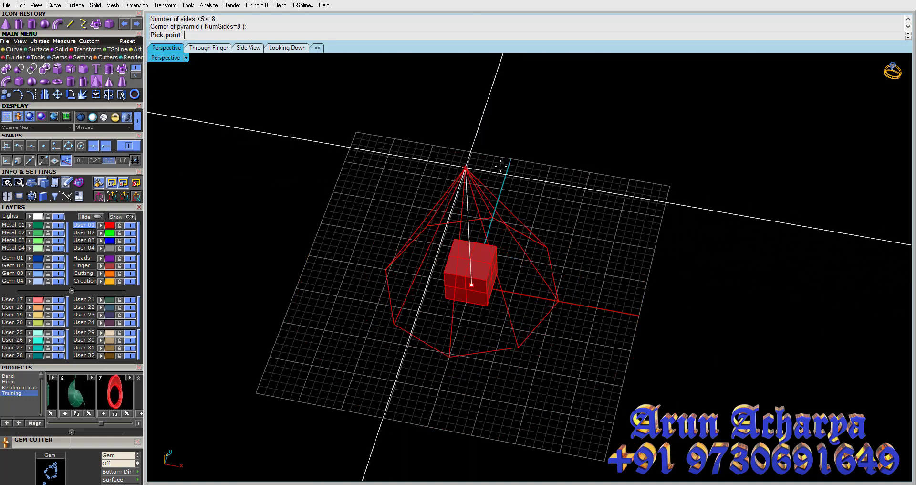
{"action": "left_click", "coordinate": [498, 197]}
{"action": "mouse_move", "coordinate": [479, 223]}
{"action": "right_mouse_down"}
{"action": "mouse_move", "coordinate": [474, 157]}
{"action": "mouse_move", "coordinate": [475, 228]}
{"action": "right_mouse_up"}
Step: Subtract the cube from the pyramid with BooleanDifference
{"action": "left_click", "coordinate": [475, 230]}
{"action": "left_click", "coordinate": [459, 286]}
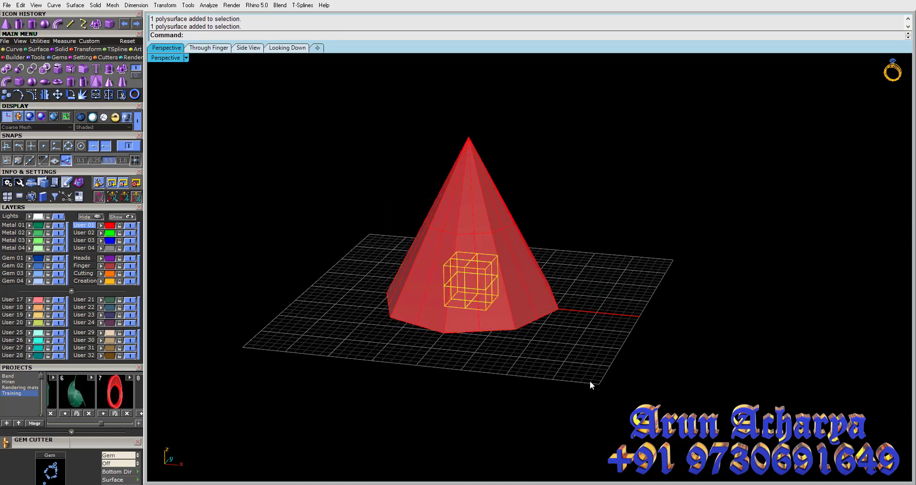
{"action": "right_click_drag", "start_coordinate": [575, 376], "coordinate": [552, 255]}
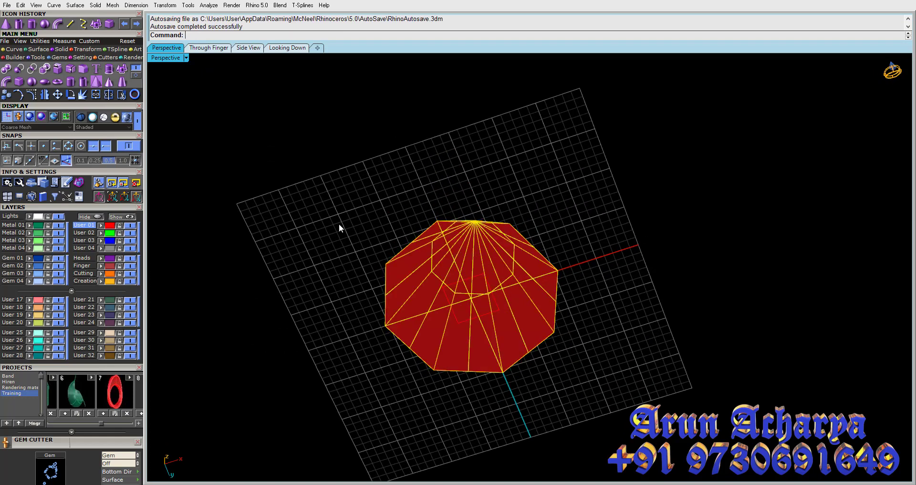
{"action": "left_click", "coordinate": [18, 72]}
{"action": "left_click", "coordinate": [460, 293]}
{"action": "key", "text": "Return"}
{"action": "mouse_move", "coordinate": [461, 293]}
{"action": "right_mouse_down"}
{"action": "mouse_move", "coordinate": [486, 220]}
{"action": "mouse_move", "coordinate": [497, 337]}
{"action": "mouse_move", "coordinate": [509, 321]}
{"action": "mouse_move", "coordinate": [574, 408]}
{"action": "mouse_move", "coordinate": [514, 399]}
{"action": "right_mouse_up"}
Step: Undo the cut and the pyramid, then delete the cube and curves
{"action": "key", "text": "ctrl+z"}
{"action": "key", "text": "ctrl+z"}
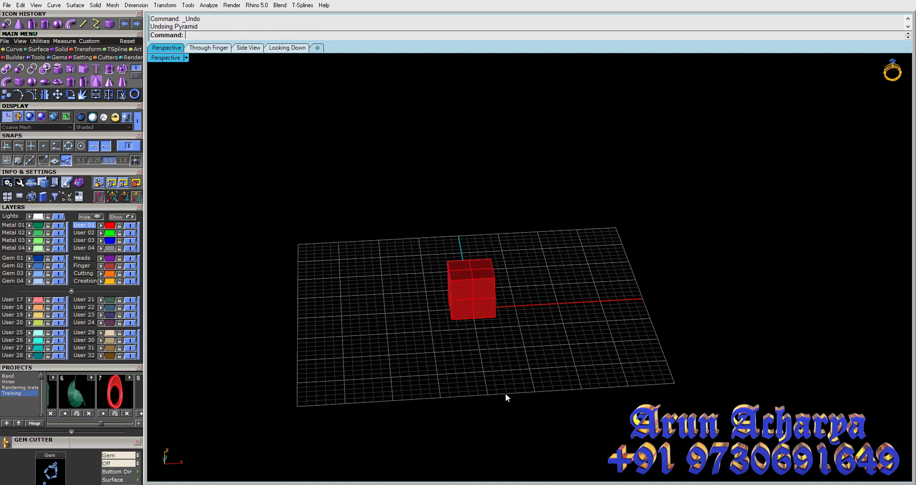
{"action": "key", "text": "ctrl+z"}
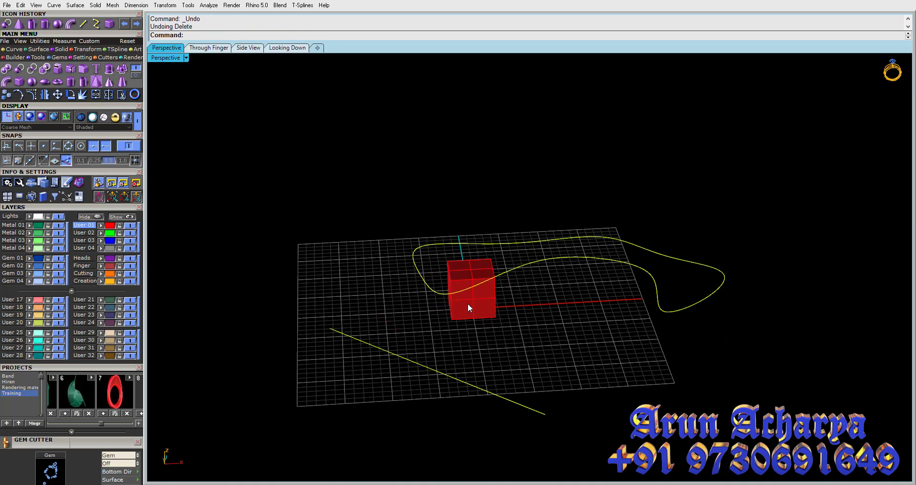
{"action": "left_click", "coordinate": [467, 303], "text": "shift"}
{"action": "key", "text": "Delete"}
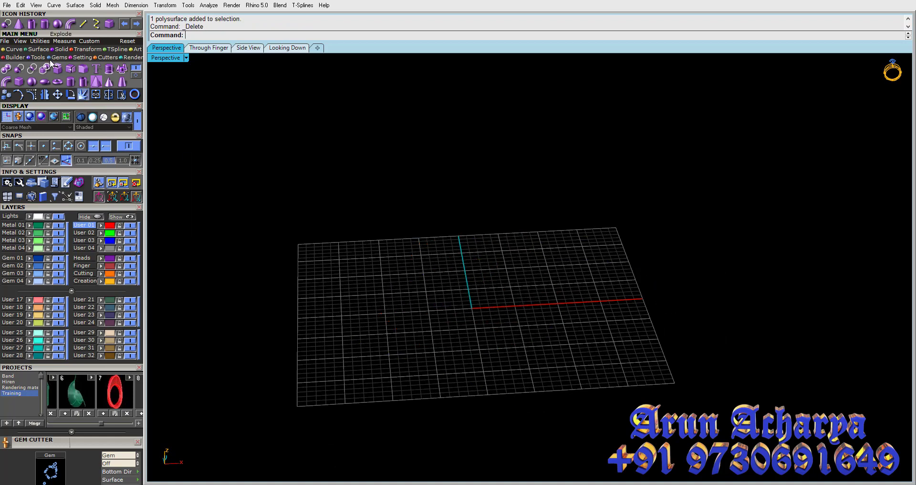
{"action": "left_click", "coordinate": [121, 82]}
{"action": "left_click", "coordinate": [135, 75]}
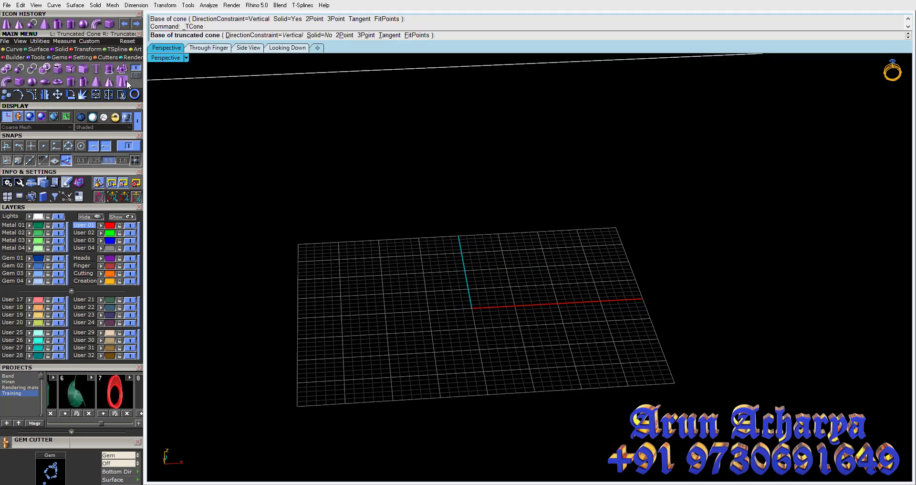
{"action": "left_click", "coordinate": [136, 75]}
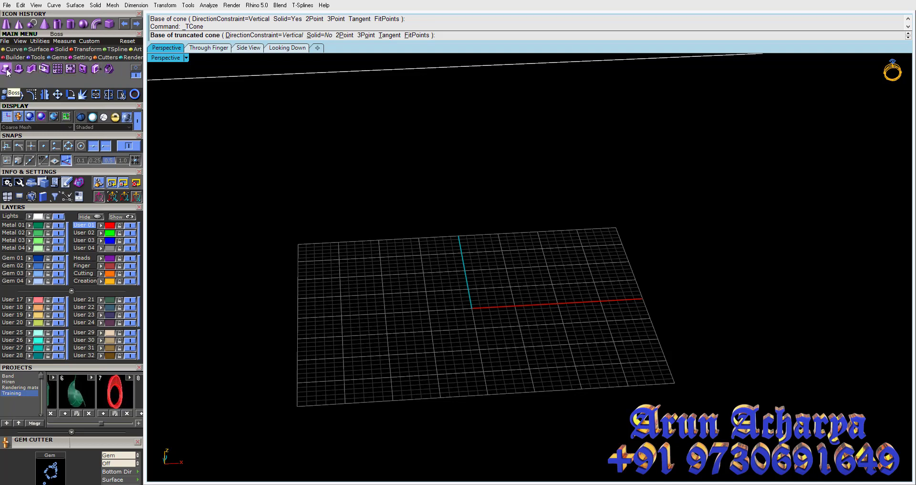
{"action": "key", "text": "Escape"}
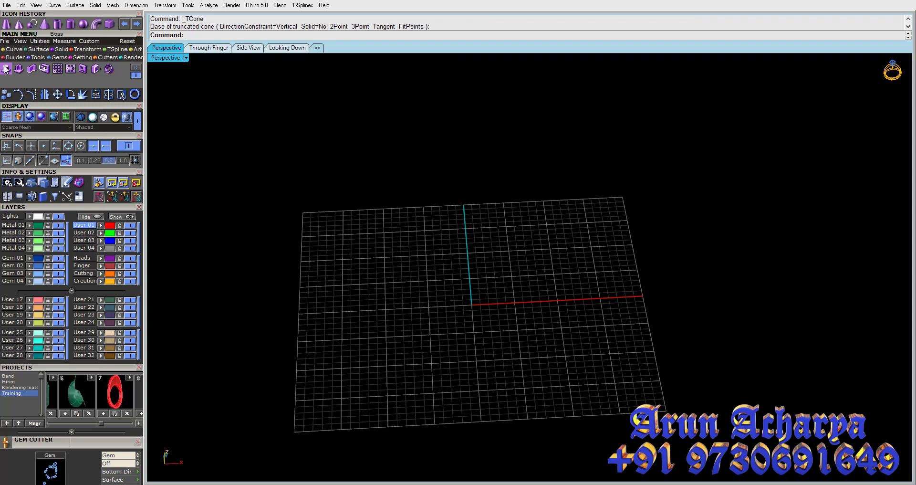
{"action": "left_click", "coordinate": [6, 69]}
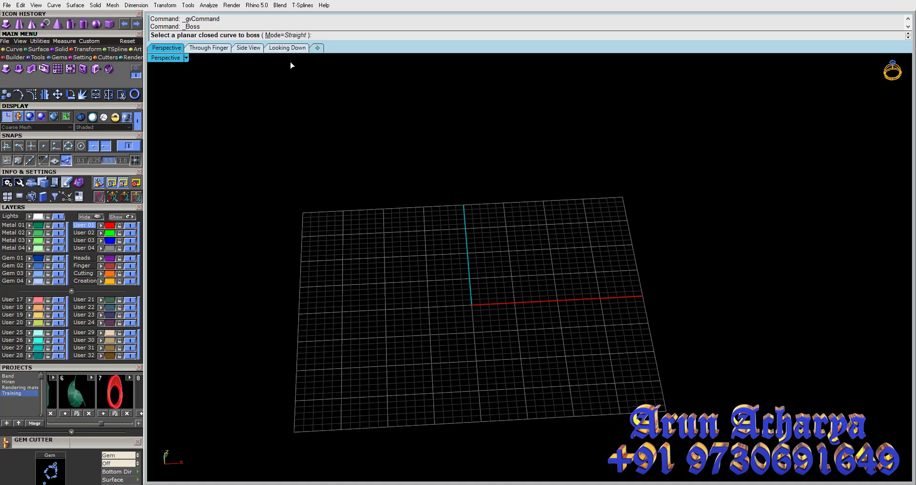
{"action": "key", "text": "Escape"}
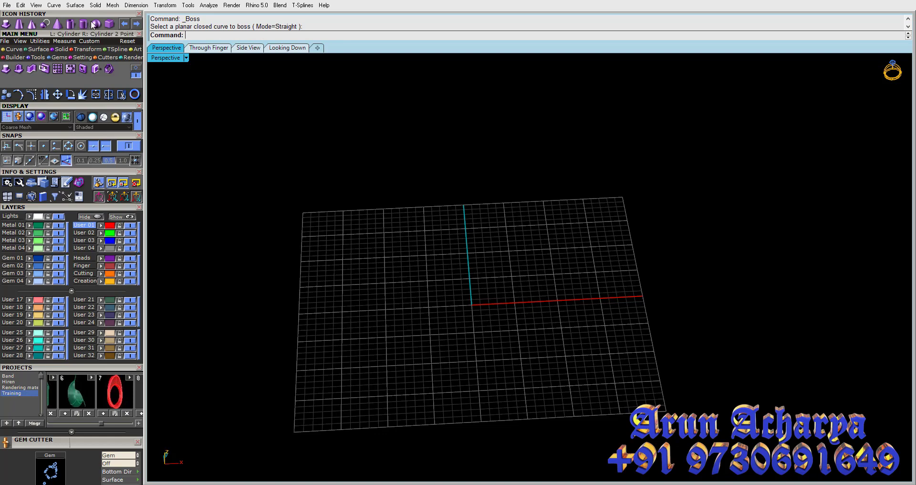
Step: Draw a thin, flat rectangular box slab on the grid
{"action": "left_click", "coordinate": [109, 24]}
{"action": "left_click", "coordinate": [406, 258]}
{"action": "left_click", "coordinate": [585, 343]}
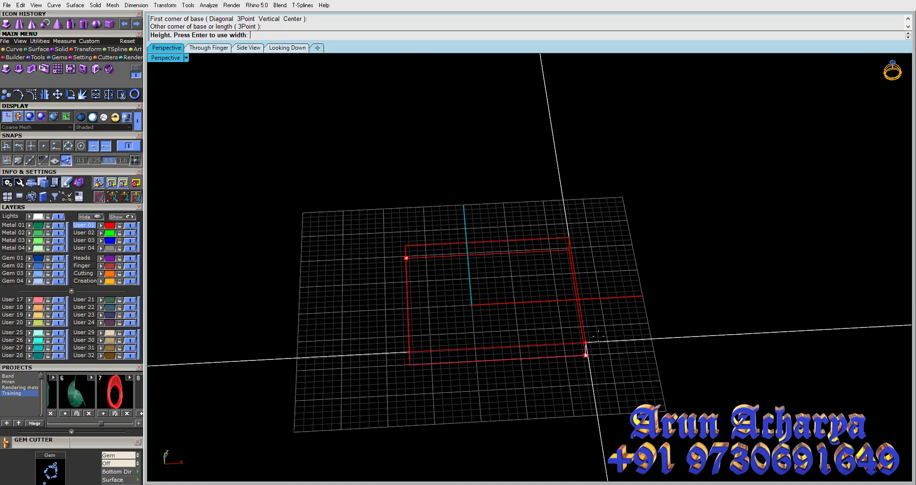
{"action": "left_click", "coordinate": [598, 336]}
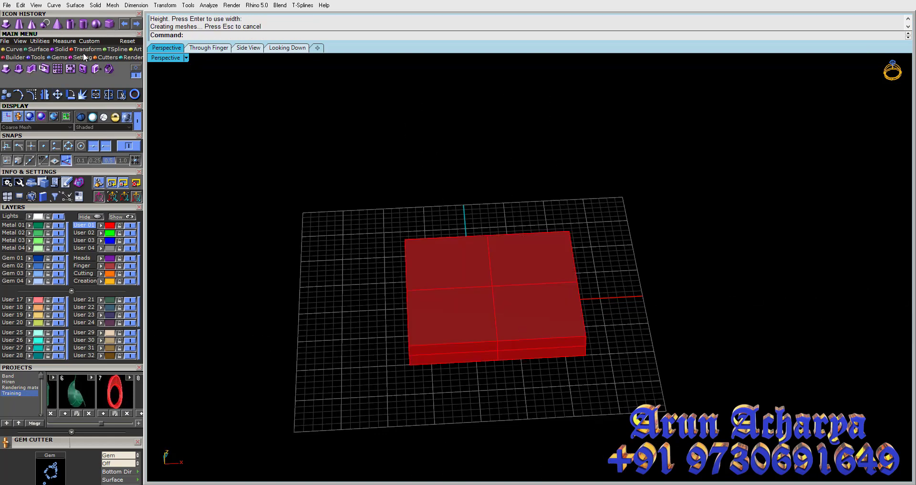
Step: Draw a small rectangle with its first corner at 0,0,0
{"action": "left_click", "coordinate": [65, 49]}
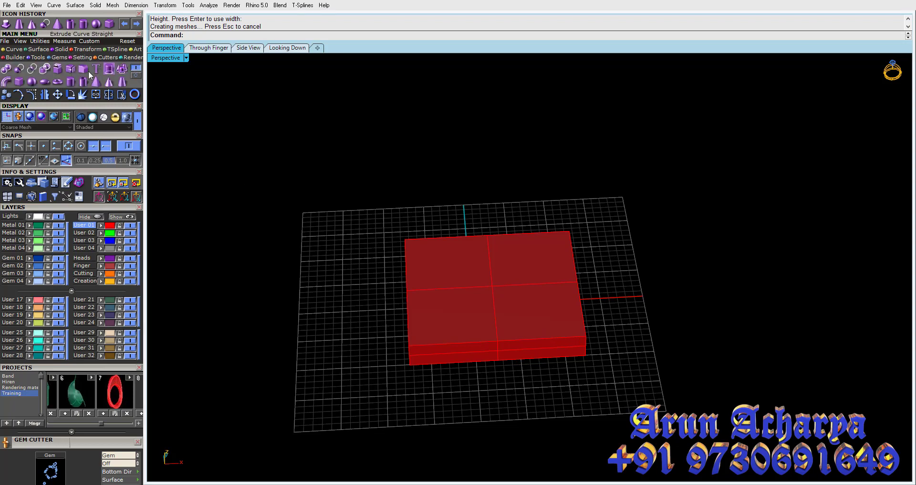
{"action": "left_click", "coordinate": [20, 51]}
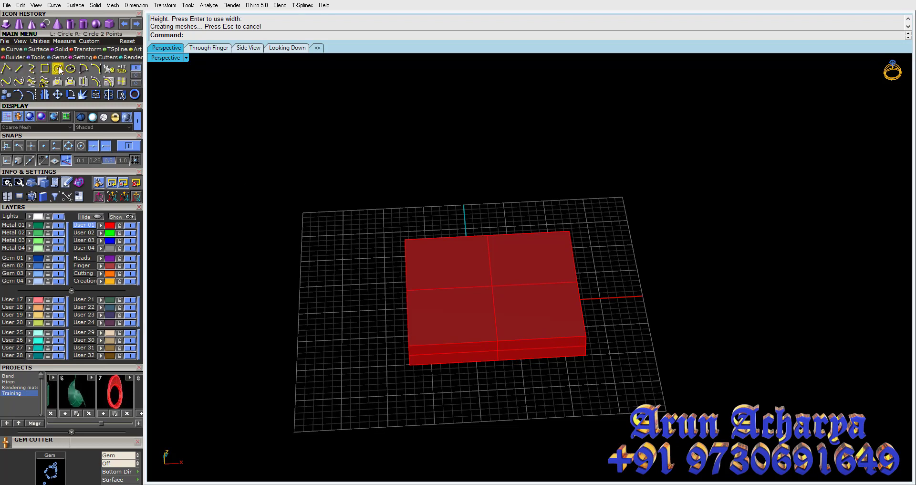
{"action": "left_click", "coordinate": [44, 68]}
{"action": "type", "text": "0,0,0"}
{"action": "key", "text": "Return"}
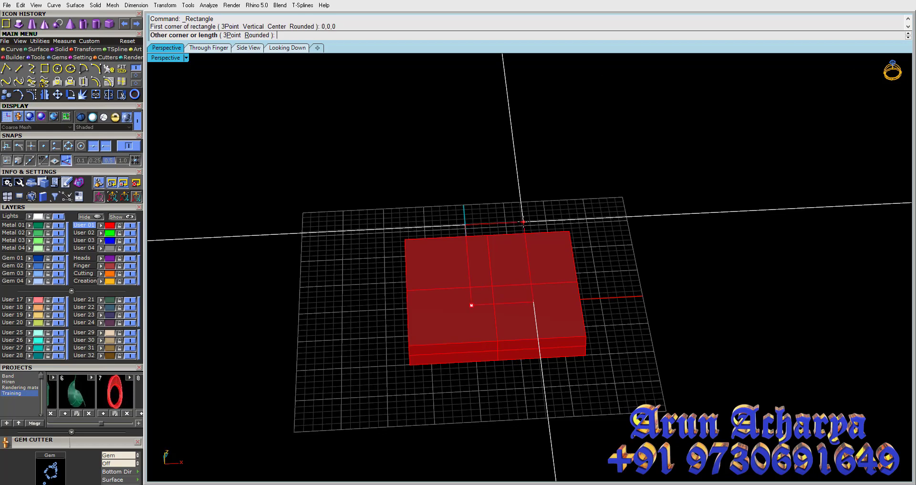
{"action": "left_click", "coordinate": [523, 267]}
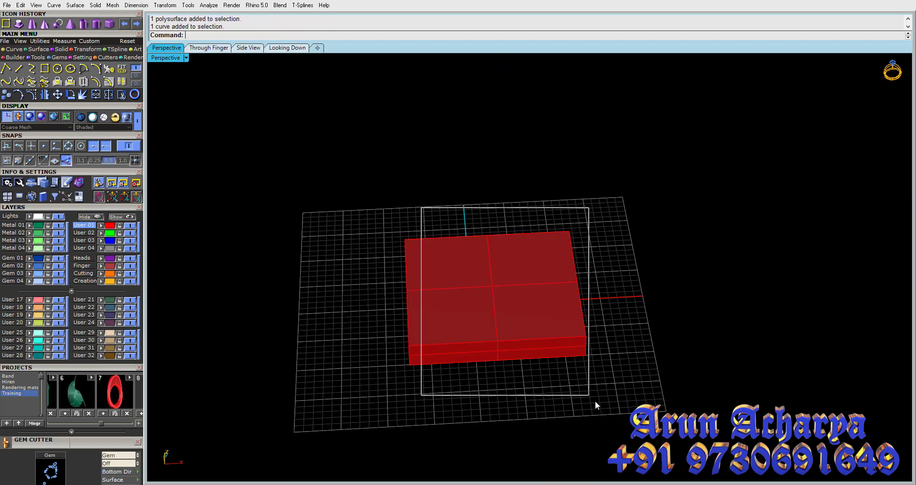
Step: Move the rectangle upward so it sits above the slab
{"action": "left_click_drag", "start_coordinate": [419, 201], "coordinate": [595, 400]}
{"action": "left_click", "coordinate": [58, 95]}
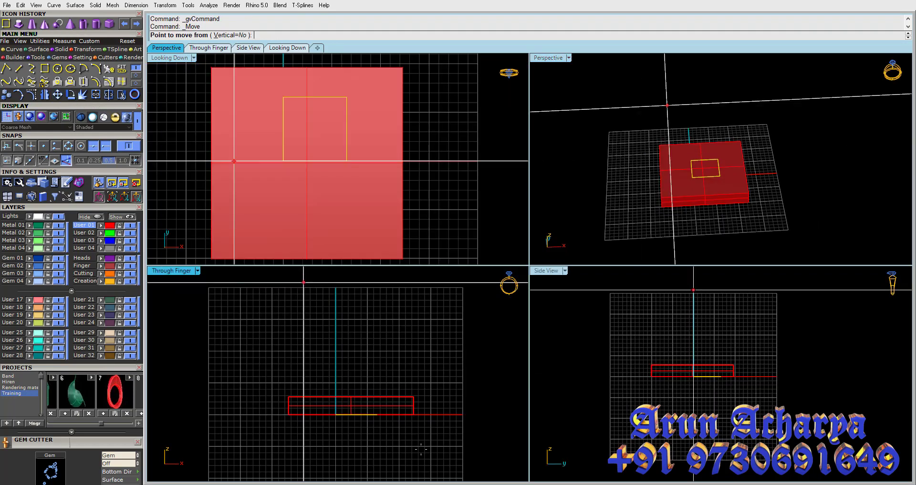
{"action": "left_click", "coordinate": [422, 451]}
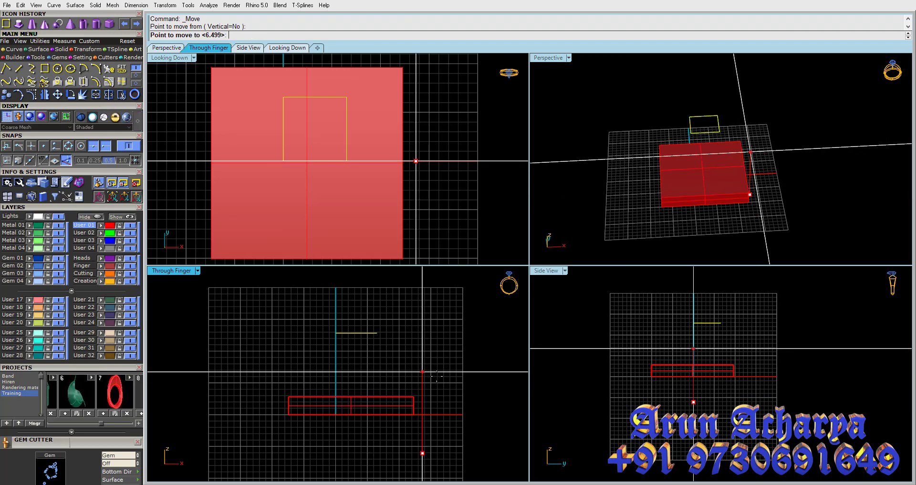
{"action": "left_click", "coordinate": [436, 378]}
{"action": "double_click", "coordinate": [546, 58]}
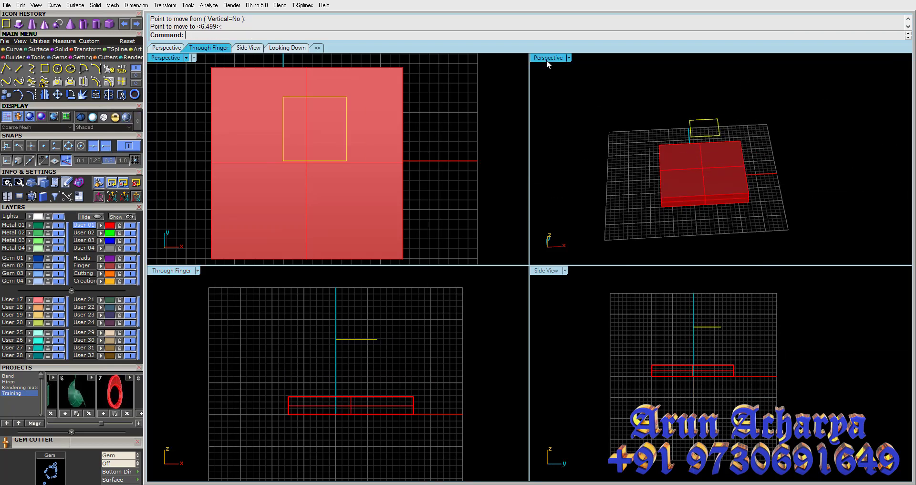
{"action": "right_click_drag", "start_coordinate": [535, 167], "coordinate": [520, 162]}
{"action": "left_click", "coordinate": [450, 165]}
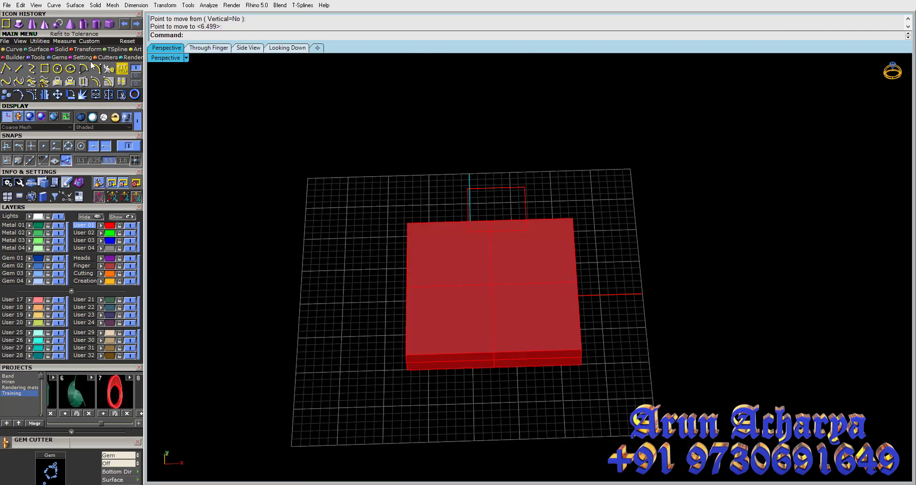
{"action": "left_click", "coordinate": [61, 49]}
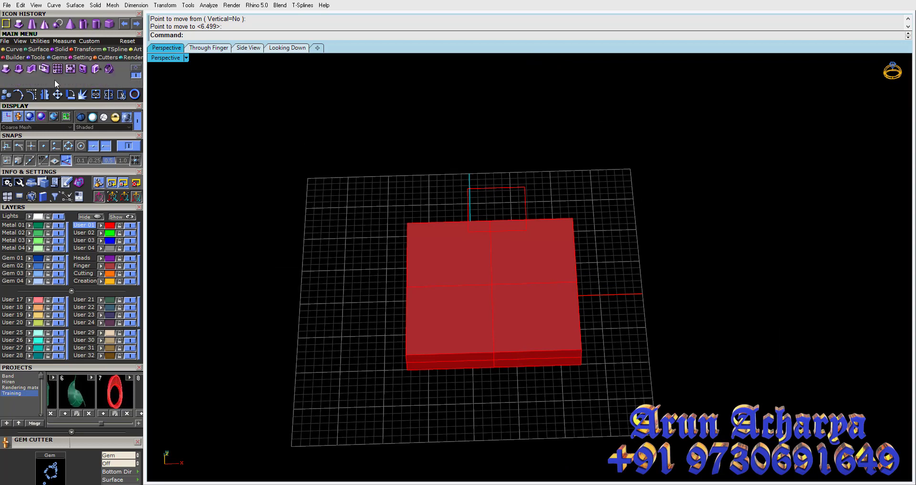
Step: Raise a square column boss from the small rectangle onto the slab
{"action": "left_click", "coordinate": [6, 71]}
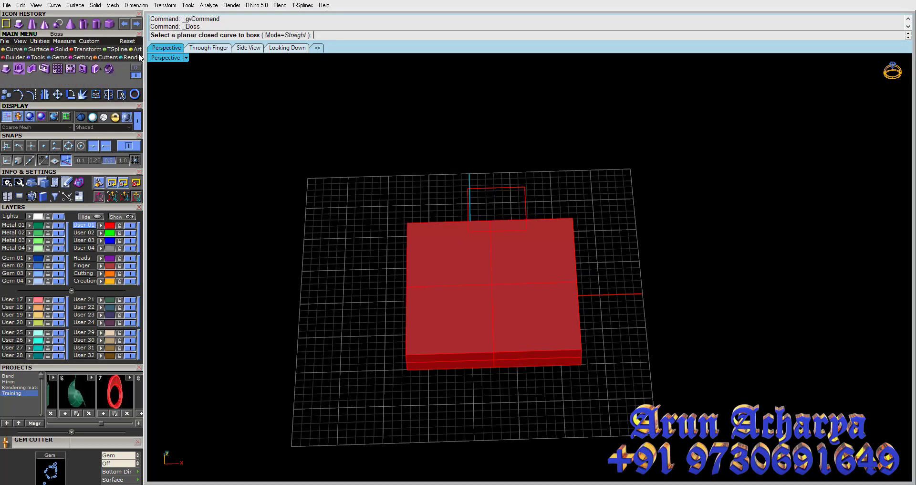
{"action": "left_click", "coordinate": [521, 190]}
{"action": "key", "text": "Return"}
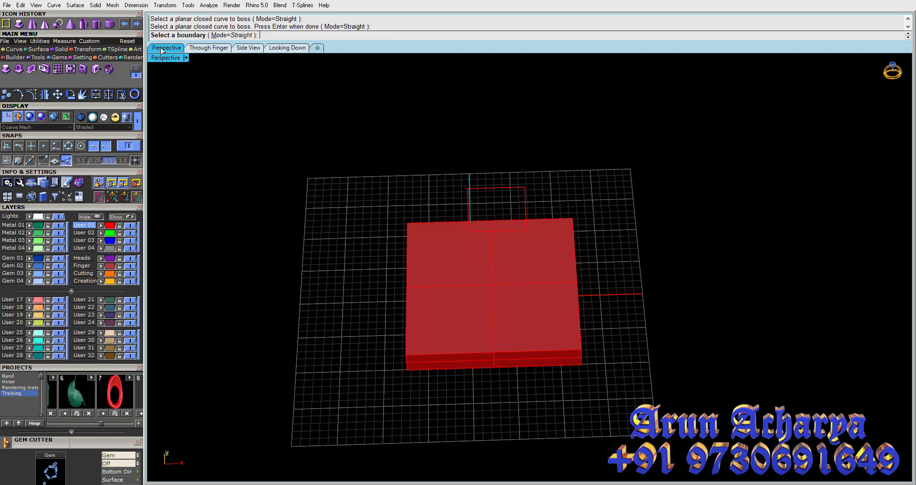
{"action": "left_click", "coordinate": [463, 285]}
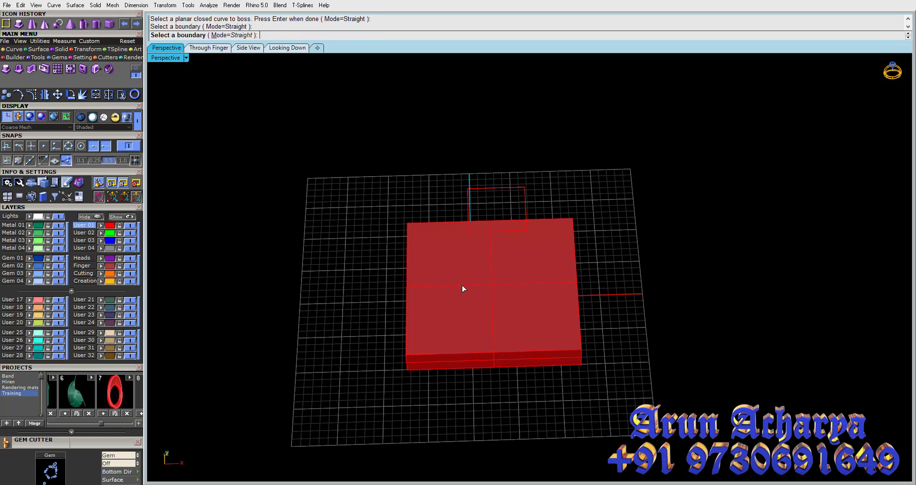
{"action": "mouse_move", "coordinate": [459, 288]}
{"action": "right_mouse_down"}
{"action": "mouse_move", "coordinate": [450, 272]}
{"action": "mouse_move", "coordinate": [483, 229]}
{"action": "mouse_move", "coordinate": [521, 235]}
{"action": "mouse_move", "coordinate": [528, 262]}
{"action": "right_mouse_up"}
Step: Inspect the combined model from several angles and select the T-shaped block
{"action": "left_click", "coordinate": [508, 226]}
{"action": "mouse_move", "coordinate": [499, 312]}
{"action": "right_mouse_down"}
{"action": "mouse_move", "coordinate": [502, 343]}
{"action": "mouse_move", "coordinate": [506, 276]}
{"action": "mouse_move", "coordinate": [489, 310]}
{"action": "mouse_move", "coordinate": [436, 318]}
{"action": "right_mouse_up"}
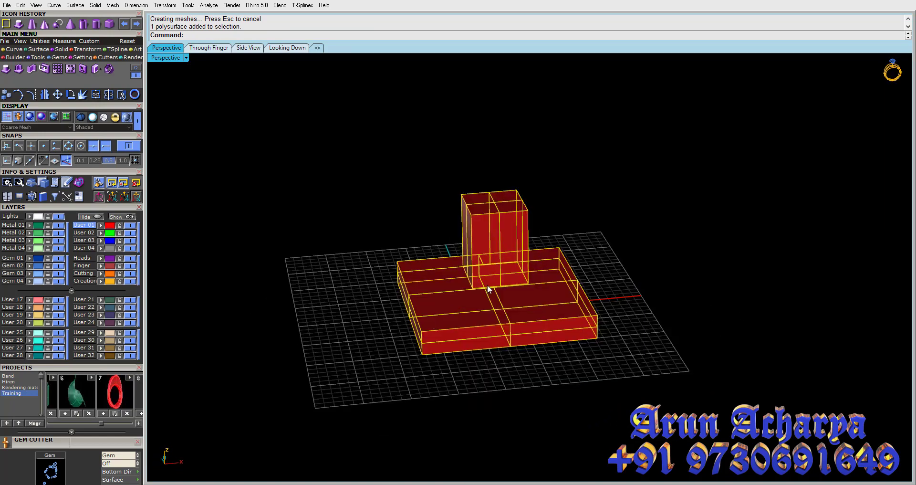
{"action": "mouse_move", "coordinate": [487, 284]}
{"action": "right_mouse_down"}
{"action": "mouse_move", "coordinate": [448, 250]}
{"action": "mouse_move", "coordinate": [448, 258]}
{"action": "mouse_move", "coordinate": [543, 284]}
{"action": "right_mouse_up"}
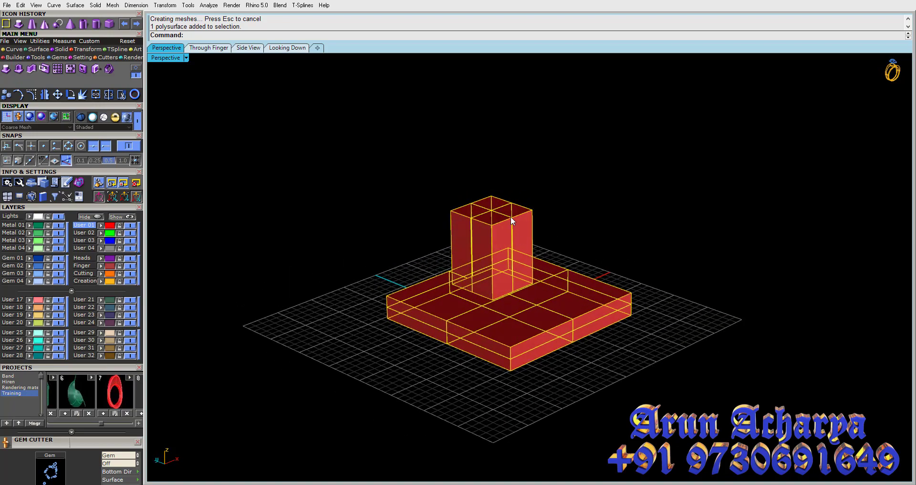
{"action": "right_click_drag", "start_coordinate": [510, 216], "coordinate": [492, 220]}
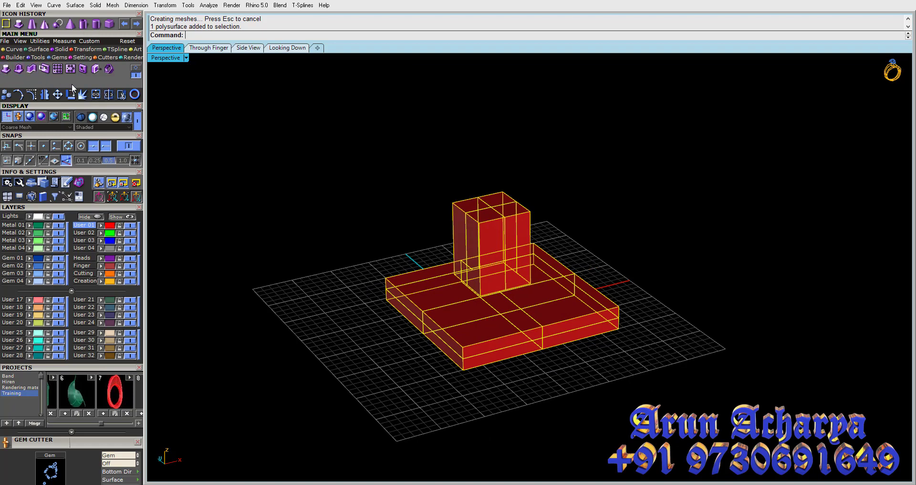
{"action": "left_click", "coordinate": [192, 107]}
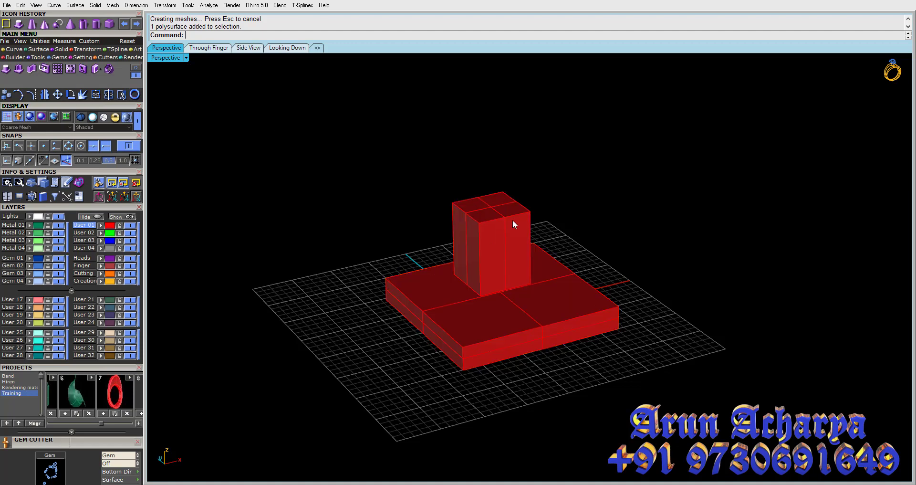
{"action": "left_click", "coordinate": [512, 220]}
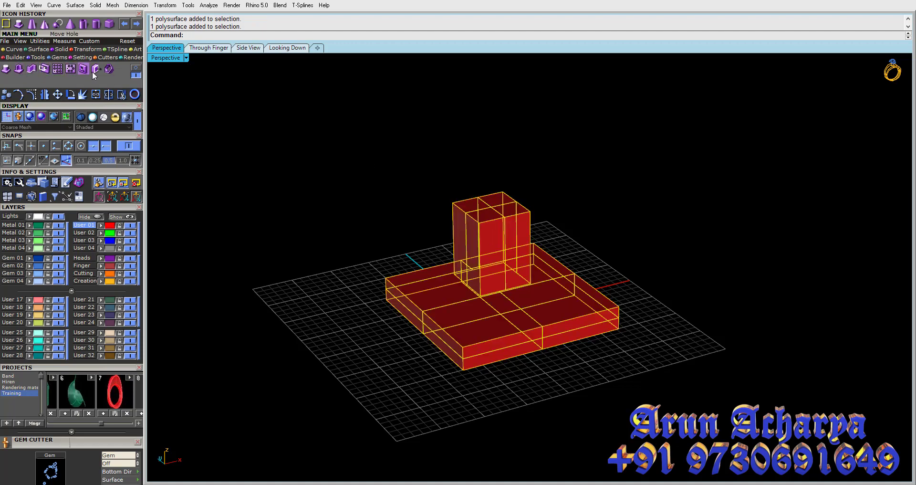
Step: Start Shell on the block and pick the tower's top faces for removal
{"action": "left_click", "coordinate": [109, 68]}
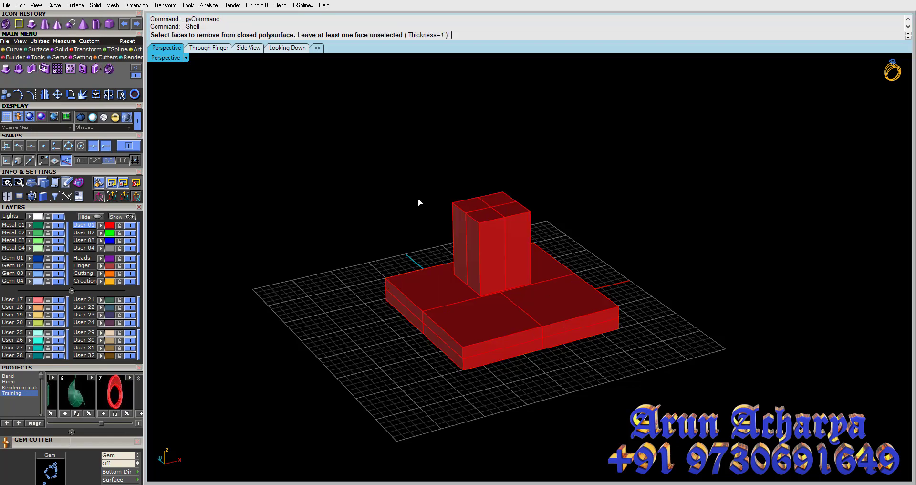
{"action": "scroll", "coordinate": [420, 203], "scroll_direction": "up", "scroll_amount": 2}
{"action": "scroll", "coordinate": [484, 234], "scroll_direction": "up", "scroll_amount": 2}
{"action": "mouse_move", "coordinate": [483, 233]}
{"action": "right_mouse_down"}
{"action": "mouse_move", "coordinate": [428, 216]}
{"action": "mouse_move", "coordinate": [532, 223]}
{"action": "mouse_move", "coordinate": [540, 197]}
{"action": "right_mouse_up"}
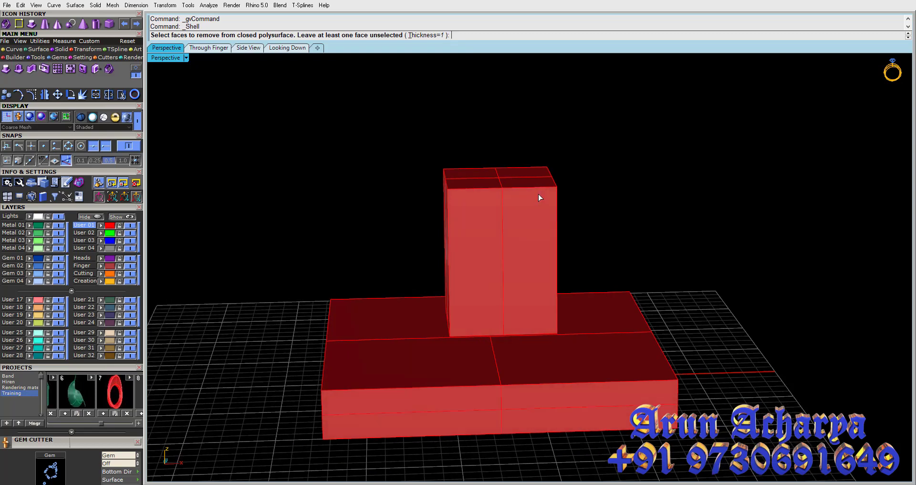
{"action": "mouse_move", "coordinate": [503, 188]}
{"action": "right_mouse_down"}
{"action": "mouse_move", "coordinate": [489, 230]}
{"action": "mouse_move", "coordinate": [501, 176]}
{"action": "right_mouse_up"}
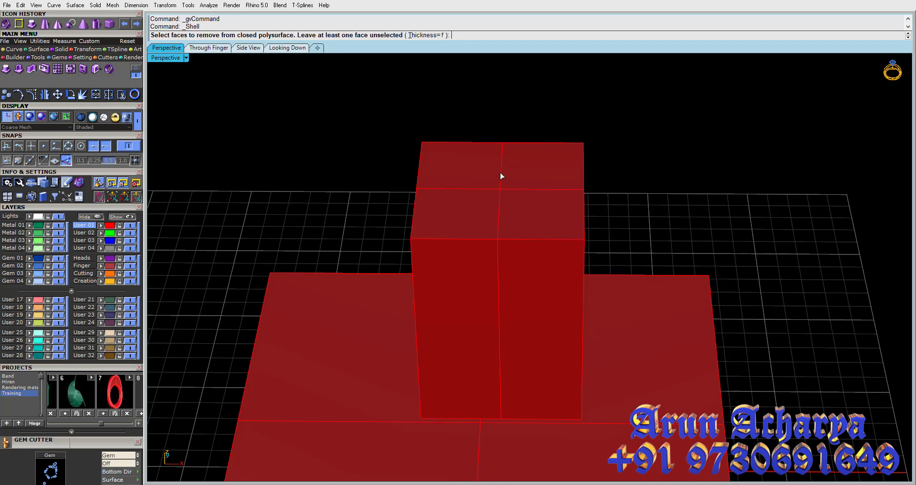
{"action": "left_click", "coordinate": [470, 212]}
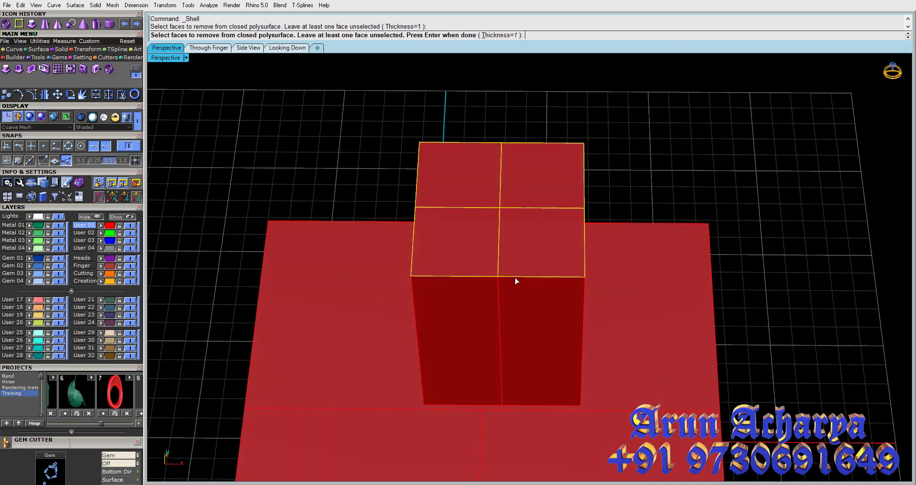
{"action": "mouse_move", "coordinate": [517, 282]}
{"action": "right_mouse_down"}
{"action": "mouse_move", "coordinate": [498, 258]}
{"action": "mouse_move", "coordinate": [503, 236]}
{"action": "mouse_move", "coordinate": [491, 258]}
{"action": "right_mouse_up"}
Step: Check the block in all four views, then complete the thickness-1 shell
{"action": "double_click", "coordinate": [182, 60]}
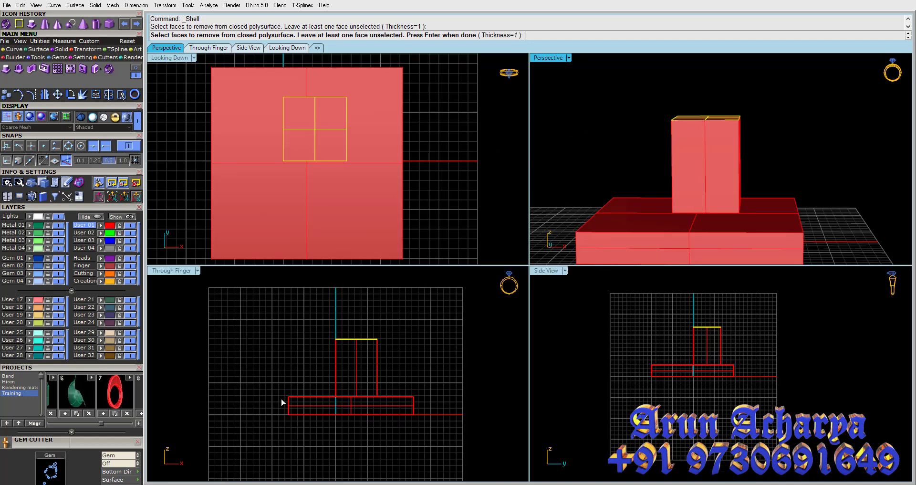
{"action": "scroll", "coordinate": [310, 405], "scroll_direction": "up", "scroll_amount": 2}
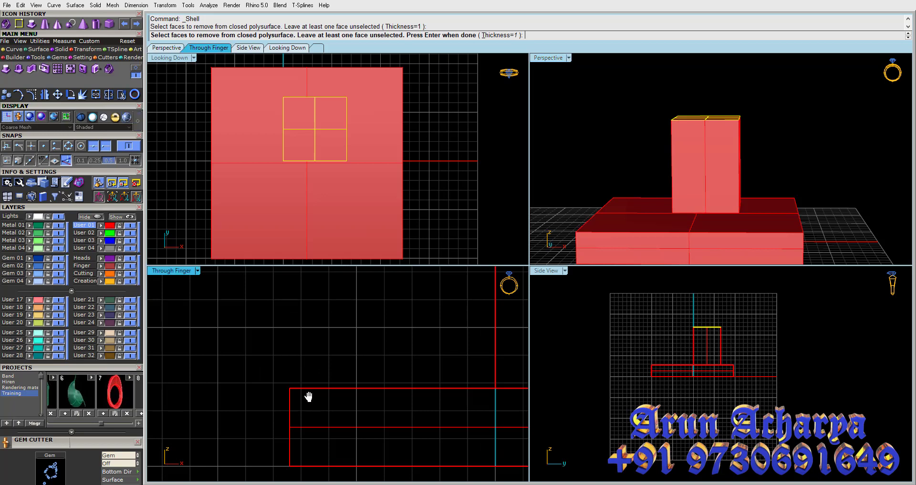
{"action": "right_click_drag", "start_coordinate": [308, 401], "coordinate": [292, 361]}
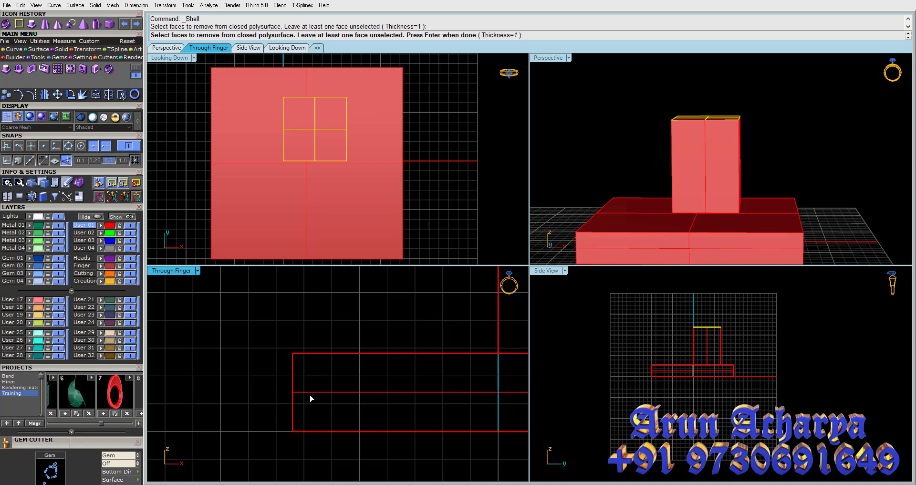
{"action": "double_click", "coordinate": [538, 59]}
{"action": "mouse_move", "coordinate": [538, 60]}
{"action": "right_mouse_down"}
{"action": "mouse_move", "coordinate": [497, 107]}
{"action": "mouse_move", "coordinate": [462, 124]}
{"action": "mouse_move", "coordinate": [471, 236]}
{"action": "right_mouse_up"}
{"action": "key", "text": "Return"}
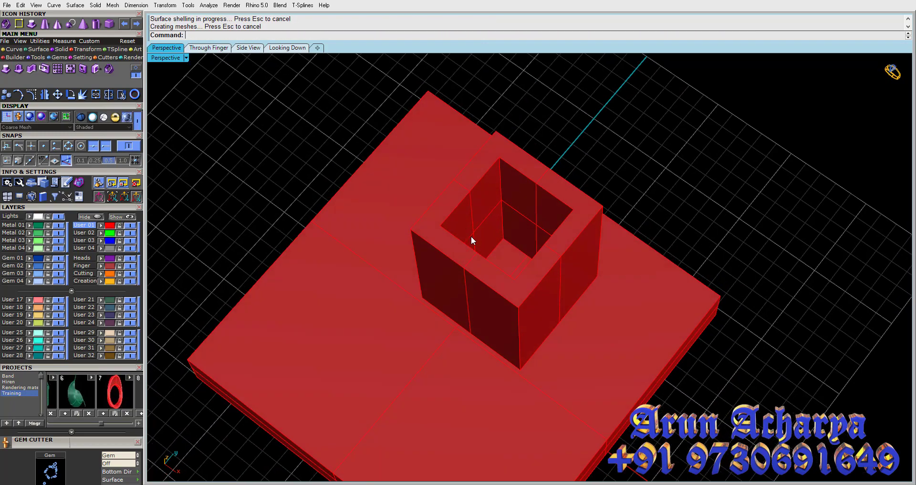
{"action": "left_click", "coordinate": [471, 236]}
{"action": "mouse_move", "coordinate": [485, 271]}
{"action": "right_mouse_down"}
{"action": "mouse_move", "coordinate": [424, 190]}
{"action": "mouse_move", "coordinate": [382, 220]}
{"action": "mouse_move", "coordinate": [364, 328]}
{"action": "mouse_move", "coordinate": [296, 385]}
{"action": "mouse_move", "coordinate": [265, 296]}
{"action": "right_mouse_up"}
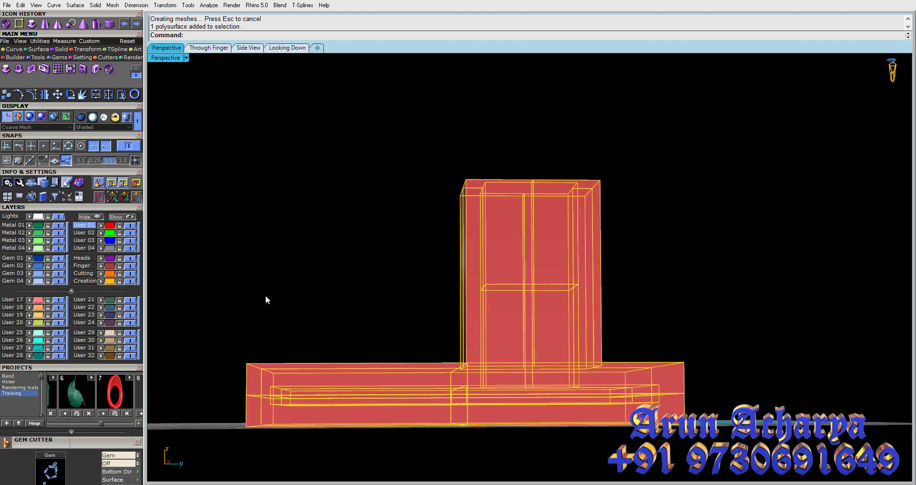
Step: Maximize the side view and add a cutting plane through the shelled part
{"action": "double_click", "coordinate": [165, 57]}
{"action": "left_click", "coordinate": [248, 47]}
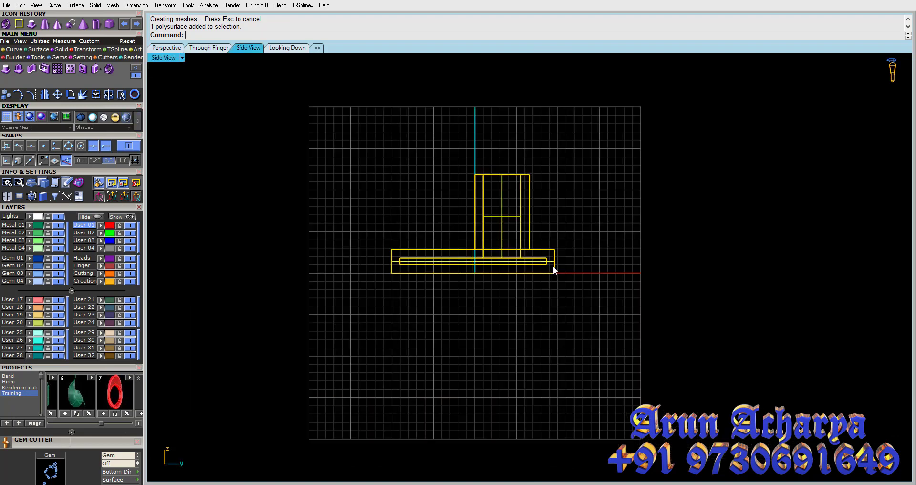
{"action": "key", "text": "Escape"}
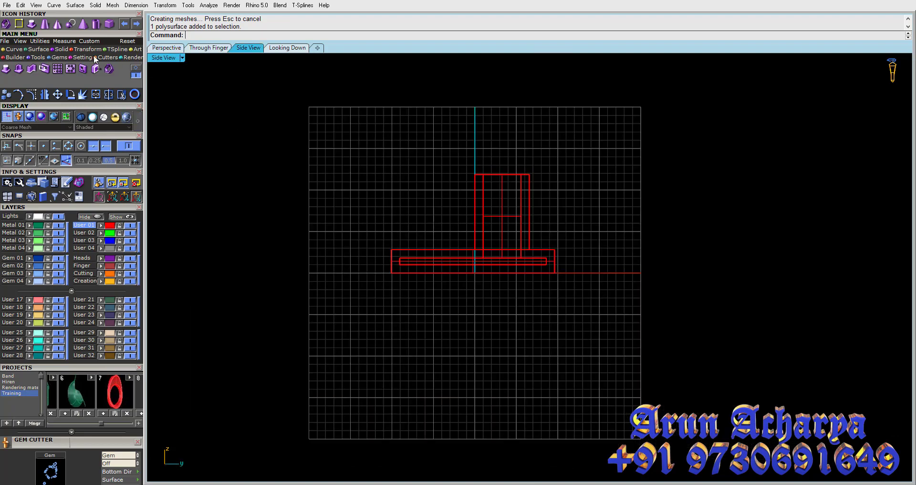
{"action": "left_click", "coordinate": [38, 49]}
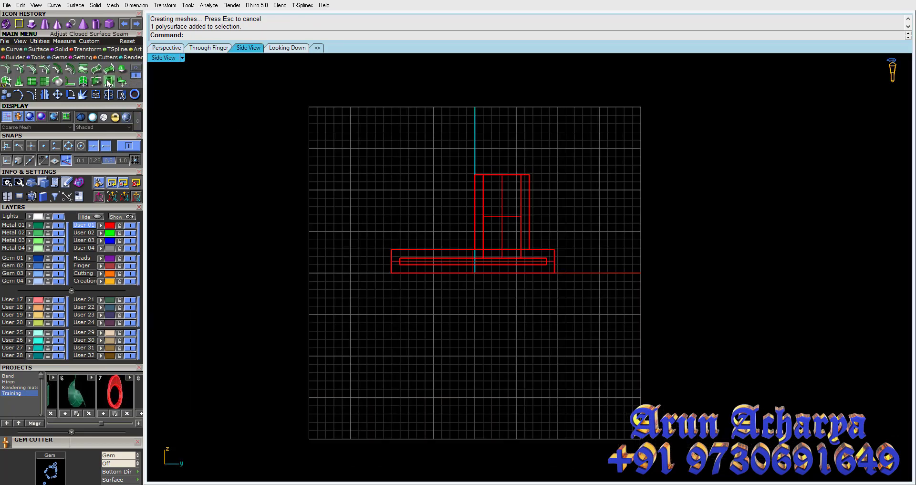
{"action": "left_click", "coordinate": [96, 81]}
{"action": "left_click", "coordinate": [505, 198]}
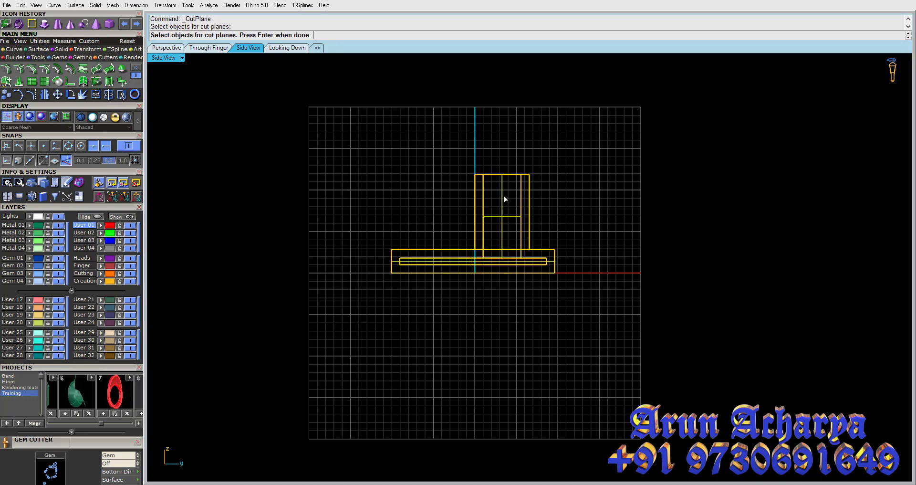
{"action": "key", "text": "Return"}
{"action": "left_click", "coordinate": [506, 152]}
{"action": "left_click", "coordinate": [491, 397]}
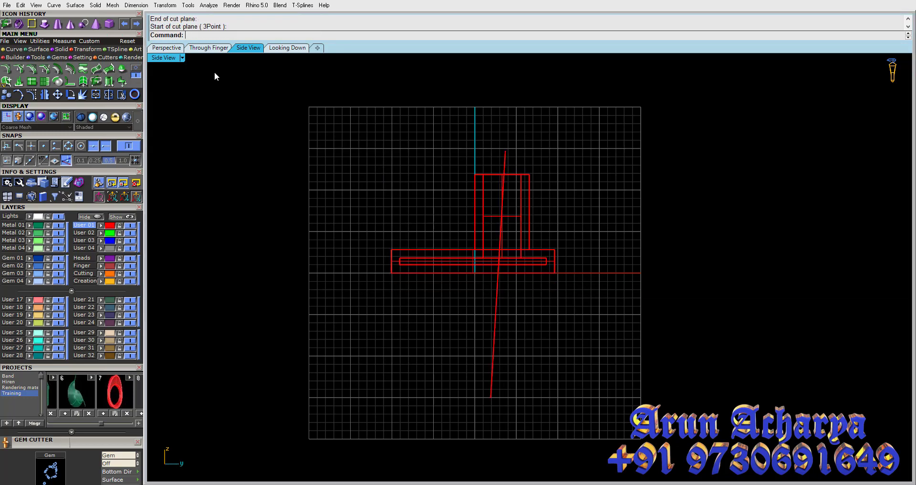
Step: Boolean-subtract the plane from the part, inspect the cut, then undo it
{"action": "left_click", "coordinate": [167, 47]}
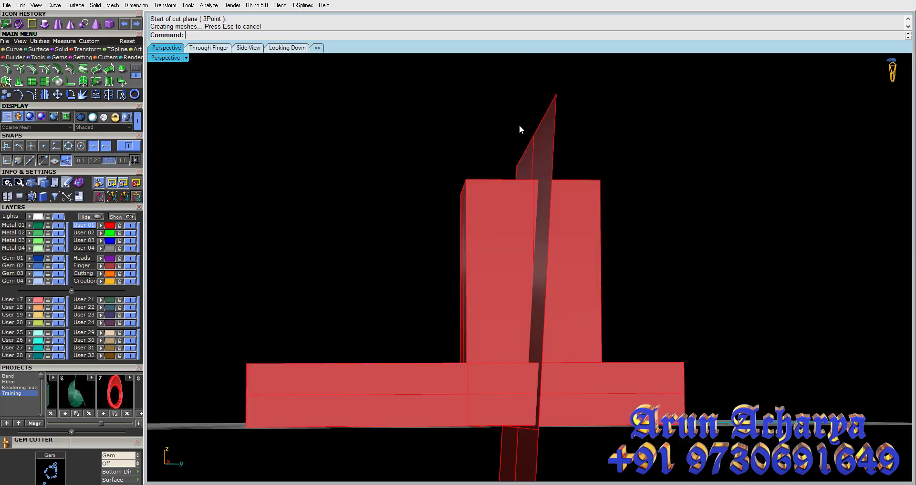
{"action": "left_click", "coordinate": [477, 186]}
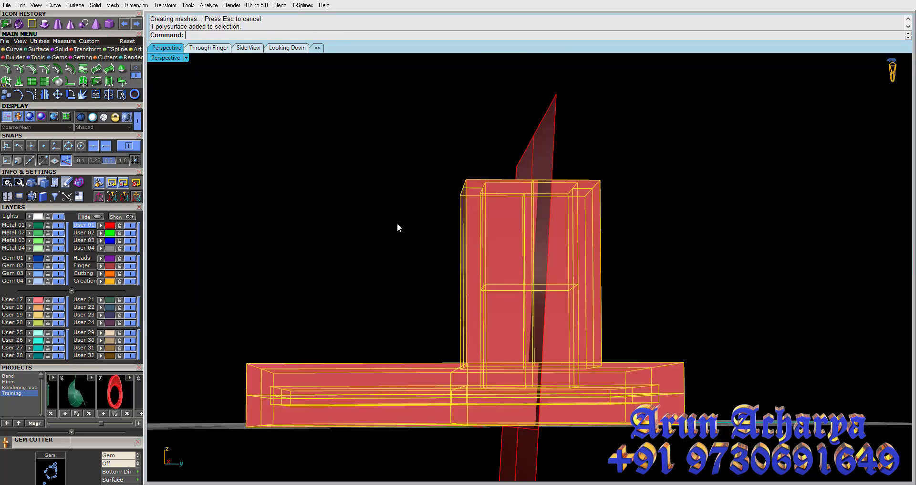
{"action": "left_click", "coordinate": [60, 49]}
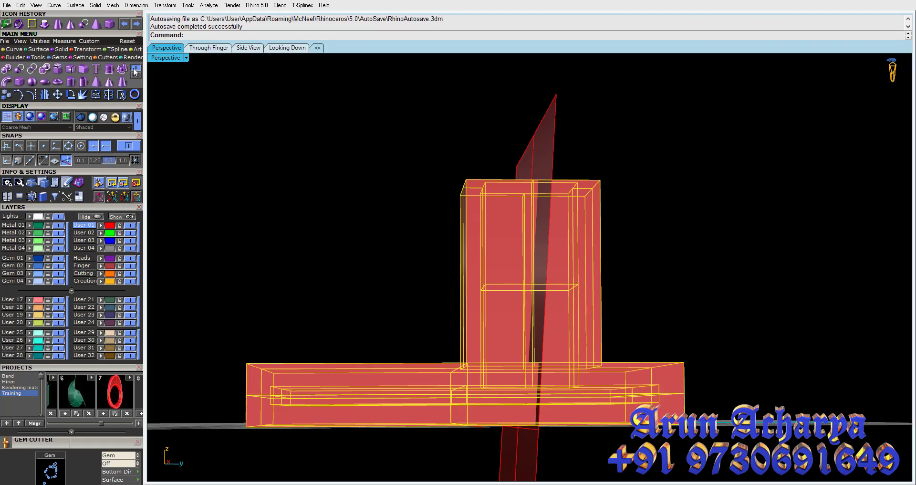
{"action": "left_click", "coordinate": [135, 71]}
{"action": "right_click", "coordinate": [555, 156]}
{"action": "mouse_move", "coordinate": [554, 156]}
{"action": "right_mouse_down"}
{"action": "mouse_move", "coordinate": [512, 180]}
{"action": "mouse_move", "coordinate": [626, 172]}
{"action": "mouse_move", "coordinate": [642, 161]}
{"action": "mouse_move", "coordinate": [573, 170]}
{"action": "mouse_move", "coordinate": [554, 240]}
{"action": "right_mouse_up"}
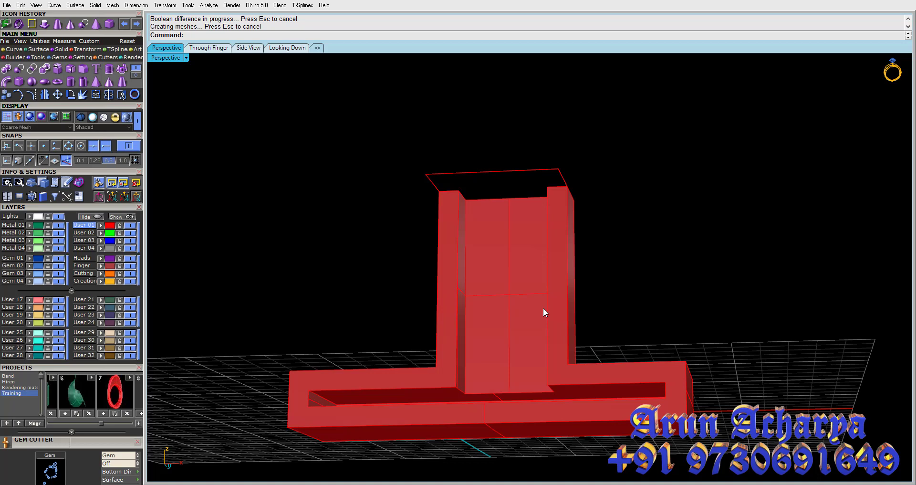
{"action": "right_click_drag", "start_coordinate": [543, 309], "coordinate": [546, 329]}
{"action": "key", "text": "ctrl+z"}
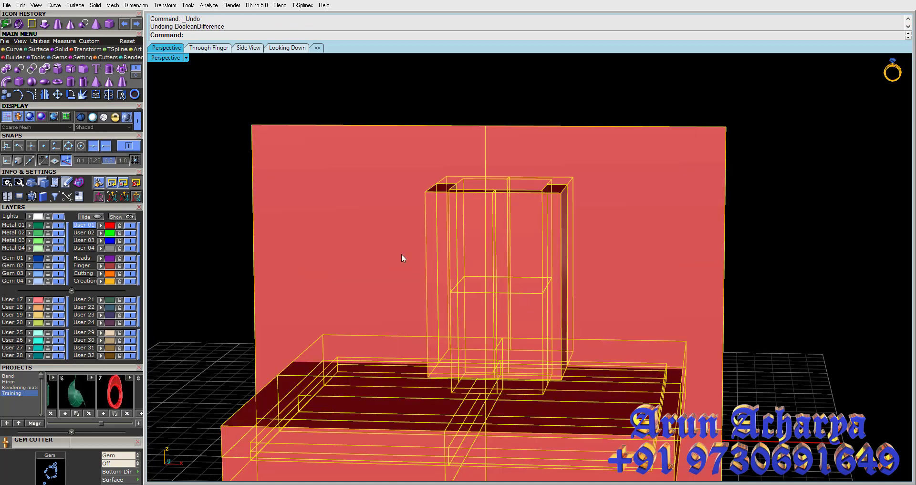
Step: Select the shelled part, cutting plane and curve and delete them
{"action": "scroll", "coordinate": [440, 244], "scroll_direction": "down", "scroll_amount": 3}
{"action": "right_click_drag", "start_coordinate": [440, 244], "coordinate": [581, 149]}
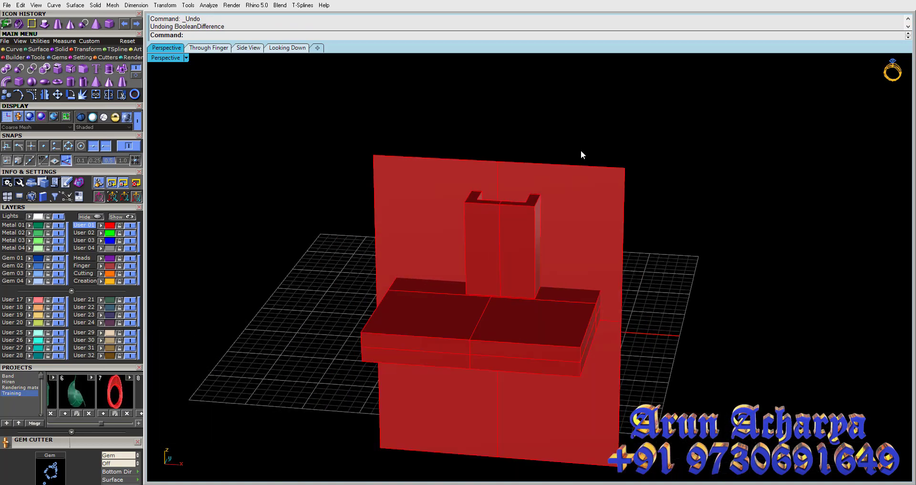
{"action": "left_click_drag", "start_coordinate": [580, 150], "coordinate": [349, 413]}
{"action": "key", "text": "Delete"}
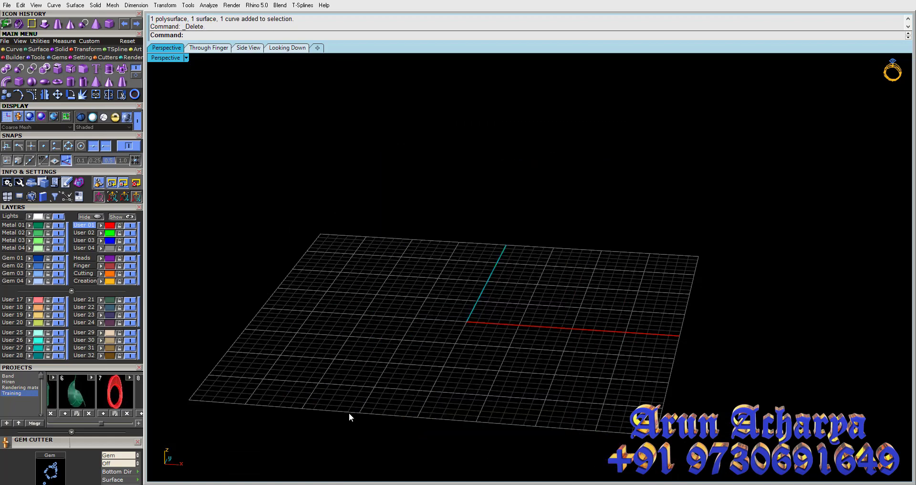
Step: Import the signet ring from Training_7.3dm, orbit around it, and switch to four viewports
{"action": "double_click", "coordinate": [122, 386]}
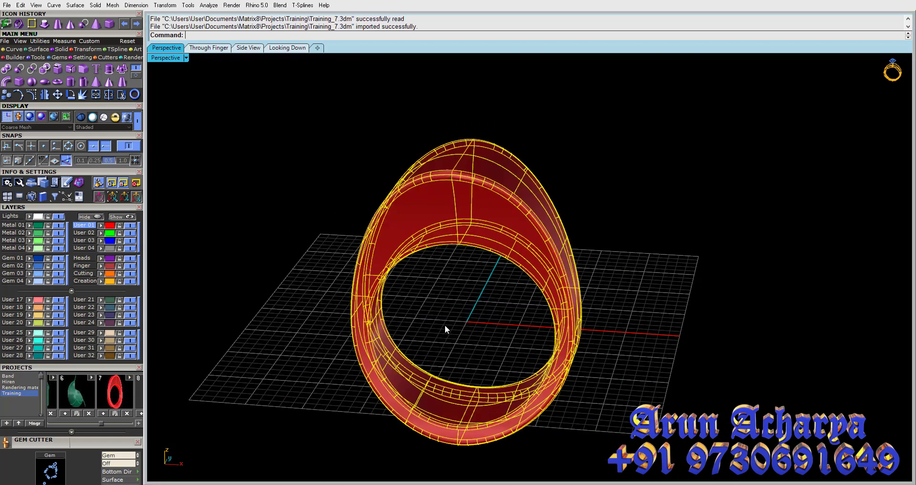
{"action": "mouse_move", "coordinate": [448, 314]}
{"action": "right_mouse_down"}
{"action": "mouse_move", "coordinate": [328, 286]}
{"action": "mouse_move", "coordinate": [445, 293]}
{"action": "mouse_move", "coordinate": [450, 317]}
{"action": "mouse_move", "coordinate": [402, 317]}
{"action": "mouse_move", "coordinate": [405, 292]}
{"action": "mouse_move", "coordinate": [431, 284]}
{"action": "mouse_move", "coordinate": [452, 223]}
{"action": "mouse_move", "coordinate": [459, 260]}
{"action": "mouse_move", "coordinate": [440, 165]}
{"action": "mouse_move", "coordinate": [436, 227]}
{"action": "mouse_move", "coordinate": [452, 231]}
{"action": "mouse_move", "coordinate": [449, 201]}
{"action": "mouse_move", "coordinate": [462, 197]}
{"action": "mouse_move", "coordinate": [458, 231]}
{"action": "right_mouse_up"}
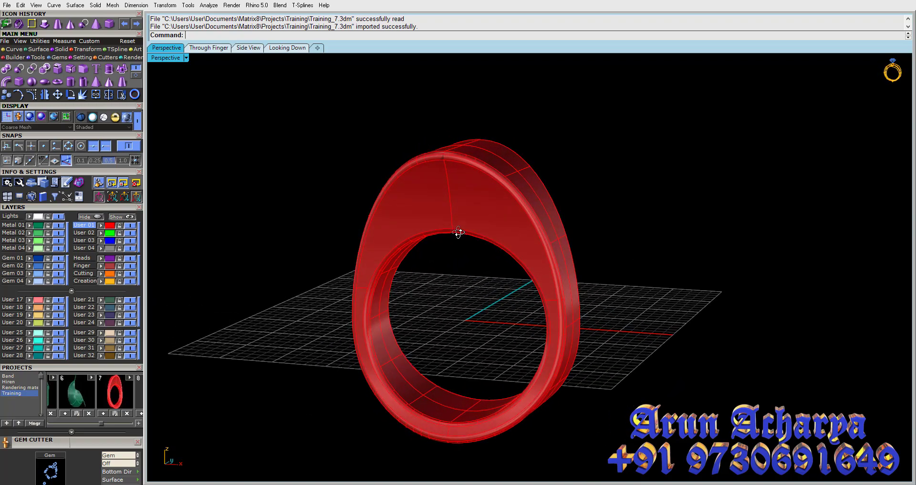
{"action": "mouse_move", "coordinate": [496, 199]}
{"action": "right_mouse_down"}
{"action": "mouse_move", "coordinate": [482, 237]}
{"action": "mouse_move", "coordinate": [451, 174]}
{"action": "right_mouse_up"}
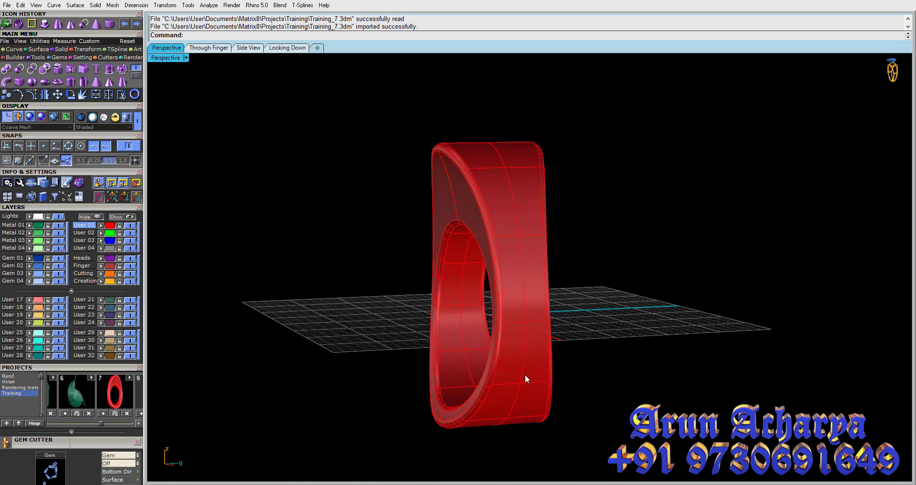
{"action": "mouse_move", "coordinate": [447, 268]}
{"action": "right_mouse_down"}
{"action": "mouse_move", "coordinate": [528, 281]}
{"action": "mouse_move", "coordinate": [444, 161]}
{"action": "mouse_move", "coordinate": [587, 206]}
{"action": "mouse_move", "coordinate": [624, 202]}
{"action": "mouse_move", "coordinate": [549, 213]}
{"action": "right_mouse_up"}
{"action": "double_click", "coordinate": [171, 57]}
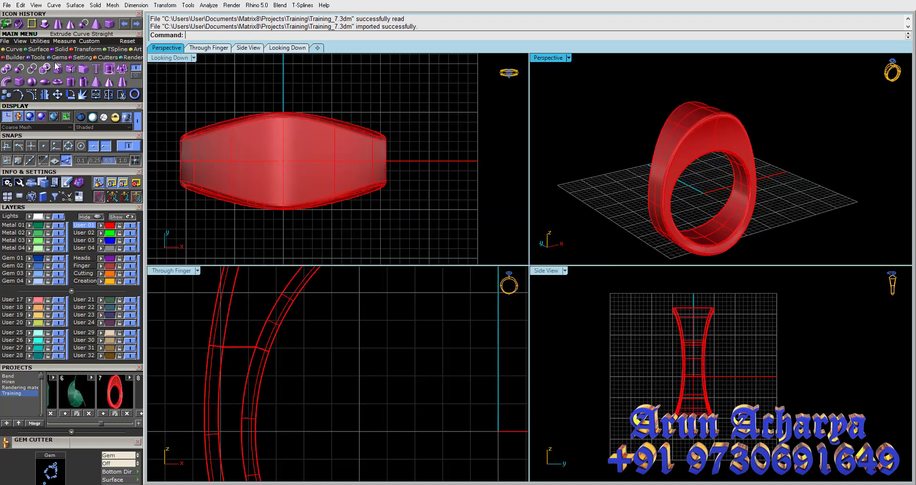
Step: Create a cutting plane along a line across the top of the ring
{"action": "left_click", "coordinate": [14, 50]}
{"action": "left_click", "coordinate": [280, 302]}
{"action": "scroll", "coordinate": [319, 334], "scroll_direction": "down", "scroll_amount": 2}
{"action": "scroll", "coordinate": [319, 331], "scroll_direction": "down", "scroll_amount": 2}
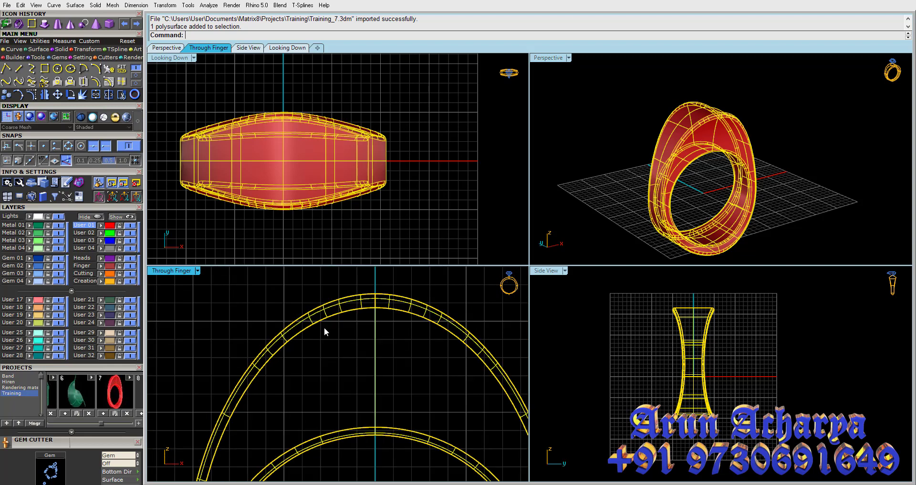
{"action": "scroll", "coordinate": [324, 327], "scroll_direction": "down", "scroll_amount": 2}
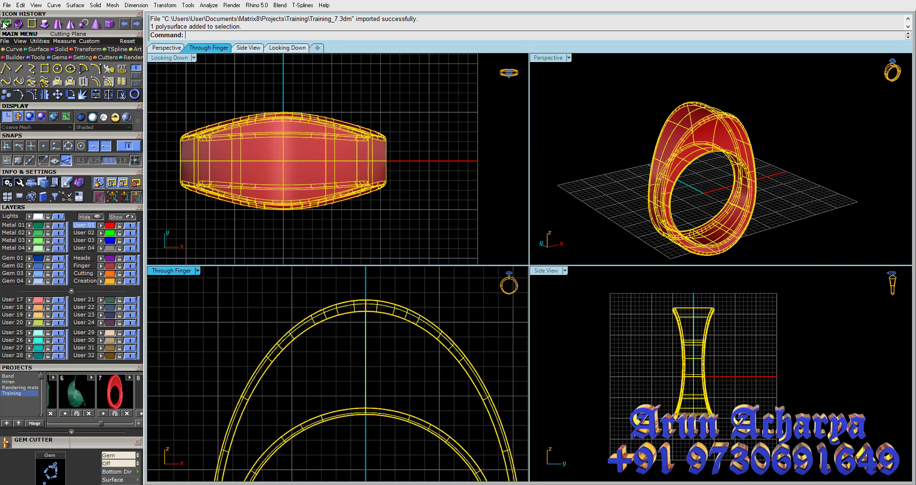
{"action": "left_click", "coordinate": [109, 68]}
{"action": "left_click", "coordinate": [248, 318]}
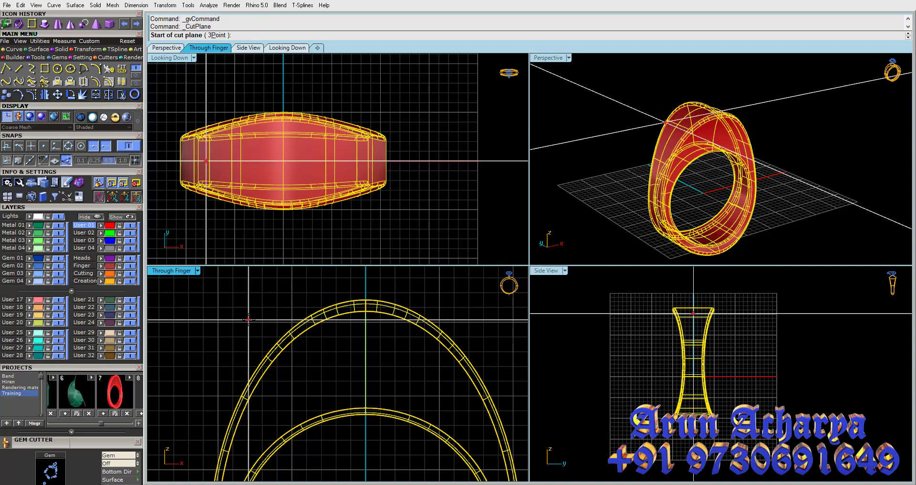
{"action": "left_click", "coordinate": [508, 319]}
{"action": "key", "text": "Return"}
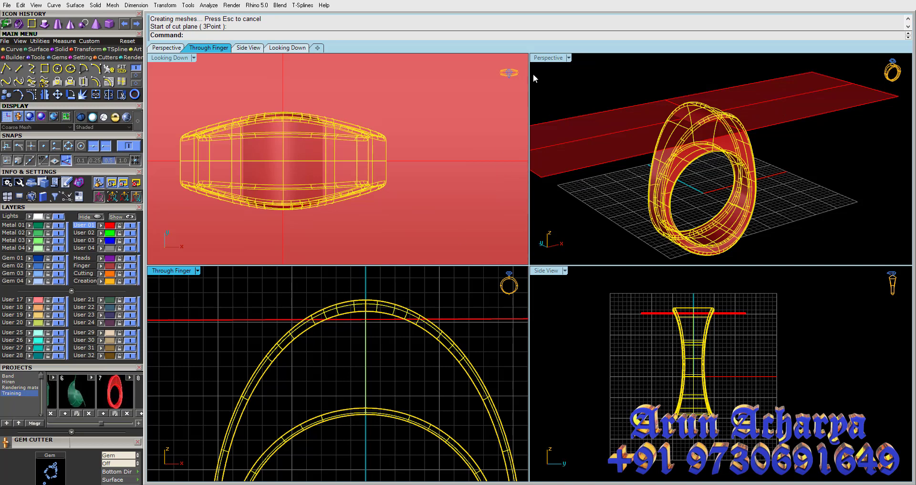
Step: Maximize Perspective and trial a Boolean Difference, undoing the cut that kept the wrong side
{"action": "double_click", "coordinate": [547, 58]}
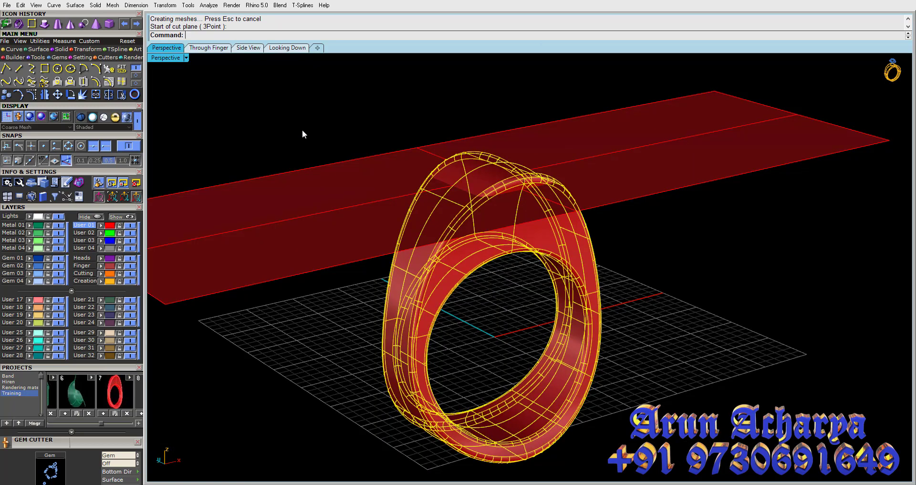
{"action": "left_click", "coordinate": [61, 49]}
{"action": "left_click", "coordinate": [20, 71]}
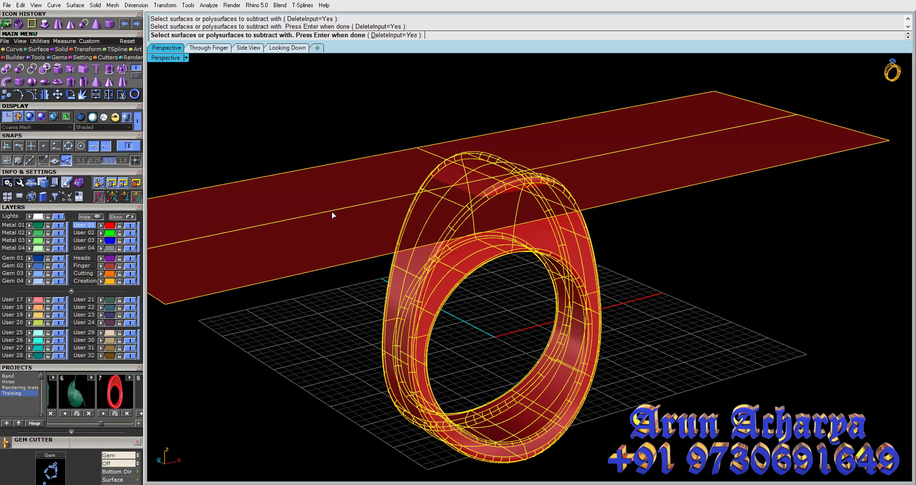
{"action": "left_click", "coordinate": [334, 211]}
{"action": "key", "text": "Return"}
{"action": "key", "text": "ctrl+z"}
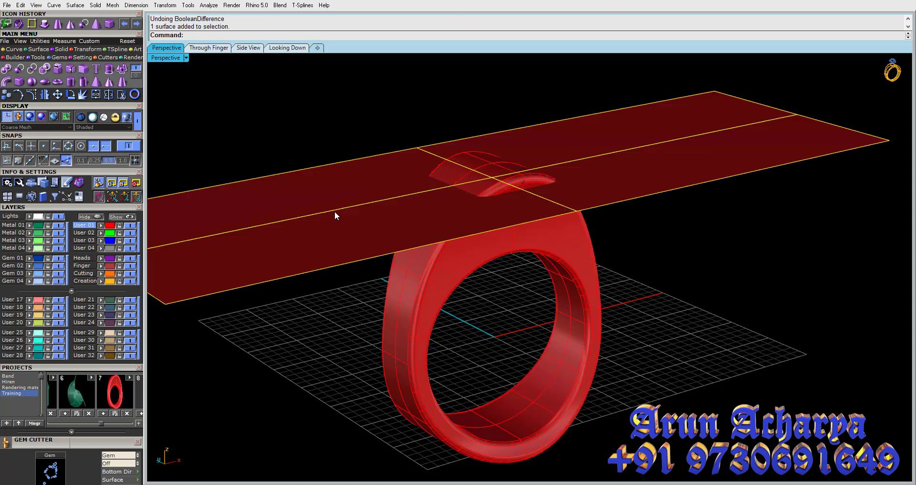
Step: Flip the plane and subtract it from the ring, slicing the top flat
{"action": "type", "text": "flip"}
{"action": "key", "text": "Return"}
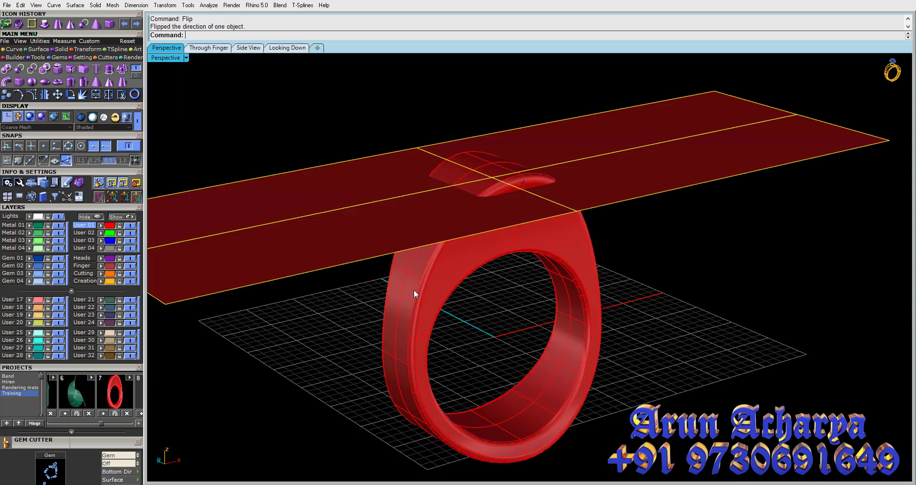
{"action": "left_click", "coordinate": [414, 289]}
{"action": "left_click", "coordinate": [20, 69]}
{"action": "left_click", "coordinate": [386, 226]}
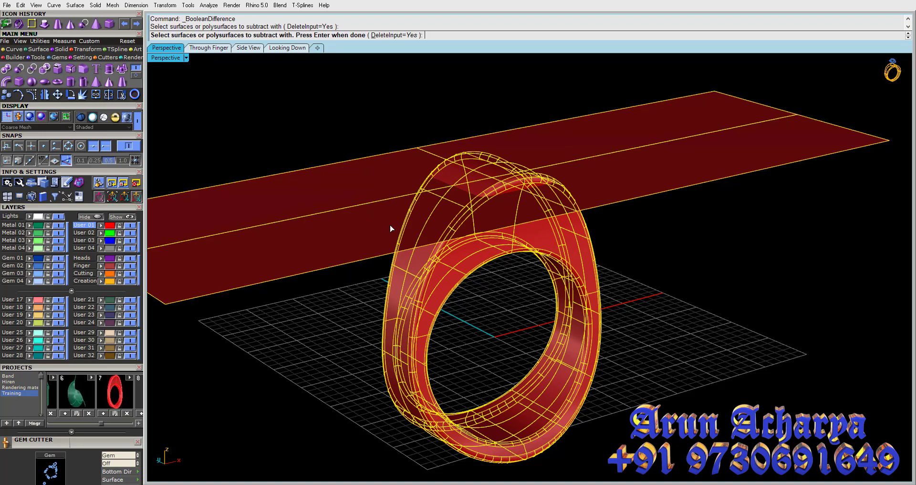
{"action": "key", "text": "Return"}
{"action": "mouse_move", "coordinate": [447, 188]}
{"action": "right_mouse_down"}
{"action": "mouse_move", "coordinate": [372, 232]}
{"action": "mouse_move", "coordinate": [459, 180]}
{"action": "right_mouse_up"}
{"action": "scroll", "coordinate": [458, 179], "scroll_direction": "up", "scroll_amount": 3}
{"action": "left_click", "coordinate": [457, 179]}
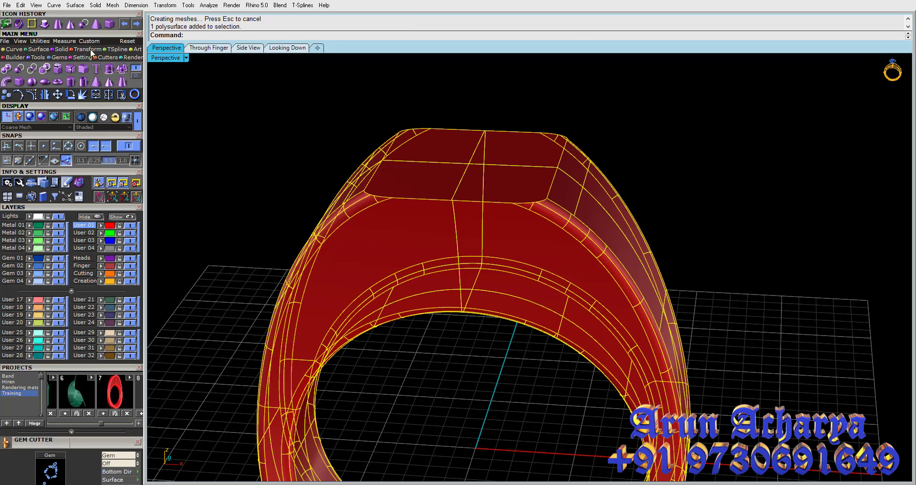
Step: Shell the ring, leaving its flat top face open
{"action": "left_click", "coordinate": [19, 24]}
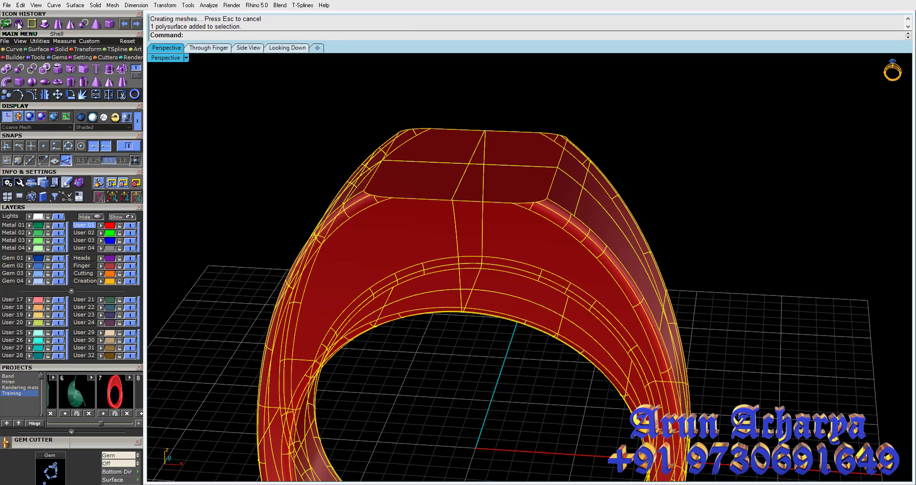
{"action": "left_click", "coordinate": [453, 168]}
{"action": "key", "text": "Return"}
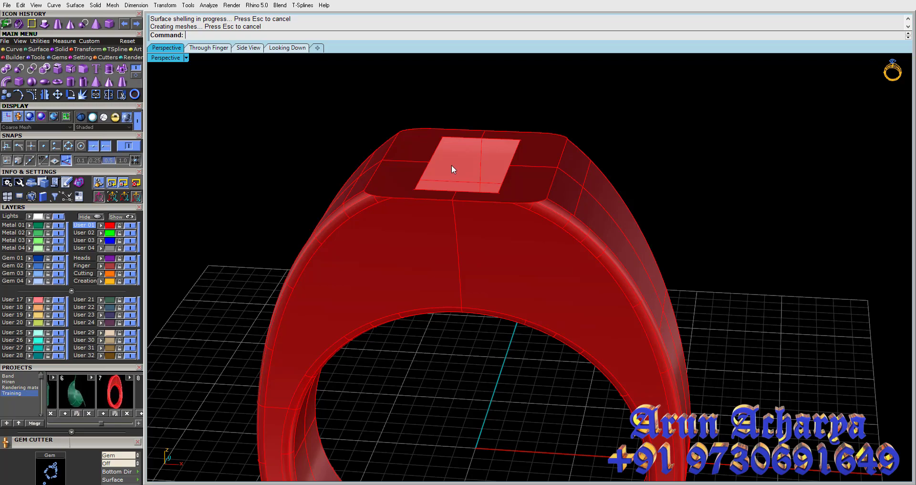
Step: Orbit around the shelled ring to inspect its head, inside and sides
{"action": "right_click_drag", "start_coordinate": [405, 198], "coordinate": [417, 162]}
{"action": "left_click", "coordinate": [433, 165]}
{"action": "scroll", "coordinate": [433, 163], "scroll_direction": "down", "scroll_amount": 3}
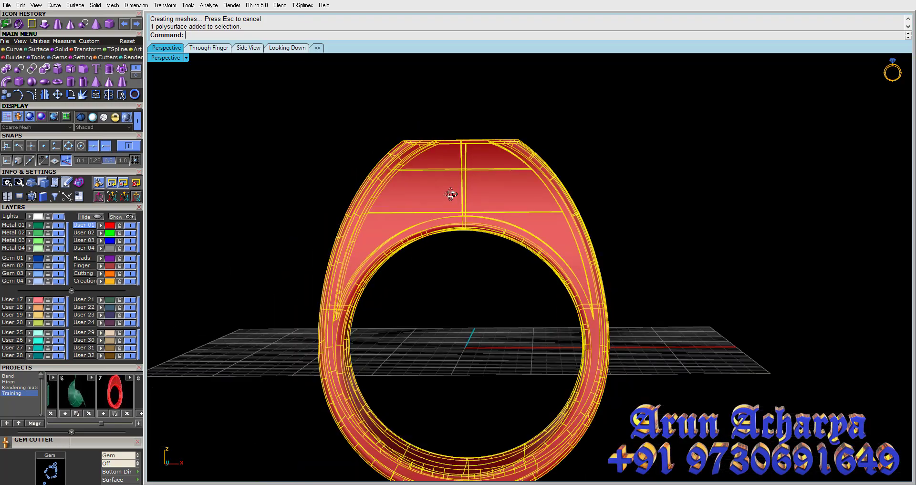
{"action": "mouse_move", "coordinate": [483, 309]}
{"action": "right_mouse_down"}
{"action": "mouse_move", "coordinate": [460, 314]}
{"action": "mouse_move", "coordinate": [411, 221]}
{"action": "right_mouse_up"}
{"action": "left_click", "coordinate": [460, 315]}
{"action": "left_click", "coordinate": [411, 221]}
{"action": "scroll", "coordinate": [411, 220], "scroll_direction": "up", "scroll_amount": 3}
{"action": "right_click_drag", "start_coordinate": [470, 165], "coordinate": [434, 82]}
{"action": "scroll", "coordinate": [444, 119], "scroll_direction": "up", "scroll_amount": 2}
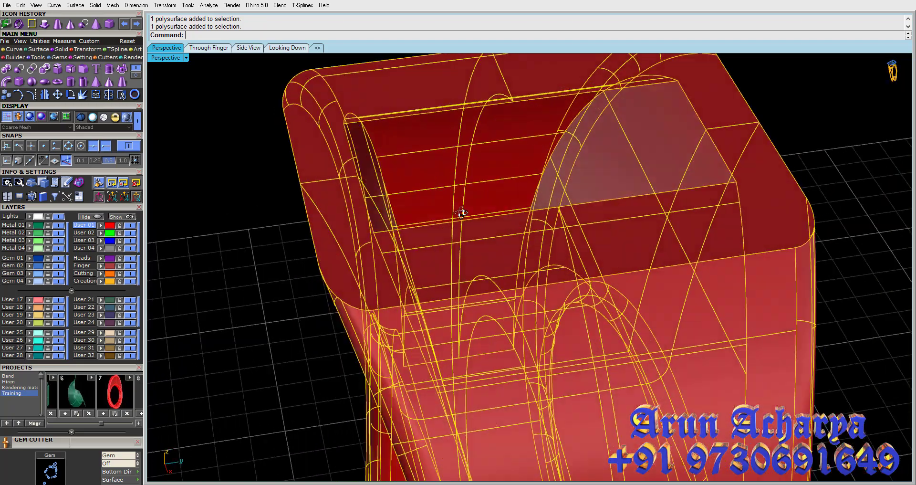
{"action": "scroll", "coordinate": [462, 159], "scroll_direction": "up", "scroll_amount": 3}
{"action": "key", "text": "Escape"}
{"action": "scroll", "coordinate": [502, 156], "scroll_direction": "up", "scroll_amount": 3}
{"action": "mouse_move", "coordinate": [502, 156]}
{"action": "right_mouse_down"}
{"action": "mouse_move", "coordinate": [540, 230]}
{"action": "mouse_move", "coordinate": [293, 186]}
{"action": "mouse_move", "coordinate": [464, 321]}
{"action": "mouse_move", "coordinate": [436, 327]}
{"action": "mouse_move", "coordinate": [594, 189]}
{"action": "right_mouse_up"}
{"action": "scroll", "coordinate": [593, 188], "scroll_direction": "down", "scroll_amount": 3}
{"action": "left_click", "coordinate": [586, 238]}
{"action": "scroll", "coordinate": [585, 234], "scroll_direction": "down", "scroll_amount": 3}
{"action": "mouse_move", "coordinate": [585, 234]}
{"action": "right_mouse_down"}
{"action": "mouse_move", "coordinate": [561, 173]}
{"action": "mouse_move", "coordinate": [518, 183]}
{"action": "mouse_move", "coordinate": [538, 188]}
{"action": "mouse_move", "coordinate": [414, 194]}
{"action": "mouse_move", "coordinate": [449, 210]}
{"action": "right_mouse_up"}
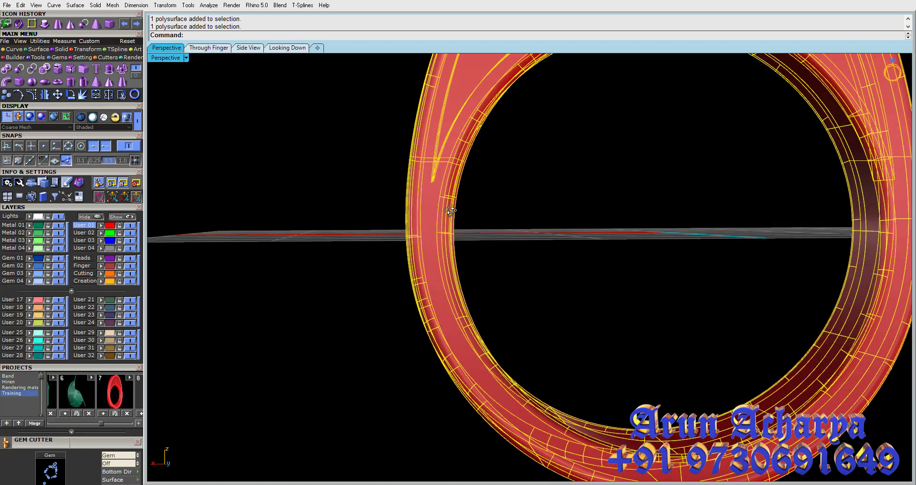
{"action": "mouse_move", "coordinate": [450, 210]}
{"action": "right_mouse_down"}
{"action": "mouse_move", "coordinate": [515, 207]}
{"action": "mouse_move", "coordinate": [540, 104]}
{"action": "mouse_move", "coordinate": [582, 153]}
{"action": "mouse_move", "coordinate": [553, 180]}
{"action": "mouse_move", "coordinate": [477, 143]}
{"action": "mouse_move", "coordinate": [450, 178]}
{"action": "mouse_move", "coordinate": [446, 116]}
{"action": "mouse_move", "coordinate": [501, 143]}
{"action": "mouse_move", "coordinate": [564, 144]}
{"action": "right_mouse_up"}
{"action": "key", "text": "Escape"}
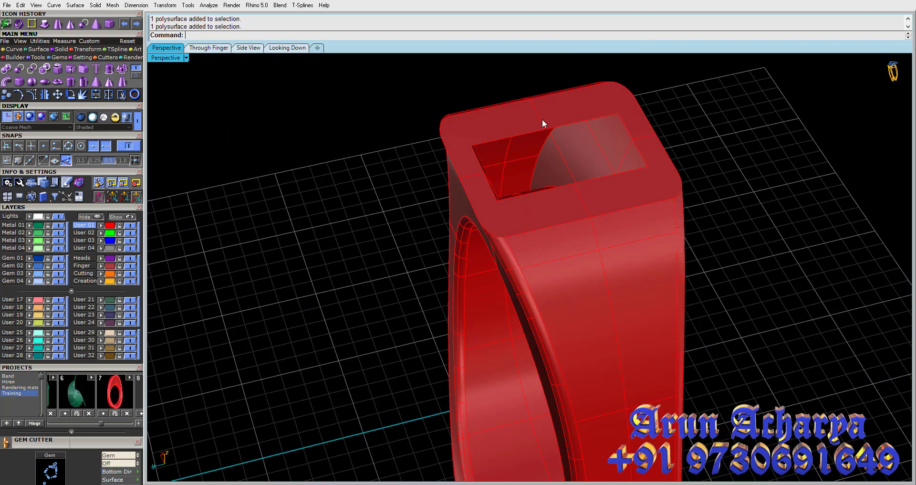
Step: Select the ring from below and run Show Edges from the Utilities tools
{"action": "right_click_drag", "start_coordinate": [542, 123], "coordinate": [577, 161]}
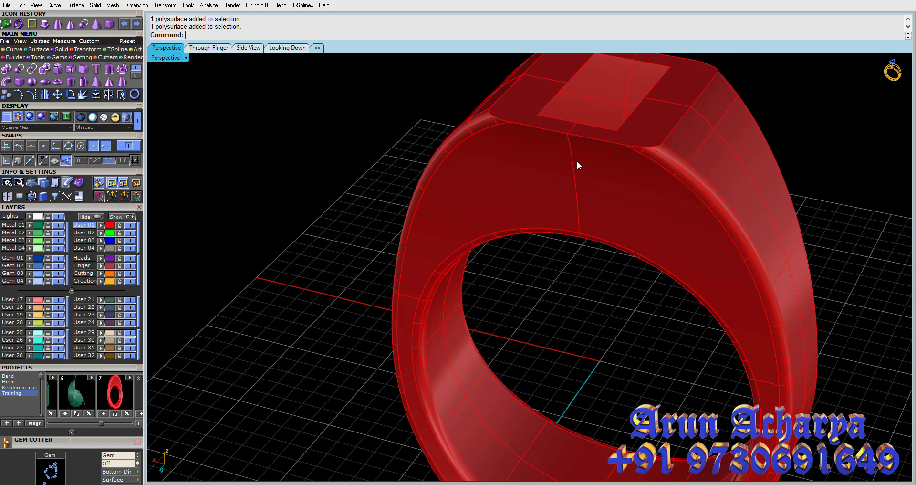
{"action": "left_click", "coordinate": [577, 160]}
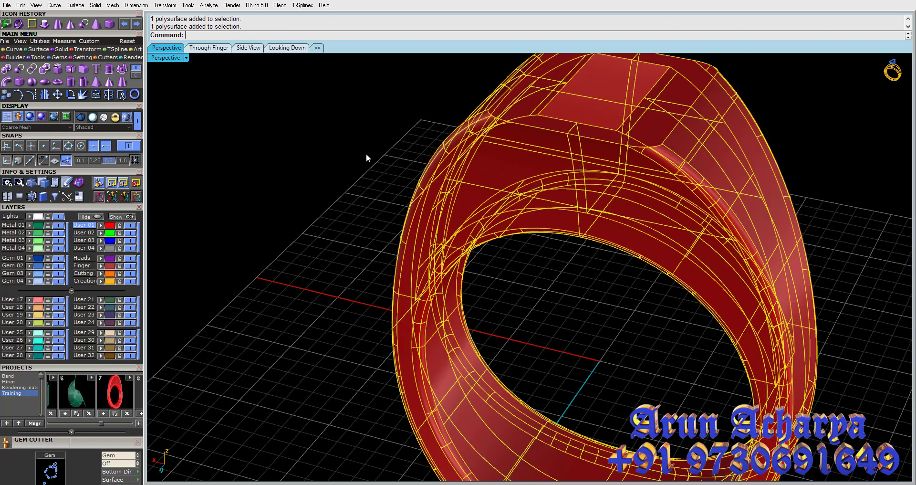
{"action": "left_click", "coordinate": [40, 42]}
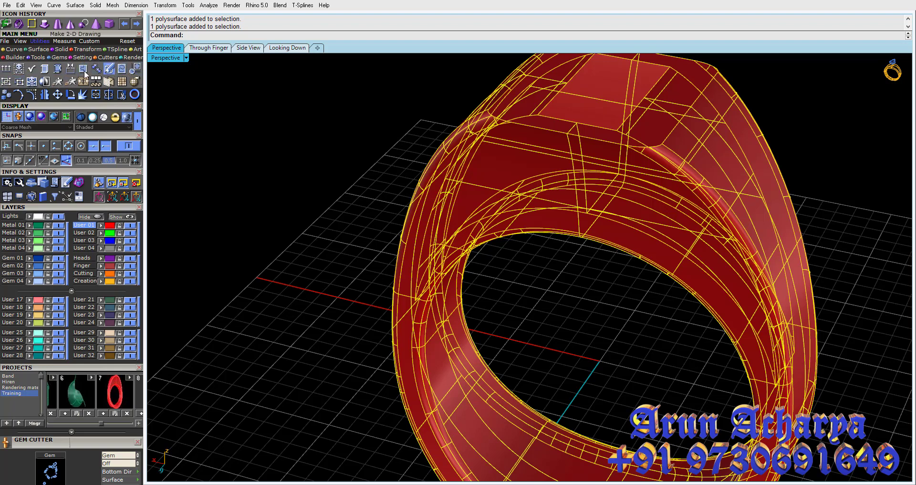
{"action": "left_click", "coordinate": [45, 70]}
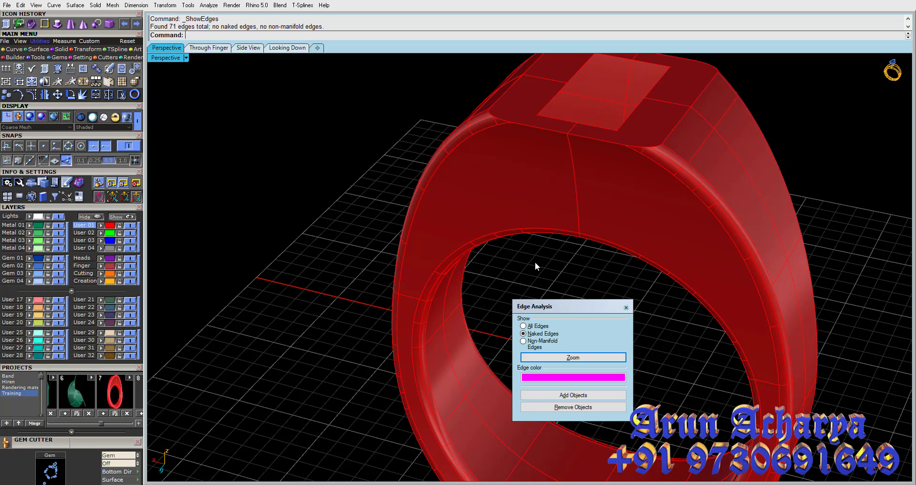
Step: Verify the ring shows no naked edges side-on and close the edge analysis
{"action": "mouse_move", "coordinate": [529, 264]}
{"action": "right_mouse_down"}
{"action": "mouse_move", "coordinate": [542, 233]}
{"action": "mouse_move", "coordinate": [507, 229]}
{"action": "right_mouse_up"}
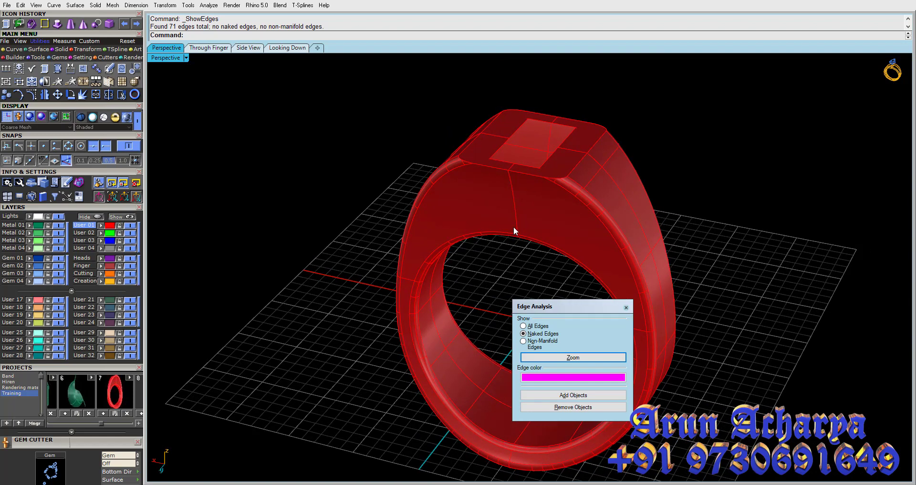
{"action": "left_click", "coordinate": [513, 226]}
{"action": "left_click", "coordinate": [626, 307]}
{"action": "left_click", "coordinate": [584, 243]}
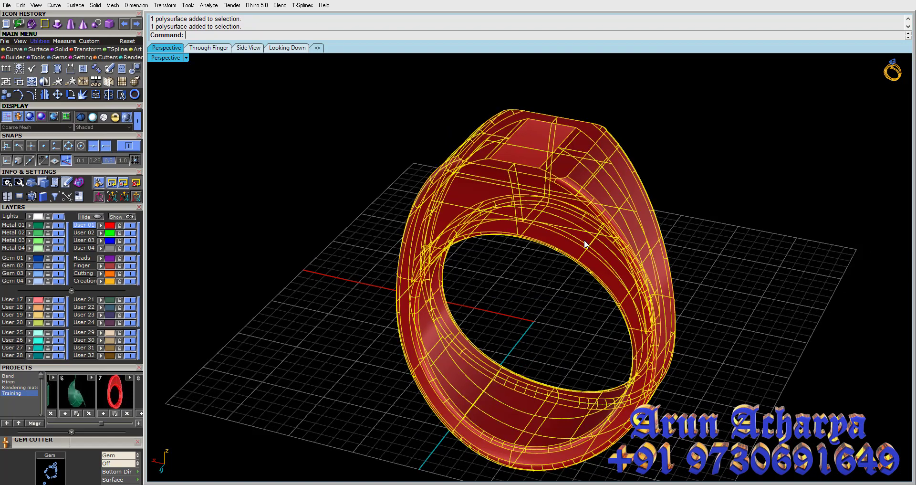
{"action": "left_click", "coordinate": [242, 164]}
Step: Browse the Solid, Surface and Utilities tool sets while orbiting the ring, ending at solid shapes
{"action": "left_click", "coordinate": [61, 49]}
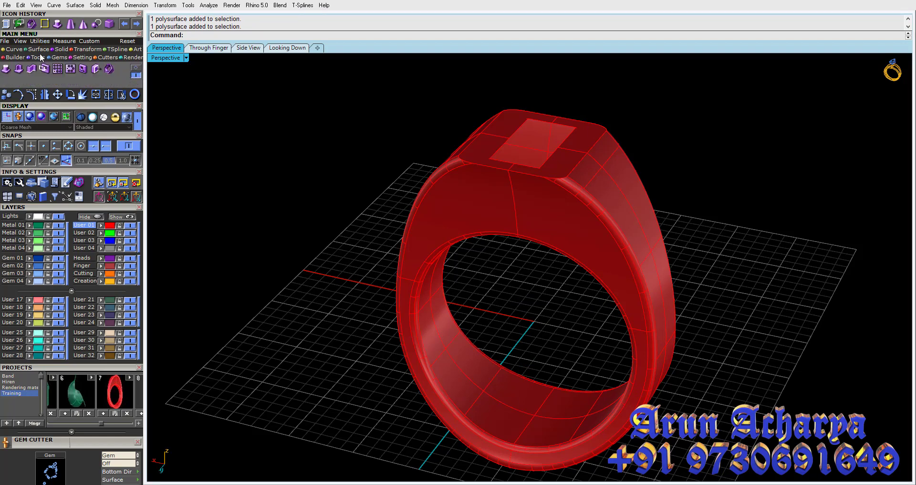
{"action": "left_click", "coordinate": [44, 50]}
{"action": "left_click", "coordinate": [61, 51]}
{"action": "left_click", "coordinate": [466, 157]}
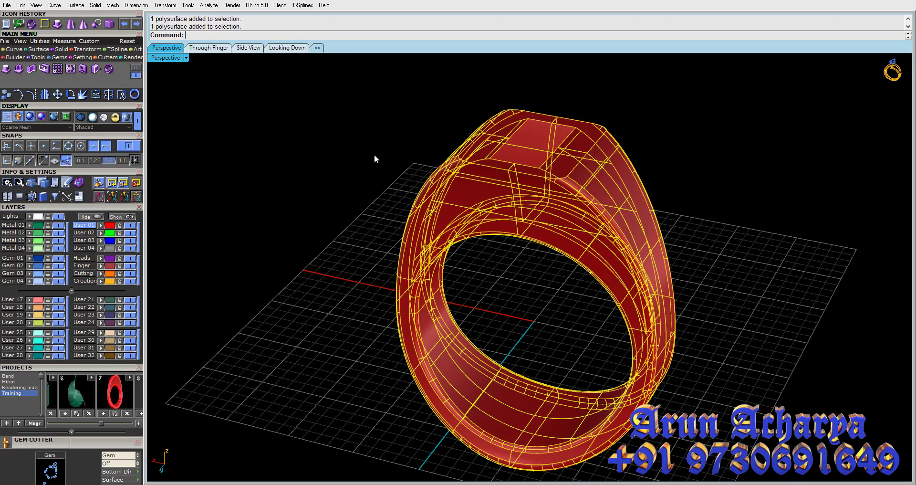
{"action": "right_click_drag", "start_coordinate": [375, 154], "coordinate": [327, 157]}
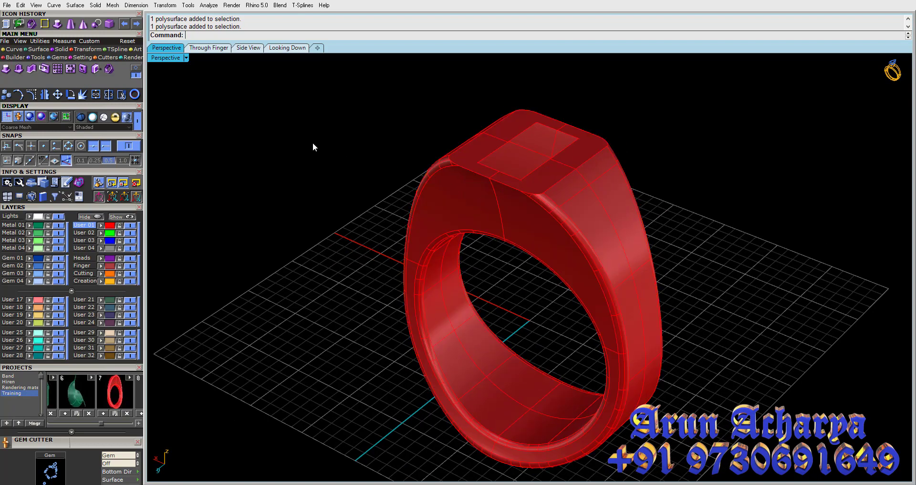
{"action": "right_click_drag", "start_coordinate": [421, 185], "coordinate": [502, 204]}
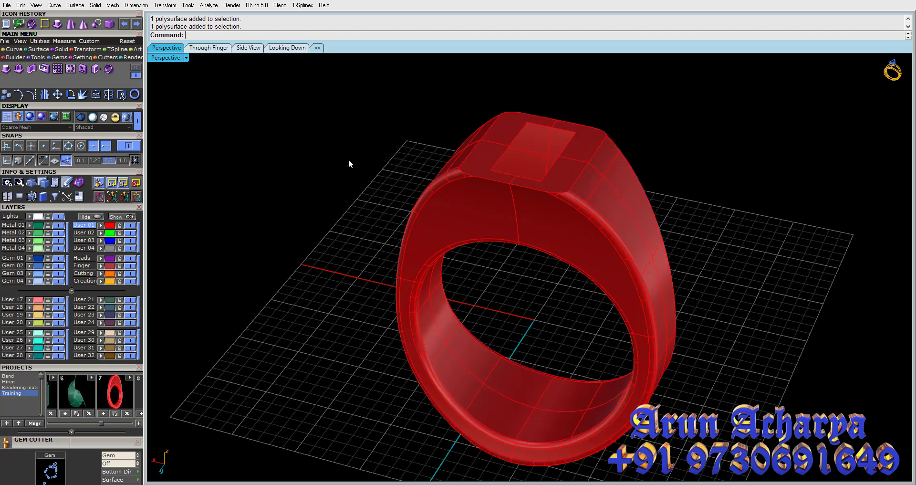
{"action": "left_click", "coordinate": [43, 42]}
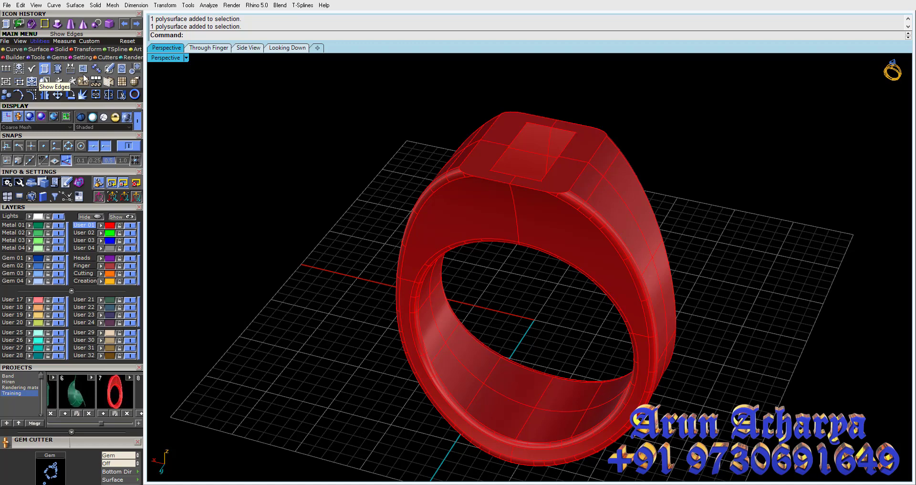
{"action": "right_click_drag", "start_coordinate": [445, 186], "coordinate": [374, 161]}
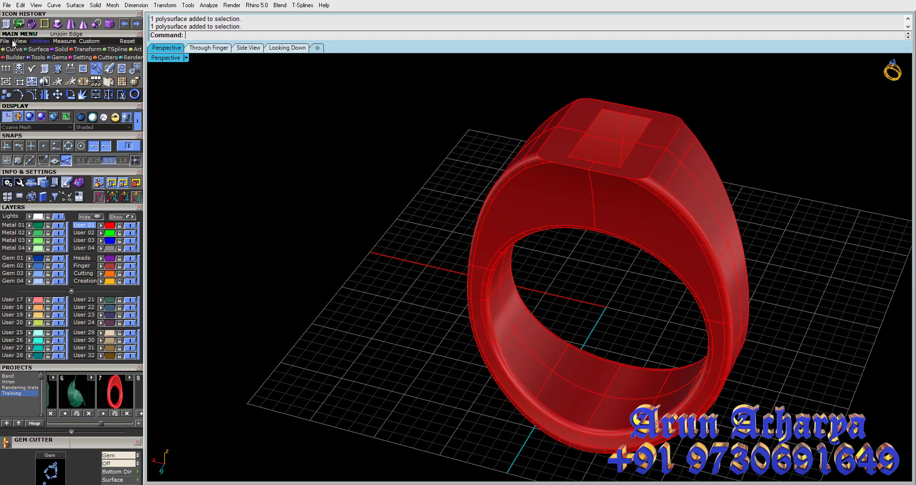
{"action": "left_click", "coordinate": [40, 50]}
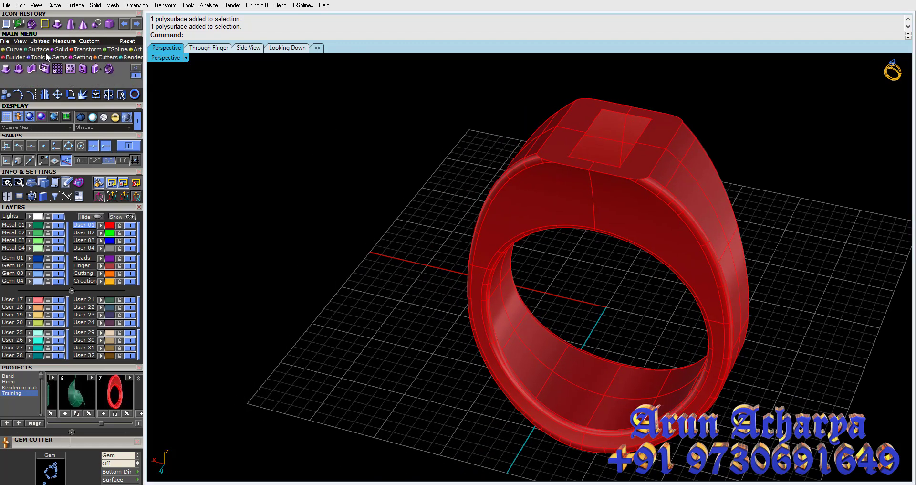
{"action": "left_click", "coordinate": [38, 57]}
{"action": "left_click", "coordinate": [136, 71]}
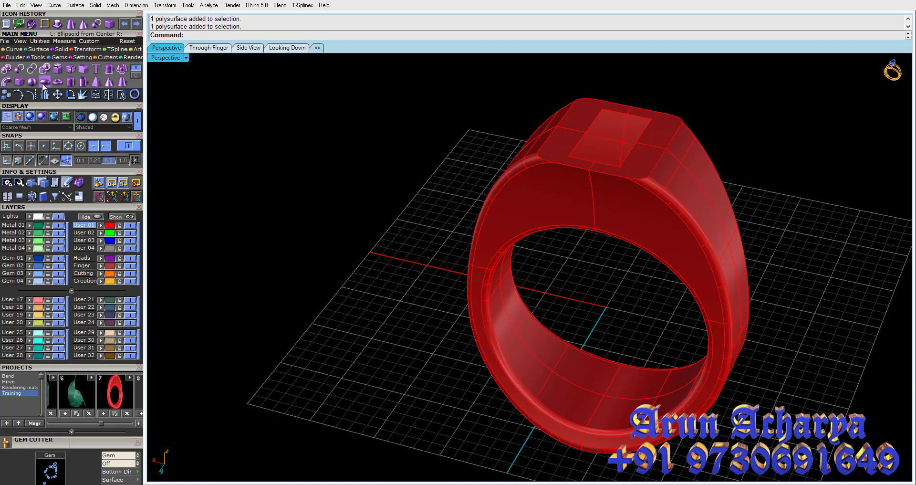
Step: Create a box solid on the grid beside the ring
{"action": "left_click", "coordinate": [22, 83]}
{"action": "left_click", "coordinate": [305, 214]}
{"action": "left_click", "coordinate": [352, 266]}
{"action": "left_click", "coordinate": [372, 247]}
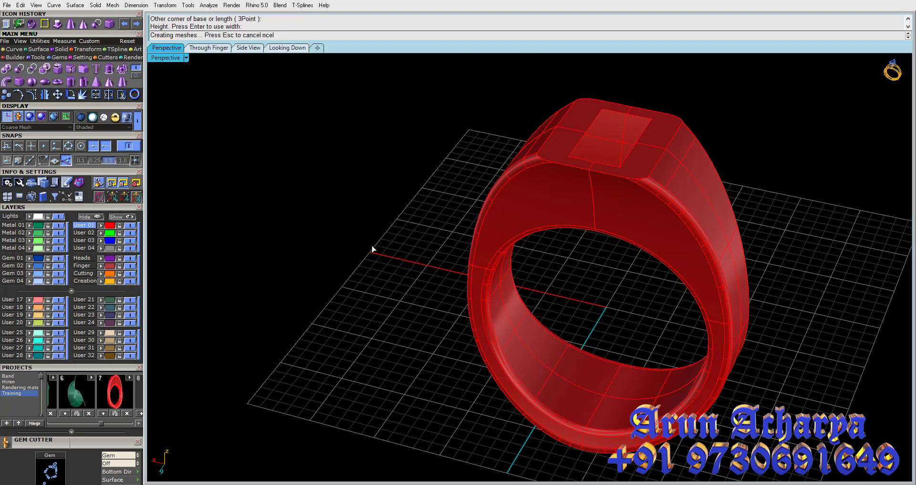
{"action": "scroll", "coordinate": [332, 220], "scroll_direction": "up", "scroll_amount": 4}
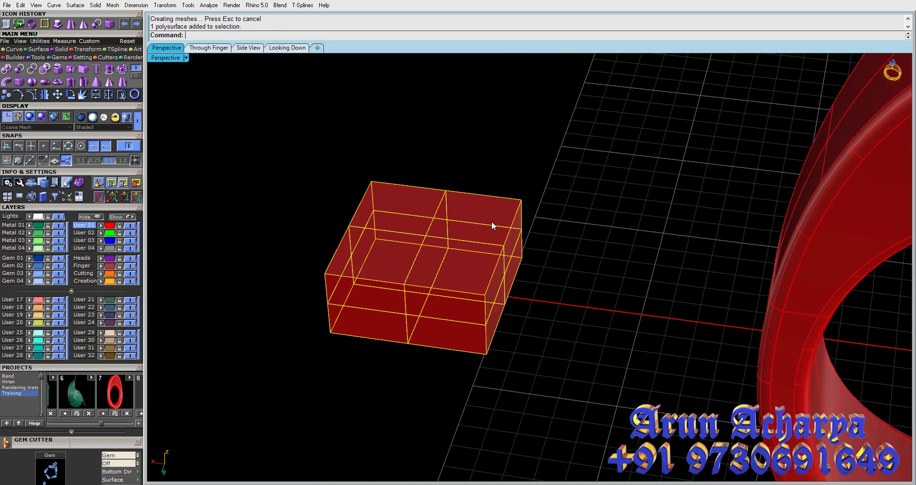
Step: Explode the box into faces, deselect three, and join the remaining three
{"action": "left_click", "coordinate": [562, 239]}
{"action": "left_click", "coordinate": [496, 219]}
{"action": "left_click", "coordinate": [83, 95]}
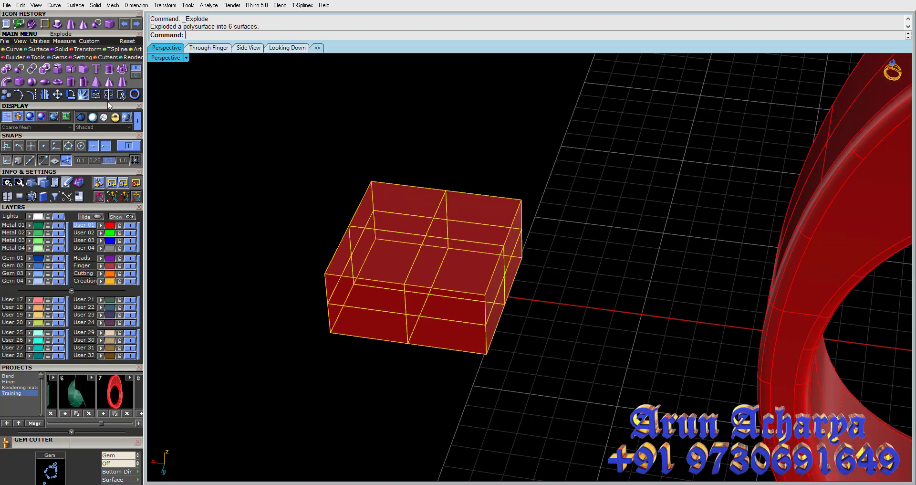
{"action": "left_click_drag", "start_coordinate": [522, 172], "coordinate": [508, 207], "text": "ctrl"}
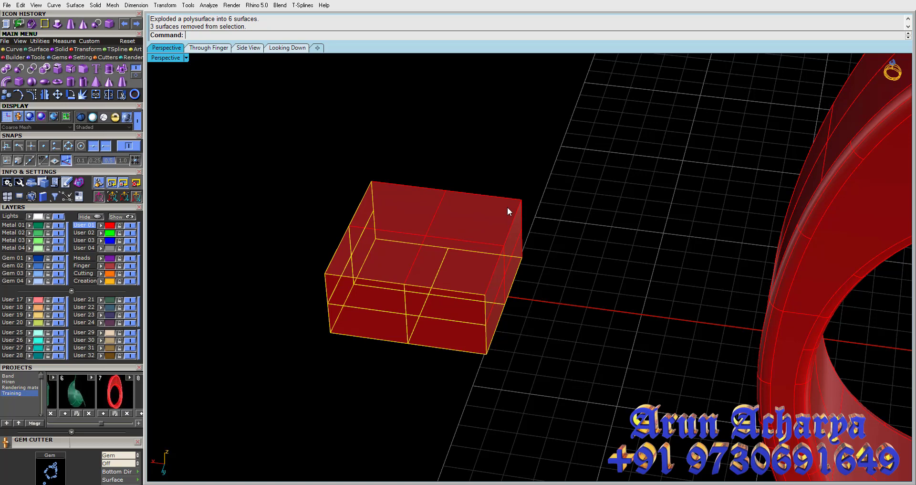
{"action": "key", "text": "ctrl+j"}
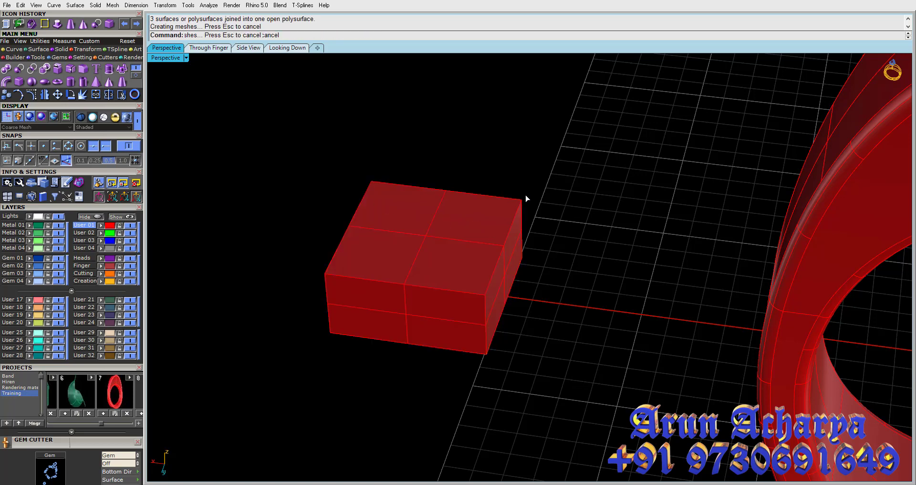
Step: Select both open box pieces and group them together
{"action": "left_click", "coordinate": [515, 210]}
{"action": "left_click", "coordinate": [445, 311]}
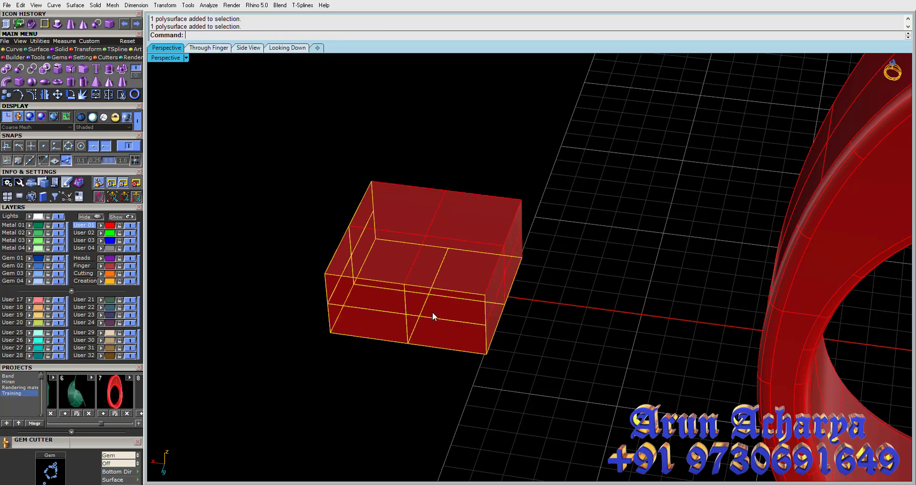
{"action": "left_click", "coordinate": [491, 174]}
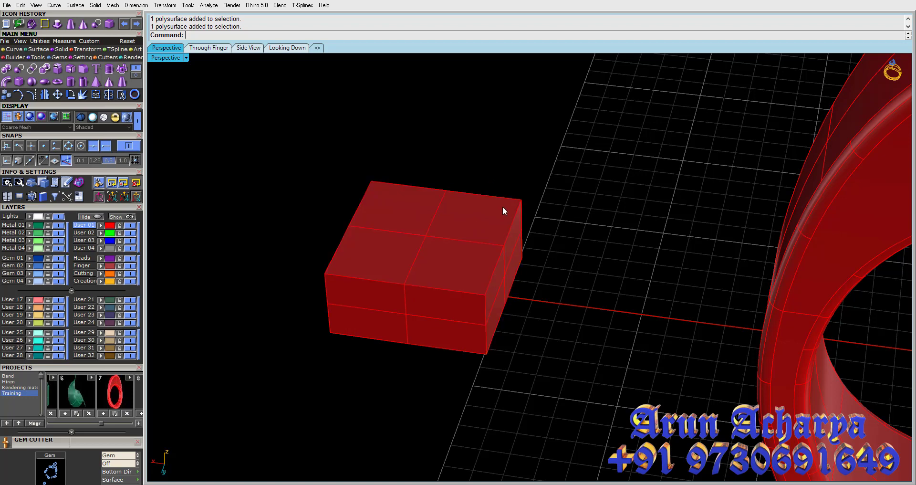
{"action": "left_click", "coordinate": [503, 207]}
{"action": "left_click", "coordinate": [436, 357]}
{"action": "left_click", "coordinate": [428, 324]}
{"action": "left_click", "coordinate": [511, 316]}
{"action": "left_click", "coordinate": [431, 333]}
{"action": "left_click", "coordinate": [363, 339]}
{"action": "left_click_drag", "start_coordinate": [426, 261], "coordinate": [292, 136]}
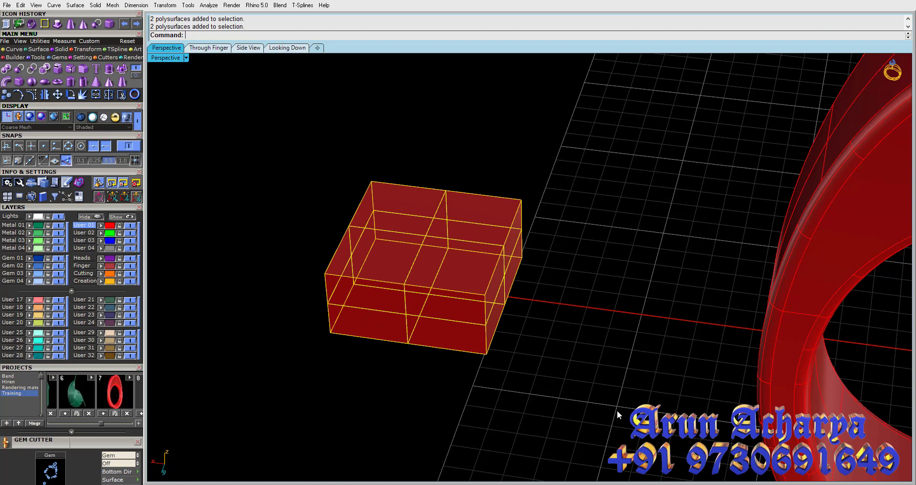
{"action": "key", "text": "ctrl+g"}
Step: Check that clicking the block now selects both grouped pieces at once
{"action": "left_click", "coordinate": [582, 393]}
{"action": "left_click", "coordinate": [506, 262]}
{"action": "left_click", "coordinate": [534, 271]}
{"action": "left_click", "coordinate": [509, 264]}
{"action": "left_click", "coordinate": [622, 306]}
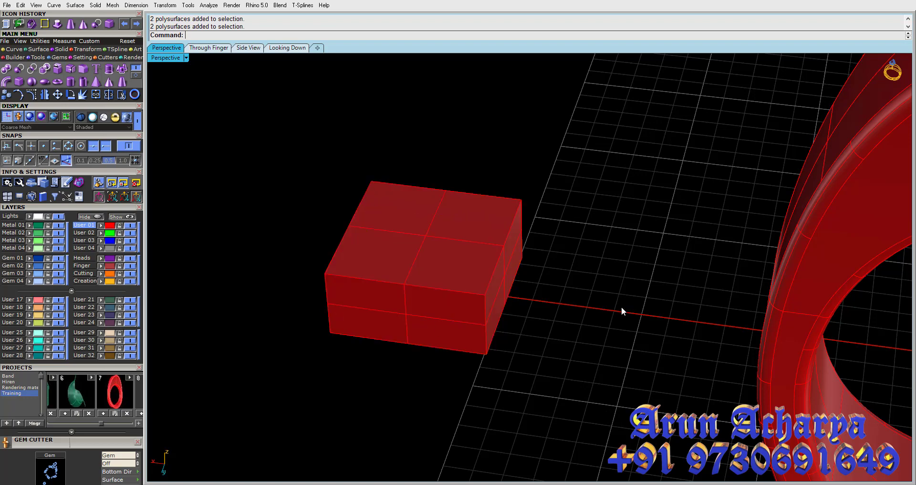
{"action": "left_click", "coordinate": [513, 273]}
{"action": "left_click_drag", "start_coordinate": [516, 202], "coordinate": [517, 202]}
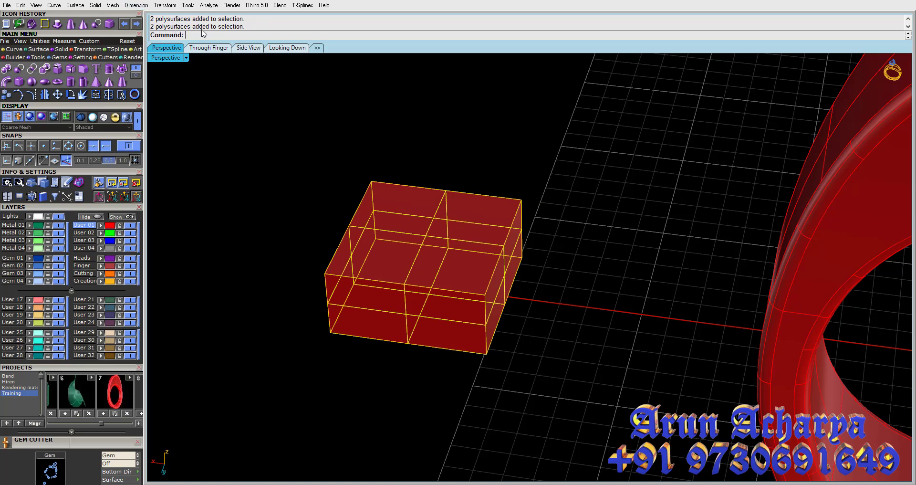
{"action": "left_click_drag", "start_coordinate": [881, 324], "coordinate": [834, 305]}
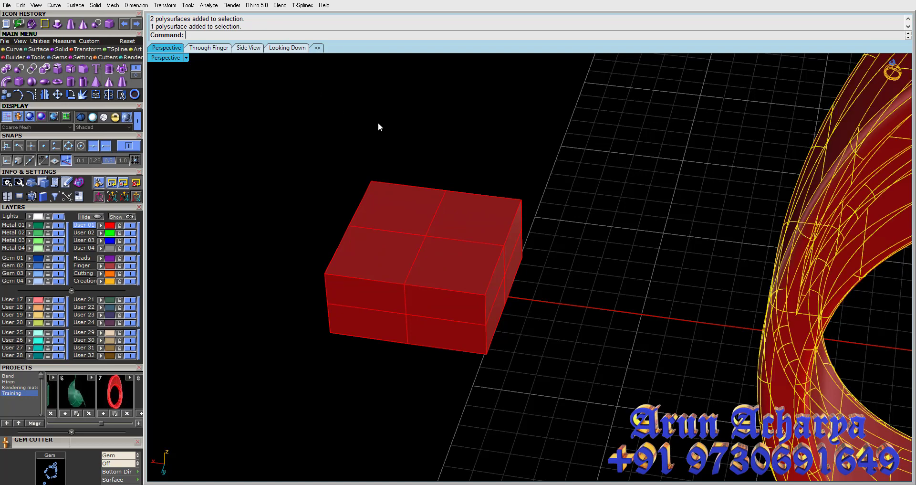
{"action": "key", "text": "Escape"}
{"action": "left_click_drag", "start_coordinate": [368, 186], "coordinate": [365, 187]}
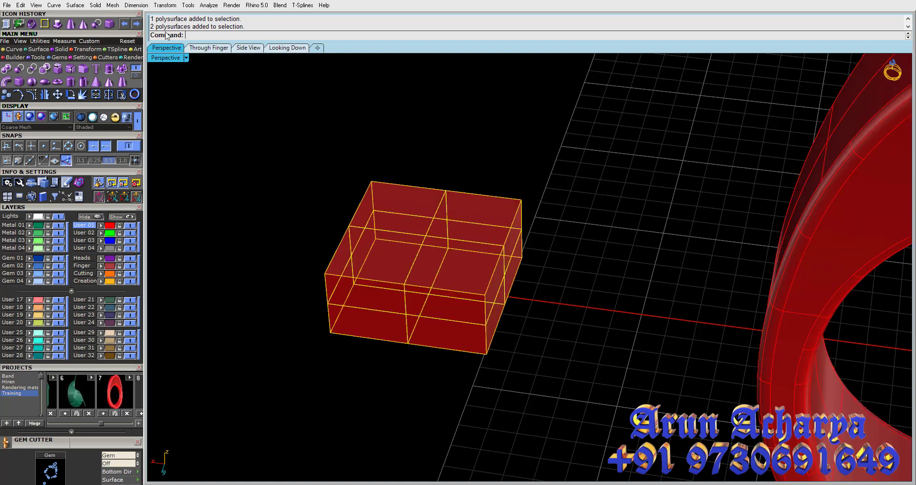
{"action": "key", "text": "Escape"}
{"action": "left_click", "coordinate": [416, 222]}
{"action": "key", "text": "Escape"}
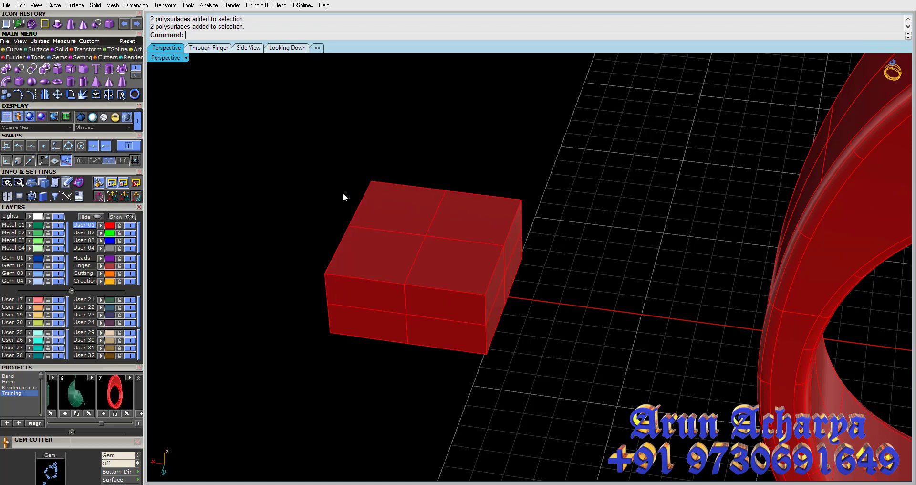
{"action": "left_click", "coordinate": [377, 228]}
{"action": "key", "text": "Escape"}
{"action": "left_click", "coordinate": [426, 217]}
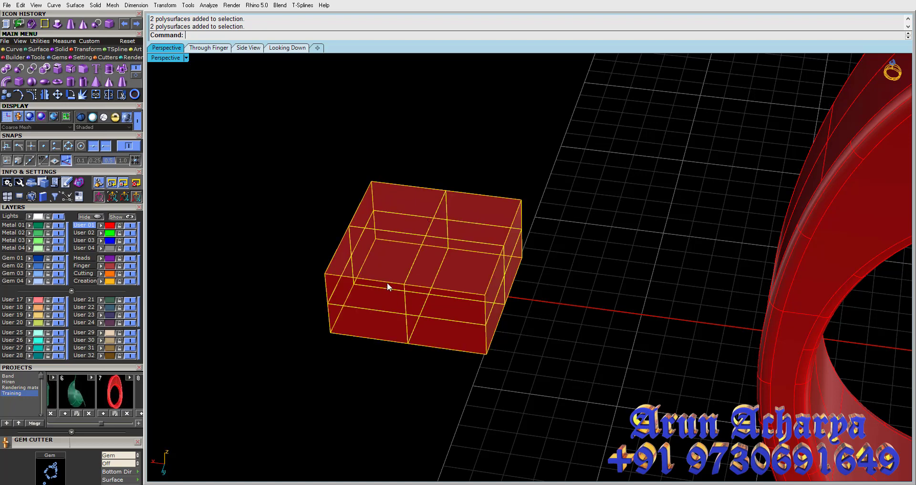
{"action": "left_click", "coordinate": [22, 41]}
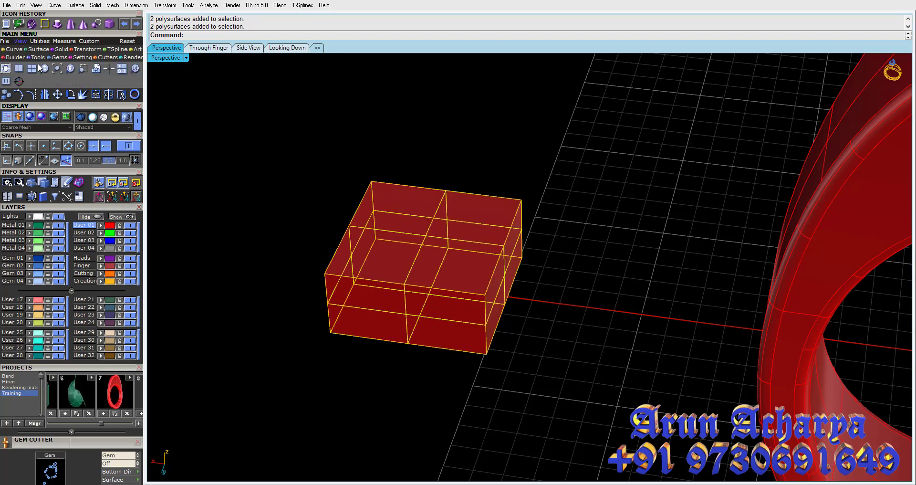
{"action": "left_click", "coordinate": [39, 41]}
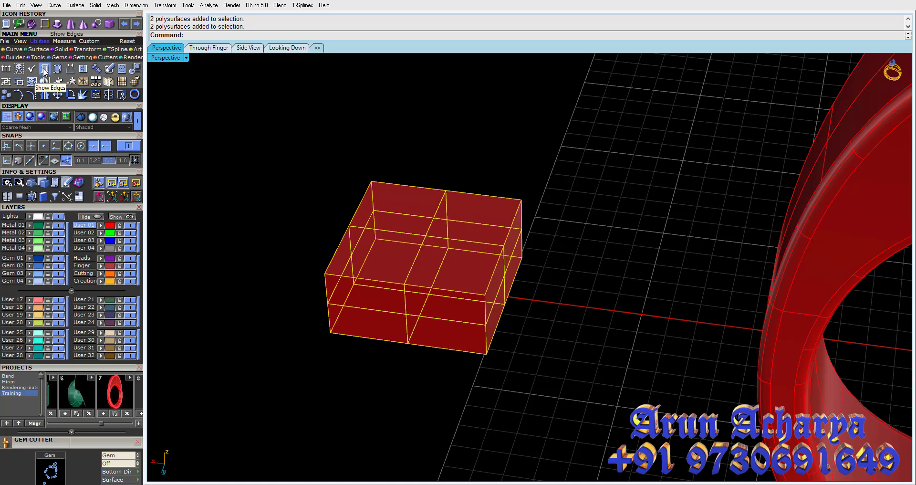
Step: Show the box's 12 naked edges highlighted in yellow instead of magenta
{"action": "left_click", "coordinate": [44, 72]}
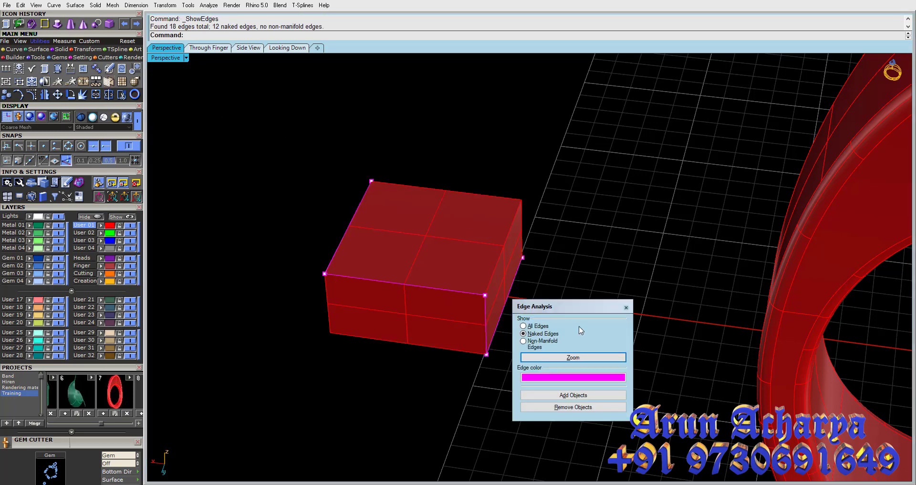
{"action": "left_click", "coordinate": [596, 380]}
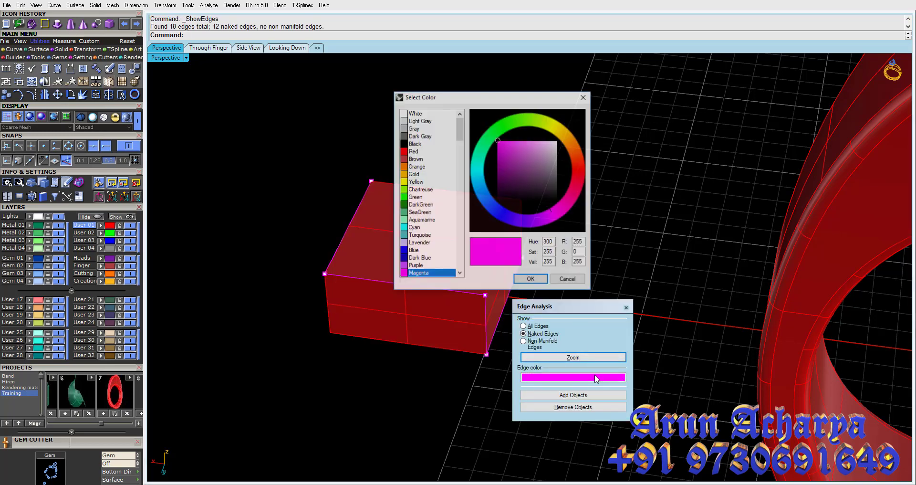
{"action": "left_click", "coordinate": [429, 183]}
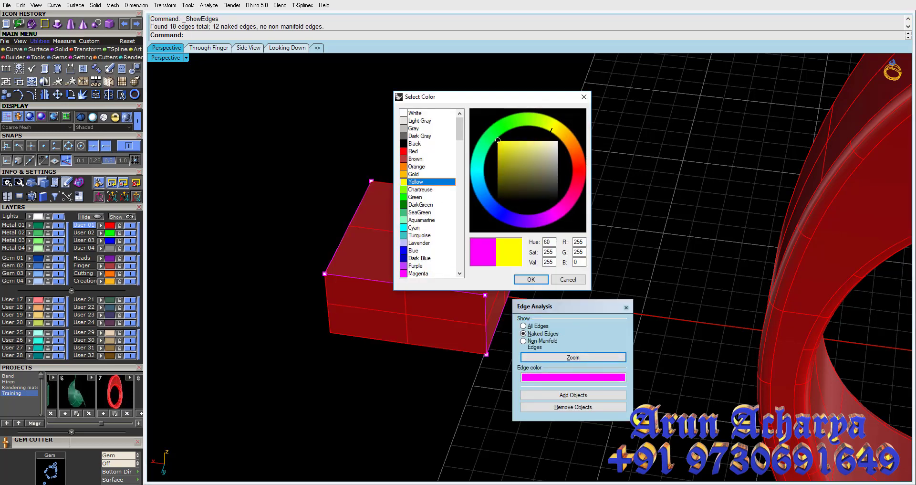
{"action": "left_click", "coordinate": [525, 280]}
{"action": "mouse_move", "coordinate": [523, 279]}
{"action": "right_mouse_down"}
{"action": "mouse_move", "coordinate": [519, 195]}
{"action": "mouse_move", "coordinate": [581, 181]}
{"action": "right_mouse_up"}
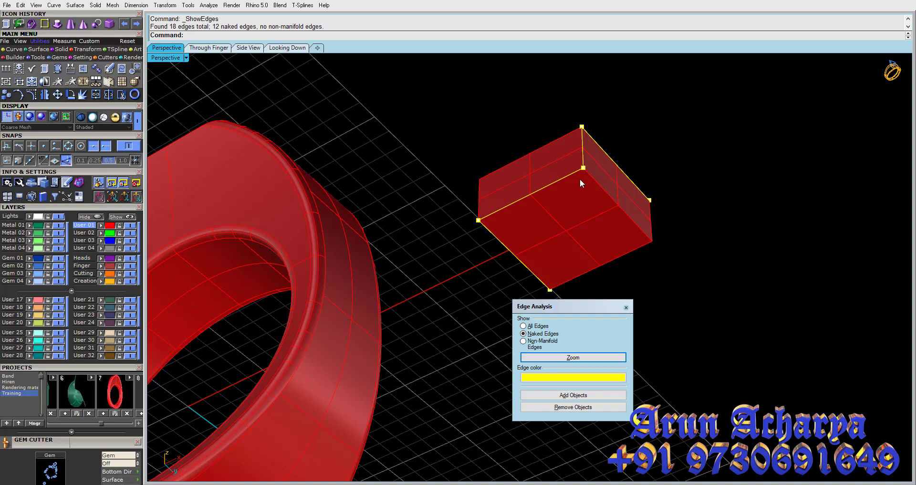
{"action": "mouse_move", "coordinate": [580, 179]}
{"action": "right_mouse_down"}
{"action": "mouse_move", "coordinate": [454, 311]}
{"action": "mouse_move", "coordinate": [422, 243]}
{"action": "right_mouse_up"}
Step: Join both selected box pieces, then deselect and zoom to inspect the result
{"action": "left_click", "coordinate": [422, 243]}
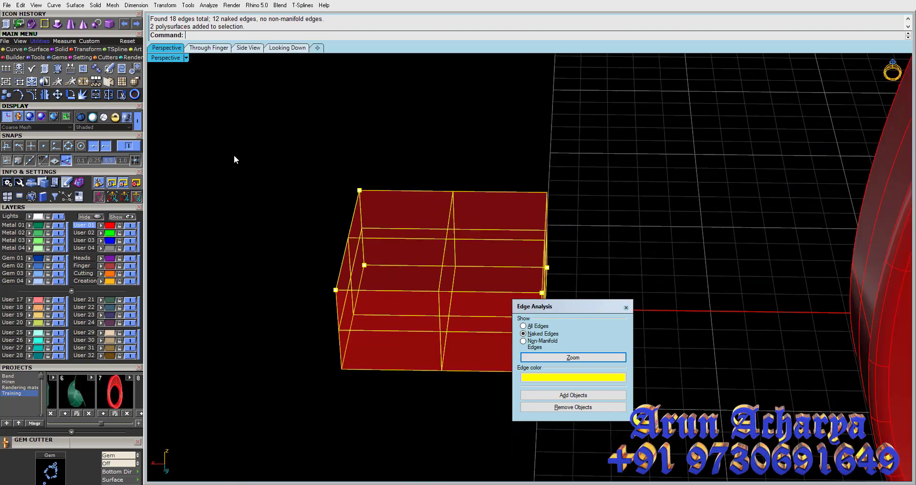
{"action": "left_click", "coordinate": [97, 95]}
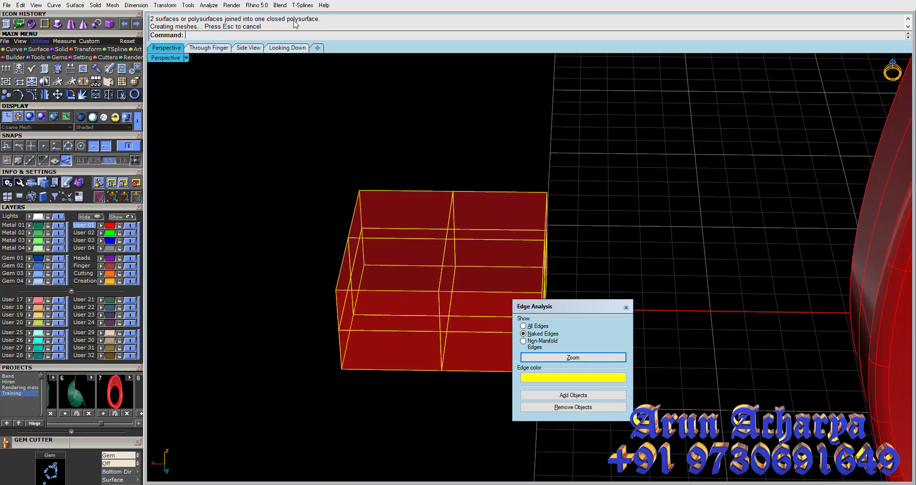
{"action": "left_click", "coordinate": [385, 109]}
{"action": "scroll", "coordinate": [356, 201], "scroll_direction": "down", "scroll_amount": 2}
{"action": "scroll", "coordinate": [356, 200], "scroll_direction": "down", "scroll_amount": 1}
{"action": "scroll", "coordinate": [356, 200], "scroll_direction": "down", "scroll_amount": 1}
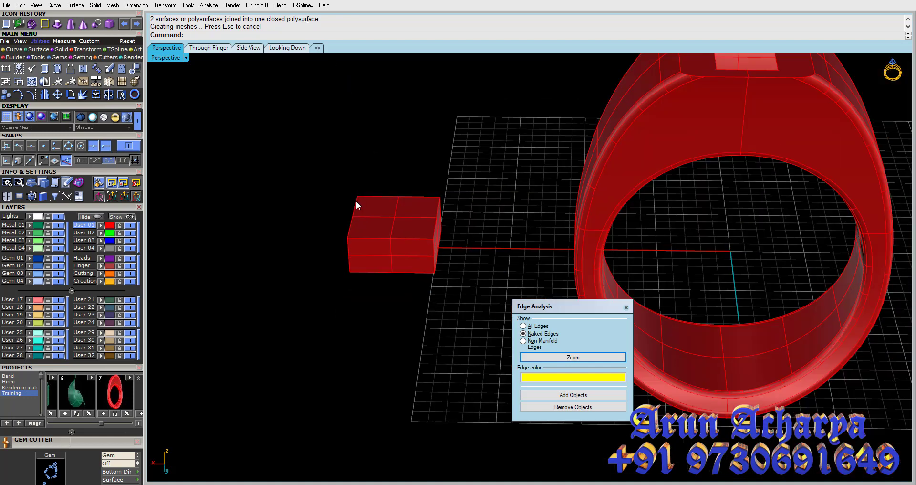
{"action": "scroll", "coordinate": [273, 28], "scroll_direction": "up", "scroll_amount": 2}
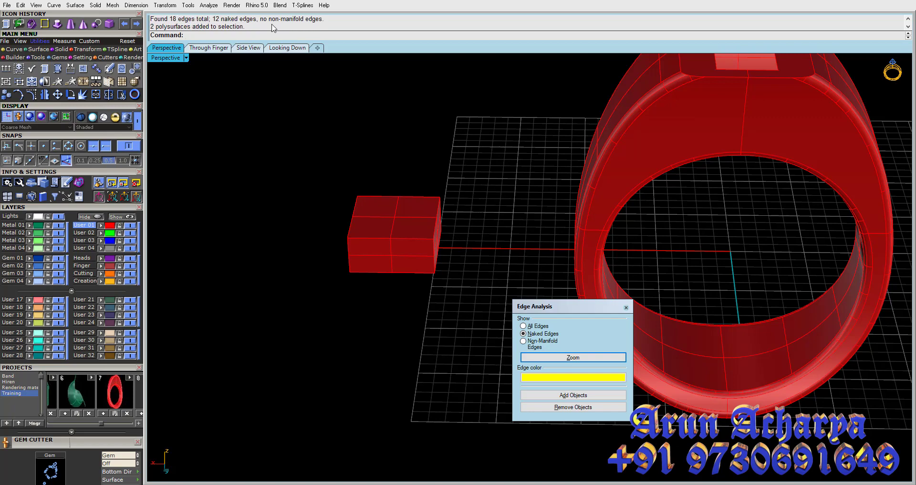
{"action": "scroll", "coordinate": [273, 28], "scroll_direction": "down", "scroll_amount": 3}
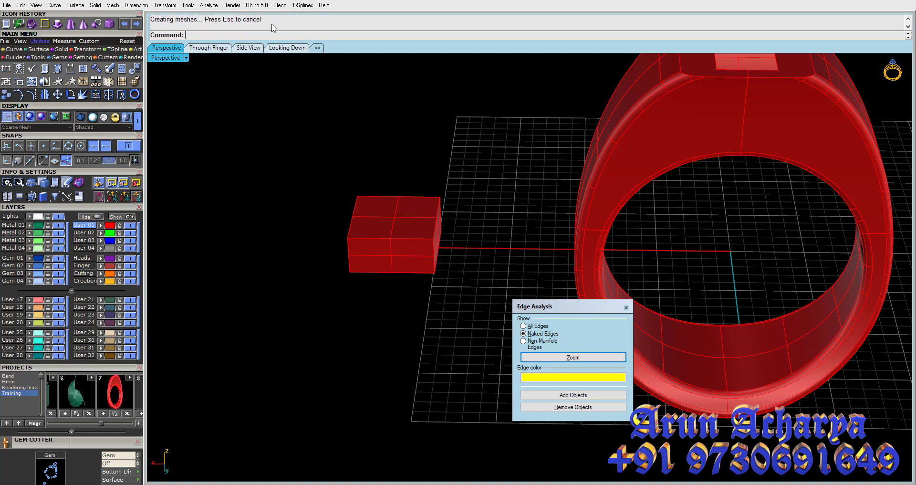
Step: Run Join again on the two box pieces and confirm the selection
{"action": "left_click", "coordinate": [371, 196]}
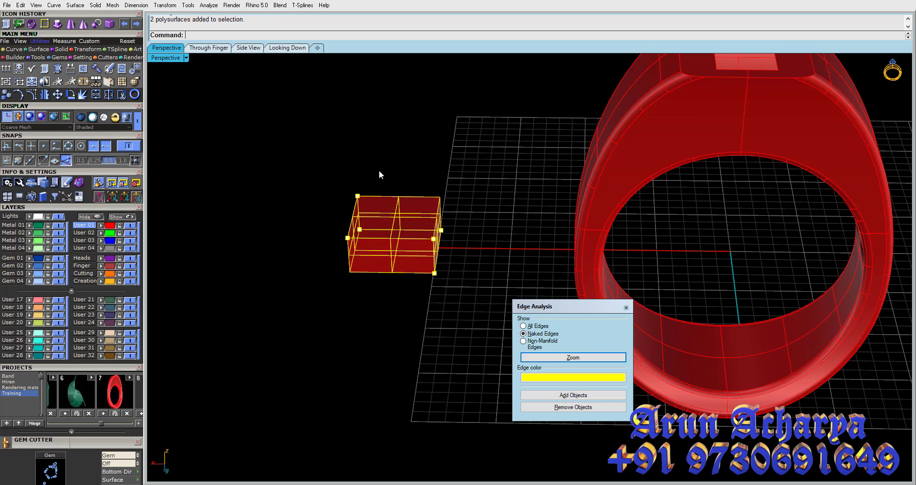
{"action": "left_click", "coordinate": [380, 175]}
{"action": "left_click", "coordinate": [96, 94]}
{"action": "left_click", "coordinate": [409, 214]}
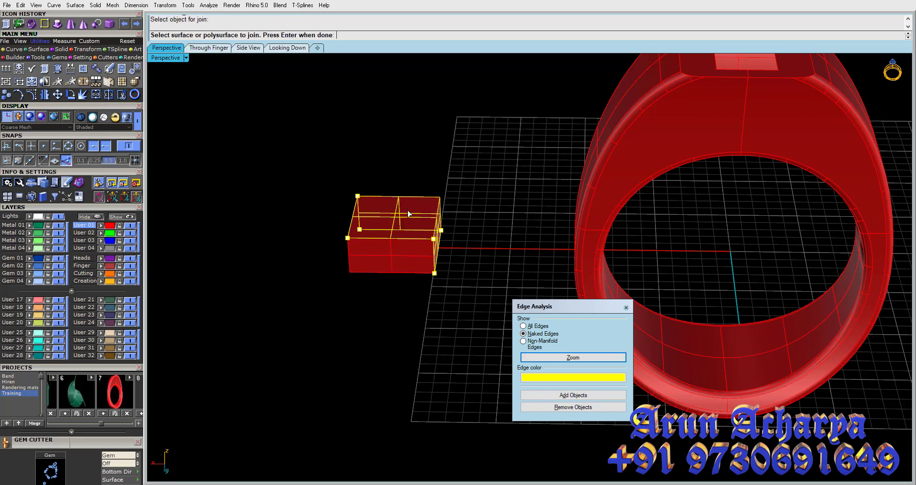
{"action": "key", "text": "Return"}
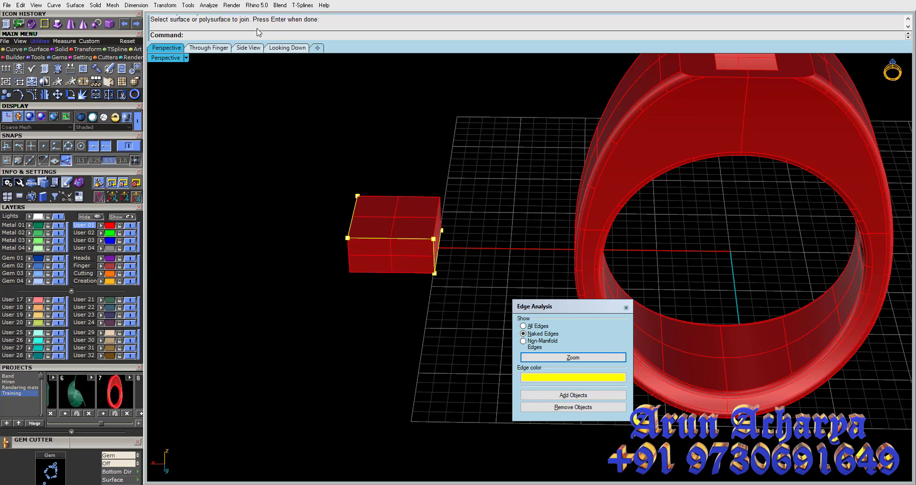
{"action": "scroll", "coordinate": [261, 29], "scroll_direction": "up", "scroll_amount": 1}
{"action": "scroll", "coordinate": [261, 35], "scroll_direction": "down", "scroll_amount": 1}
Step: Join the box once more and enlarge the command history pane to four lines
{"action": "left_click_drag", "start_coordinate": [390, 41], "coordinate": [389, 46]}
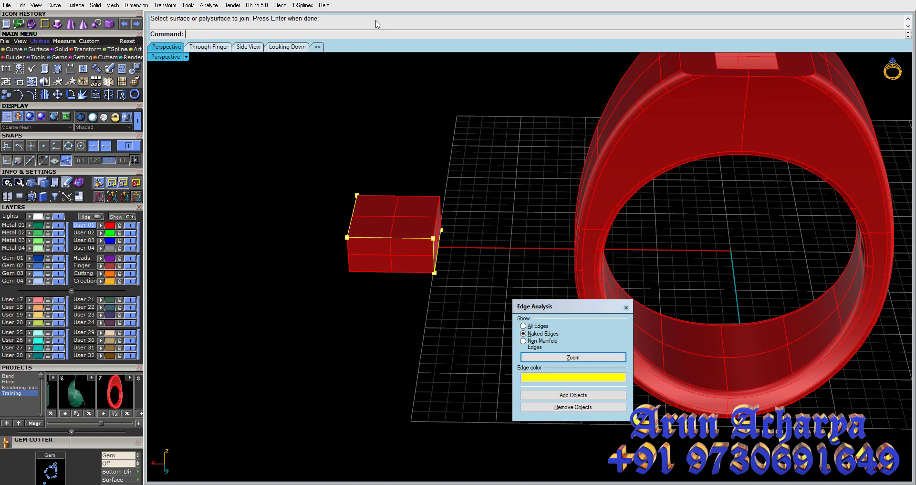
{"action": "left_click_drag", "start_coordinate": [377, 42], "coordinate": [370, 50]}
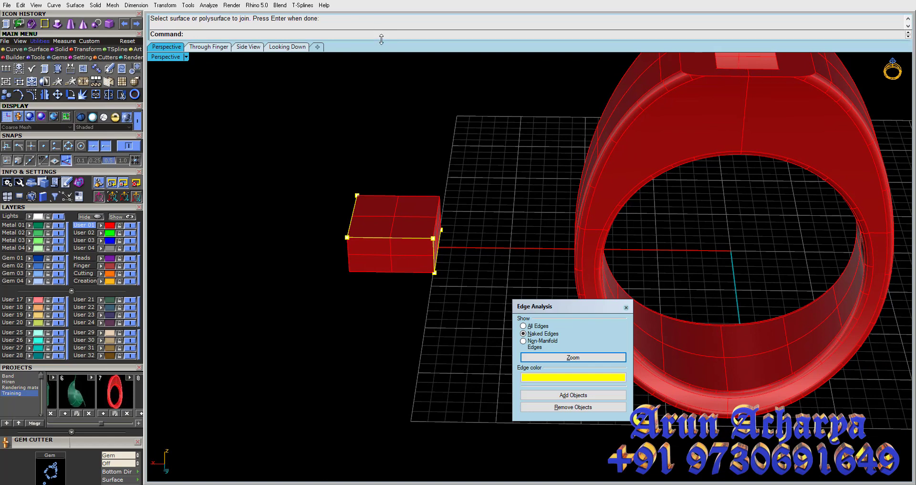
{"action": "left_click", "coordinate": [396, 200]}
{"action": "left_click", "coordinate": [90, 95]}
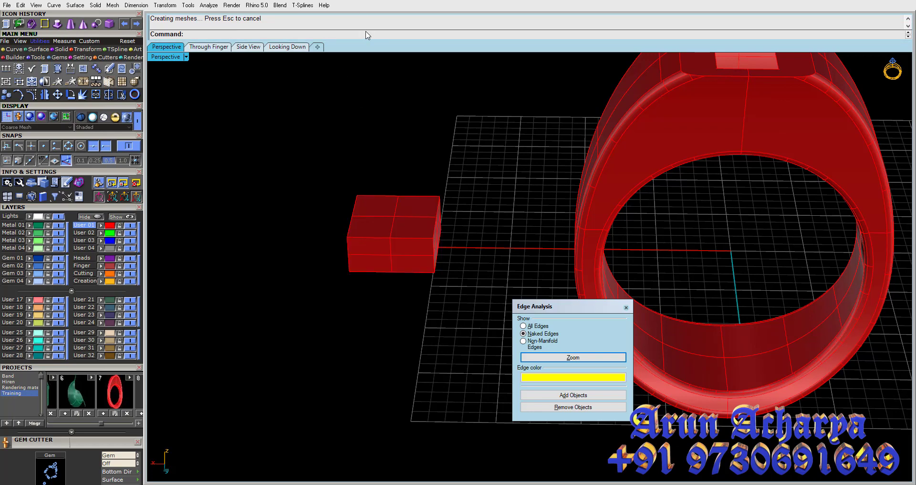
{"action": "left_click_drag", "start_coordinate": [371, 40], "coordinate": [371, 59]}
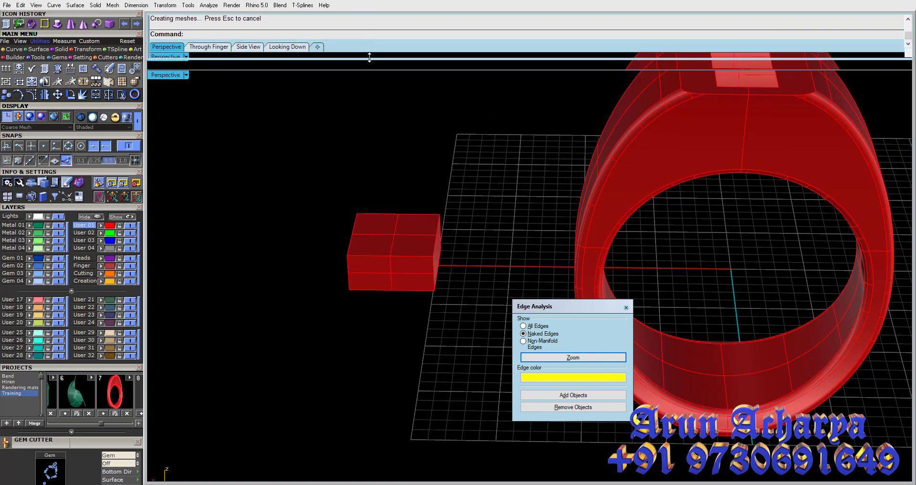
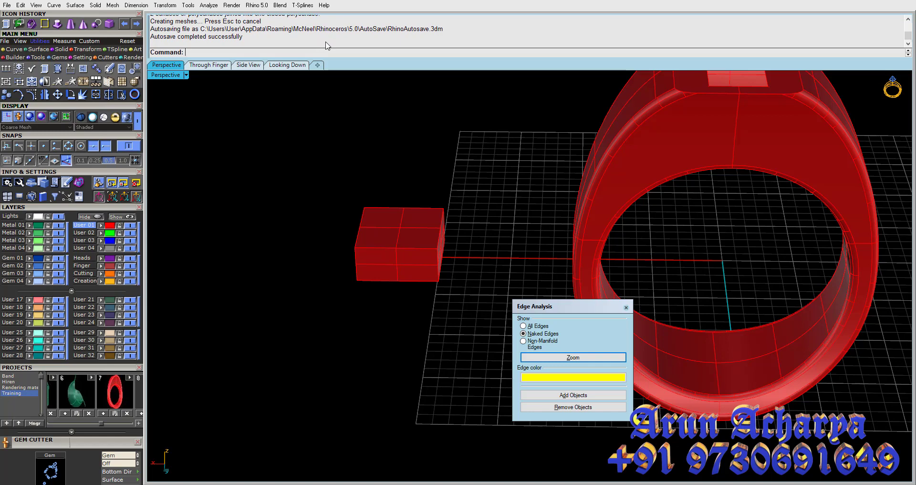
Step: Enlarge the viewport, orbit past the box onto the signet ring, and select the ring
{"action": "left_click", "coordinate": [432, 223]}
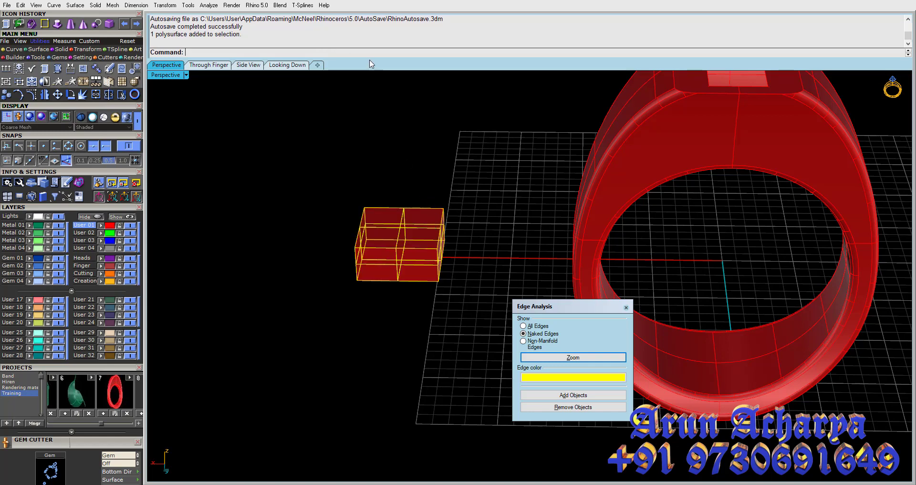
{"action": "mouse_move", "coordinate": [370, 57]}
{"action": "left_mouse_down"}
{"action": "mouse_move", "coordinate": [367, 23]}
{"action": "mouse_move", "coordinate": [371, 46]}
{"action": "left_mouse_up"}
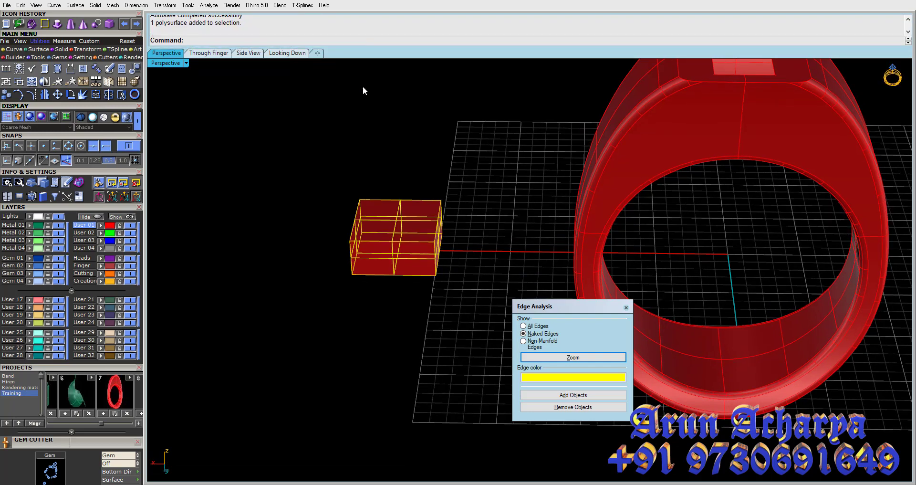
{"action": "key", "text": "Escape"}
{"action": "left_click", "coordinate": [426, 239]}
{"action": "right_click_drag", "start_coordinate": [507, 214], "coordinate": [395, 203]}
{"action": "left_click", "coordinate": [417, 173]}
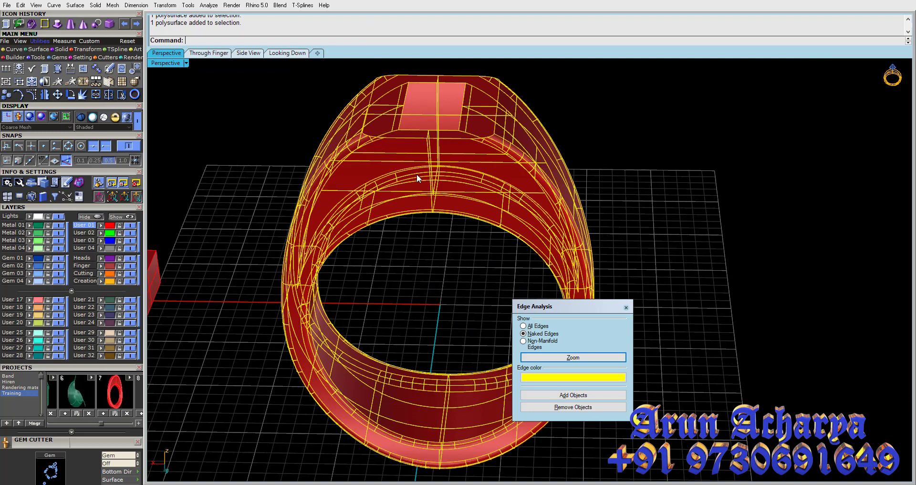
Step: Explode the ring into surfaces and highlight its naked edges in a wireframe view
{"action": "left_click", "coordinate": [82, 95]}
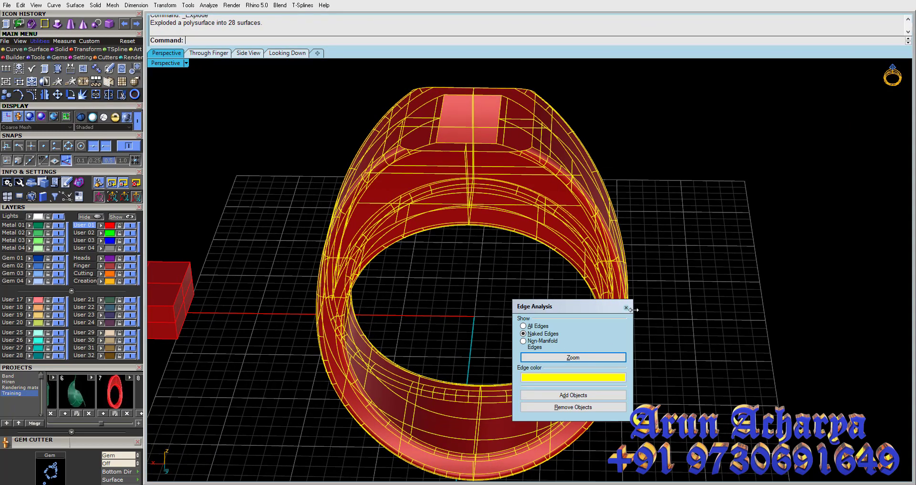
{"action": "mouse_move", "coordinate": [549, 306]}
{"action": "left_mouse_down"}
{"action": "mouse_move", "coordinate": [764, 151]}
{"action": "mouse_move", "coordinate": [770, 131]}
{"action": "left_mouse_up"}
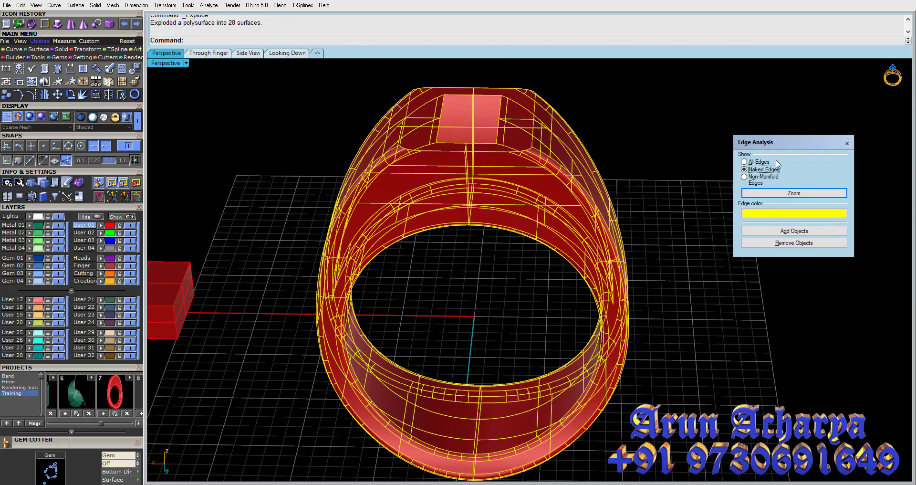
{"action": "left_click", "coordinate": [806, 233]}
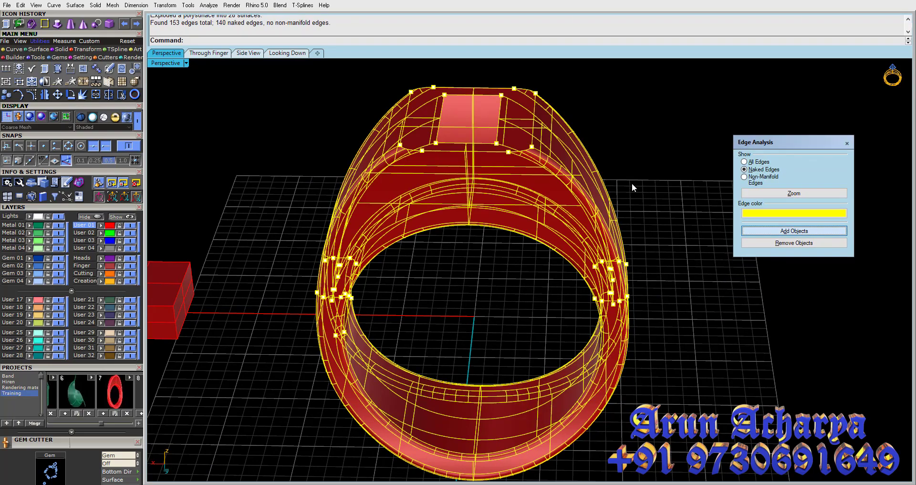
{"action": "left_click", "coordinate": [629, 177]}
{"action": "mouse_move", "coordinate": [623, 199]}
{"action": "right_mouse_down"}
{"action": "mouse_move", "coordinate": [547, 230]}
{"action": "mouse_move", "coordinate": [388, 127]}
{"action": "mouse_move", "coordinate": [368, 62]}
{"action": "mouse_move", "coordinate": [614, 206]}
{"action": "mouse_move", "coordinate": [399, 231]}
{"action": "mouse_move", "coordinate": [434, 207]}
{"action": "mouse_move", "coordinate": [420, 191]}
{"action": "mouse_move", "coordinate": [485, 224]}
{"action": "right_mouse_up"}
{"action": "left_click", "coordinate": [138, 121]}
{"action": "scroll", "coordinate": [485, 224], "scroll_direction": "up", "scroll_amount": 5}
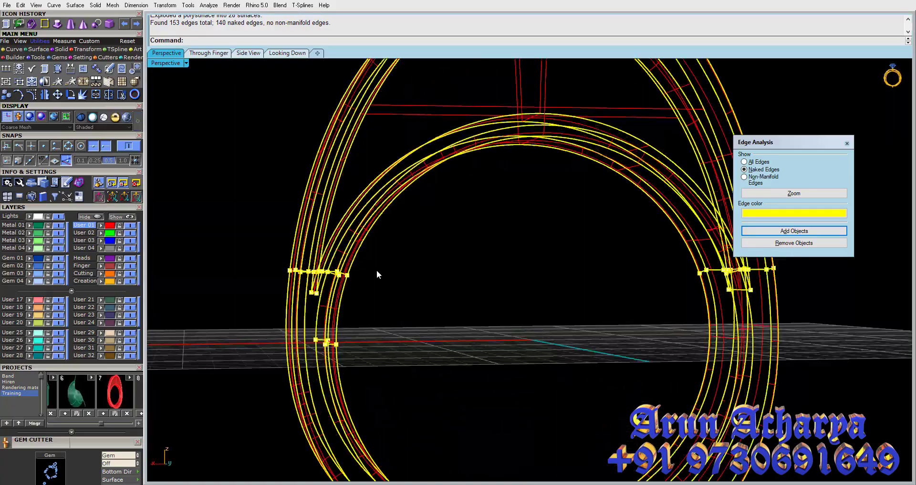
{"action": "mouse_move", "coordinate": [376, 270]}
{"action": "right_mouse_down"}
{"action": "mouse_move", "coordinate": [386, 197]}
{"action": "mouse_move", "coordinate": [652, 380]}
{"action": "right_mouse_up"}
{"action": "scroll", "coordinate": [386, 196], "scroll_direction": "down", "scroll_amount": 3}
Step: Join the eight upper-band surfaces into one polysurface
{"action": "left_click_drag", "start_coordinate": [664, 371], "coordinate": [508, 409]}
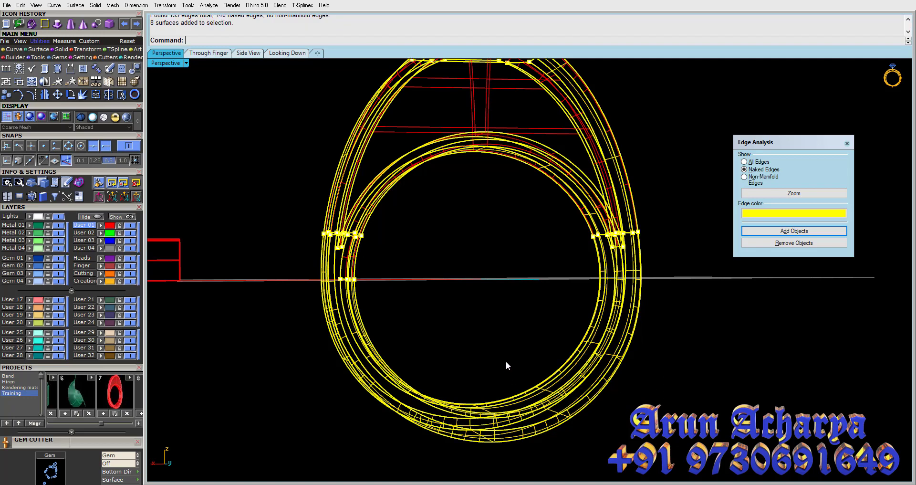
{"action": "right_click_drag", "start_coordinate": [507, 366], "coordinate": [677, 372]}
{"action": "left_click_drag", "start_coordinate": [677, 372], "coordinate": [330, 448]}
{"action": "key", "text": "ctrl+j"}
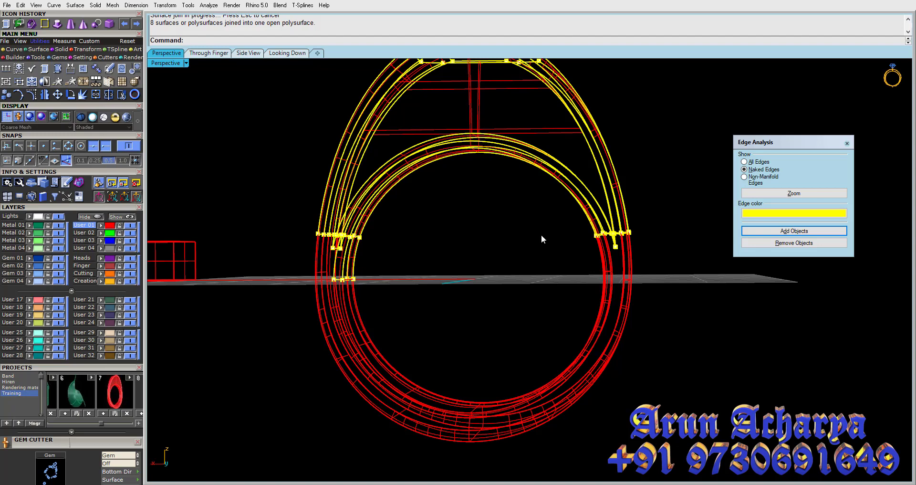
Step: Join the remaining ring surfaces into a second open polysurface
{"action": "right_click_drag", "start_coordinate": [543, 148], "coordinate": [546, 127]}
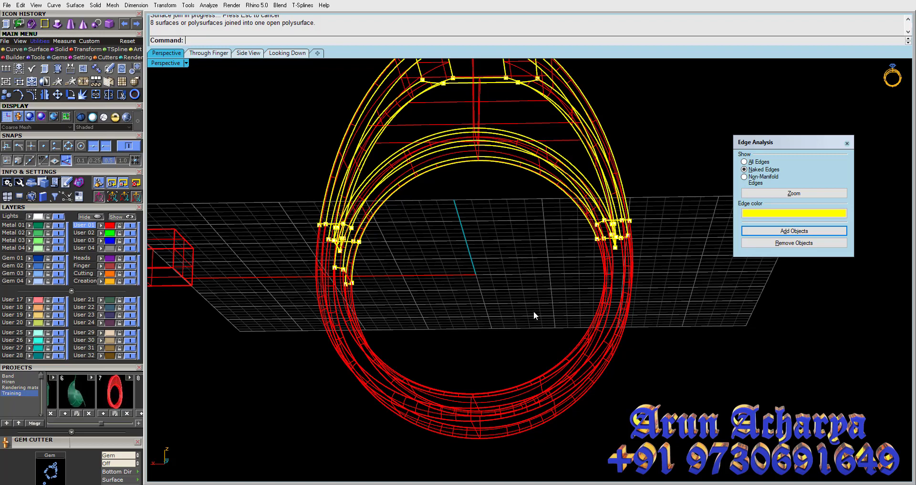
{"action": "right_click_drag", "start_coordinate": [525, 262], "coordinate": [538, 339]}
{"action": "left_click_drag", "start_coordinate": [735, 355], "coordinate": [299, 222]}
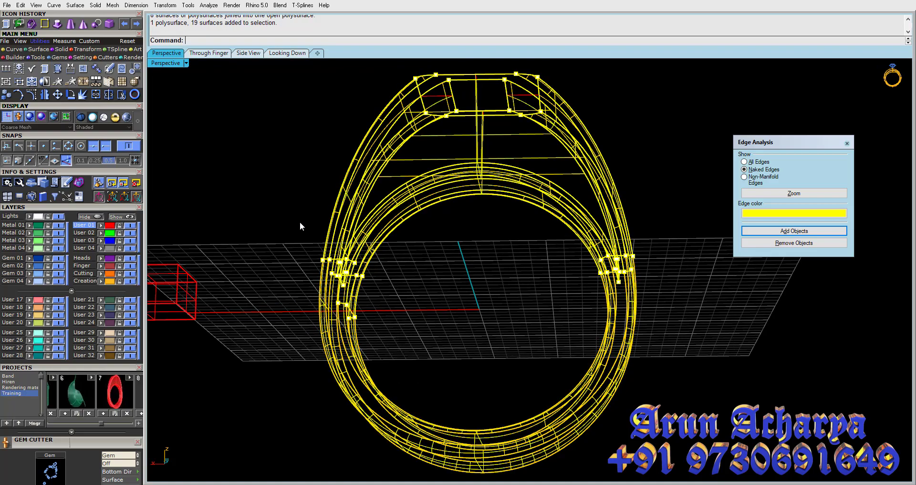
{"action": "key", "text": "Return"}
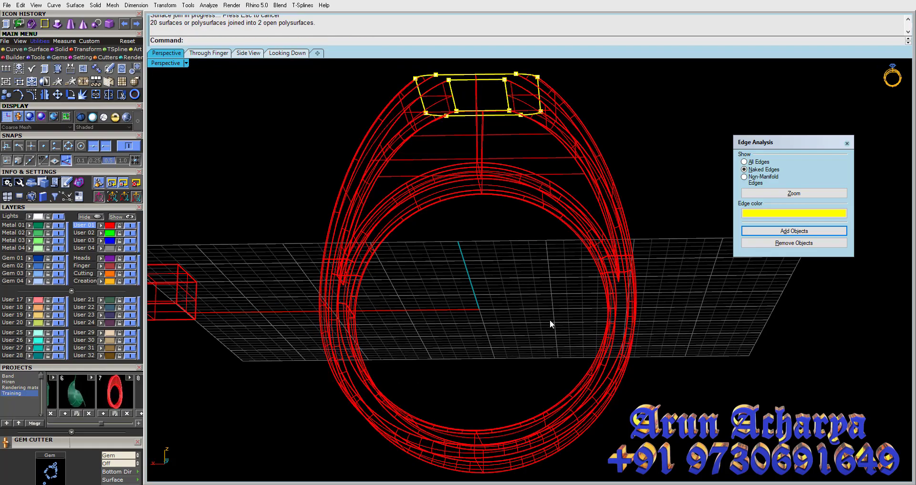
Step: Join both polysurfaces and the top face into one closed ring, then reselect it
{"action": "mouse_move", "coordinate": [550, 325]}
{"action": "right_mouse_down"}
{"action": "mouse_move", "coordinate": [528, 344]}
{"action": "mouse_move", "coordinate": [493, 290]}
{"action": "mouse_move", "coordinate": [493, 371]}
{"action": "mouse_move", "coordinate": [495, 352]}
{"action": "right_mouse_up"}
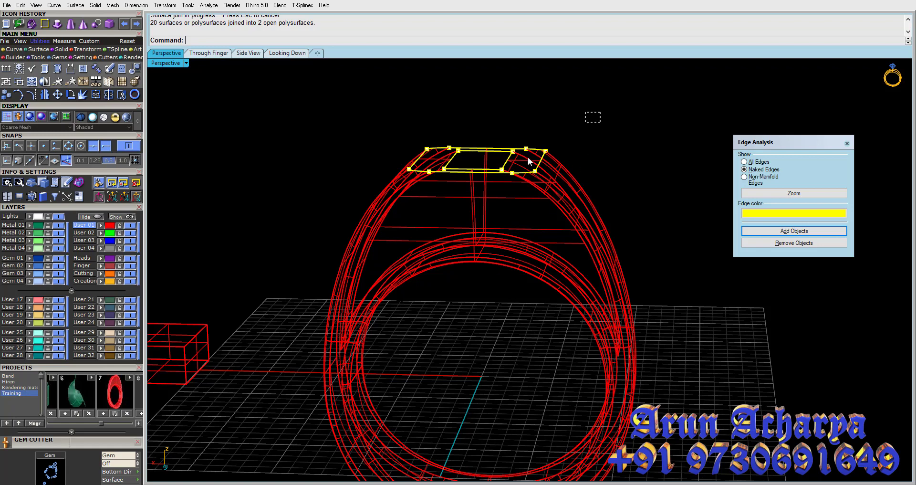
{"action": "left_click_drag", "start_coordinate": [528, 157], "coordinate": [336, 196]}
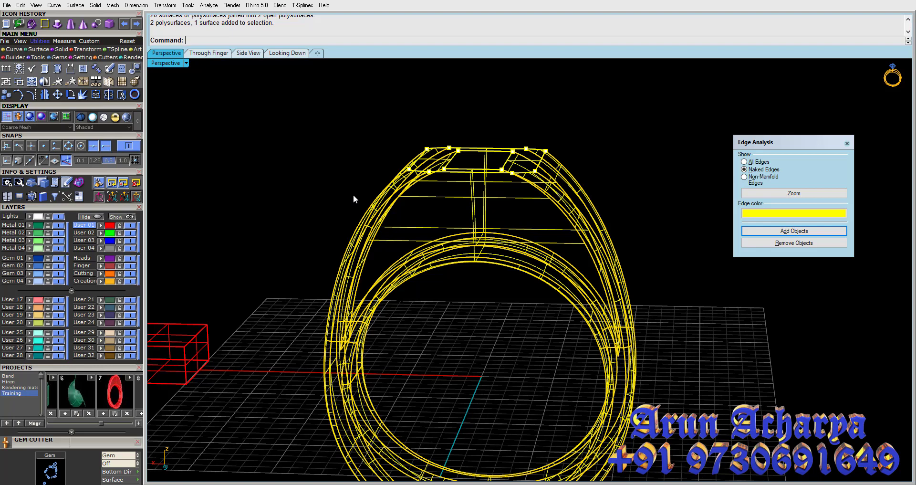
{"action": "key", "text": "ctrl+j"}
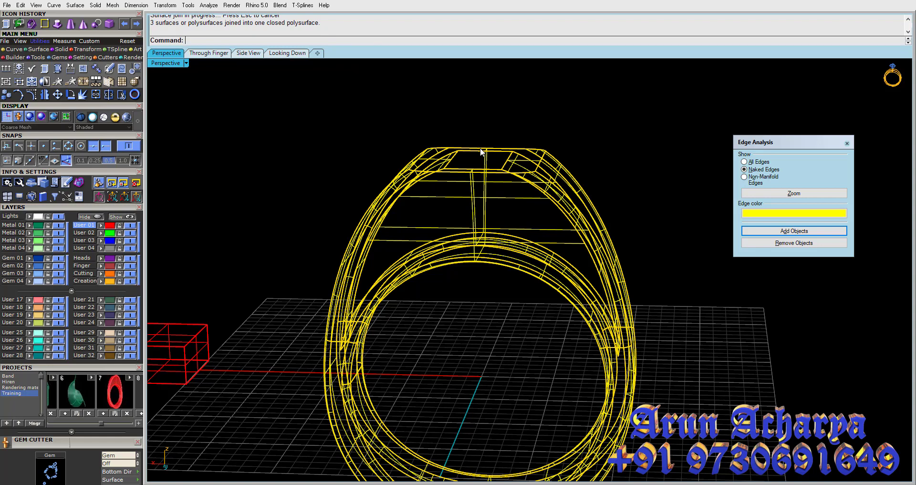
{"action": "key", "text": "Escape"}
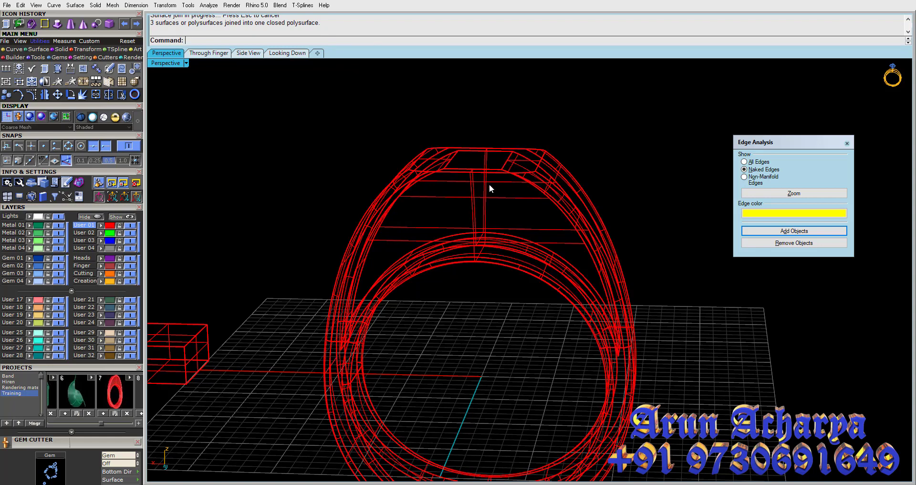
{"action": "right_click_drag", "start_coordinate": [489, 185], "coordinate": [489, 222]}
{"action": "left_click", "coordinate": [489, 223]}
Step: Run Check on the box to confirm it is a valid polysurface
{"action": "left_click", "coordinate": [350, 208]}
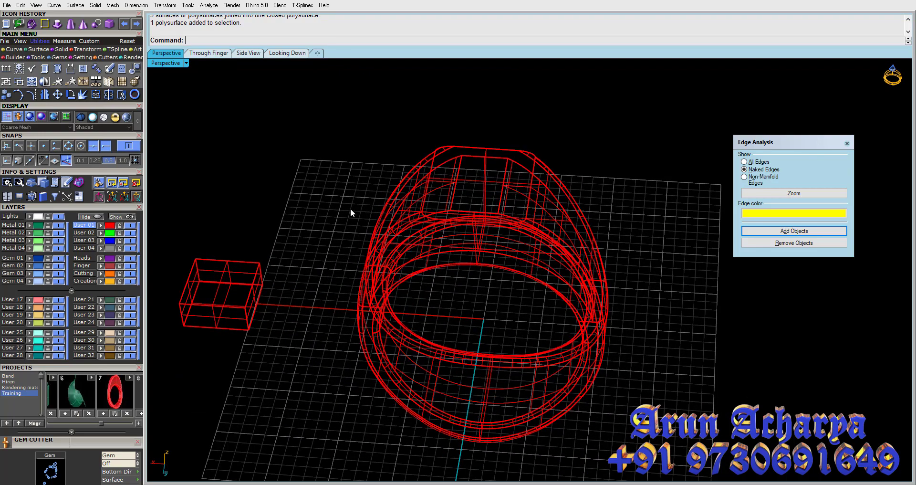
{"action": "left_click", "coordinate": [30, 70]}
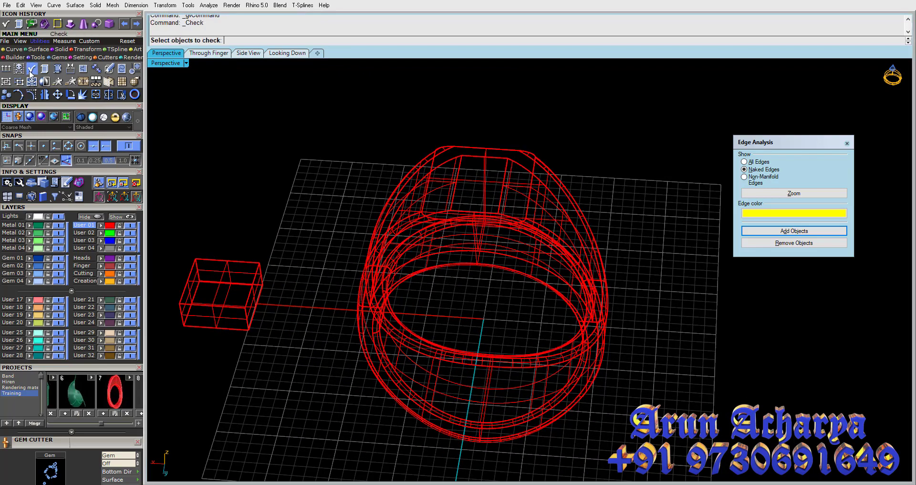
{"action": "right_click", "coordinate": [422, 173]}
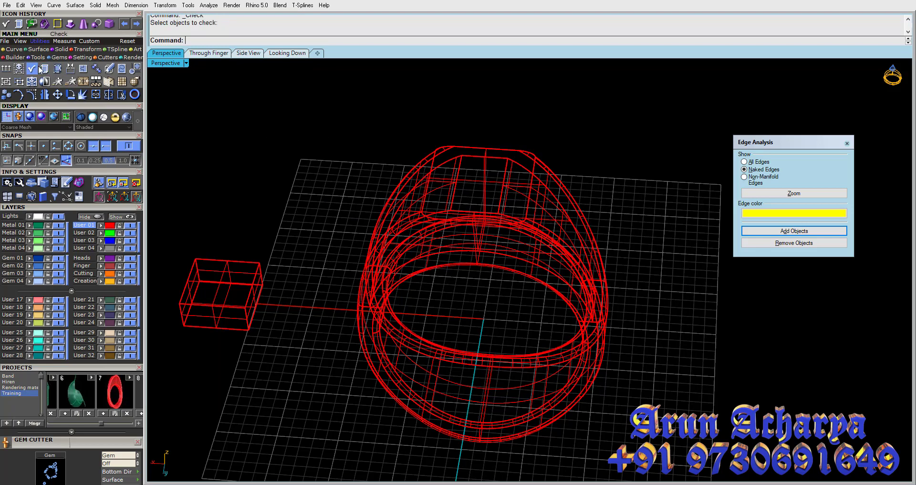
{"action": "left_click", "coordinate": [224, 275]}
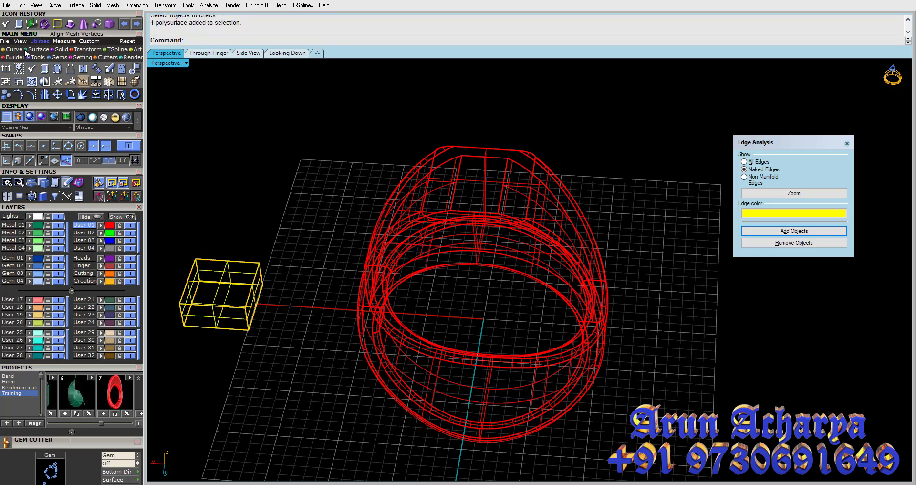
{"action": "left_click", "coordinate": [31, 68]}
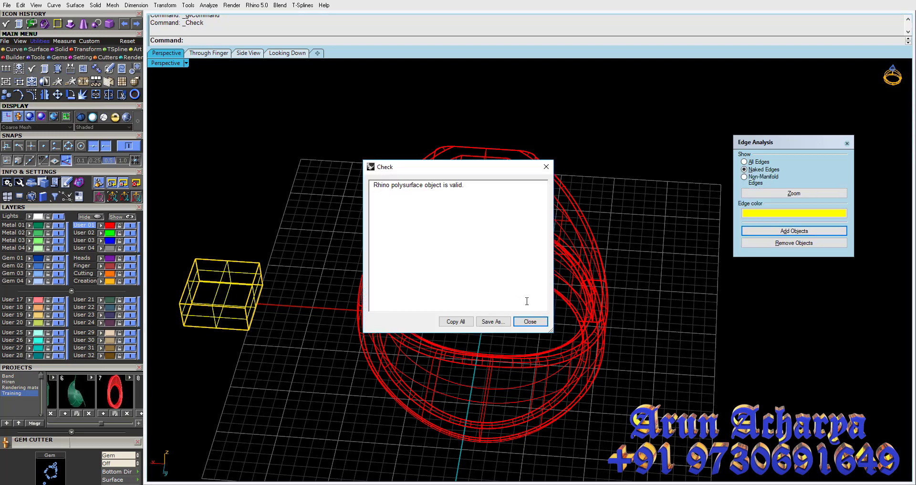
{"action": "left_click", "coordinate": [530, 322]}
Step: Add the ring to Edge Analysis to confirm it has no naked edges
{"action": "left_click", "coordinate": [533, 218]}
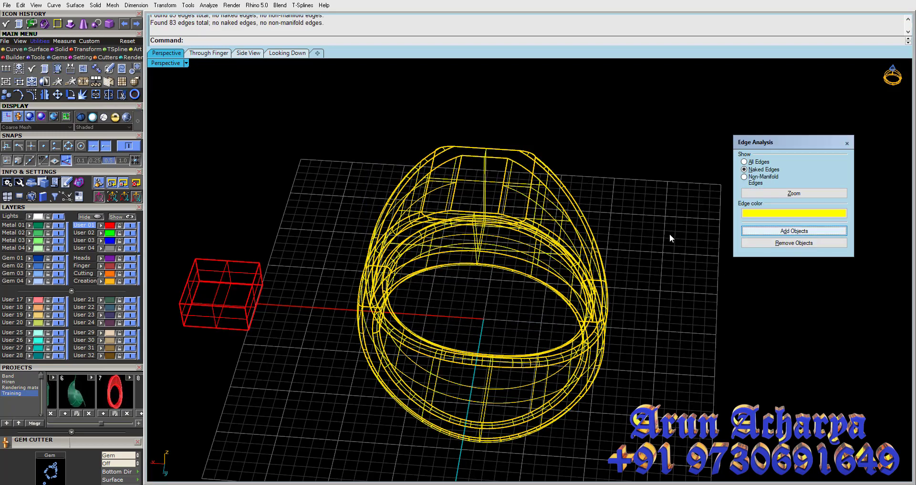
{"action": "left_click", "coordinate": [627, 245]}
{"action": "right_click_drag", "start_coordinate": [627, 245], "coordinate": [625, 212]}
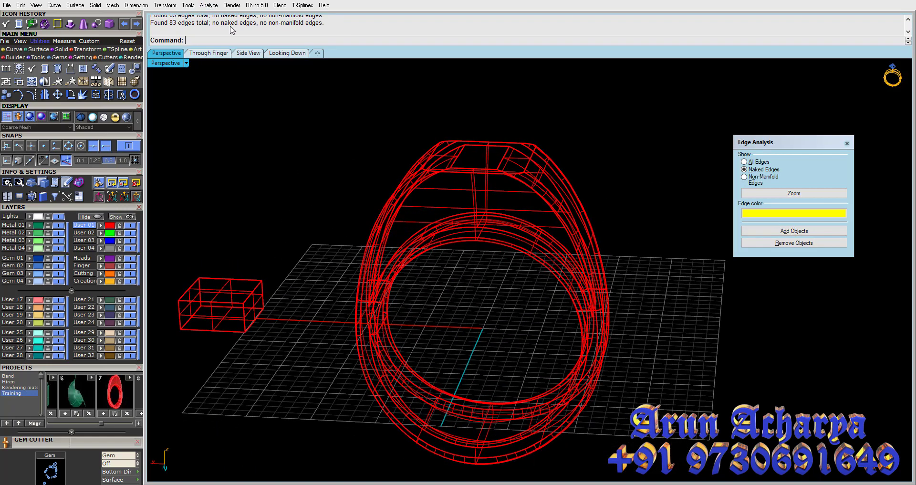
{"action": "left_click", "coordinate": [548, 167]}
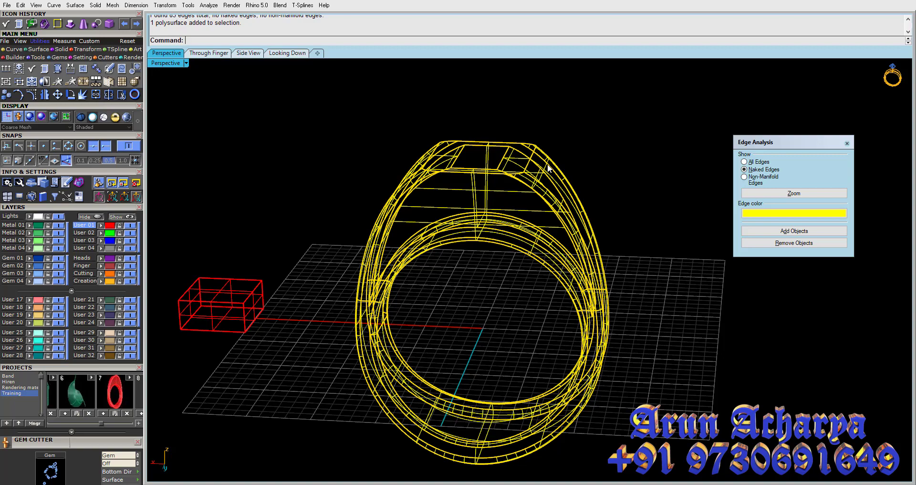
Step: Undo the last join to free the top face, and draw a diameter 10 sphere centred on it
{"action": "key", "text": "Escape"}
{"action": "key", "text": "ctrl+z"}
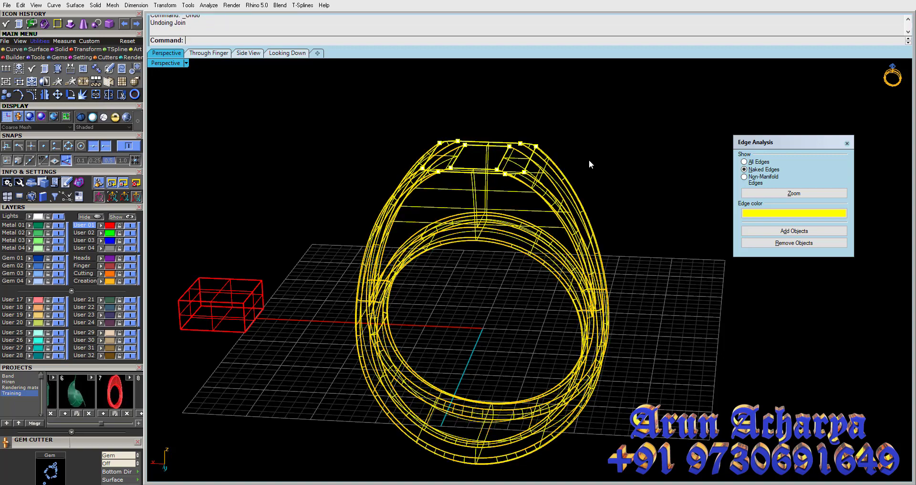
{"action": "key", "text": "Escape"}
{"action": "right_click_drag", "start_coordinate": [512, 150], "coordinate": [507, 146]}
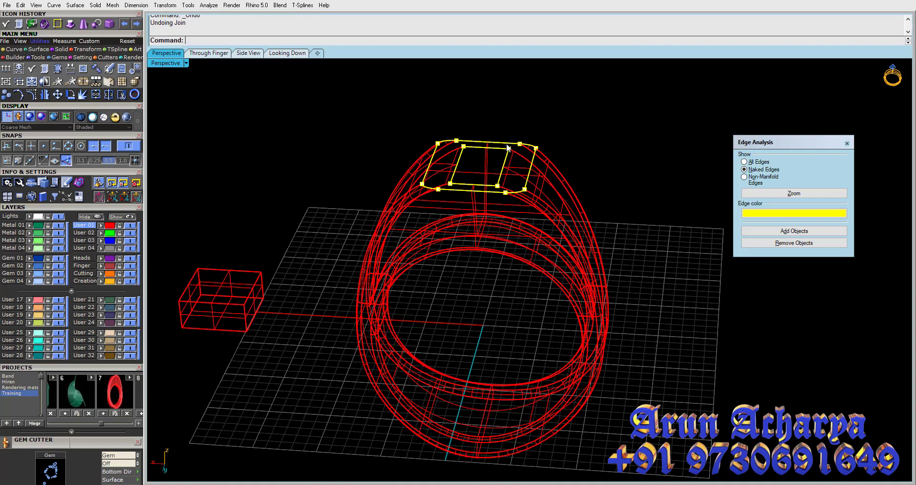
{"action": "left_click", "coordinate": [61, 49]}
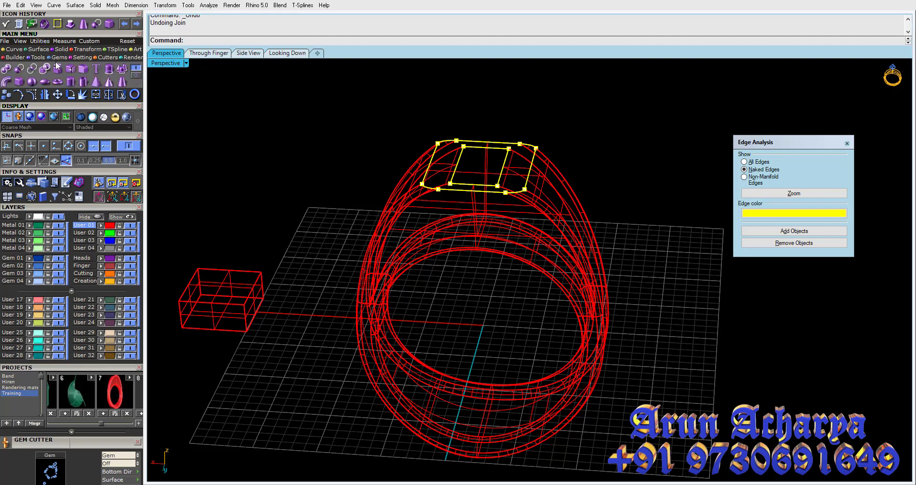
{"action": "left_click", "coordinate": [32, 81]}
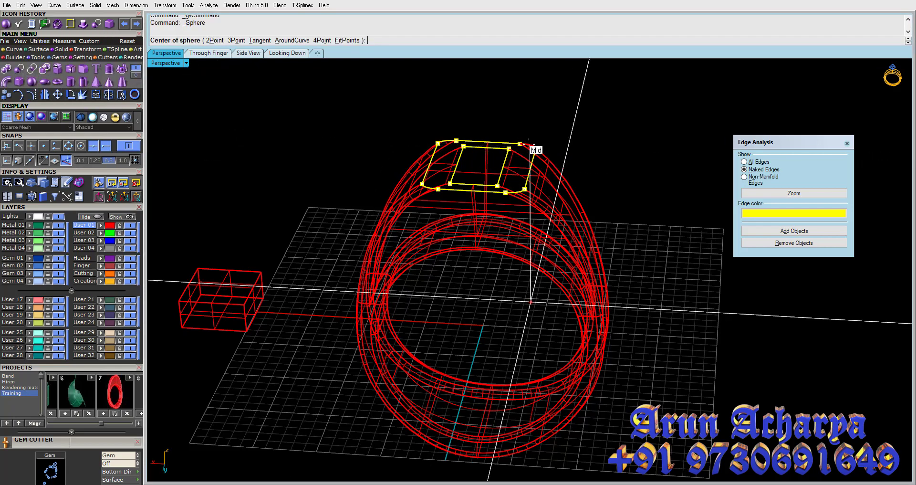
{"action": "left_click", "coordinate": [537, 148]}
{"action": "right_click_drag", "start_coordinate": [560, 158], "coordinate": [541, 214]}
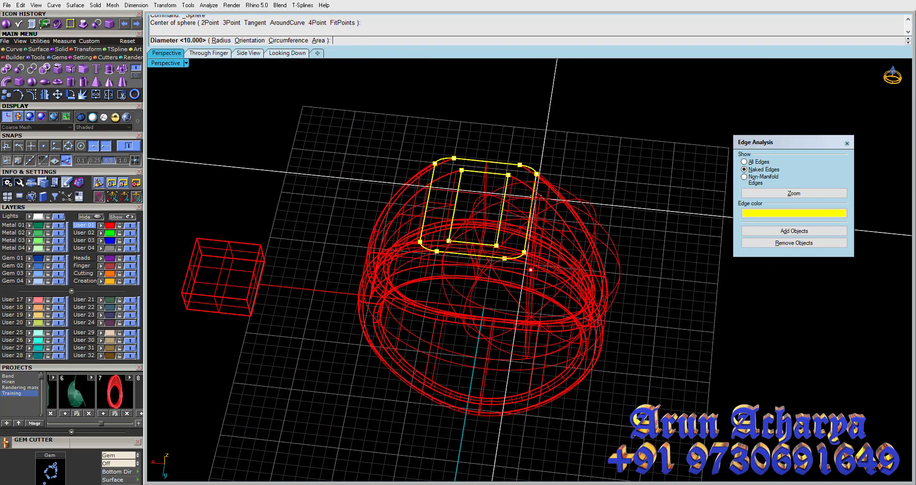
{"action": "left_click", "coordinate": [543, 213]}
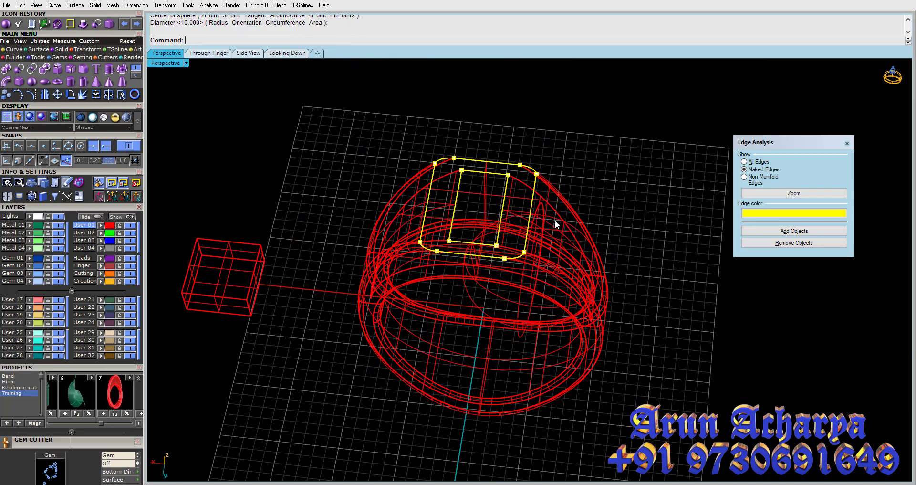
Step: Move the sphere vertically above the ring top and switch the viewport to Shaded
{"action": "right_click_drag", "start_coordinate": [555, 219], "coordinate": [598, 298]}
{"action": "left_click", "coordinate": [604, 271]}
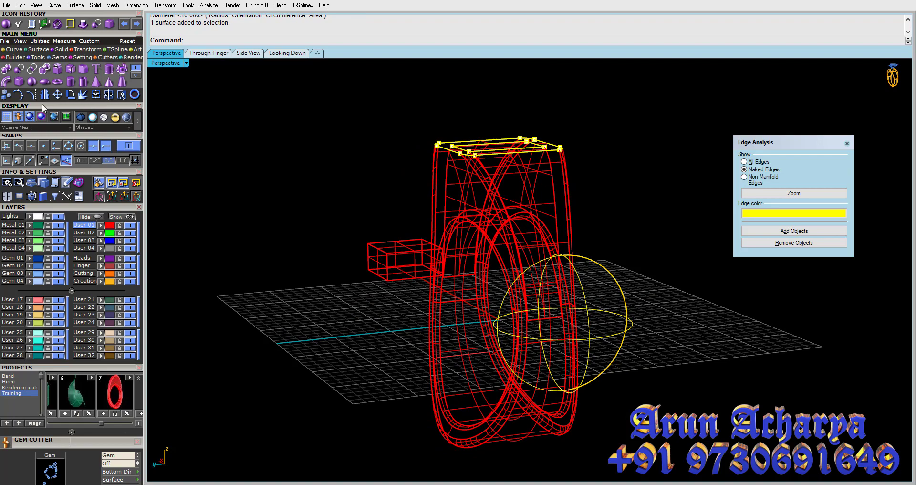
{"action": "left_click", "coordinate": [58, 94]}
{"action": "left_click", "coordinate": [225, 40]}
{"action": "left_click", "coordinate": [296, 277]}
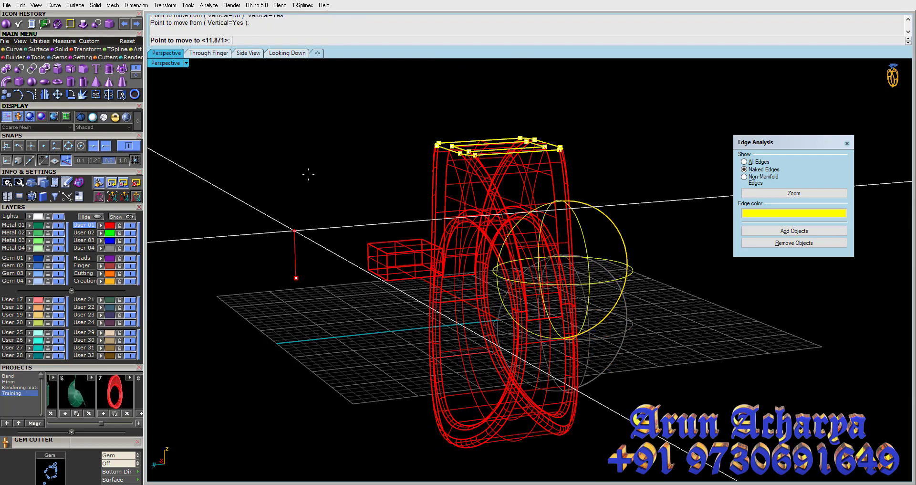
{"action": "left_click", "coordinate": [310, 156]}
{"action": "key", "text": "Escape"}
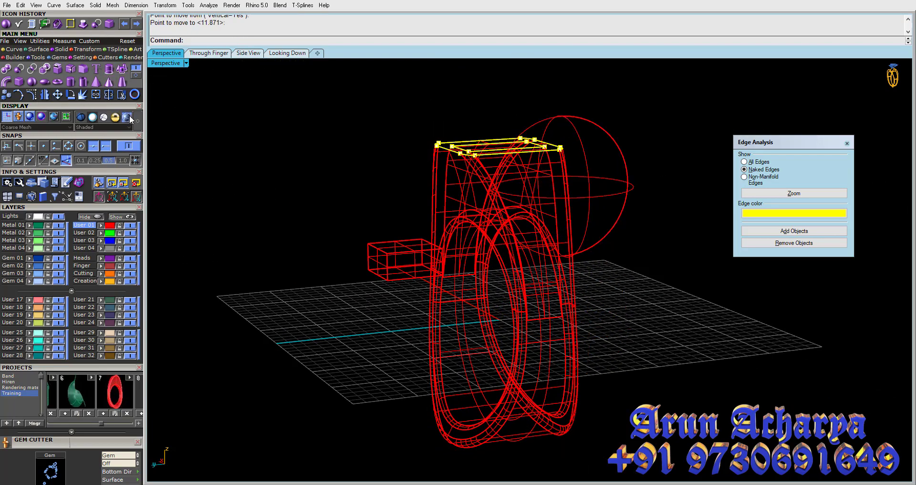
{"action": "left_click", "coordinate": [128, 118]}
{"action": "right_click_drag", "start_coordinate": [352, 210], "coordinate": [569, 234]}
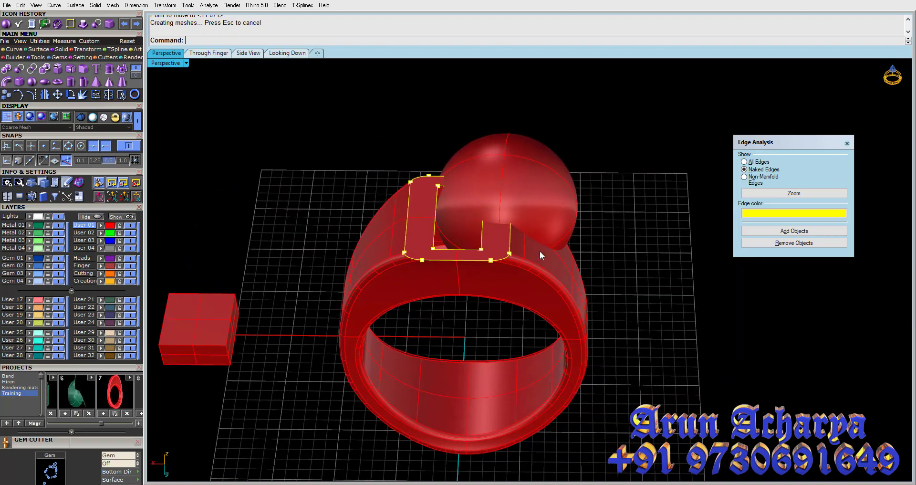
{"action": "left_click", "coordinate": [541, 254]}
{"action": "key", "text": "Escape"}
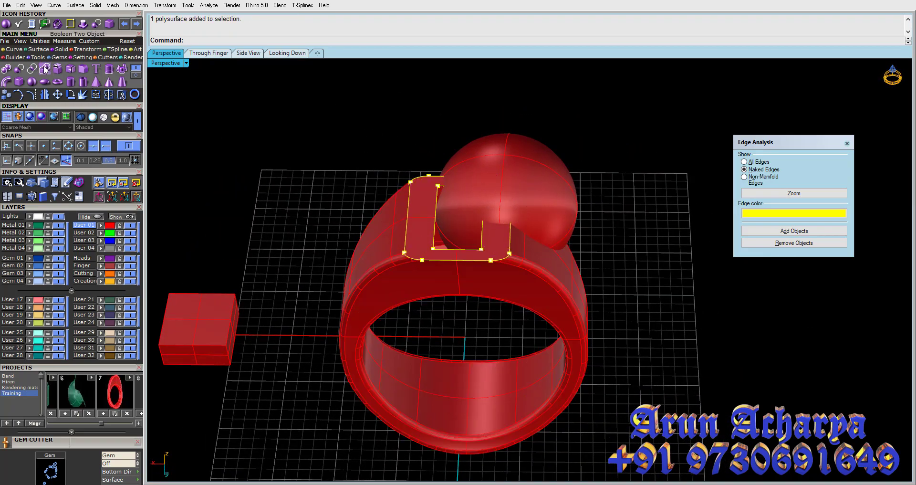
{"action": "left_click", "coordinate": [45, 69]}
{"action": "left_click", "coordinate": [548, 200]}
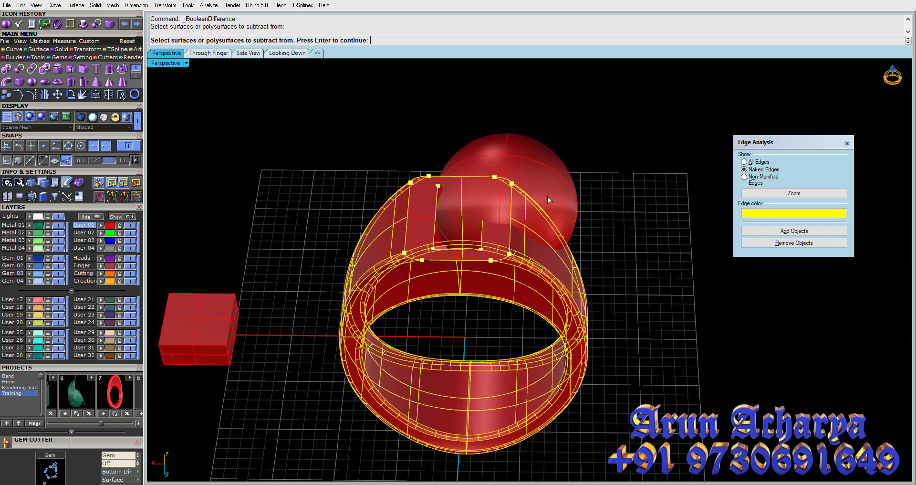
{"action": "left_click", "coordinate": [548, 201]}
{"action": "key", "text": "Return"}
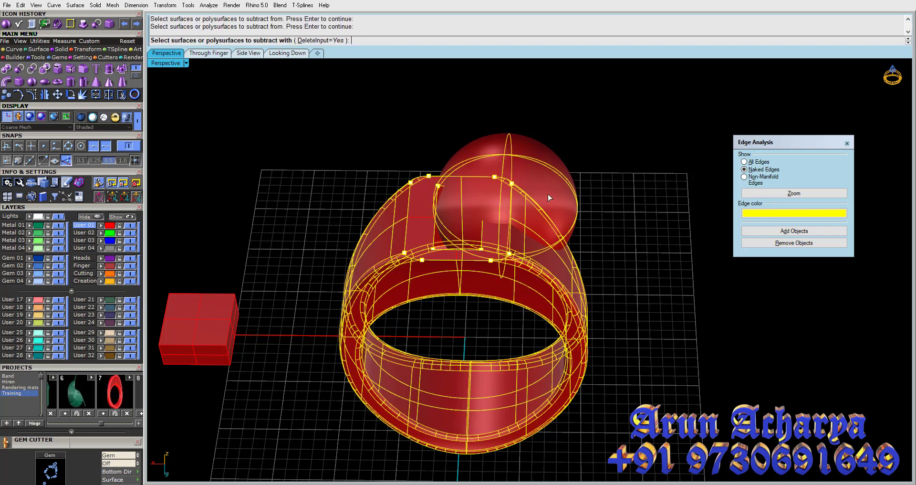
{"action": "key", "text": "Escape"}
{"action": "left_click", "coordinate": [550, 267]}
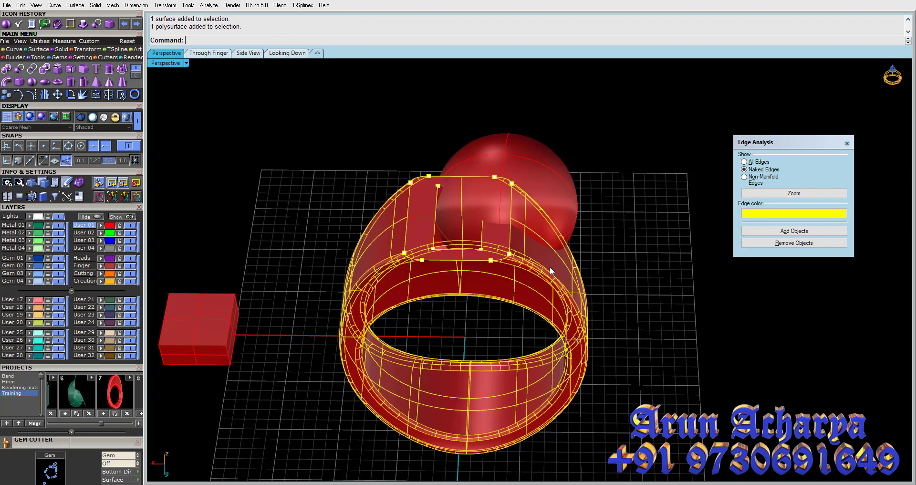
{"action": "key", "text": "Return"}
{"action": "left_click", "coordinate": [551, 188]}
{"action": "key", "text": "Return"}
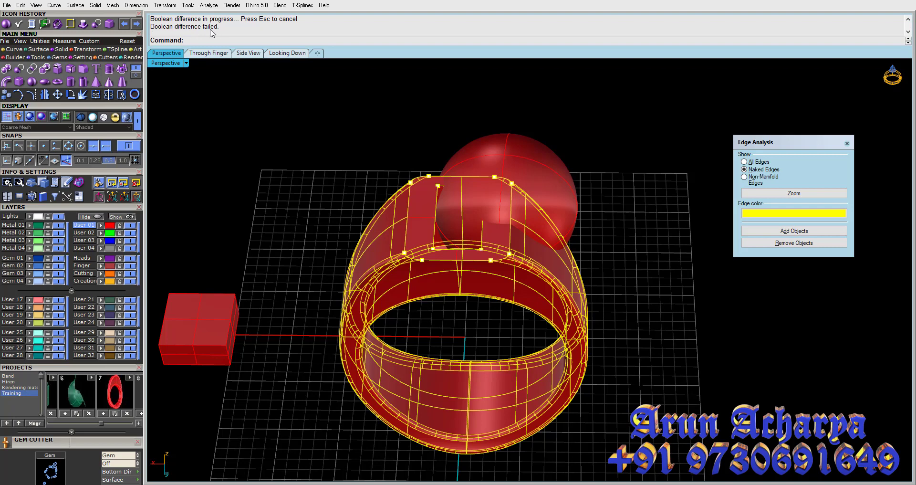
{"action": "left_click", "coordinate": [388, 173]}
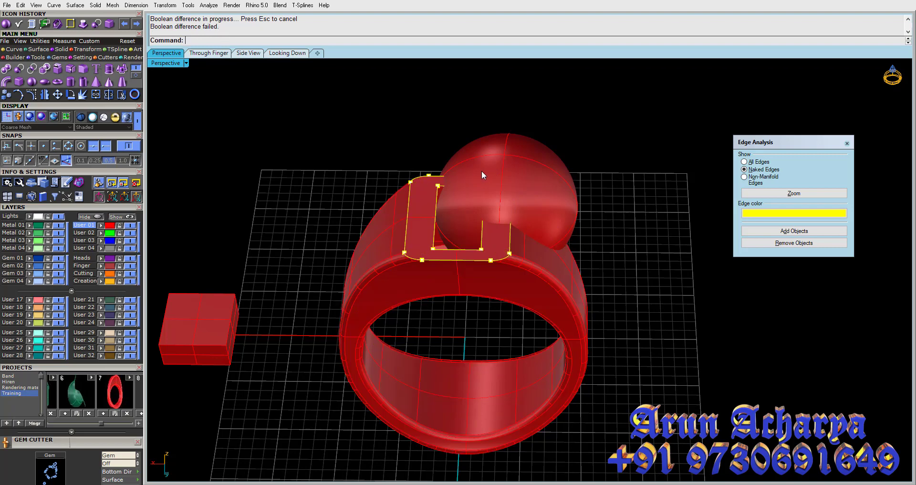
{"action": "left_click_drag", "start_coordinate": [356, 158], "coordinate": [582, 316]}
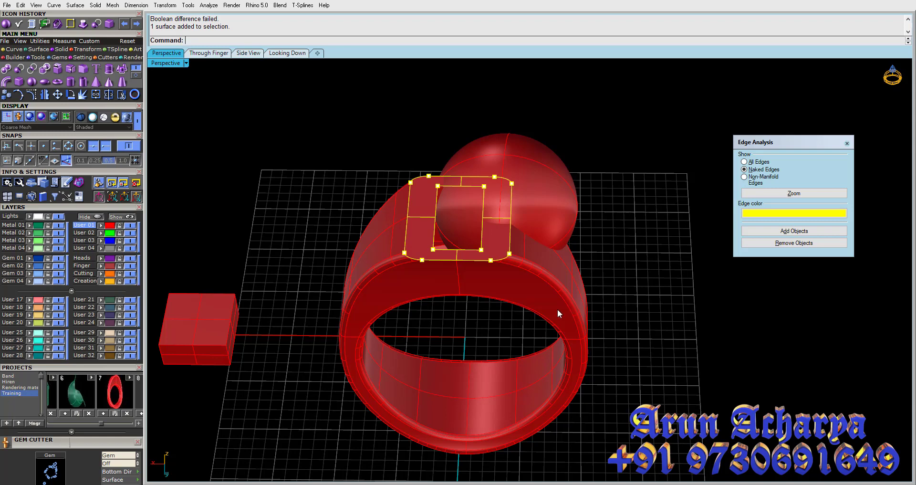
Step: Join the top cap and ring shank into one closed polysurface
{"action": "left_click_drag", "start_coordinate": [343, 144], "coordinate": [659, 337]}
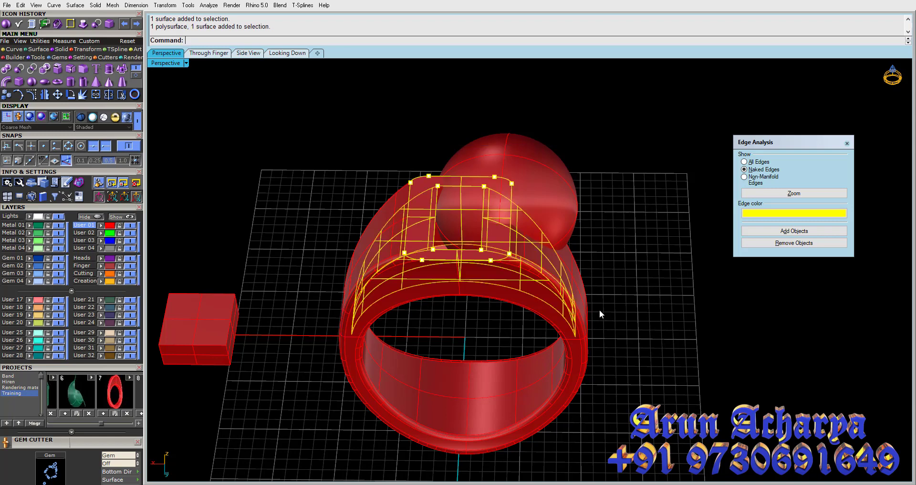
{"action": "left_click_drag", "start_coordinate": [614, 285], "coordinate": [475, 327]}
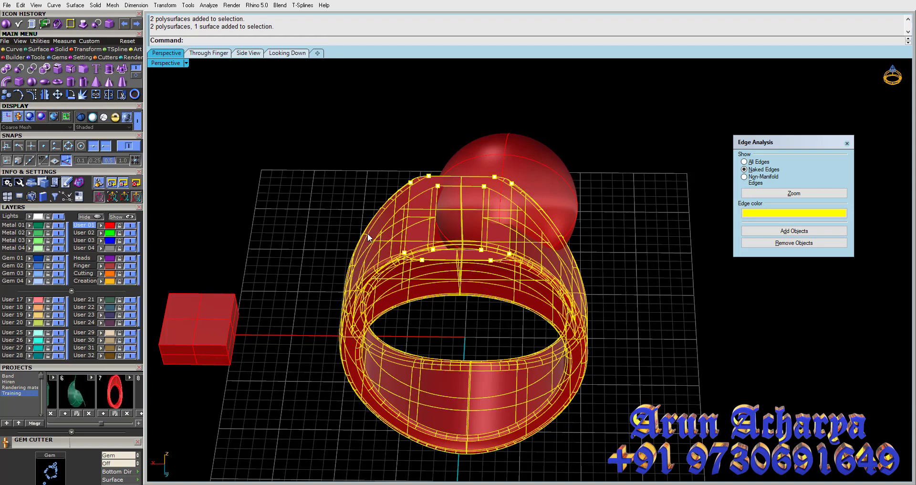
{"action": "key", "text": "ctrl+j"}
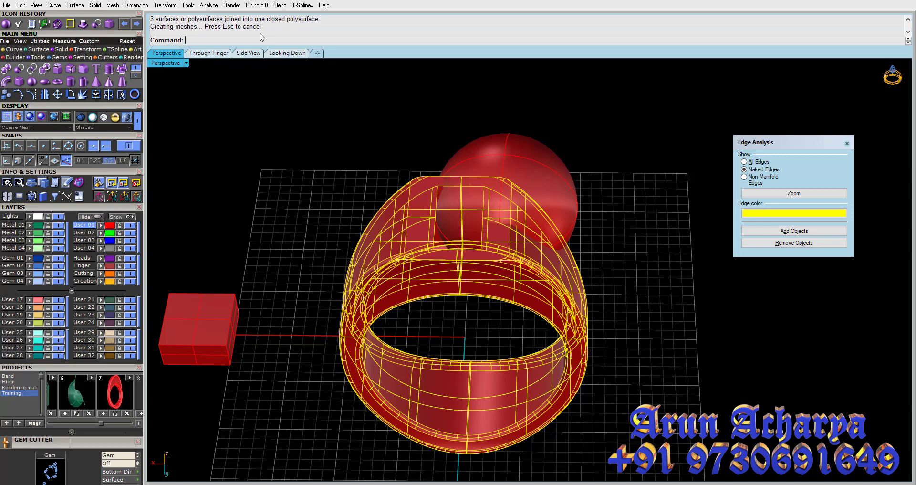
Step: Check the joined ring's edges: 71 edges, none naked or non-manifold
{"action": "left_click", "coordinate": [422, 182]}
{"action": "left_click", "coordinate": [616, 217]}
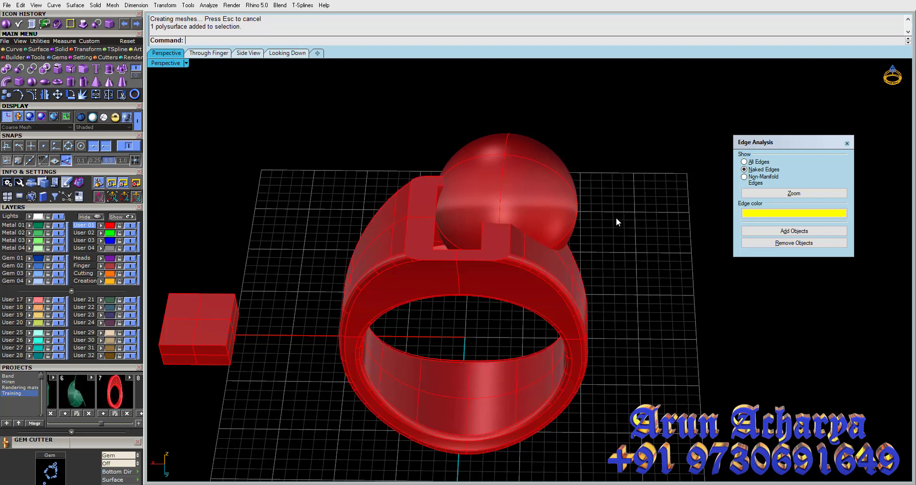
{"action": "left_click", "coordinate": [847, 143]}
{"action": "left_click", "coordinate": [551, 305]}
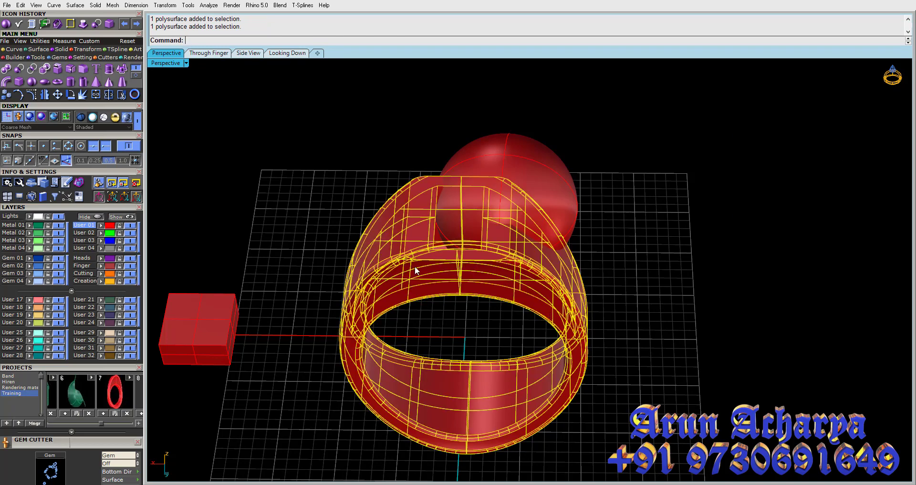
{"action": "left_click", "coordinate": [36, 41]}
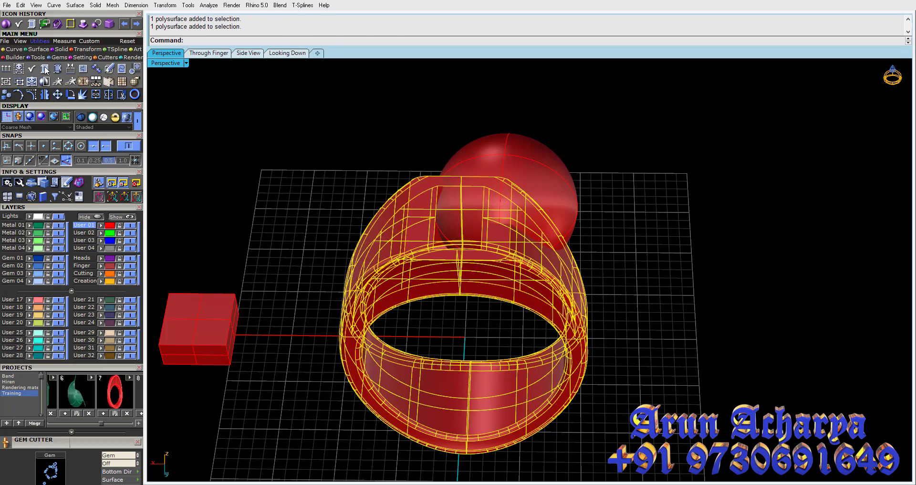
{"action": "left_click", "coordinate": [44, 68]}
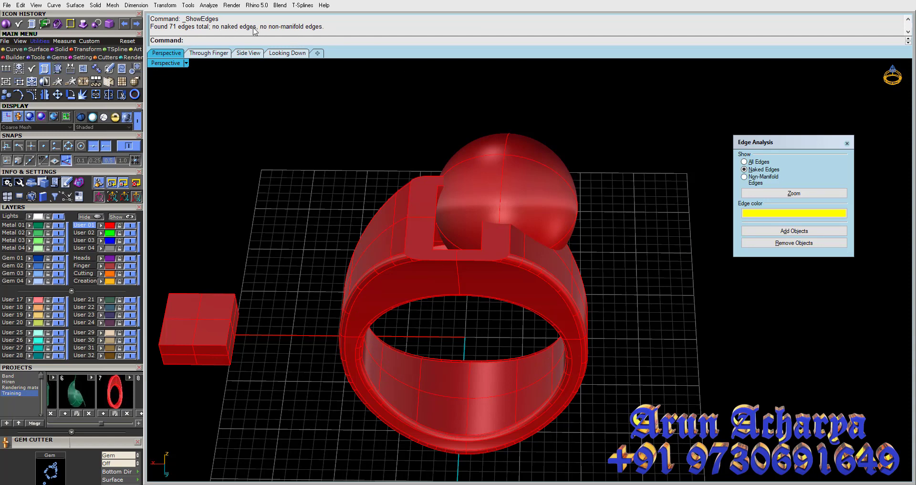
Step: Boolean-difference the sphere from the ring to carve a curved hollow into its head
{"action": "left_click", "coordinate": [521, 273]}
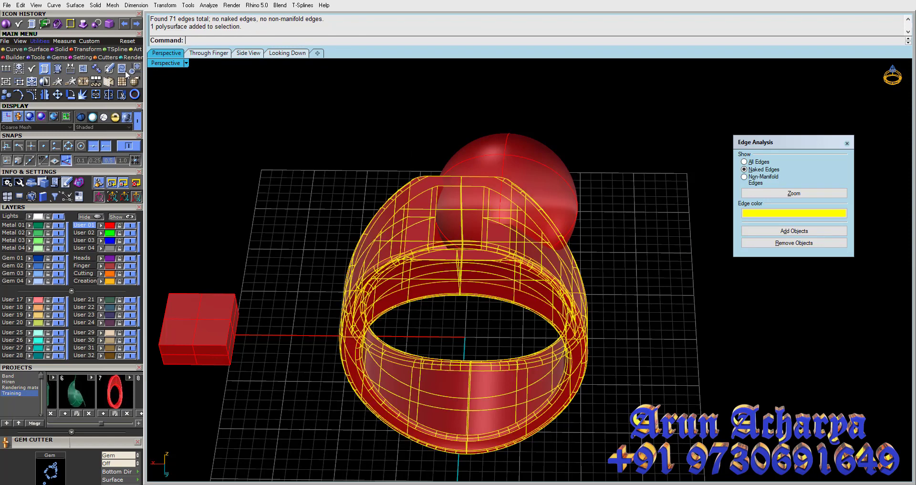
{"action": "left_click", "coordinate": [55, 50]}
{"action": "left_click", "coordinate": [20, 68]}
{"action": "left_click", "coordinate": [494, 188]}
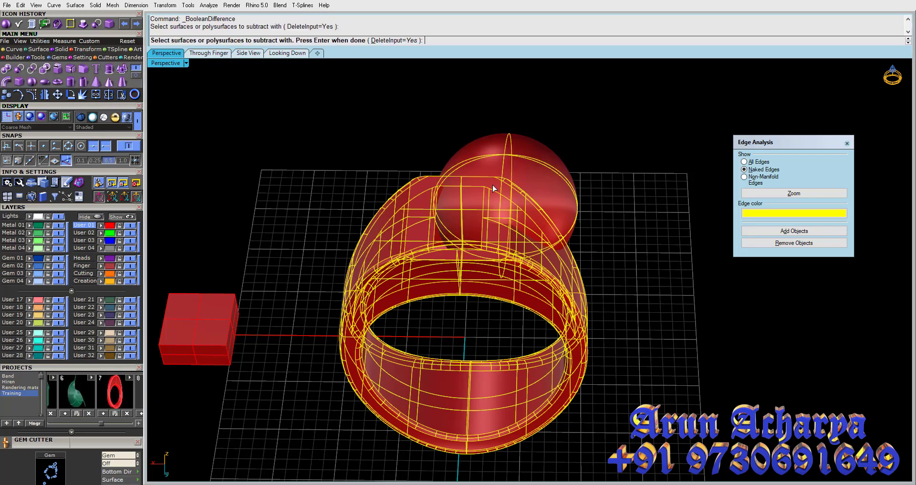
{"action": "key", "text": "Return"}
{"action": "mouse_move", "coordinate": [534, 176]}
{"action": "right_mouse_down"}
{"action": "mouse_move", "coordinate": [530, 245]}
{"action": "mouse_move", "coordinate": [321, 188]}
{"action": "mouse_move", "coordinate": [250, 81]}
{"action": "mouse_move", "coordinate": [317, 67]}
{"action": "mouse_move", "coordinate": [383, 137]}
{"action": "mouse_move", "coordinate": [554, 211]}
{"action": "mouse_move", "coordinate": [495, 260]}
{"action": "mouse_move", "coordinate": [507, 219]}
{"action": "mouse_move", "coordinate": [562, 194]}
{"action": "mouse_move", "coordinate": [626, 234]}
{"action": "mouse_move", "coordinate": [618, 246]}
{"action": "mouse_move", "coordinate": [583, 225]}
{"action": "mouse_move", "coordinate": [557, 238]}
{"action": "mouse_move", "coordinate": [562, 196]}
{"action": "mouse_move", "coordinate": [536, 178]}
{"action": "right_mouse_up"}
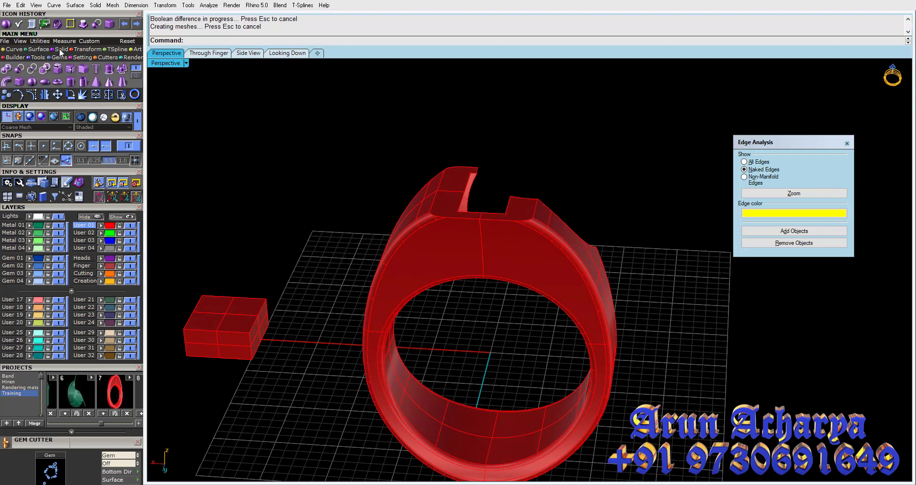
Step: Switch the toolbar to the surface tools and orbit around the cut ring
{"action": "left_click", "coordinate": [136, 77]}
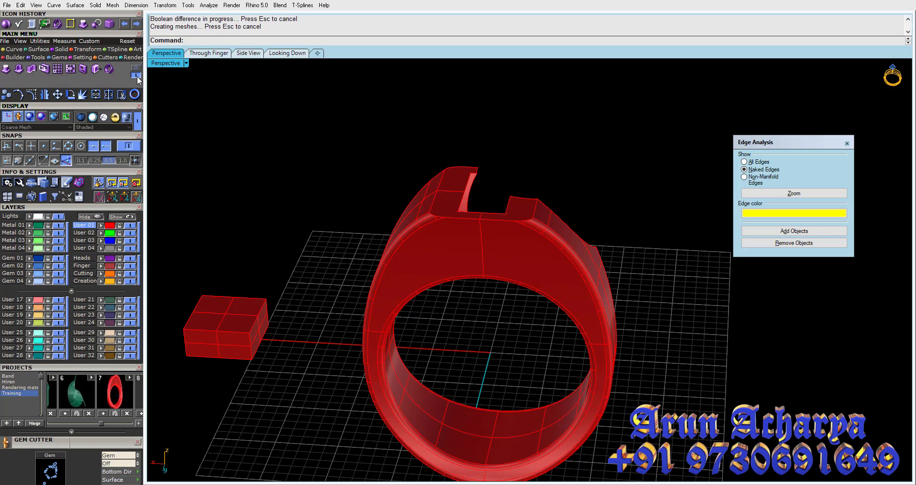
{"action": "left_click", "coordinate": [38, 49]}
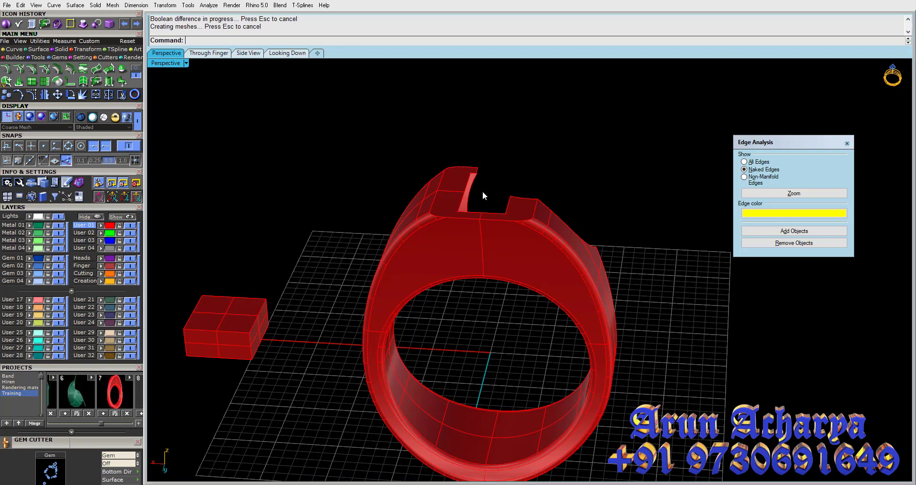
{"action": "mouse_move", "coordinate": [483, 191]}
{"action": "right_mouse_down"}
{"action": "mouse_move", "coordinate": [444, 207]}
{"action": "mouse_move", "coordinate": [428, 179]}
{"action": "right_mouse_up"}
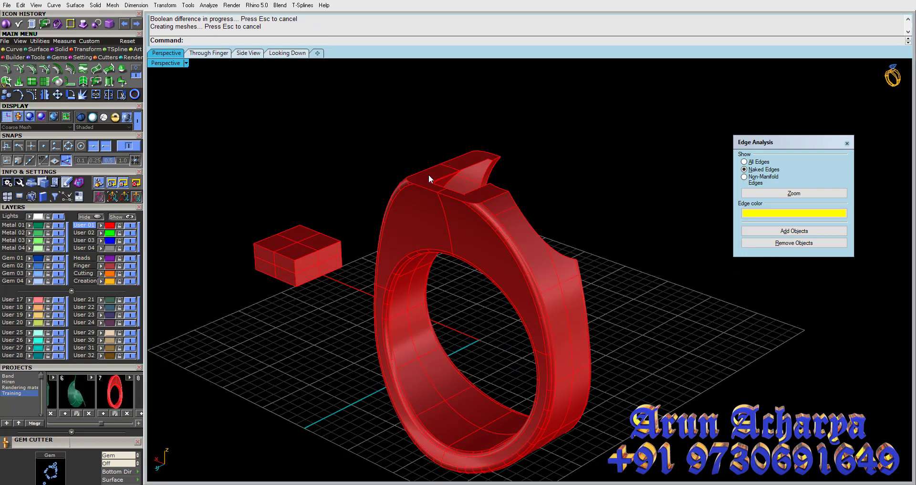
{"action": "left_click", "coordinate": [81, 50]}
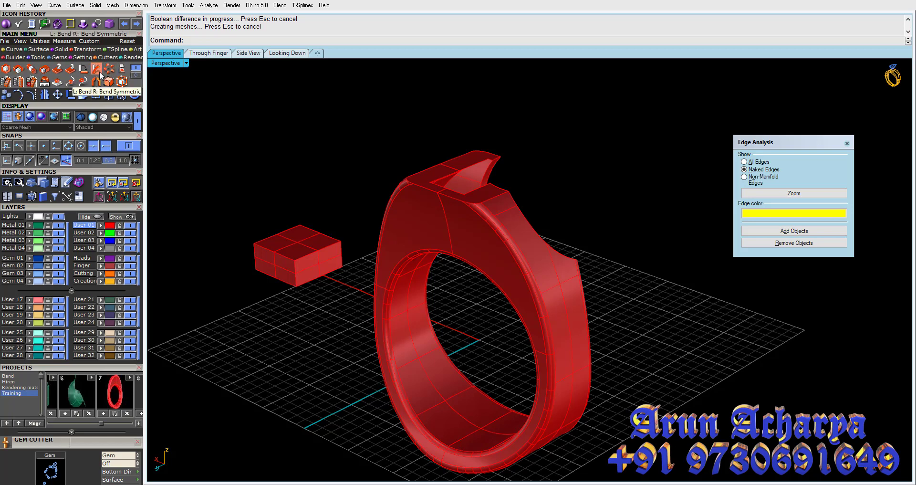
{"action": "left_click", "coordinate": [136, 70]}
{"action": "left_click", "coordinate": [137, 71]}
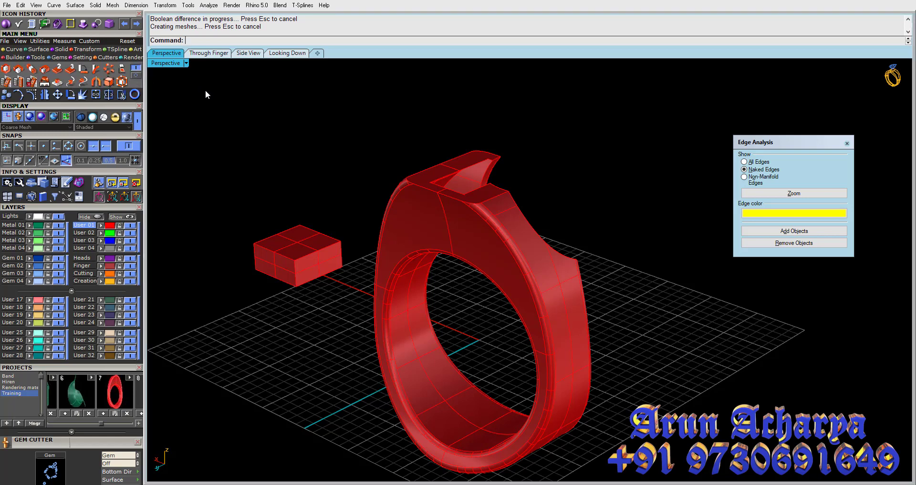
{"action": "left_click", "coordinate": [14, 49]}
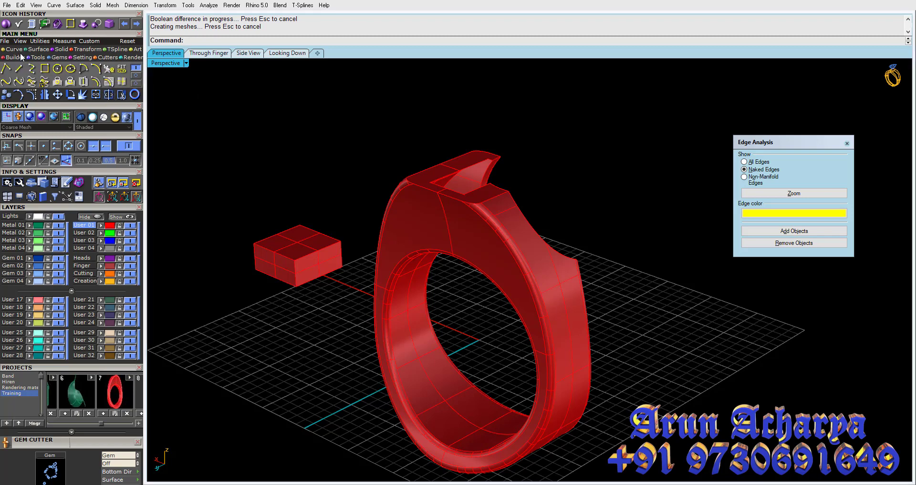
{"action": "left_click", "coordinate": [137, 76]}
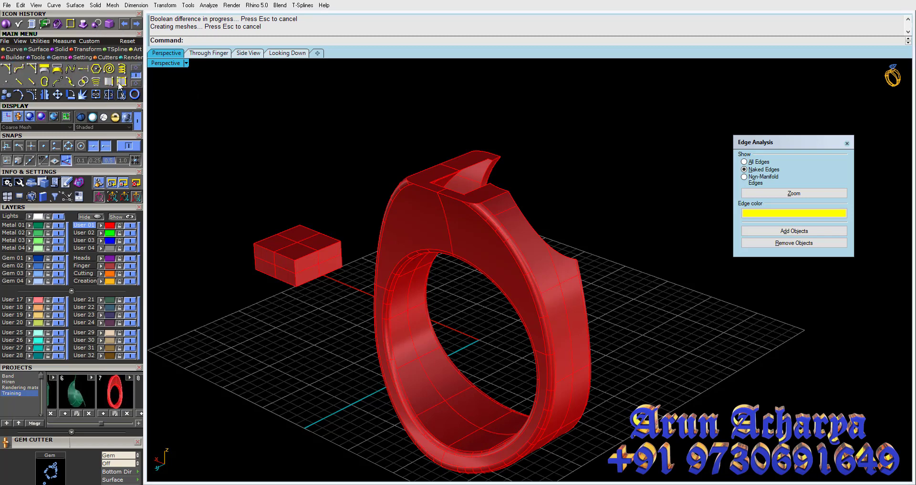
{"action": "left_click", "coordinate": [137, 83]}
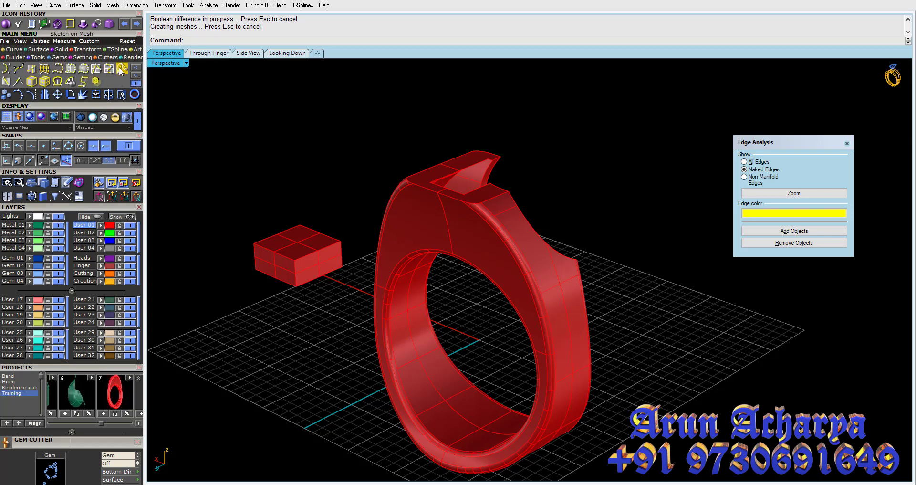
{"action": "left_click", "coordinate": [136, 68]}
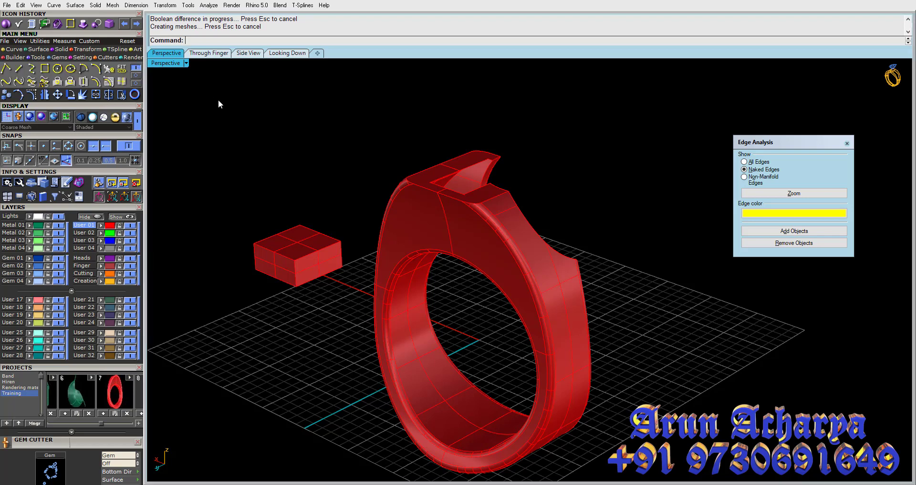